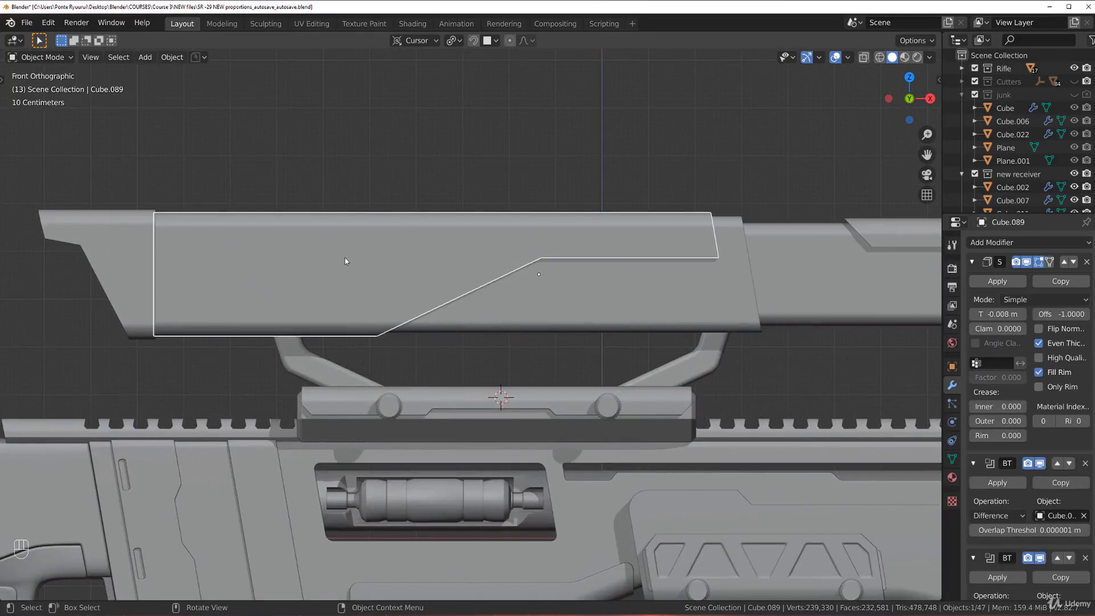
Add a mesh cylinder to the scene and set its vertex count to 44.
{"action": "scroll", "coordinate": [286, 255], "scroll_direction": "down", "scroll_amount": 2}
{"action": "key", "text": "shift+a"}
{"action": "mouse_move", "coordinate": [369, 270]}
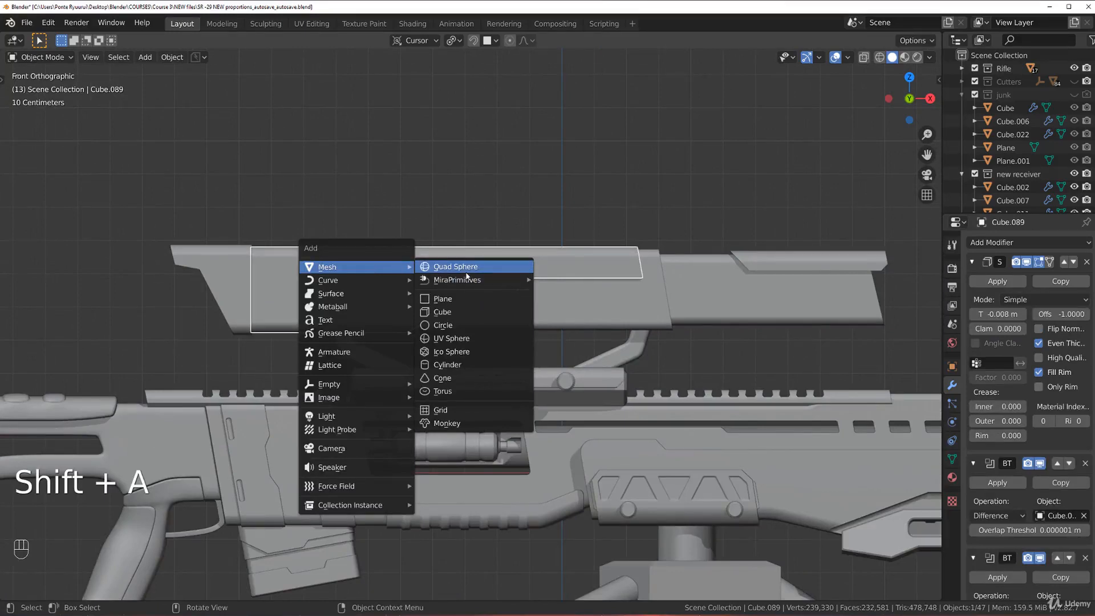
{"action": "mouse_move", "coordinate": [477, 282]}
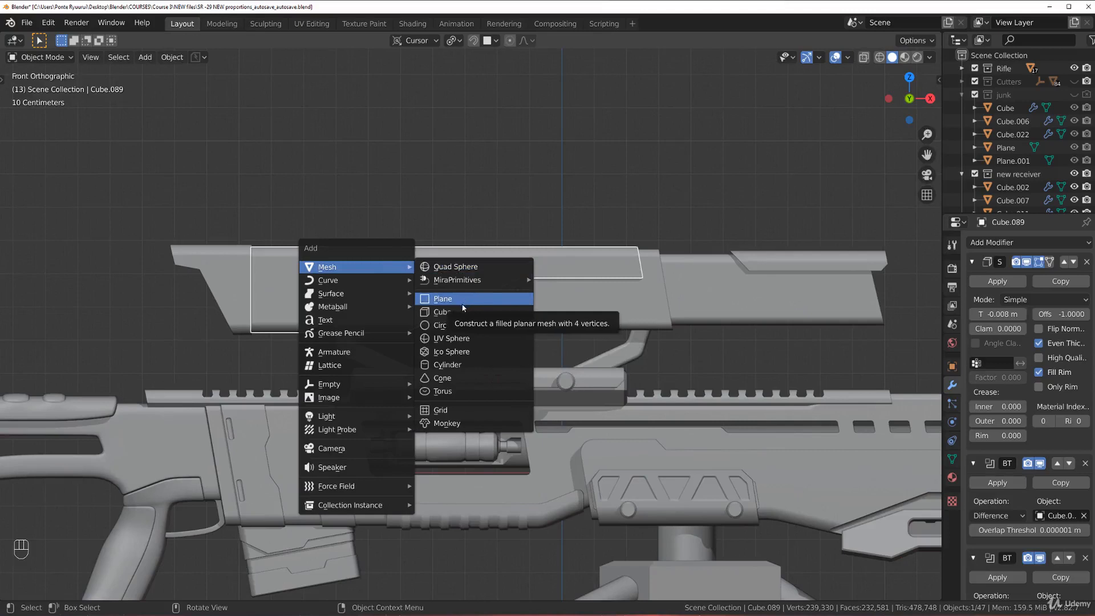
{"action": "left_click", "coordinate": [466, 366]}
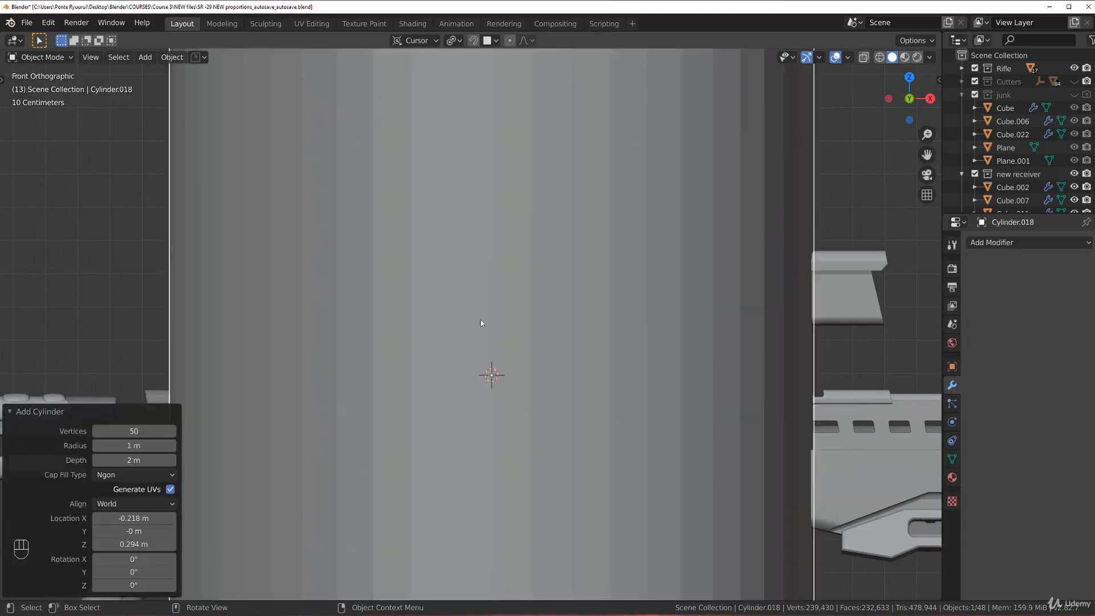
{"action": "scroll", "coordinate": [468, 326], "scroll_direction": "down", "scroll_amount": 5}
{"action": "left_click", "coordinate": [144, 430]}
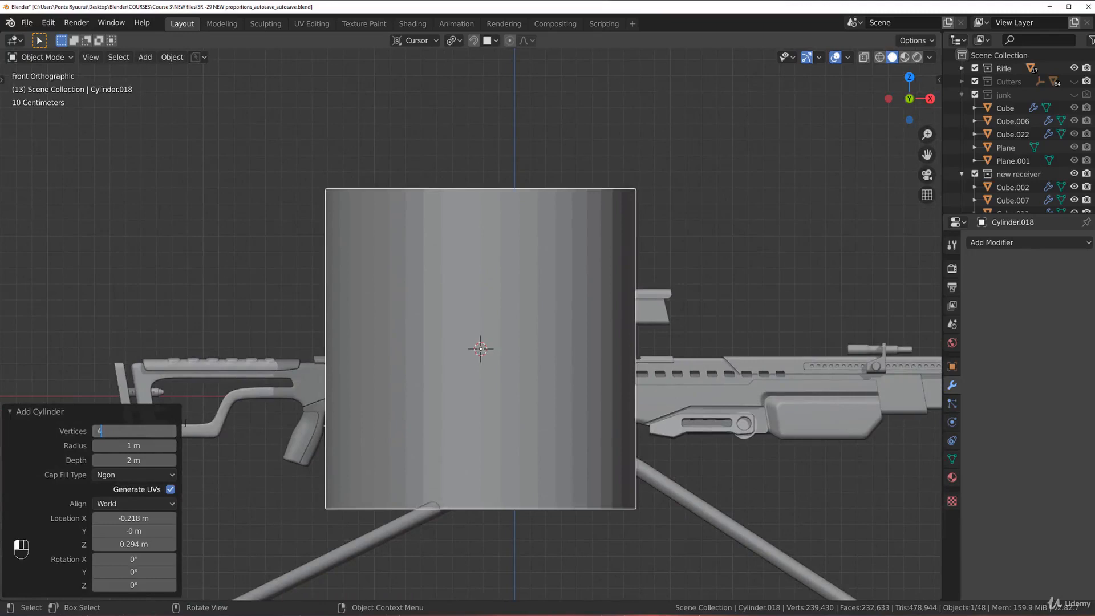
{"action": "type", "text": "44"}
{"action": "key", "text": "Return"}
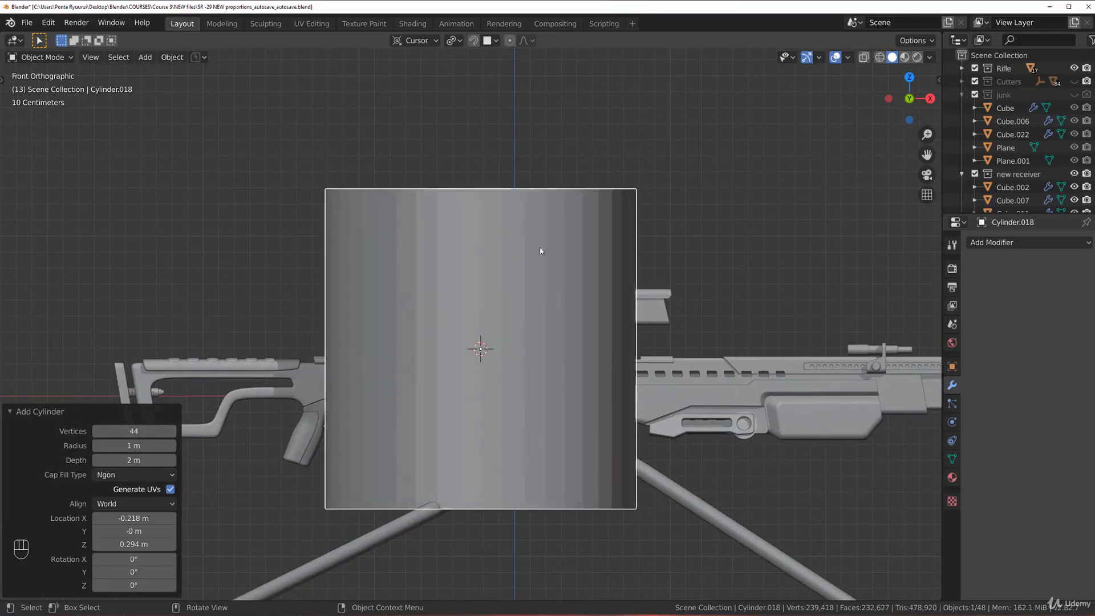
Rotate the cylinder 90° about the X axis so its round cap faces the front view.
{"action": "type", "text": "rx"}
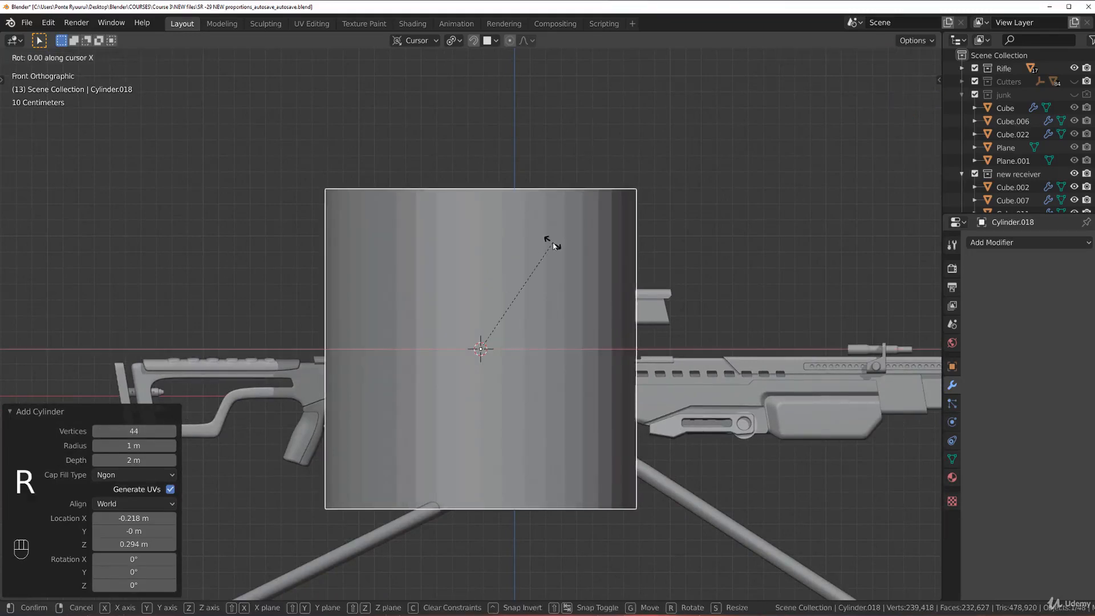
{"action": "type", "text": "90"}
{"action": "key", "text": "Return"}
{"action": "scroll", "coordinate": [552, 246], "scroll_direction": "up", "scroll_amount": 2}
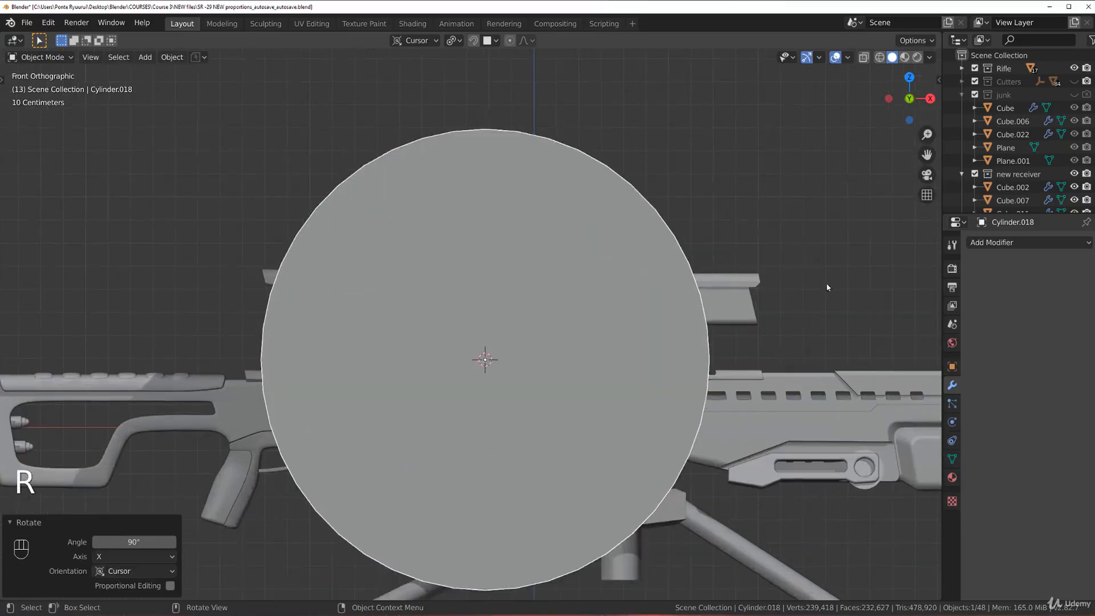
Scale the cylinder down, move it onto the upper rear part of the scope, and shrink it again by a factor of about 0.428.
{"action": "key", "text": "s"}
{"action": "left_click", "coordinate": [542, 314]}
{"action": "scroll", "coordinate": [539, 312], "scroll_direction": "up", "scroll_amount": 2}
{"action": "key", "text": "g"}
{"action": "left_click", "coordinate": [523, 295]}
{"action": "key", "text": "s"}
{"action": "left_click", "coordinate": [445, 280]}
{"action": "scroll", "coordinate": [444, 285], "scroll_direction": "up", "scroll_amount": 1}
{"action": "middle_click_drag", "start_coordinate": [399, 273], "coordinate": [470, 312], "text": "shift"}
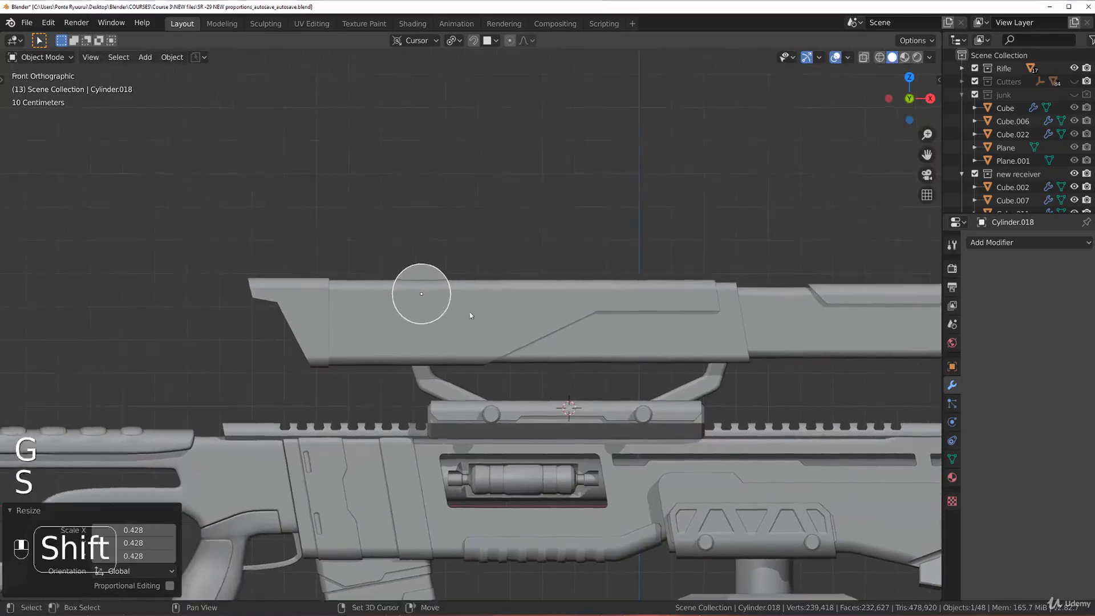
Reposition the cylinder on the rear of the scope body and move it about -0.256 m along Y so it protrudes from the side.
{"action": "key", "text": "g"}
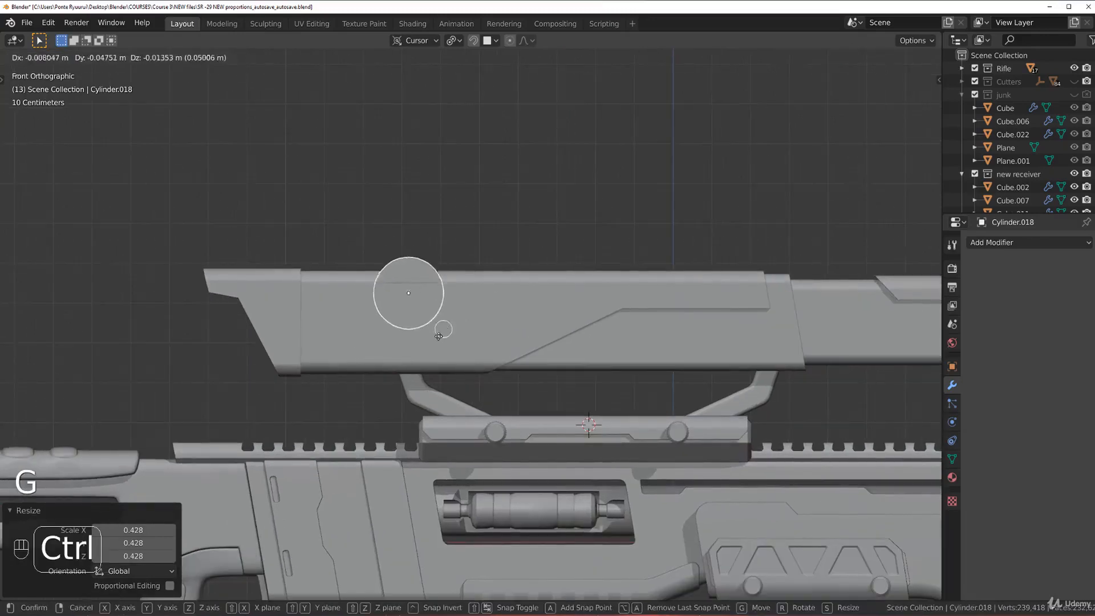
{"action": "left_click", "coordinate": [438, 358], "text": "ctrl"}
{"action": "middle_click_drag", "start_coordinate": [489, 317], "coordinate": [412, 234]}
{"action": "key", "text": "g"}
{"action": "key", "text": "y"}
{"action": "left_click", "coordinate": [529, 361]}
{"action": "key", "text": "grave"}
{"action": "scroll", "coordinate": [484, 320], "scroll_direction": "up", "scroll_amount": 2}
{"action": "scroll", "coordinate": [488, 321], "scroll_direction": "down", "scroll_amount": 2}
{"action": "scroll", "coordinate": [449, 266], "scroll_direction": "down", "scroll_amount": 2}
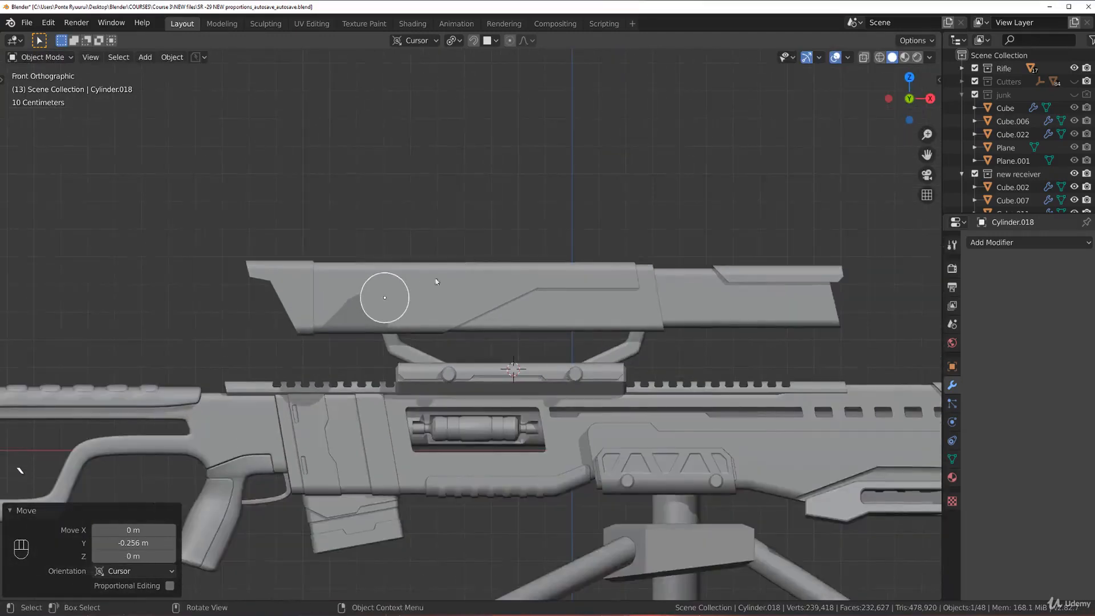
{"action": "scroll", "coordinate": [404, 283], "scroll_direction": "up", "scroll_amount": 3}
{"action": "middle_click_drag", "start_coordinate": [338, 274], "coordinate": [377, 310], "text": "shift"}
{"action": "left_click", "coordinate": [378, 310]}
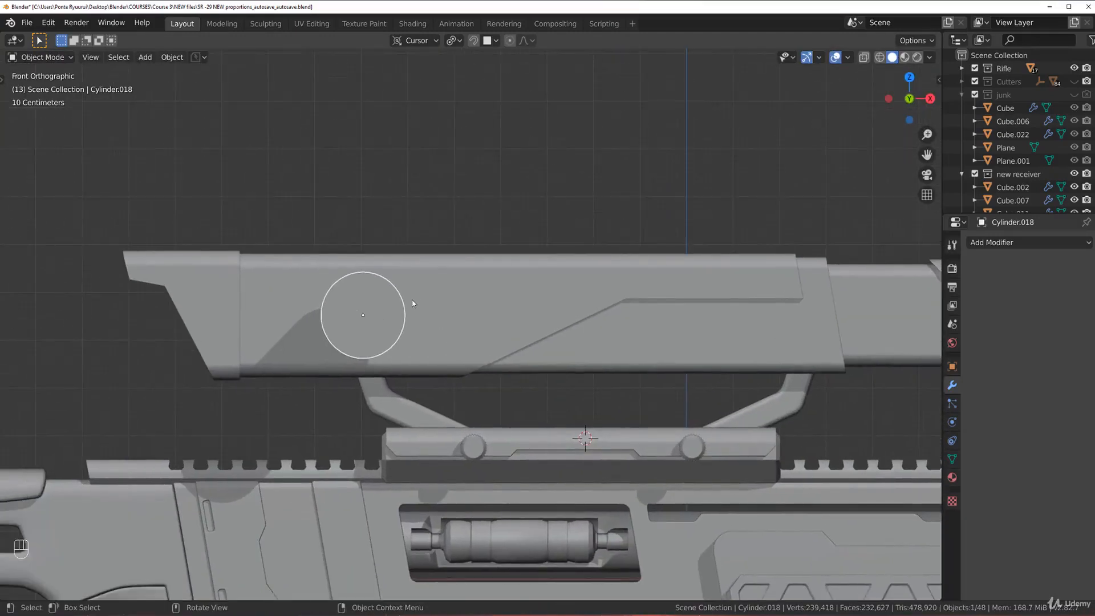
Scale the cylinder up by a factor of about 1.593 and shift it upward about 0.072 m on the scope body.
{"action": "key", "text": "g"}
{"action": "right_click", "coordinate": [456, 304]}
{"action": "key", "text": "s"}
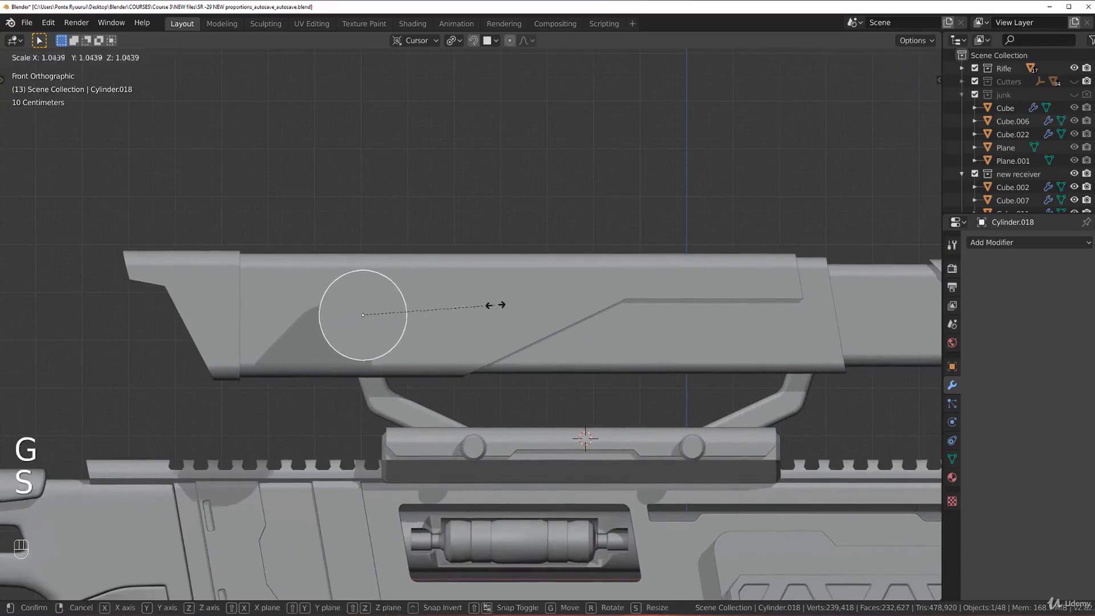
{"action": "left_click", "coordinate": [562, 310]}
{"action": "key", "text": "g"}
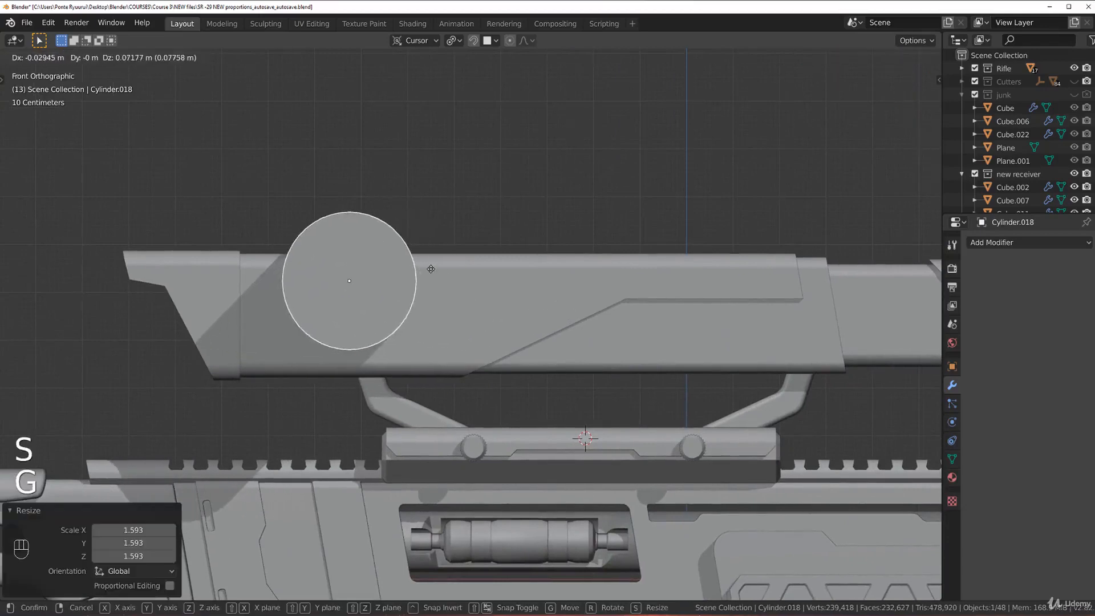
{"action": "left_click", "coordinate": [422, 280]}
Scale the cylinder down by a factor of about 0.489 and move it about -0.102 m in X and -0.072 m in Z.
{"action": "scroll", "coordinate": [416, 290], "scroll_direction": "down", "scroll_amount": 2}
{"action": "scroll", "coordinate": [417, 290], "scroll_direction": "up", "scroll_amount": 3}
{"action": "key", "text": "s"}
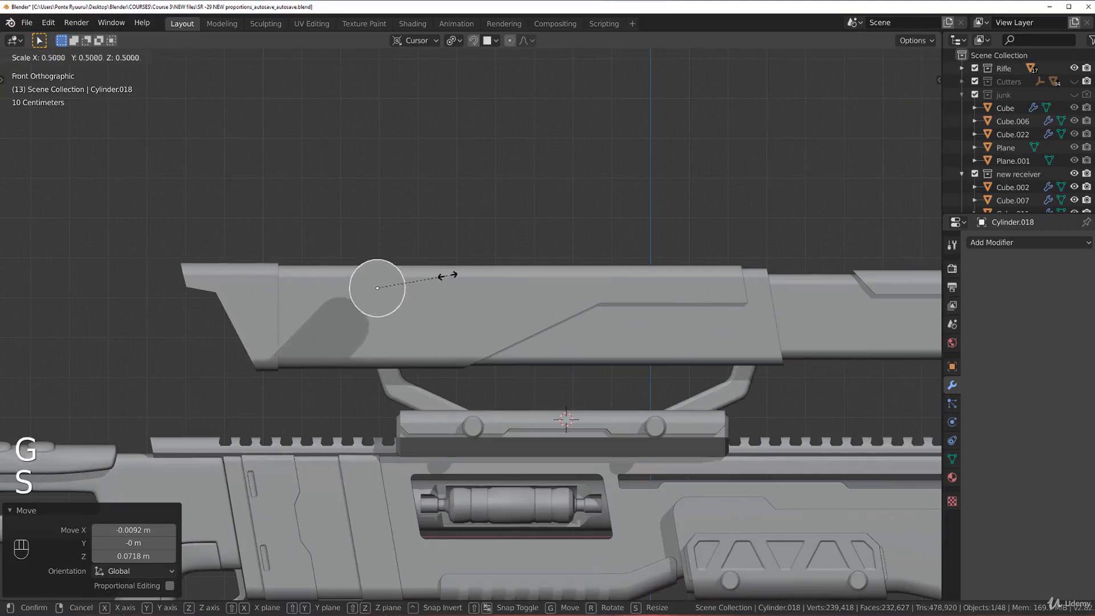
{"action": "left_click", "coordinate": [425, 283]}
{"action": "scroll", "coordinate": [392, 283], "scroll_direction": "up", "scroll_amount": 2}
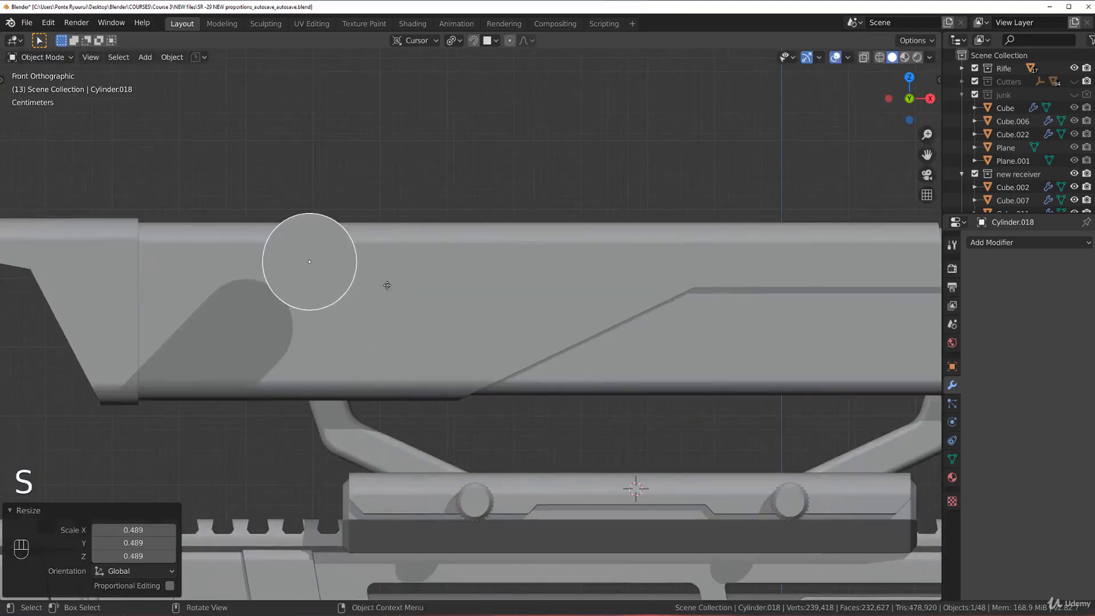
{"action": "key", "text": "g"}
{"action": "left_click", "coordinate": [359, 308]}
{"action": "scroll", "coordinate": [347, 316], "scroll_direction": "up", "scroll_amount": 3}
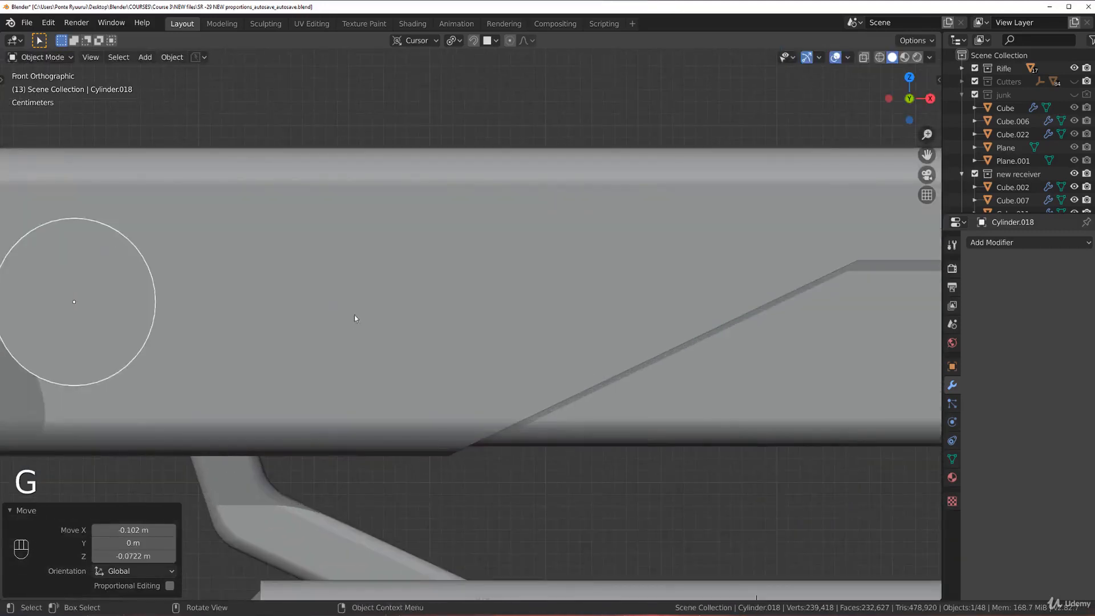
{"action": "scroll", "coordinate": [371, 319], "scroll_direction": "down", "scroll_amount": 5}
{"action": "scroll", "coordinate": [418, 313], "scroll_direction": "up", "scroll_amount": 4}
Enable Auto Smooth at 30° on the scope's angled outer side panel and shade it smooth.
{"action": "right_click", "coordinate": [453, 360]}
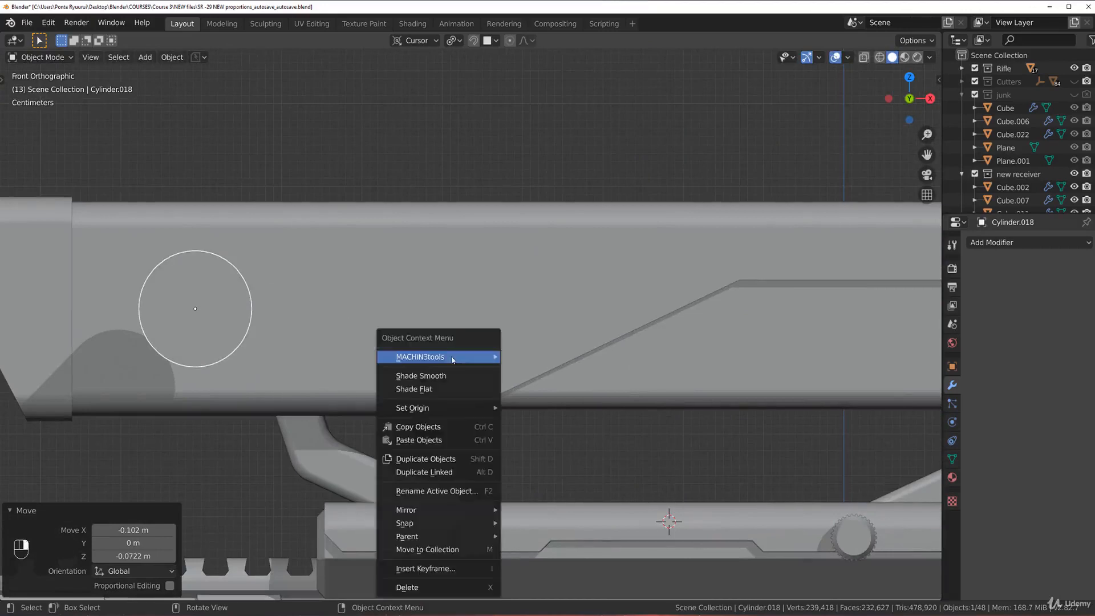
{"action": "left_click", "coordinate": [951, 458]}
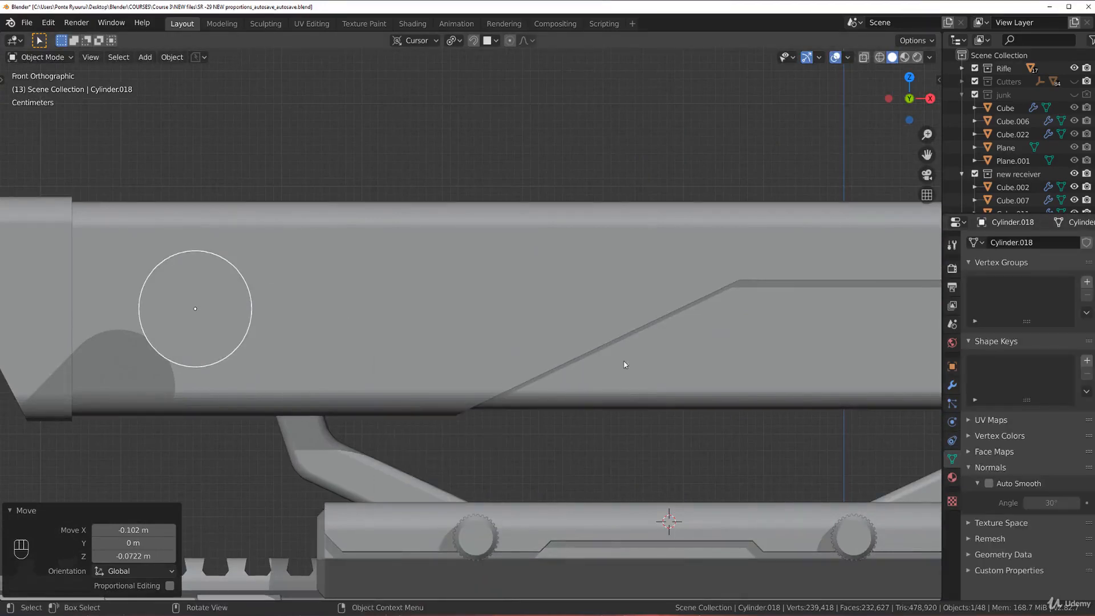
{"action": "left_click", "coordinate": [596, 333], "text": "shift"}
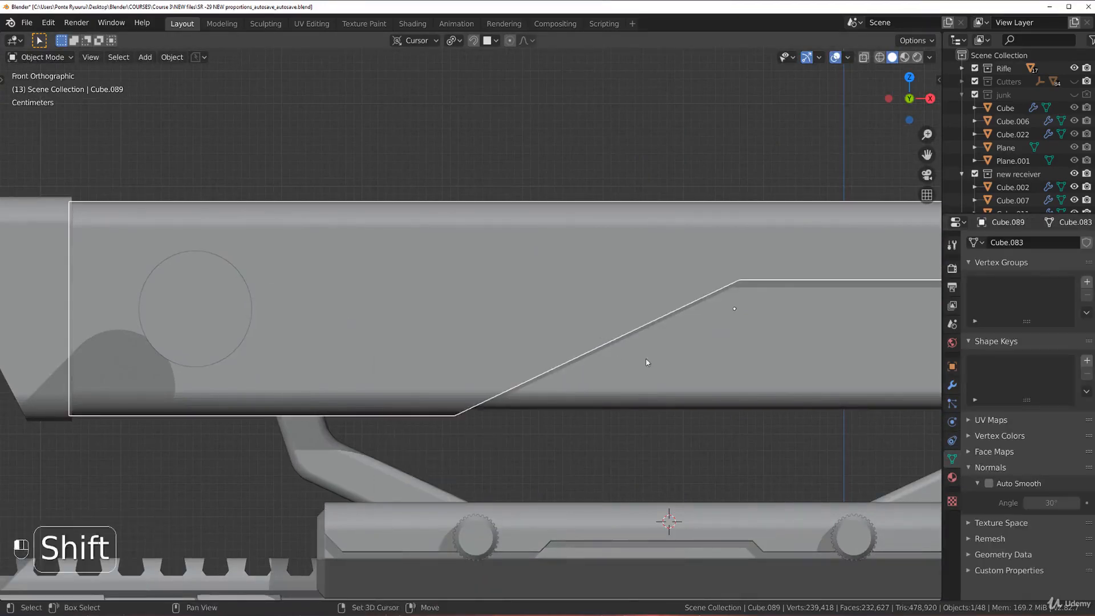
{"action": "left_click", "coordinate": [567, 353]}
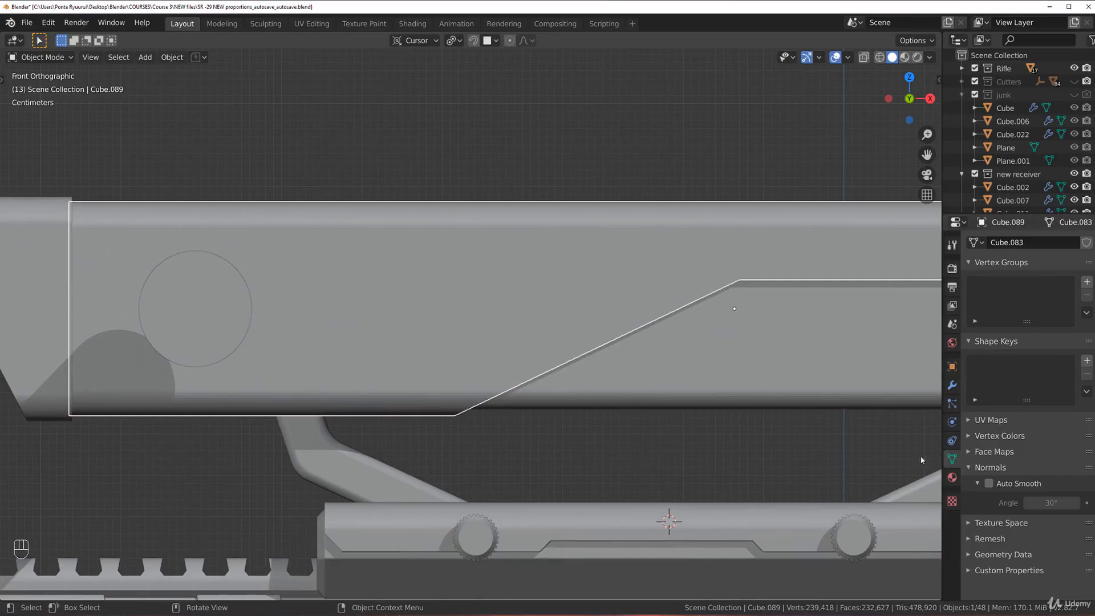
{"action": "right_click", "coordinate": [631, 330]}
{"action": "mouse_move", "coordinate": [630, 331]}
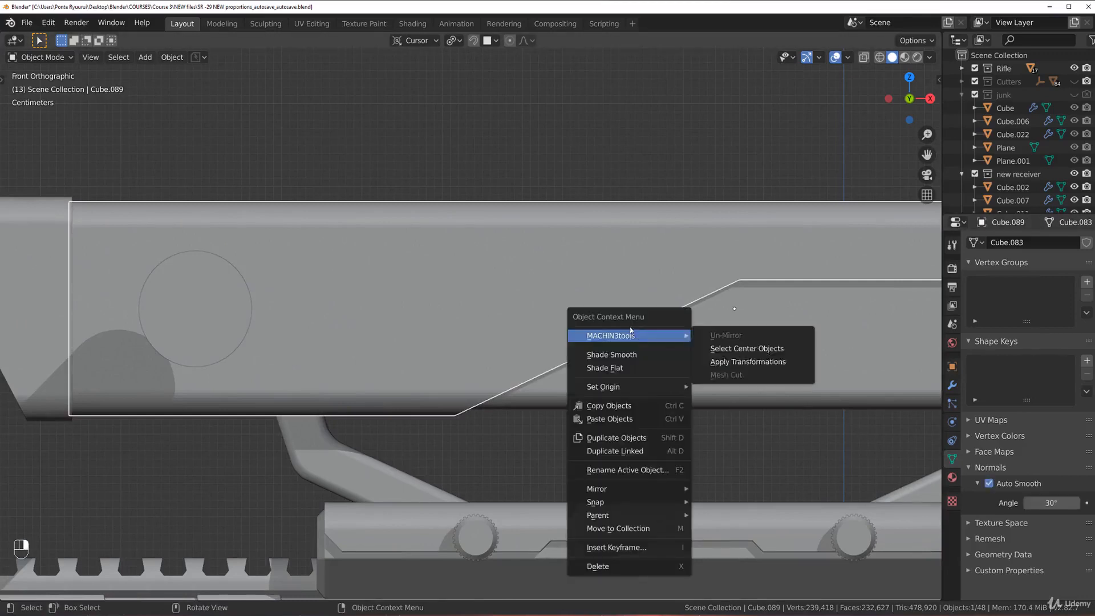
{"action": "right_click", "coordinate": [498, 326]}
Enable Auto Smooth at 30° on the scope's main body beneath the side panel and shade it smooth.
{"action": "left_click", "coordinate": [690, 367]}
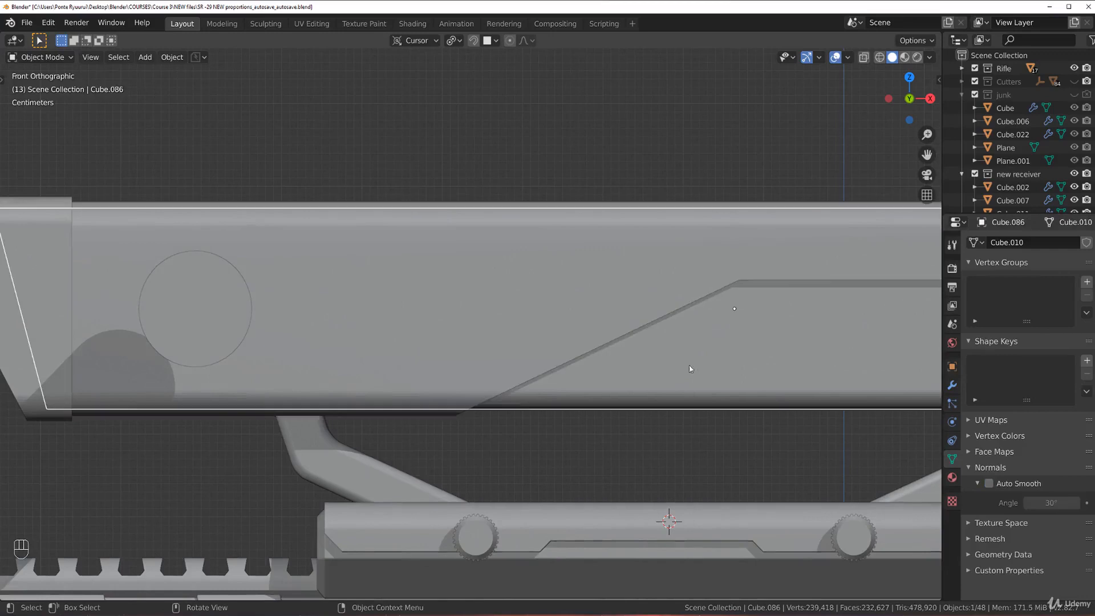
{"action": "left_click", "coordinate": [990, 483]}
{"action": "right_click", "coordinate": [772, 377]}
Enable Auto Smooth at 30° on the scope's slanted rear eyepiece section and shade it smooth.
{"action": "scroll", "coordinate": [421, 347], "scroll_direction": "down", "scroll_amount": 3}
{"action": "scroll", "coordinate": [415, 334], "scroll_direction": "up", "scroll_amount": 3, "text": "shift"}
{"action": "scroll", "coordinate": [306, 312], "scroll_direction": "up", "scroll_amount": 4}
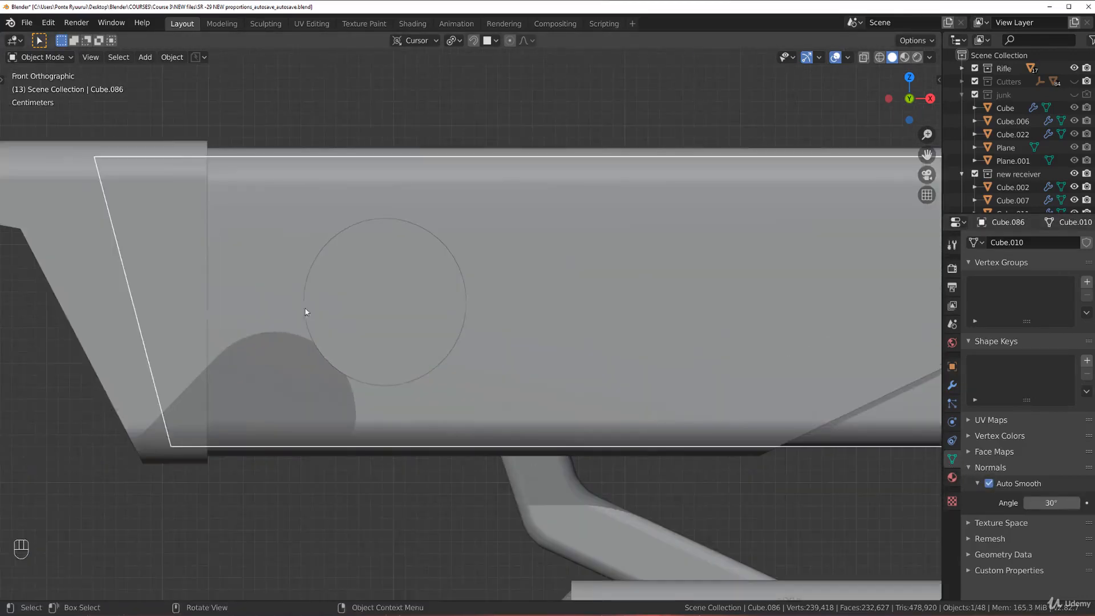
{"action": "left_click", "coordinate": [71, 323]}
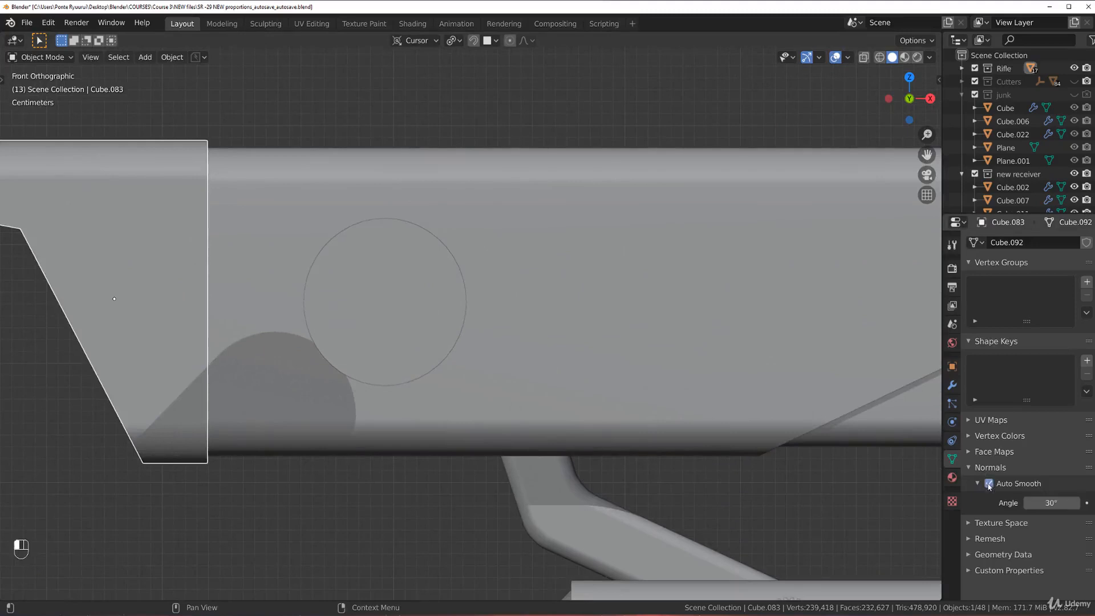
{"action": "right_click", "coordinate": [183, 322]}
{"action": "left_click", "coordinate": [188, 321]}
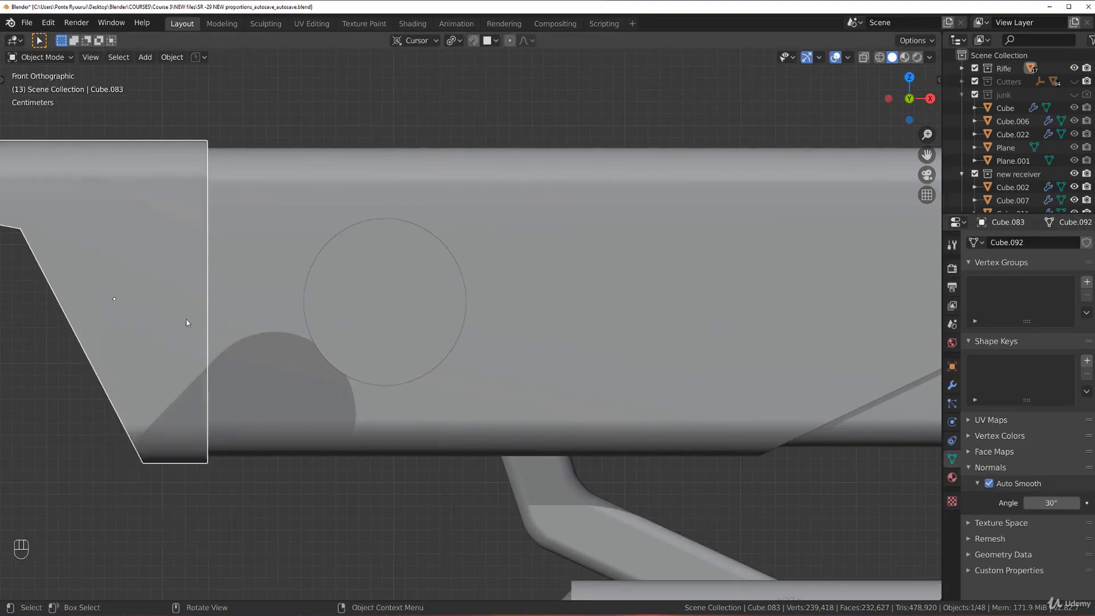
Enable Auto Smooth at 30° on the scope's narrower front section and shade it smooth.
{"action": "scroll", "coordinate": [188, 320], "scroll_direction": "down", "scroll_amount": 5}
{"action": "middle_click_drag", "start_coordinate": [506, 301], "coordinate": [92, 265], "text": "shift"}
{"action": "scroll", "coordinate": [392, 279], "scroll_direction": "up", "scroll_amount": 3}
{"action": "scroll", "coordinate": [392, 279], "scroll_direction": "up", "scroll_amount": 1}
{"action": "left_click", "coordinate": [689, 269]}
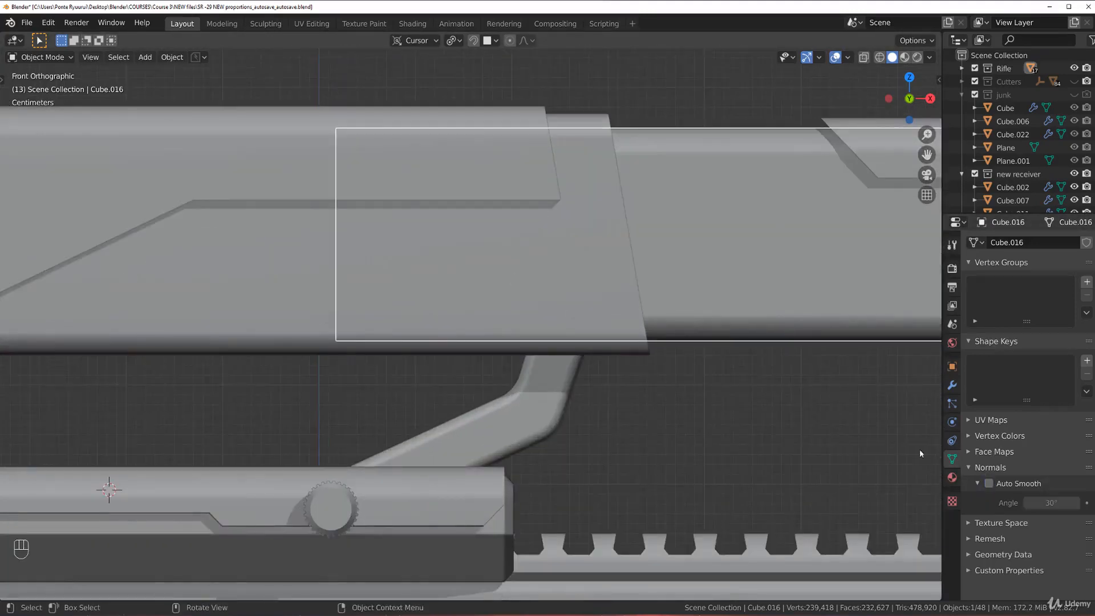
{"action": "right_click", "coordinate": [849, 321]}
{"action": "left_click", "coordinate": [853, 322]}
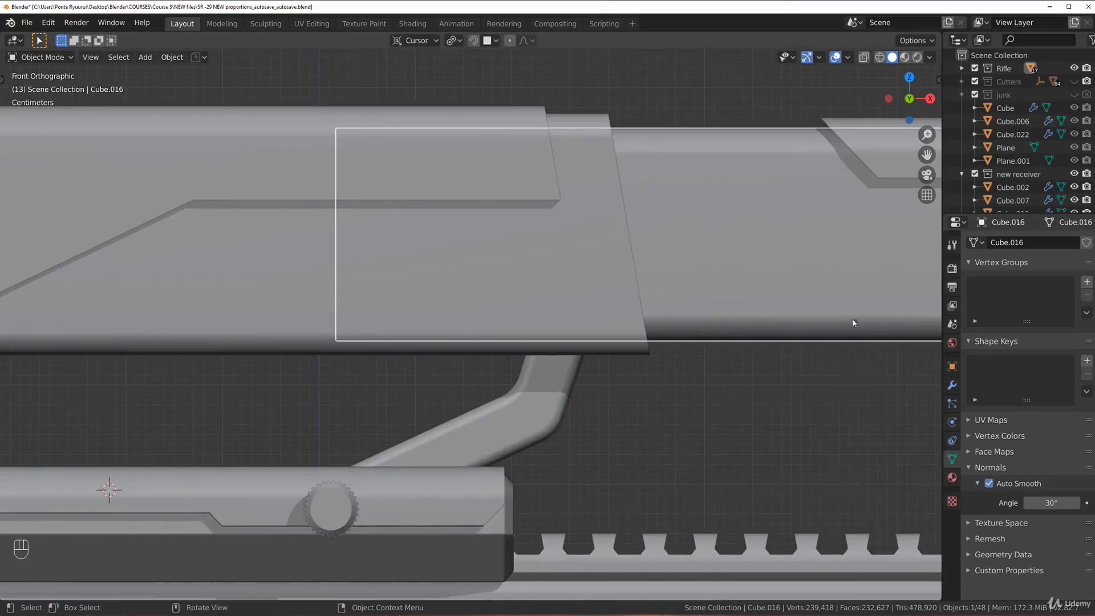
Enable Auto Smooth at 30° on the raised cover strip on top of the scope's front section.
{"action": "middle_click_drag", "start_coordinate": [855, 323], "coordinate": [593, 360], "text": "shift"}
{"action": "left_click", "coordinate": [713, 212]}
{"action": "left_click", "coordinate": [984, 484]}
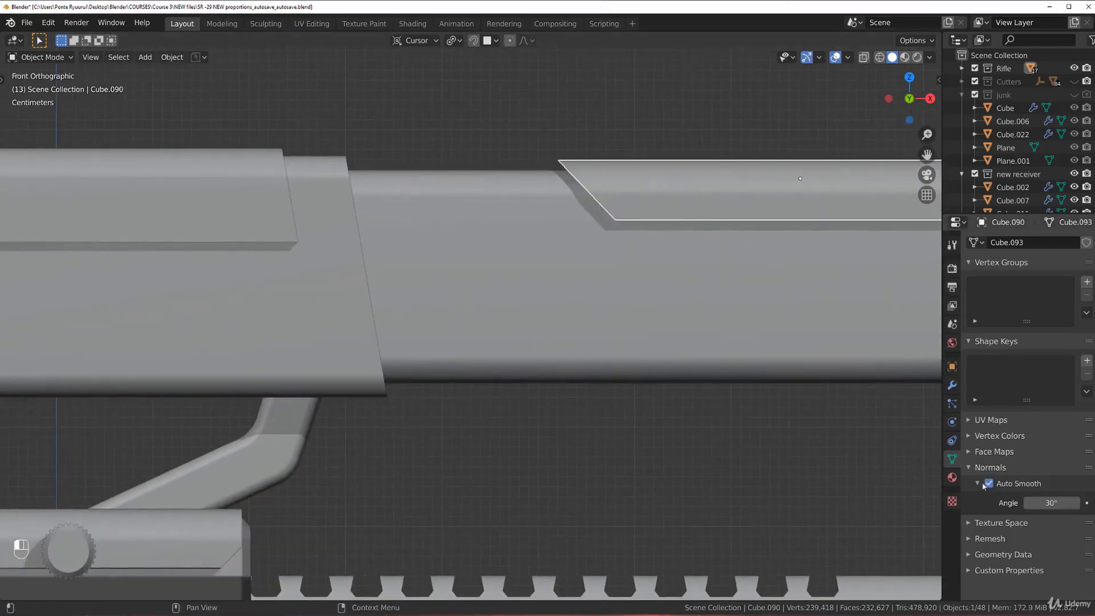
Select the scope's angled side panel and examine its shape from above and from the front.
{"action": "scroll", "coordinate": [757, 273], "scroll_direction": "down", "scroll_amount": 3}
{"action": "scroll", "coordinate": [399, 291], "scroll_direction": "up", "scroll_amount": 1}
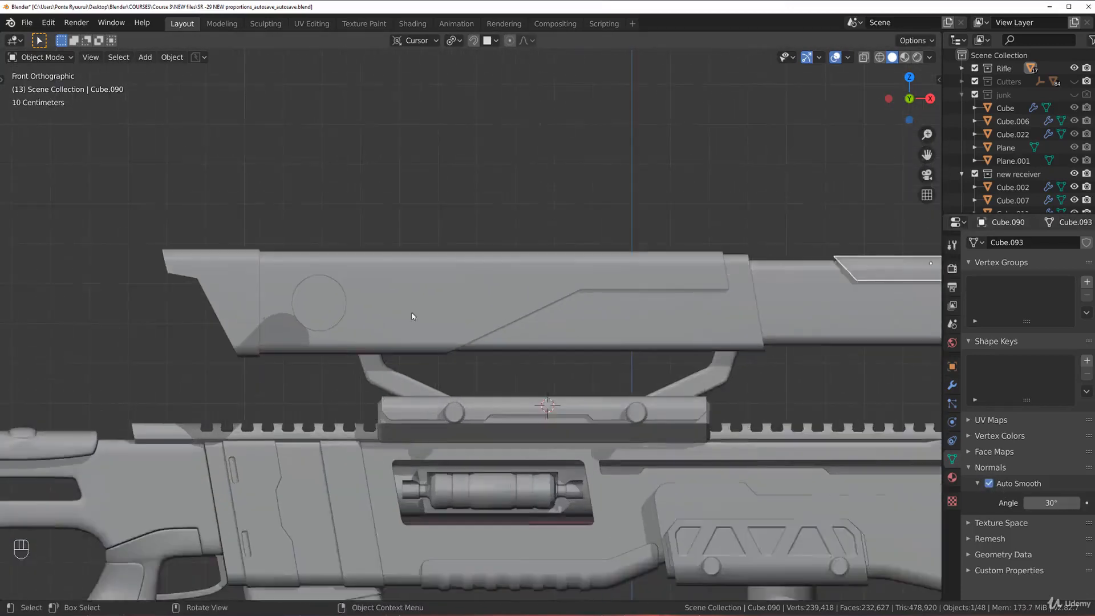
{"action": "left_click", "coordinate": [378, 293]}
{"action": "key", "text": "KP_Decimal"}
{"action": "scroll", "coordinate": [349, 293], "scroll_direction": "down", "scroll_amount": 2}
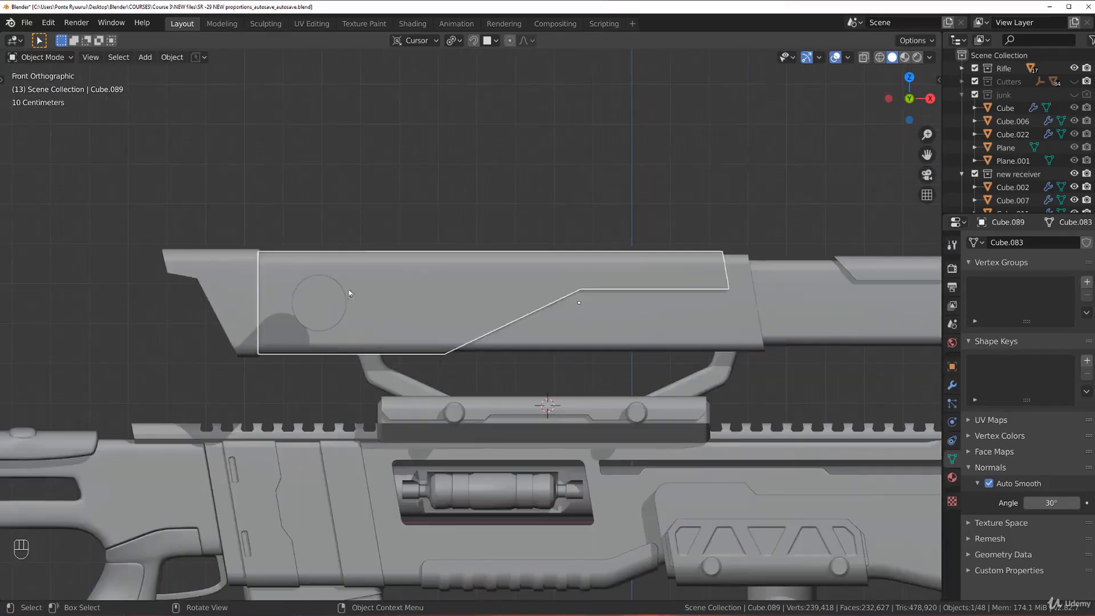
{"action": "key", "text": "Tab"}
{"action": "key", "text": "Tab"}
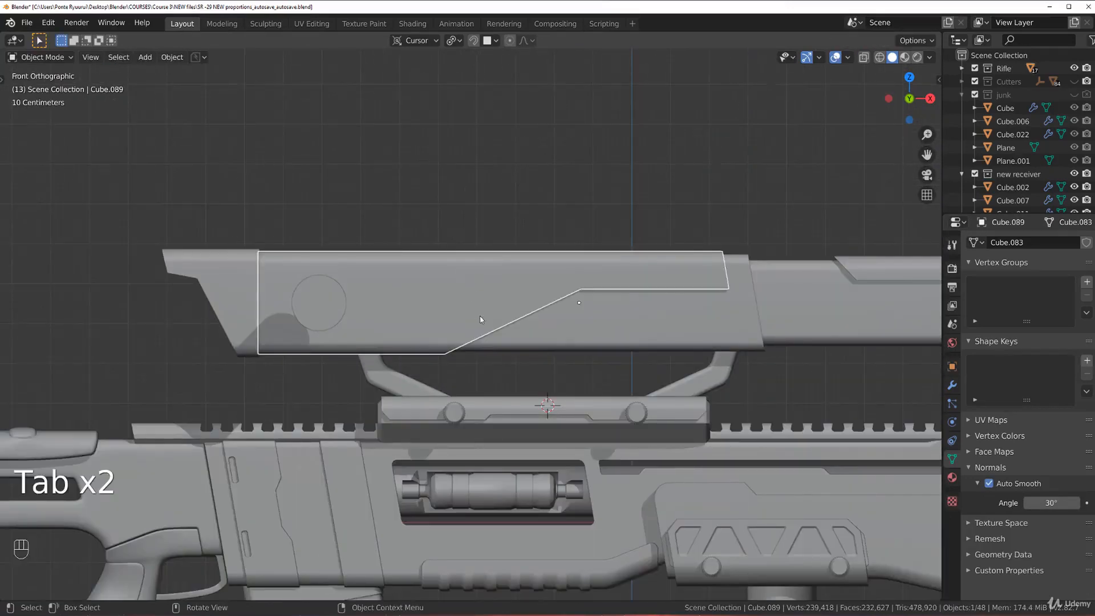
{"action": "middle_click_drag", "start_coordinate": [489, 292], "coordinate": [536, 280]}
{"action": "key", "text": "grave"}
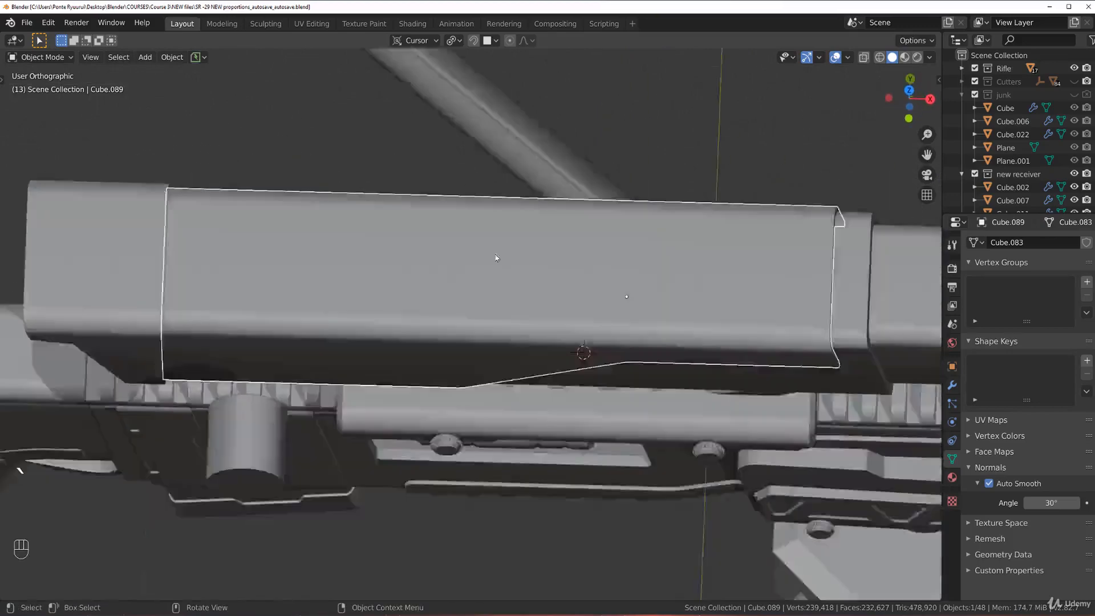
{"action": "key", "text": "grave"}
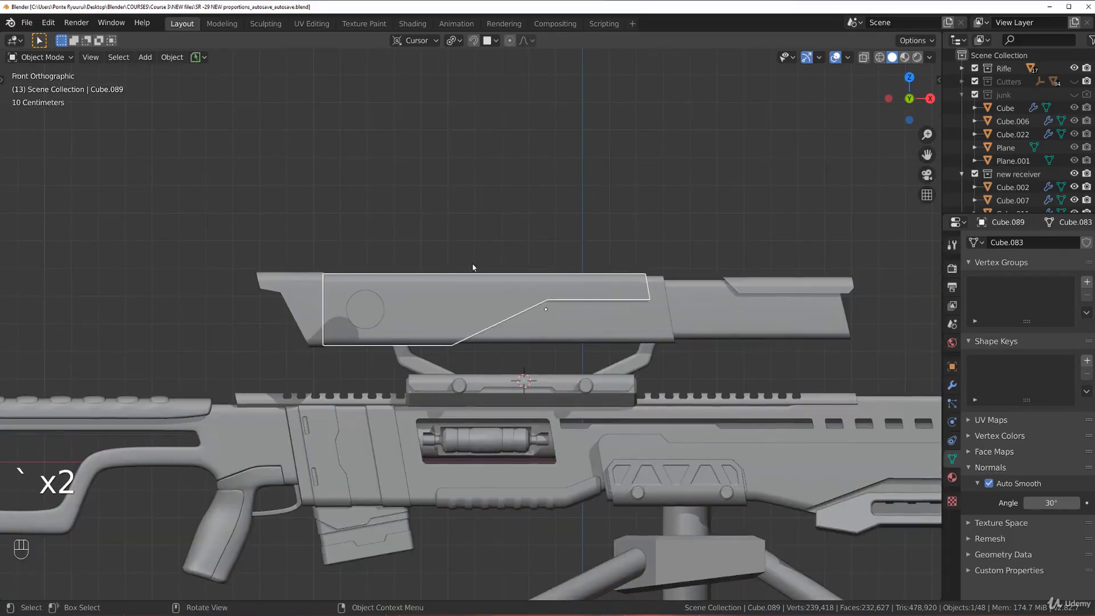
{"action": "scroll", "coordinate": [479, 268], "scroll_direction": "up", "scroll_amount": 2}
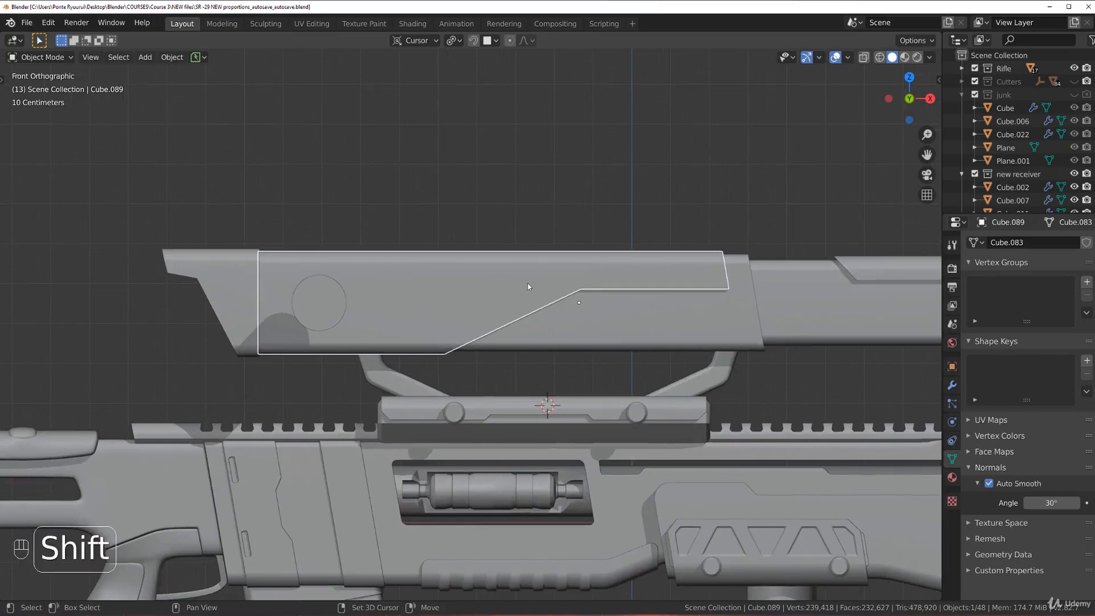
{"action": "scroll", "coordinate": [525, 287], "scroll_direction": "down", "scroll_amount": 2}
{"action": "middle_click_drag", "start_coordinate": [527, 291], "coordinate": [373, 291], "text": "shift"}
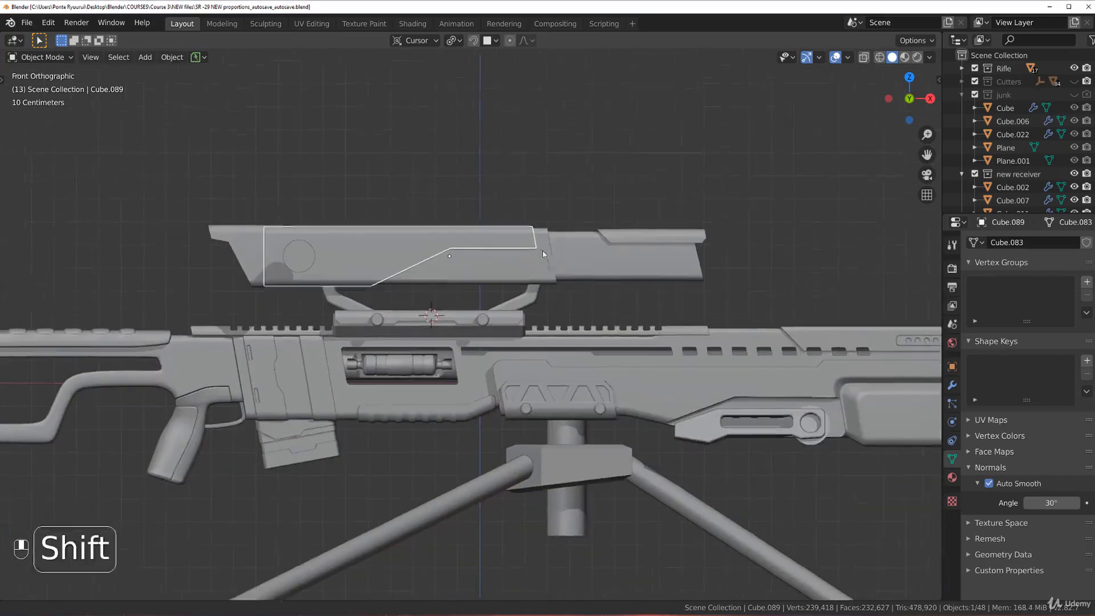
Add a cube and move it about 1.69 m in X and 1.24 m in Z to overlap the upper scope front.
{"action": "left_click", "coordinate": [692, 282]}
{"action": "scroll", "coordinate": [608, 266], "scroll_direction": "up", "scroll_amount": 1}
{"action": "middle_click_drag", "start_coordinate": [608, 267], "coordinate": [419, 291], "text": "shift"}
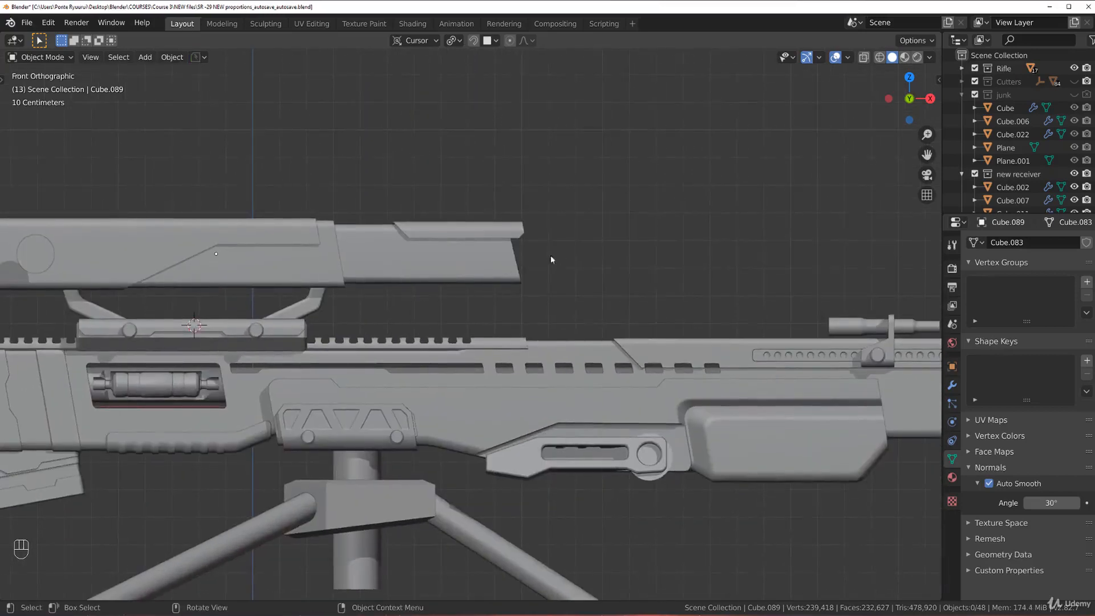
{"action": "scroll", "coordinate": [417, 276], "scroll_direction": "down", "scroll_amount": 1}
{"action": "key", "text": "shift+a"}
{"action": "mouse_move", "coordinate": [517, 281]}
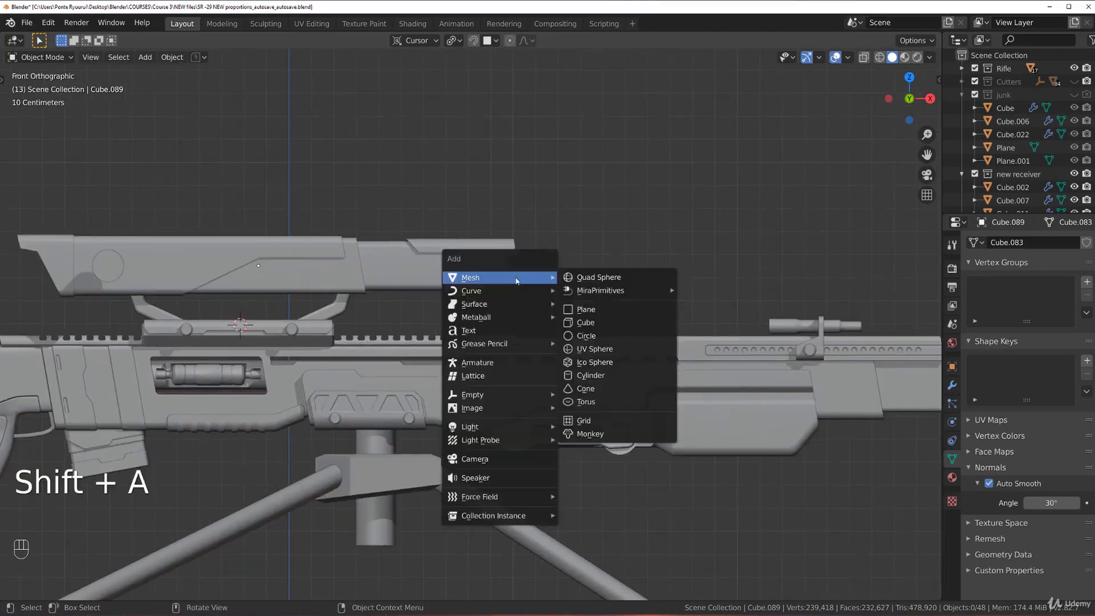
{"action": "left_click", "coordinate": [586, 323]}
{"action": "key", "text": "g"}
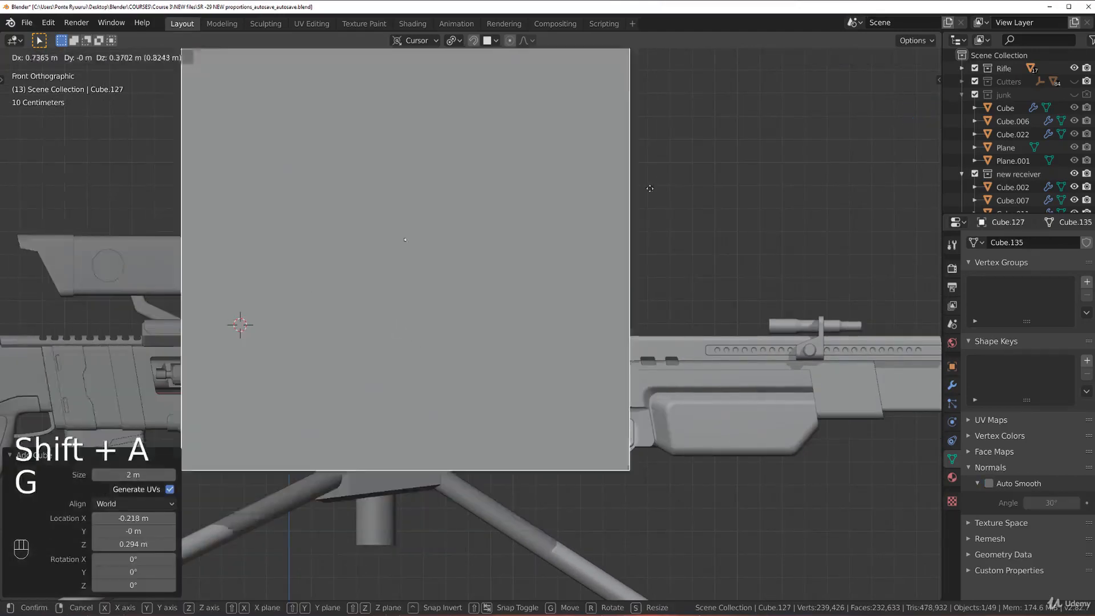
{"action": "left_click", "coordinate": [777, 590]}
{"action": "middle_click_drag", "start_coordinate": [597, 368], "coordinate": [592, 448], "text": "shift"}
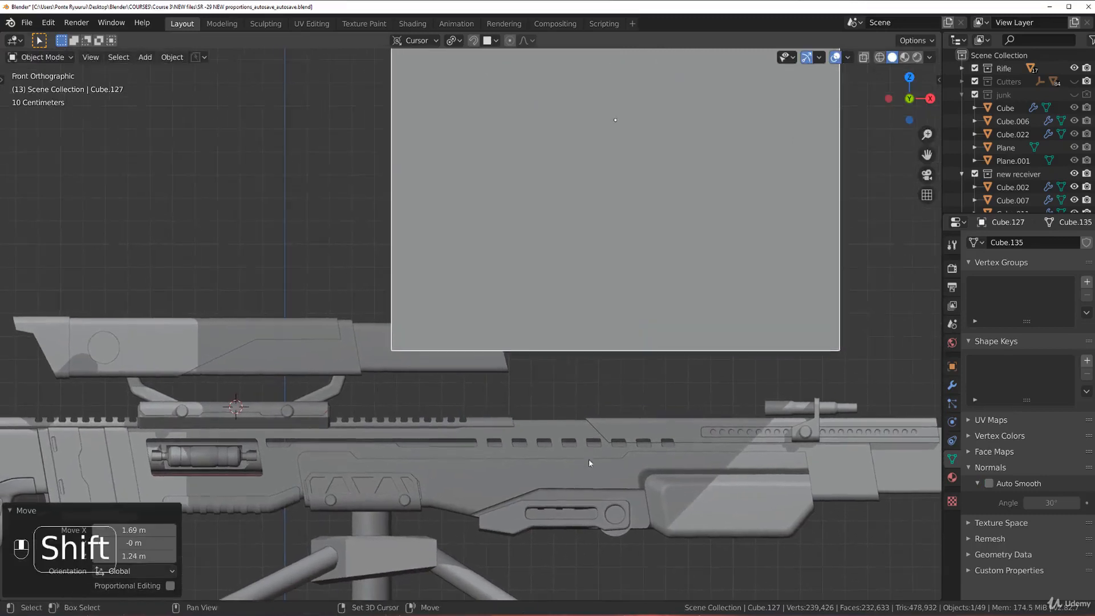
Loop-cut the cube horizontally near its lower edge at factor 0.947 and bevel the cut with one segment, about 0.013 m wide.
{"action": "key", "text": "Tab"}
{"action": "key", "text": "ctrl+r"}
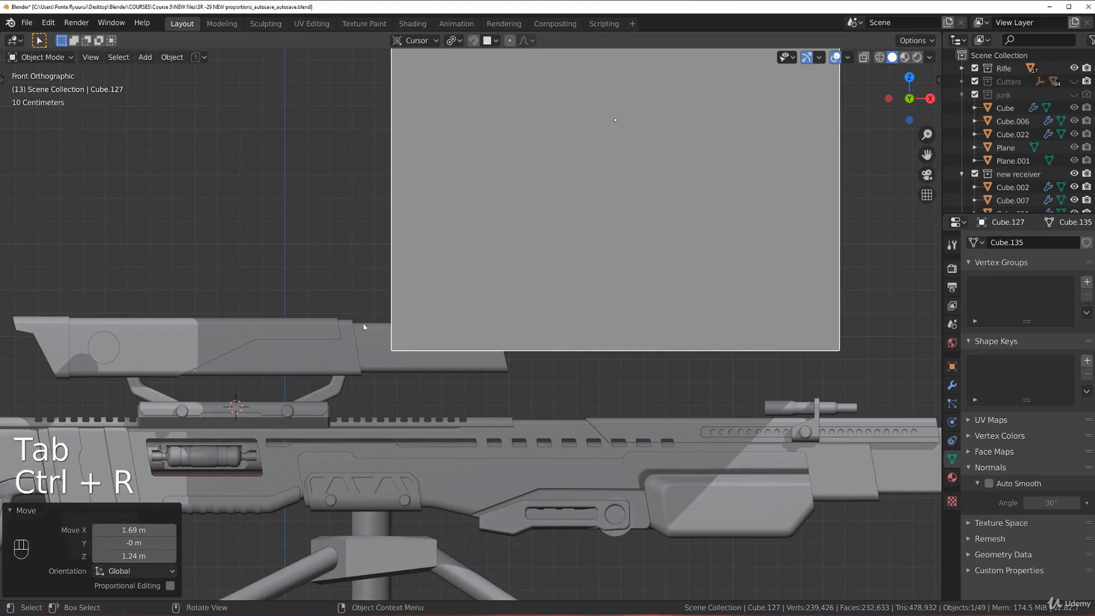
{"action": "key", "text": "Tab"}
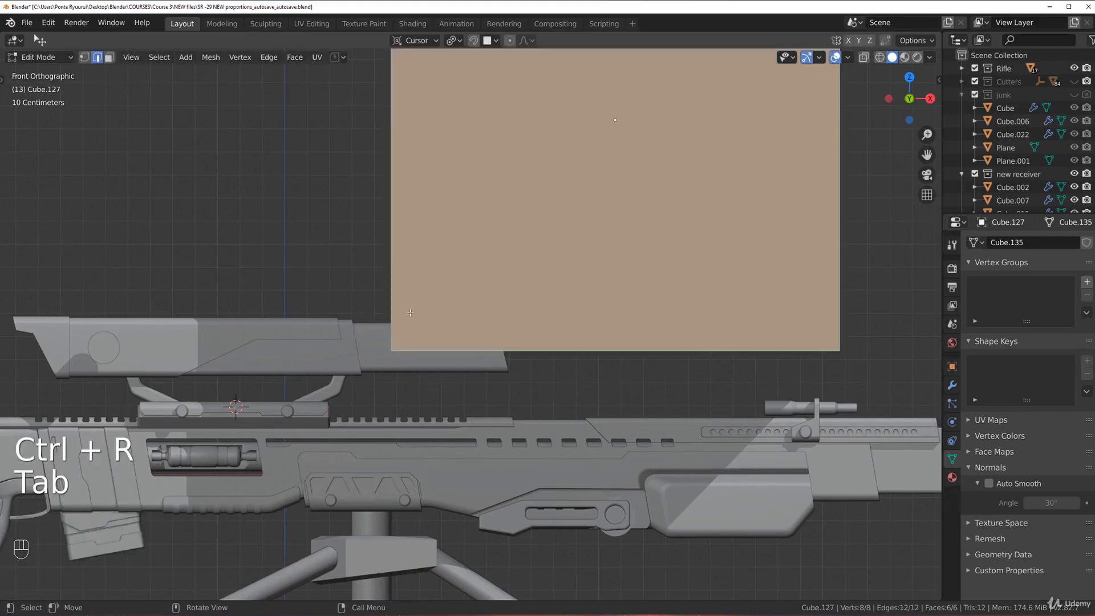
{"action": "key", "text": "ctrl+r"}
{"action": "left_click", "coordinate": [411, 313]}
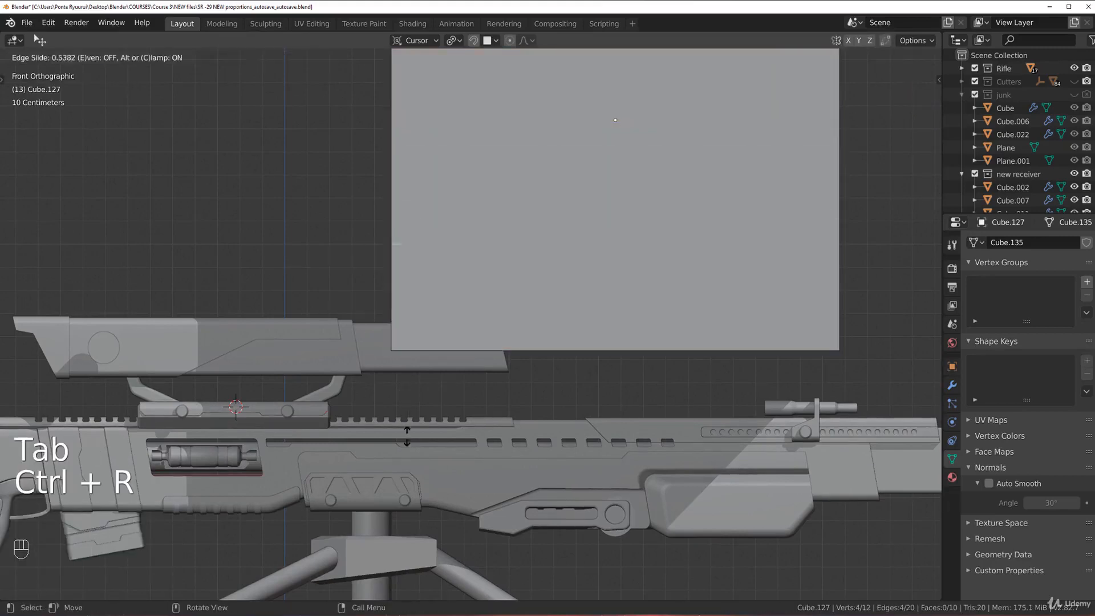
{"action": "left_click", "coordinate": [399, 528]}
{"action": "key", "text": "ctrl+b"}
{"action": "key", "text": "shift"}
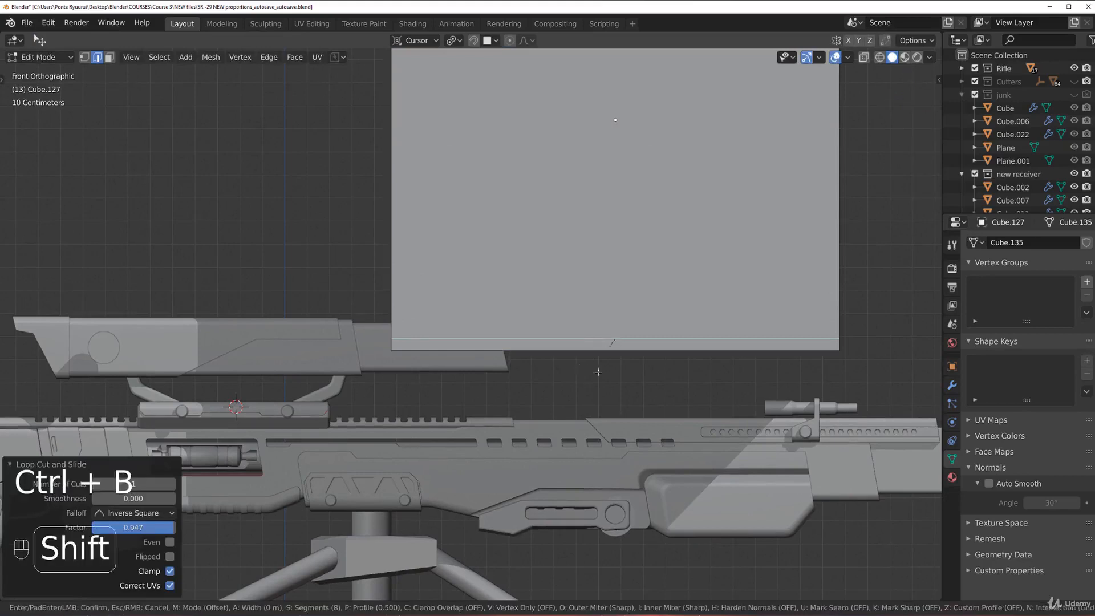
{"action": "scroll", "coordinate": [628, 412], "scroll_direction": "down", "scroll_amount": 7}
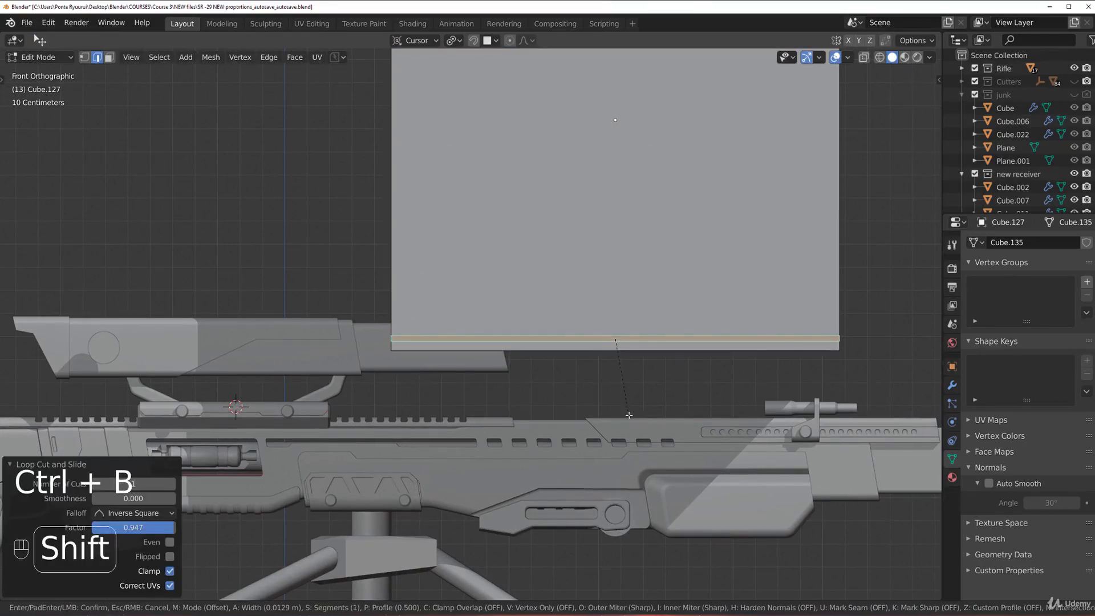
{"action": "left_click", "coordinate": [629, 415]}
Move the end face of the cube's lowest strip inward along X to form a step under the scope-side end.
{"action": "key", "text": "Tab"}
{"action": "middle_click_drag", "start_coordinate": [354, 275], "coordinate": [402, 245]}
{"action": "left_click", "coordinate": [400, 241]}
{"action": "key", "text": "grave"}
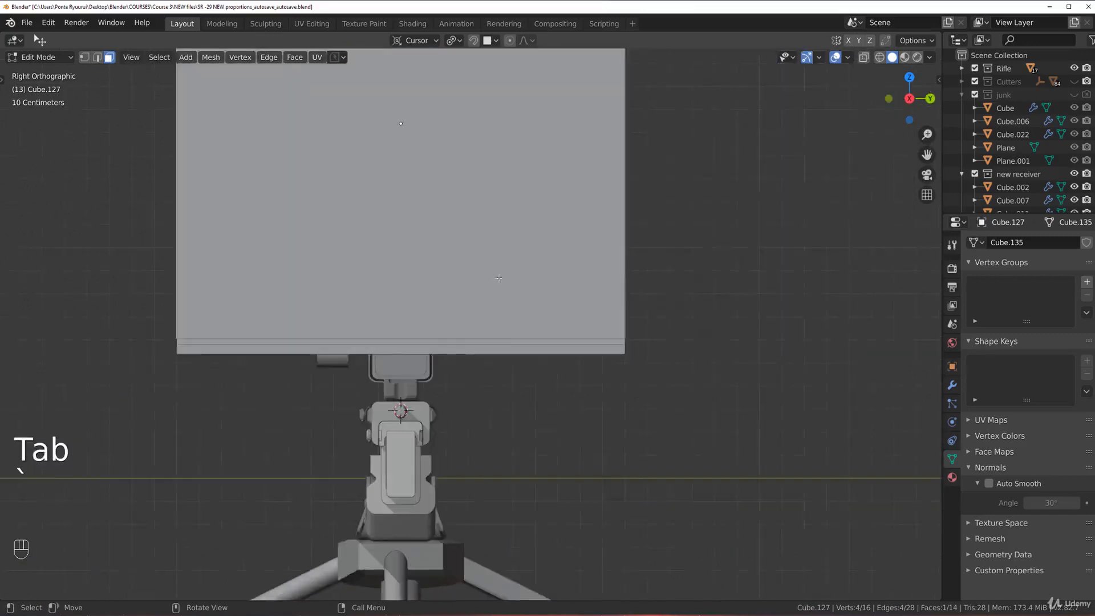
{"action": "key", "text": "grave"}
{"action": "key", "text": "g"}
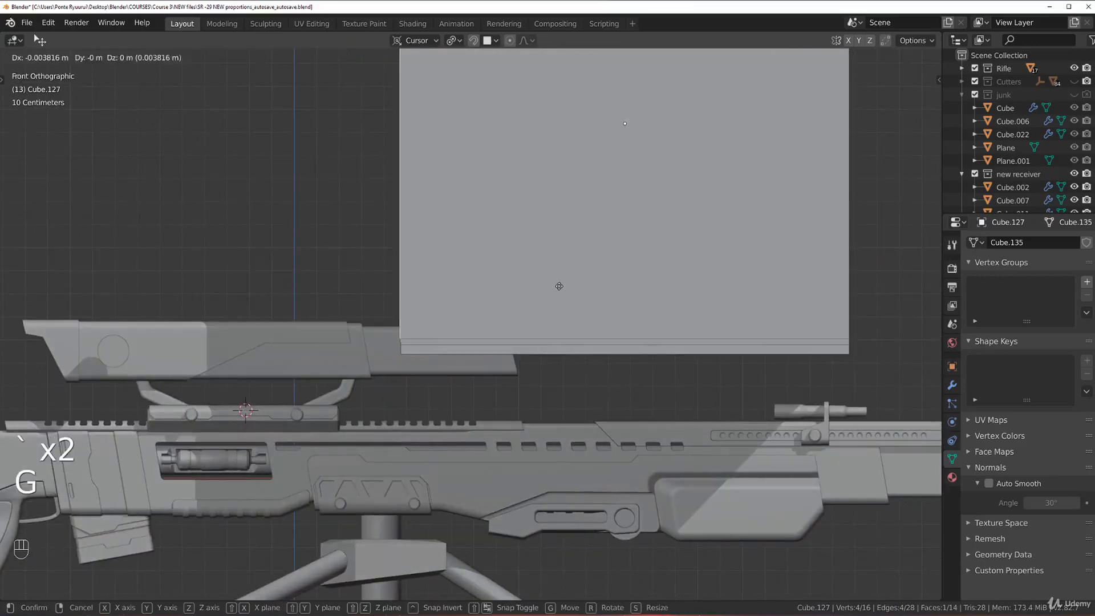
{"action": "key", "text": "x"}
{"action": "left_click", "coordinate": [499, 272]}
Slide the lower corner edge of the cube's step along the underside to slant its vertical end face.
{"action": "scroll", "coordinate": [496, 276], "scroll_direction": "up", "scroll_amount": 3}
{"action": "middle_click_drag", "start_coordinate": [439, 383], "coordinate": [539, 300], "text": "shift"}
{"action": "middle_click_drag", "start_coordinate": [472, 298], "coordinate": [486, 281]}
{"action": "left_click", "coordinate": [472, 268]}
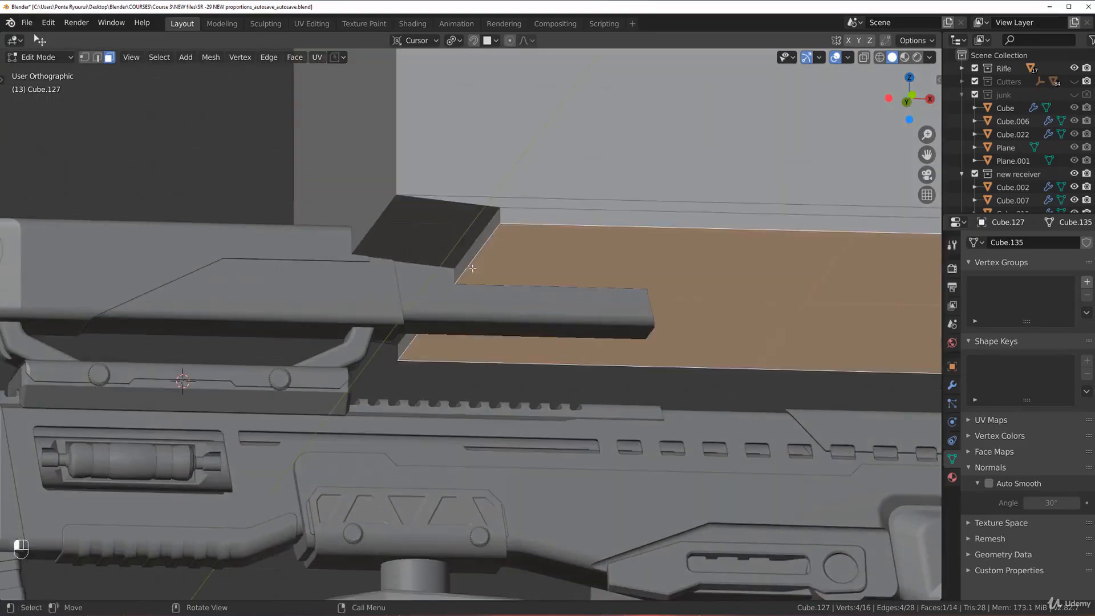
{"action": "key", "text": "Tab"}
{"action": "left_click", "coordinate": [468, 281]}
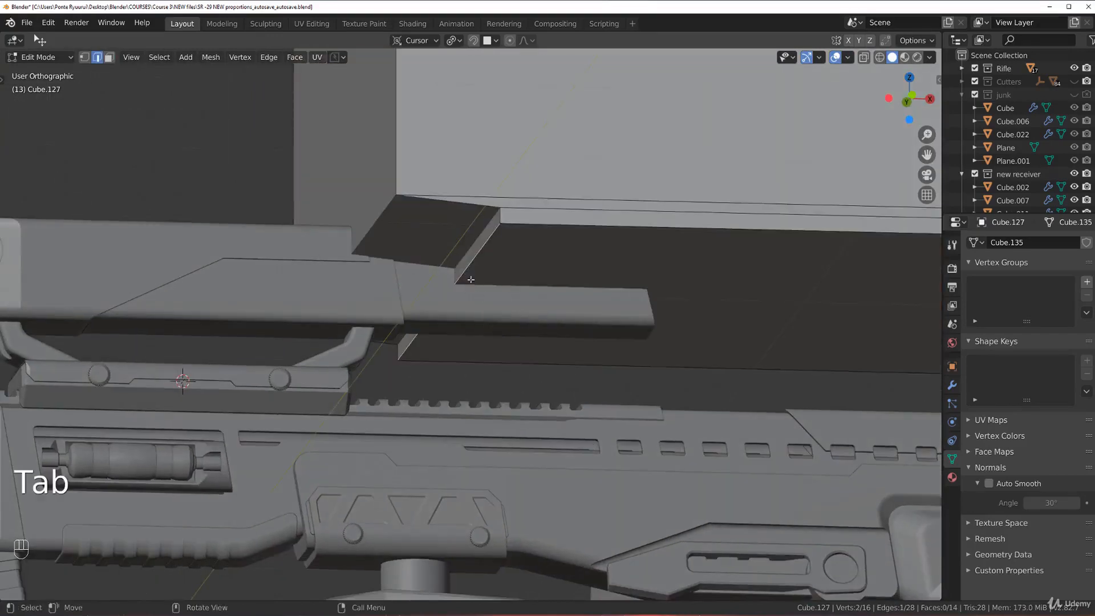
{"action": "key", "text": "grave"}
{"action": "left_click", "coordinate": [405, 281]}
{"action": "key", "text": "grave"}
{"action": "left_click", "coordinate": [450, 269]}
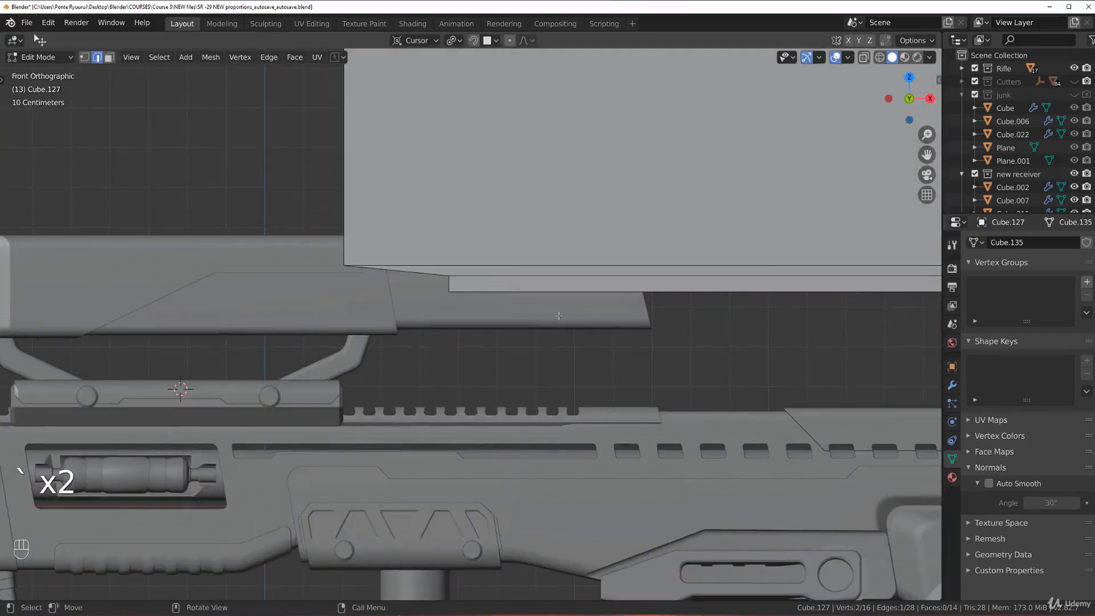
{"action": "key", "text": "g"}
{"action": "key", "text": "g"}
{"action": "left_click", "coordinate": [562, 315]}
{"action": "key", "text": "Tab"}
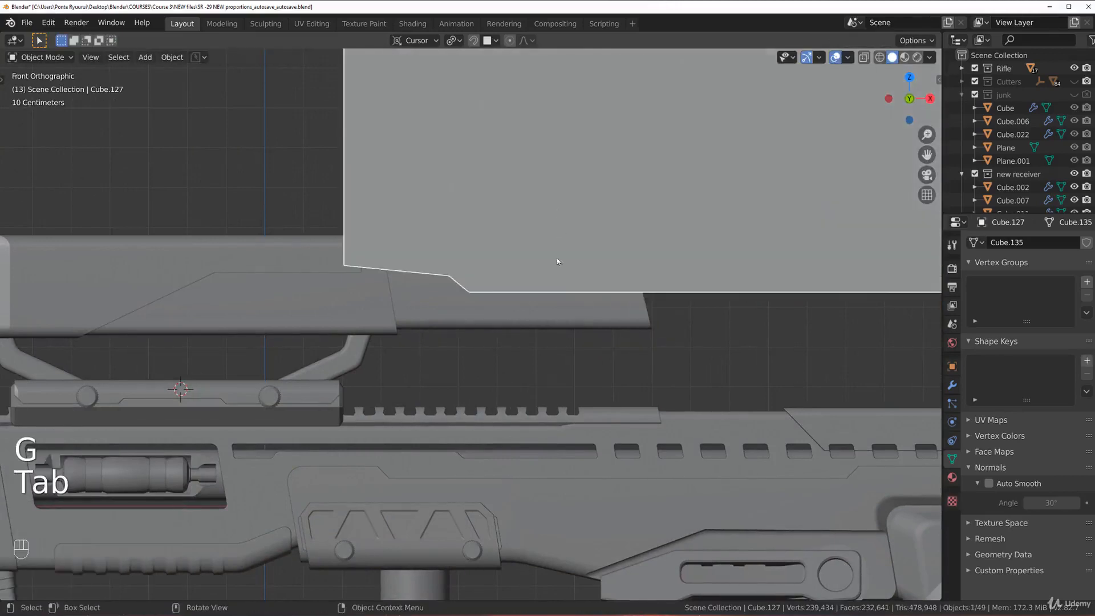
Slice the scope's narrower front section with the stepped cube and try to apply the Intersect Boolean on the upper piece.
{"action": "left_click", "coordinate": [568, 299], "text": "shift"}
{"action": "key", "text": "ctrl+KP_Divide"}
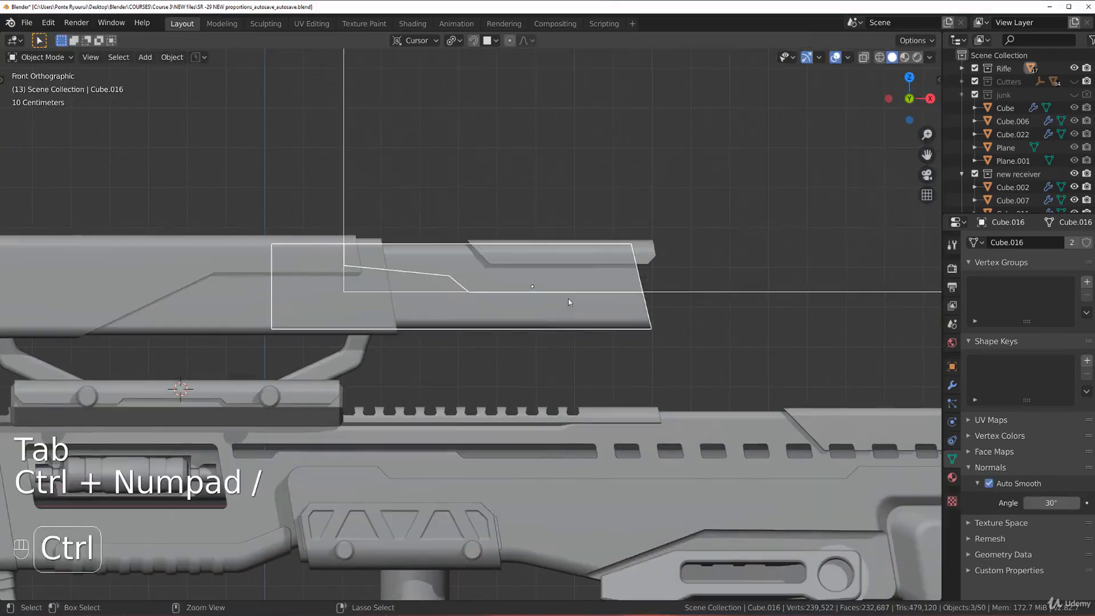
{"action": "left_click", "coordinate": [503, 268]}
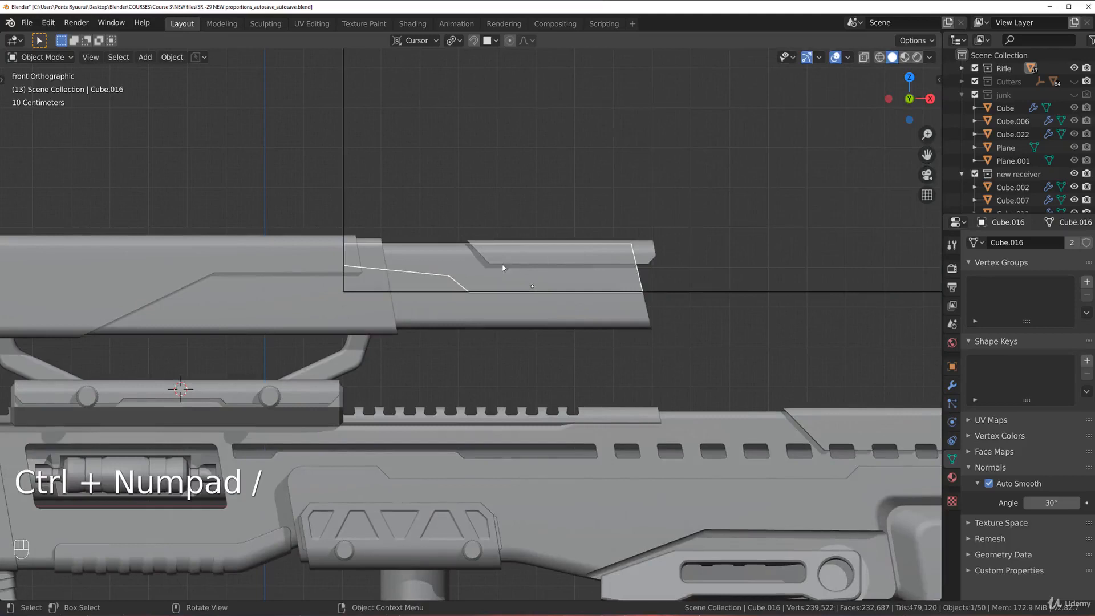
{"action": "left_click", "coordinate": [951, 385]}
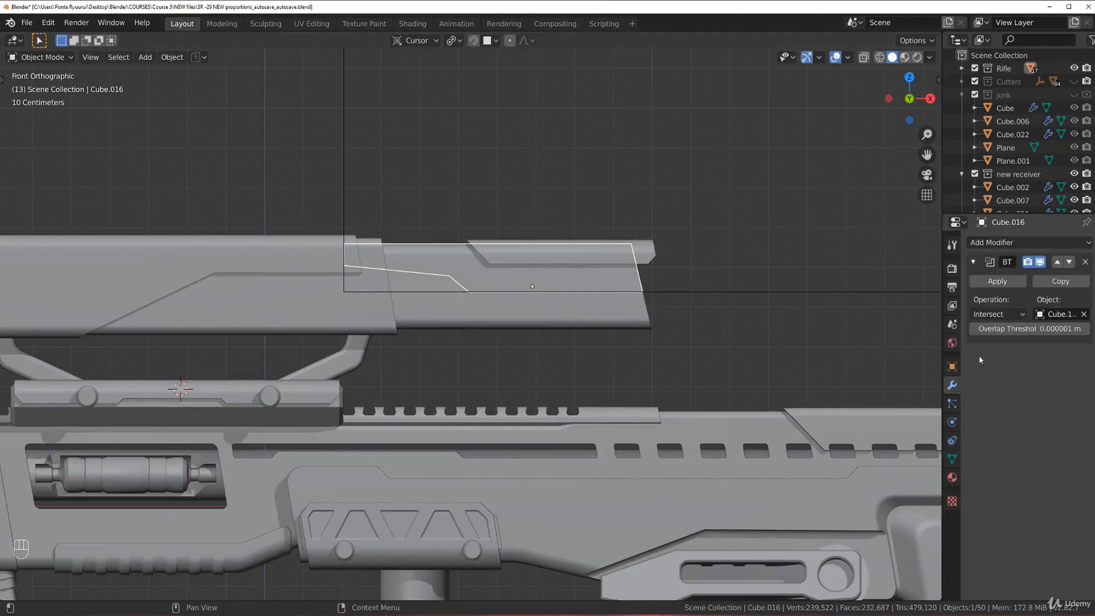
{"action": "left_click", "coordinate": [997, 282]}
Make the lower piece's mesh data single-user and apply the Boolean modifiers on the lower and upper front pieces.
{"action": "left_click", "coordinate": [573, 309]}
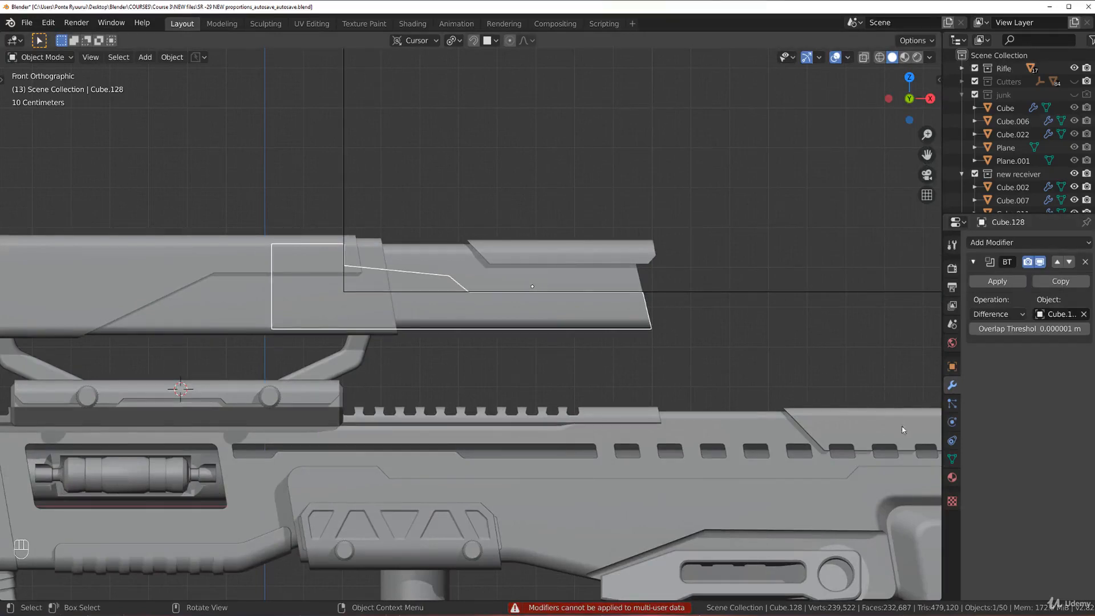
{"action": "left_click", "coordinate": [952, 459]}
{"action": "left_click", "coordinate": [1071, 243]}
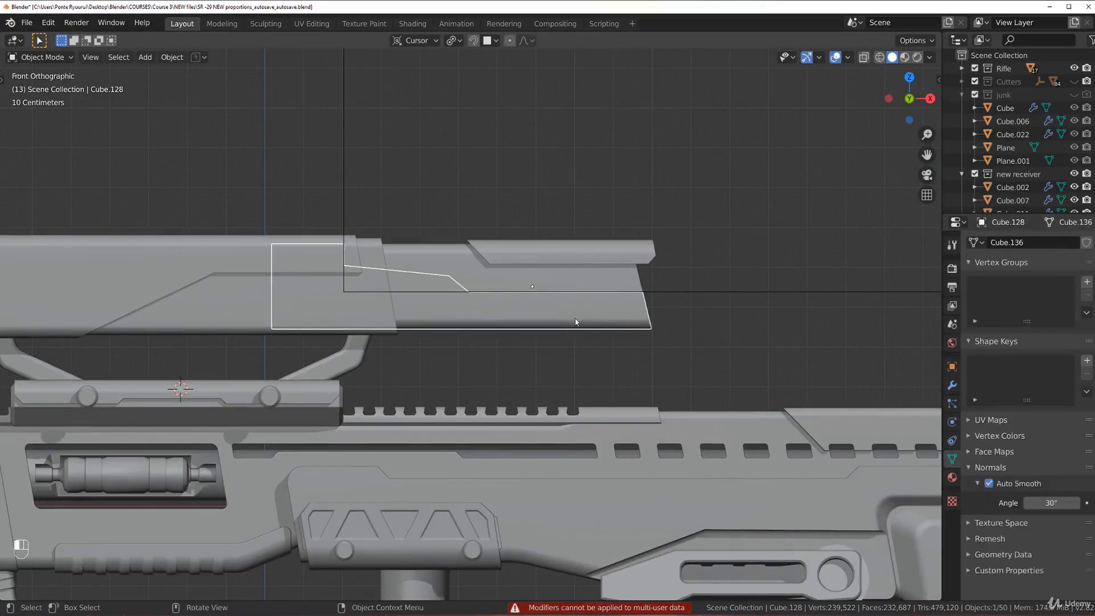
{"action": "left_click", "coordinate": [951, 385]}
{"action": "left_click", "coordinate": [997, 281]}
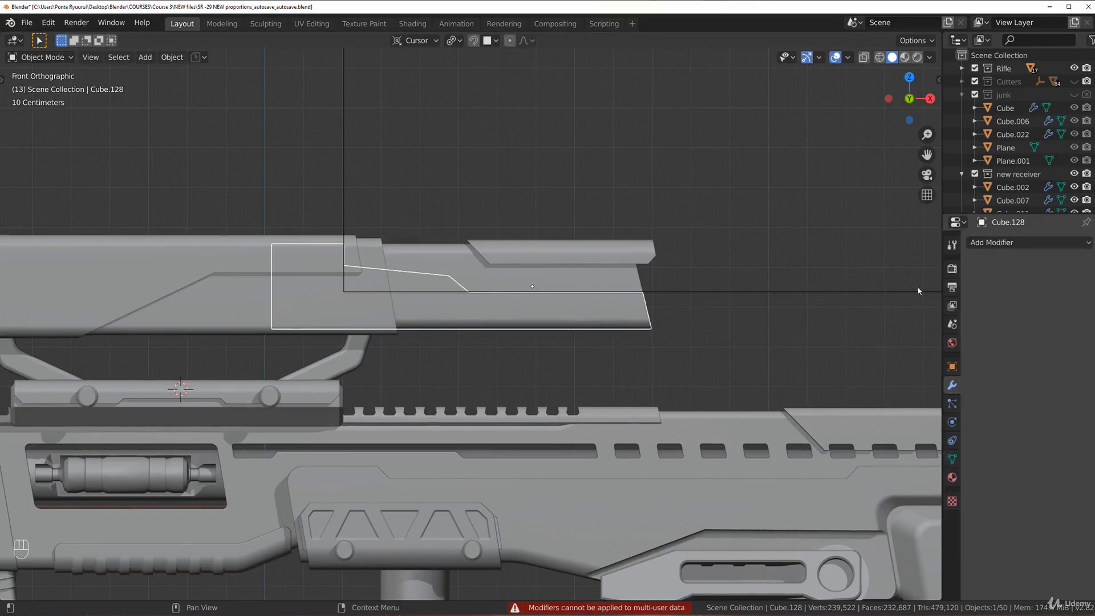
{"action": "left_click", "coordinate": [477, 282]}
{"action": "left_click", "coordinate": [997, 281]}
Move the stepped cutter cube into the Cutters collection.
{"action": "left_click", "coordinate": [668, 301]}
{"action": "left_click", "coordinate": [756, 292]}
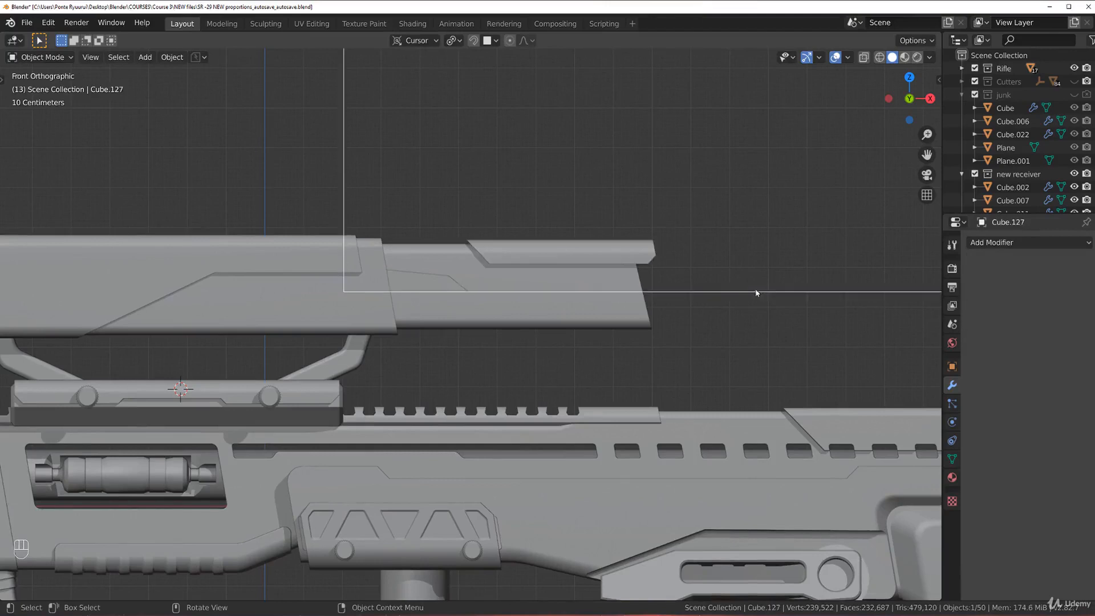
{"action": "key", "text": "m"}
{"action": "left_click", "coordinate": [707, 296]}
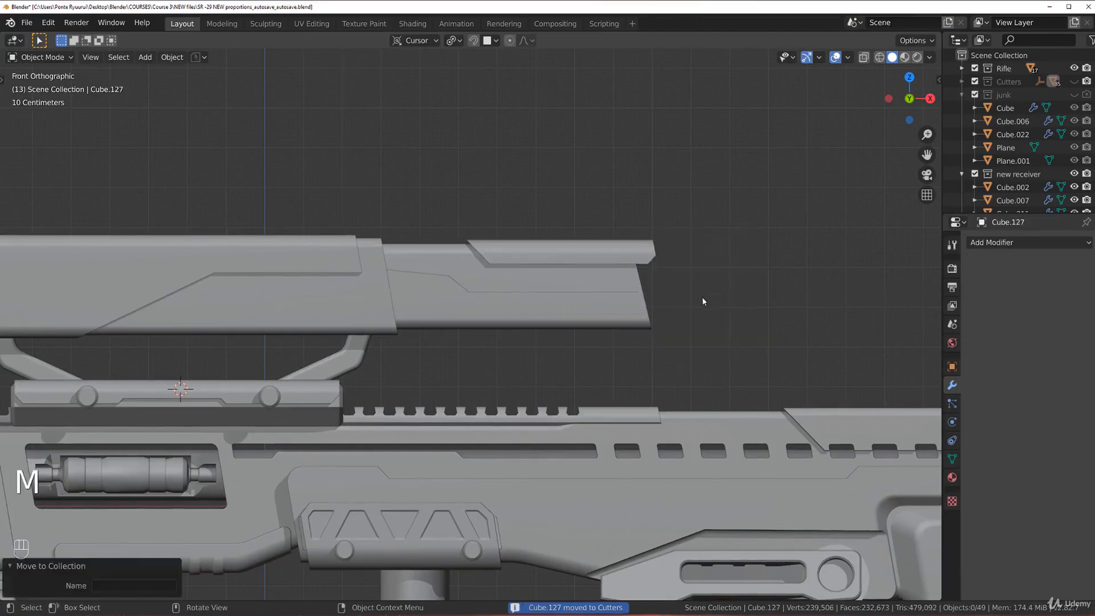
Examine the panel split on the scope's front section and the scope's overall side profile.
{"action": "scroll", "coordinate": [655, 299], "scroll_direction": "up", "scroll_amount": 3}
{"action": "scroll", "coordinate": [399, 337], "scroll_direction": "down", "scroll_amount": 3}
{"action": "middle_click_drag", "start_coordinate": [399, 338], "coordinate": [436, 333], "text": "shift"}
{"action": "scroll", "coordinate": [434, 320], "scroll_direction": "down", "scroll_amount": 2}
{"action": "scroll", "coordinate": [450, 310], "scroll_direction": "up", "scroll_amount": 4}
{"action": "scroll", "coordinate": [416, 343], "scroll_direction": "down", "scroll_amount": 3}
{"action": "middle_click_drag", "start_coordinate": [356, 335], "coordinate": [371, 343], "text": "shift"}
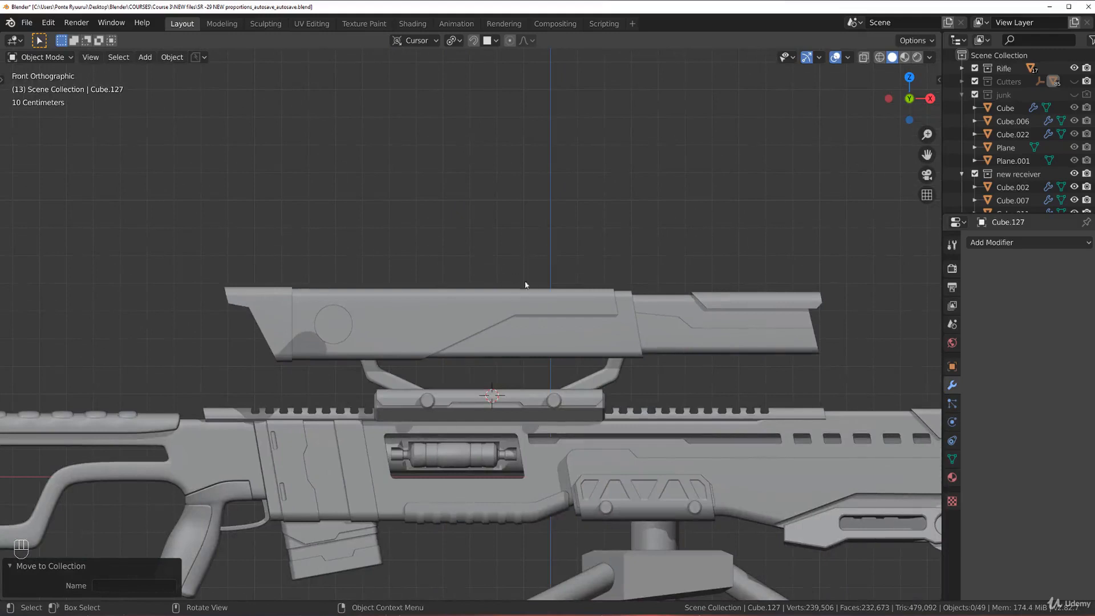
{"action": "scroll", "coordinate": [374, 298], "scroll_direction": "up", "scroll_amount": 2}
Select the scope's large angled side panel and open its mesh for editing.
{"action": "left_click", "coordinate": [383, 317]}
{"action": "scroll", "coordinate": [382, 316], "scroll_direction": "up", "scroll_amount": 1}
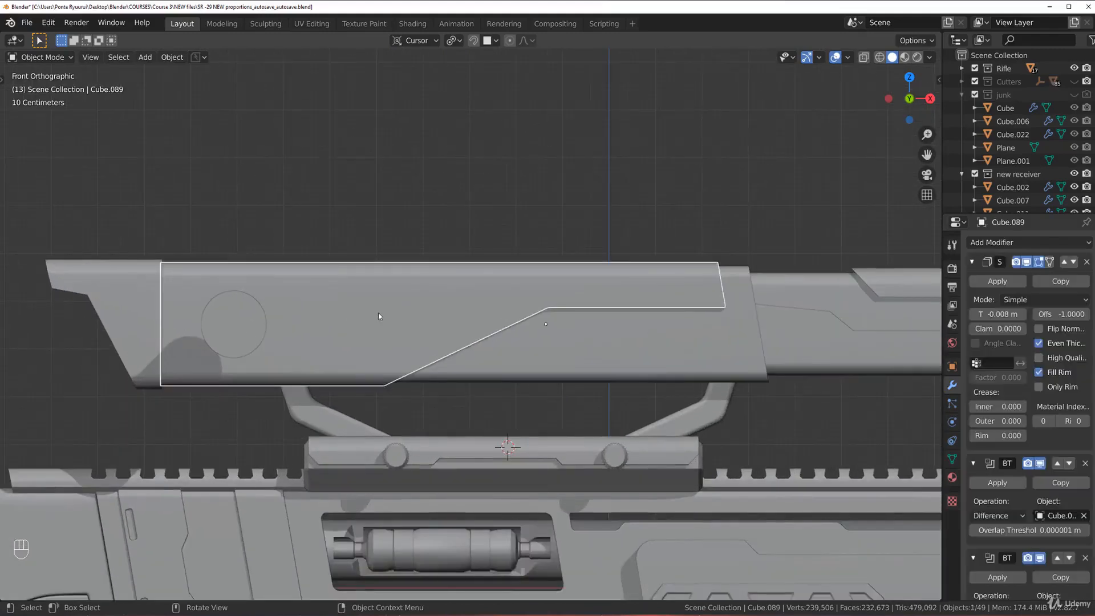
{"action": "key", "text": "shift+a"}
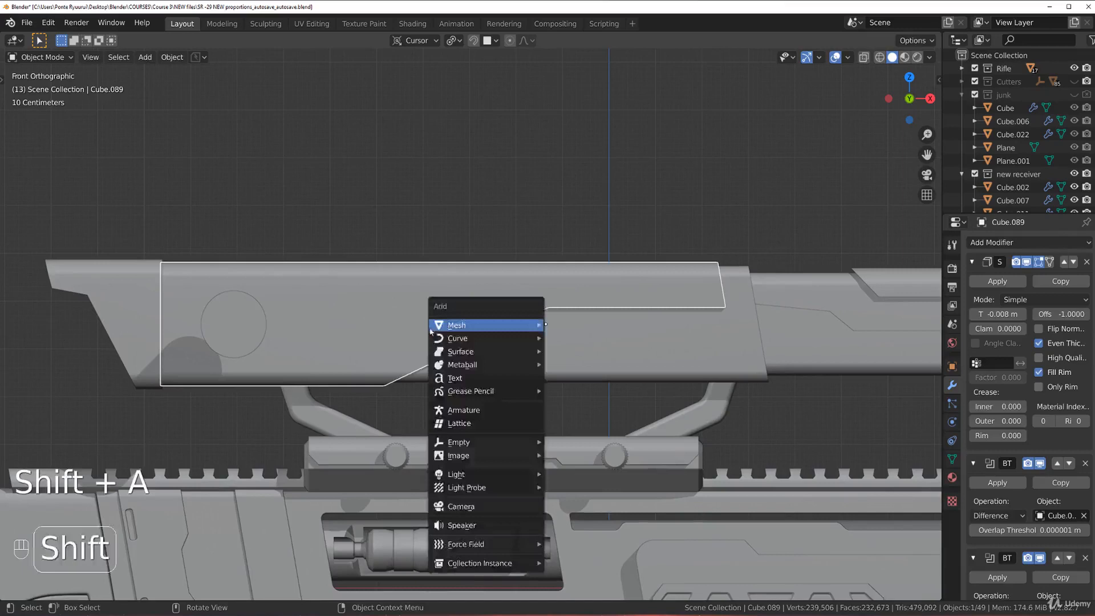
{"action": "key", "text": "Tab"}
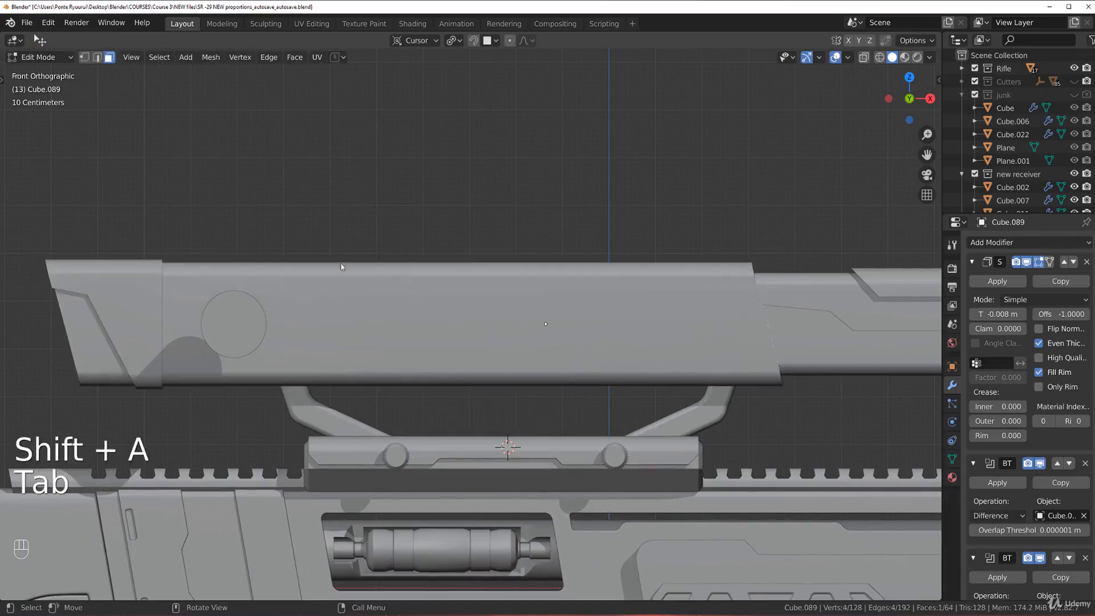
{"action": "key", "text": "Tab"}
{"action": "key", "text": "Tab"}
{"action": "key", "text": "Tab"}
{"action": "key", "text": "Tab"}
{"action": "key", "text": "Tab"}
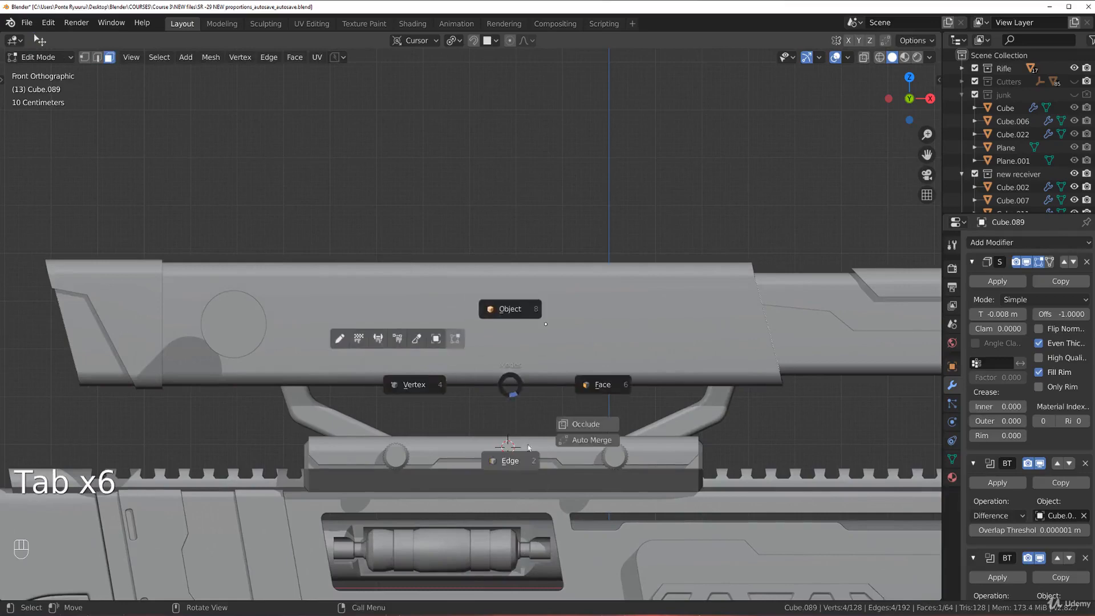
Isolate the side panel, duplicate all its faces in place and separate the copy into its own object.
{"action": "middle_click_drag", "start_coordinate": [509, 387], "coordinate": [540, 355]}
{"action": "key", "text": "slash"}
{"action": "left_click", "coordinate": [544, 388], "text": "alt"}
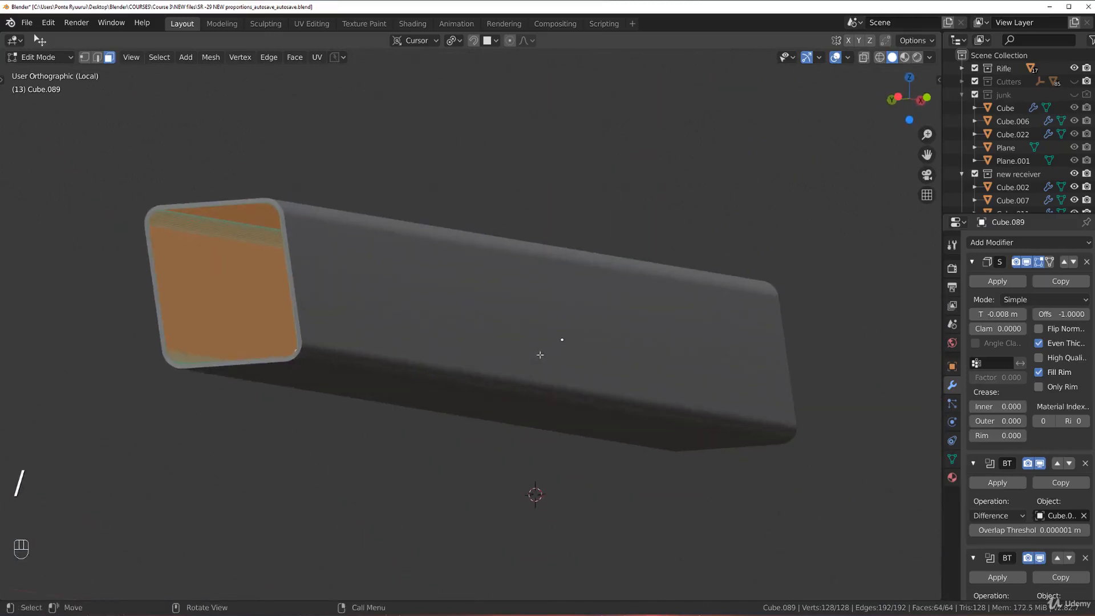
{"action": "key", "text": "shift+d"}
{"action": "right_click", "coordinate": [641, 310]}
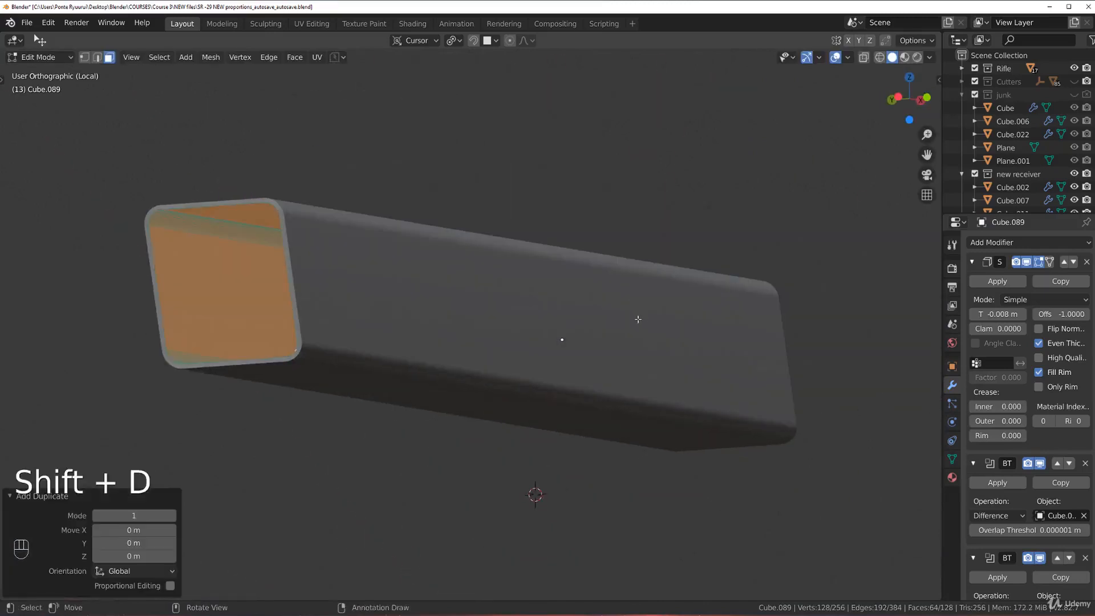
{"action": "key", "text": "p"}
{"action": "left_click", "coordinate": [639, 320]}
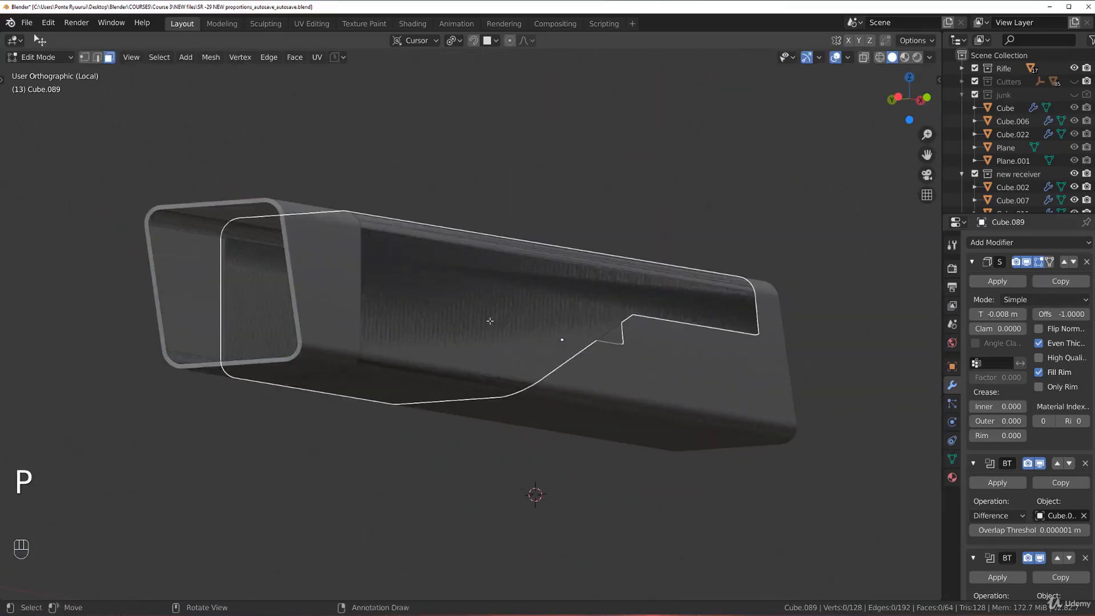
Return to the full rifle in Object Mode and scale the angled side panel uniformly by about 1.061.
{"action": "key", "text": "Tab"}
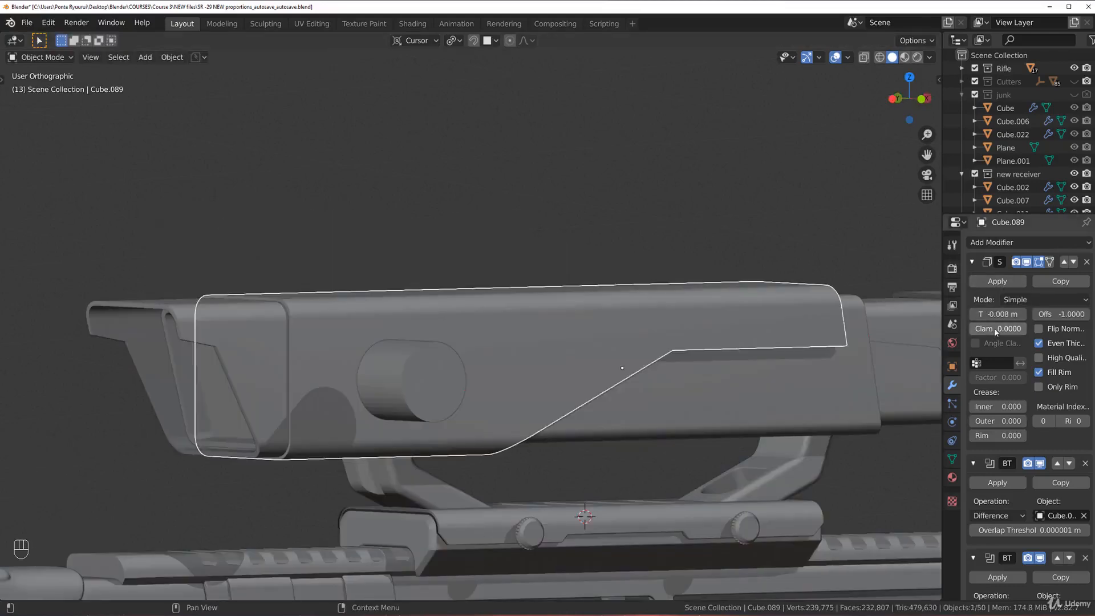
{"action": "key", "text": "s"}
{"action": "key", "text": "shift"}
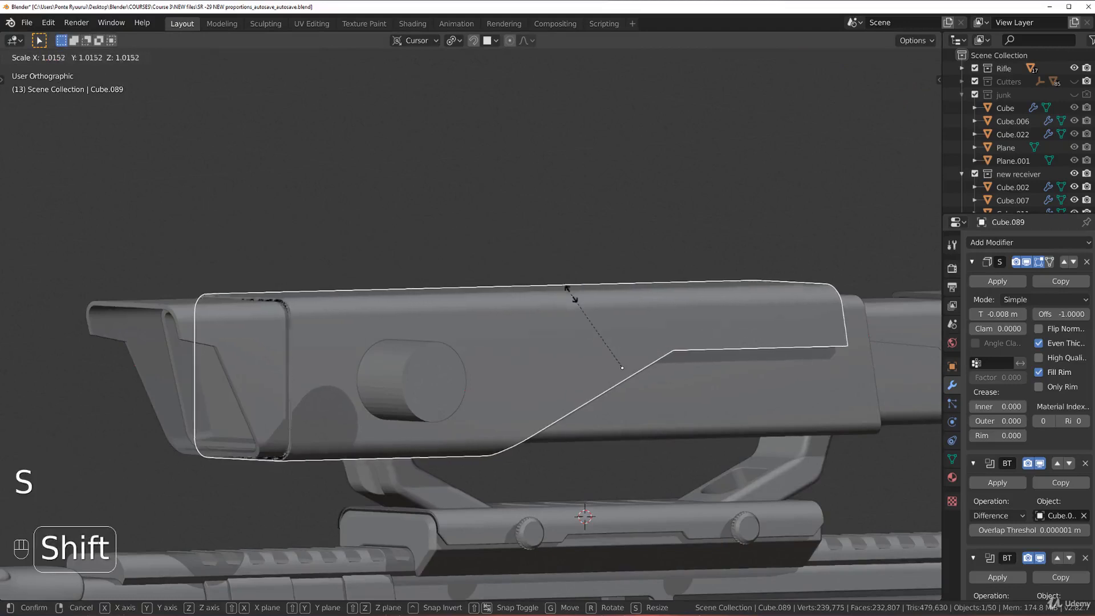
{"action": "left_click", "coordinate": [537, 273]}
Fine-tune the size of the angled side panel by scaling it uniformly by about 0.998.
{"action": "scroll", "coordinate": [450, 281], "scroll_direction": "up", "scroll_amount": 3}
{"action": "middle_click_drag", "start_coordinate": [349, 292], "coordinate": [555, 307]}
{"action": "scroll", "coordinate": [555, 306], "scroll_direction": "up", "scroll_amount": 3}
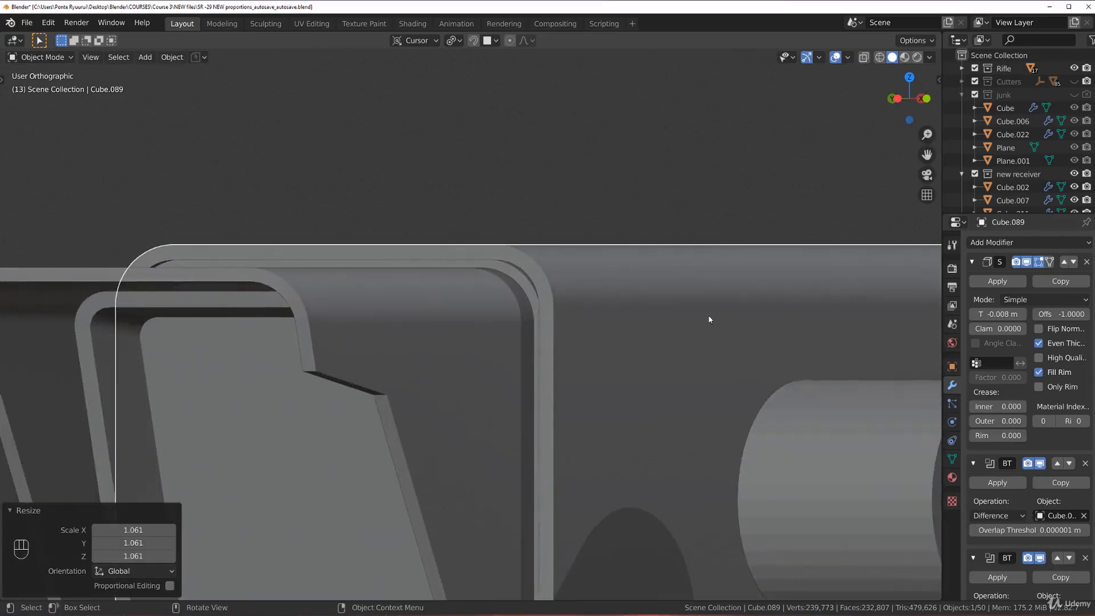
{"action": "key", "text": "s"}
{"action": "key", "text": "shift"}
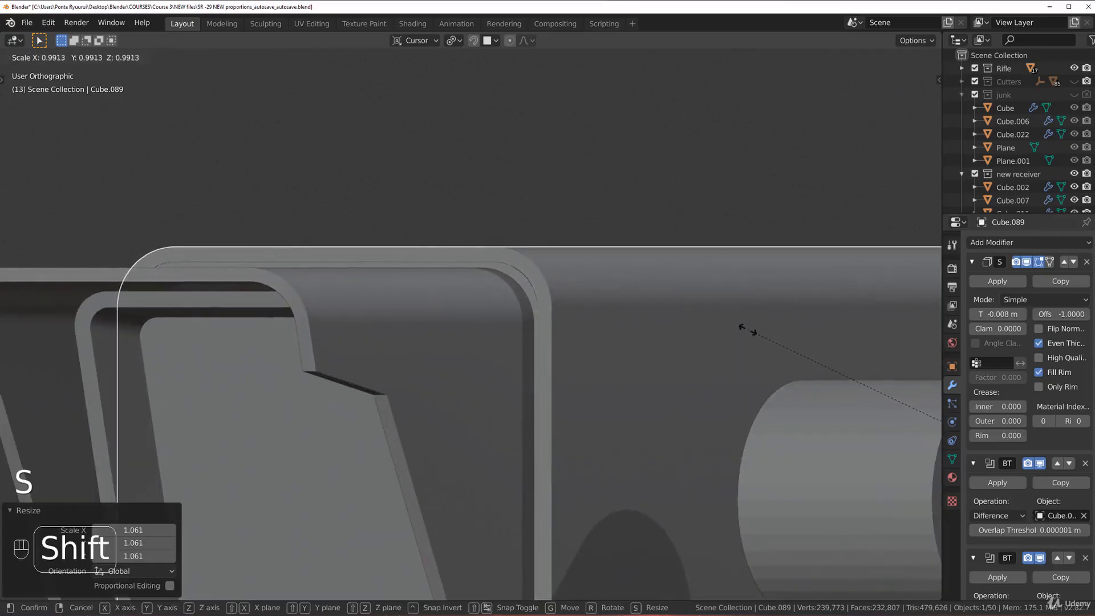
{"action": "left_click", "coordinate": [720, 323]}
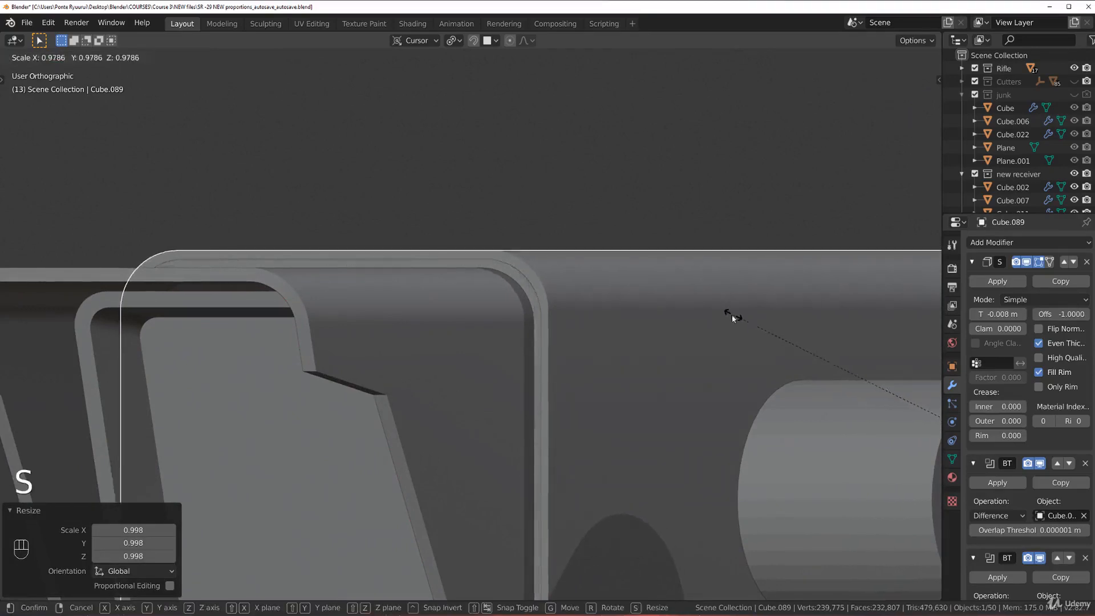
{"action": "right_click", "coordinate": [724, 315]}
Isolate the scaled side panel together with the inner panel and examine the gap between their walls.
{"action": "scroll", "coordinate": [673, 302], "scroll_direction": "up", "scroll_amount": 3}
{"action": "key", "text": "KP_1"}
{"action": "scroll", "coordinate": [615, 306], "scroll_direction": "down", "scroll_amount": 4}
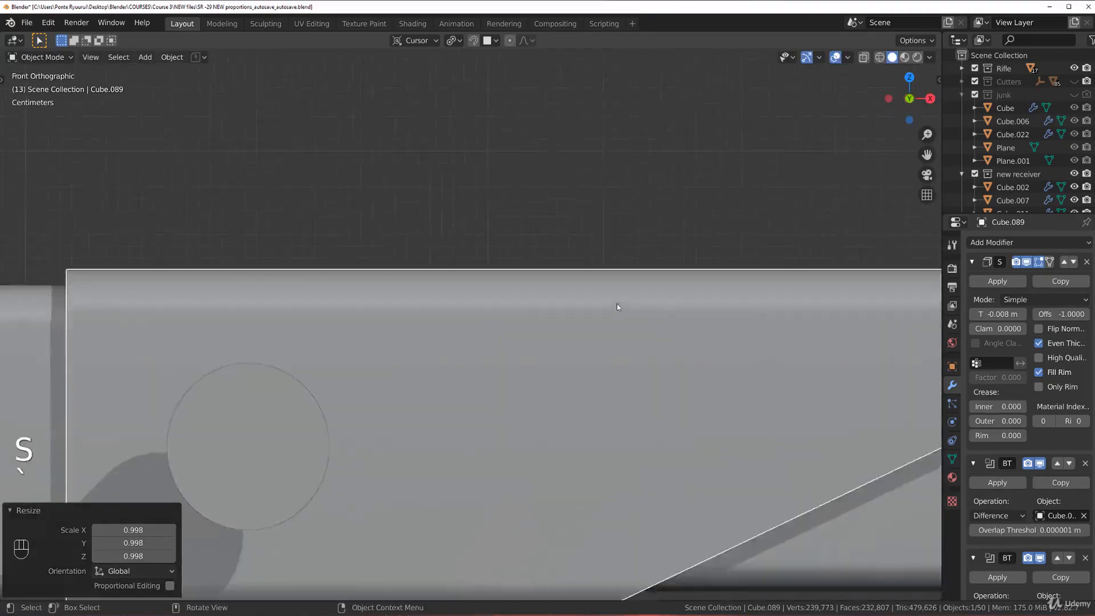
{"action": "middle_click_drag", "start_coordinate": [615, 306], "coordinate": [525, 300]}
{"action": "scroll", "coordinate": [524, 302], "scroll_direction": "down", "scroll_amount": 3}
{"action": "left_click", "coordinate": [585, 336], "text": "shift"}
{"action": "scroll", "coordinate": [571, 329], "scroll_direction": "up", "scroll_amount": 1}
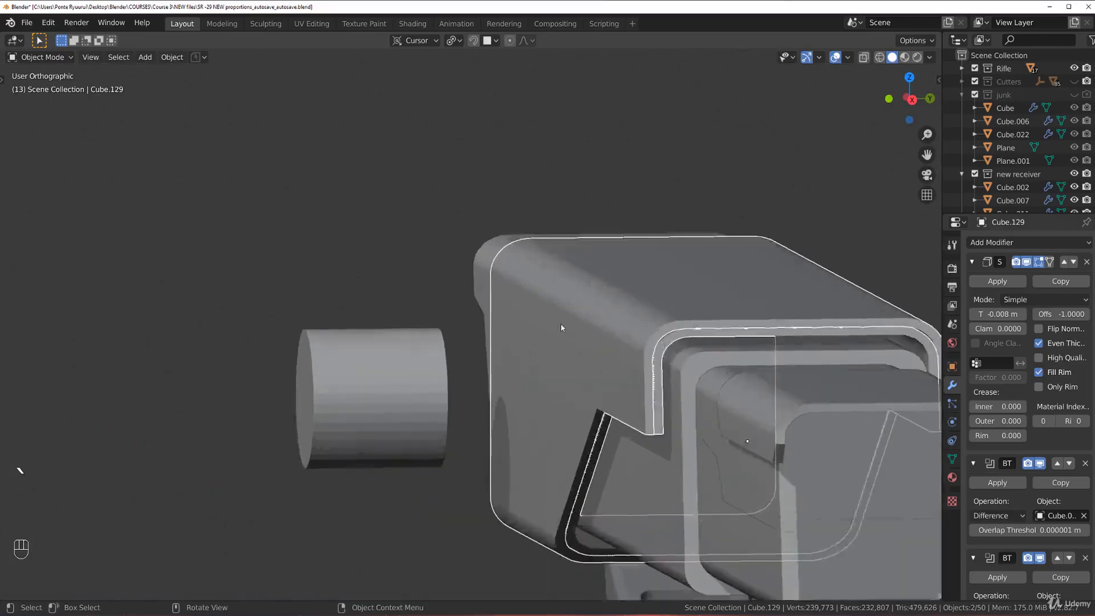
{"action": "key", "text": "KP_Divide"}
{"action": "scroll", "coordinate": [736, 227], "scroll_direction": "up", "scroll_amount": 3}
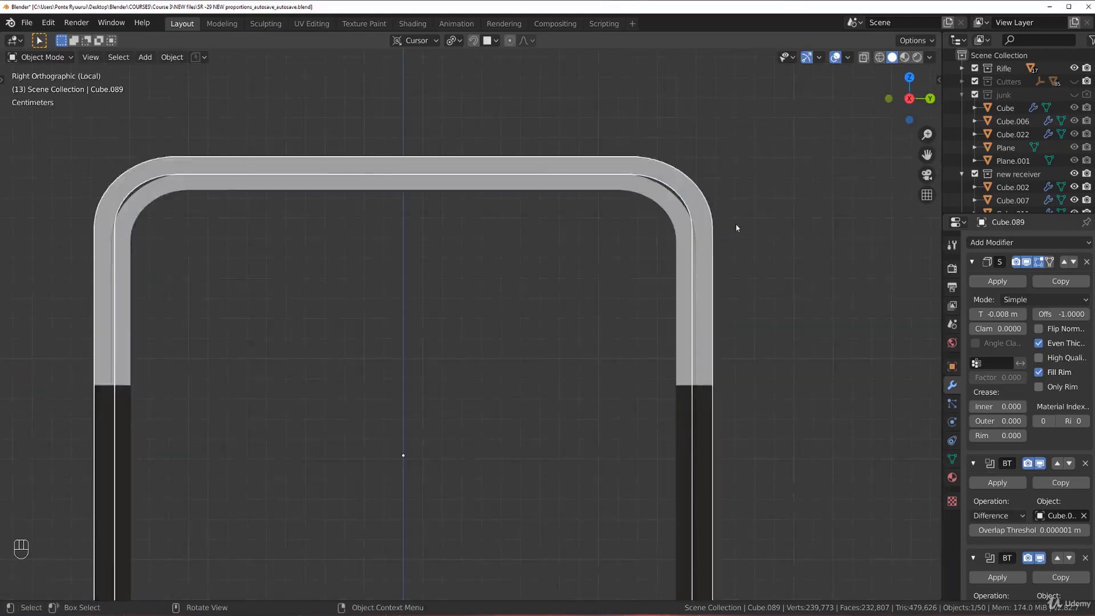
{"action": "scroll", "coordinate": [665, 242], "scroll_direction": "down", "scroll_amount": 4}
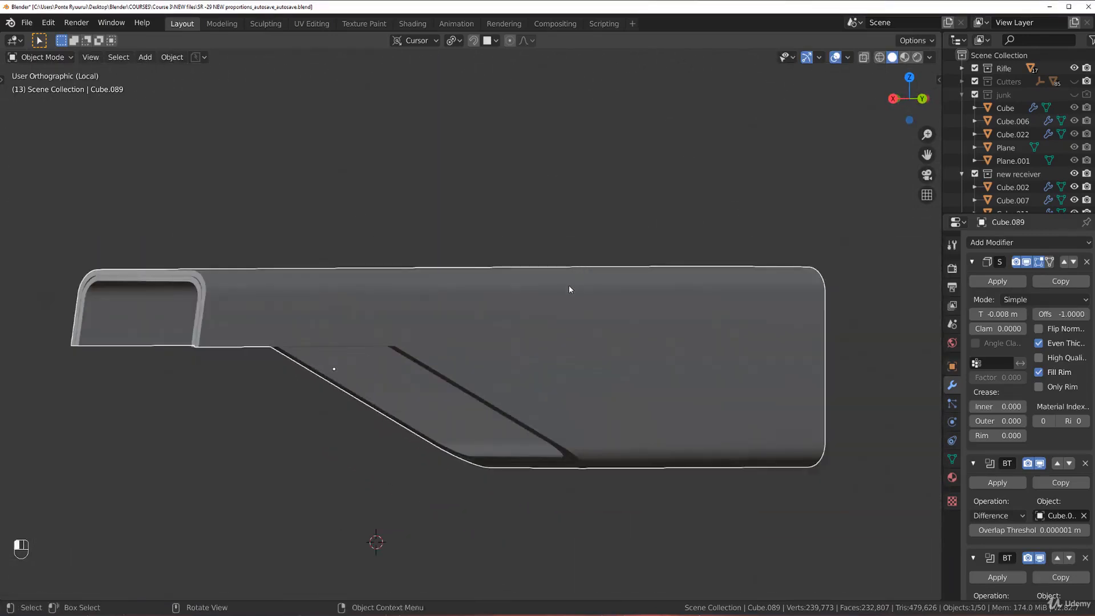
Set the outer panel's Solidify thickness to about -0.025 m and return to the full rifle.
{"action": "key", "text": "shift"}
{"action": "left_click_drag", "start_coordinate": [997, 314], "coordinate": [935, 314], "text": "shift"}
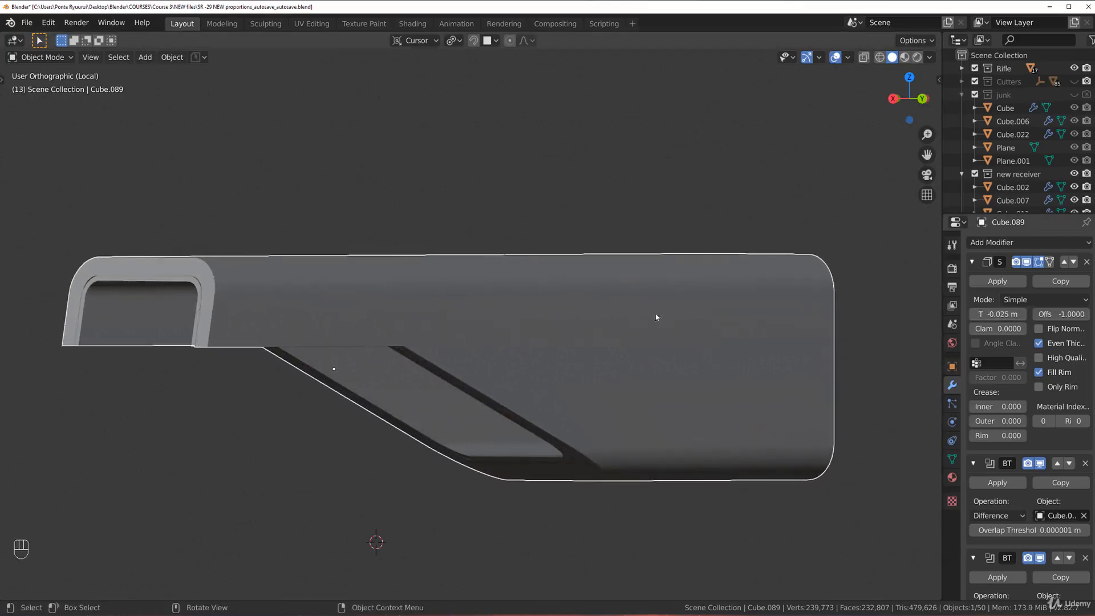
{"action": "key", "text": "KP_1"}
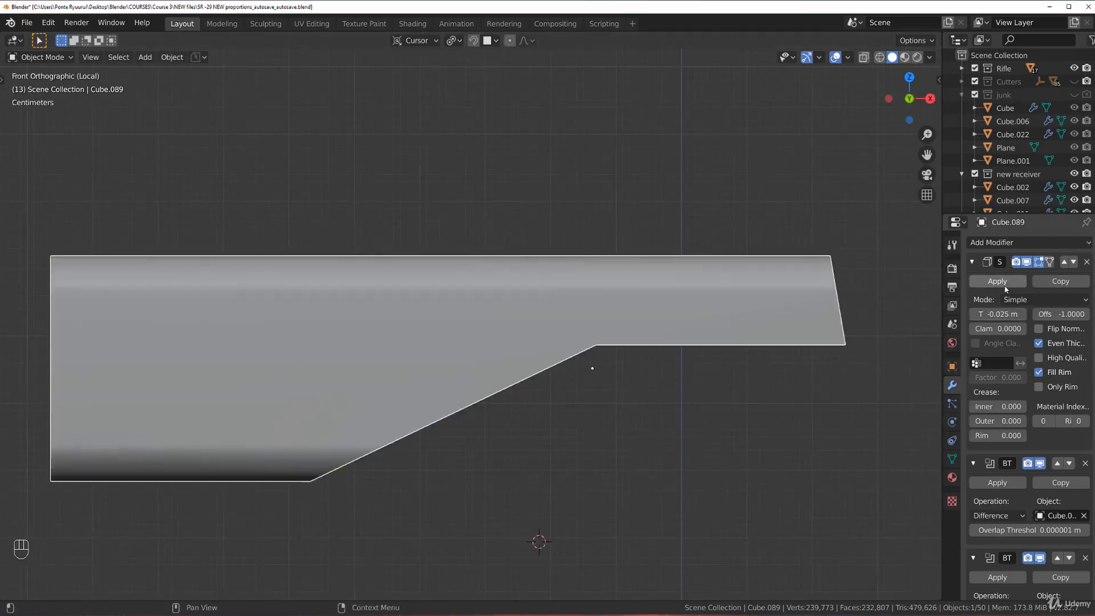
{"action": "key", "text": "slash"}
{"action": "key", "text": "grave"}
{"action": "left_click", "coordinate": [823, 293]}
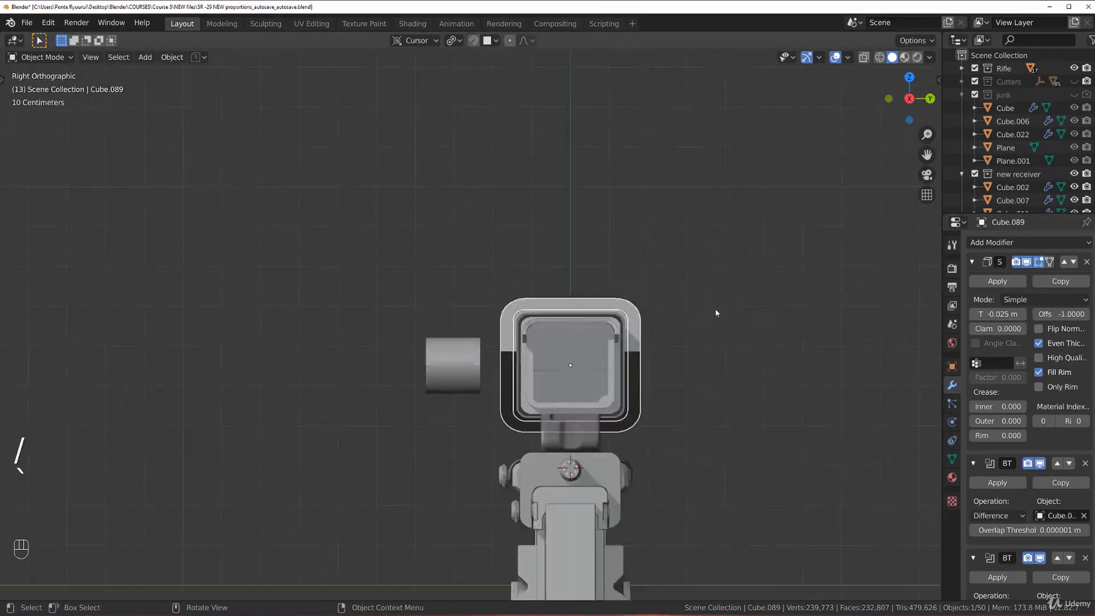
Move each boolean modifier of the outer panel above its Solidify modifier and apply them one by one.
{"action": "key", "text": "grave"}
{"action": "left_click", "coordinate": [708, 279]}
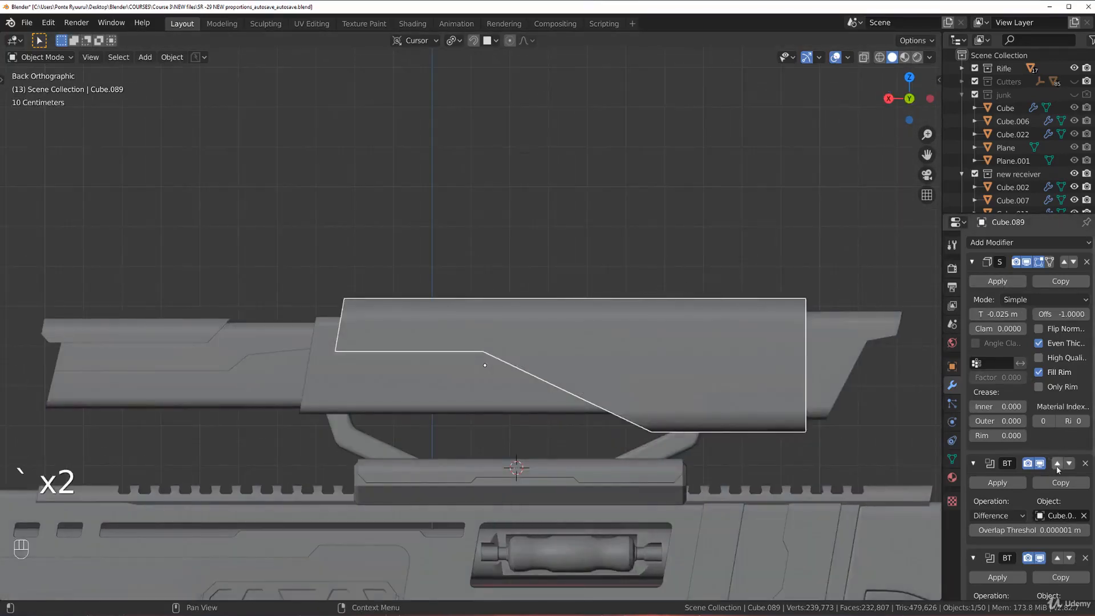
{"action": "left_click", "coordinate": [1057, 467]}
{"action": "left_click", "coordinate": [1012, 284]}
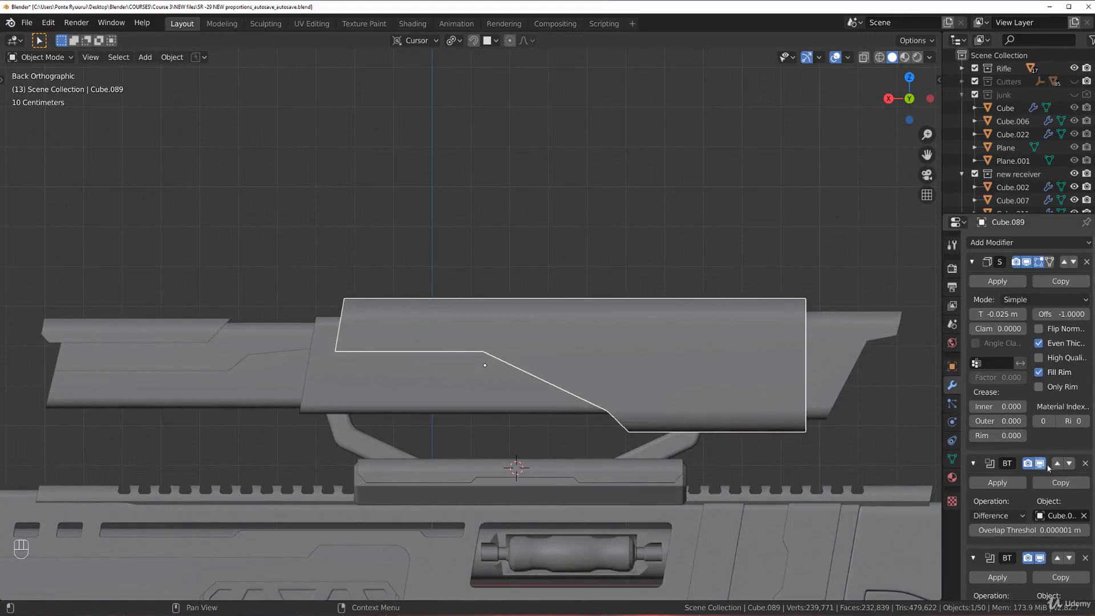
{"action": "left_click", "coordinate": [1057, 463]}
{"action": "key", "text": "ctrl+z"}
{"action": "left_click", "coordinate": [1057, 463]}
{"action": "left_click", "coordinate": [1013, 283]}
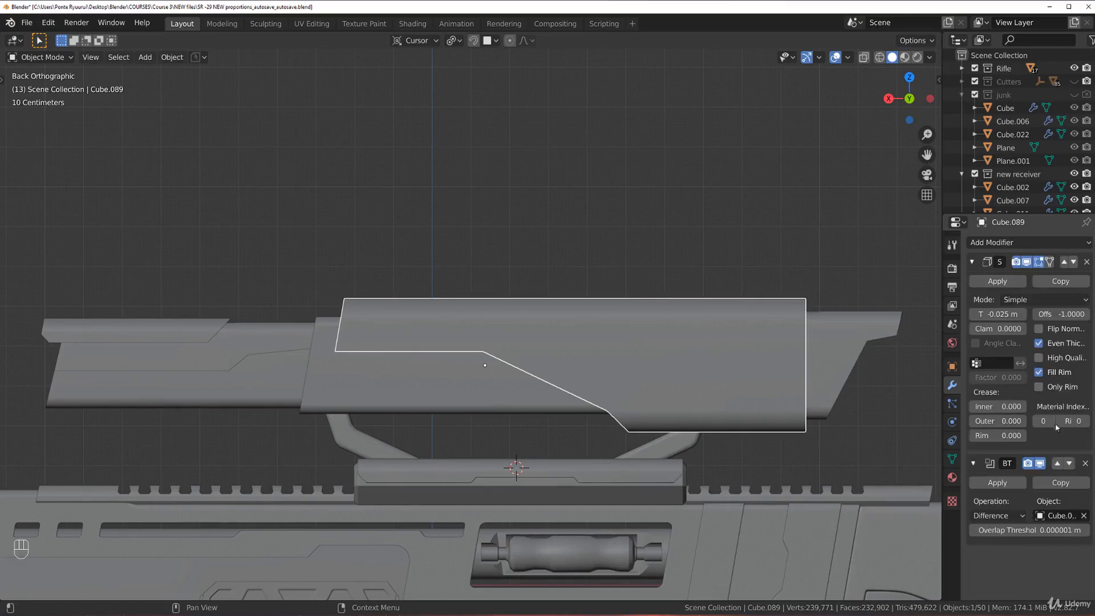
{"action": "left_click", "coordinate": [1058, 463]}
{"action": "left_click", "coordinate": [998, 281]}
Isolate the outer panel in Edit Mode and delete the two stray vertices far above its narrow end.
{"action": "key", "text": "Tab"}
{"action": "scroll", "coordinate": [416, 248], "scroll_direction": "up", "scroll_amount": 3}
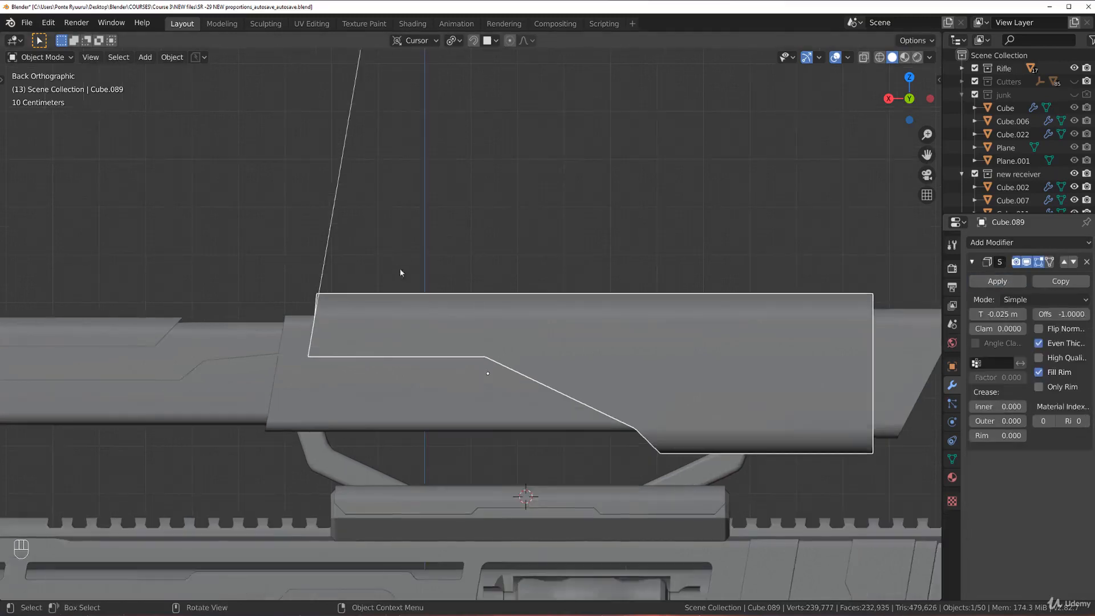
{"action": "key", "text": "/"}
{"action": "middle_click_drag", "start_coordinate": [403, 254], "coordinate": [443, 264]}
{"action": "scroll", "coordinate": [422, 299], "scroll_direction": "up", "scroll_amount": 3}
{"action": "middle_click_drag", "start_coordinate": [418, 306], "coordinate": [507, 286], "text": "shift"}
{"action": "scroll", "coordinate": [392, 183], "scroll_direction": "down", "scroll_amount": 2}
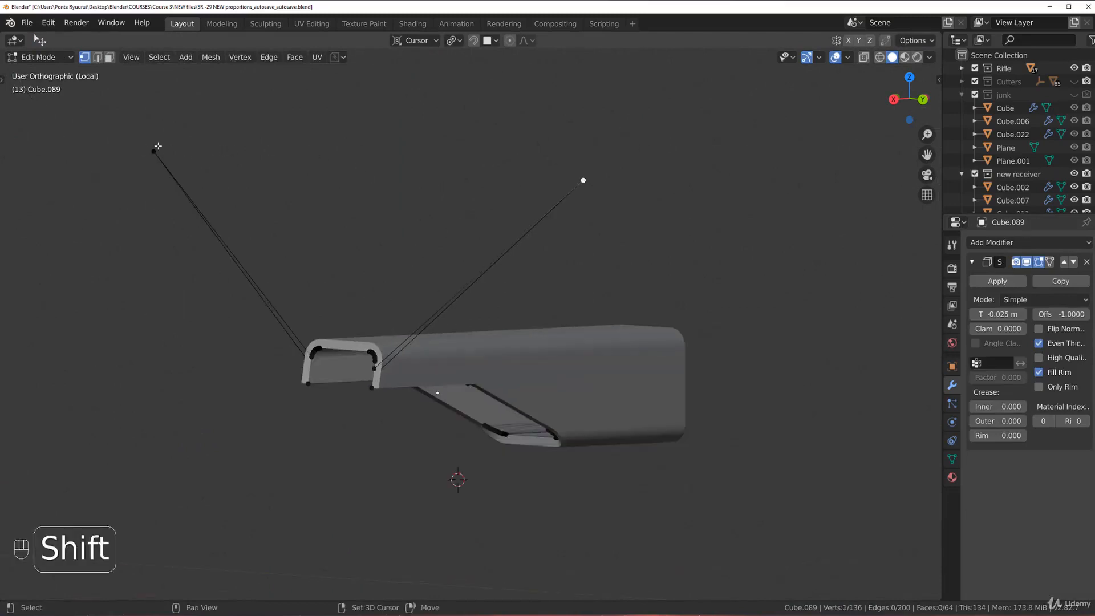
{"action": "key", "text": "x"}
{"action": "left_click", "coordinate": [380, 97]}
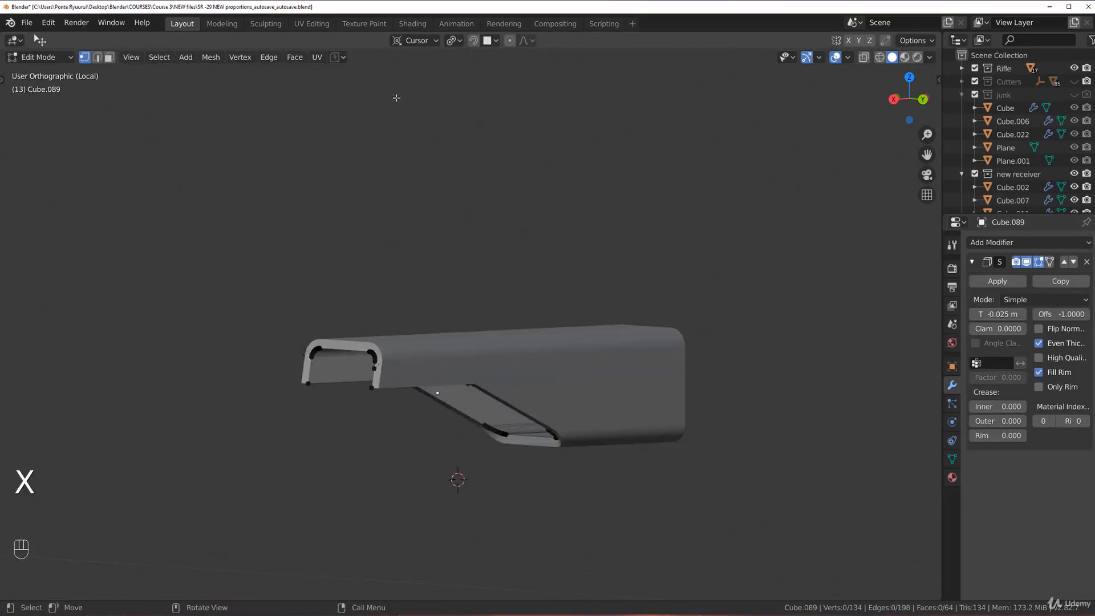
Merge the extra vertex on one side of the panel's narrow open end into the last vertex of the rounded corner.
{"action": "scroll", "coordinate": [368, 227], "scroll_direction": "up", "scroll_amount": 5}
{"action": "middle_click_drag", "start_coordinate": [368, 226], "coordinate": [501, 242]}
{"action": "scroll", "coordinate": [506, 244], "scroll_direction": "up", "scroll_amount": 5}
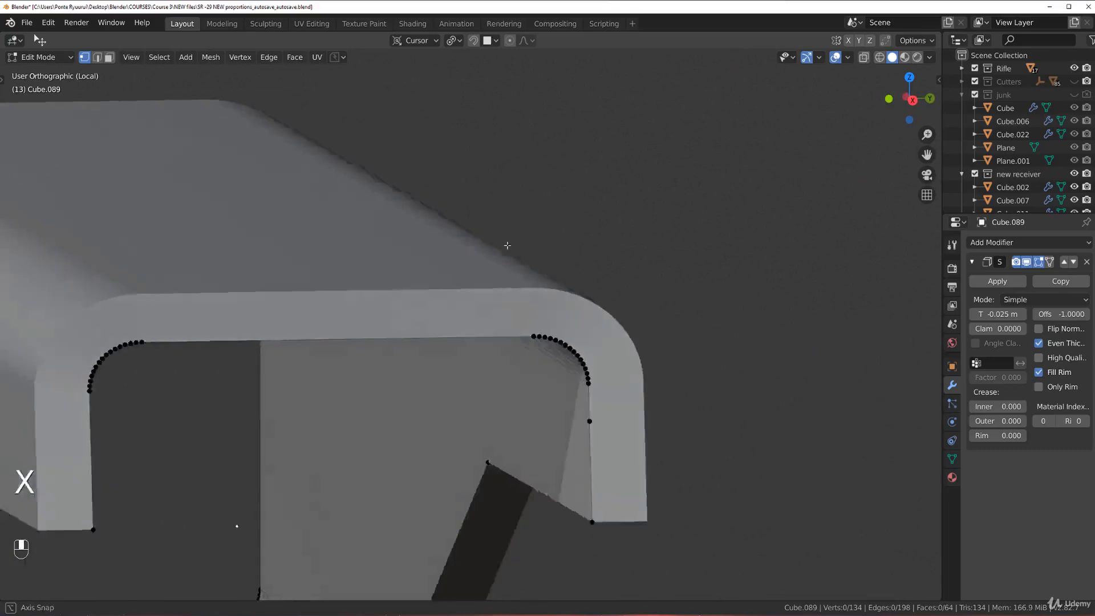
{"action": "scroll", "coordinate": [646, 277], "scroll_direction": "up", "scroll_amount": 3}
{"action": "left_click", "coordinate": [644, 382]}
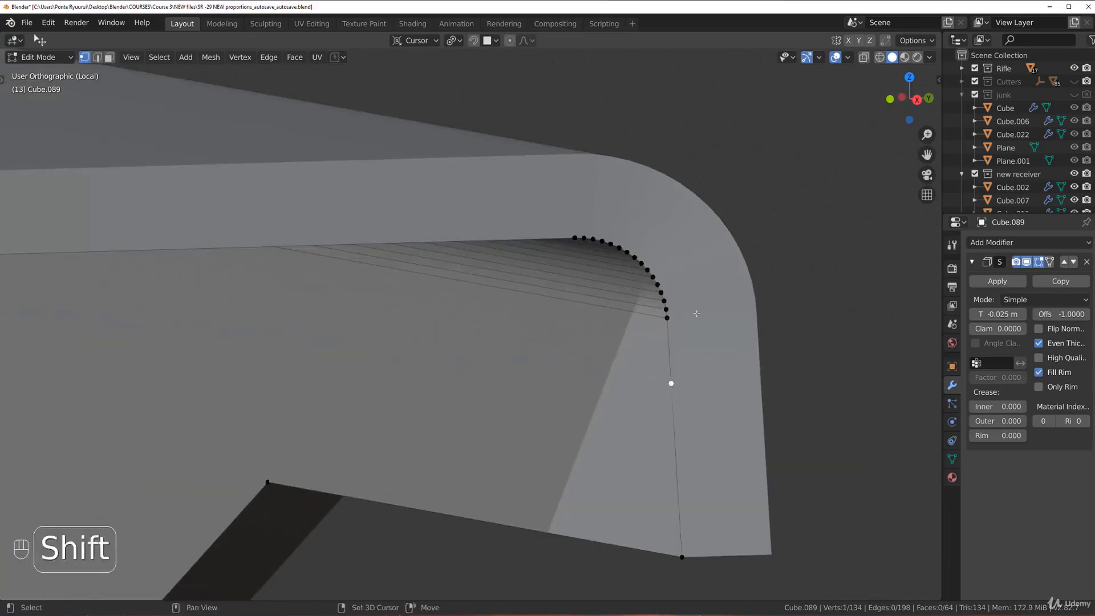
{"action": "left_click", "coordinate": [668, 322], "text": "shift"}
{"action": "key", "text": "1"}
{"action": "scroll", "coordinate": [633, 369], "scroll_direction": "down", "scroll_amount": 3}
{"action": "middle_click_drag", "start_coordinate": [466, 360], "coordinate": [244, 348]}
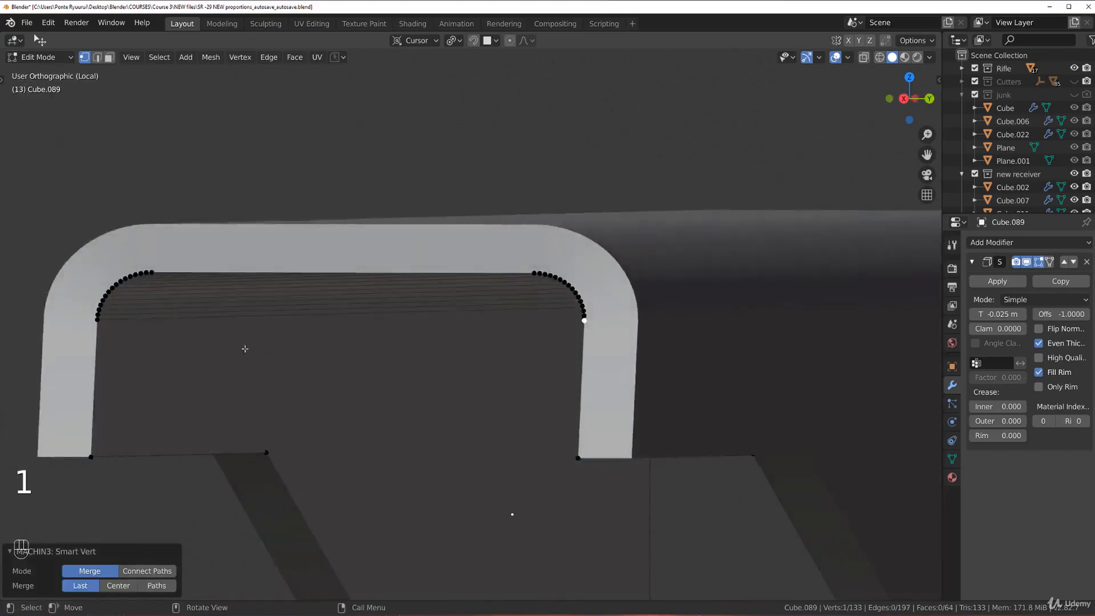
Merge the matching extra vertex on the opposite side into its rounded corner and return to the full rifle in Object Mode.
{"action": "middle_click_drag", "start_coordinate": [306, 419], "coordinate": [427, 371], "text": "shift"}
{"action": "left_click", "coordinate": [341, 397]}
{"action": "middle_click_drag", "start_coordinate": [372, 401], "coordinate": [299, 328]}
{"action": "left_click", "coordinate": [224, 338], "text": "shift"}
{"action": "key", "text": "1"}
{"action": "scroll", "coordinate": [399, 326], "scroll_direction": "down", "scroll_amount": 2}
{"action": "key", "text": "Tab"}
{"action": "key", "text": "slash"}
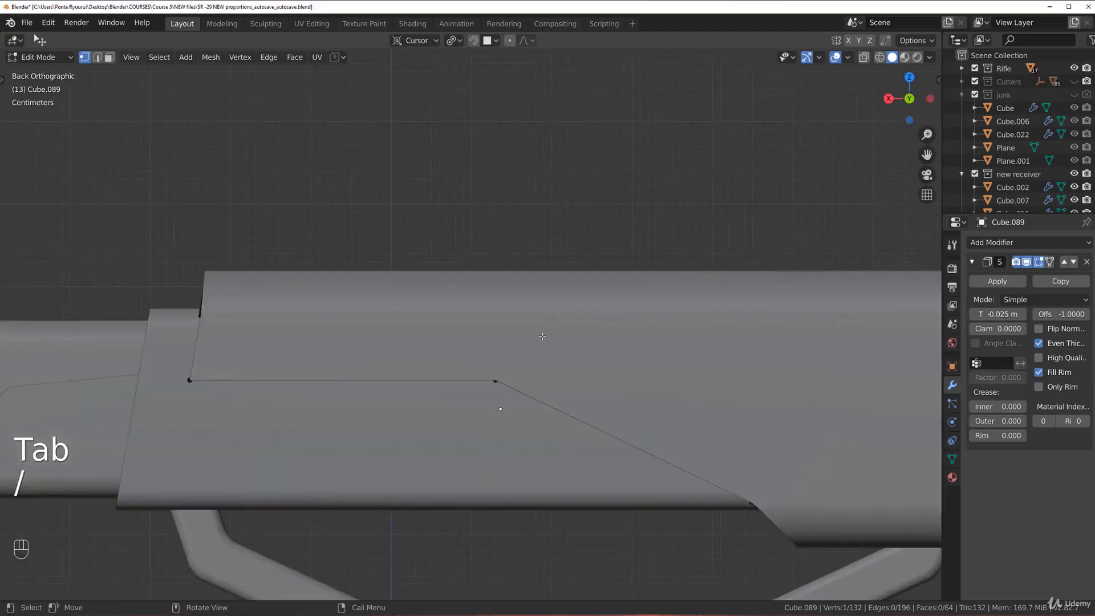
{"action": "key", "text": "Tab"}
{"action": "key", "text": "grave"}
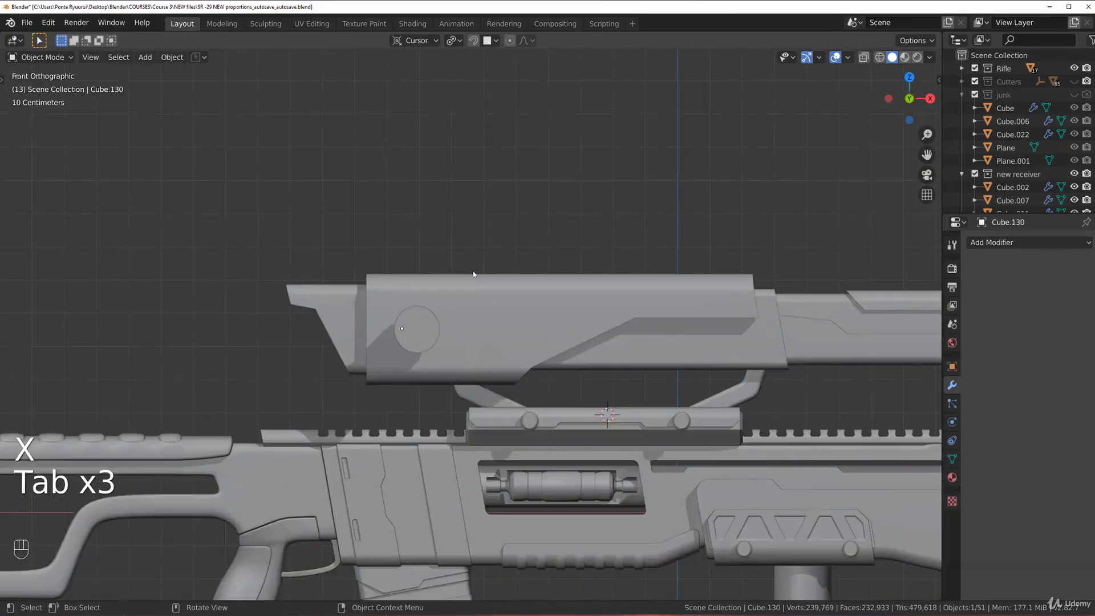
Select the outer side panel and set its Solidify thickness to about -0.018 m.
{"action": "left_click", "coordinate": [481, 329]}
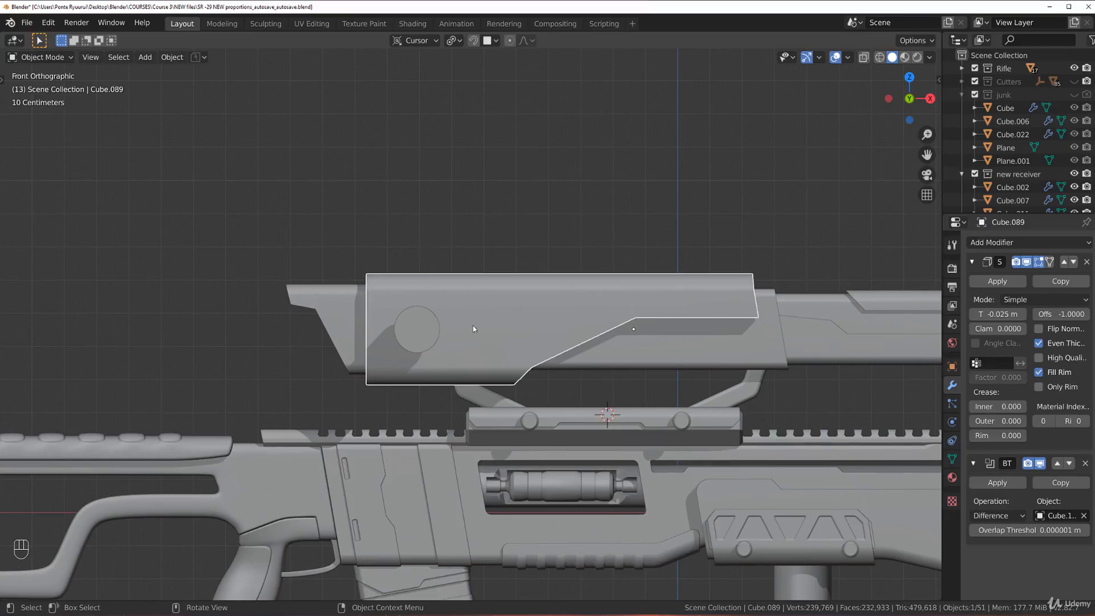
{"action": "middle_click_drag", "start_coordinate": [481, 255], "coordinate": [538, 262]}
{"action": "scroll", "coordinate": [538, 261], "scroll_direction": "up", "scroll_amount": 3}
{"action": "key", "text": "shift"}
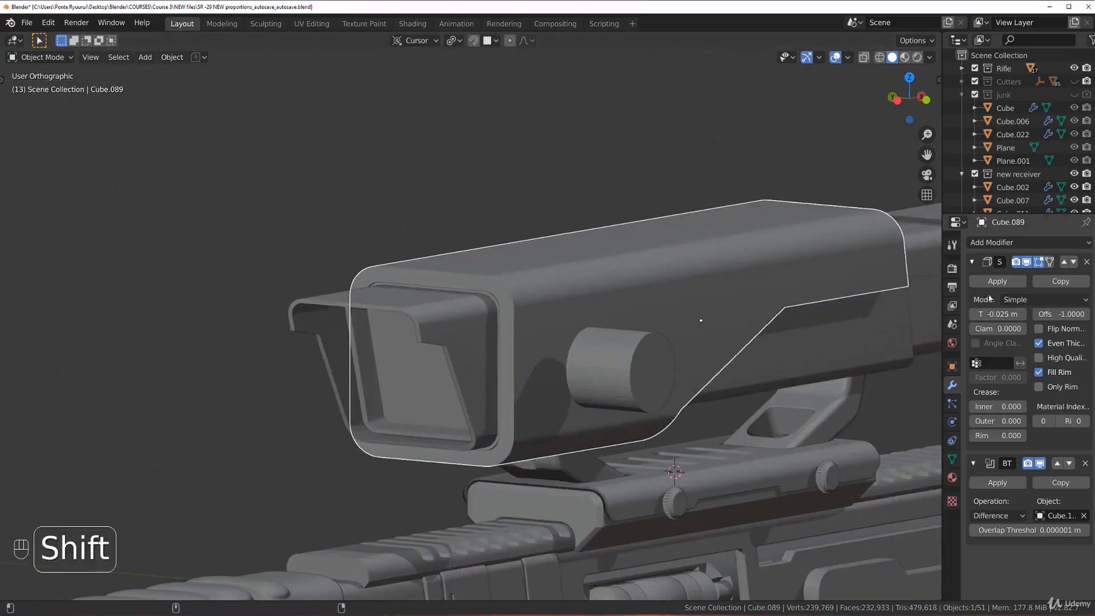
{"action": "left_click_drag", "start_coordinate": [998, 313], "coordinate": [1011, 313], "text": "shift"}
{"action": "key", "text": "grave"}
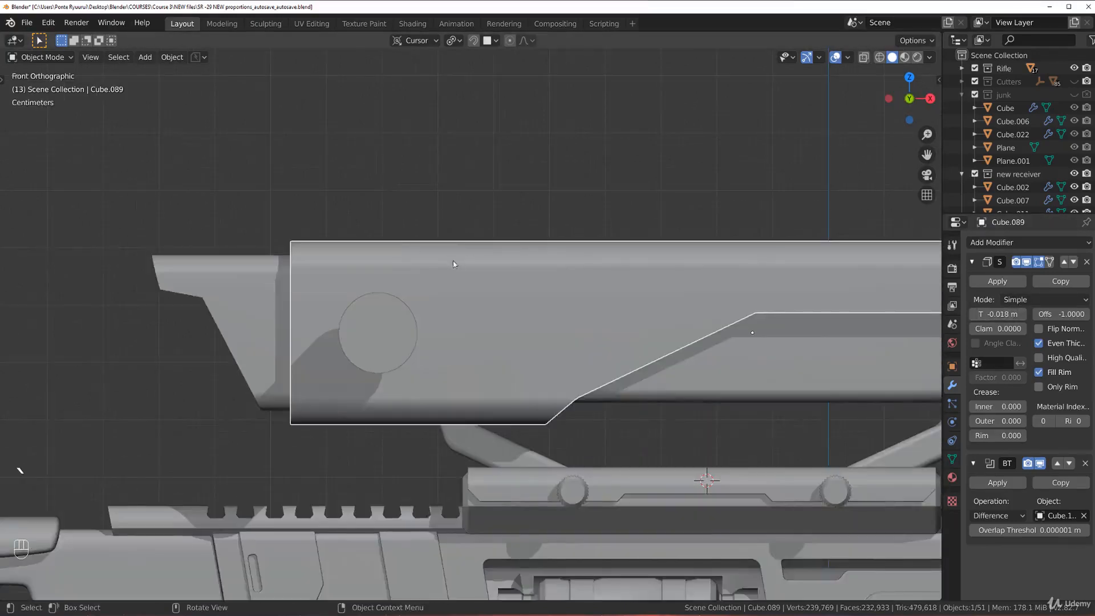
Add a cube as a cutter, move it beside the scope's eyepiece end and rotate it -10° in the front view.
{"action": "key", "text": "shift+a"}
{"action": "mouse_move", "coordinate": [442, 252]}
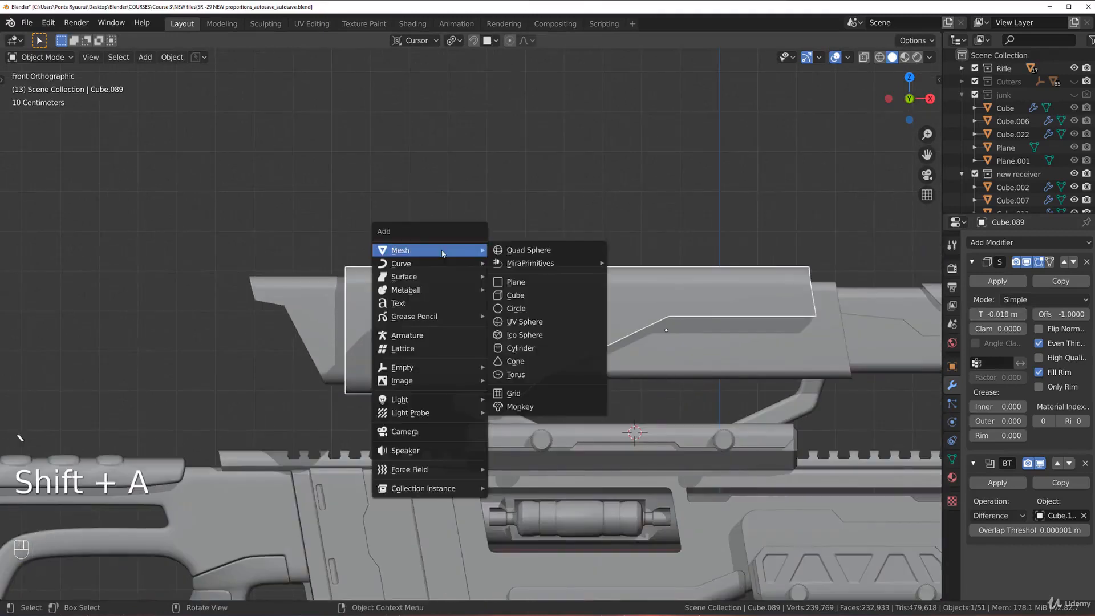
{"action": "left_click", "coordinate": [536, 296]}
{"action": "key", "text": "g"}
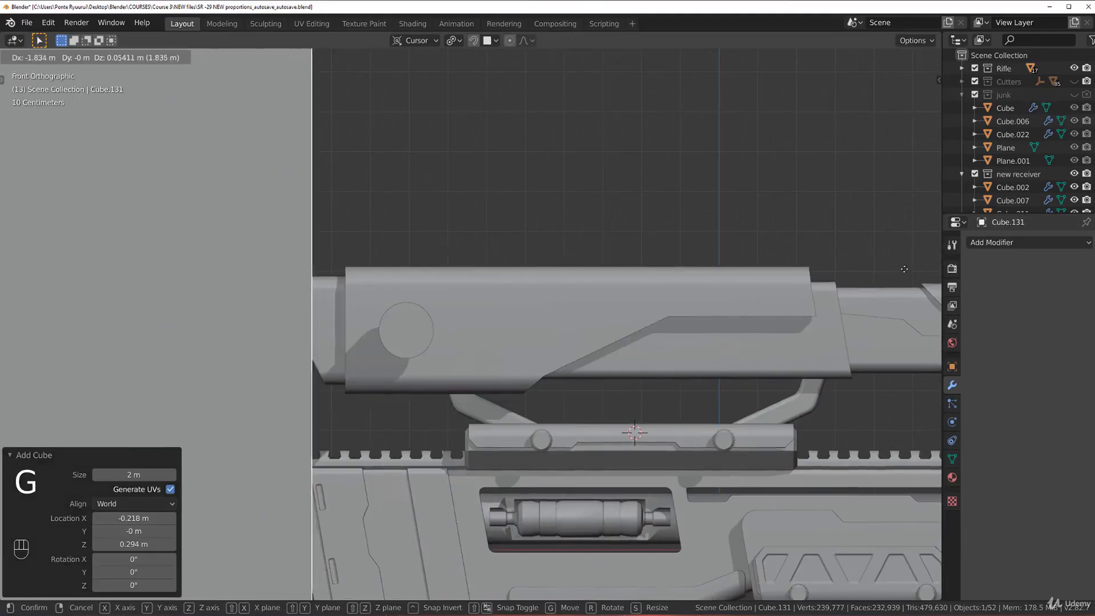
{"action": "left_click", "coordinate": [697, 277]}
{"action": "scroll", "coordinate": [685, 271], "scroll_direction": "down", "scroll_amount": 2}
{"action": "key", "text": "r"}
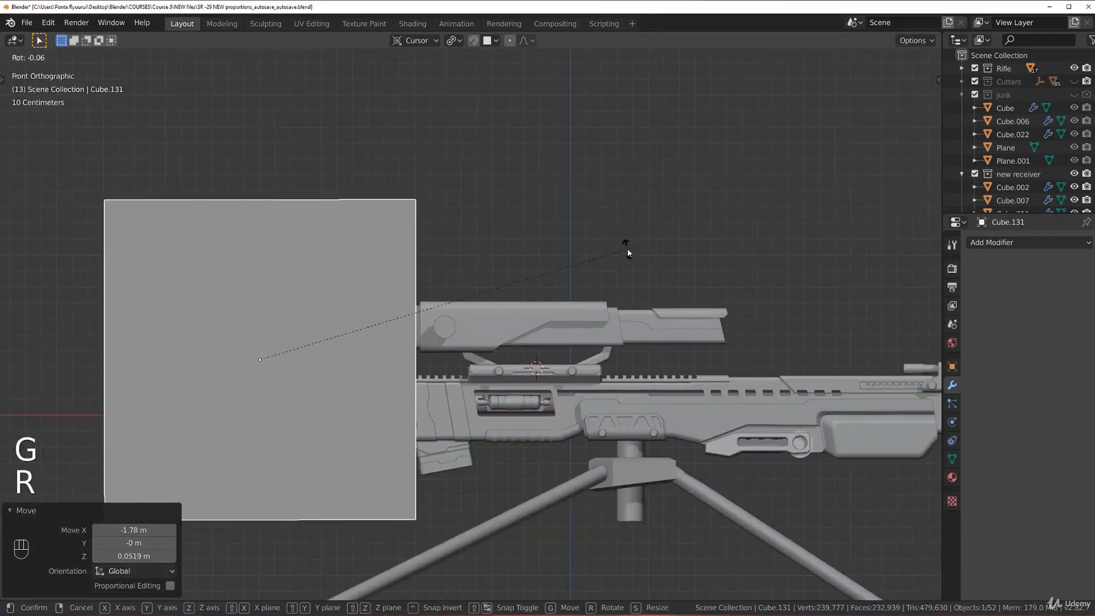
{"action": "left_click", "coordinate": [590, 204], "text": "ctrl"}
Move the tilted cube over the outer panel's eyepiece end and subtract it from the panel with a boolean difference.
{"action": "scroll", "coordinate": [351, 243], "scroll_direction": "up", "scroll_amount": 4}
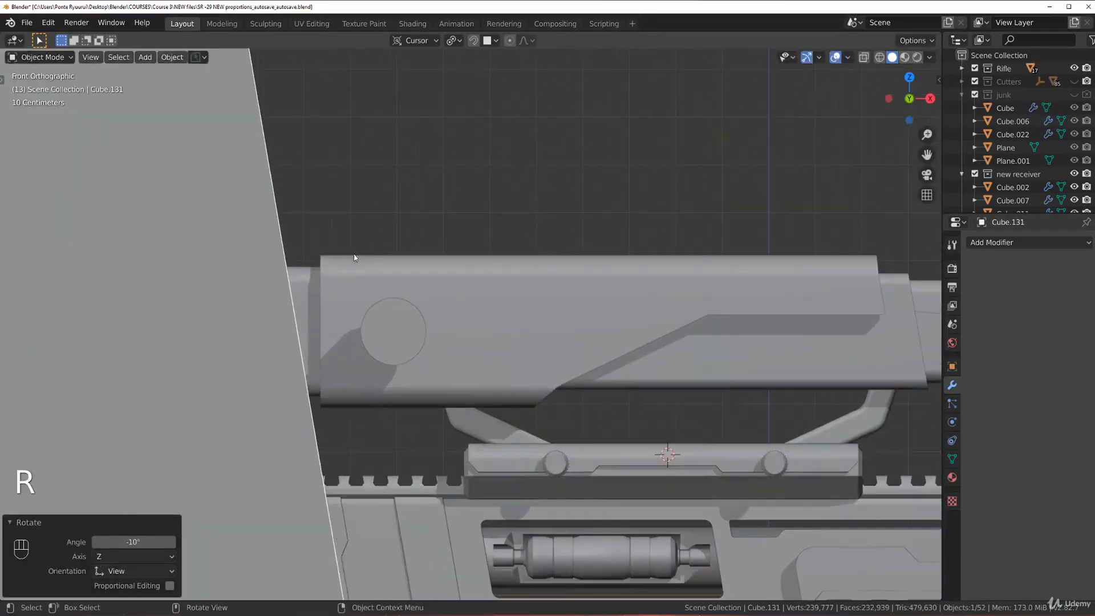
{"action": "key", "text": "g"}
{"action": "left_click", "coordinate": [409, 260]}
{"action": "left_click", "coordinate": [368, 264], "text": "shift"}
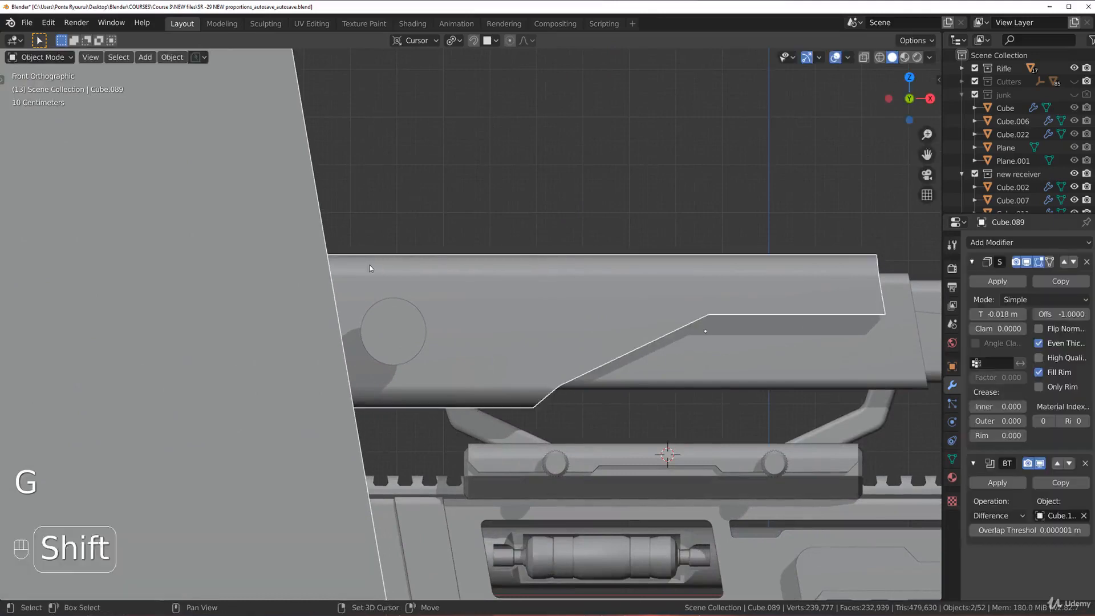
{"action": "key", "text": "ctrl+KP_Subtract"}
{"action": "left_click", "coordinate": [499, 210]}
{"action": "scroll", "coordinate": [449, 242], "scroll_direction": "down", "scroll_amount": 1}
{"action": "scroll", "coordinate": [450, 246], "scroll_direction": "up", "scroll_amount": 2}
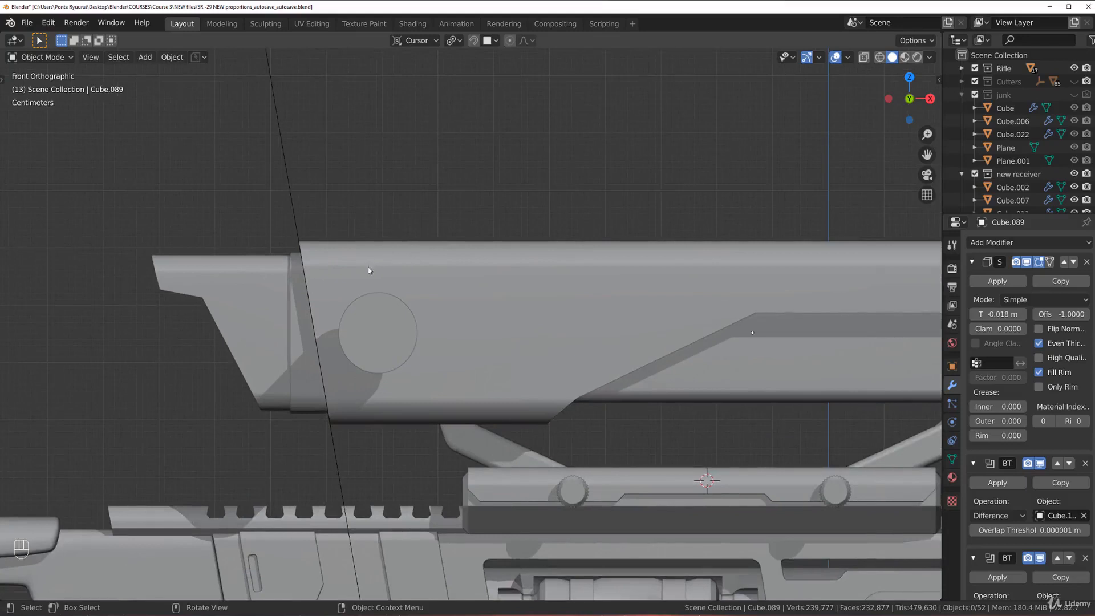
Add a second cube and scale it down uniformly in two passes, the first by about 0.471.
{"action": "left_click", "coordinate": [294, 212]}
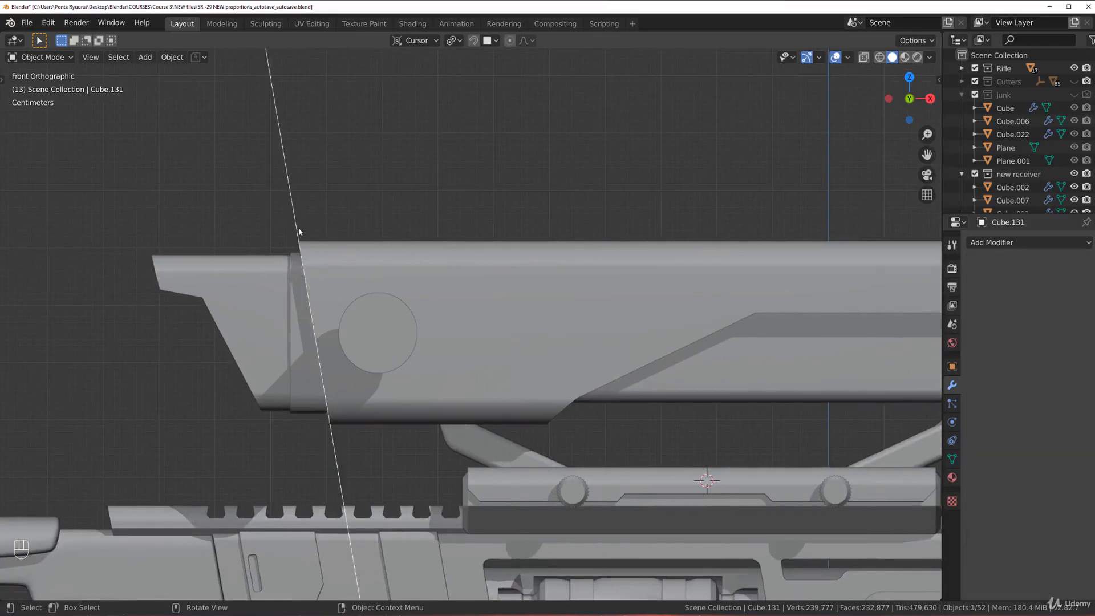
{"action": "scroll", "coordinate": [344, 240], "scroll_direction": "down", "scroll_amount": 1}
{"action": "scroll", "coordinate": [361, 245], "scroll_direction": "up", "scroll_amount": 1}
{"action": "key", "text": "shift+a"}
{"action": "mouse_move", "coordinate": [513, 286]}
{"action": "left_click", "coordinate": [577, 332]}
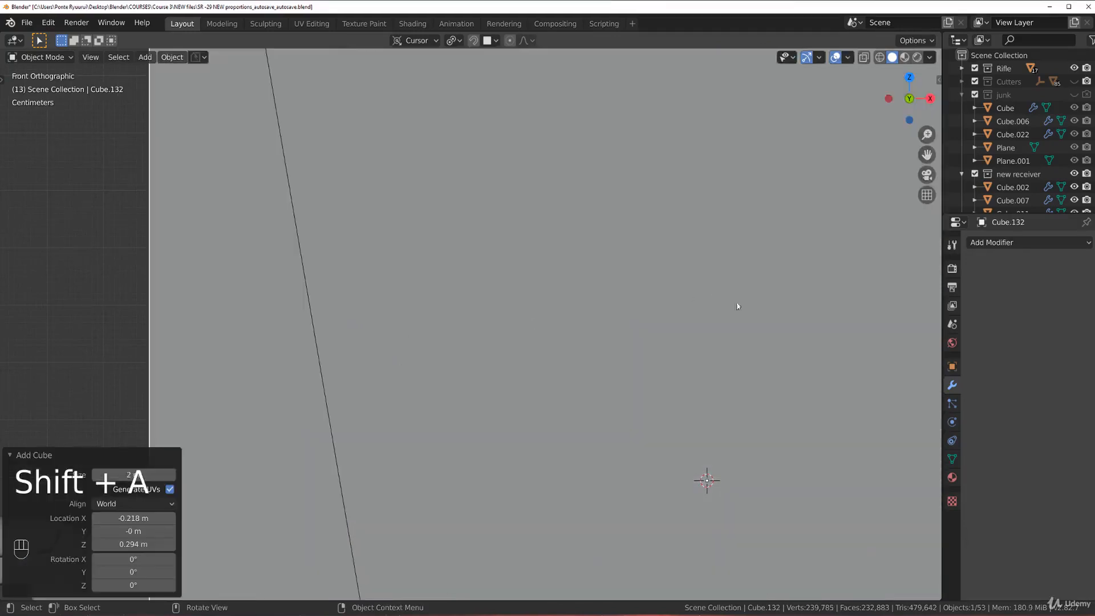
{"action": "key", "text": "s"}
{"action": "left_click", "coordinate": [716, 393]}
{"action": "key", "text": "s"}
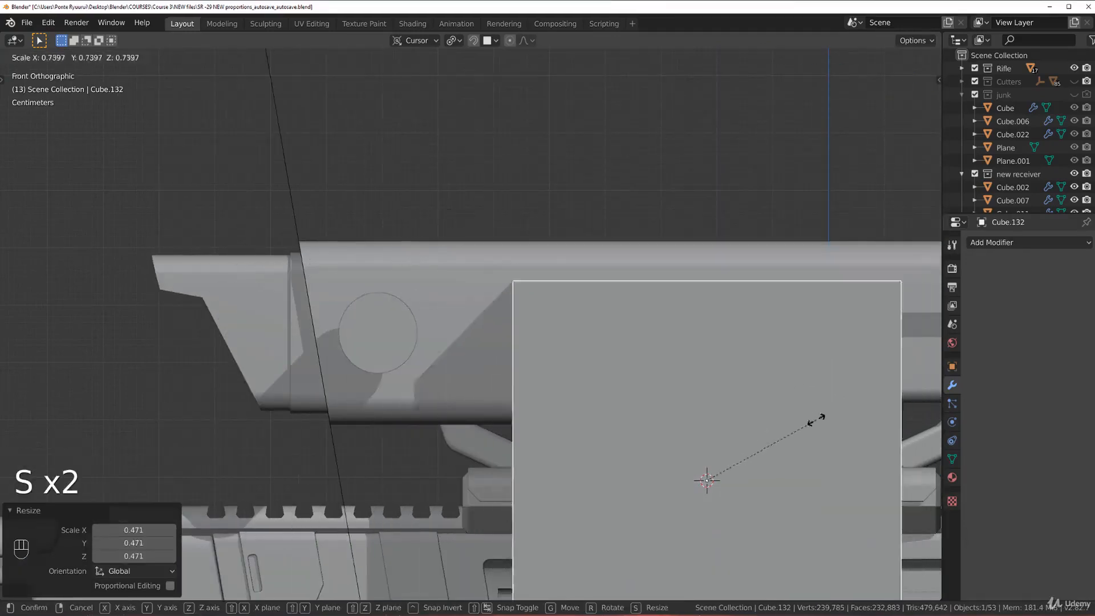
{"action": "left_click", "coordinate": [797, 442]}
Move the new cube toward the scope's side, scale it down by about 0.513 and place it over the outer panel's lower diagonal edge.
{"action": "key", "text": "g"}
{"action": "left_click", "coordinate": [536, 302]}
{"action": "key", "text": "s"}
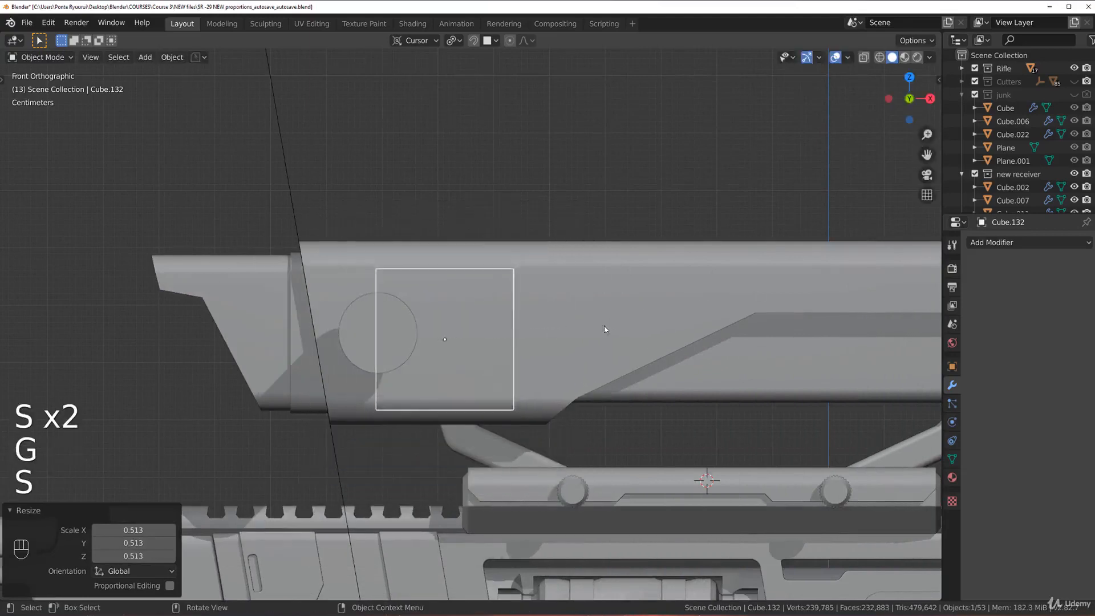
{"action": "left_click", "coordinate": [603, 325]}
{"action": "scroll", "coordinate": [532, 340], "scroll_direction": "up", "scroll_amount": 1}
{"action": "key", "text": "g"}
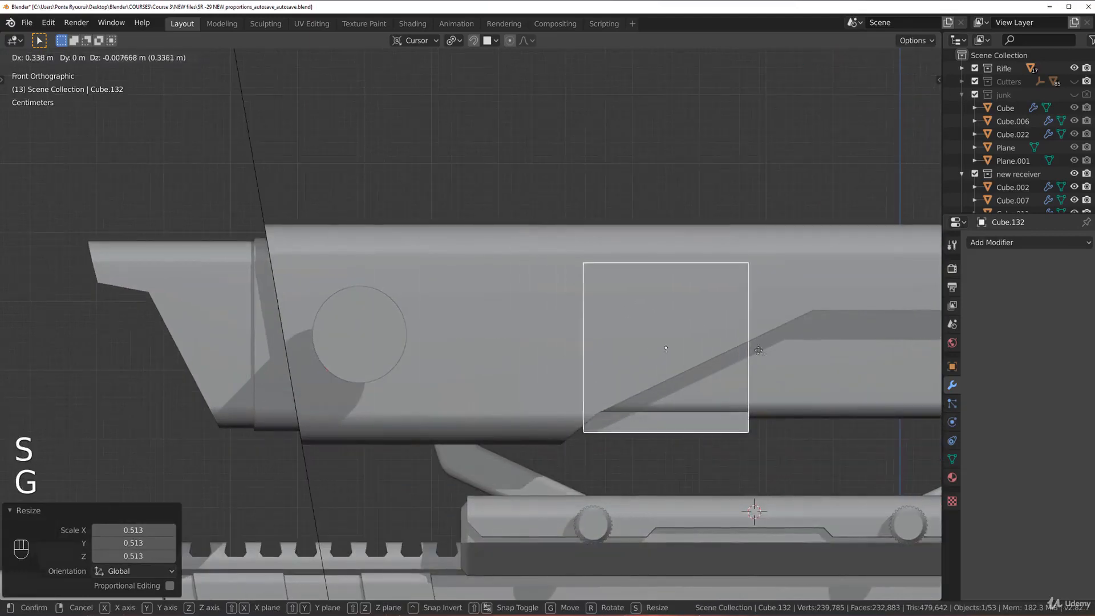
{"action": "left_click", "coordinate": [798, 344]}
Lengthen the cube by moving its eyepiece-side face toward the scope's eyepiece end.
{"action": "key", "text": "Tab"}
{"action": "middle_click_drag", "start_coordinate": [657, 335], "coordinate": [696, 390]}
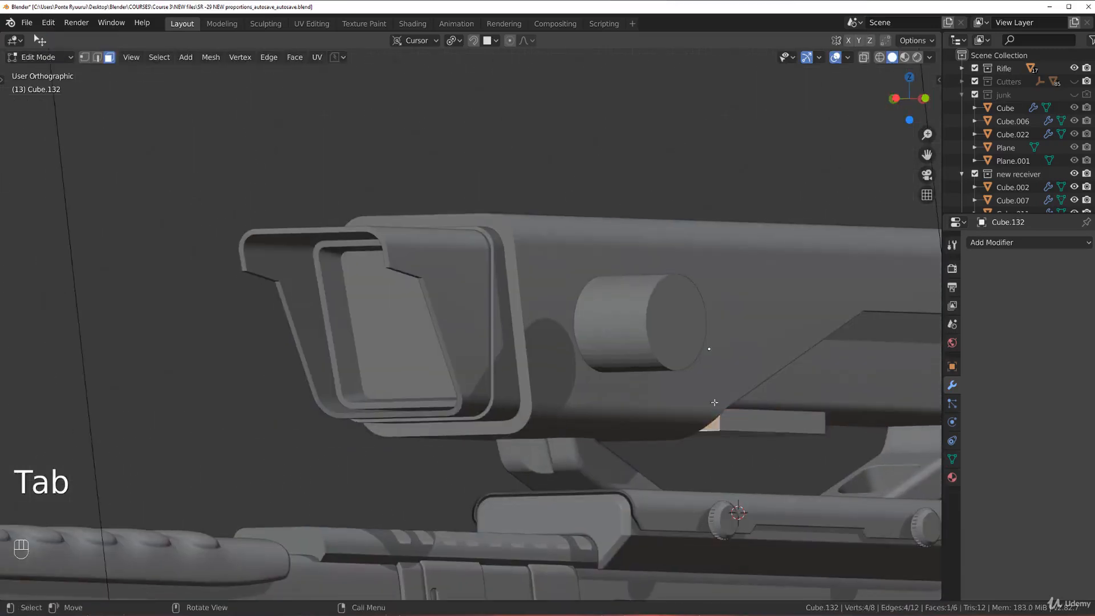
{"action": "key", "text": "grave"}
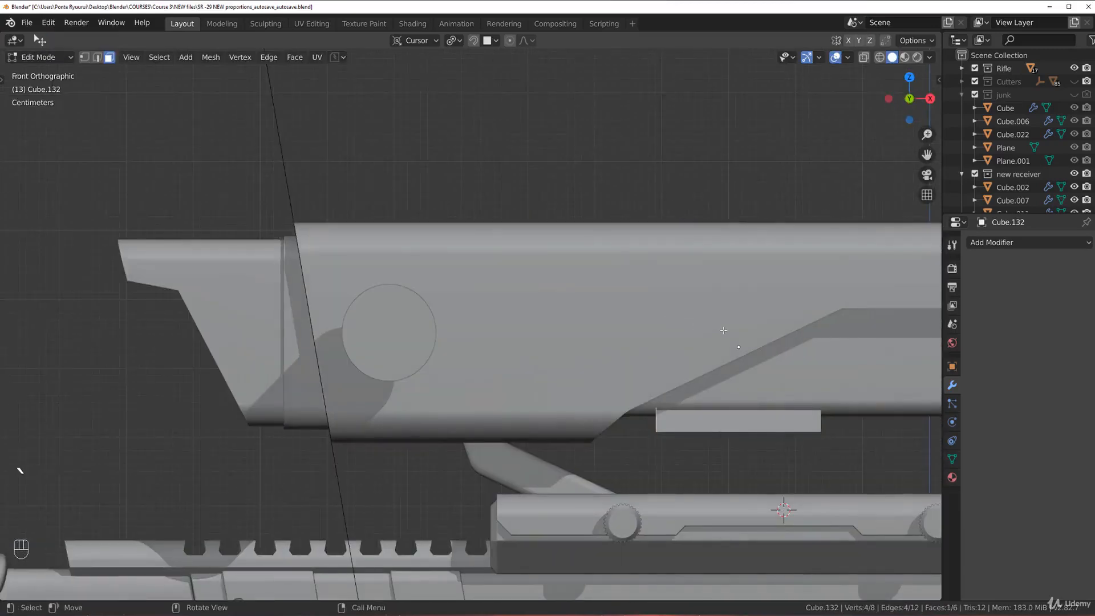
{"action": "key", "text": "g"}
{"action": "left_click", "coordinate": [642, 319]}
{"action": "key", "text": "Tab"}
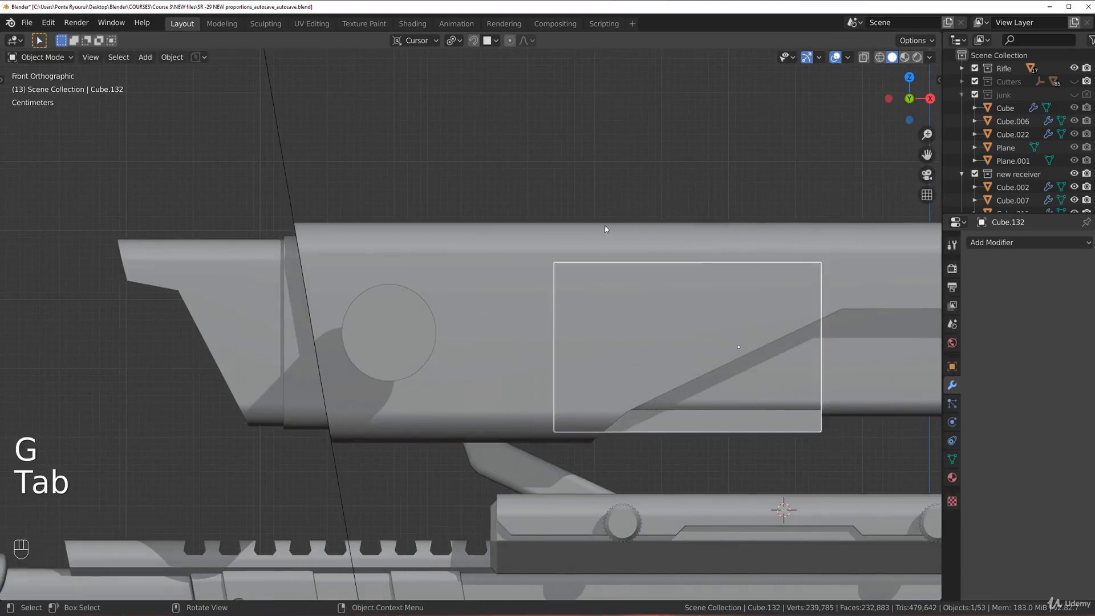
Move the cutter cube about -0.144 m along Y so it protrudes from the outer panel.
{"action": "middle_click_drag", "start_coordinate": [606, 228], "coordinate": [624, 268]}
{"action": "key", "text": "g"}
{"action": "left_click", "coordinate": [636, 263]}
{"action": "key", "text": "grave"}
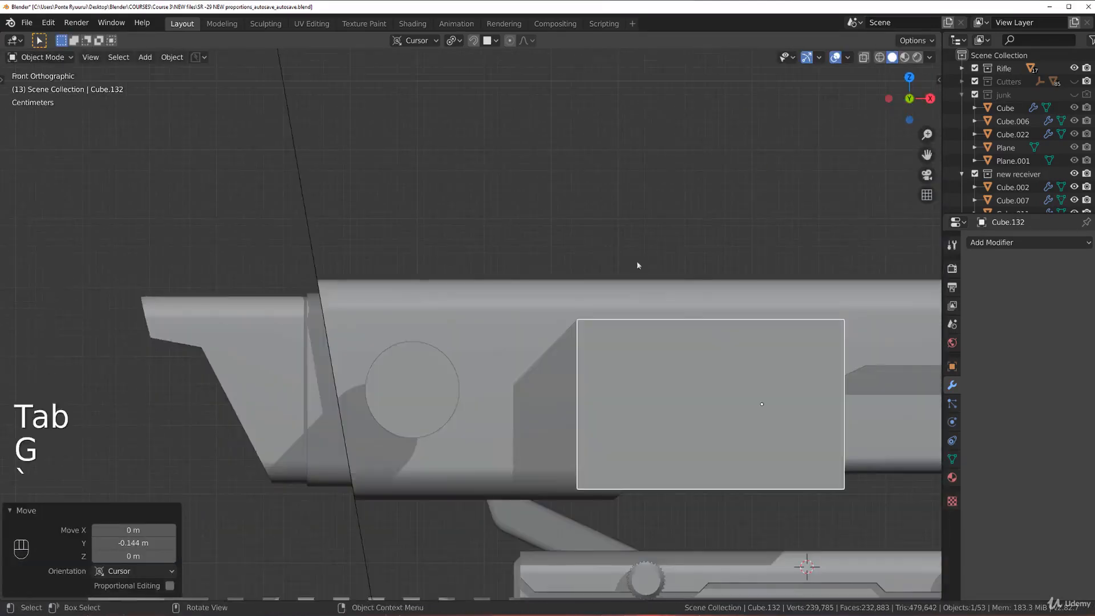
{"action": "middle_click_drag", "start_coordinate": [371, 168], "coordinate": [219, 81], "text": "shift"}
{"action": "scroll", "coordinate": [672, 248], "scroll_direction": "down", "scroll_amount": 1}
{"action": "middle_click_drag", "start_coordinate": [645, 259], "coordinate": [536, 209], "text": "shift"}
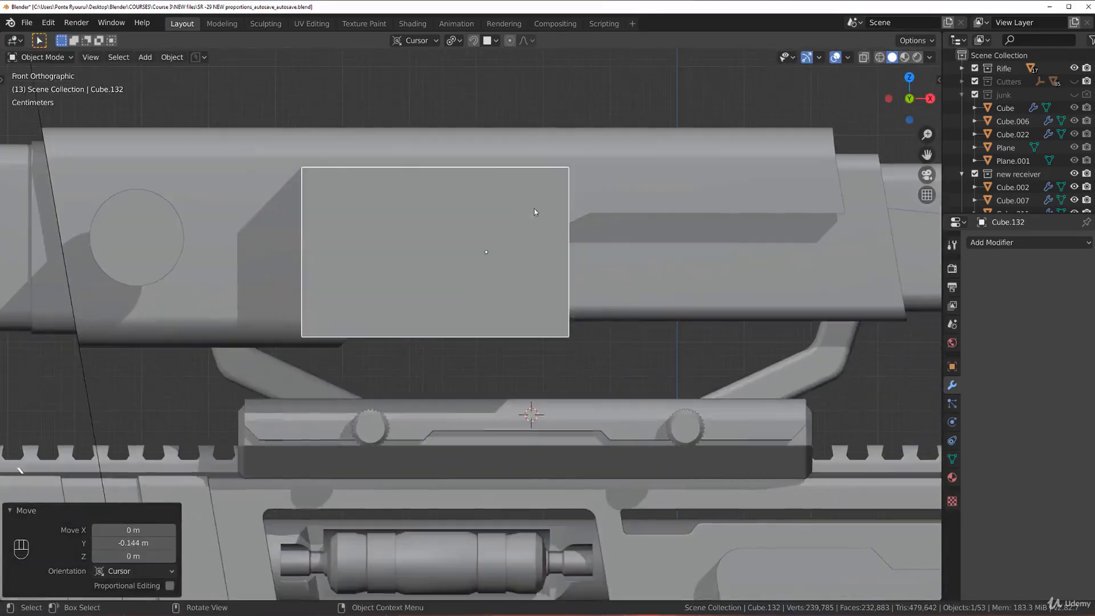
Bevel the cutter's lower front-end depth edge with one segment and an offset of about 1.75 m.
{"action": "middle_click_drag", "start_coordinate": [368, 281], "coordinate": [564, 265]}
{"action": "key", "text": "Tab"}
{"action": "left_click", "coordinate": [555, 323]}
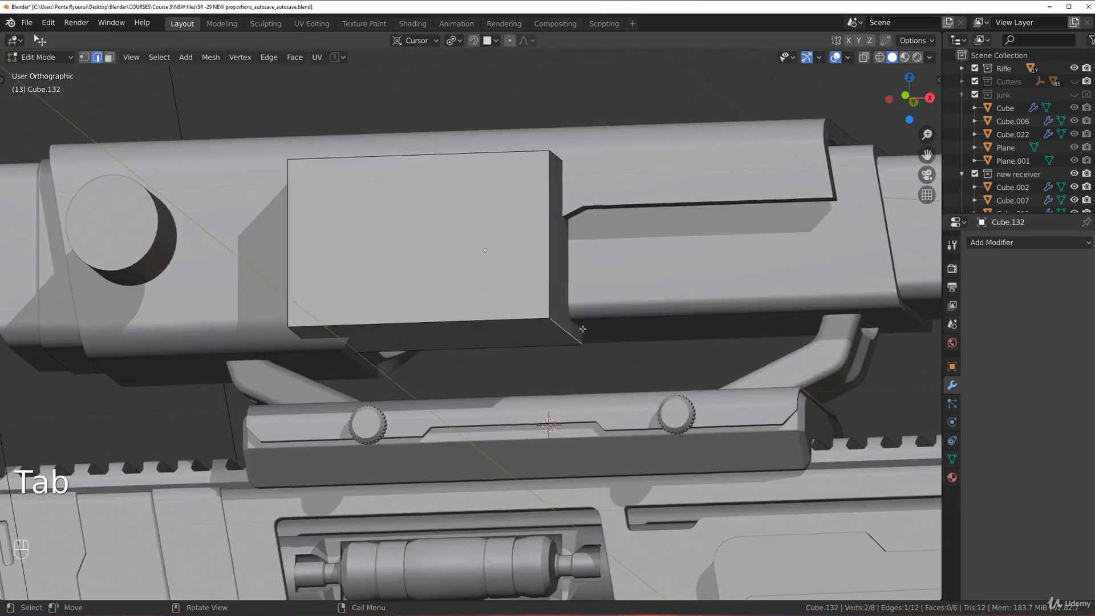
{"action": "key", "text": "ctrl+b"}
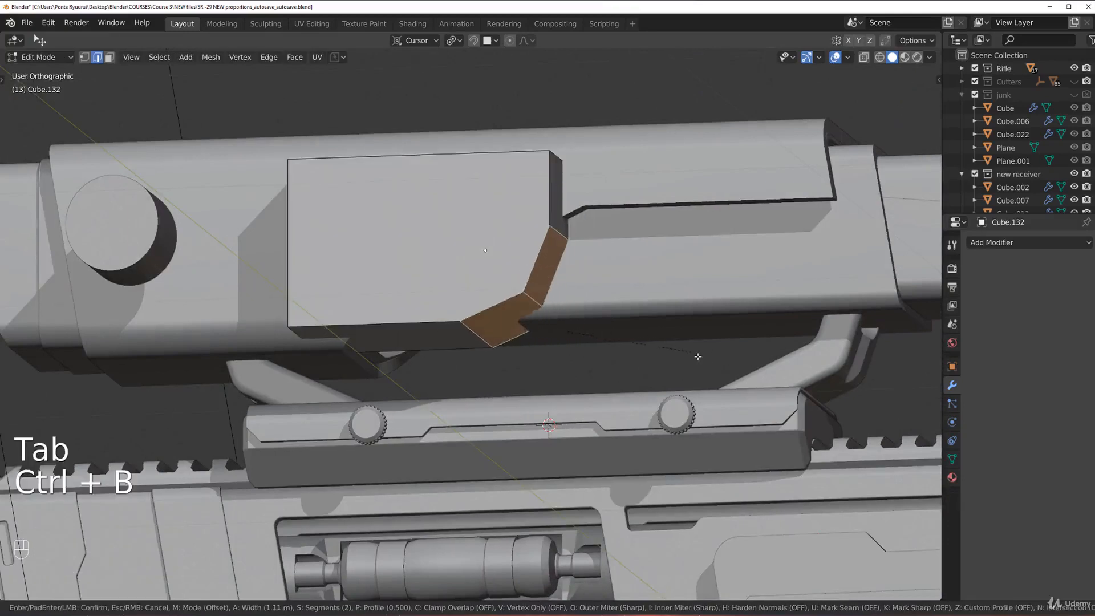
{"action": "scroll", "coordinate": [627, 320], "scroll_direction": "down", "scroll_amount": 1}
{"action": "left_click", "coordinate": [473, 237]}
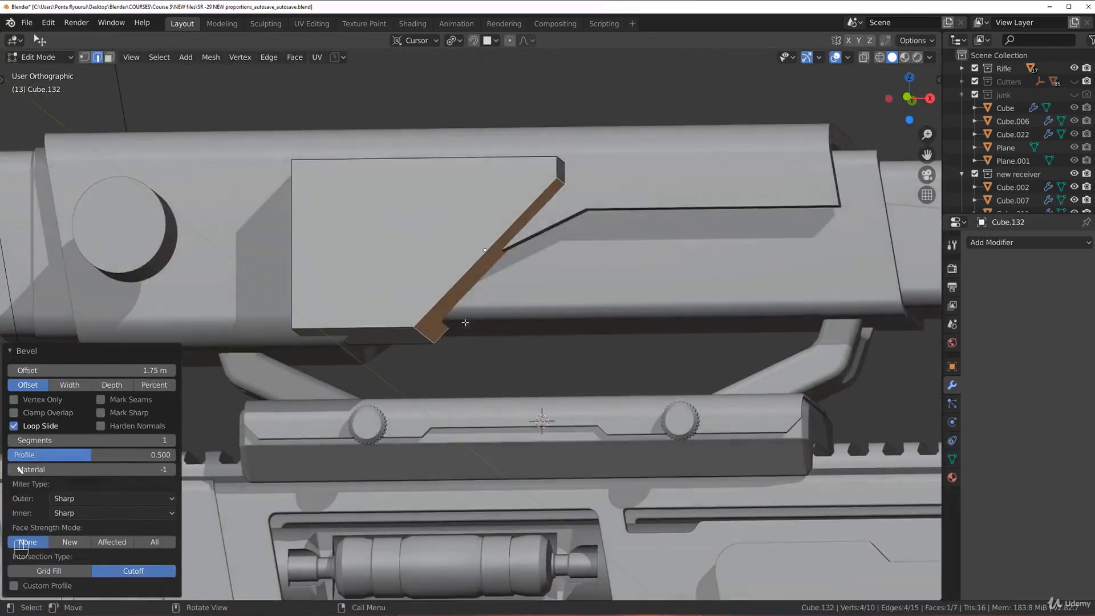
{"action": "key", "text": "ctrl+z"}
Slide the bevel's lower edge toward the eyepiece by about 0.7 to flatten the cutter's diagonal side.
{"action": "key", "text": "grave"}
{"action": "key", "text": "grave"}
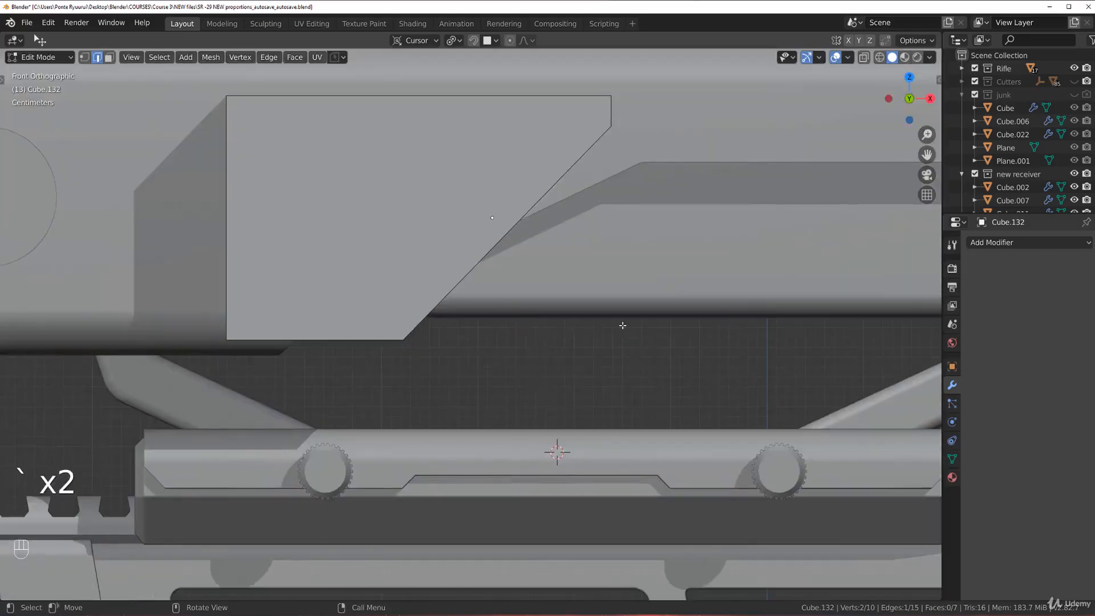
{"action": "key", "text": "g"}
{"action": "key", "text": "g"}
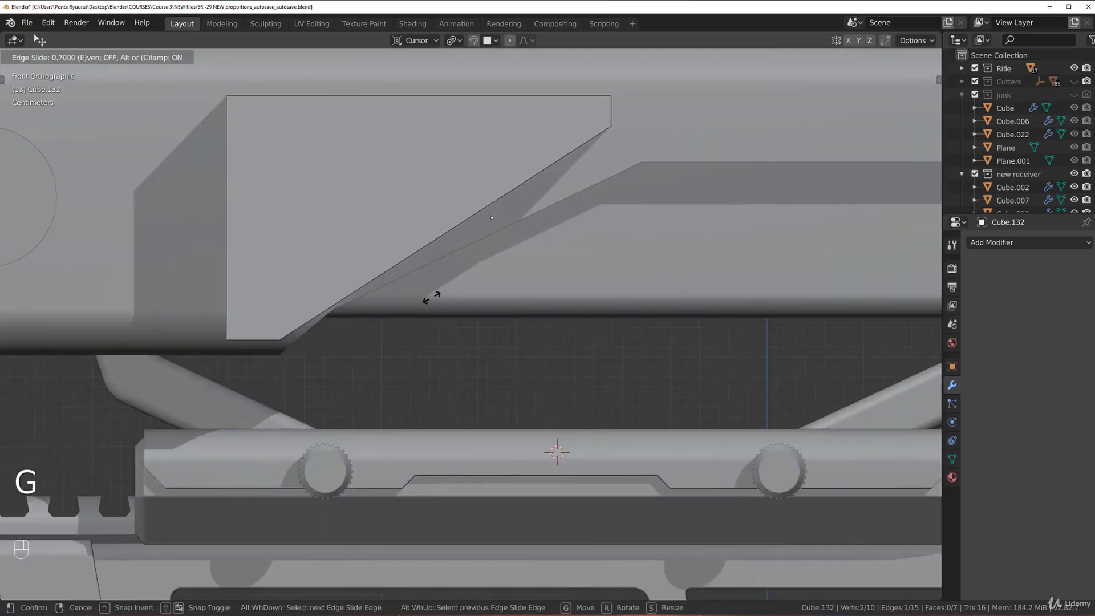
{"action": "left_click", "coordinate": [407, 297]}
Raise the cutter's small bottom face by about 0.0546 m along Z in the front view.
{"action": "middle_click_drag", "start_coordinate": [261, 286], "coordinate": [482, 294]}
{"action": "key", "text": "Tab"}
{"action": "key", "text": "Tab"}
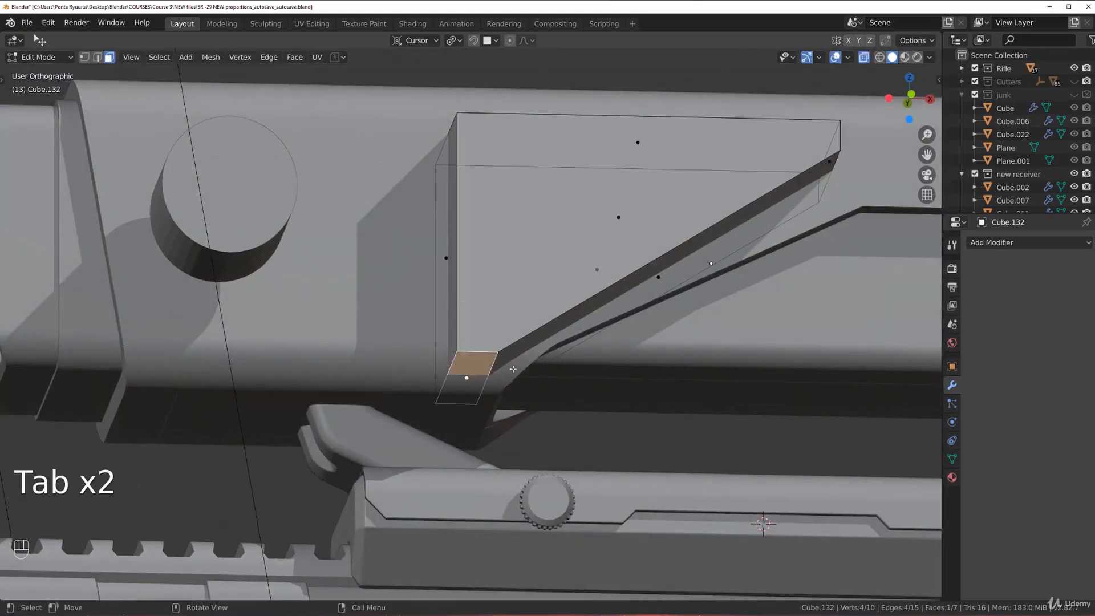
{"action": "key", "text": "grave"}
{"action": "key", "text": "g"}
{"action": "key", "text": "z"}
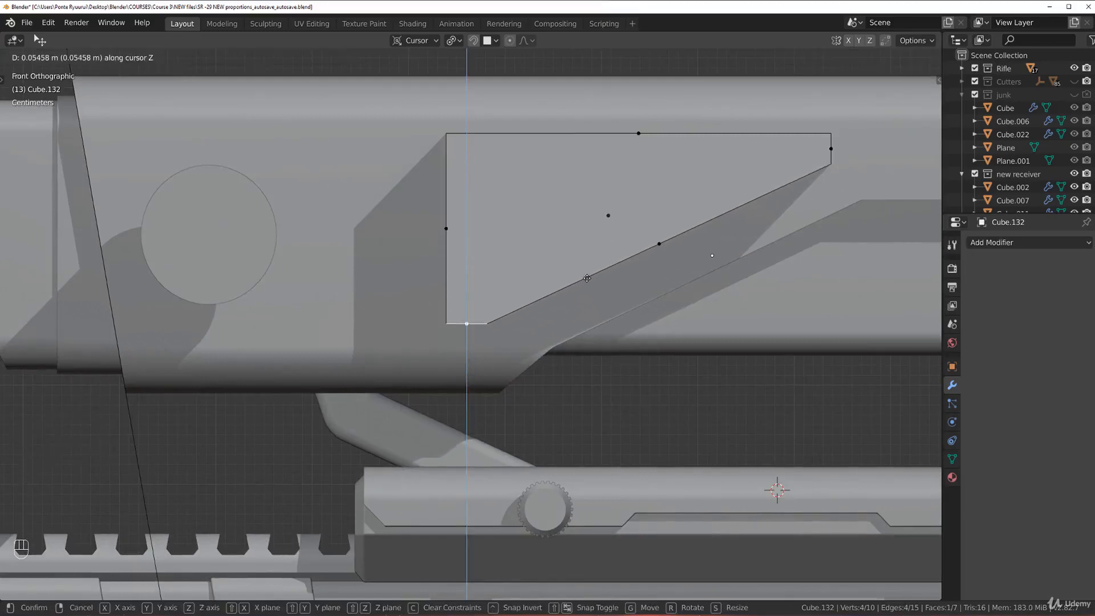
{"action": "left_click", "coordinate": [585, 278]}
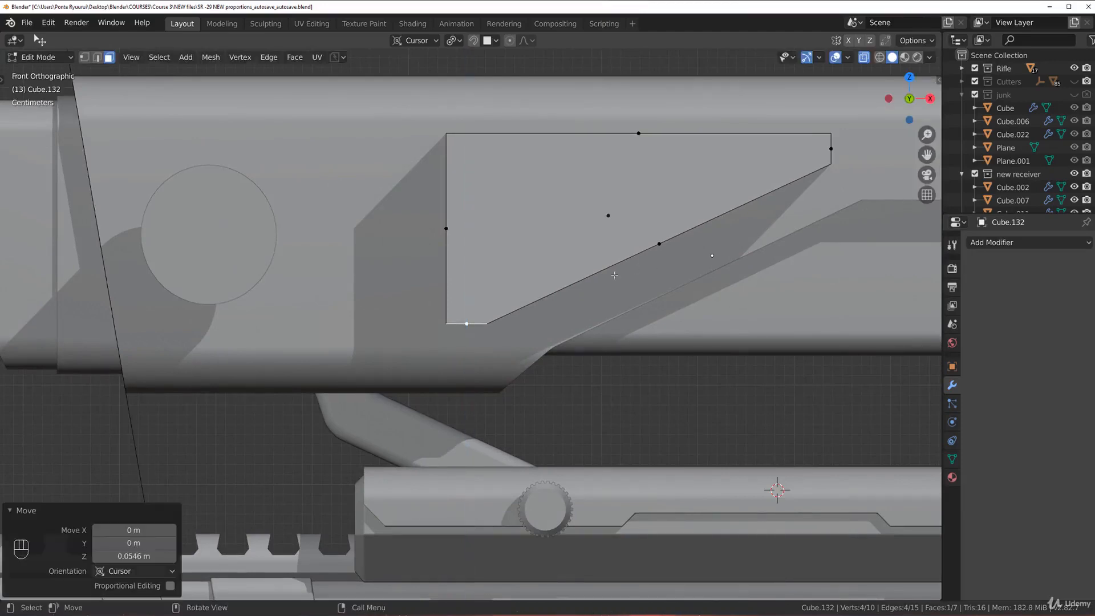
Fine-tune the bottom face's height along Z to align the cutter's diagonal with the panel's diagonal edge.
{"action": "scroll", "coordinate": [574, 290], "scroll_direction": "up", "scroll_amount": 2}
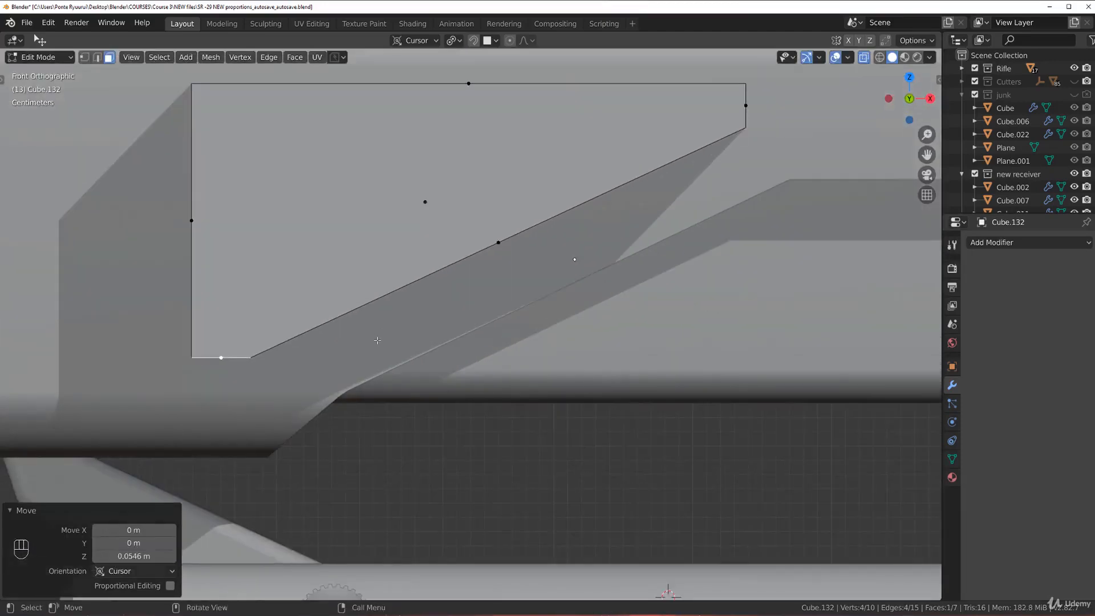
{"action": "key", "text": "g"}
{"action": "key", "text": "z"}
{"action": "key", "text": "shift"}
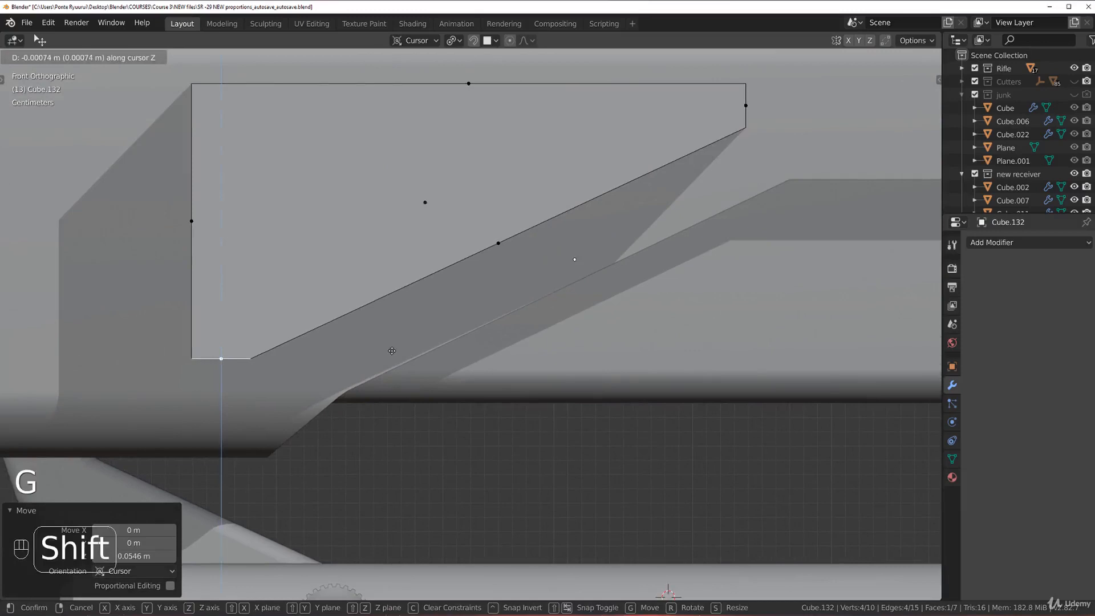
{"action": "left_click", "coordinate": [393, 349]}
{"action": "scroll", "coordinate": [470, 322], "scroll_direction": "down", "scroll_amount": 2}
{"action": "key", "text": "Tab"}
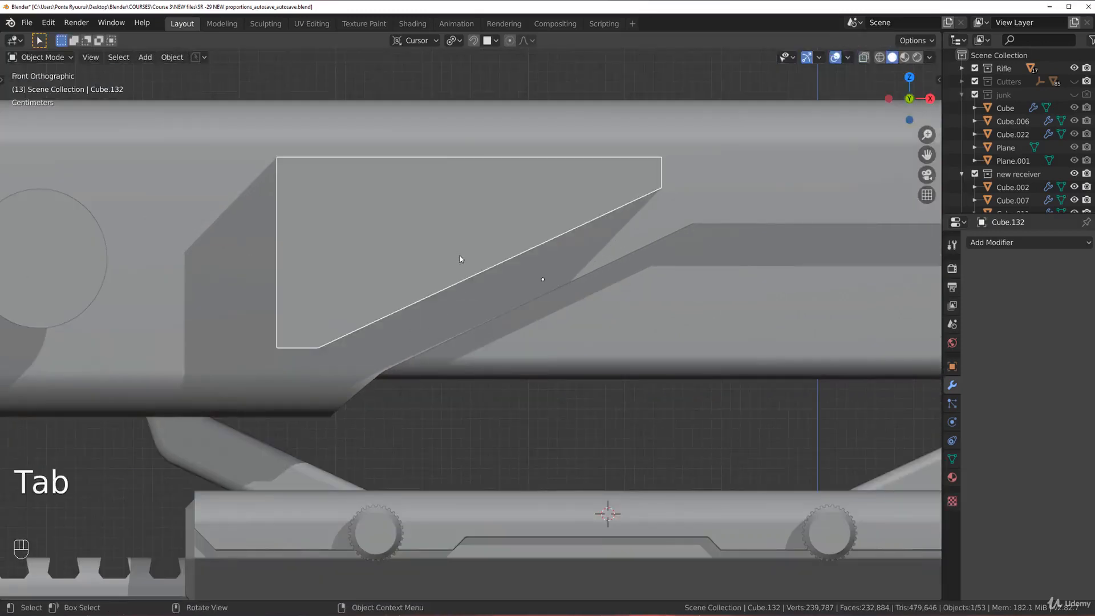
Nudge the whole cutter down by about 0.0062 m and apply its scale.
{"action": "key", "text": "g"}
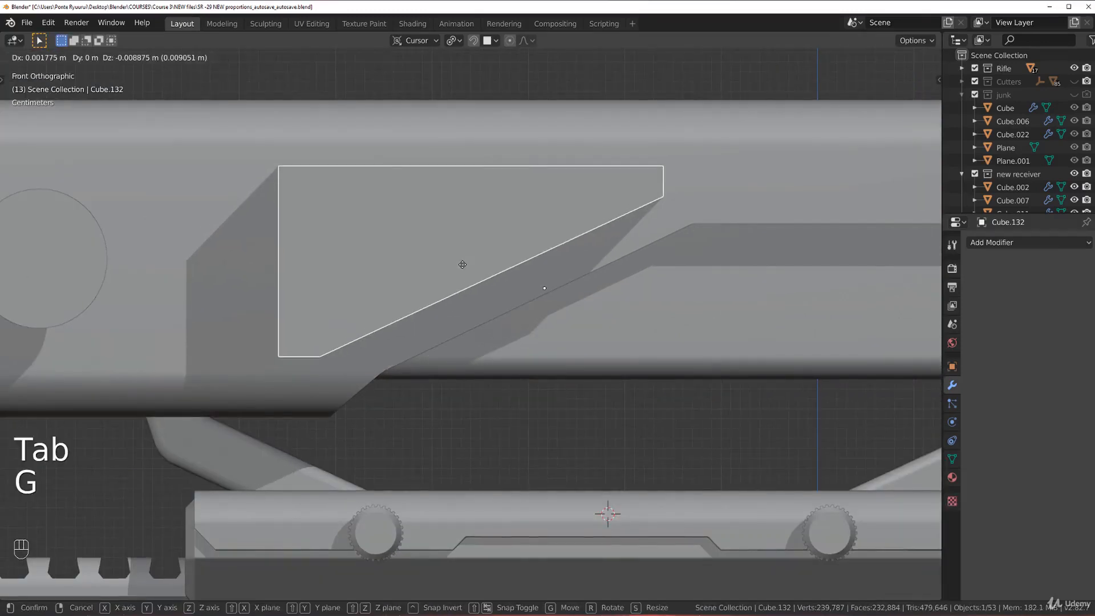
{"action": "left_click", "coordinate": [461, 263]}
{"action": "middle_click_drag", "start_coordinate": [498, 268], "coordinate": [552, 254]}
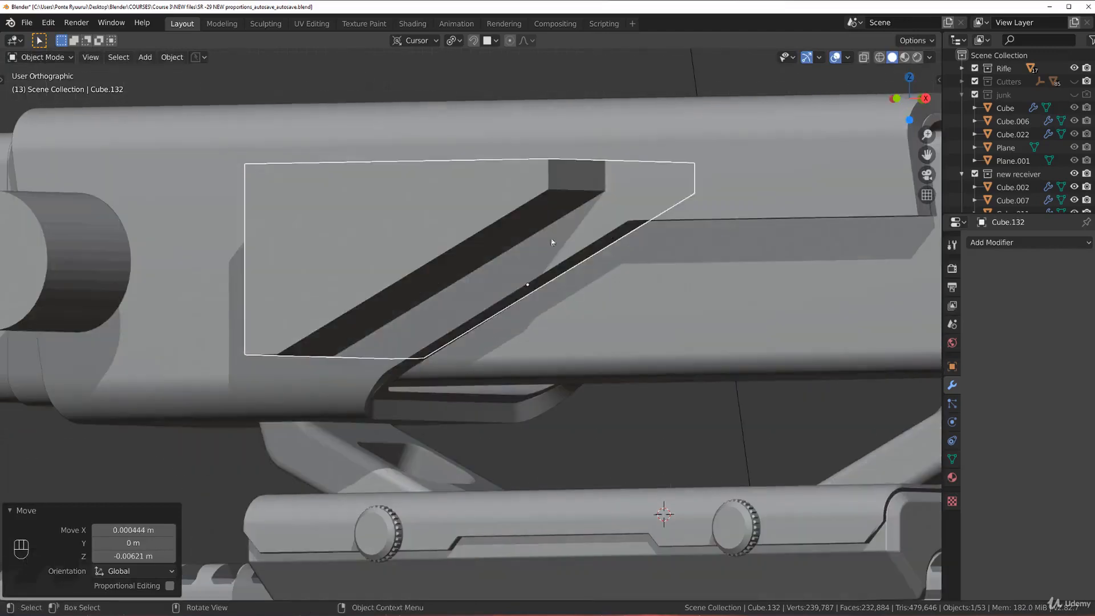
{"action": "key", "text": "Tab"}
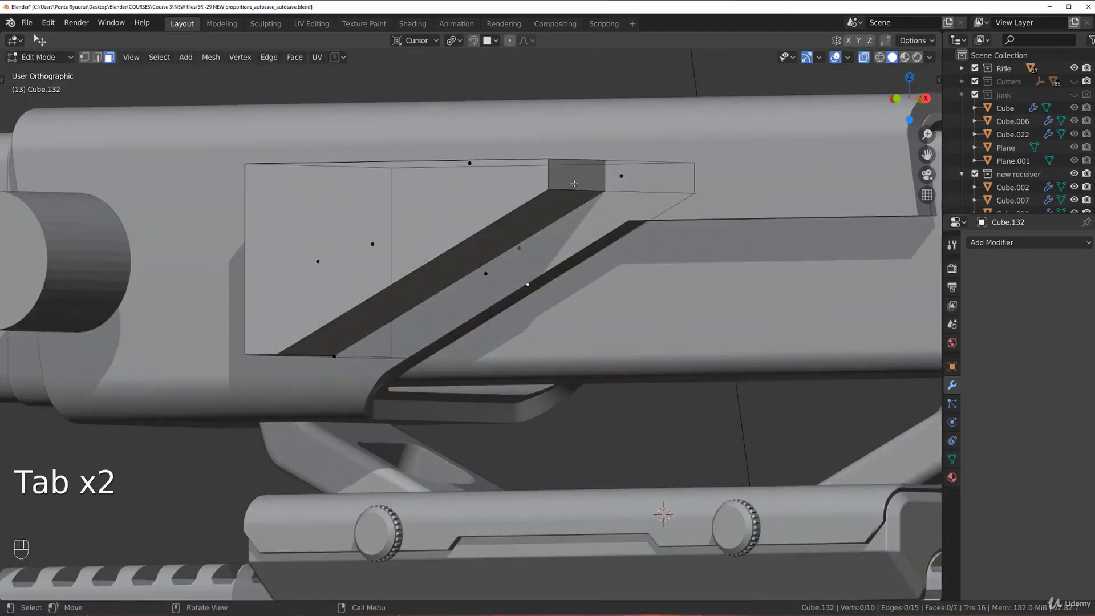
{"action": "key", "text": "Tab"}
{"action": "key", "text": "ctrl+a"}
{"action": "left_click", "coordinate": [576, 152]}
{"action": "key", "text": "Tab"}
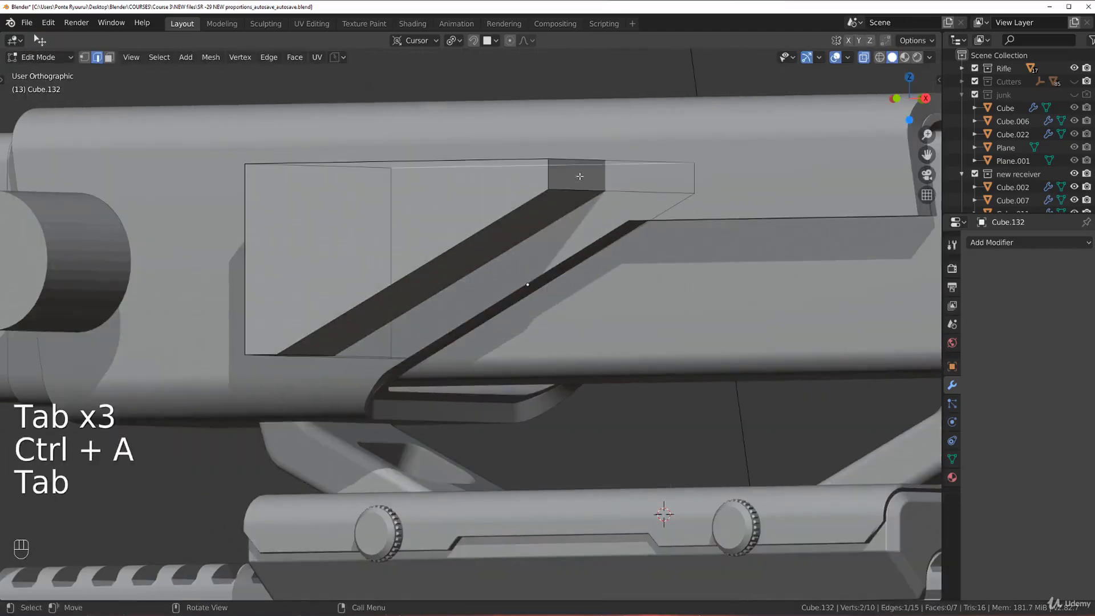
Round the cutter's five depth edges with a bevel of about 0.0112 m offset and 8 segments.
{"action": "middle_click_drag", "start_coordinate": [580, 176], "coordinate": [608, 182]}
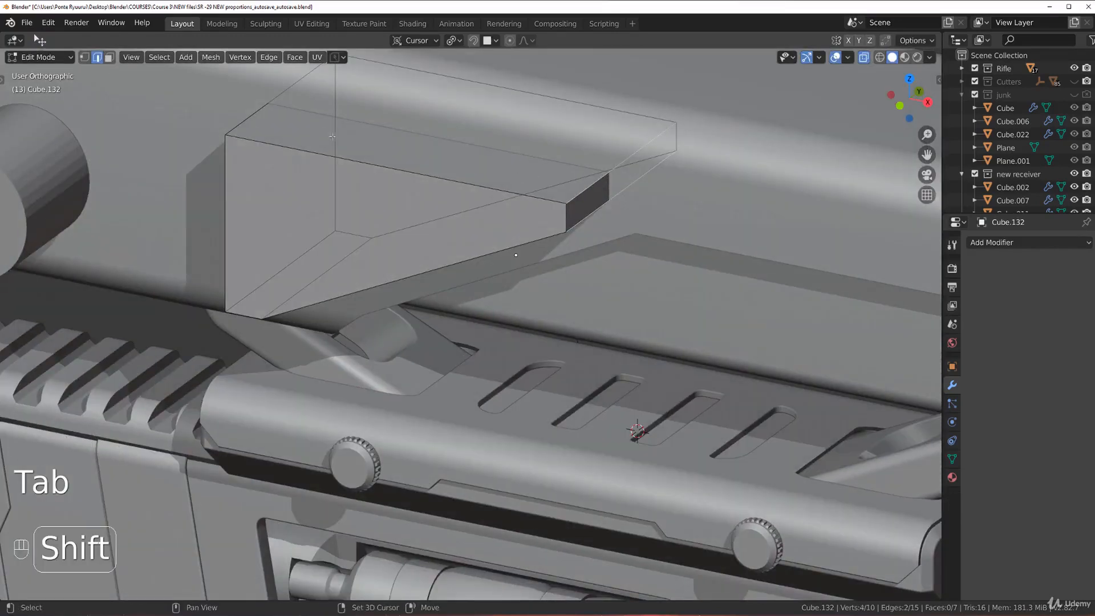
{"action": "key", "text": "ctrl+b"}
{"action": "left_click", "coordinate": [340, 276]}
{"action": "key", "text": "ctrl+b"}
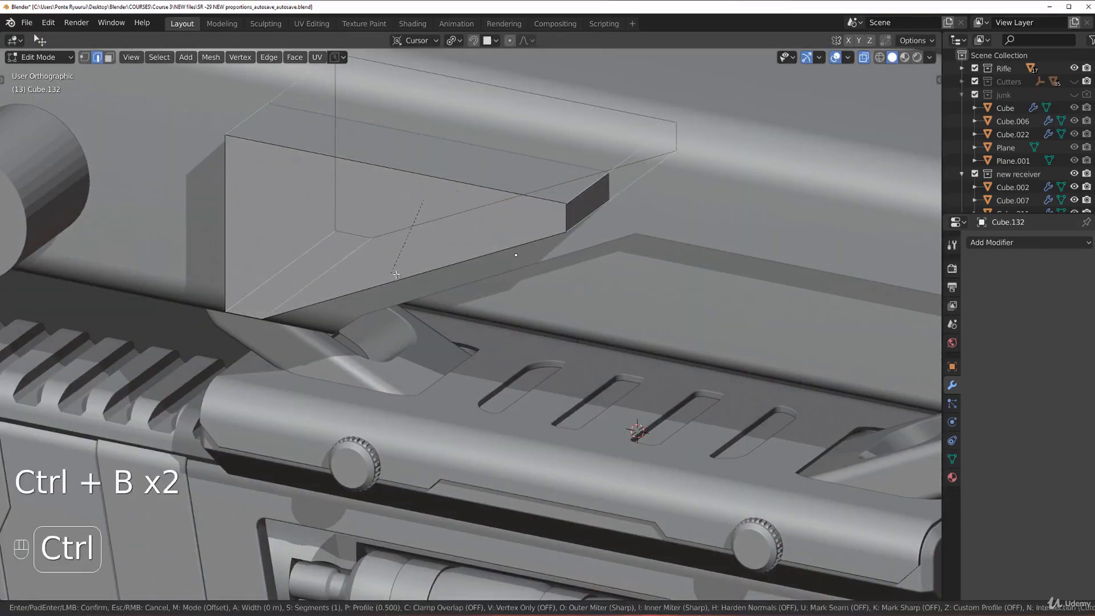
{"action": "scroll", "coordinate": [510, 354], "scroll_direction": "up", "scroll_amount": 2}
{"action": "left_click", "coordinate": [534, 361]}
{"action": "key", "text": "Tab"}
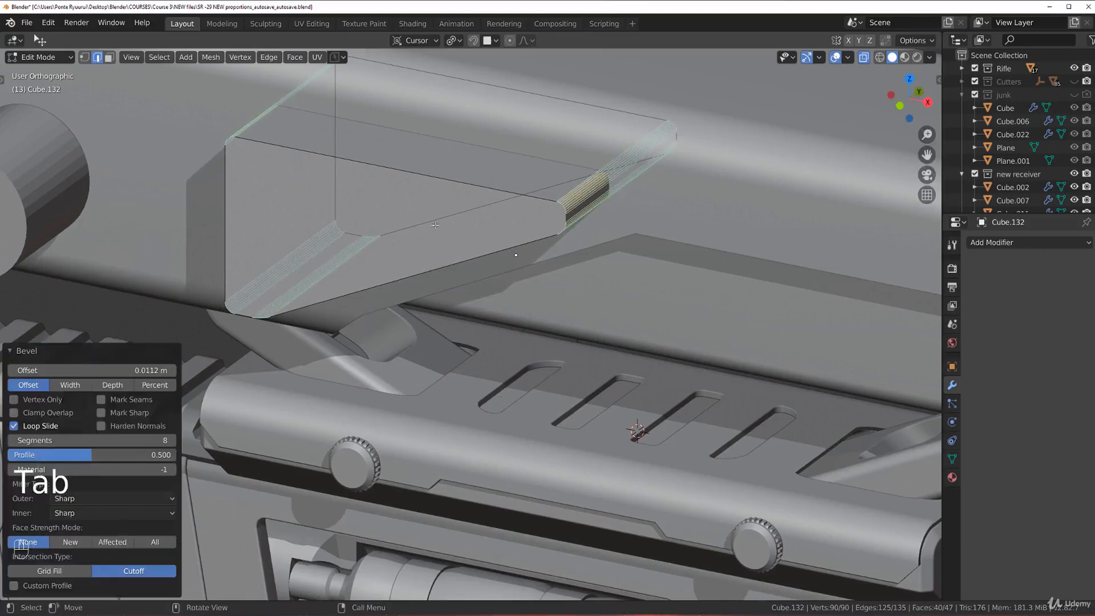
Subtract the rounded cutter from the scope's outer side panel with a boolean difference.
{"action": "key", "text": "grave"}
{"action": "key", "text": "Tab"}
{"action": "scroll", "coordinate": [415, 164], "scroll_direction": "down", "scroll_amount": 3}
{"action": "left_click", "coordinate": [617, 217], "text": "shift"}
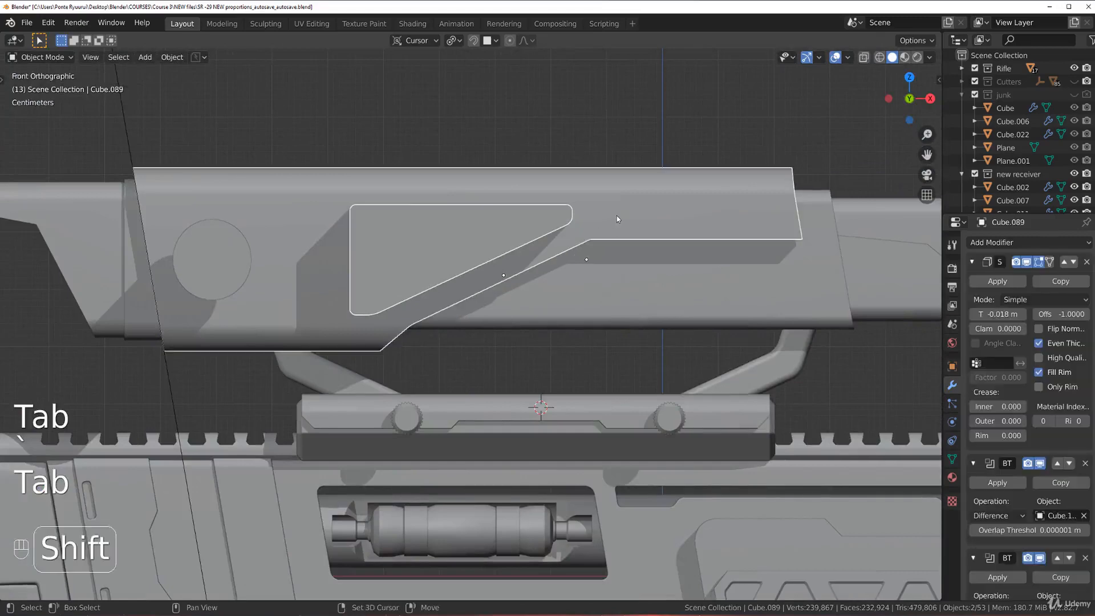
{"action": "key", "text": "ctrl+KP_Subtract"}
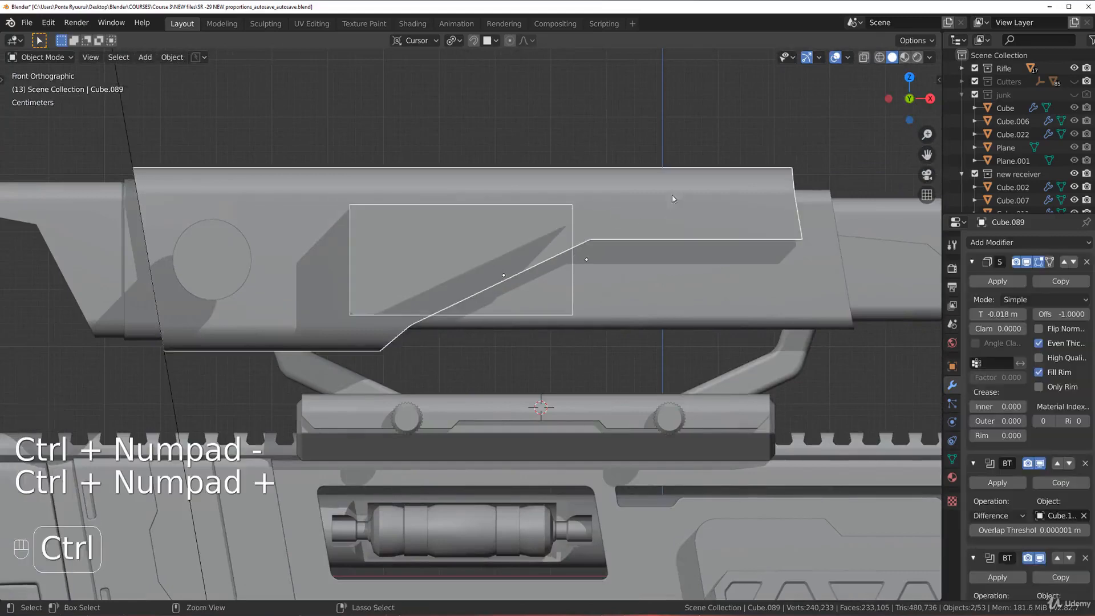
{"action": "key", "text": "ctrl+z"}
{"action": "middle_click_drag", "start_coordinate": [598, 195], "coordinate": [572, 206]}
Select the triangular cutter on the panel and move it to the Cutters collection.
{"action": "key", "text": "grave"}
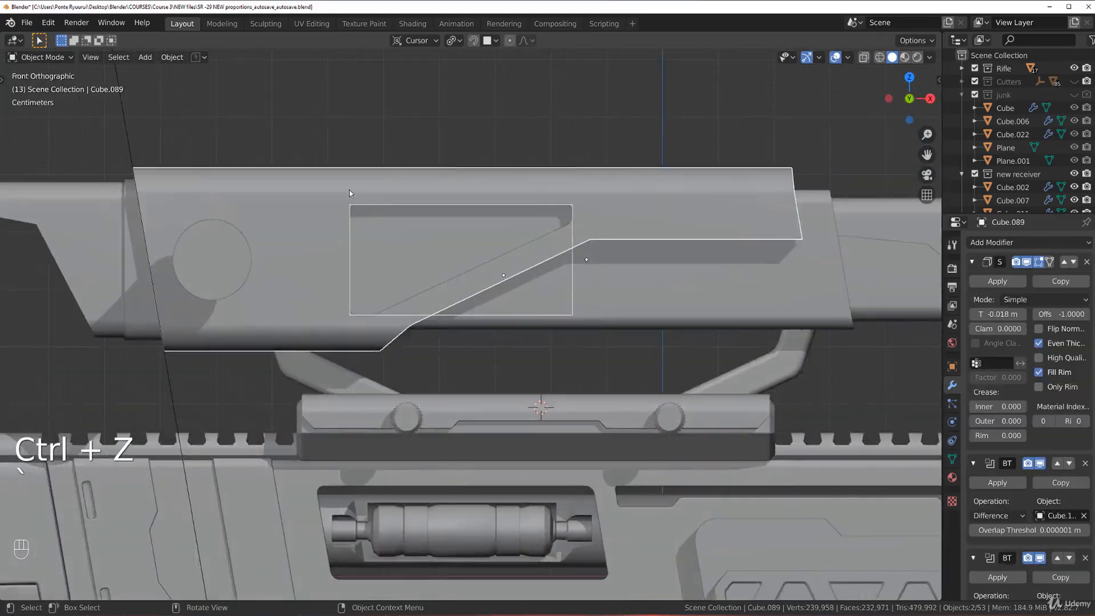
{"action": "scroll", "coordinate": [496, 244], "scroll_direction": "up", "scroll_amount": 2}
{"action": "middle_click_drag", "start_coordinate": [496, 244], "coordinate": [661, 251], "text": "shift"}
{"action": "scroll", "coordinate": [661, 251], "scroll_direction": "down", "scroll_amount": 3}
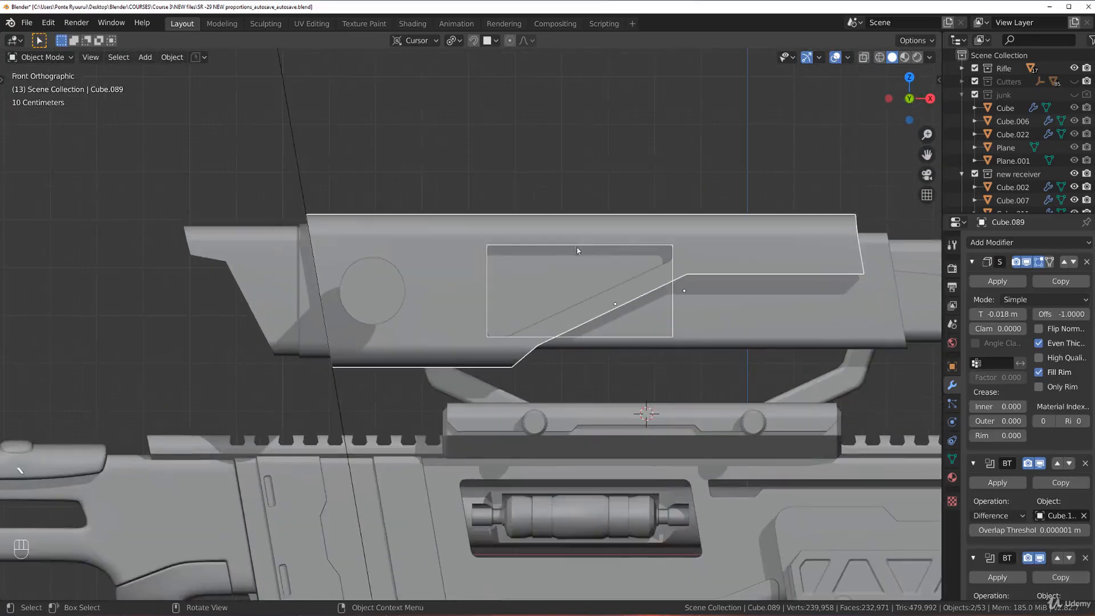
{"action": "middle_click_drag", "start_coordinate": [563, 193], "coordinate": [523, 194], "text": "shift"}
{"action": "scroll", "coordinate": [523, 194], "scroll_direction": "up", "scroll_amount": 2}
{"action": "left_click", "coordinate": [524, 198]}
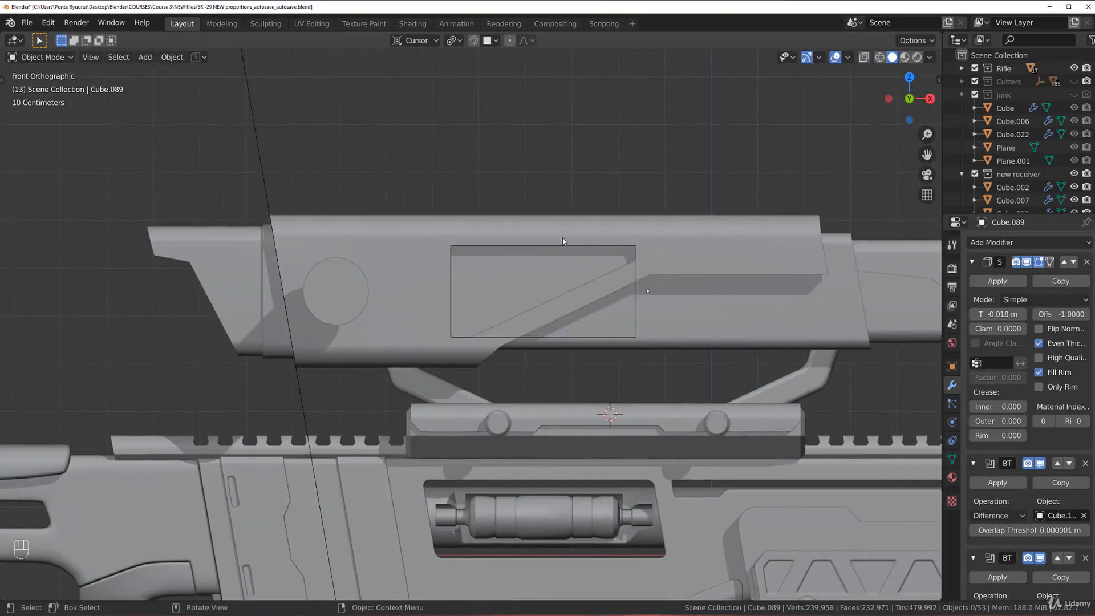
{"action": "left_click", "coordinate": [636, 284]}
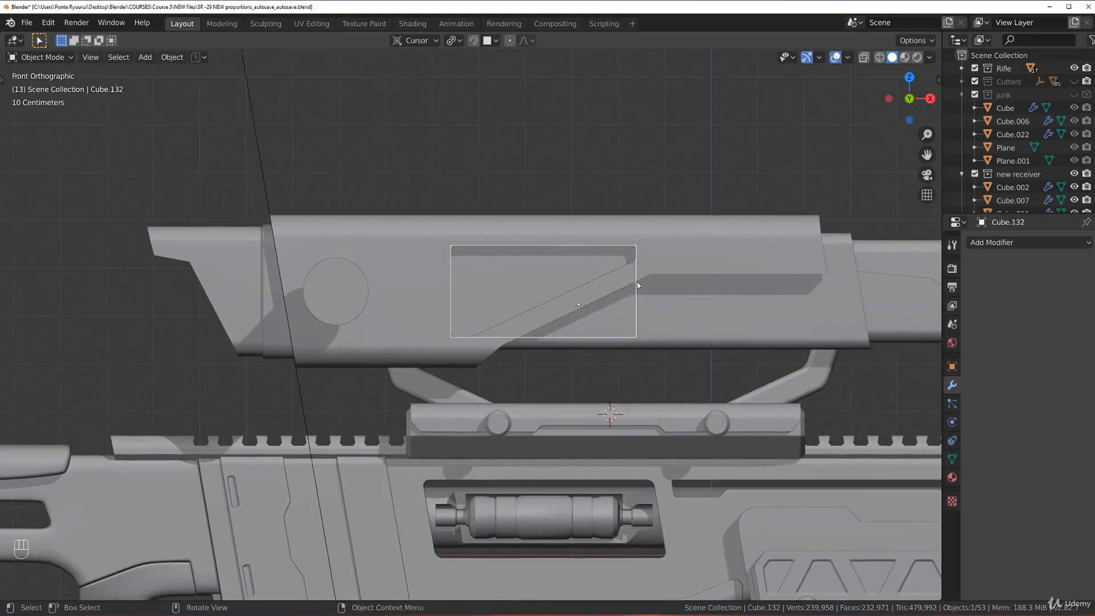
{"action": "key", "text": "m"}
{"action": "left_click", "coordinate": [583, 210]}
{"action": "middle_click_drag", "start_coordinate": [582, 209], "coordinate": [488, 247], "text": "shift"}
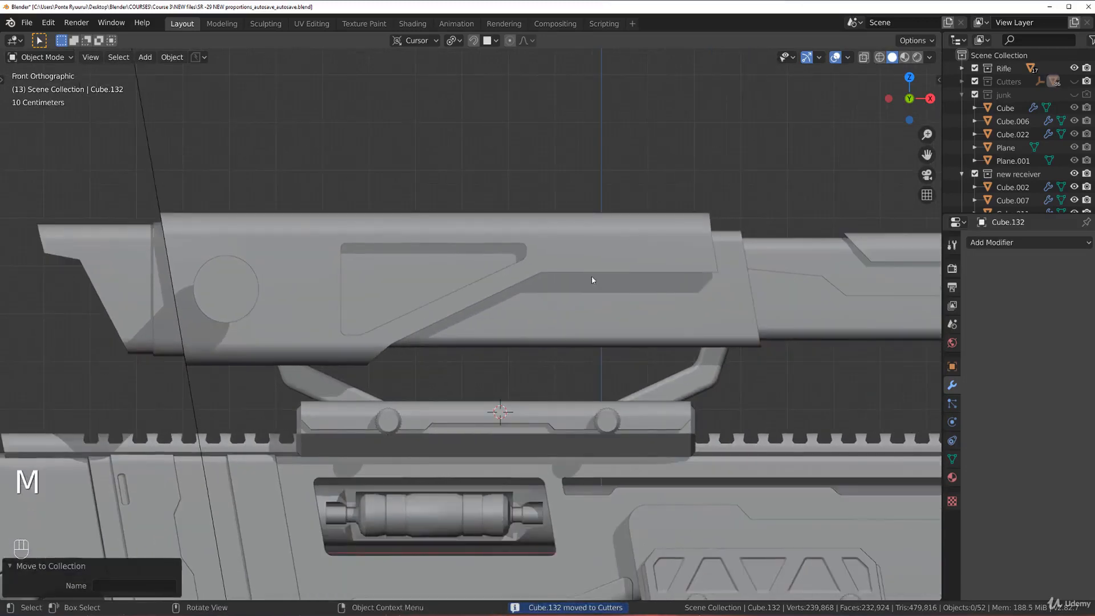
Add another cube, scale it down twice (first by about 0.330) and move it about 0.215 m in X and 0.331 m in Z onto the scope.
{"action": "key", "text": "shift+a"}
{"action": "mouse_move", "coordinate": [593, 276]}
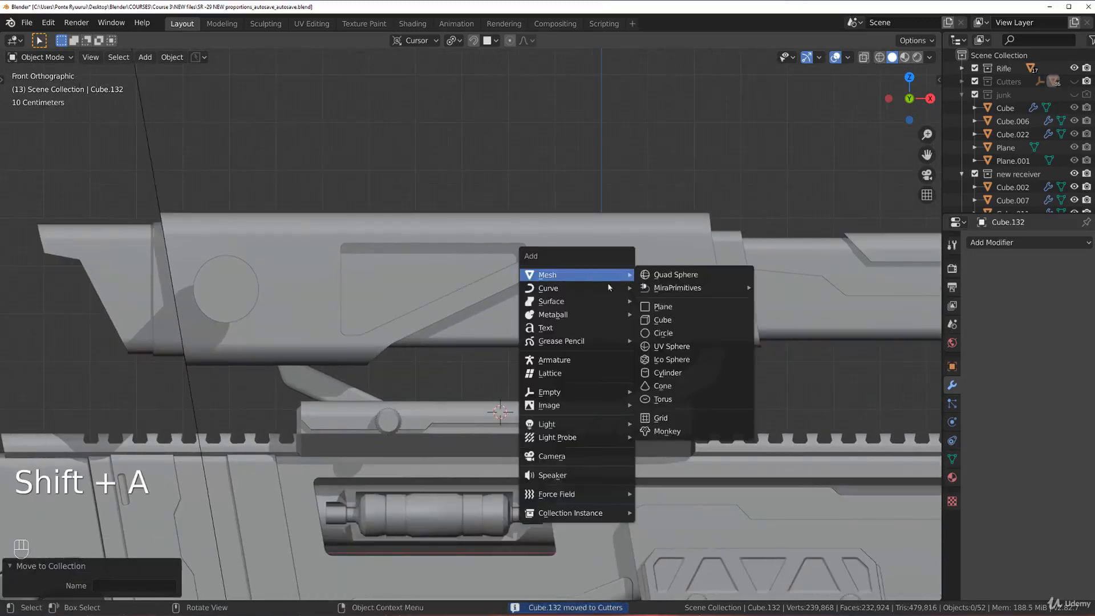
{"action": "left_click", "coordinate": [685, 324]}
{"action": "key", "text": "s"}
{"action": "left_click", "coordinate": [762, 329]}
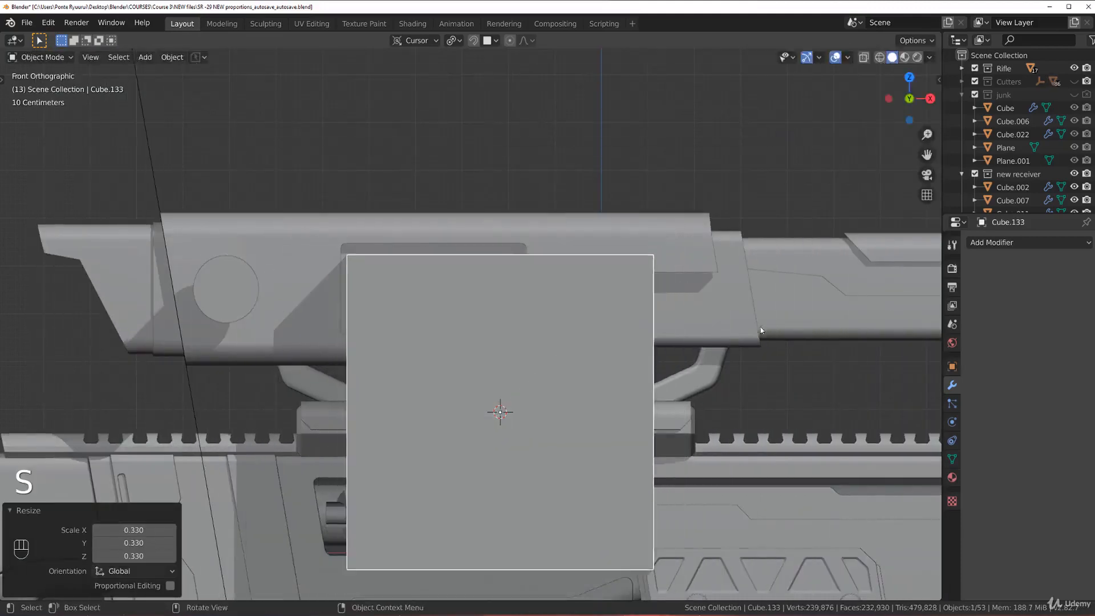
{"action": "key", "text": "s"}
{"action": "left_click", "coordinate": [583, 378]}
{"action": "key", "text": "g"}
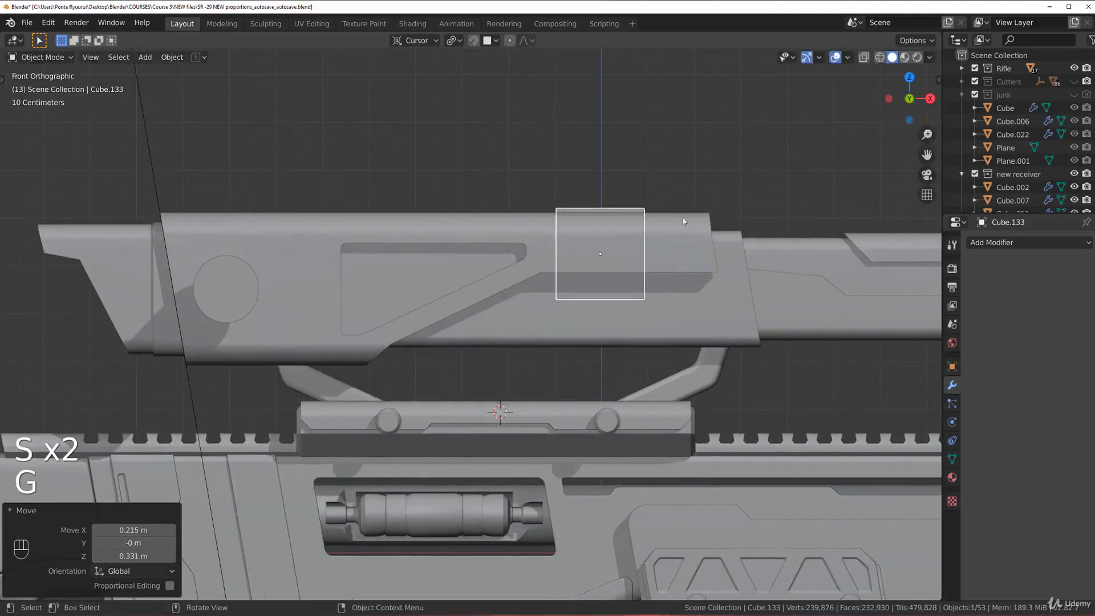
Reshape the new cube into a long thin bar by scaling it down, stretching it along X and scaling it by about 0.588 along Z.
{"action": "left_click", "coordinate": [682, 217]}
{"action": "middle_click_drag", "start_coordinate": [675, 258], "coordinate": [481, 316], "text": "shift"}
{"action": "scroll", "coordinate": [481, 316], "scroll_direction": "up", "scroll_amount": 2}
{"action": "key", "text": "s"}
{"action": "left_click", "coordinate": [457, 320]}
{"action": "key", "text": "s"}
{"action": "key", "text": "x"}
{"action": "left_click", "coordinate": [816, 343]}
{"action": "key", "text": "s"}
{"action": "key", "text": "z"}
{"action": "left_click", "coordinate": [506, 330]}
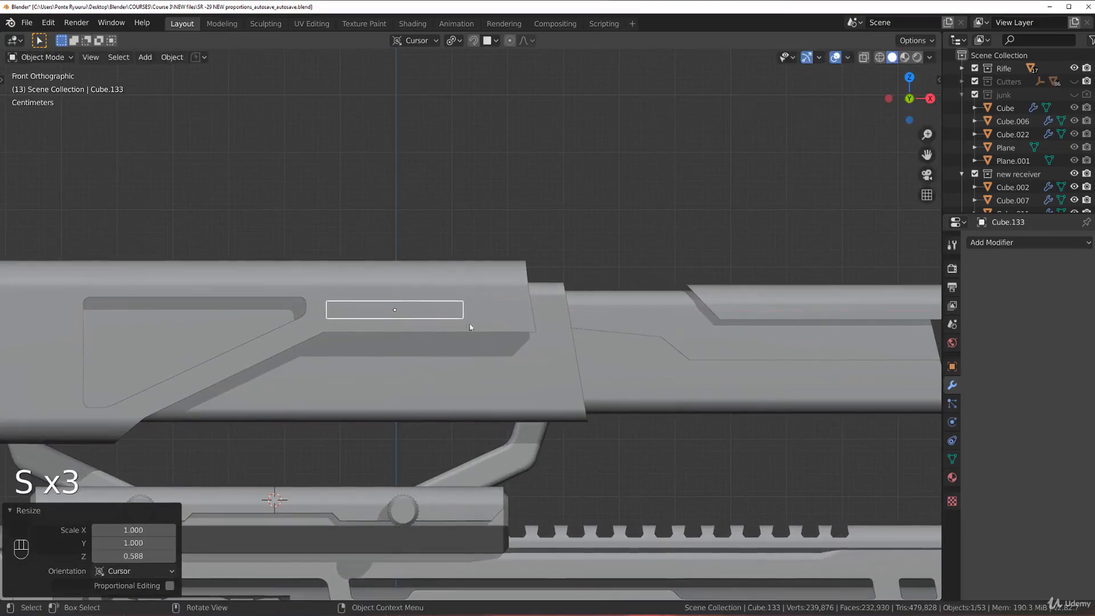
Align the bar with the triangular recess's upper edge, then shift it about 0.164 m in X to sit between the recess and the panel's front end.
{"action": "key", "text": "g"}
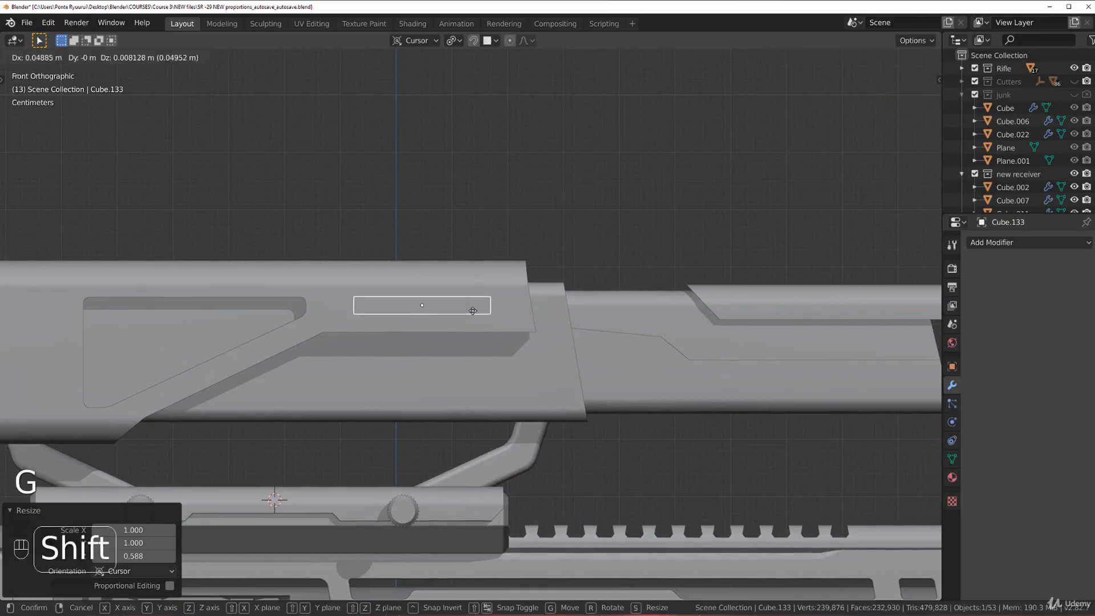
{"action": "left_click", "coordinate": [469, 306]}
{"action": "scroll", "coordinate": [525, 337], "scroll_direction": "up", "scroll_amount": 5}
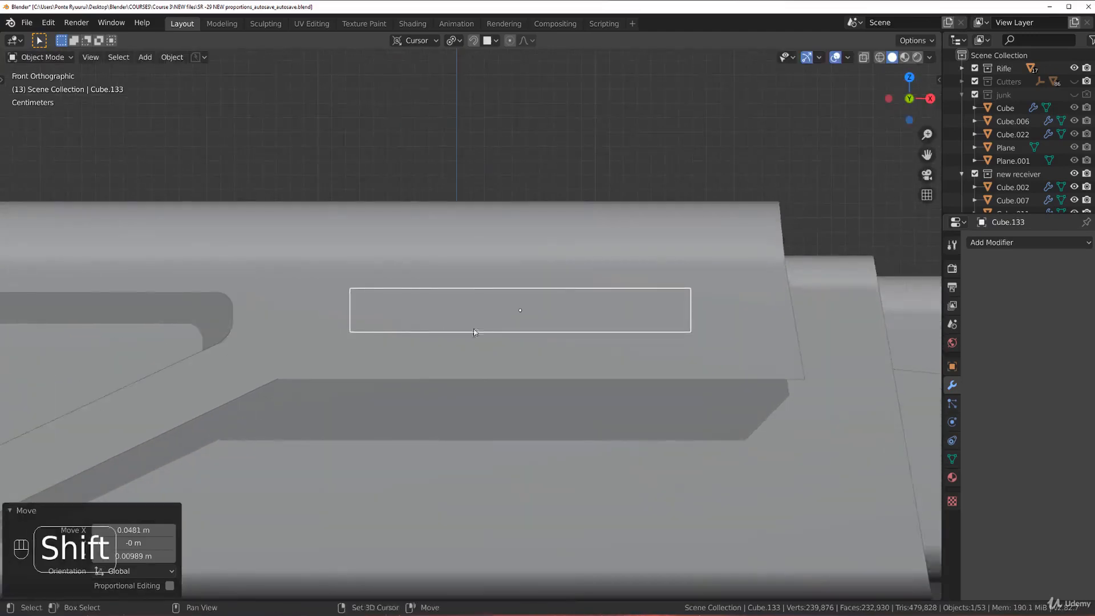
{"action": "key", "text": "g"}
{"action": "left_click", "coordinate": [312, 326]}
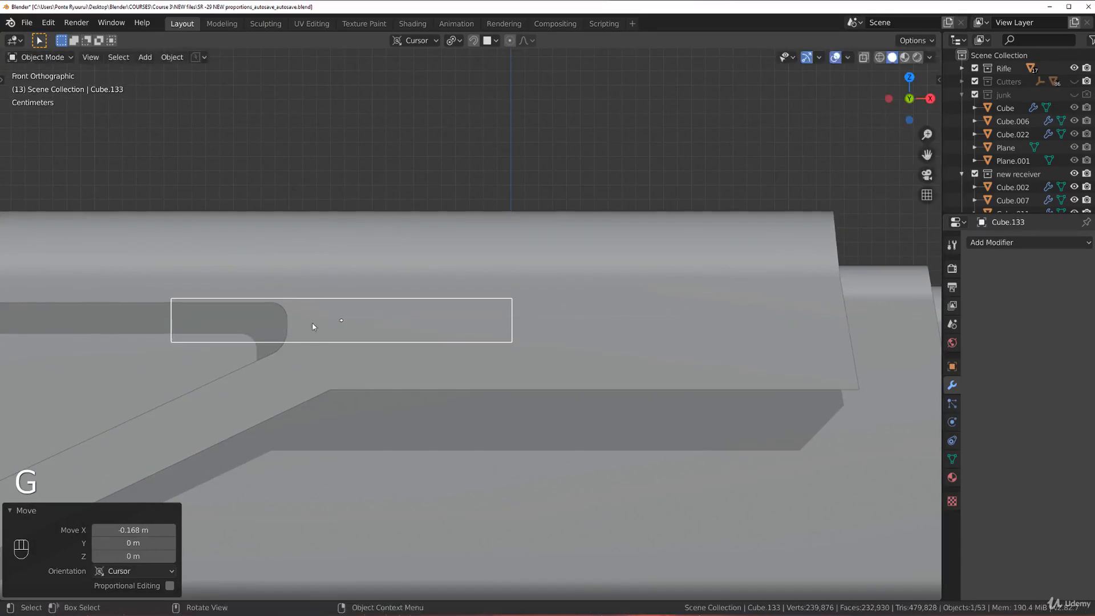
{"action": "key", "text": "g"}
{"action": "left_click", "coordinate": [325, 334]}
{"action": "key", "text": "g"}
{"action": "key", "text": "x"}
{"action": "left_click", "coordinate": [552, 335]}
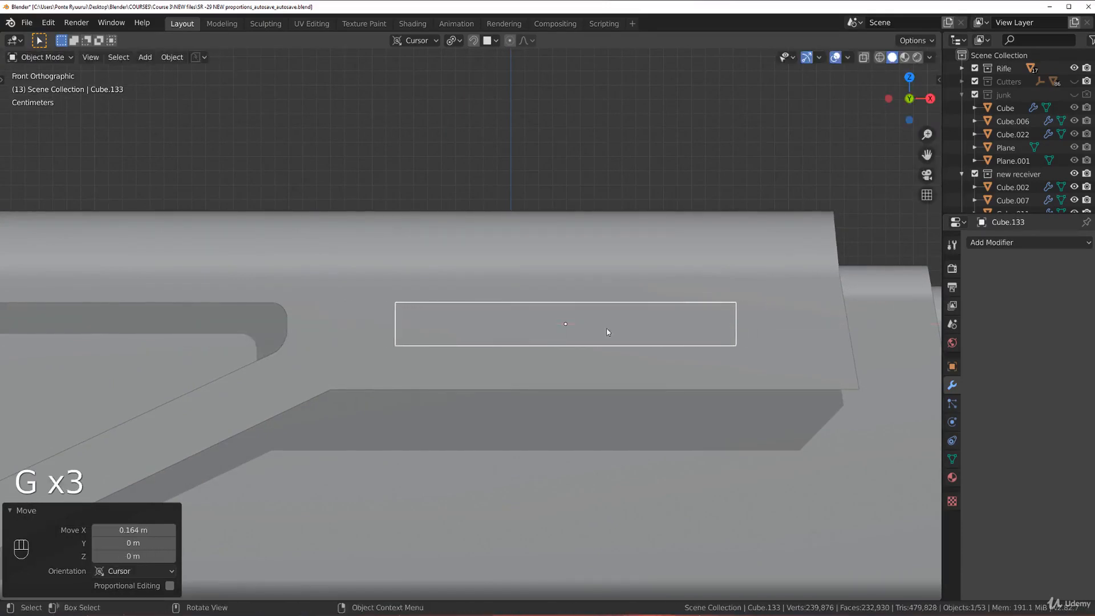
Move the bar along Y onto the scope's side panel, resize it and apply its scale.
{"action": "middle_click_drag", "start_coordinate": [606, 325], "coordinate": [601, 320]}
{"action": "key", "text": "g"}
{"action": "key", "text": "y"}
{"action": "left_click", "coordinate": [600, 427]}
{"action": "middle_click_drag", "start_coordinate": [596, 429], "coordinate": [608, 394]}
{"action": "left_click", "coordinate": [633, 381]}
{"action": "middle_click_drag", "start_coordinate": [633, 382], "coordinate": [642, 367]}
{"action": "key", "text": "ctrl+a"}
{"action": "left_click", "coordinate": [647, 371]}
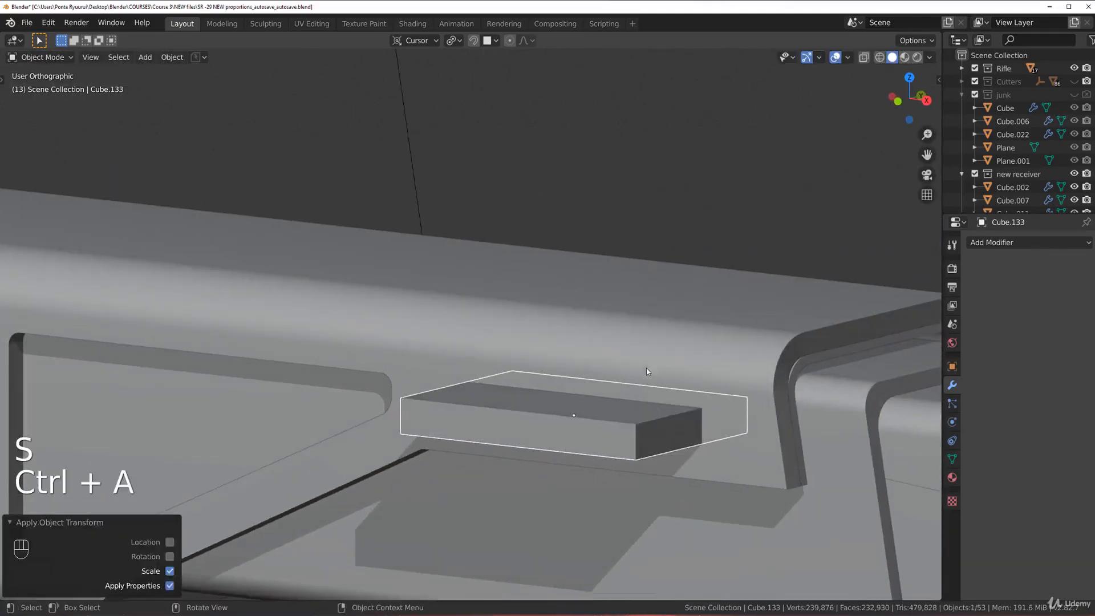
Round the bar's four depth edges, selected by similar direction, with a bevel of about 0.0072 m offset and 8 segments.
{"action": "key", "text": "Tab"}
{"action": "left_click", "coordinate": [660, 433]}
{"action": "key", "text": "ctrl+z"}
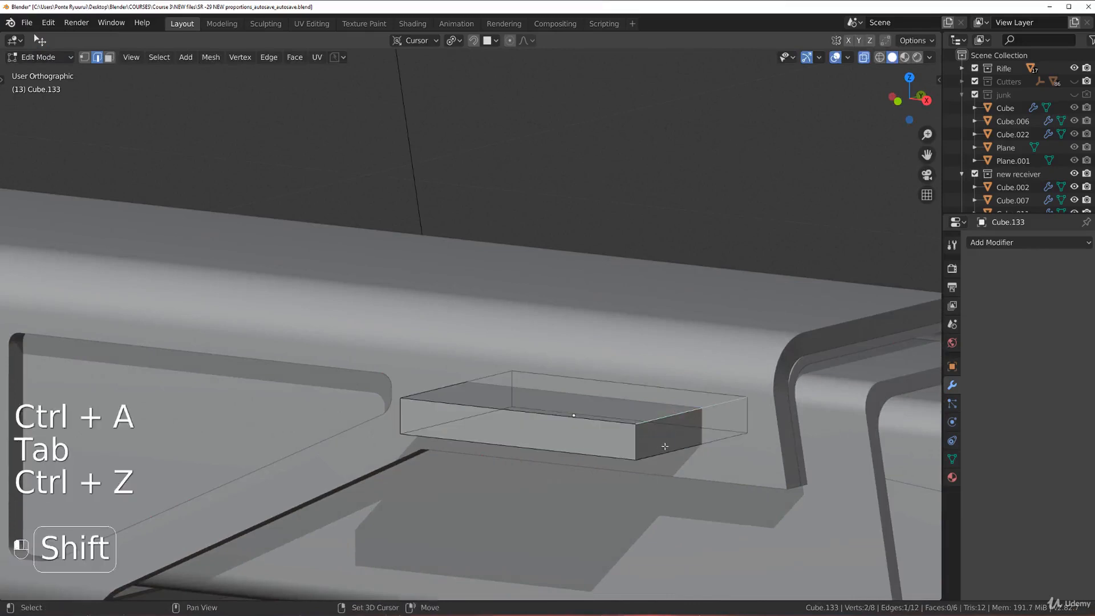
{"action": "key", "text": "shift+g"}
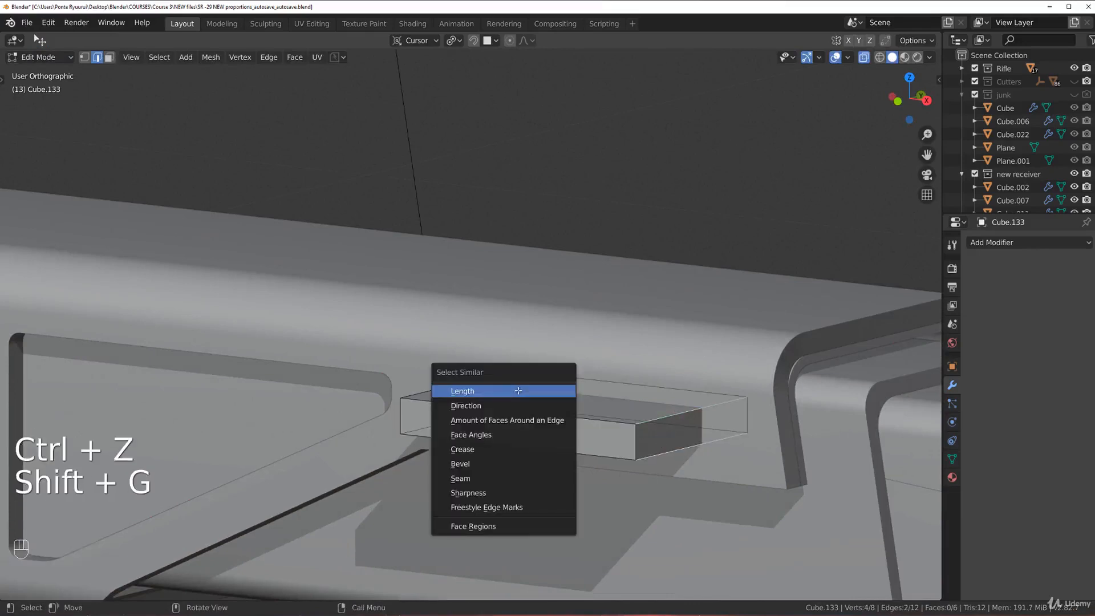
{"action": "left_click", "coordinate": [509, 406]}
{"action": "key", "text": "ctrl+b"}
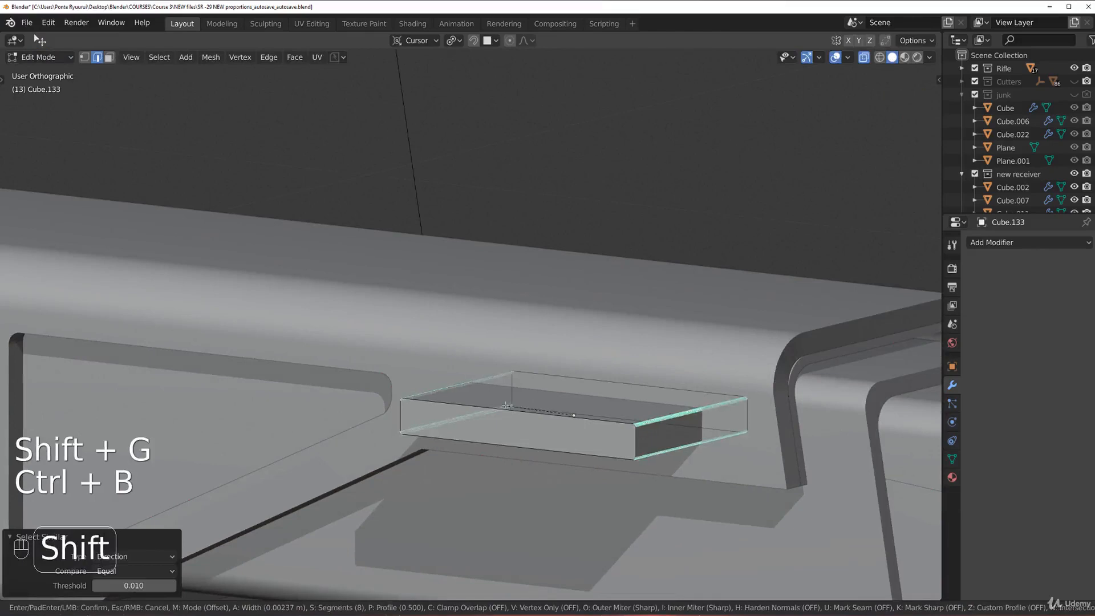
{"action": "left_click", "coordinate": [454, 397]}
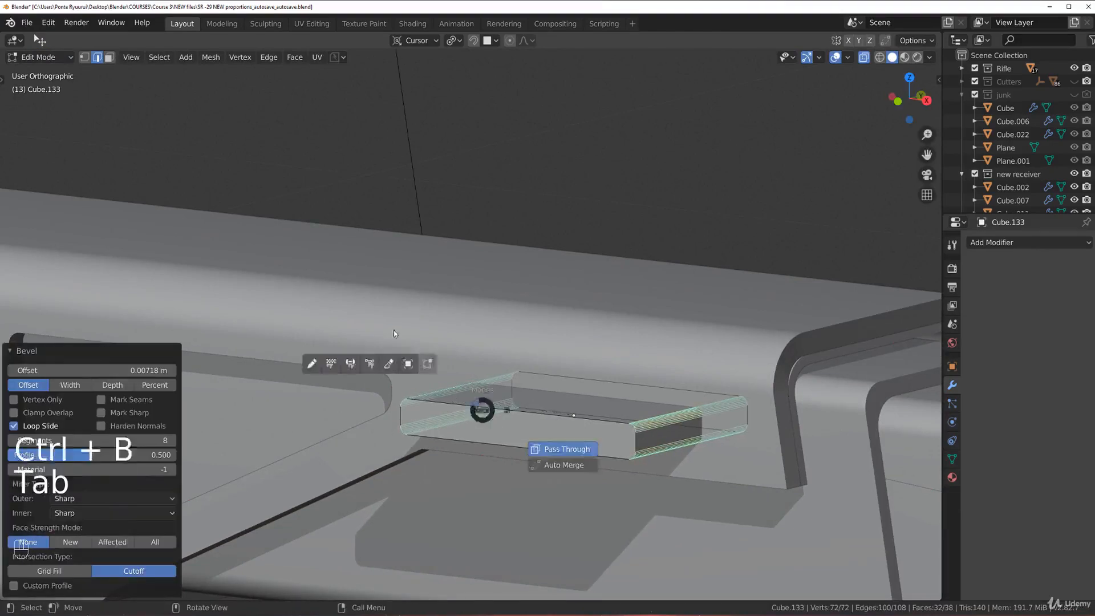
Subtract the rounded bar from the scope's outer side panel with a boolean difference.
{"action": "key", "text": "Tab"}
{"action": "key", "text": "Tab"}
{"action": "left_click", "coordinate": [531, 339], "text": "shift"}
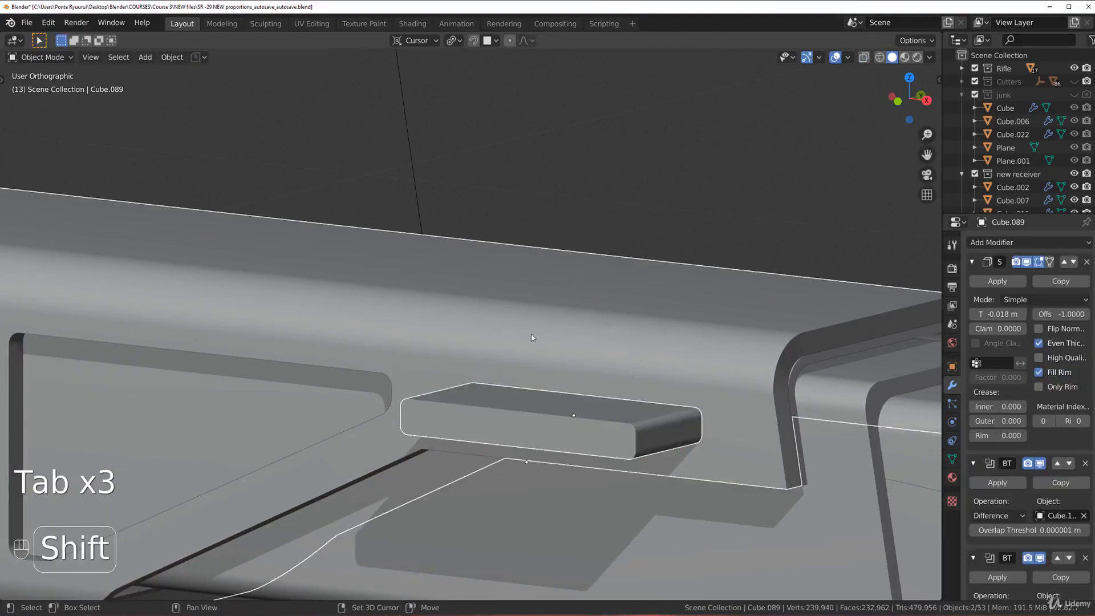
{"action": "key", "text": "ctrl+KP_Subtract"}
Select the slot's bar cutter in front view and move it to the Cutters collection.
{"action": "key", "text": "grave"}
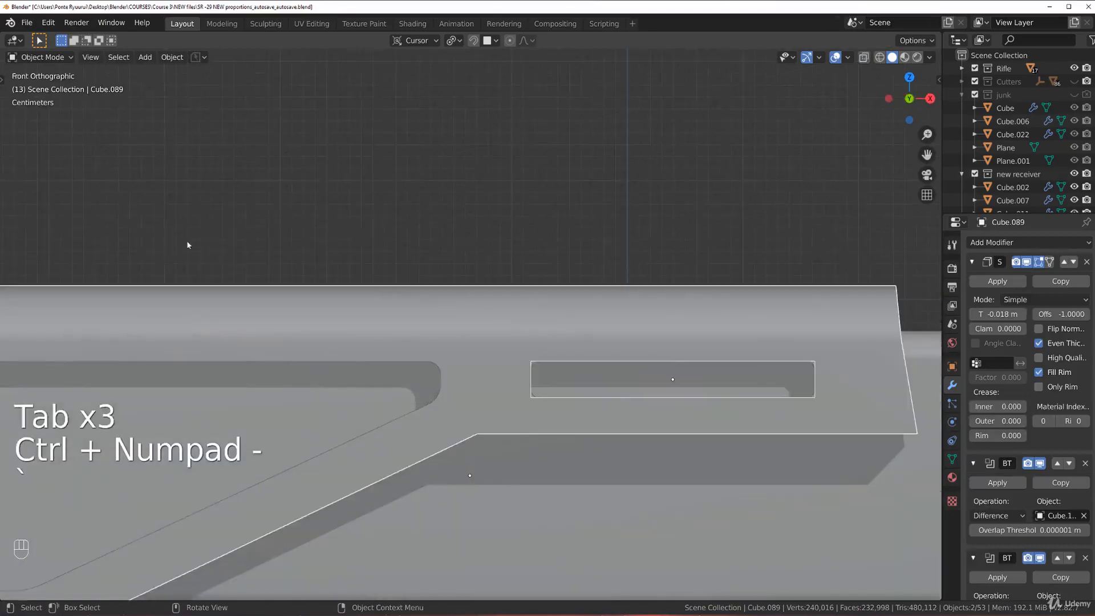
{"action": "left_click", "coordinate": [586, 347]}
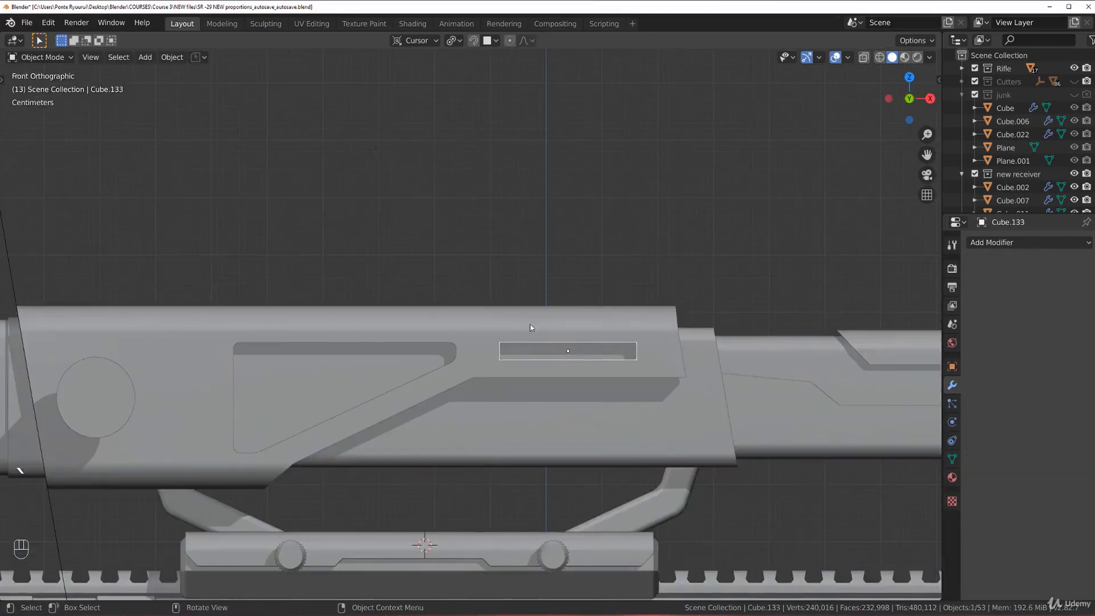
{"action": "key", "text": "m"}
{"action": "left_click", "coordinate": [525, 332]}
Move the scope's side cylinder about 0.0069 m in X and 0.0096 m in Z.
{"action": "middle_click_drag", "start_coordinate": [108, 378], "coordinate": [345, 329], "text": "shift"}
{"action": "scroll", "coordinate": [368, 341], "scroll_direction": "up", "scroll_amount": 2}
{"action": "left_click", "coordinate": [333, 342]}
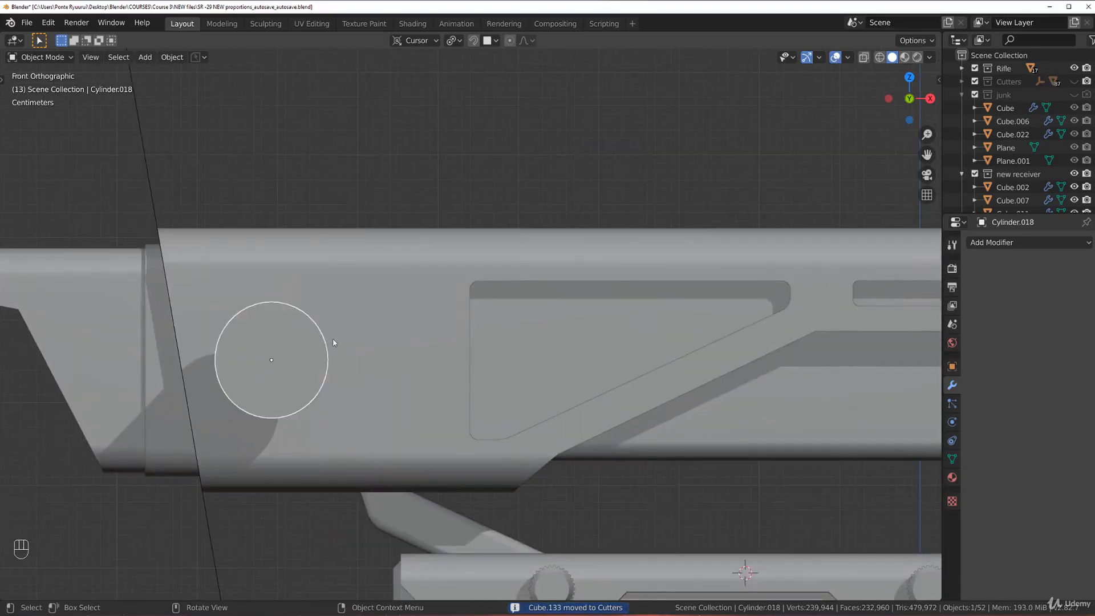
{"action": "key", "text": "g"}
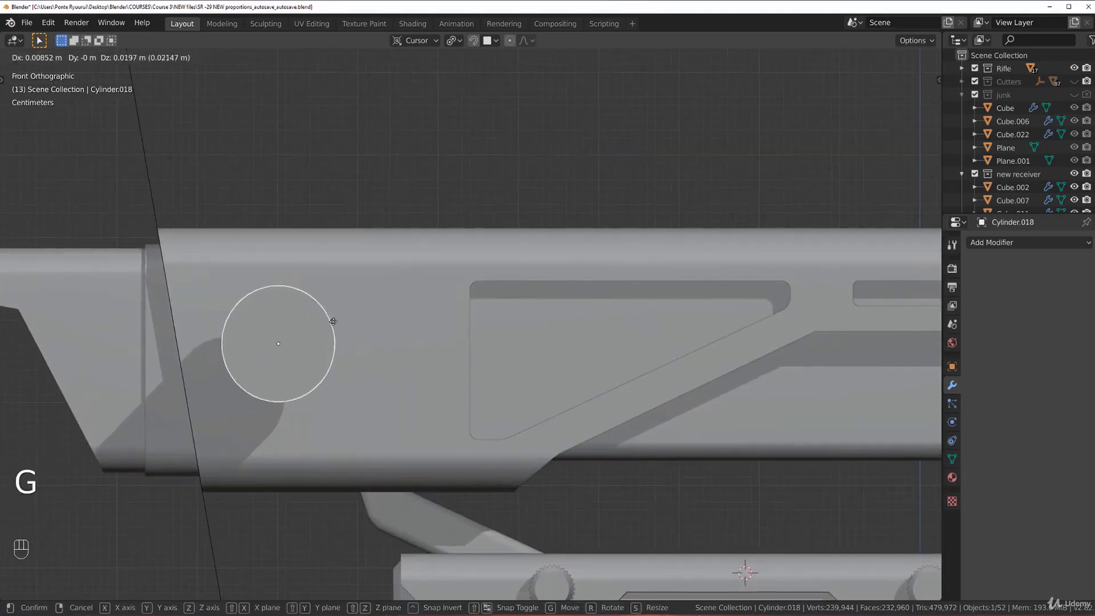
{"action": "left_click", "coordinate": [337, 330]}
Shade the side cylinder smooth with Auto Smooth enabled at 30°.
{"action": "middle_click_drag", "start_coordinate": [337, 330], "coordinate": [403, 335]}
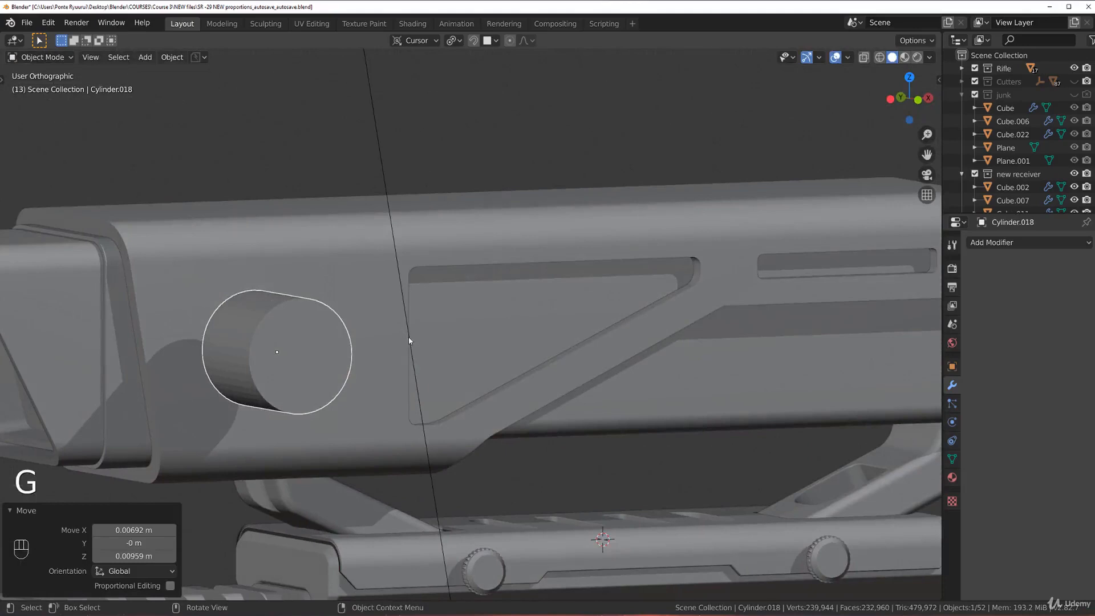
{"action": "left_click", "coordinate": [951, 458]}
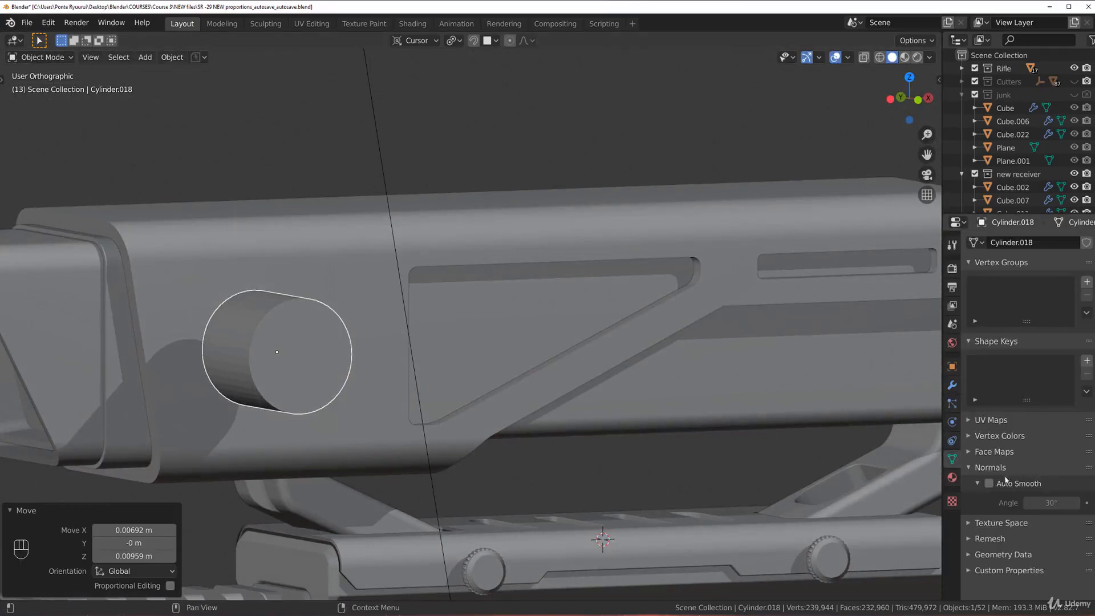
{"action": "right_click", "coordinate": [269, 364]}
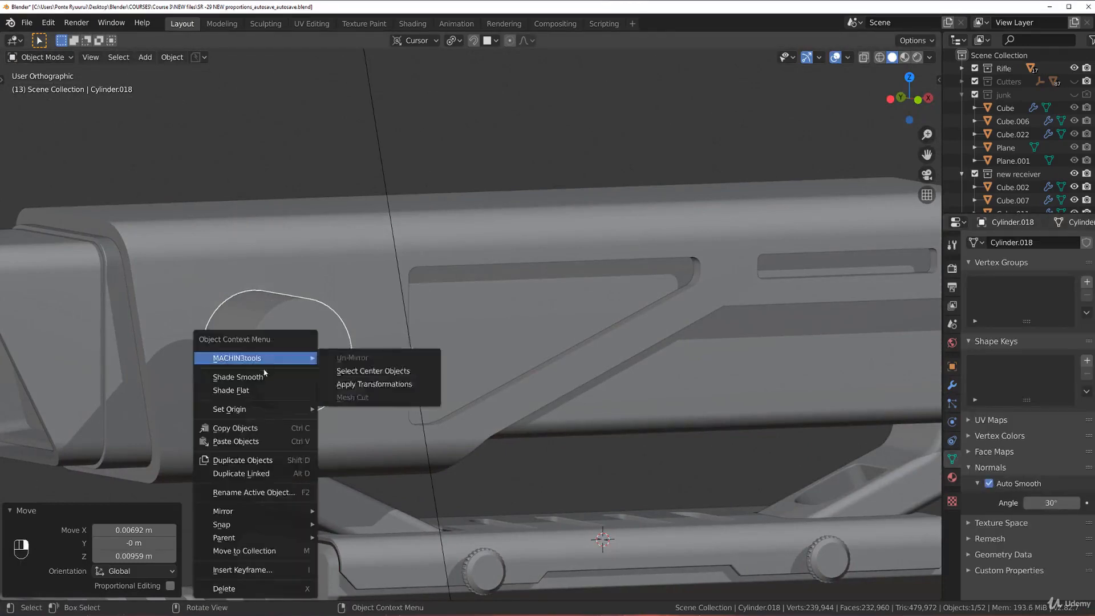
{"action": "key", "text": "Escape"}
Stretch the side cylinder to roughly three times its depth along Y.
{"action": "key", "text": "s"}
{"action": "key", "text": "y"}
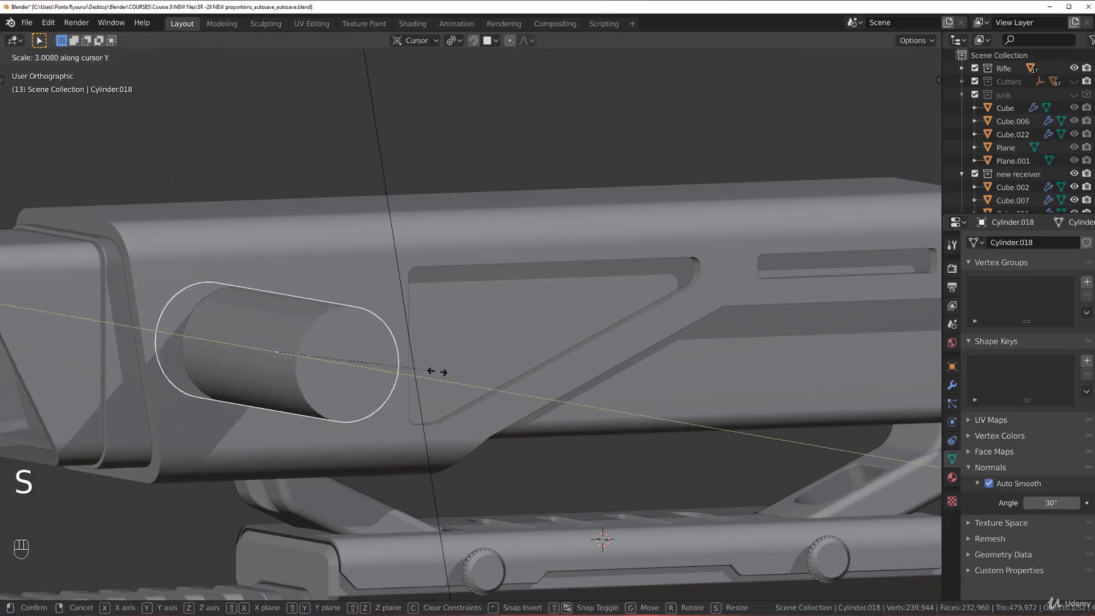
{"action": "left_click", "coordinate": [402, 366]}
Duplicate the cylinder in place, enlarge the copy slightly and subtract it from the outer side panel with a boolean difference.
{"action": "key", "text": "shift+d"}
{"action": "right_click", "coordinate": [415, 311]}
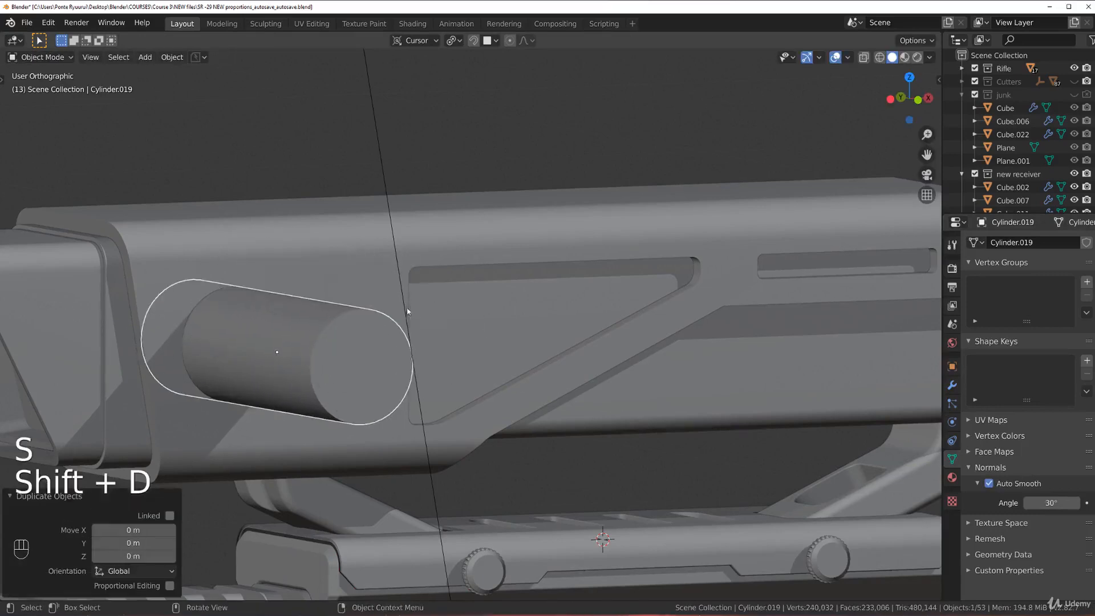
{"action": "key", "text": "s"}
{"action": "left_click", "coordinate": [368, 289]}
{"action": "left_click", "coordinate": [374, 294], "text": "shift"}
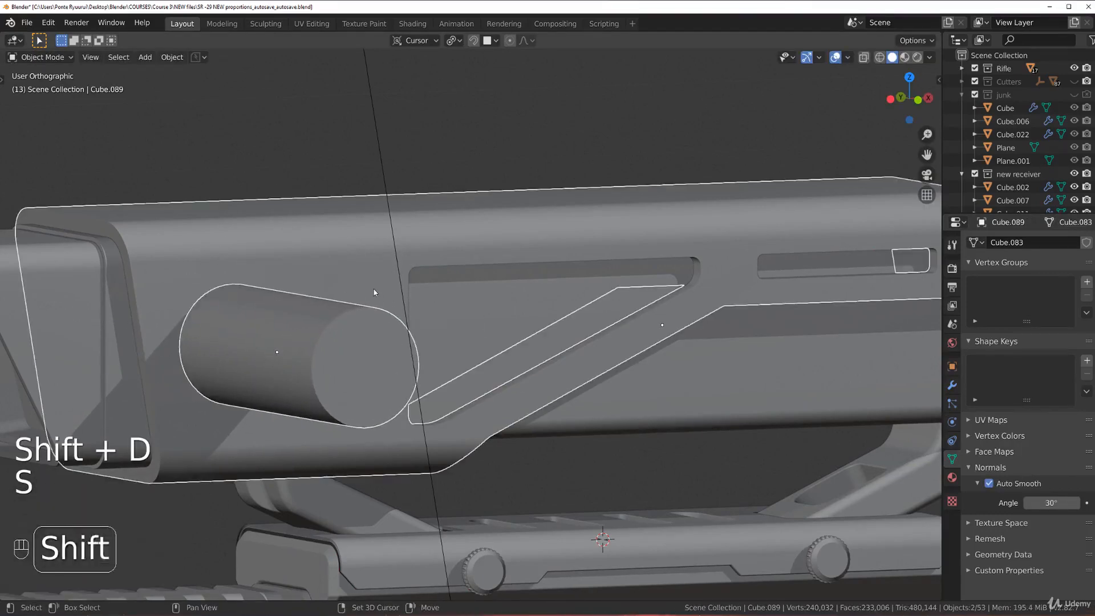
{"action": "key", "text": "ctrl+KP_Subtract"}
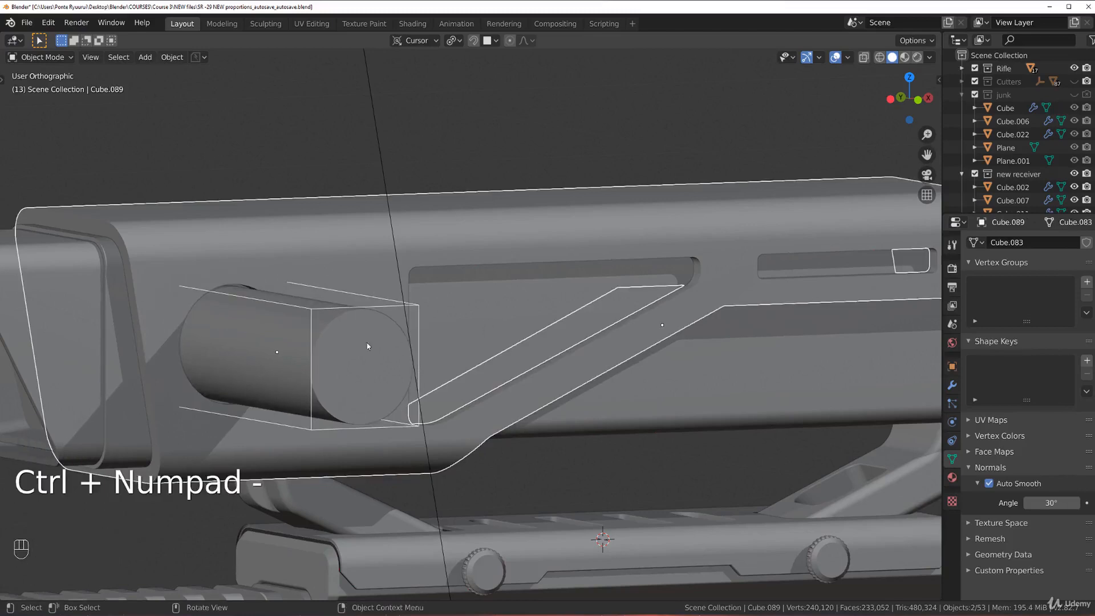
Scale the original cylinder by about 0.192 along Y and move it about 0.118 m along Y into the round hole.
{"action": "left_click", "coordinate": [389, 348]}
{"action": "key", "text": "s"}
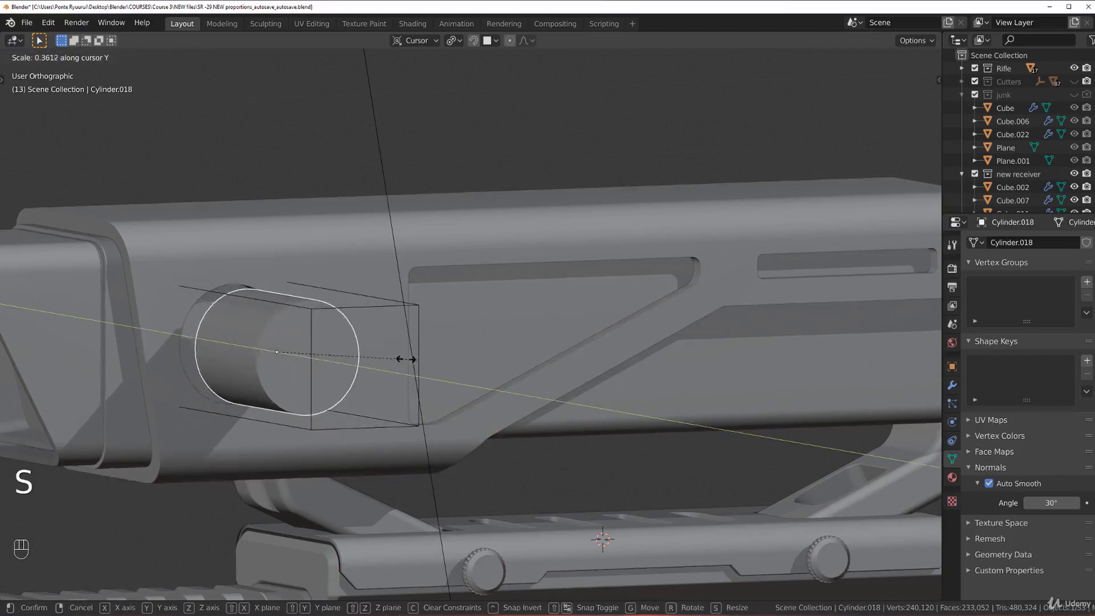
{"action": "left_click", "coordinate": [346, 351]}
{"action": "key", "text": "g"}
{"action": "key", "text": "y"}
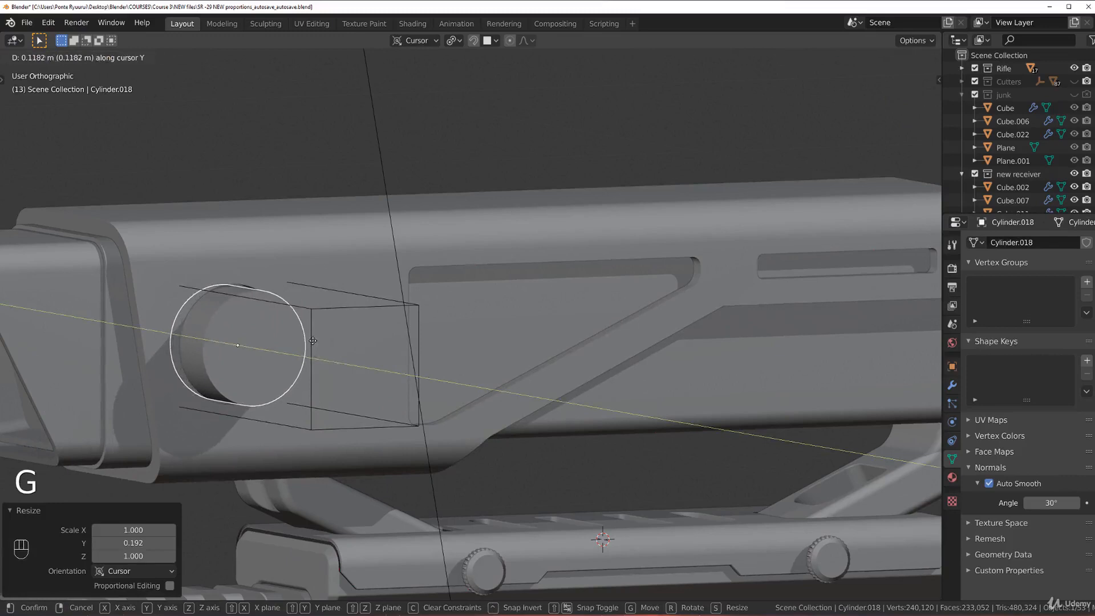
{"action": "left_click", "coordinate": [313, 340]}
Apply the scale of the shortened cylinder.
{"action": "key", "text": "grave"}
{"action": "key", "text": "Tab"}
{"action": "key", "text": "Tab"}
{"action": "key", "text": "ctrl+a"}
{"action": "left_click", "coordinate": [288, 329]}
Bevel the rim of the cylinder's front face by about 0.0101 m with one segment and return to Object Mode.
{"action": "key", "text": "Tab"}
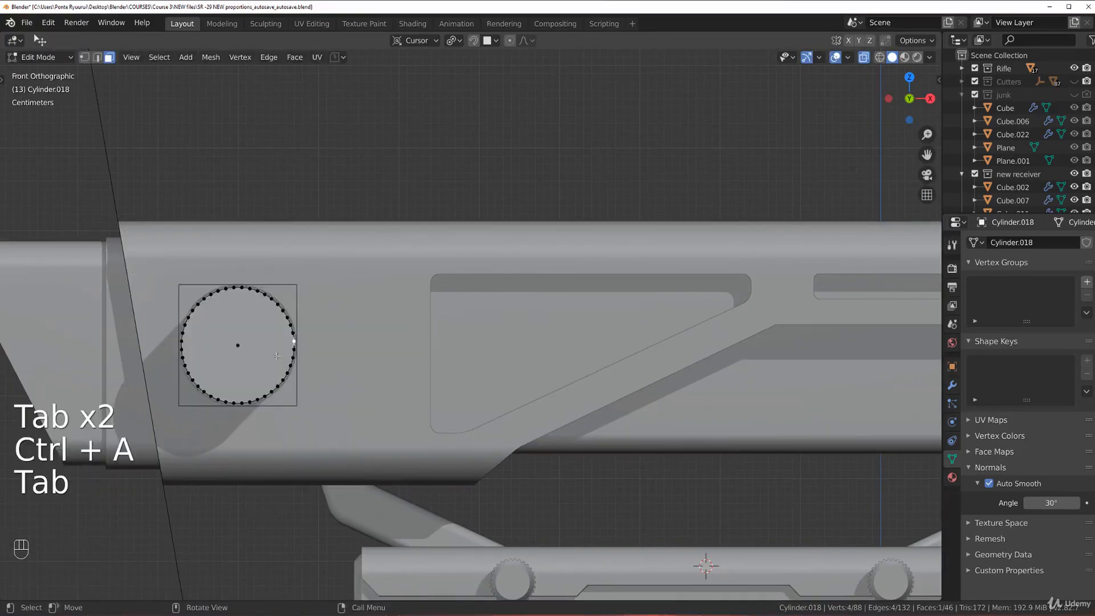
{"action": "key", "text": "Tab"}
{"action": "key", "text": "Tab"}
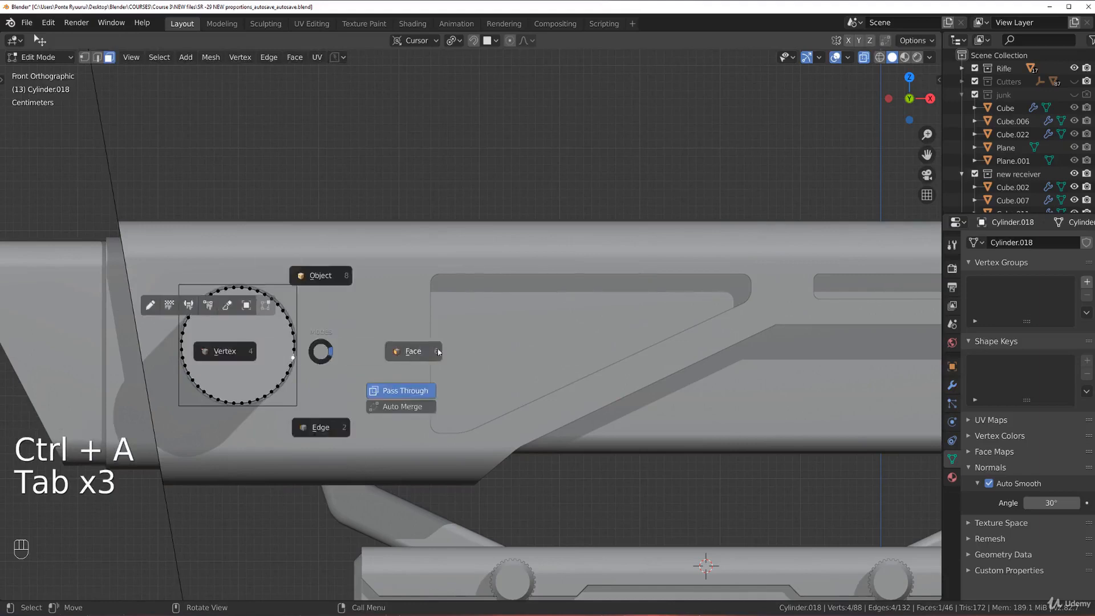
{"action": "left_click", "coordinate": [234, 347]}
{"action": "key", "text": "ctrl+b"}
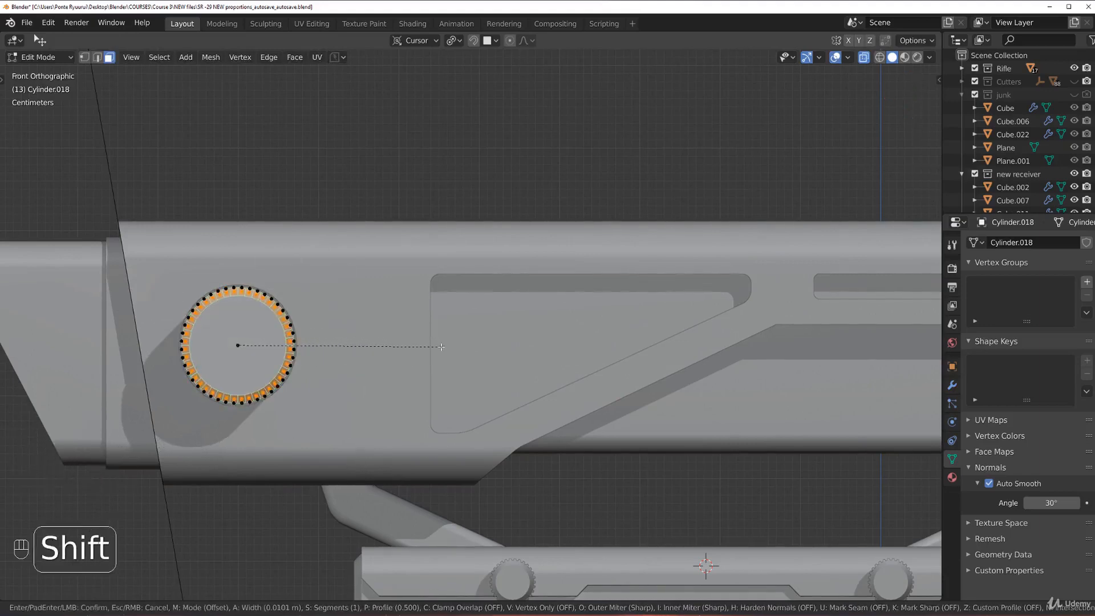
{"action": "left_click", "coordinate": [441, 347]}
{"action": "middle_click_drag", "start_coordinate": [441, 347], "coordinate": [334, 359]}
{"action": "key", "text": "grave"}
{"action": "key", "text": "Tab"}
{"action": "key", "text": "Tab"}
{"action": "left_click", "coordinate": [431, 157]}
Duplicate the top face of the scope's outer panel and raise the copy about 0.199 m along Z.
{"action": "scroll", "coordinate": [443, 235], "scroll_direction": "down", "scroll_amount": 4}
{"action": "scroll", "coordinate": [394, 306], "scroll_direction": "up", "scroll_amount": 3}
{"action": "middle_click_drag", "start_coordinate": [438, 285], "coordinate": [474, 255], "text": "shift"}
{"action": "key", "text": "grave"}
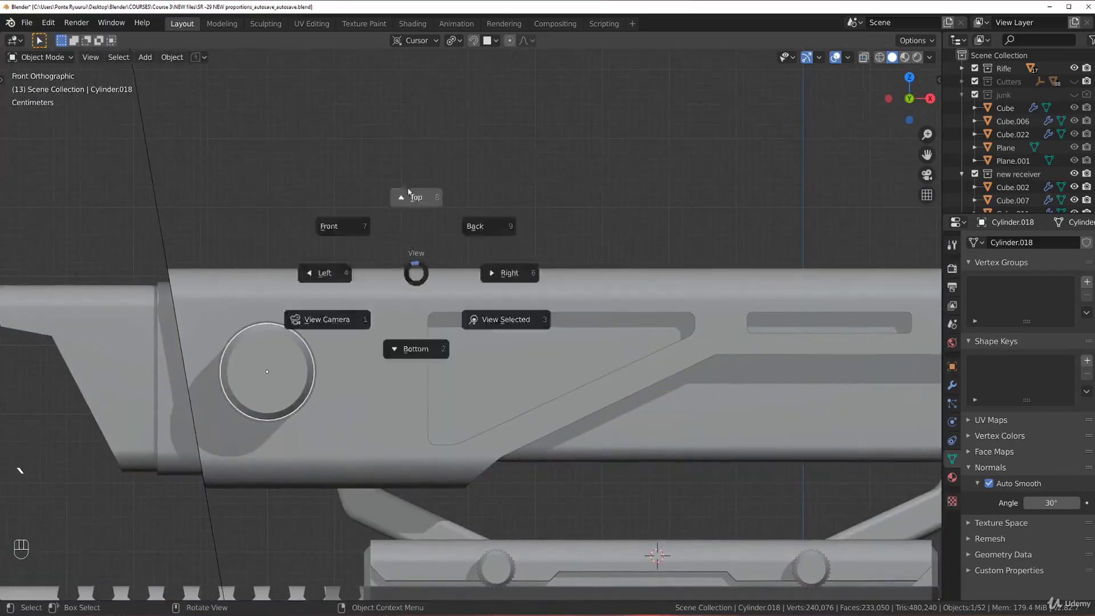
{"action": "left_click", "coordinate": [409, 190]}
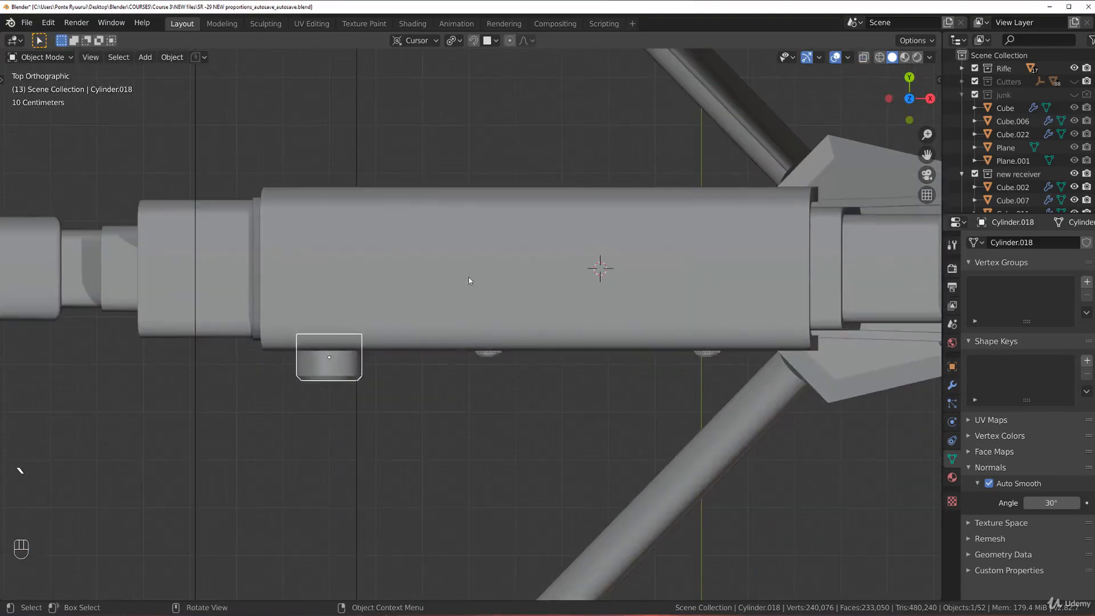
{"action": "left_click", "coordinate": [469, 280]}
{"action": "key", "text": "Tab"}
{"action": "middle_click_drag", "start_coordinate": [422, 271], "coordinate": [438, 222]}
{"action": "key", "text": "Tab"}
{"action": "key", "text": "Tab"}
{"action": "left_click", "coordinate": [520, 281]}
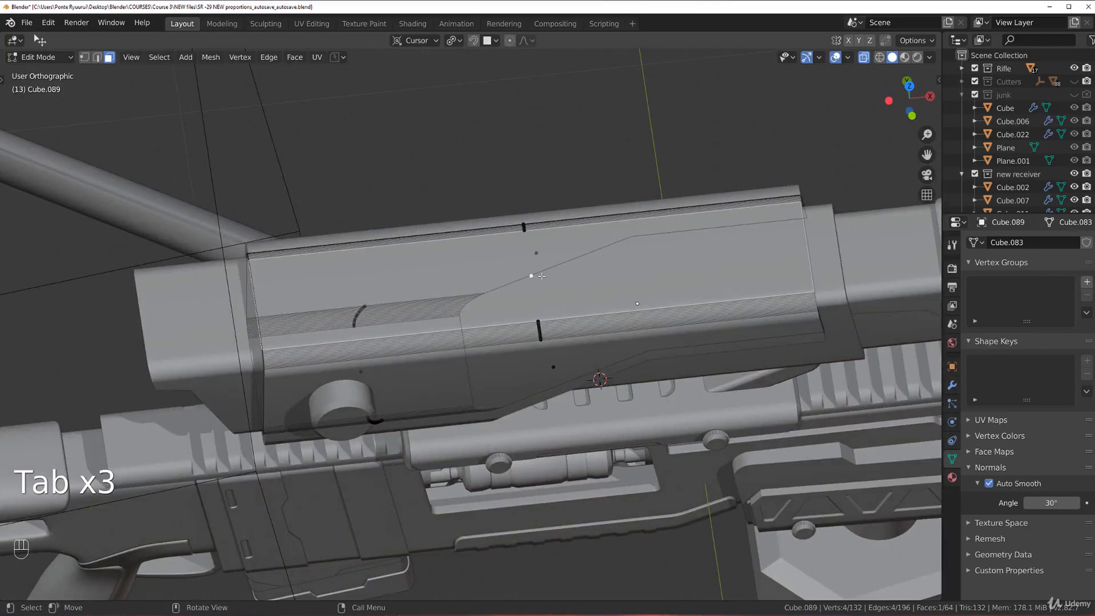
{"action": "key", "text": "shift+d"}
{"action": "key", "text": "z"}
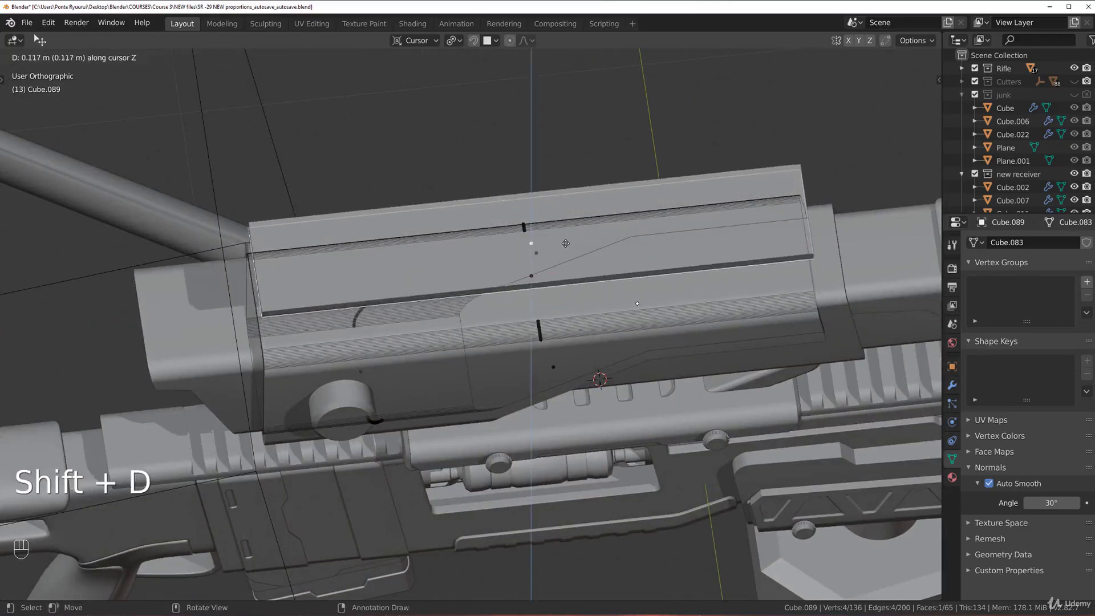
{"action": "left_click", "coordinate": [587, 221]}
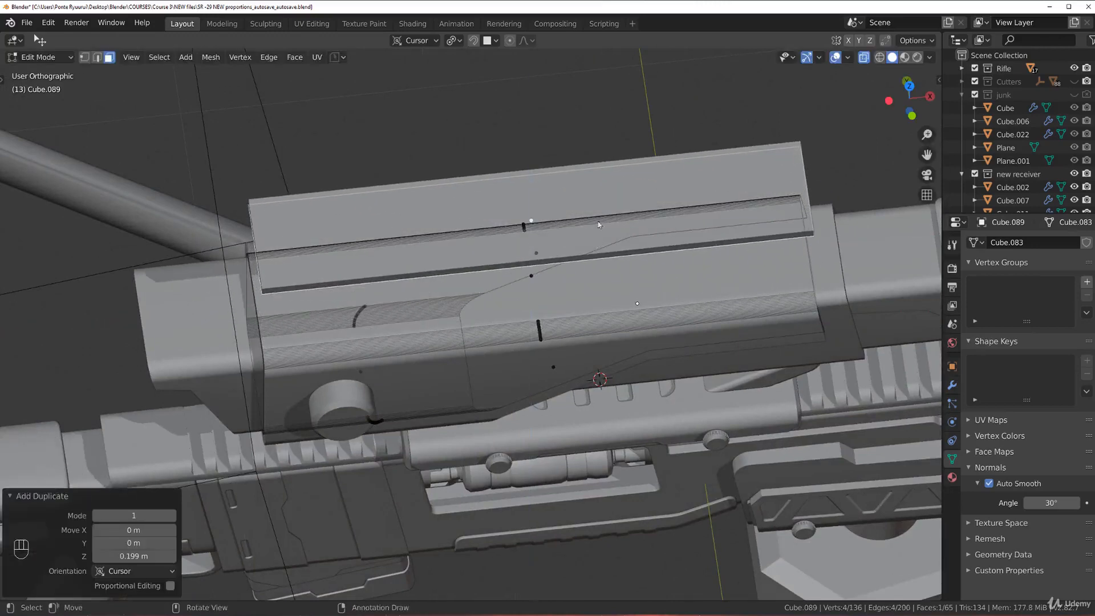
Separate the raised face copy into its own object and return to Object Mode.
{"action": "key", "text": "Tab"}
{"action": "key", "text": "Tab"}
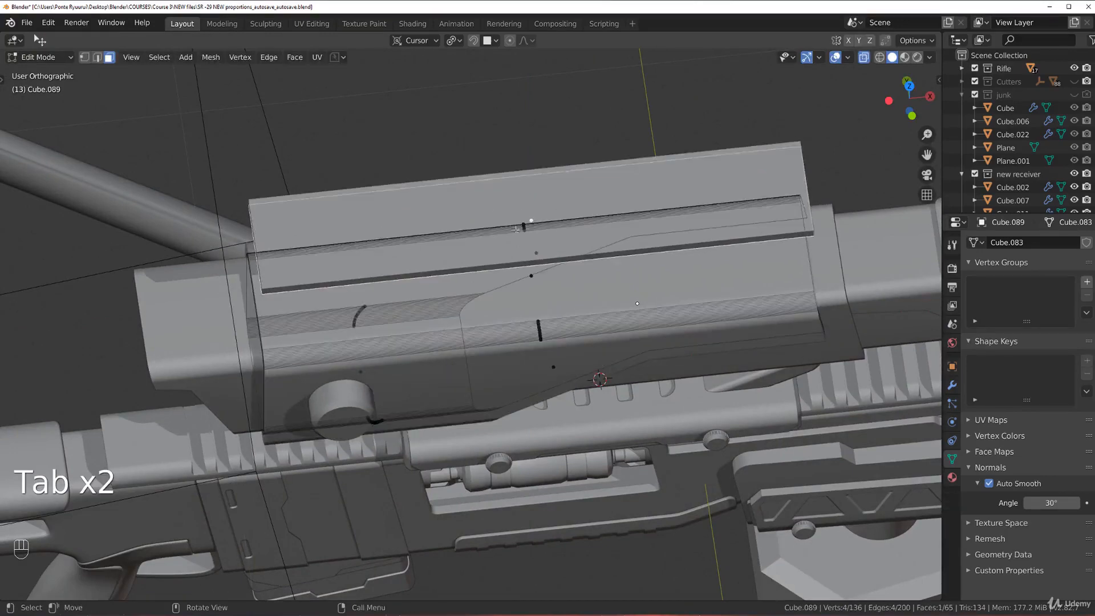
{"action": "middle_click_drag", "start_coordinate": [516, 228], "coordinate": [547, 154]}
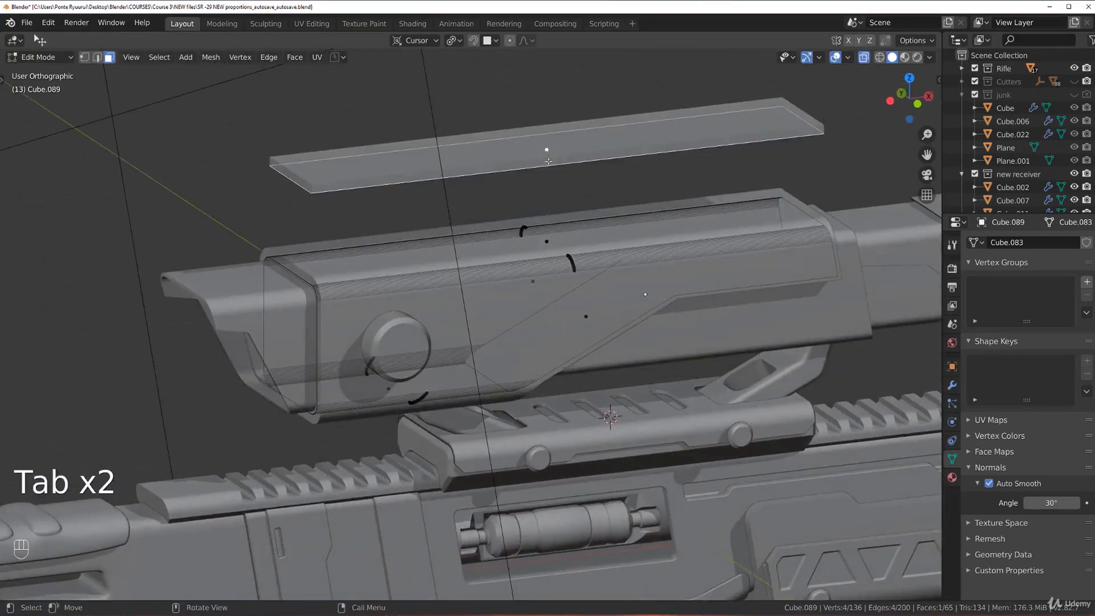
{"action": "key", "text": "p"}
{"action": "left_click", "coordinate": [541, 170]}
{"action": "key", "text": "Tab"}
{"action": "key", "text": "grave"}
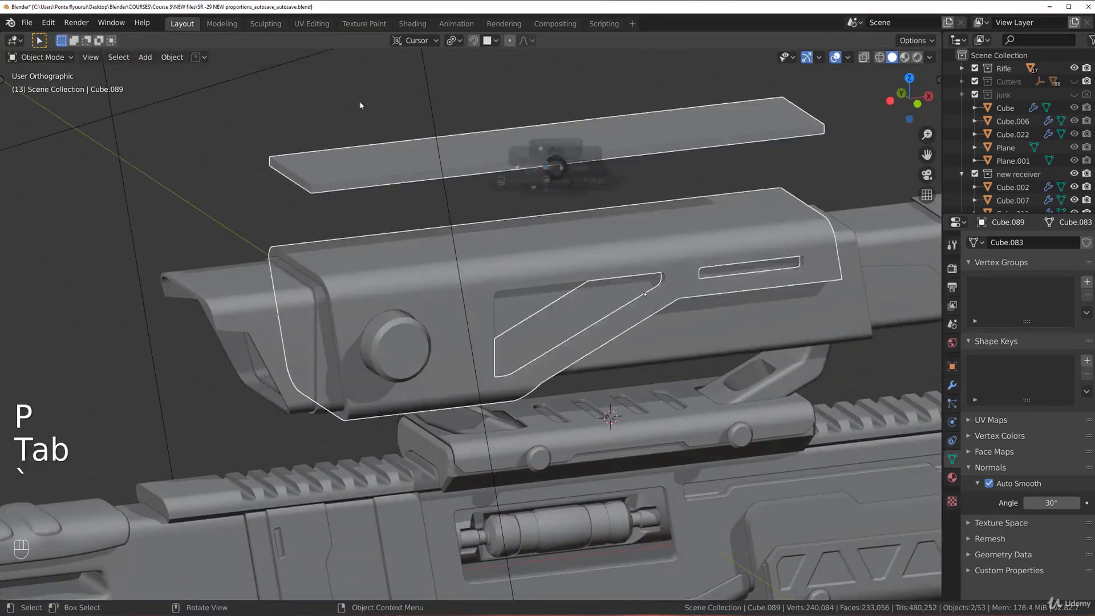
Lower the separated plate 0.179 m along Z onto the scope and set its Solidify thickness to -0.009 m.
{"action": "left_click", "coordinate": [582, 147]}
{"action": "key", "text": "g"}
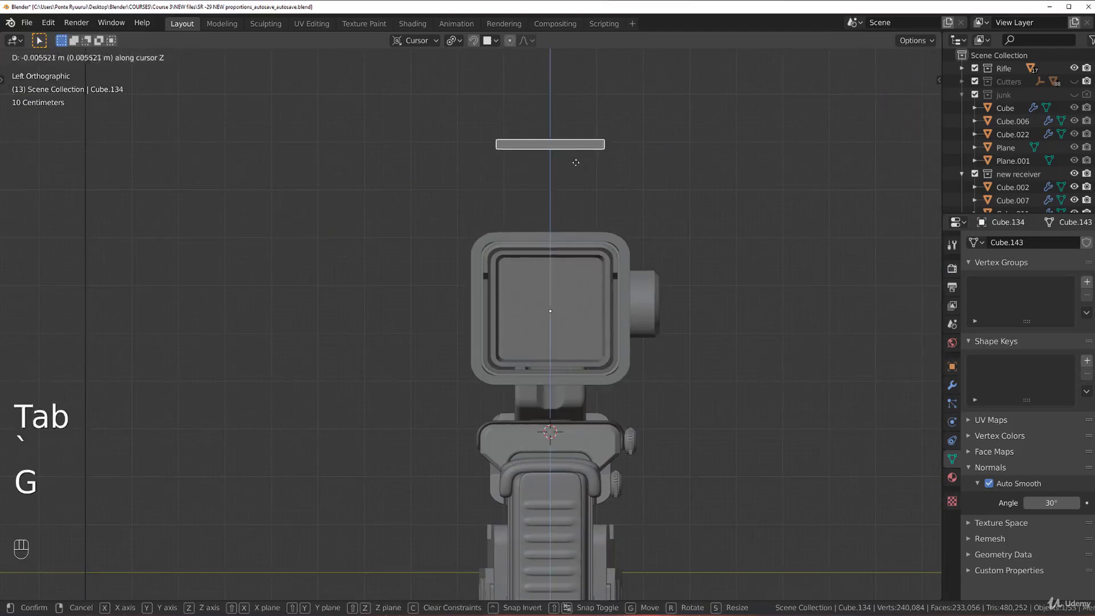
{"action": "left_click", "coordinate": [595, 238], "text": "shift"}
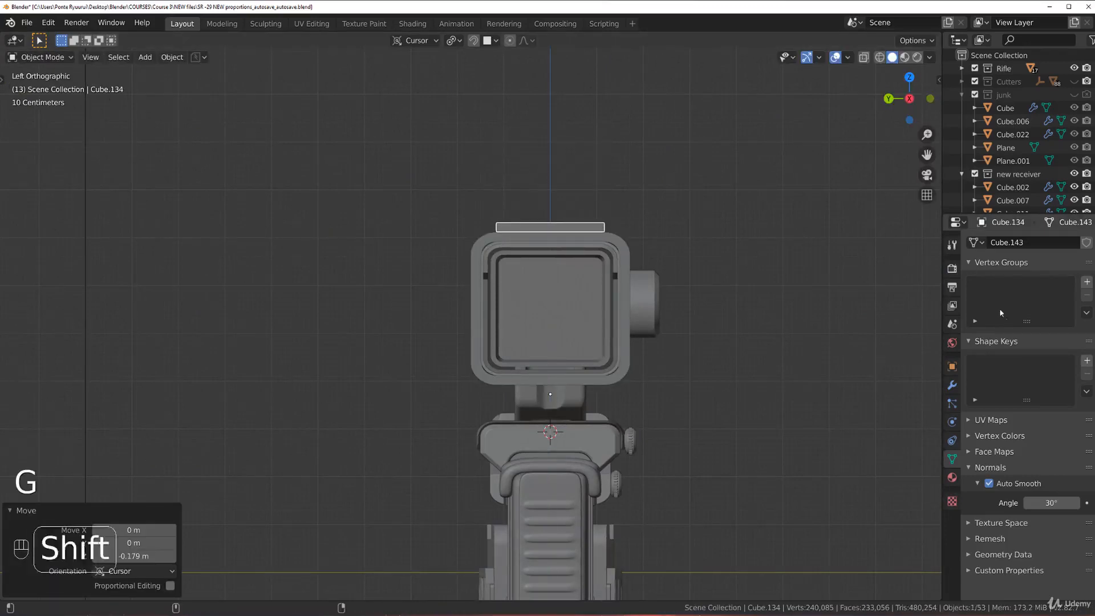
{"action": "left_click", "coordinate": [952, 385]}
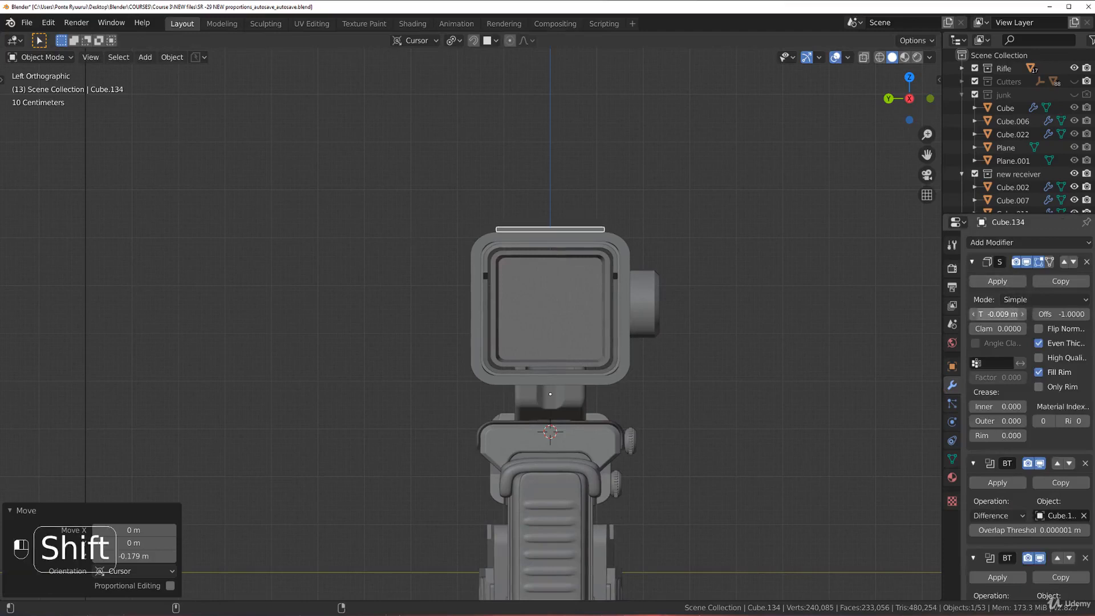
Shorten the top plate by scaling it to about 0.9 along X in front view.
{"action": "key", "text": "KP_1"}
{"action": "middle_click_drag", "start_coordinate": [539, 194], "coordinate": [514, 225], "text": "shift"}
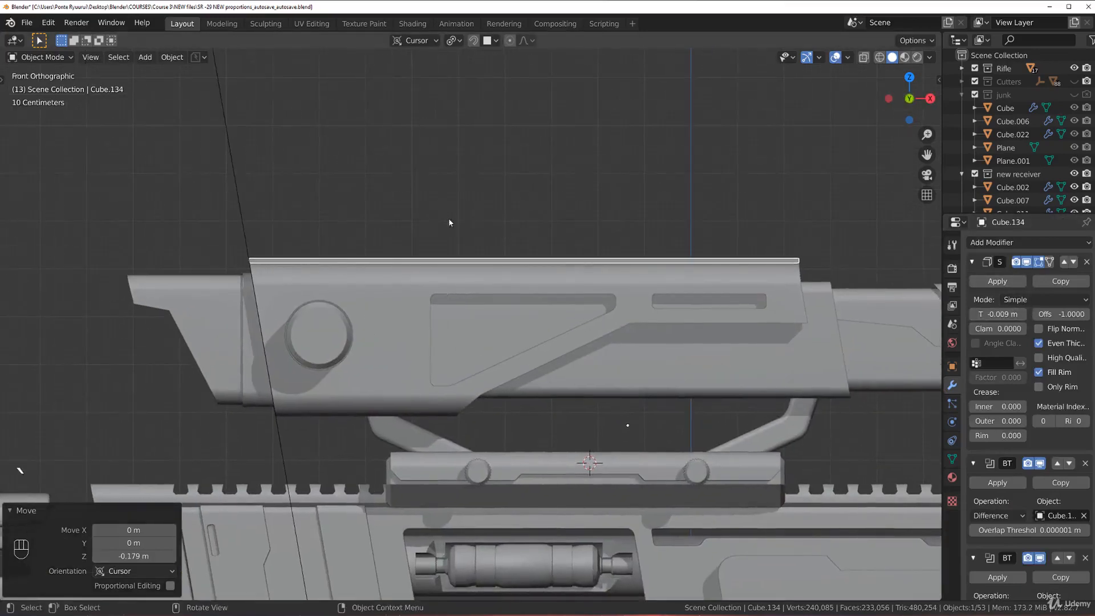
{"action": "key", "text": "s"}
{"action": "key", "text": "x"}
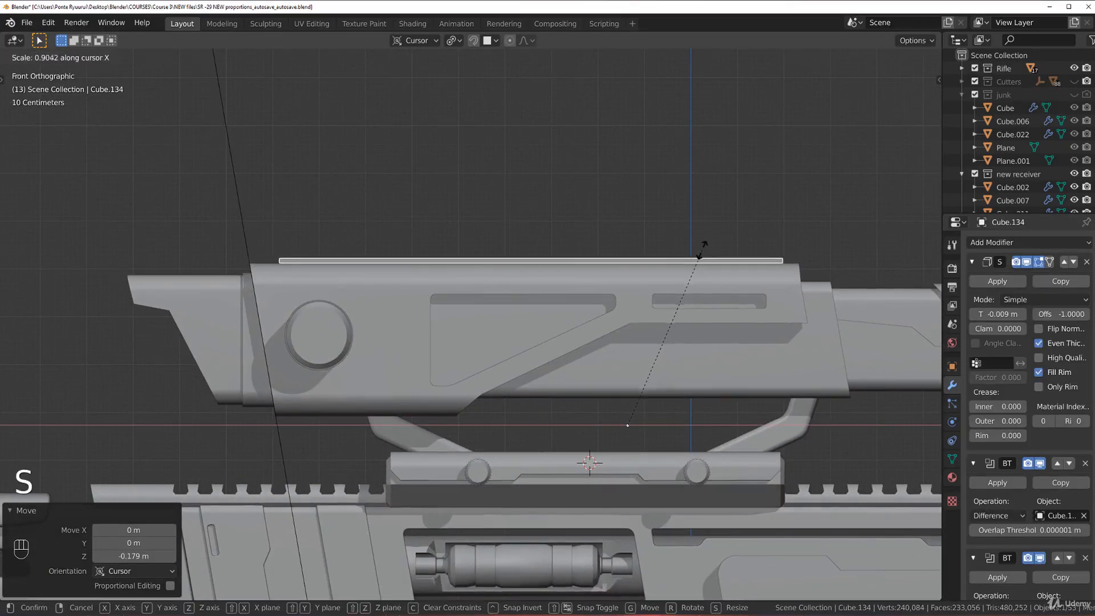
{"action": "left_click", "coordinate": [689, 254]}
Add a loop cut across the plate and slide it close to the front end with a factor of about -0.949.
{"action": "scroll", "coordinate": [550, 255], "scroll_direction": "up", "scroll_amount": 2}
{"action": "middle_click_drag", "start_coordinate": [455, 234], "coordinate": [414, 256]}
{"action": "key", "text": "Tab"}
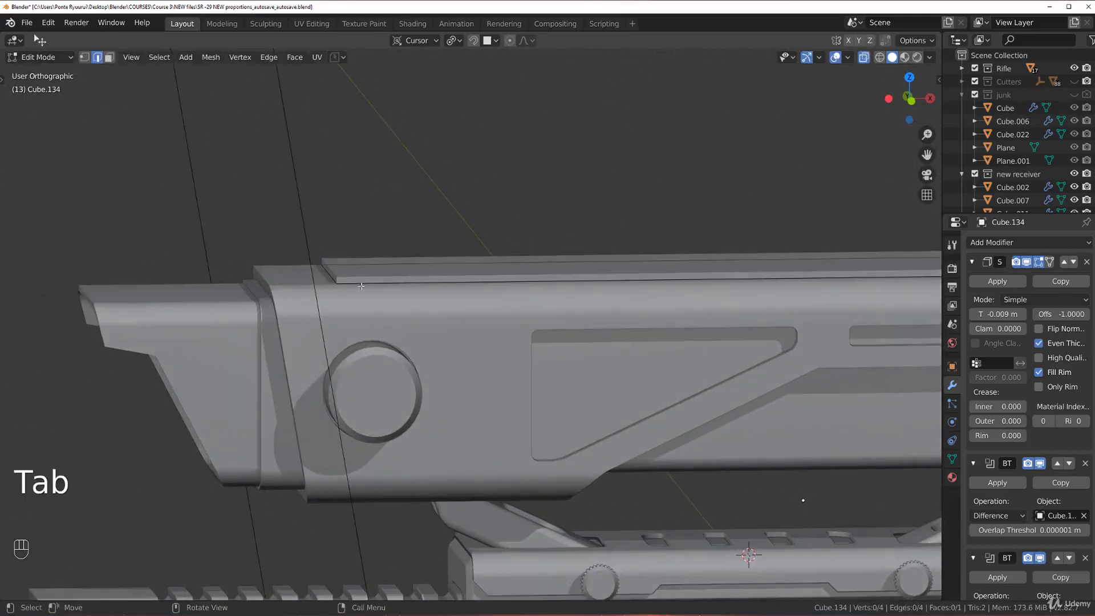
{"action": "key", "text": "ctrl+r"}
{"action": "left_click", "coordinate": [460, 279]}
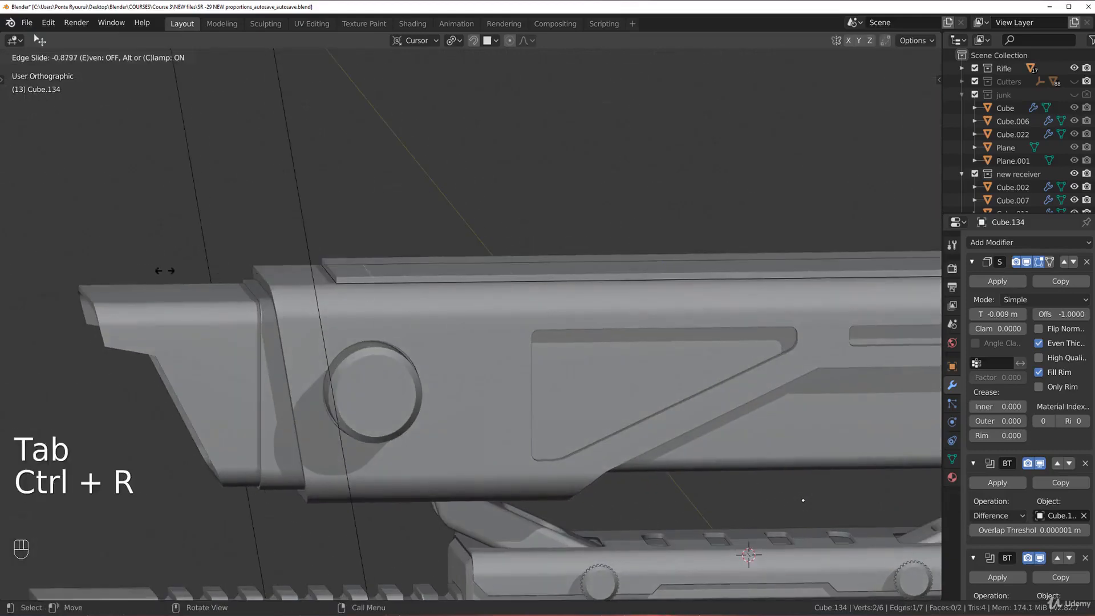
{"action": "left_click", "coordinate": [146, 264]}
Add a second loop cut across the plate and slide it close to the opposite end.
{"action": "key", "text": "ctrl+r"}
{"action": "left_click", "coordinate": [624, 283]}
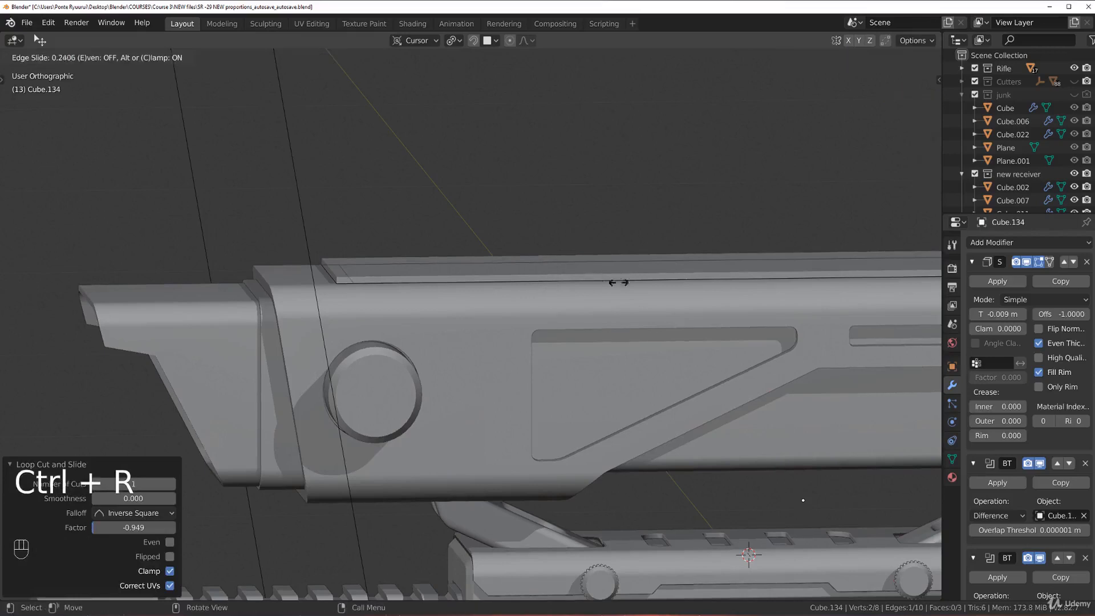
{"action": "right_click", "coordinate": [511, 291]}
{"action": "middle_click_drag", "start_coordinate": [511, 291], "coordinate": [374, 268], "text": "shift"}
{"action": "key", "text": "g"}
{"action": "key", "text": "g"}
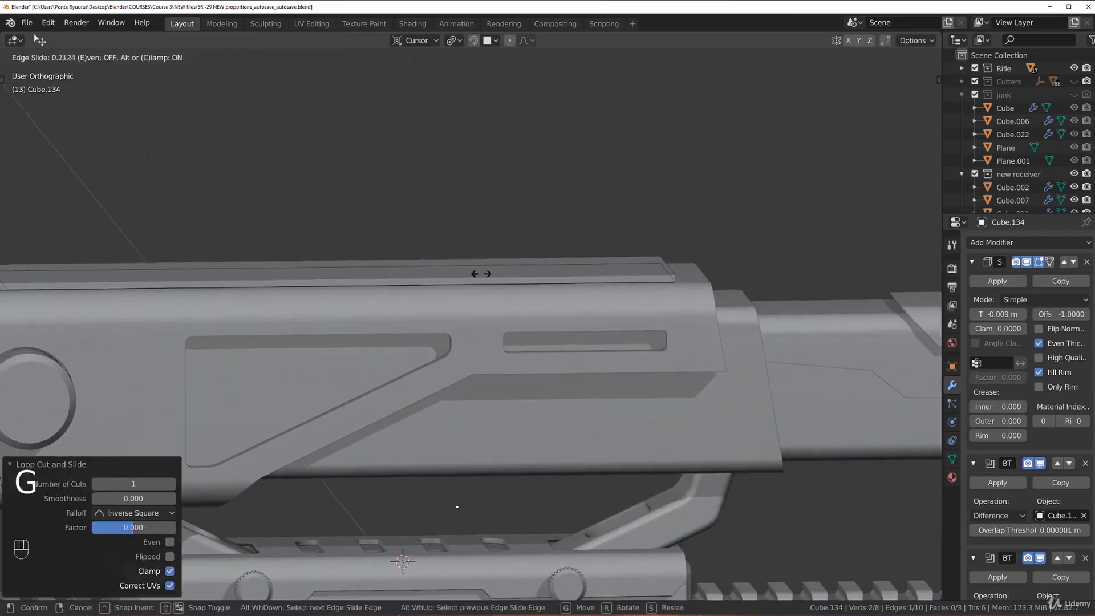
{"action": "left_click", "coordinate": [728, 287]}
Extrude the plate's front end edge about 0.01 m outward and slightly down in front view, and isolate the plate in local view.
{"action": "middle_click_drag", "start_coordinate": [86, 291], "coordinate": [434, 286], "text": "shift"}
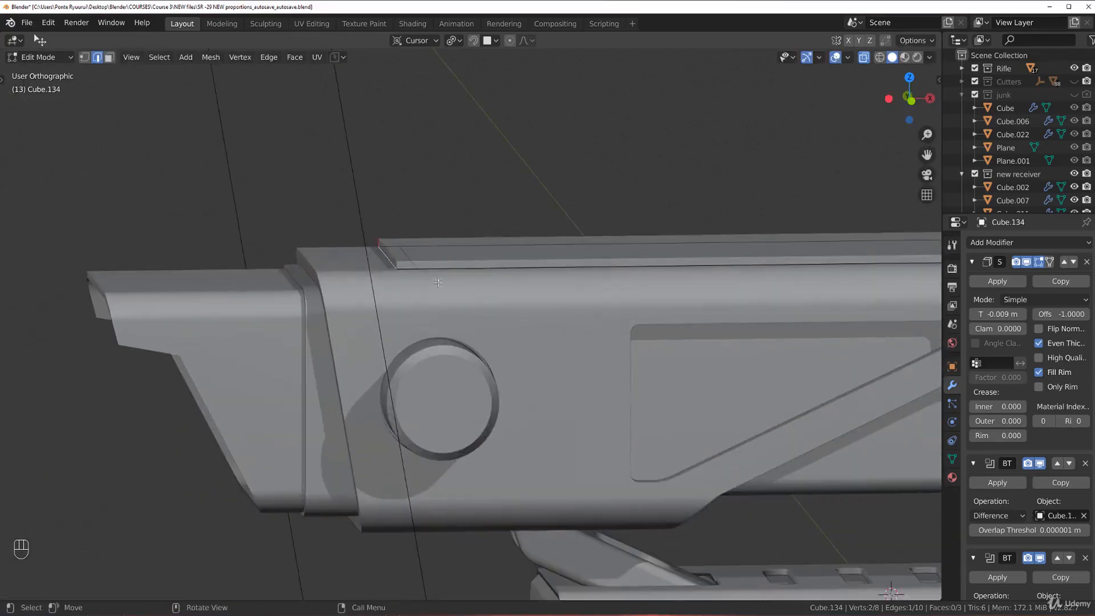
{"action": "key", "text": "KP_1"}
{"action": "scroll", "coordinate": [448, 232], "scroll_direction": "up", "scroll_amount": 1}
{"action": "key", "text": "e"}
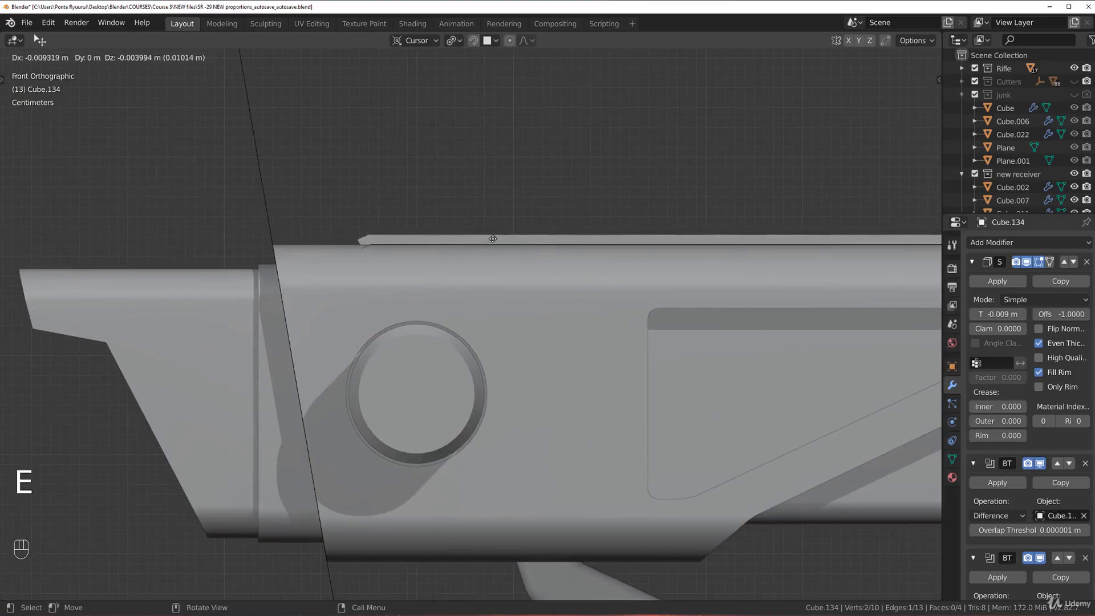
{"action": "left_click", "coordinate": [489, 240]}
{"action": "key", "text": "KP_Divide"}
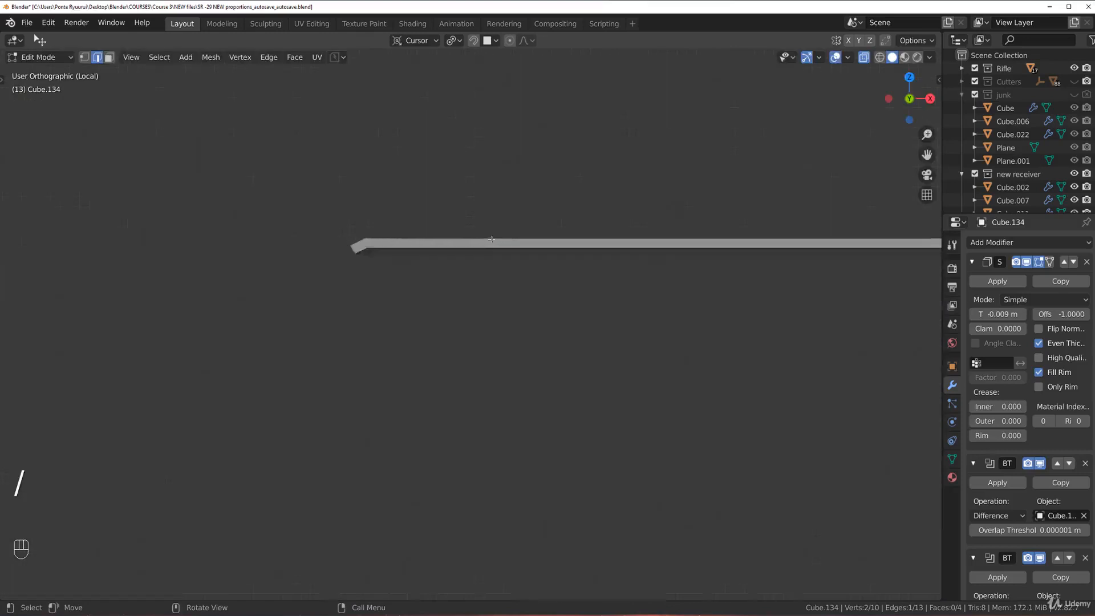
{"action": "scroll", "coordinate": [410, 246], "scroll_direction": "up", "scroll_amount": 4}
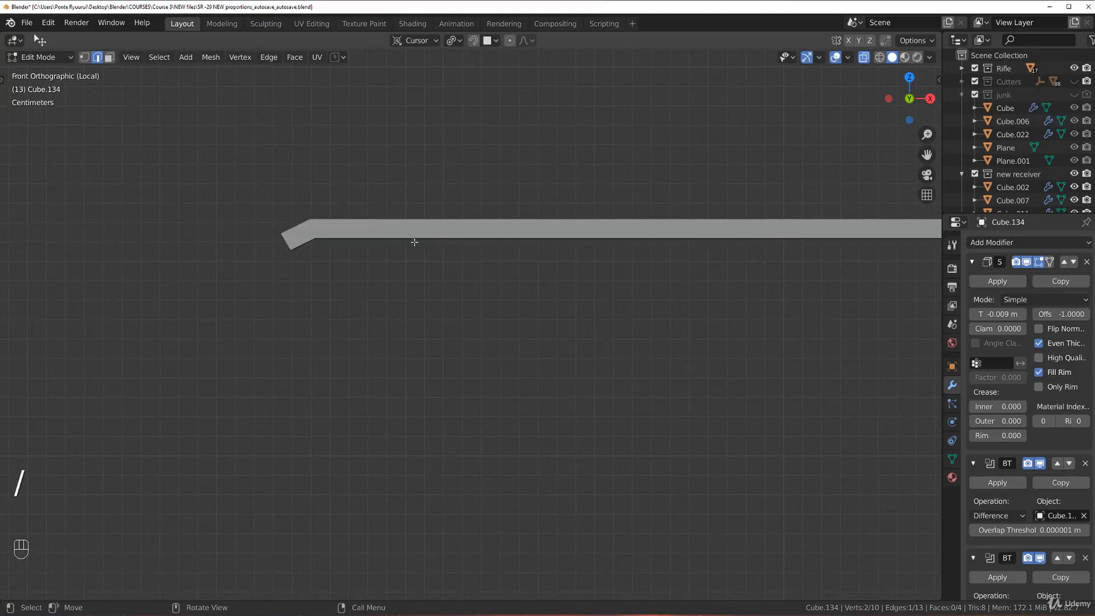
Extrude the front end edge twice more, by -0.00882 m X and -0.0167 m Z, and by -0.0113 m straight along Z.
{"action": "key", "text": "e"}
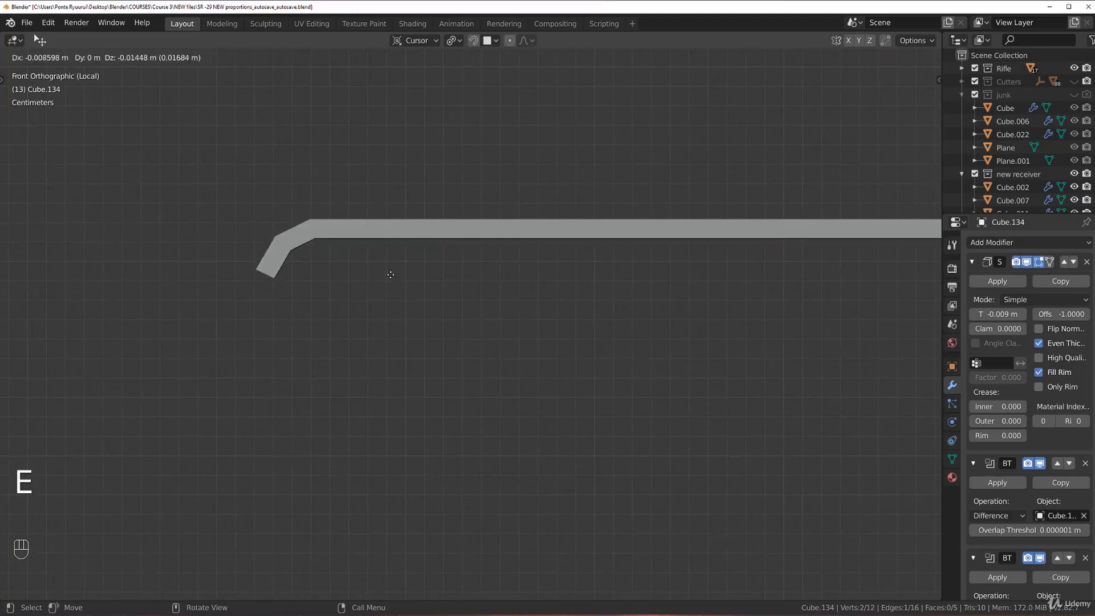
{"action": "left_click", "coordinate": [393, 278]}
{"action": "key", "text": "e"}
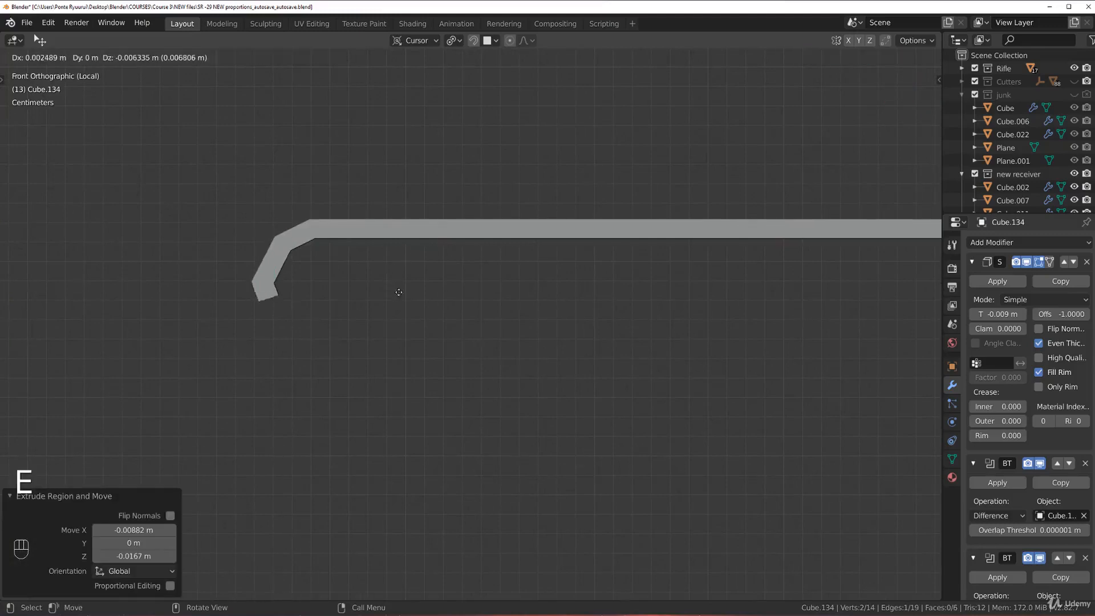
{"action": "key", "text": "z"}
{"action": "left_click", "coordinate": [395, 295]}
{"action": "scroll", "coordinate": [464, 298], "scroll_direction": "down", "scroll_amount": 3}
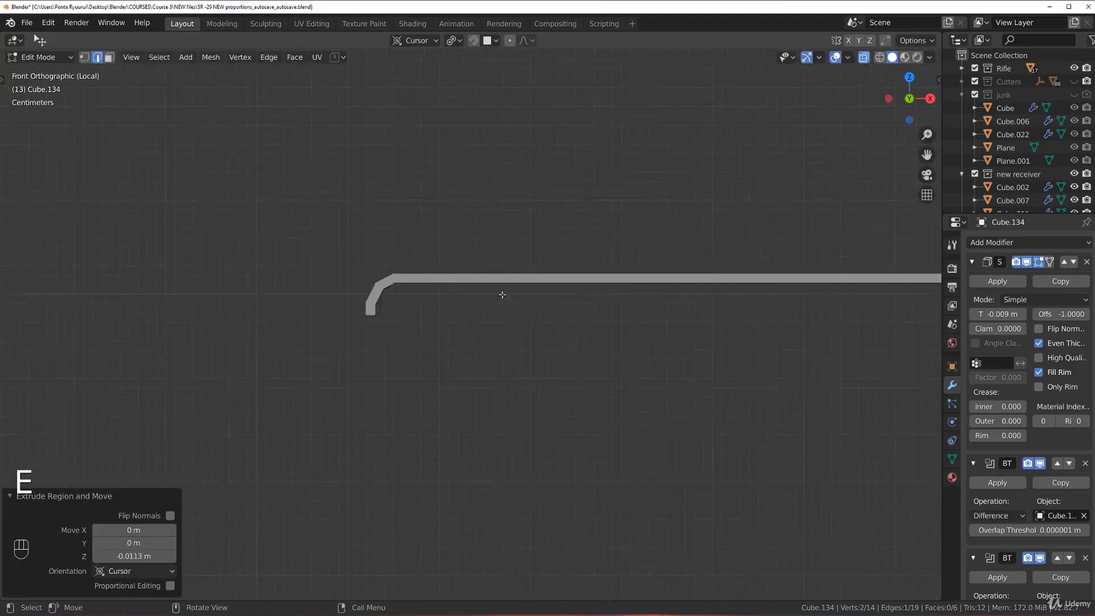
Extrude the plate's opposite end edge three times in front view to form a matching downward bend.
{"action": "key", "text": "KP_Decimal"}
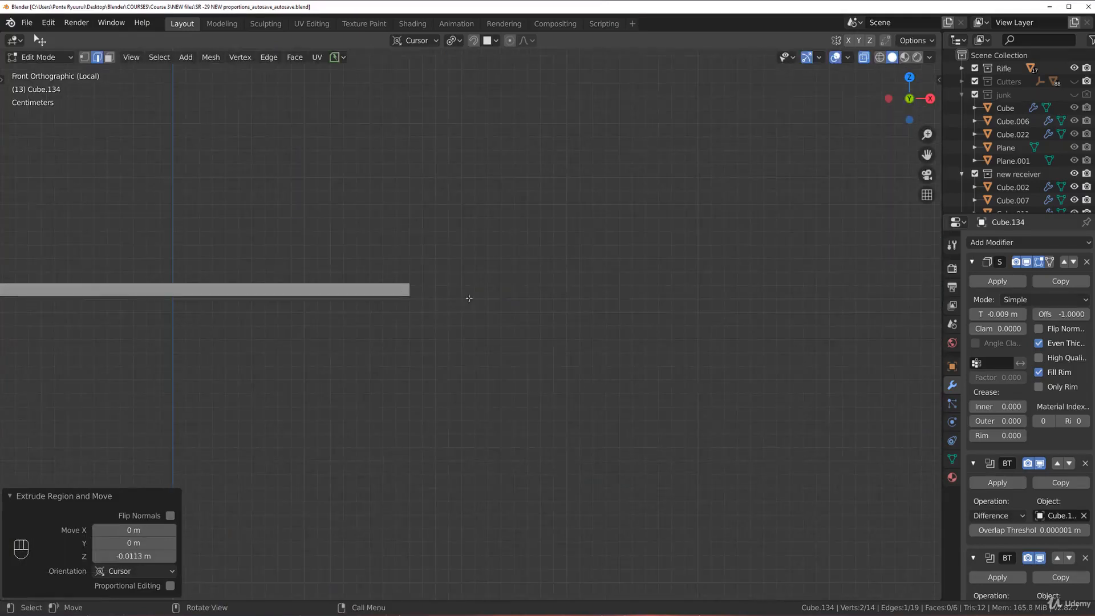
{"action": "middle_click_drag", "start_coordinate": [430, 299], "coordinate": [404, 310]}
{"action": "key", "text": "grave"}
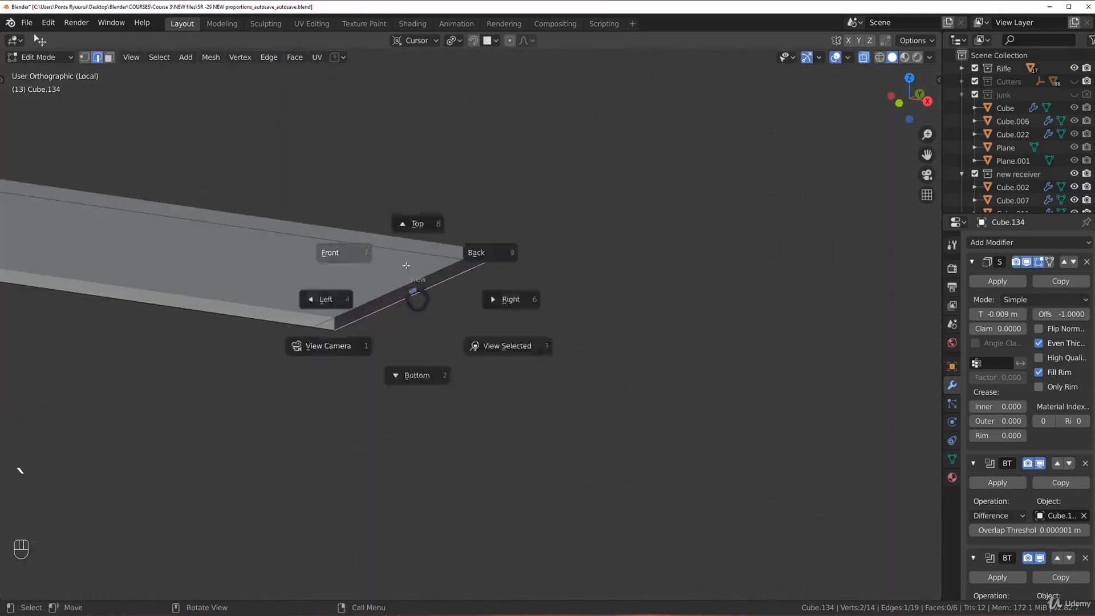
{"action": "left_click", "coordinate": [465, 286]}
{"action": "scroll", "coordinate": [465, 286], "scroll_direction": "up", "scroll_amount": 2}
{"action": "key", "text": "e"}
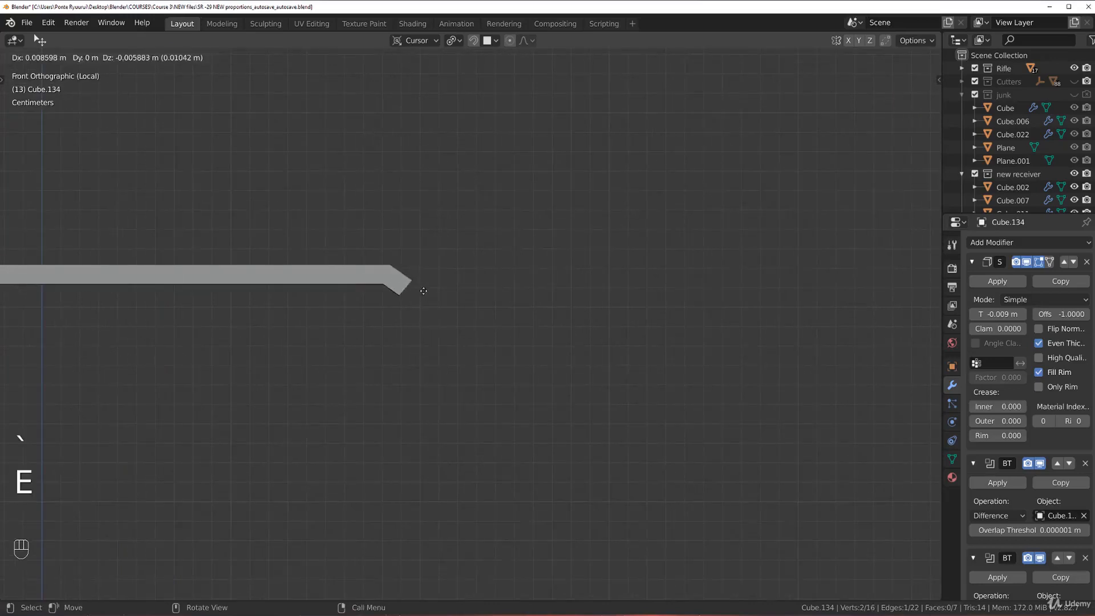
{"action": "left_click", "coordinate": [429, 294]}
{"action": "key", "text": "e"}
{"action": "left_click", "coordinate": [437, 319]}
{"action": "key", "text": "e"}
{"action": "left_click", "coordinate": [435, 341]}
Return to Object Mode, leave local view and inspect how the plate's bent ends sink into the scope body.
{"action": "key", "text": "Tab"}
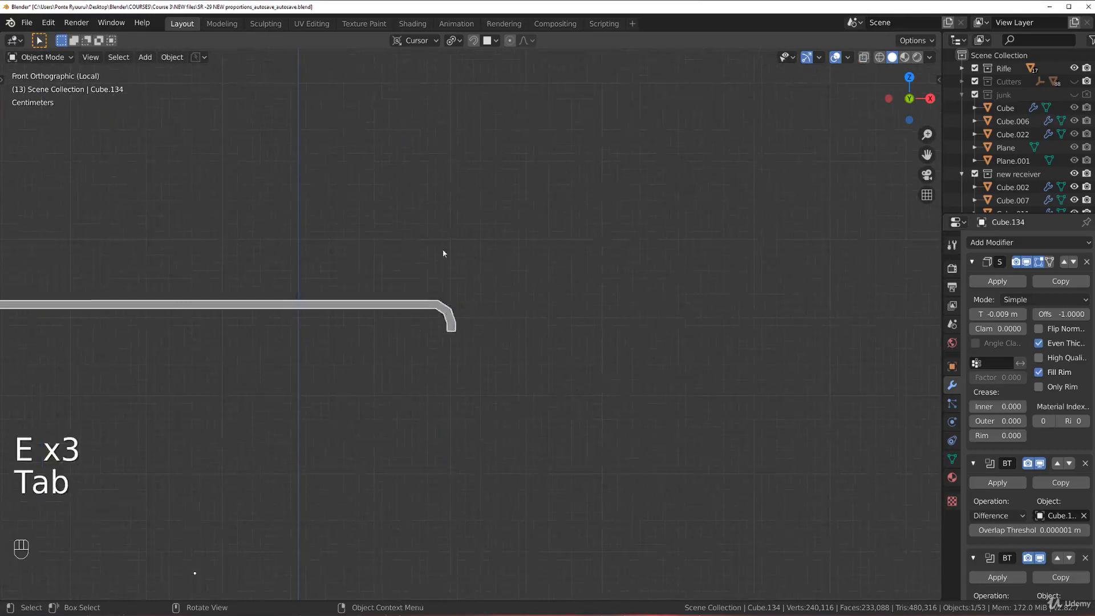
{"action": "key", "text": "slash"}
{"action": "scroll", "coordinate": [398, 215], "scroll_direction": "down", "scroll_amount": 3}
{"action": "middle_click_drag", "start_coordinate": [419, 214], "coordinate": [505, 246]}
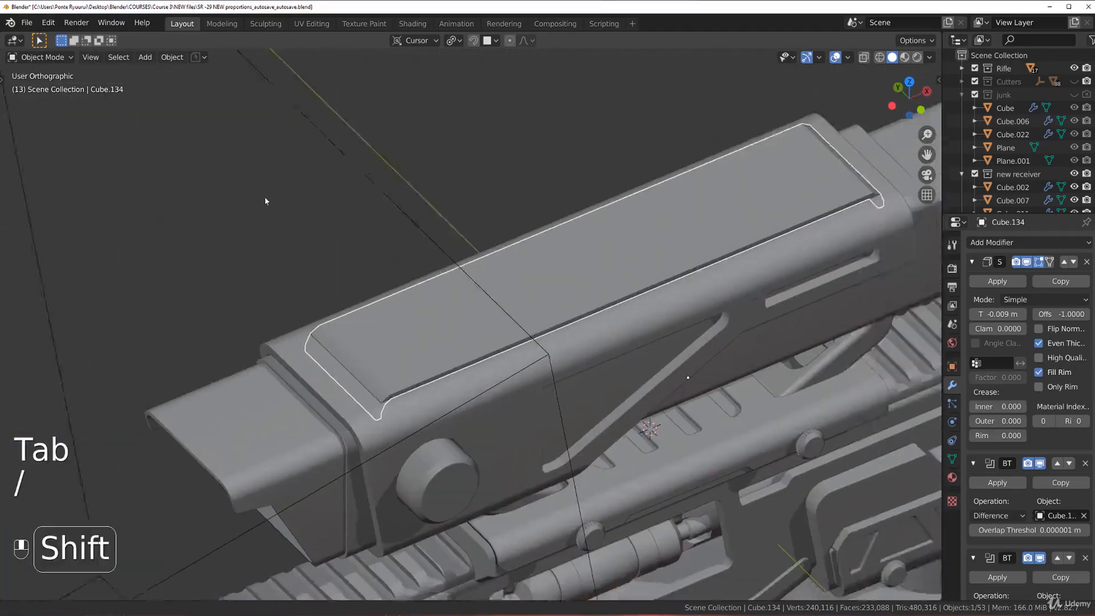
{"action": "scroll", "coordinate": [265, 188], "scroll_direction": "up", "scroll_amount": 2}
{"action": "key", "text": "Tab"}
{"action": "key", "text": "Tab"}
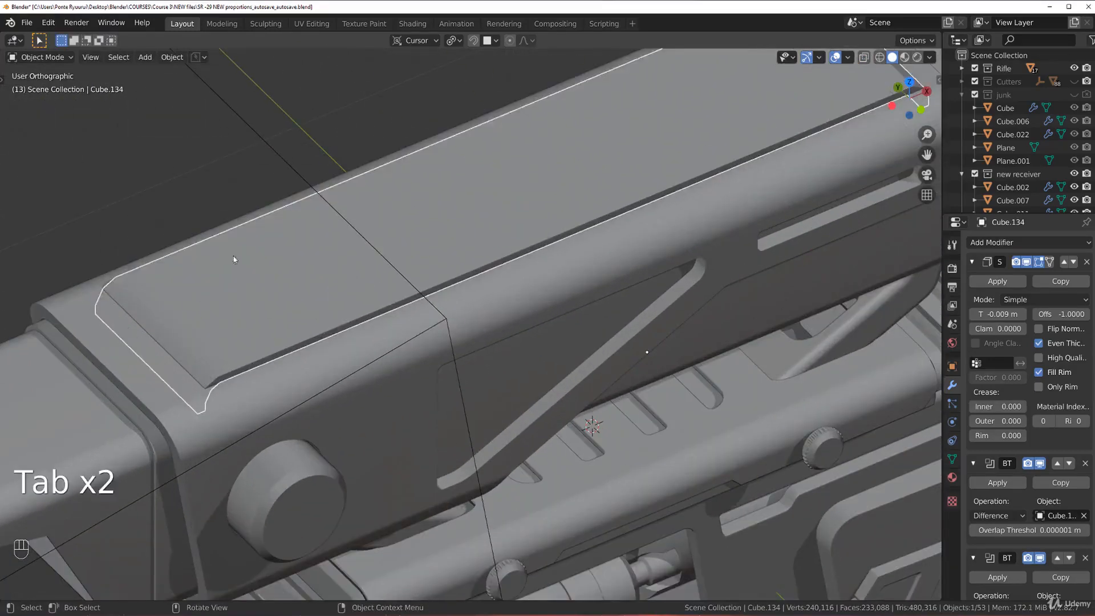
{"action": "scroll", "coordinate": [233, 255], "scroll_direction": "up", "scroll_amount": 4}
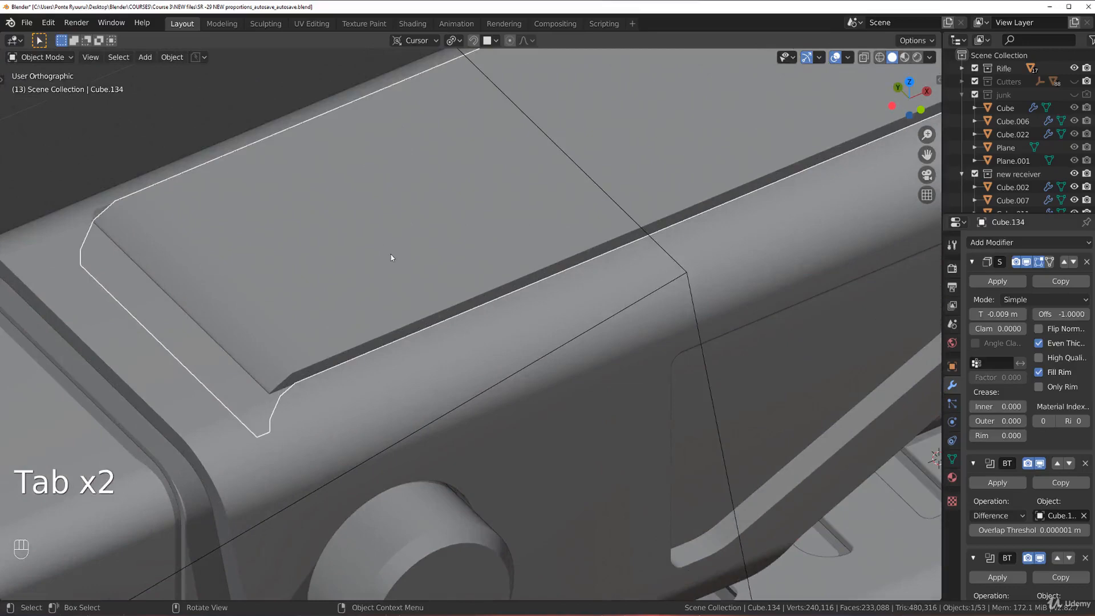
Isolate the plate and bevel the three bend edges at its front end by about 0.0047 m with 3 segments.
{"action": "key", "text": "Tab"}
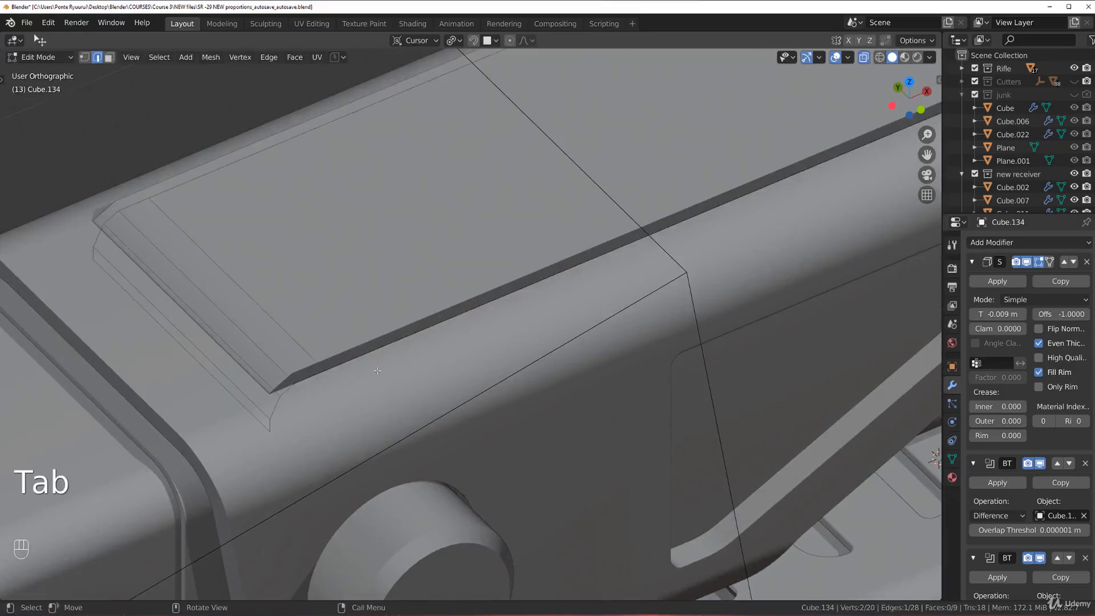
{"action": "middle_click_drag", "start_coordinate": [323, 352], "coordinate": [334, 380]}
{"action": "key", "text": "slash"}
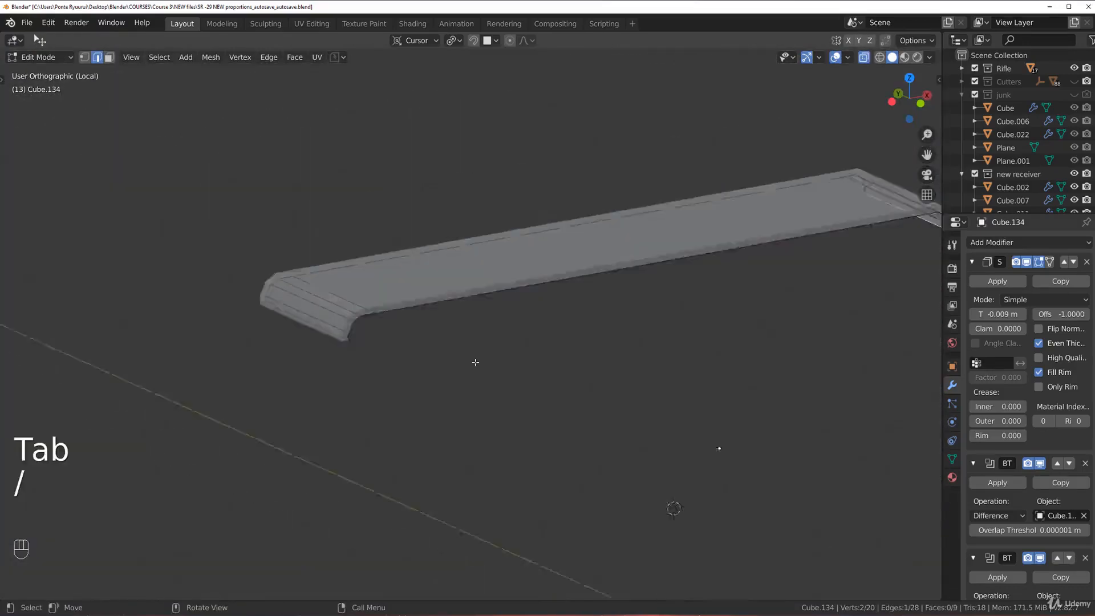
{"action": "scroll", "coordinate": [334, 380], "scroll_direction": "up", "scroll_amount": 6}
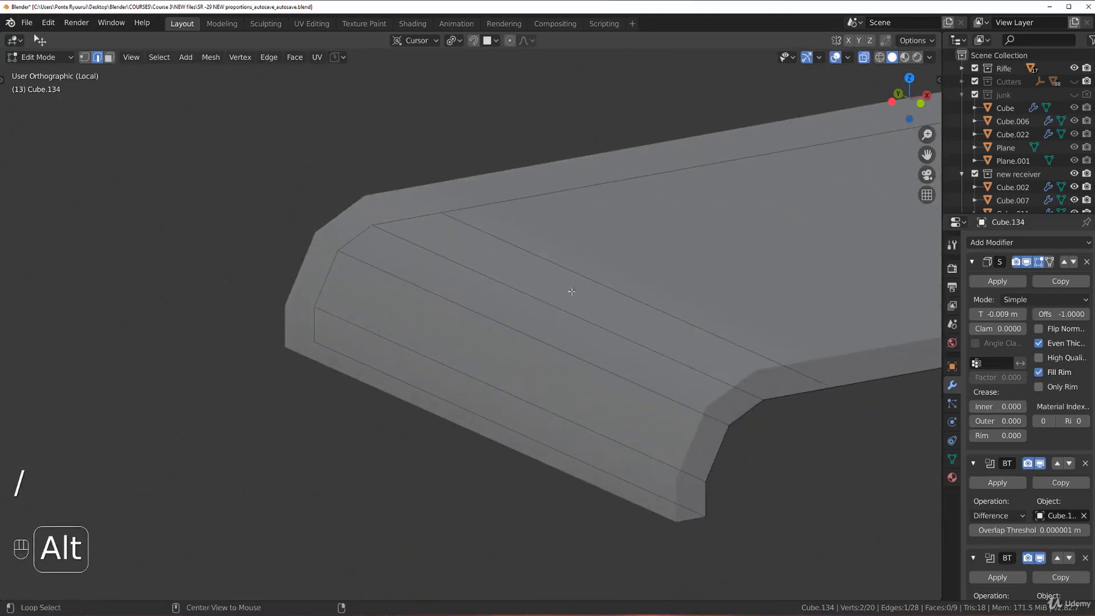
{"action": "middle_click_drag", "start_coordinate": [571, 310], "coordinate": [576, 322]}
{"action": "left_click", "coordinate": [546, 345], "text": "shift"}
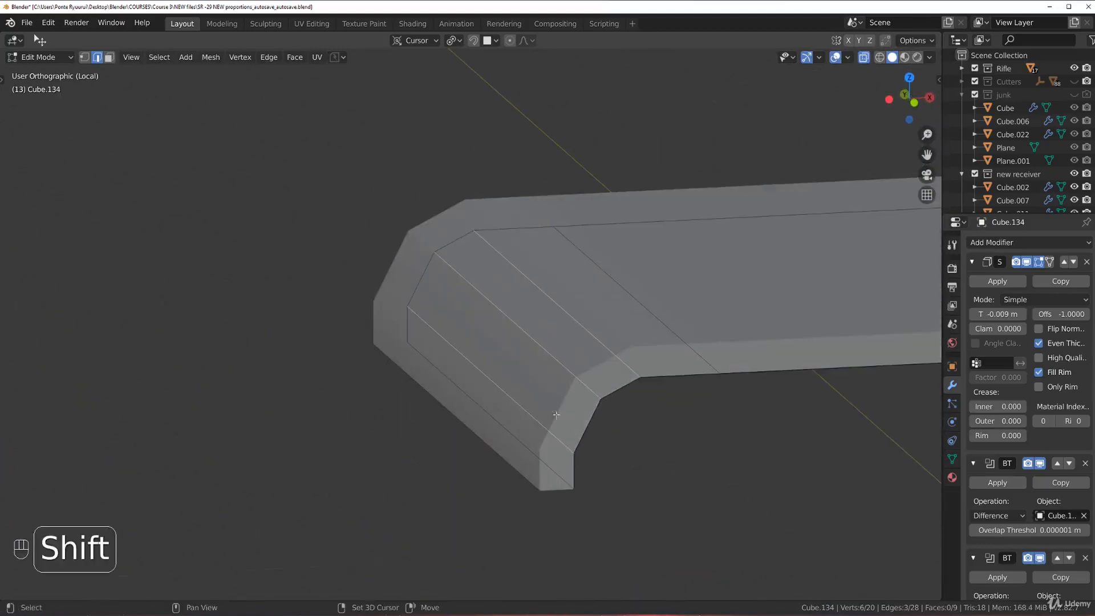
{"action": "key", "text": "ctrl+b"}
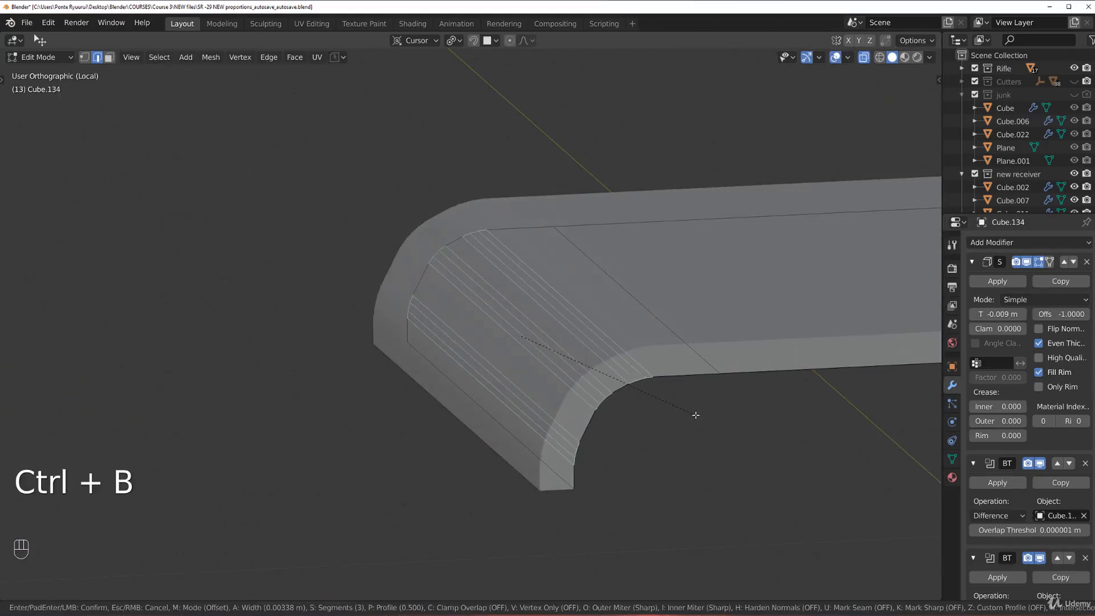
{"action": "left_click", "coordinate": [702, 411]}
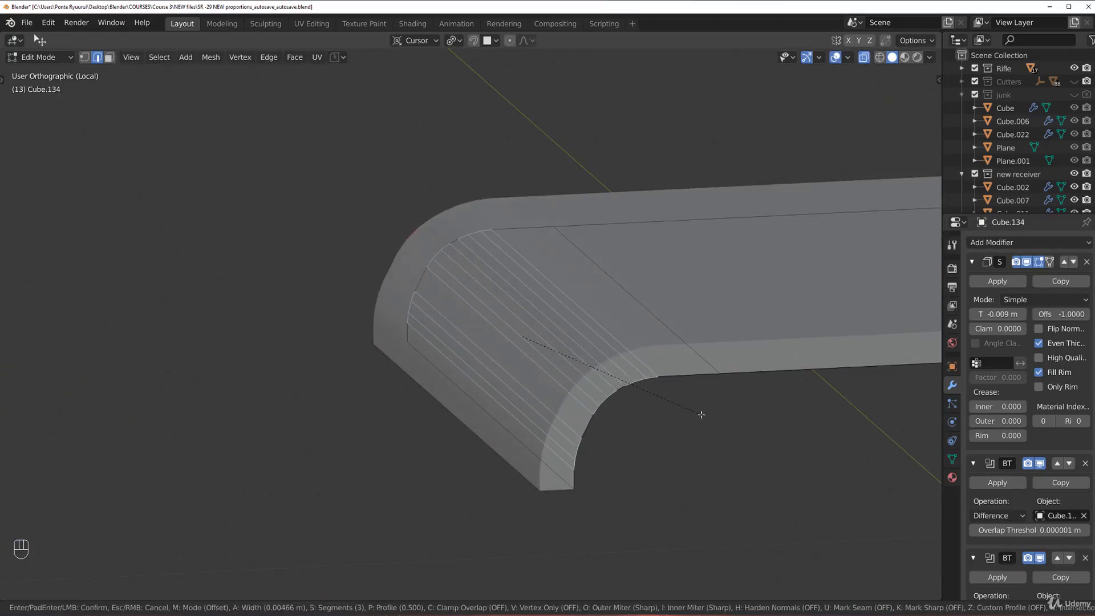
Bevel the three bend edges at the plate's opposite end by about 0.00432 m with 3 segments.
{"action": "key", "text": "Tab"}
{"action": "middle_click_drag", "start_coordinate": [674, 317], "coordinate": [252, 298], "text": "shift"}
{"action": "scroll", "coordinate": [469, 299], "scroll_direction": "up", "scroll_amount": 2}
{"action": "key", "text": "Tab"}
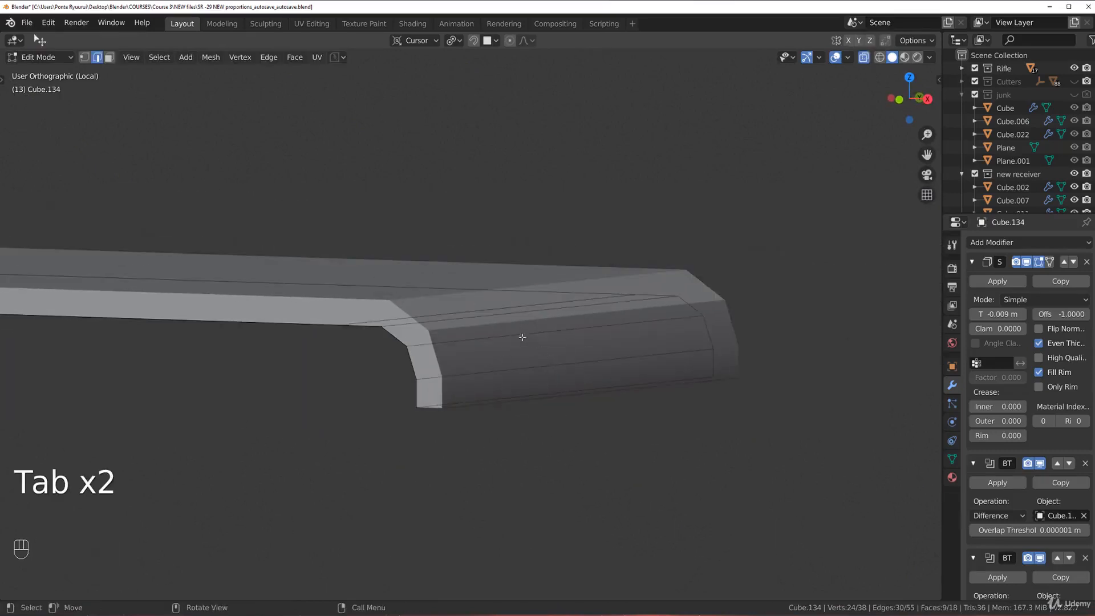
{"action": "left_click", "coordinate": [474, 319], "text": "shift"}
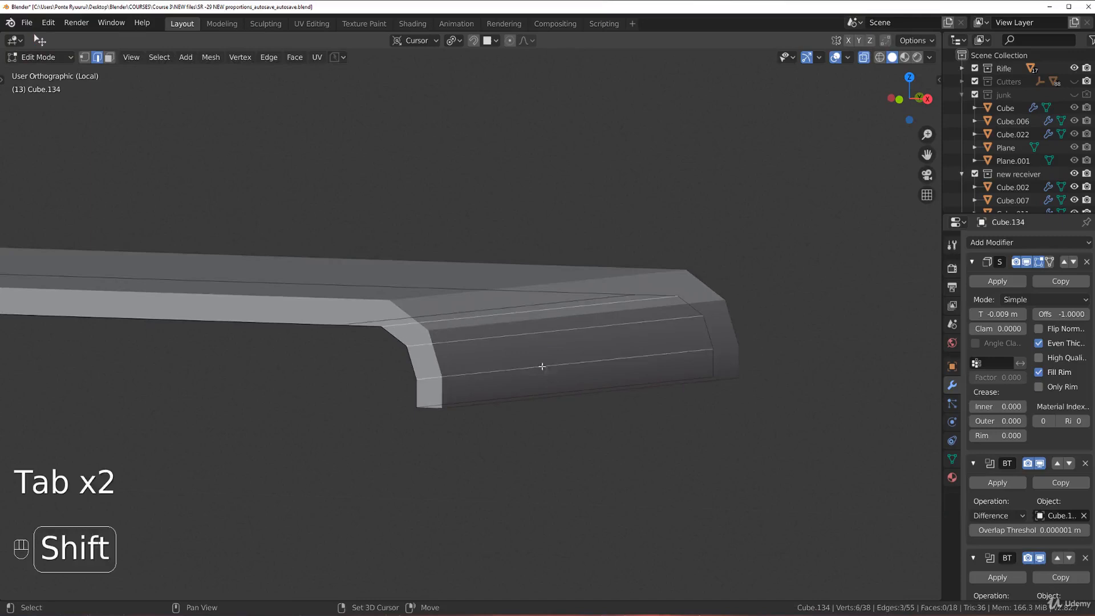
{"action": "key", "text": "ctrl+b"}
{"action": "scroll", "coordinate": [665, 378], "scroll_direction": "up", "scroll_amount": 8}
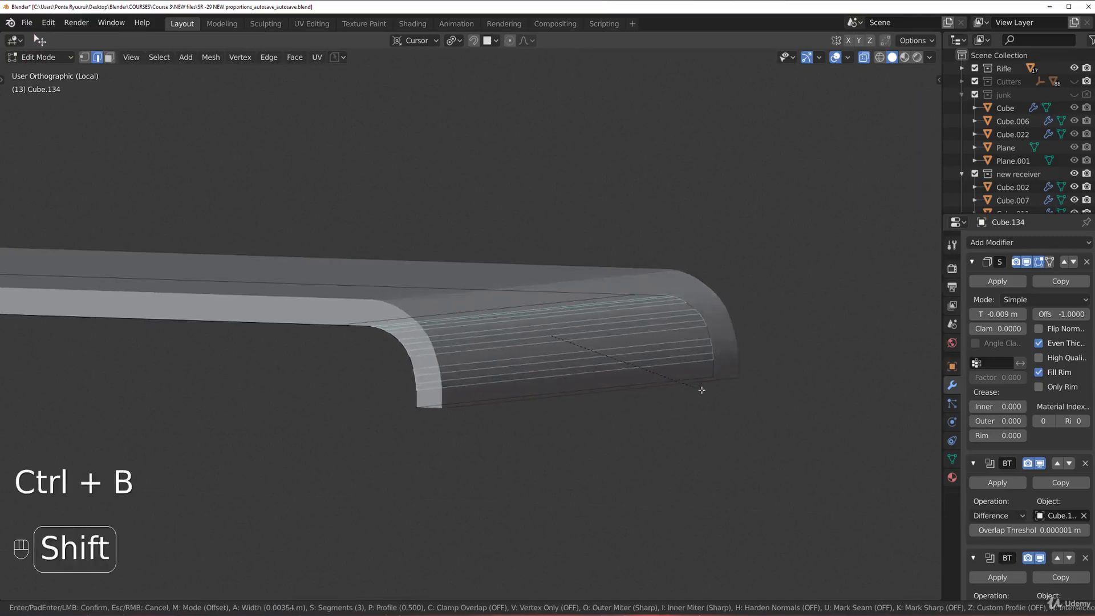
{"action": "left_click", "coordinate": [712, 394]}
{"action": "key", "text": "Tab"}
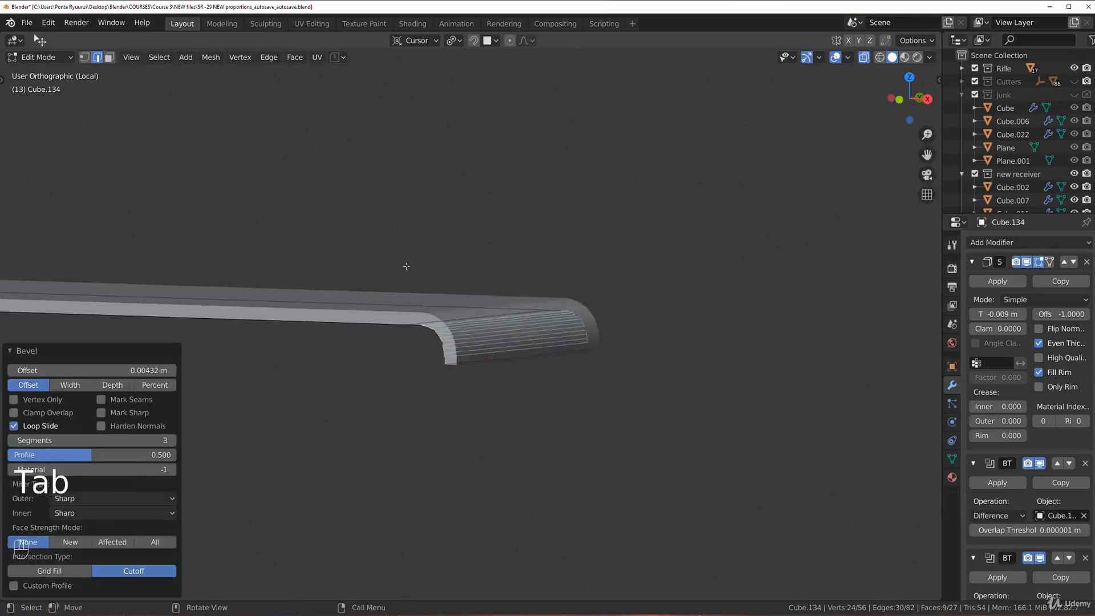
Leave local view, deselect the plate and examine it on top of the scope.
{"action": "key", "text": "grave"}
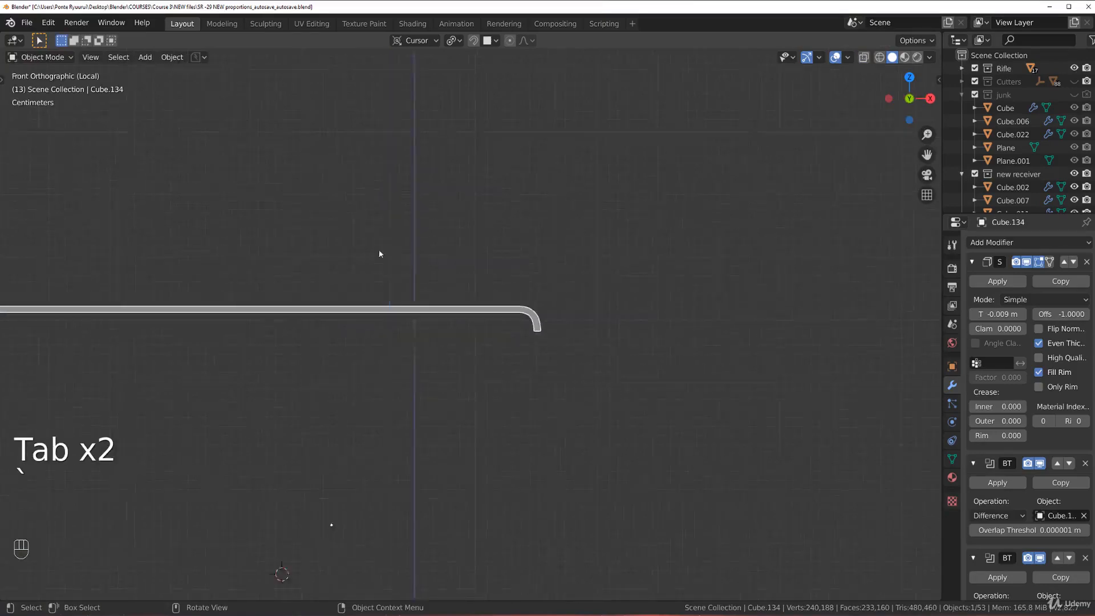
{"action": "key", "text": "slash"}
{"action": "scroll", "coordinate": [363, 272], "scroll_direction": "down", "scroll_amount": 6}
{"action": "middle_click_drag", "start_coordinate": [492, 172], "coordinate": [559, 139]}
{"action": "left_click", "coordinate": [559, 142]}
{"action": "middle_click_drag", "start_coordinate": [570, 224], "coordinate": [502, 231]}
{"action": "scroll", "coordinate": [514, 200], "scroll_direction": "up", "scroll_amount": 3}
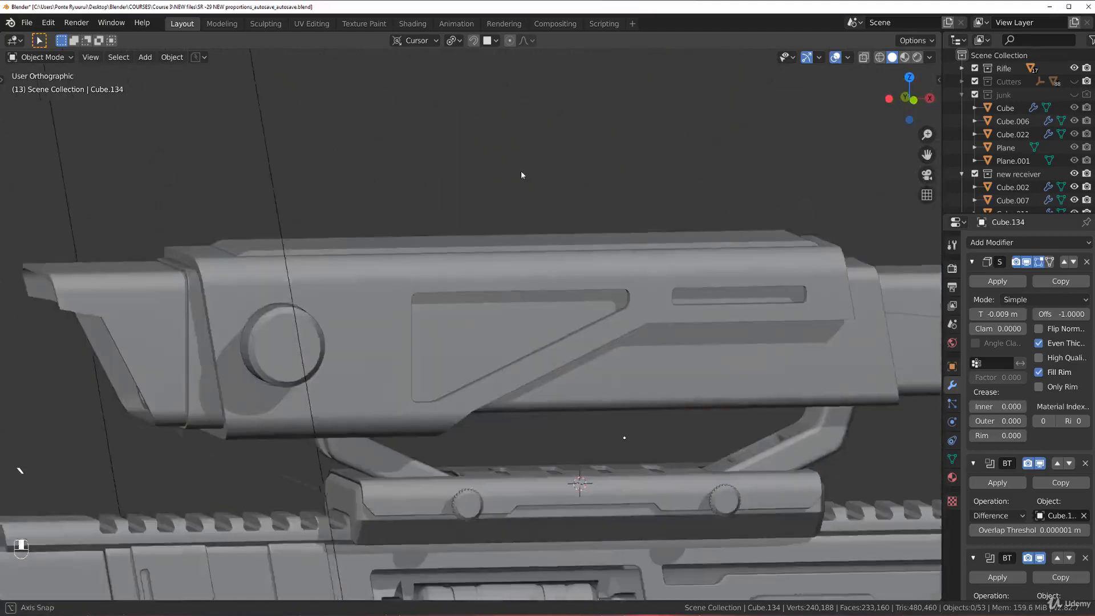
Select the scope's top plate and raise it about 0.0014 m along Z.
{"action": "key", "text": "KP_5"}
{"action": "middle_click_drag", "start_coordinate": [483, 173], "coordinate": [481, 293]}
{"action": "left_click", "coordinate": [484, 305]}
{"action": "key", "text": "g"}
{"action": "key", "text": "z"}
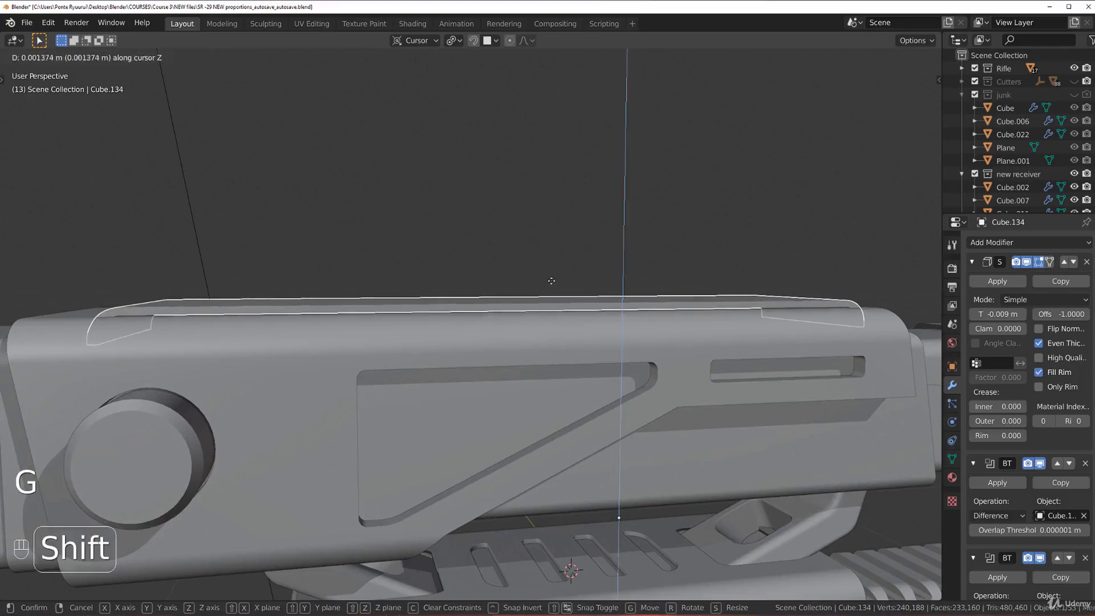
{"action": "left_click", "coordinate": [552, 278]}
{"action": "scroll", "coordinate": [514, 218], "scroll_direction": "down", "scroll_amount": 8}
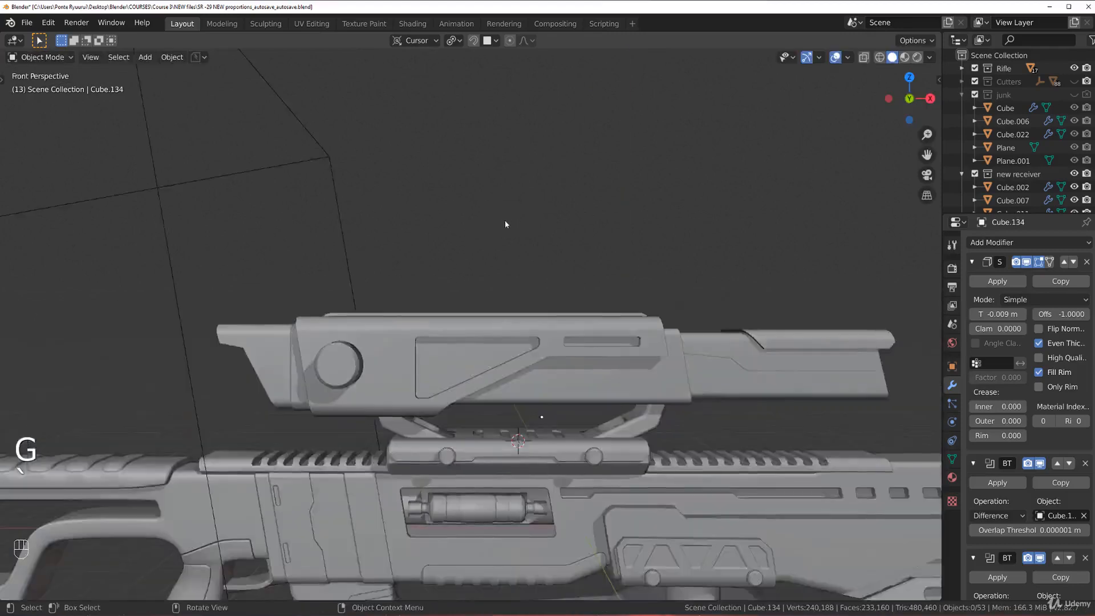
Examine the raised plate on the scope in front and top orthographic views.
{"action": "key", "text": "KP_5"}
{"action": "scroll", "coordinate": [525, 320], "scroll_direction": "up", "scroll_amount": 5}
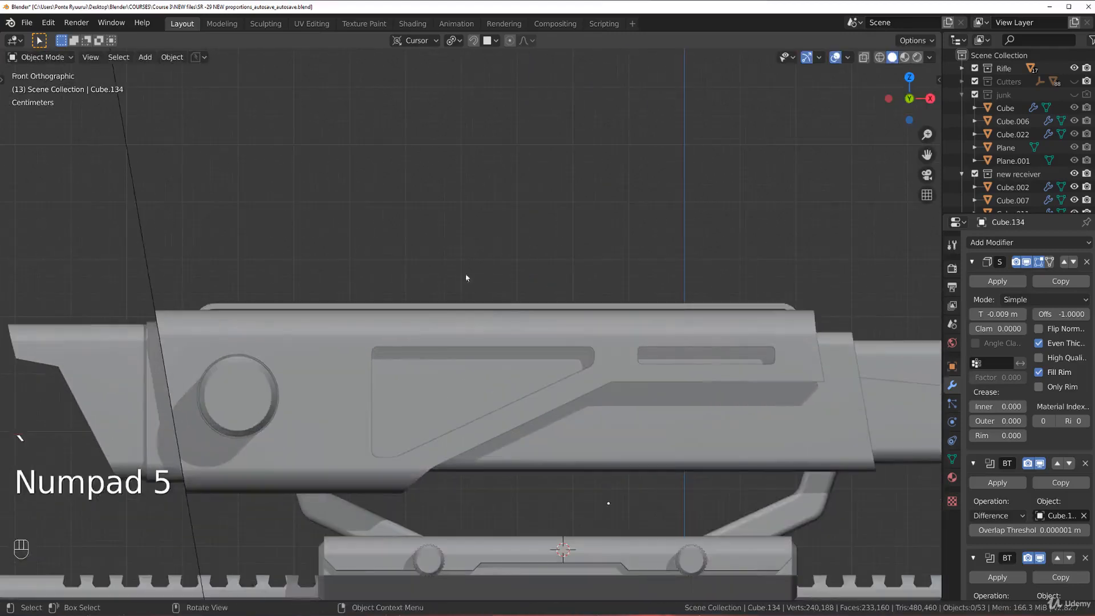
{"action": "middle_click_drag", "start_coordinate": [424, 268], "coordinate": [318, 228]}
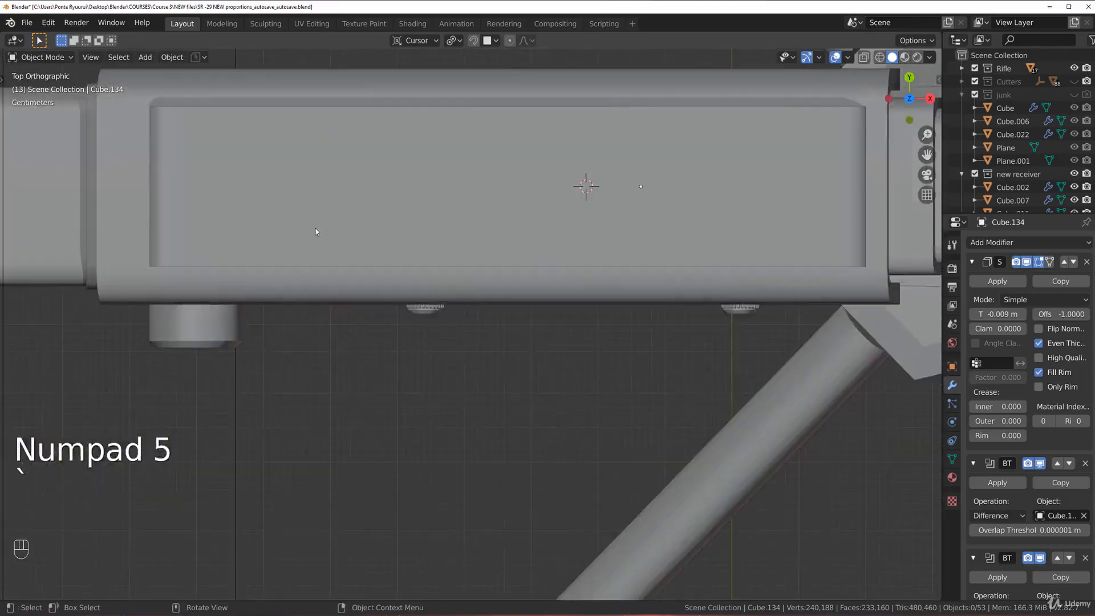
{"action": "scroll", "coordinate": [503, 292], "scroll_direction": "up", "scroll_amount": 2}
{"action": "key", "text": "KP_5"}
{"action": "key", "text": "KP_5"}
{"action": "key", "text": "KP_5"}
{"action": "key", "text": "KP_5"}
{"action": "key", "text": "KP_5"}
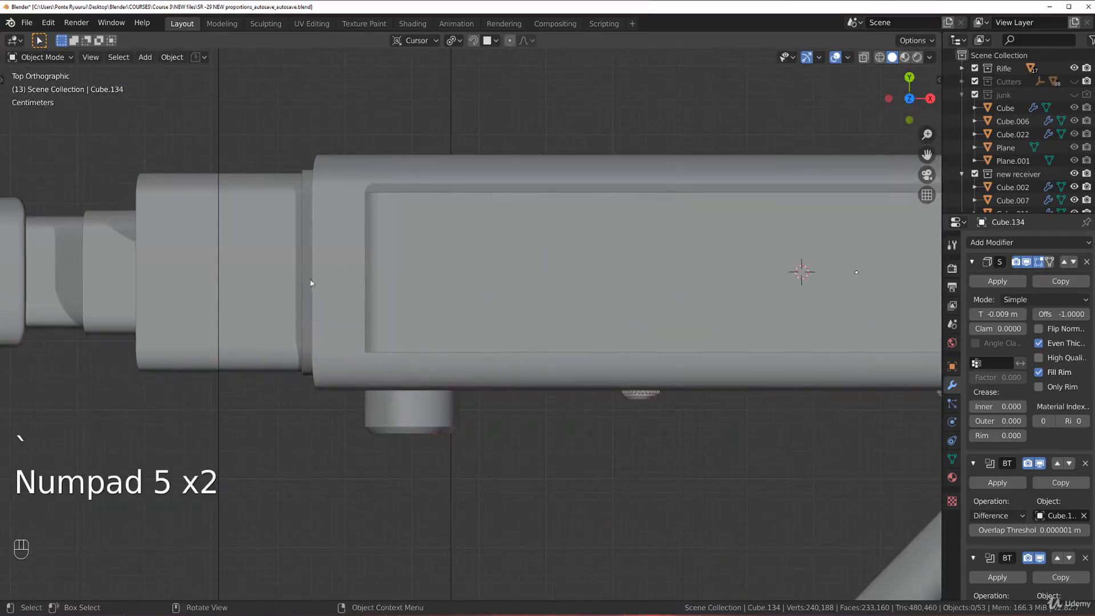
{"action": "scroll", "coordinate": [365, 295], "scroll_direction": "down", "scroll_amount": 4}
{"action": "scroll", "coordinate": [354, 291], "scroll_direction": "up", "scroll_amount": 3}
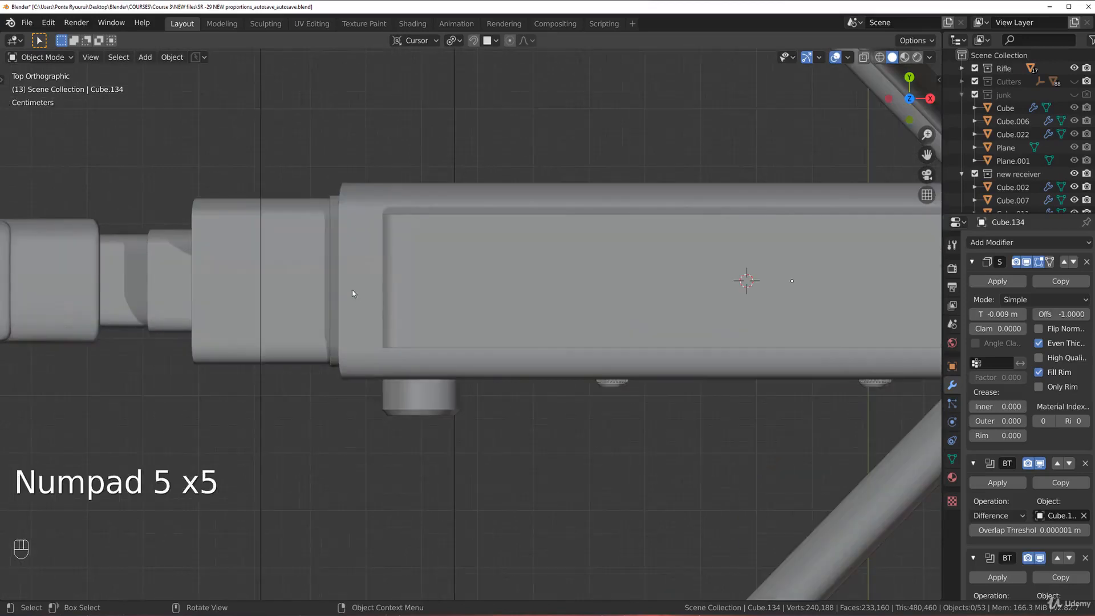
Add a cube, shrink it, and place it over the plate end beside the side cylinder.
{"action": "left_click", "coordinate": [359, 290], "text": "shift"}
{"action": "key", "text": "shift+a"}
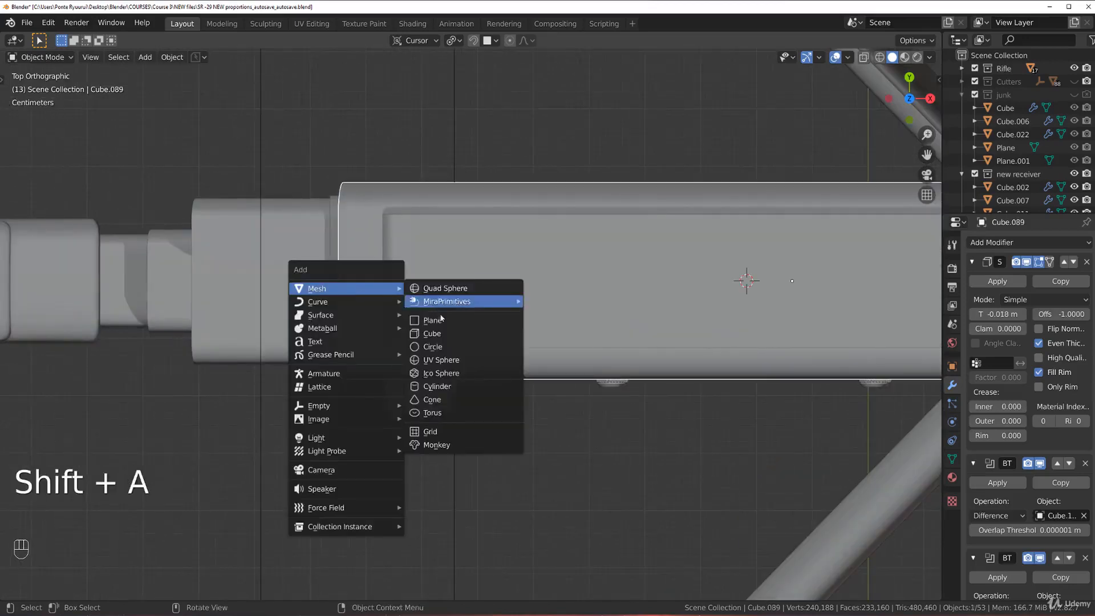
{"action": "left_click", "coordinate": [446, 329]}
{"action": "key", "text": "s"}
{"action": "left_click", "coordinate": [726, 304]}
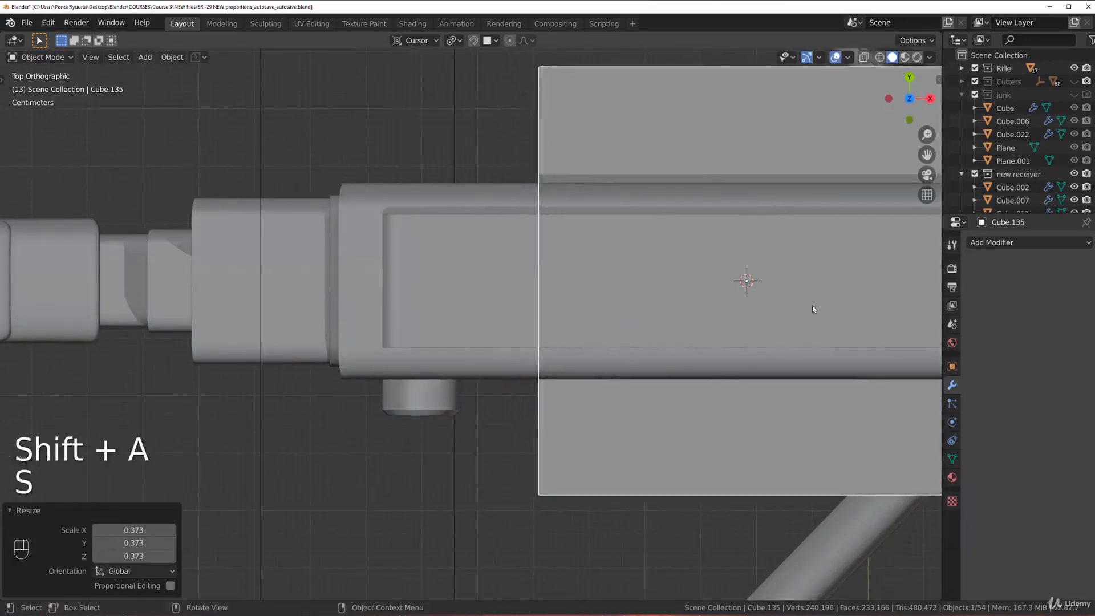
{"action": "key", "text": "g"}
{"action": "left_click", "coordinate": [458, 299]}
{"action": "key", "text": "s"}
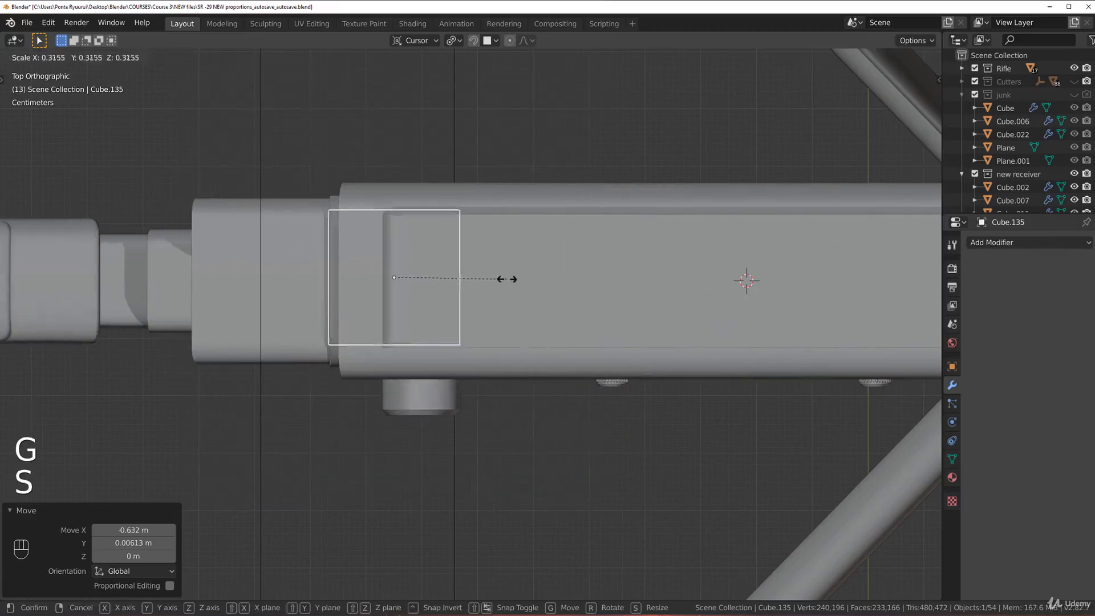
{"action": "left_click", "coordinate": [451, 278]}
Stretch the cube along Y across the scope's width and scale it to 0.445 along X into a narrow bar.
{"action": "key", "text": "s"}
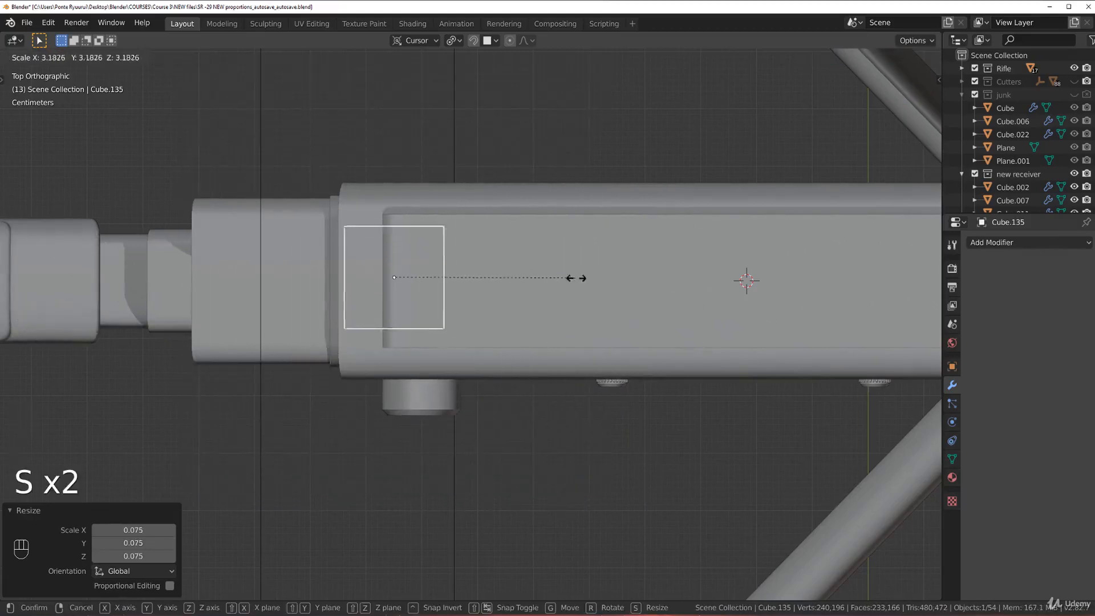
{"action": "key", "text": "y"}
{"action": "key", "text": "y"}
{"action": "left_click", "coordinate": [701, 282]}
{"action": "key", "text": "s"}
{"action": "key", "text": "x"}
{"action": "key", "text": "x"}
{"action": "left_click", "coordinate": [584, 282]}
Raise the bar 0.5 m along Z, then lower it 0.0676 m so it sinks into the scope's top.
{"action": "middle_click_drag", "start_coordinate": [585, 282], "coordinate": [549, 246]}
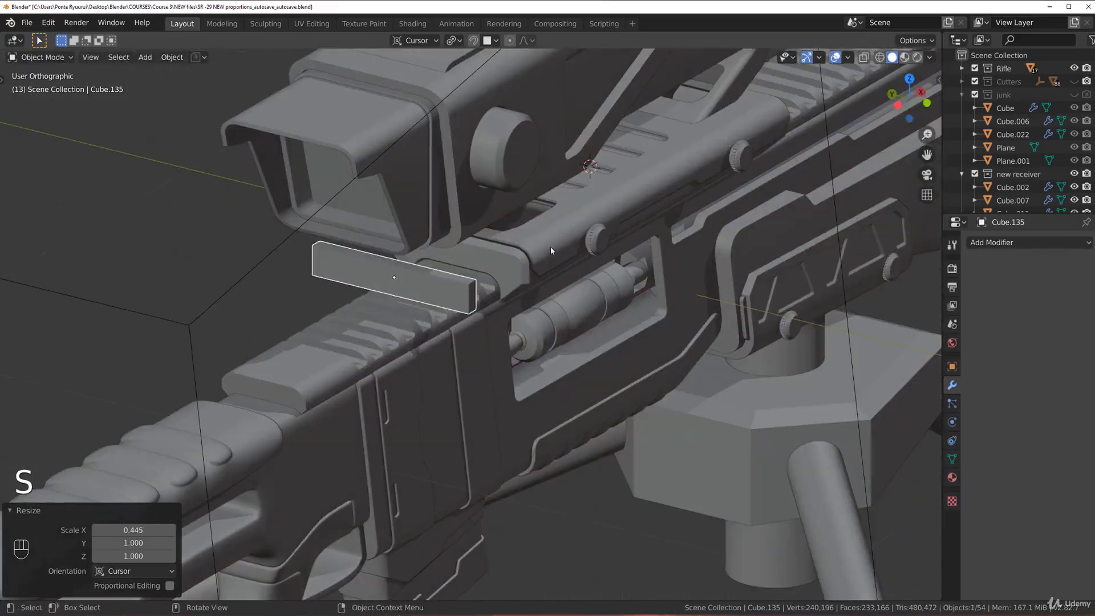
{"action": "key", "text": "g"}
{"action": "key", "text": "z"}
{"action": "key", "text": "z"}
{"action": "left_click", "coordinate": [624, 545]}
{"action": "middle_click_drag", "start_coordinate": [488, 338], "coordinate": [399, 573], "text": "shift"}
{"action": "scroll", "coordinate": [443, 465], "scroll_direction": "up", "scroll_amount": 2}
{"action": "middle_click_drag", "start_coordinate": [317, 337], "coordinate": [569, 359], "text": "shift"}
{"action": "key", "text": "g"}
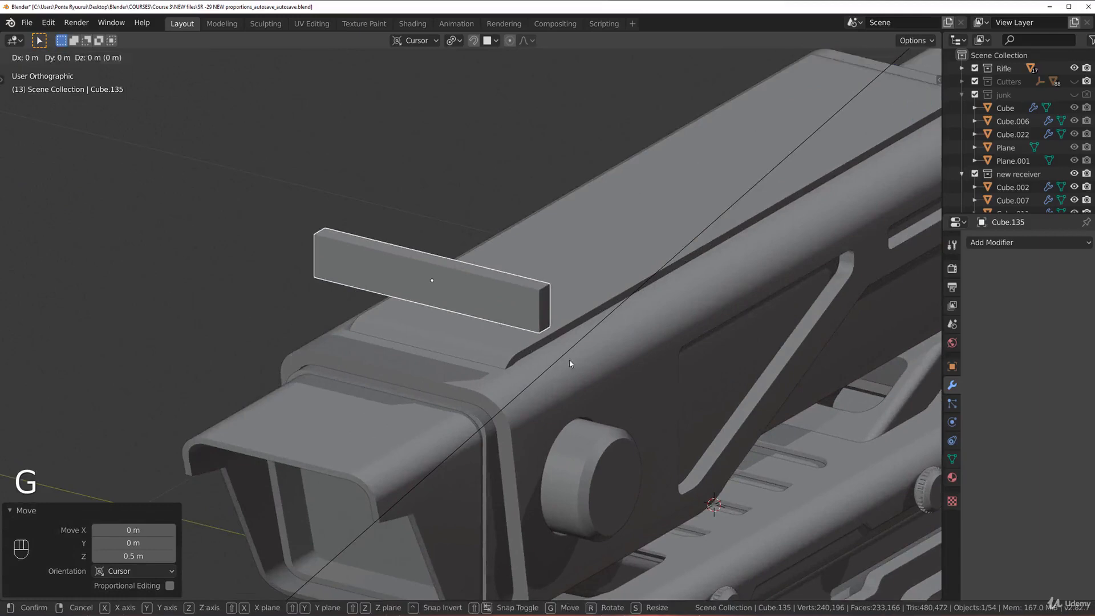
{"action": "key", "text": "z"}
{"action": "key", "text": "z"}
{"action": "left_click", "coordinate": [592, 413]}
In top view, move the bar -0.0161 m in X, scale it to 0.717 in Y, and center it on the plate about 0.004 m in -Y.
{"action": "key", "text": "grave"}
{"action": "key", "text": "grave"}
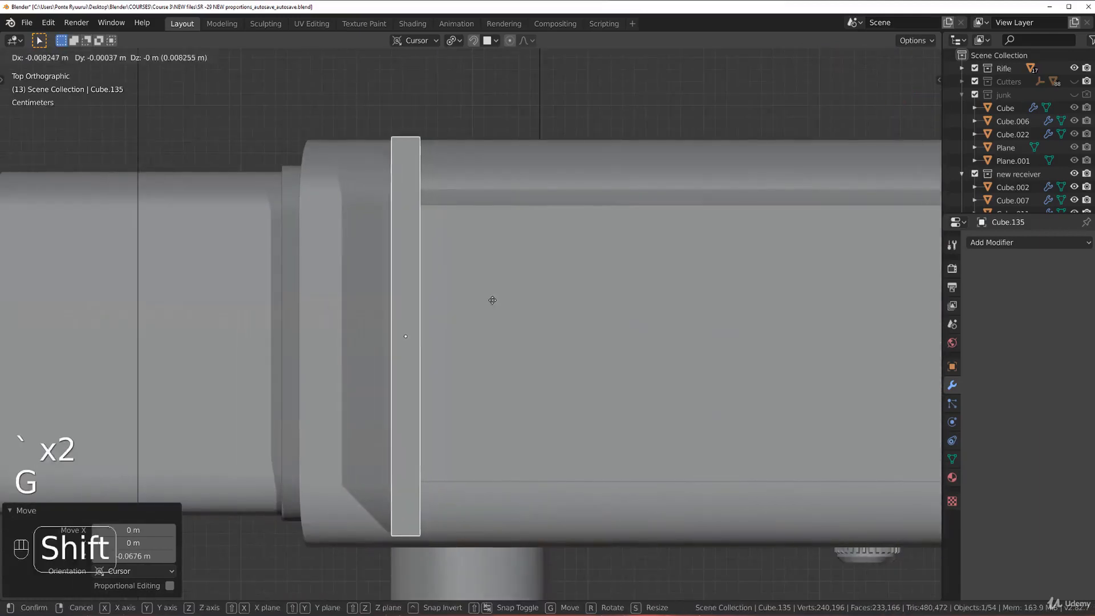
{"action": "left_click", "coordinate": [430, 300]}
{"action": "key", "text": "s"}
{"action": "key", "text": "y"}
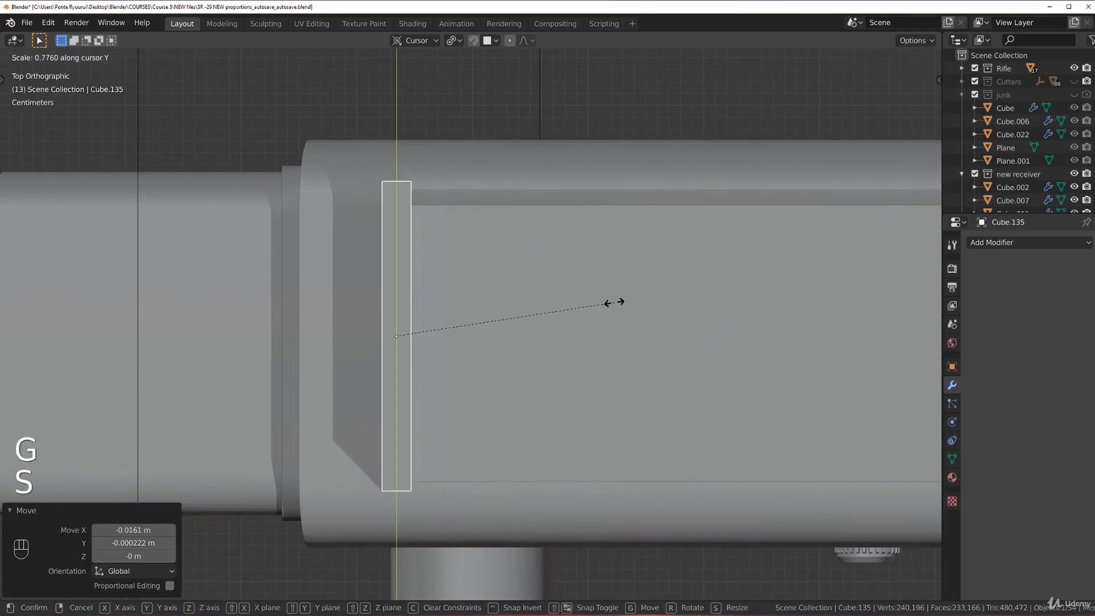
{"action": "left_click", "coordinate": [598, 303]}
{"action": "key", "text": "g"}
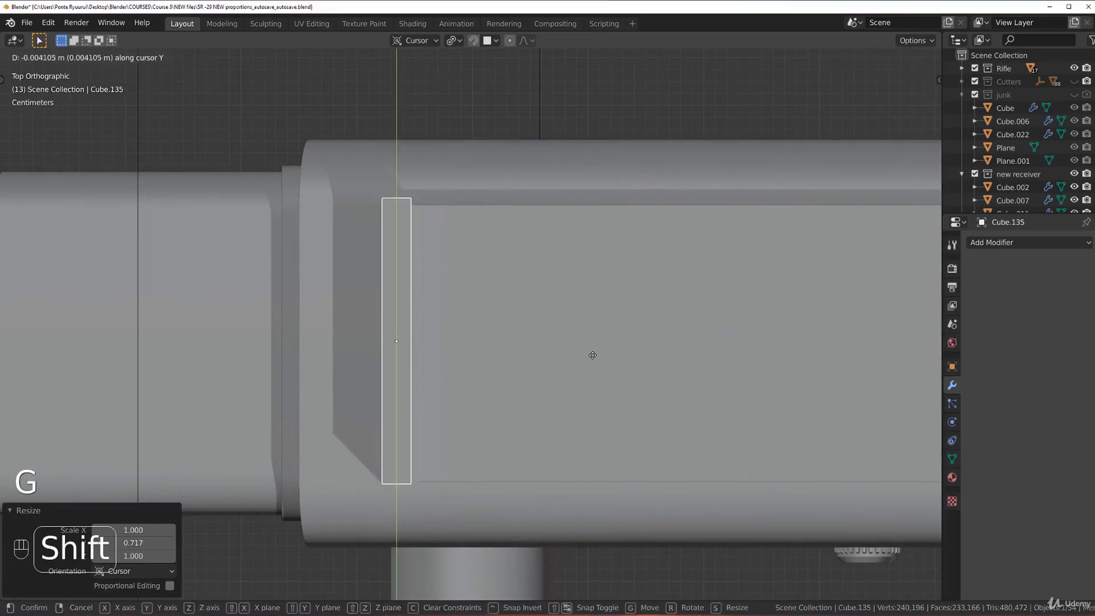
{"action": "left_click", "coordinate": [556, 315]}
Cut the bar out of the scope body with a Boolean difference and shift the cutter -0.00219 m along X.
{"action": "left_click", "coordinate": [490, 203], "text": "shift"}
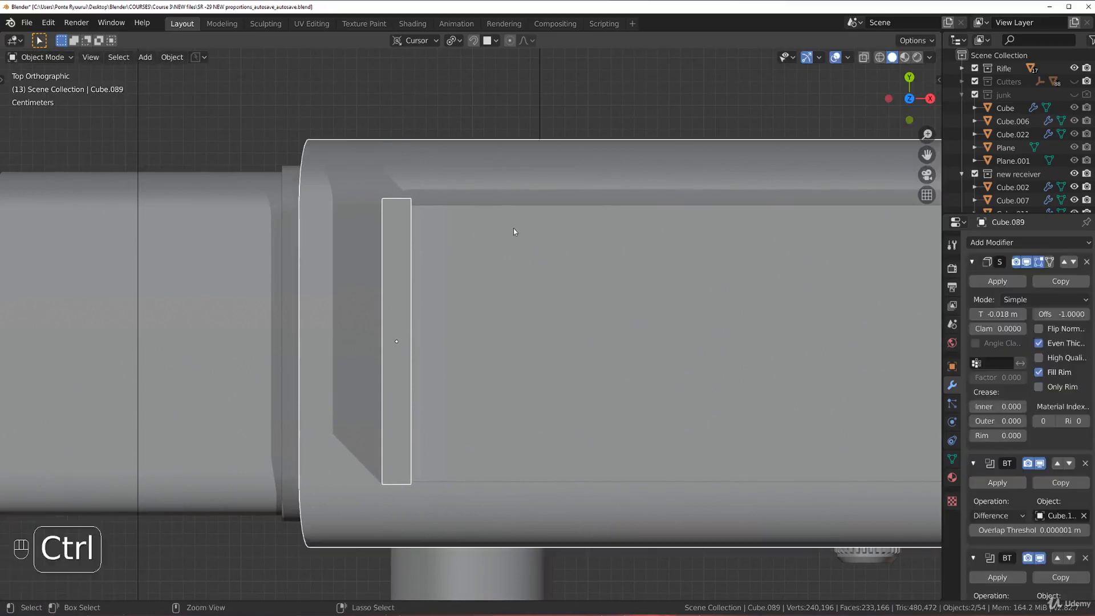
{"action": "key", "text": "ctrl+KP_Subtract"}
{"action": "middle_click_drag", "start_coordinate": [513, 229], "coordinate": [540, 248]}
{"action": "scroll", "coordinate": [471, 232], "scroll_direction": "up", "scroll_amount": 4}
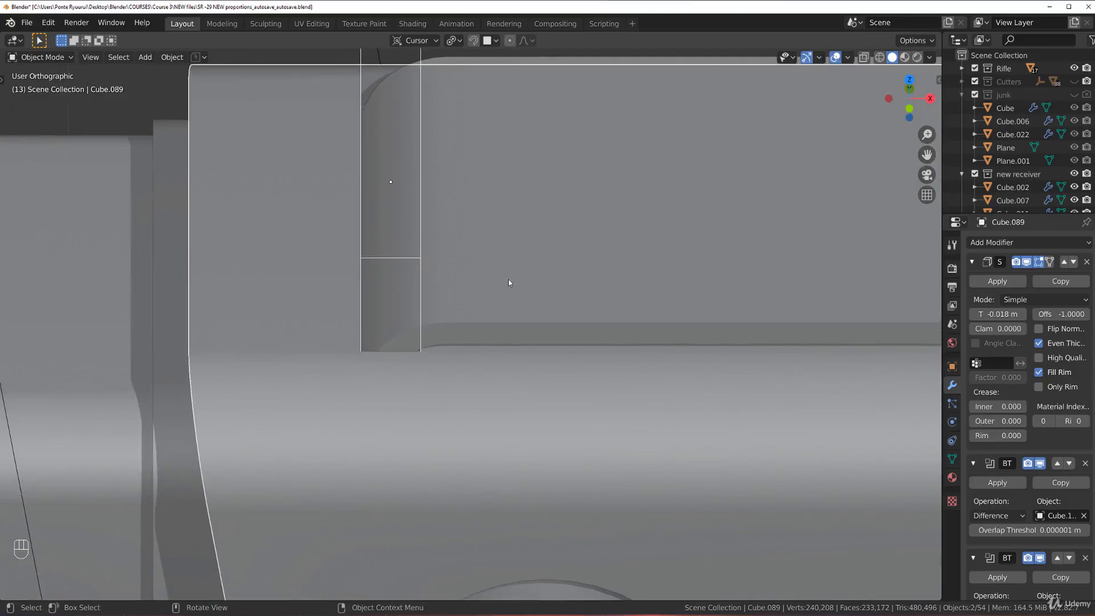
{"action": "key", "text": "g"}
{"action": "key", "text": "shift"}
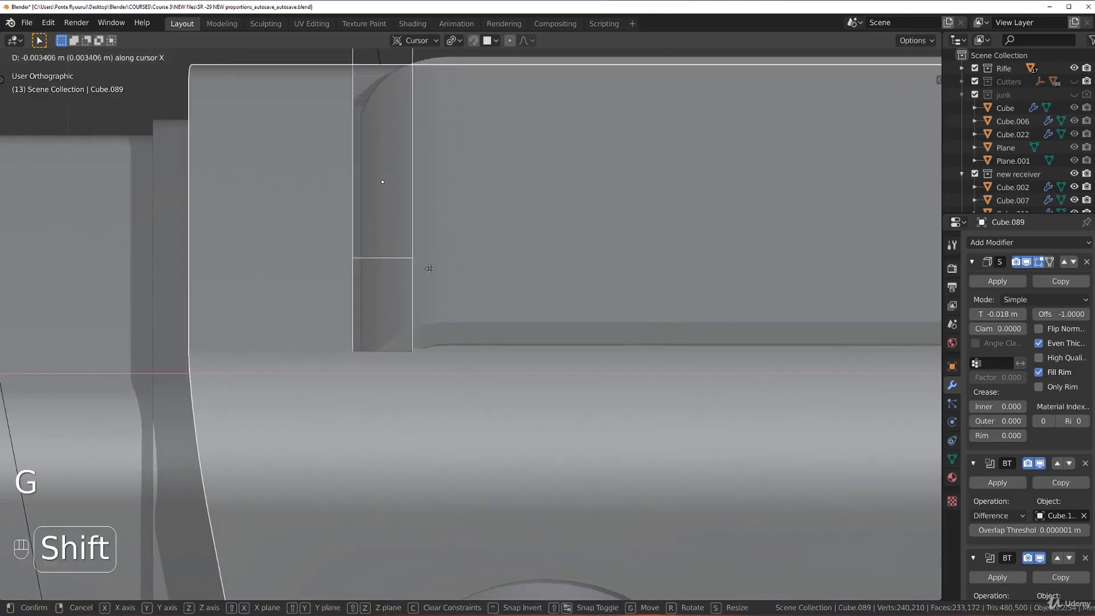
{"action": "left_click", "coordinate": [467, 272]}
{"action": "middle_click_drag", "start_coordinate": [467, 272], "coordinate": [535, 318]}
Select only the bar-shaped cutter and apply its object transform.
{"action": "key", "text": "Tab"}
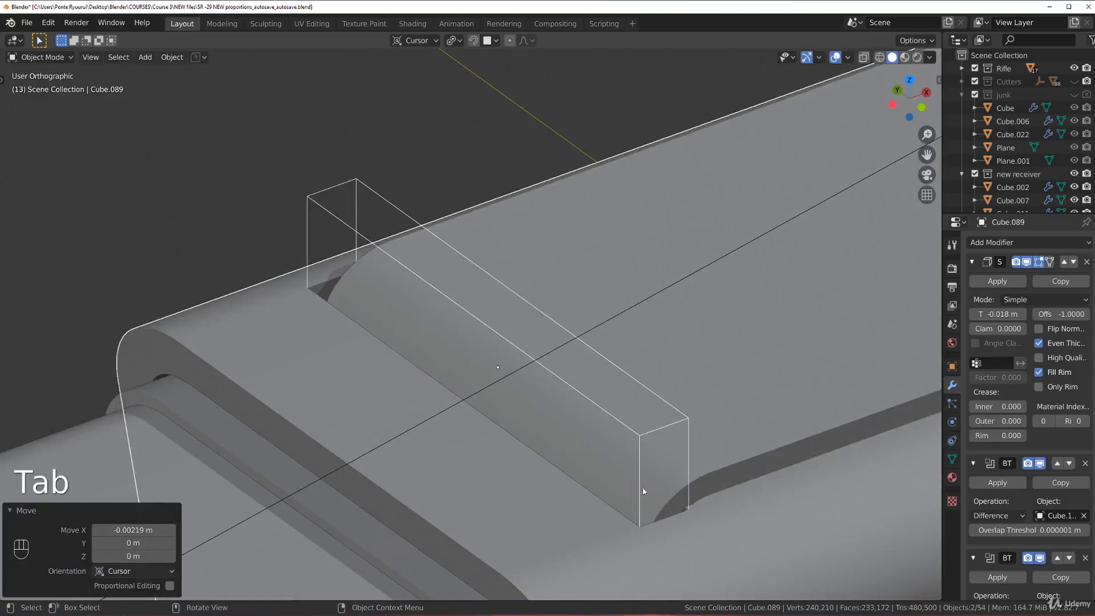
{"action": "left_click", "coordinate": [625, 469]}
{"action": "left_click", "coordinate": [660, 430]}
{"action": "key", "text": "ctrl+a"}
{"action": "left_click", "coordinate": [657, 429]}
Bevel the cutter's two outer vertical edges by about 0.0068 m with 8 segments.
{"action": "key", "text": "Tab"}
{"action": "left_click", "coordinate": [645, 475]}
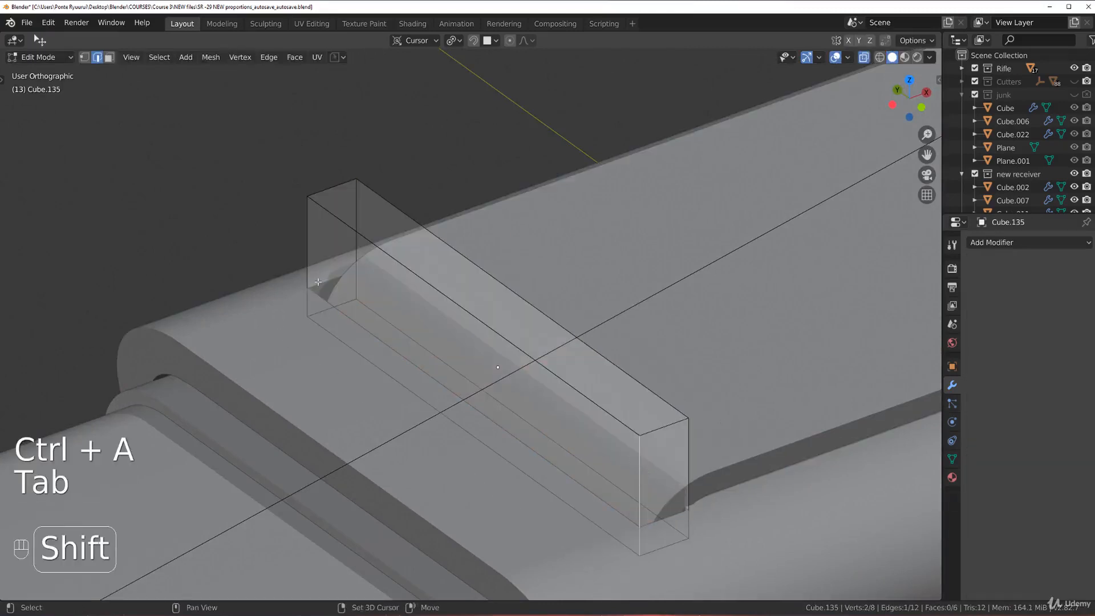
{"action": "key", "text": "ctrl+b"}
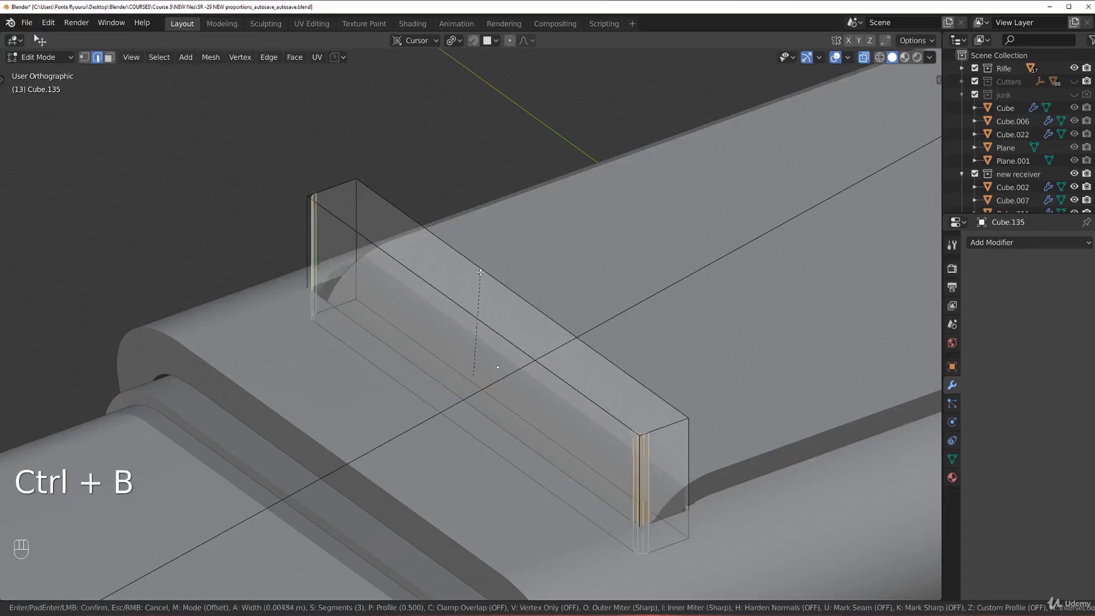
{"action": "scroll", "coordinate": [479, 267], "scroll_direction": "up", "scroll_amount": 7}
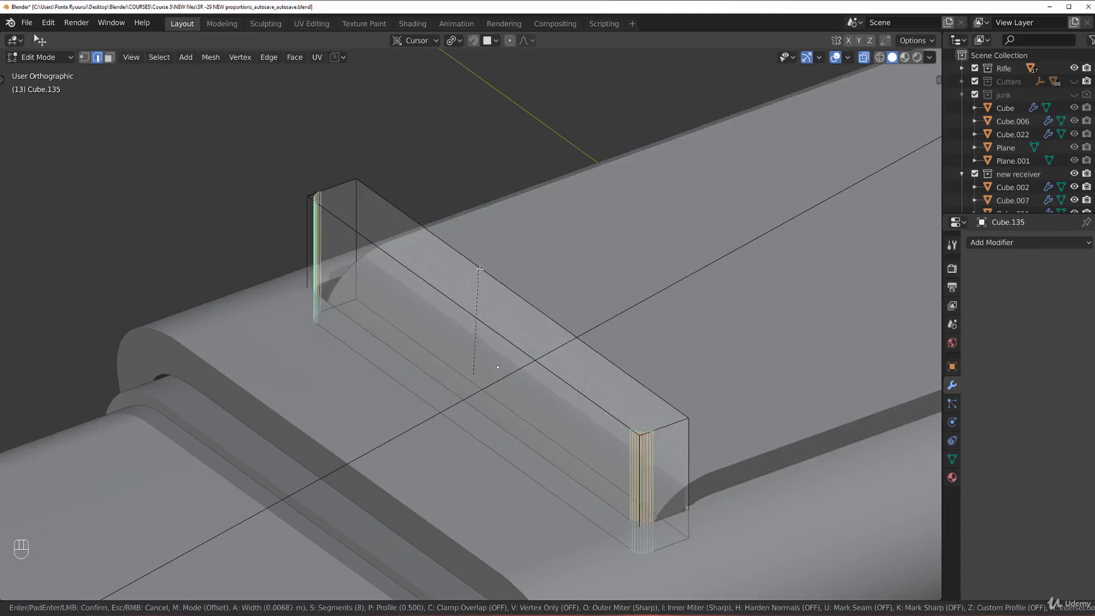
{"action": "left_click", "coordinate": [482, 266]}
{"action": "key", "text": "Tab"}
Duplicate the cutter's entire mesh 0.957 m along X toward the plate's opposite end.
{"action": "key", "text": "grave"}
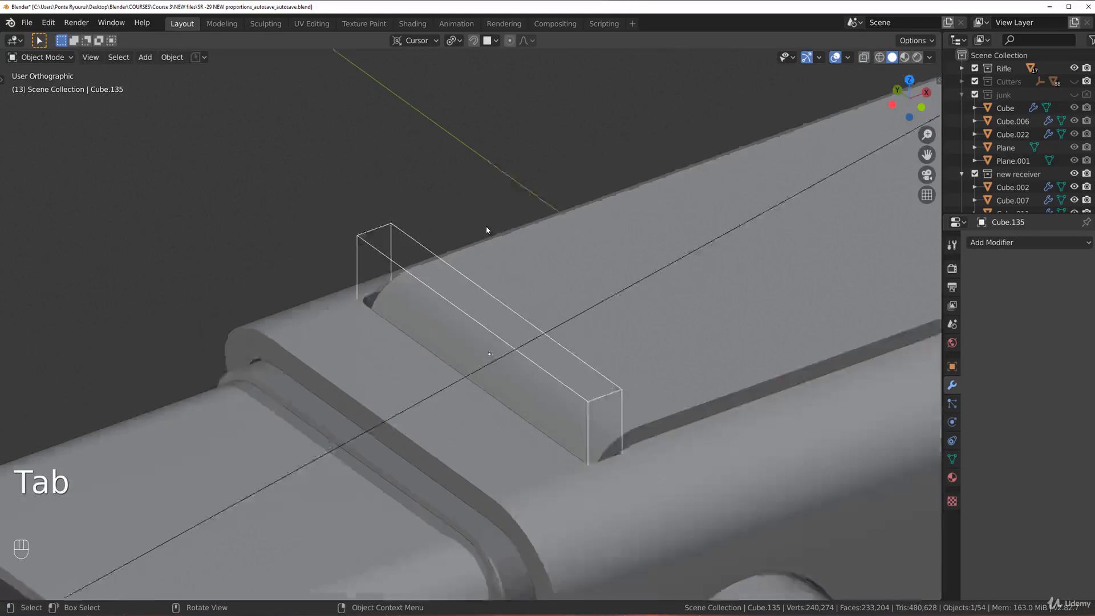
{"action": "key", "text": "grave"}
{"action": "key", "text": "Tab"}
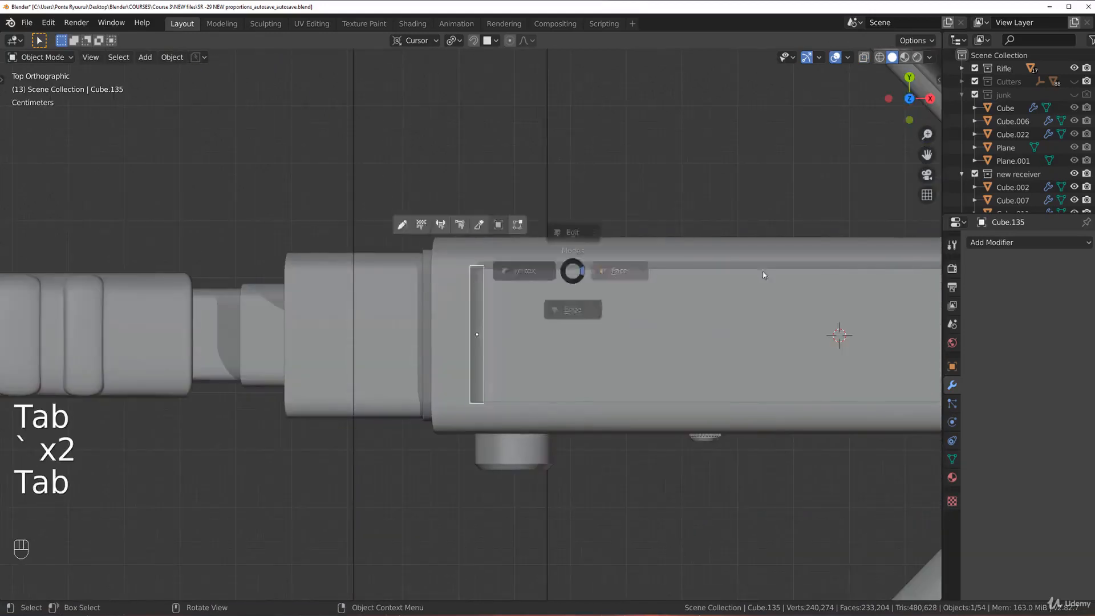
{"action": "key", "text": "a"}
{"action": "scroll", "coordinate": [514, 314], "scroll_direction": "down", "scroll_amount": 4}
{"action": "middle_click_drag", "start_coordinate": [648, 331], "coordinate": [249, 320], "text": "shift"}
{"action": "key", "text": "shift+d"}
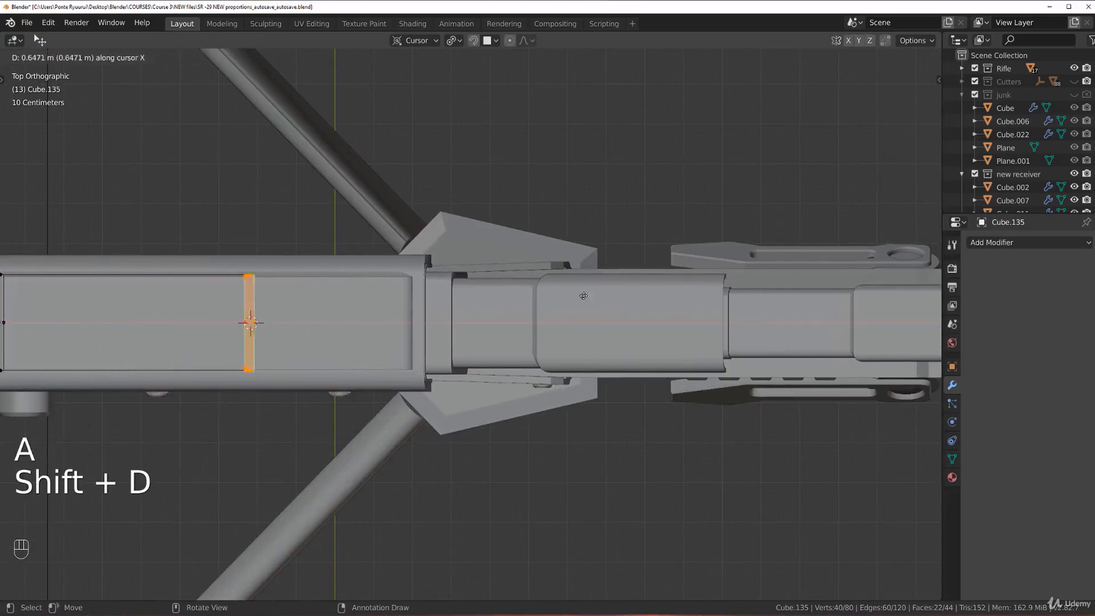
{"action": "left_click", "coordinate": [574, 242]}
Rotate the duplicated cutter mesh 180° and move it 0.125 m along X over the plate's end.
{"action": "key", "text": "r"}
{"action": "key", "text": "ctrl"}
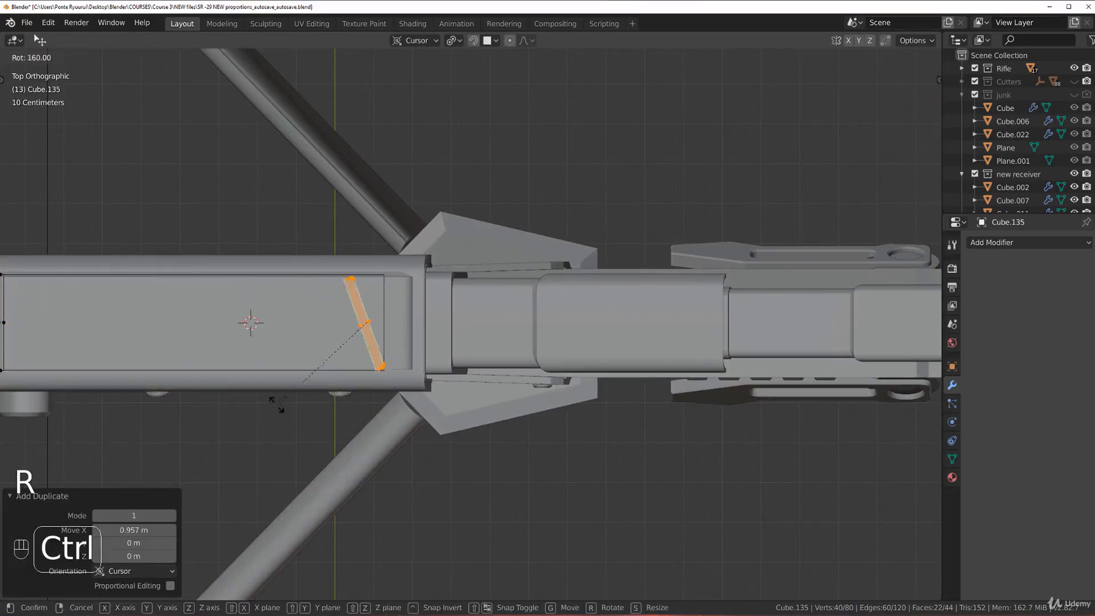
{"action": "left_click", "coordinate": [262, 359]}
{"action": "scroll", "coordinate": [348, 317], "scroll_direction": "up", "scroll_amount": 5}
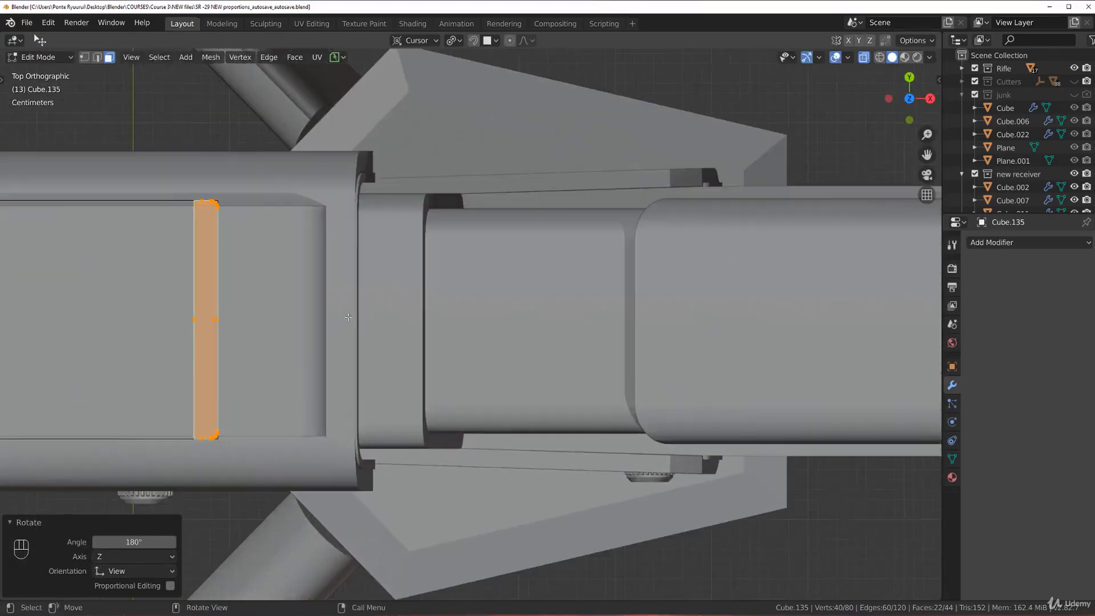
{"action": "key", "text": "g"}
{"action": "key", "text": "shift"}
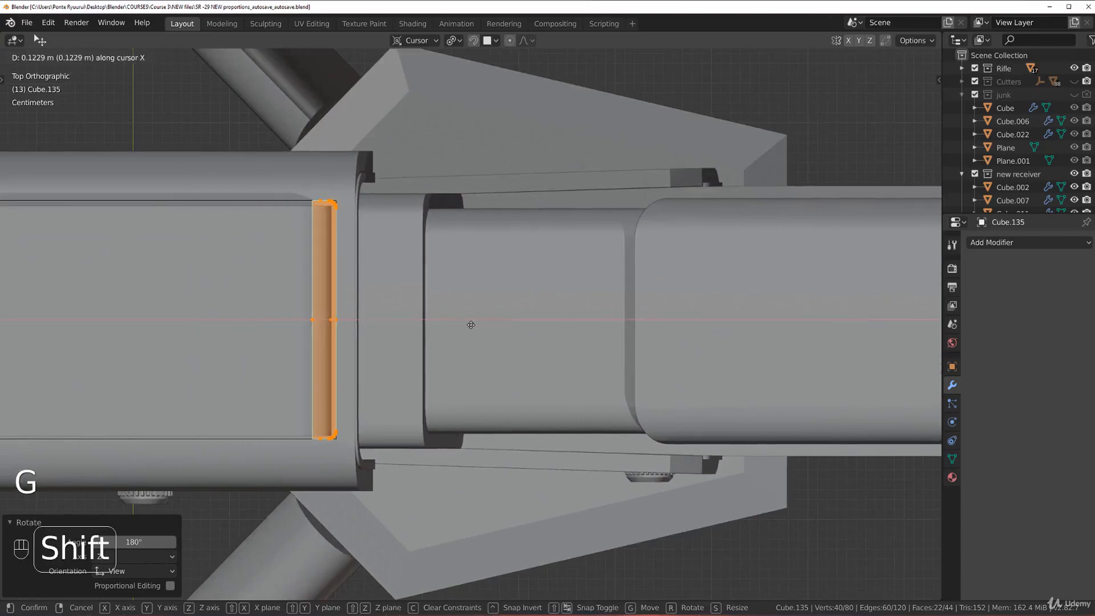
{"action": "left_click", "coordinate": [489, 326]}
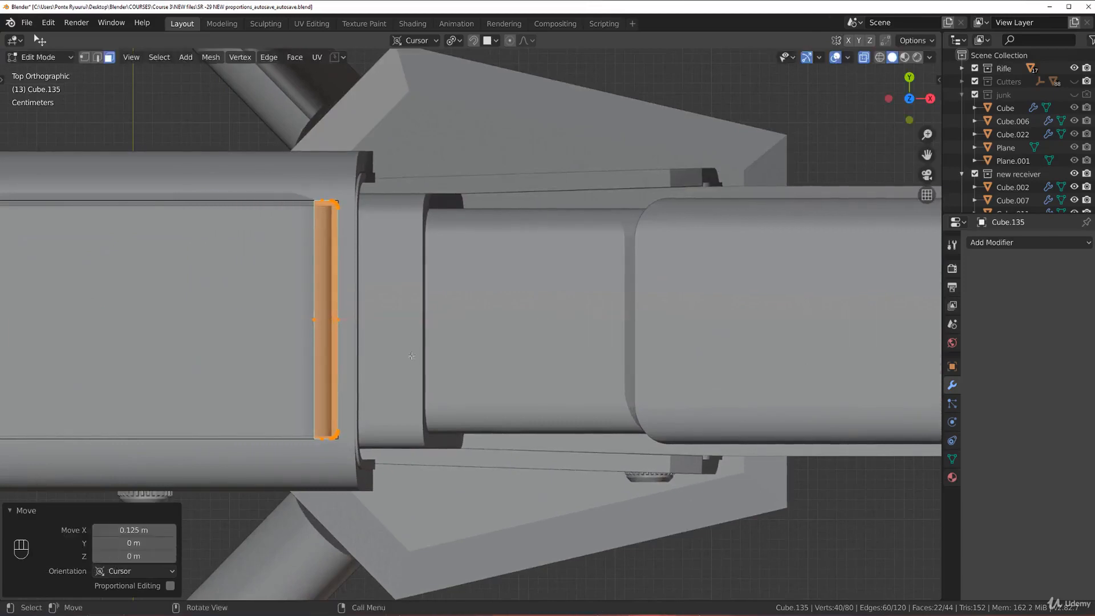
Shift the duplicated cutter mesh slightly back along X toward the plate and return to Object Mode.
{"action": "key", "text": "Tab"}
{"action": "key", "text": "Tab"}
{"action": "middle_click_drag", "start_coordinate": [490, 326], "coordinate": [387, 165]}
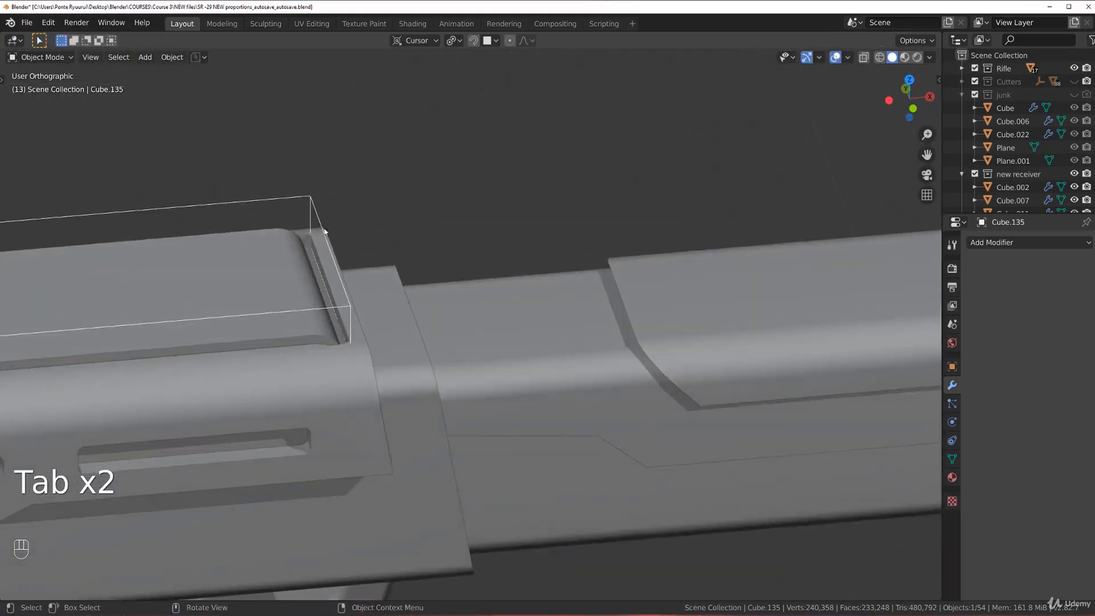
{"action": "middle_click_drag", "start_coordinate": [340, 247], "coordinate": [439, 263], "text": "shift"}
{"action": "scroll", "coordinate": [439, 264], "scroll_direction": "up", "scroll_amount": 4}
{"action": "key", "text": "Tab"}
{"action": "left_click", "coordinate": [585, 269]}
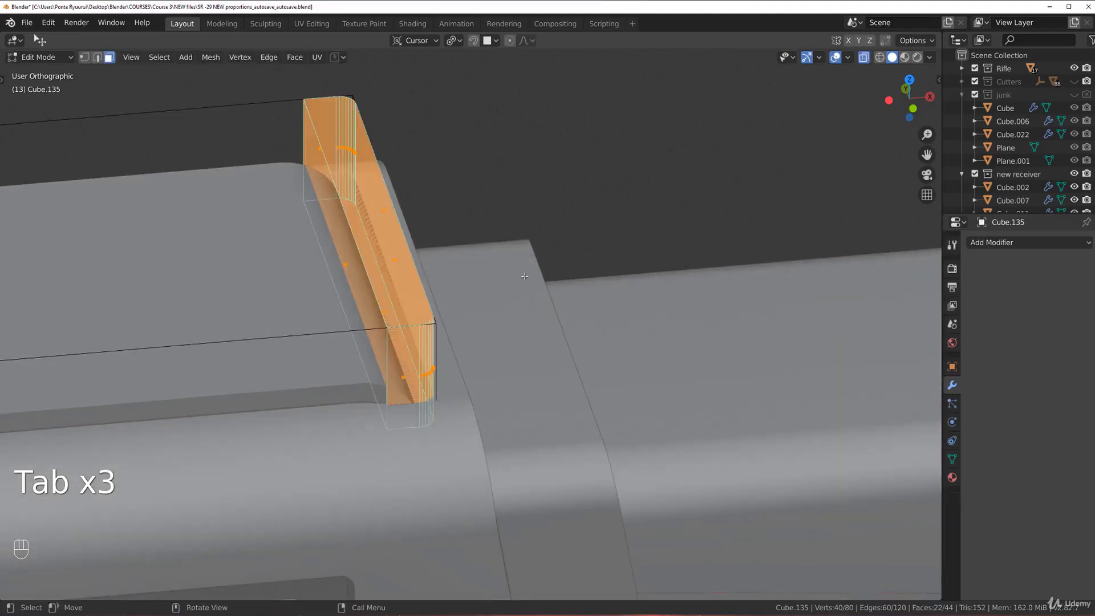
{"action": "key", "text": "g"}
{"action": "key", "text": "shift"}
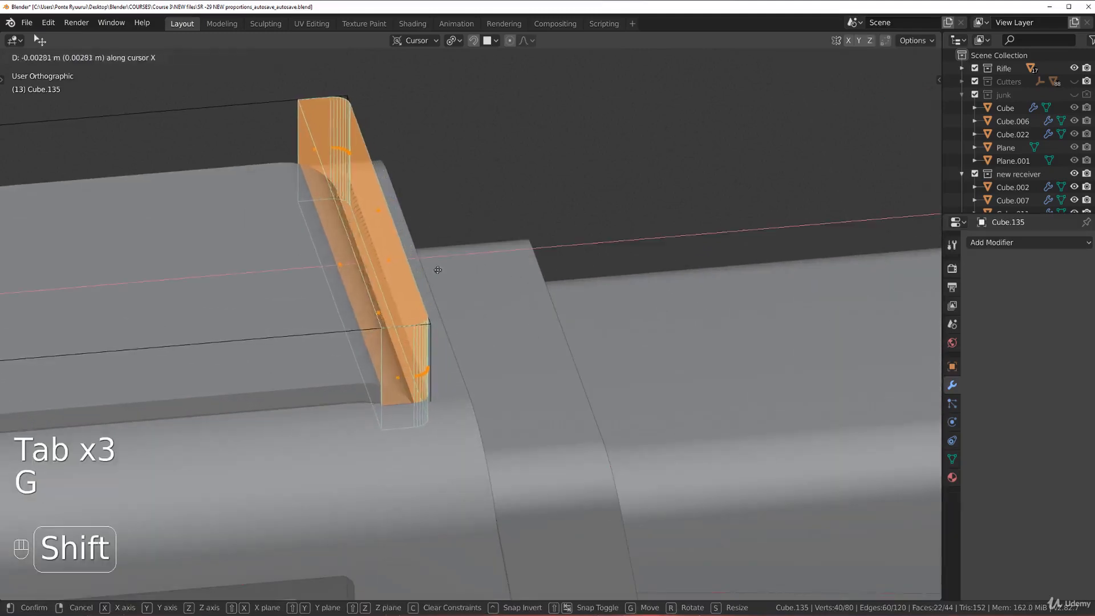
{"action": "left_click", "coordinate": [419, 279]}
{"action": "key", "text": "Tab"}
{"action": "left_click", "coordinate": [402, 130]}
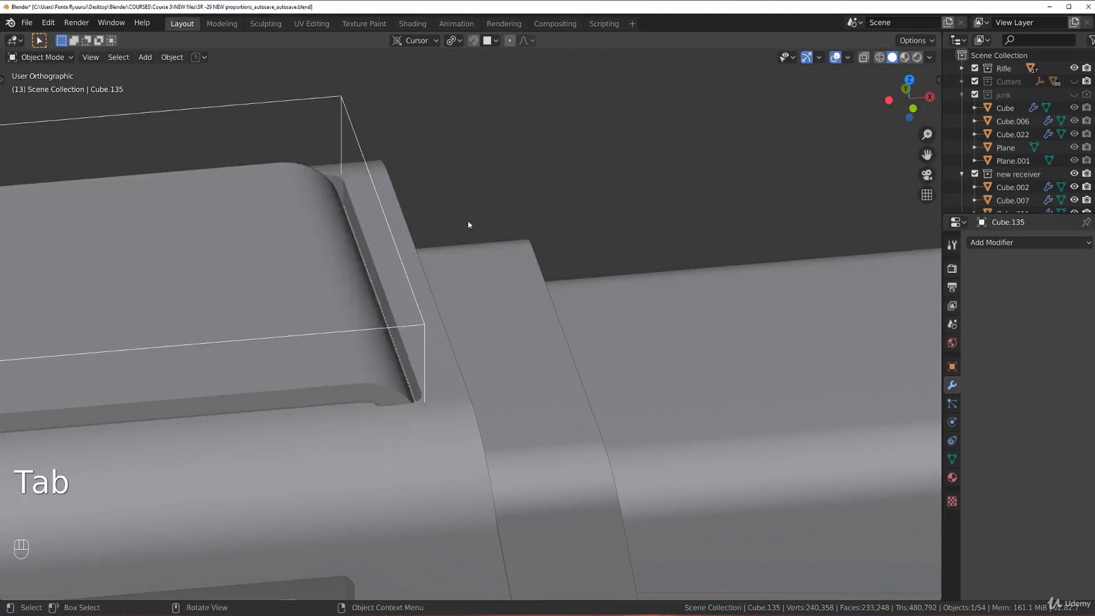
Inspect the cut recesses around the plate, focusing on the corner at the duplicated cutter's end.
{"action": "scroll", "coordinate": [472, 253], "scroll_direction": "down", "scroll_amount": 5}
{"action": "middle_click_drag", "start_coordinate": [320, 315], "coordinate": [381, 318], "text": "shift"}
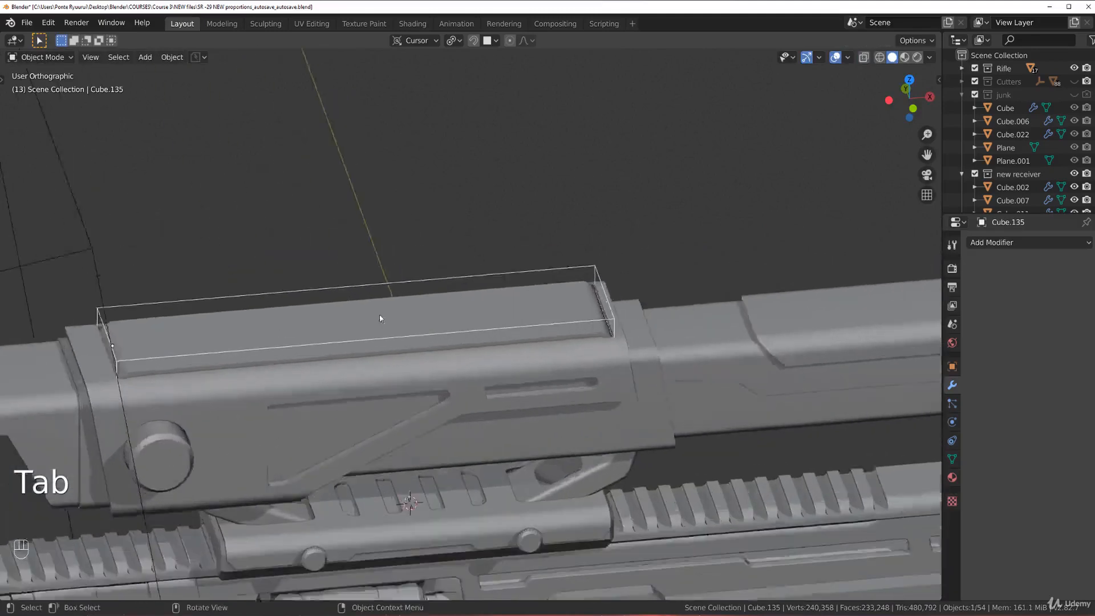
{"action": "scroll", "coordinate": [380, 318], "scroll_direction": "up", "scroll_amount": 4}
{"action": "middle_click_drag", "start_coordinate": [508, 320], "coordinate": [496, 302]}
{"action": "middle_click_drag", "start_coordinate": [496, 302], "coordinate": [367, 293], "text": "shift"}
{"action": "scroll", "coordinate": [511, 319], "scroll_direction": "up", "scroll_amount": 3}
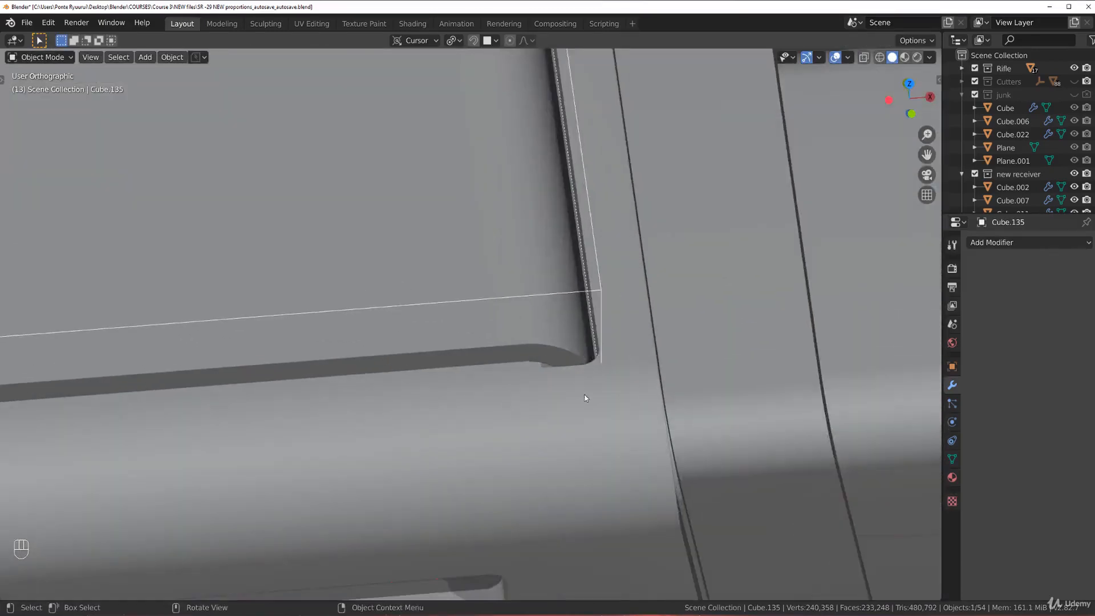
Leave editing the duplicated cutter, select the scope housing around the top plate and isolate it in local view.
{"action": "key", "text": "Tab"}
{"action": "middle_click_drag", "start_coordinate": [617, 409], "coordinate": [606, 437]}
{"action": "scroll", "coordinate": [611, 427], "scroll_direction": "down", "scroll_amount": 1}
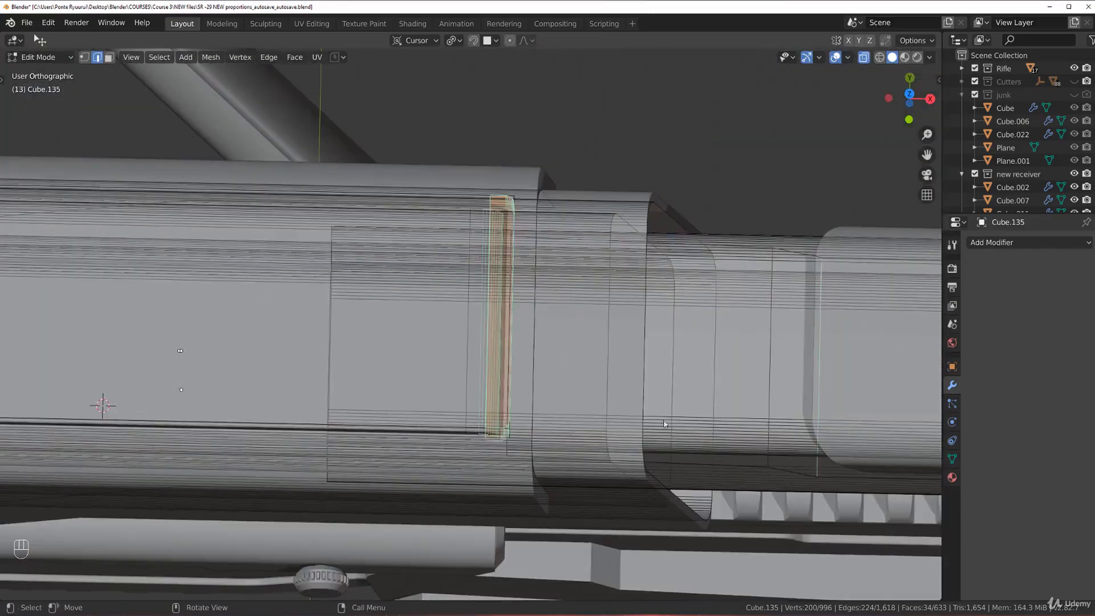
{"action": "key", "text": "Tab"}
{"action": "left_click", "coordinate": [681, 451]}
{"action": "scroll", "coordinate": [628, 442], "scroll_direction": "up", "scroll_amount": 3}
{"action": "middle_click_drag", "start_coordinate": [561, 441], "coordinate": [553, 300], "text": "shift"}
{"action": "key", "text": "Tab"}
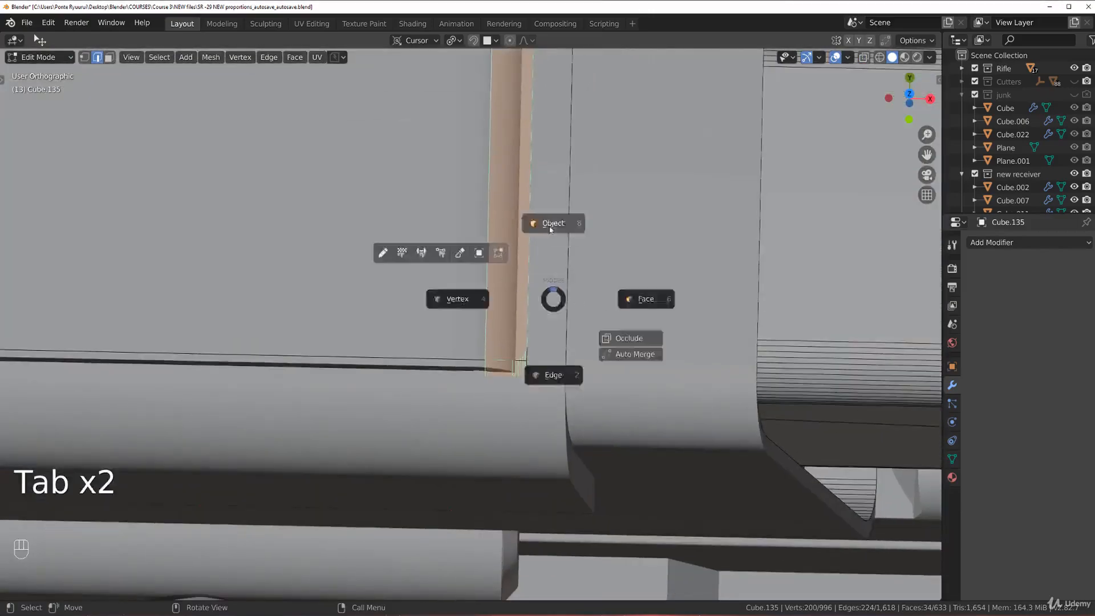
{"action": "left_click", "coordinate": [551, 230]}
{"action": "key", "text": "Tab"}
{"action": "key", "text": "Tab"}
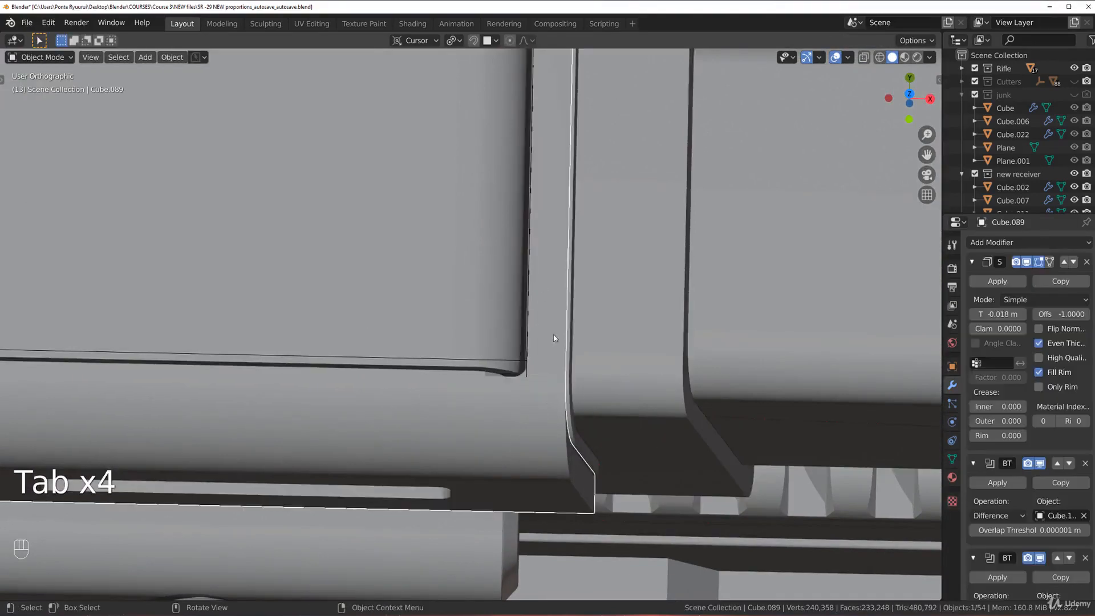
{"action": "key", "text": "slash"}
{"action": "middle_click_drag", "start_coordinate": [555, 327], "coordinate": [516, 436]}
{"action": "scroll", "coordinate": [451, 190], "scroll_direction": "up", "scroll_amount": 4}
{"action": "middle_click_drag", "start_coordinate": [458, 197], "coordinate": [477, 257]}
Examine the isolated scope housing's base mesh and its inner walls at the open ends.
{"action": "key", "text": "Tab"}
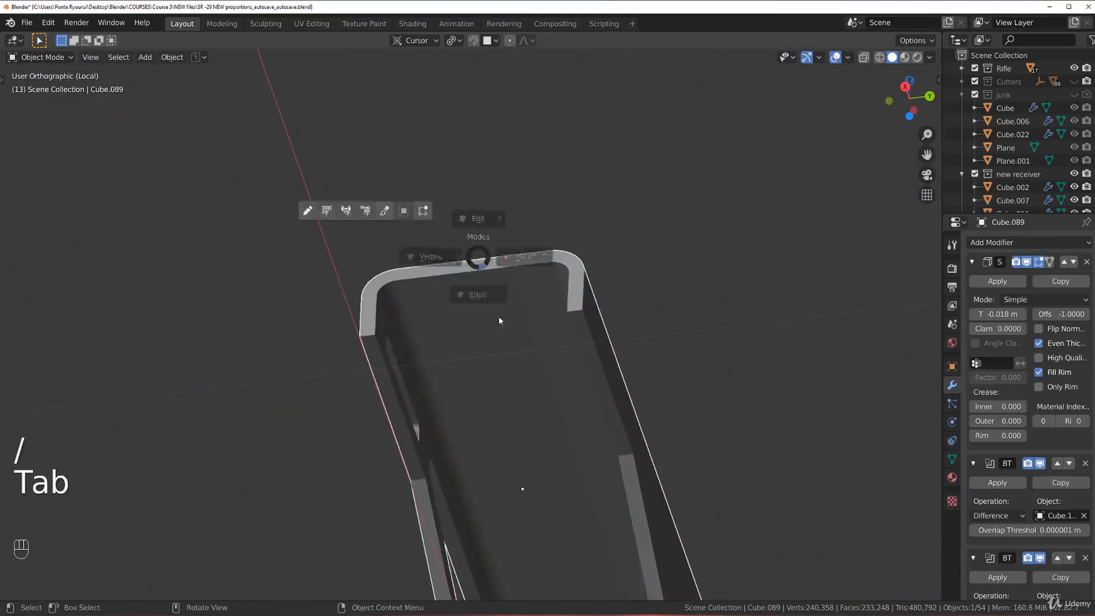
{"action": "left_click", "coordinate": [498, 319]}
{"action": "scroll", "coordinate": [481, 318], "scroll_direction": "up", "scroll_amount": 4}
{"action": "middle_click_drag", "start_coordinate": [441, 295], "coordinate": [556, 370]}
{"action": "key", "text": "Tab"}
{"action": "left_click", "coordinate": [447, 301]}
{"action": "scroll", "coordinate": [477, 373], "scroll_direction": "down", "scroll_amount": 5}
{"action": "key", "text": "Tab"}
{"action": "scroll", "coordinate": [477, 377], "scroll_direction": "down", "scroll_amount": 5}
{"action": "middle_click_drag", "start_coordinate": [485, 320], "coordinate": [509, 365]}
{"action": "key", "text": "Tab"}
{"action": "scroll", "coordinate": [475, 275], "scroll_direction": "up", "scroll_amount": 4}
Add 21 evenly spaced loop cuts across the length of the scope housing.
{"action": "key", "text": "ctrl+r"}
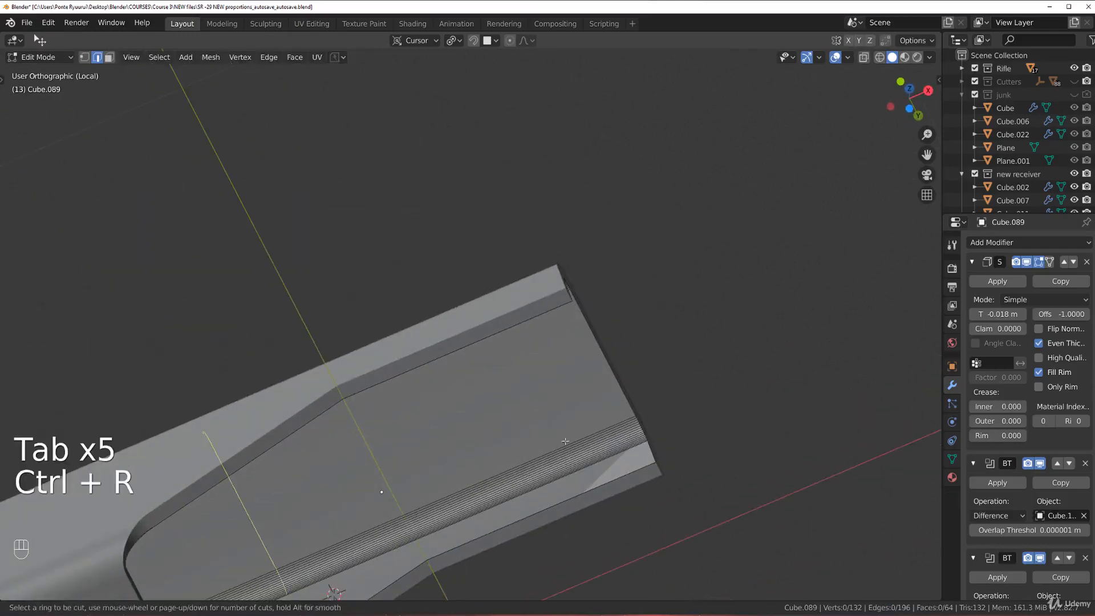
{"action": "scroll", "coordinate": [582, 419], "scroll_direction": "up", "scroll_amount": 16}
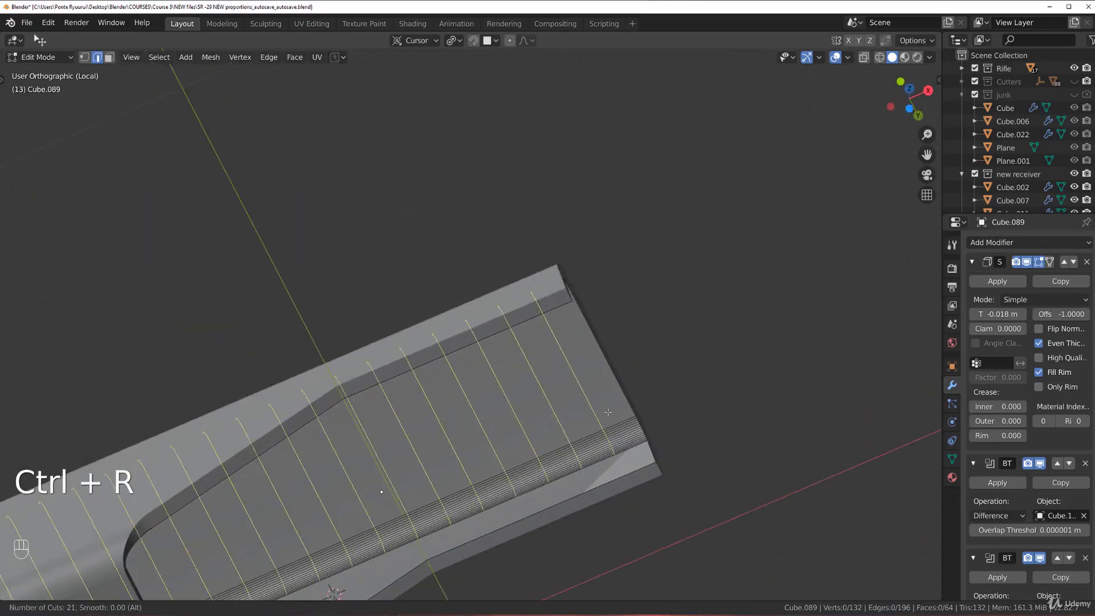
{"action": "left_click", "coordinate": [608, 412]}
{"action": "right_click", "coordinate": [608, 411]}
{"action": "key", "text": "Tab"}
Slide the outermost edge loop about 0.75 of the way toward the housing's nearest open end.
{"action": "key", "text": "grave"}
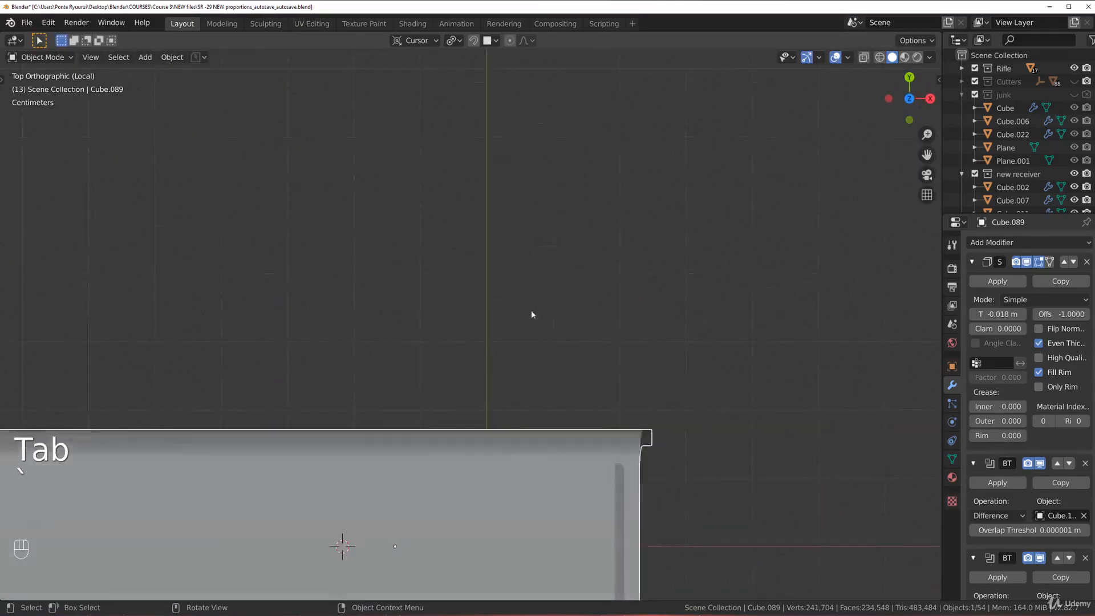
{"action": "scroll", "coordinate": [532, 314], "scroll_direction": "down", "scroll_amount": 5}
{"action": "scroll", "coordinate": [587, 277], "scroll_direction": "up", "scroll_amount": 4}
{"action": "scroll", "coordinate": [542, 293], "scroll_direction": "up", "scroll_amount": 3}
{"action": "middle_click_drag", "start_coordinate": [587, 277], "coordinate": [529, 282], "text": "shift"}
{"action": "scroll", "coordinate": [530, 285], "scroll_direction": "up", "scroll_amount": 3}
{"action": "key", "text": "Tab"}
{"action": "middle_click_drag", "start_coordinate": [557, 308], "coordinate": [574, 208]}
{"action": "left_click", "coordinate": [571, 206], "text": "alt"}
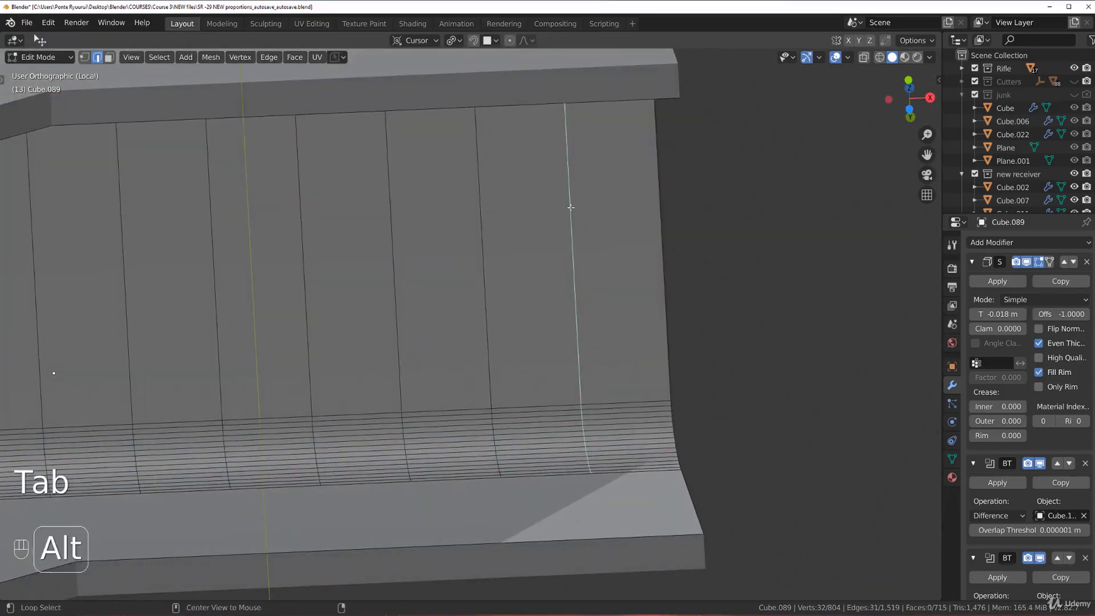
{"action": "key", "text": "g"}
{"action": "key", "text": "g"}
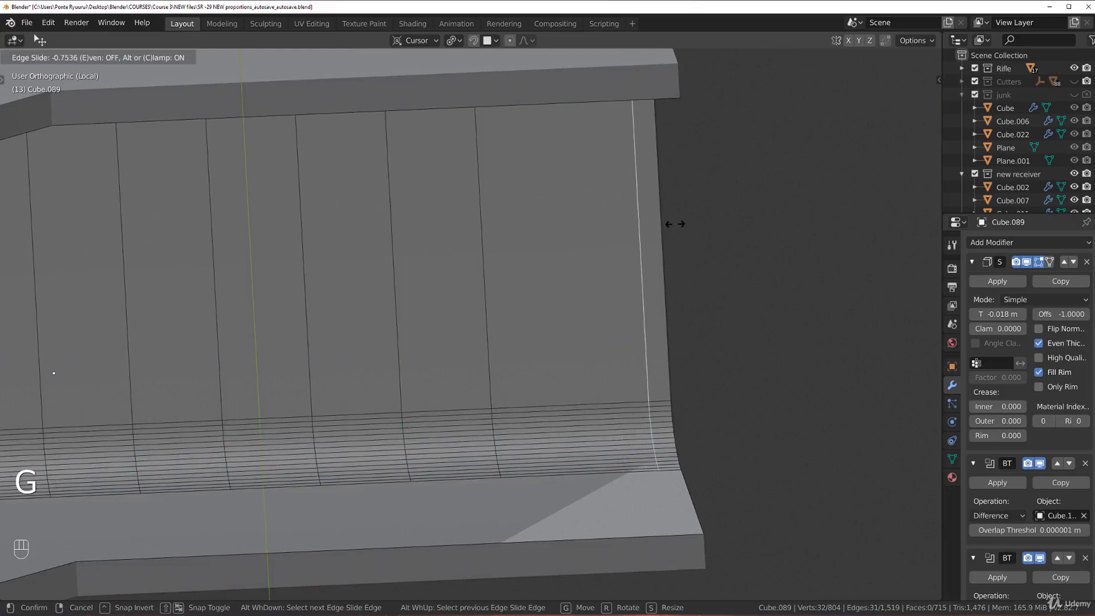
{"action": "left_click", "coordinate": [678, 224]}
Slide the outermost edge loop at the housing's opposite end by a factor of -0.792 and leave local view.
{"action": "middle_click_drag", "start_coordinate": [228, 257], "coordinate": [584, 281], "text": "shift"}
{"action": "left_click", "coordinate": [585, 281], "text": "alt"}
{"action": "key", "text": "g"}
{"action": "key", "text": "g"}
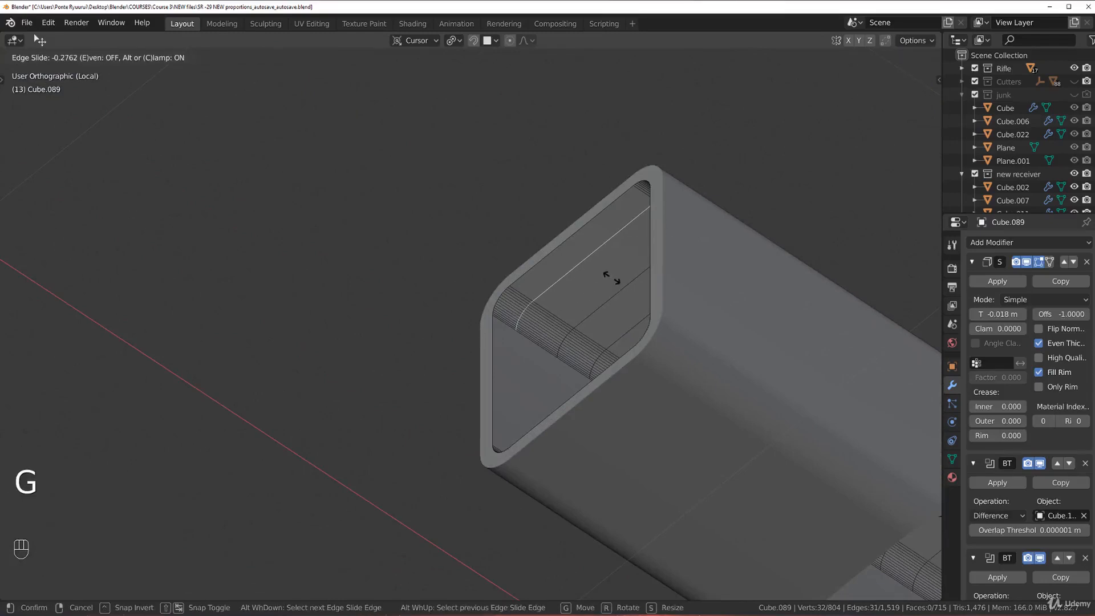
{"action": "left_click", "coordinate": [537, 235]}
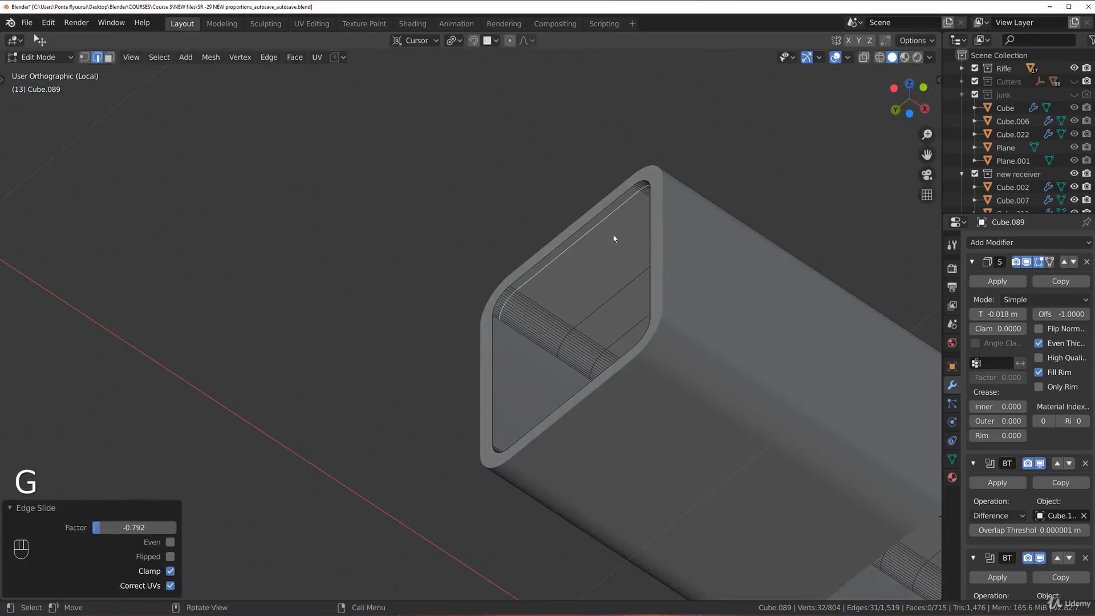
{"action": "key", "text": "Tab"}
{"action": "key", "text": "grave"}
{"action": "key", "text": "grave"}
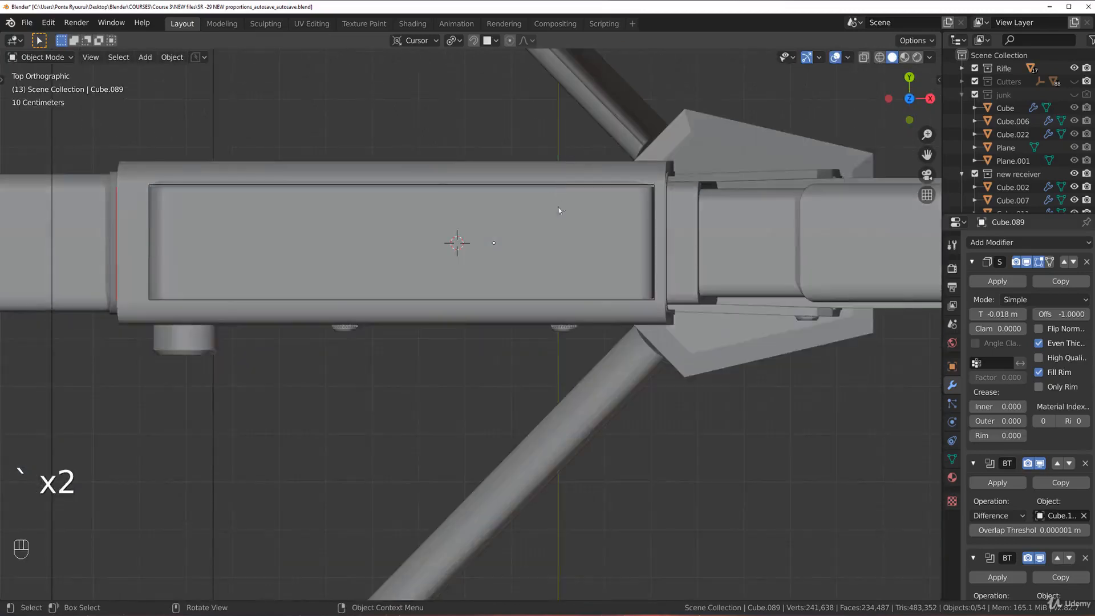
Add a cube at the 3D cursor, move it beside the scope's top plate and scale it to 0.585.
{"action": "middle_click_drag", "start_coordinate": [559, 207], "coordinate": [564, 308], "text": "shift"}
{"action": "scroll", "coordinate": [525, 313], "scroll_direction": "up", "scroll_amount": 2}
{"action": "left_click", "coordinate": [524, 313]}
{"action": "scroll", "coordinate": [523, 320], "scroll_direction": "down", "scroll_amount": 2}
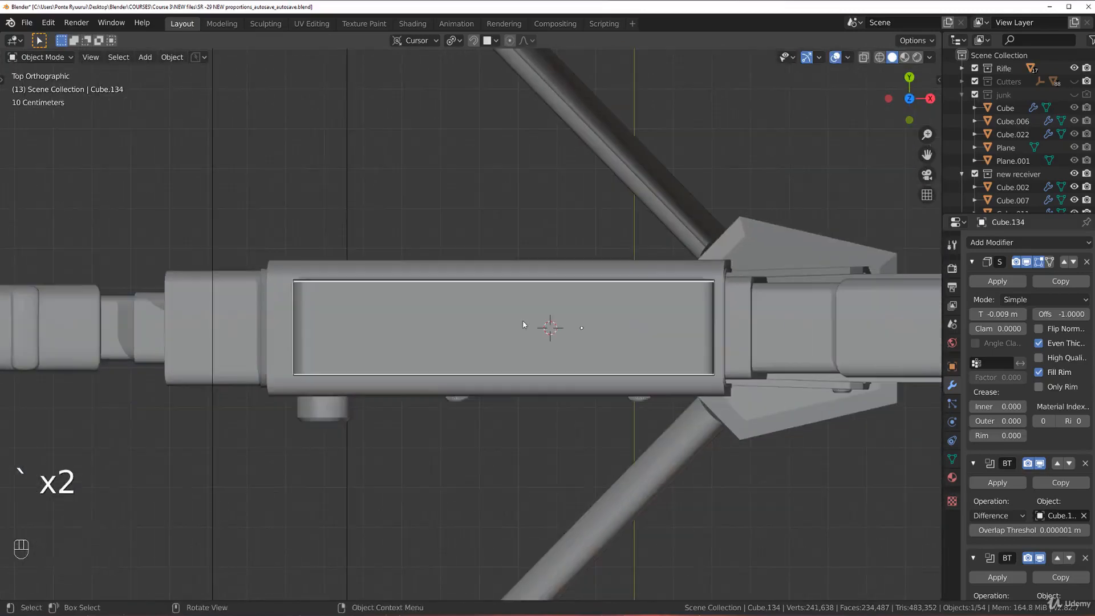
{"action": "key", "text": "shift+a"}
{"action": "left_click", "coordinate": [664, 367]}
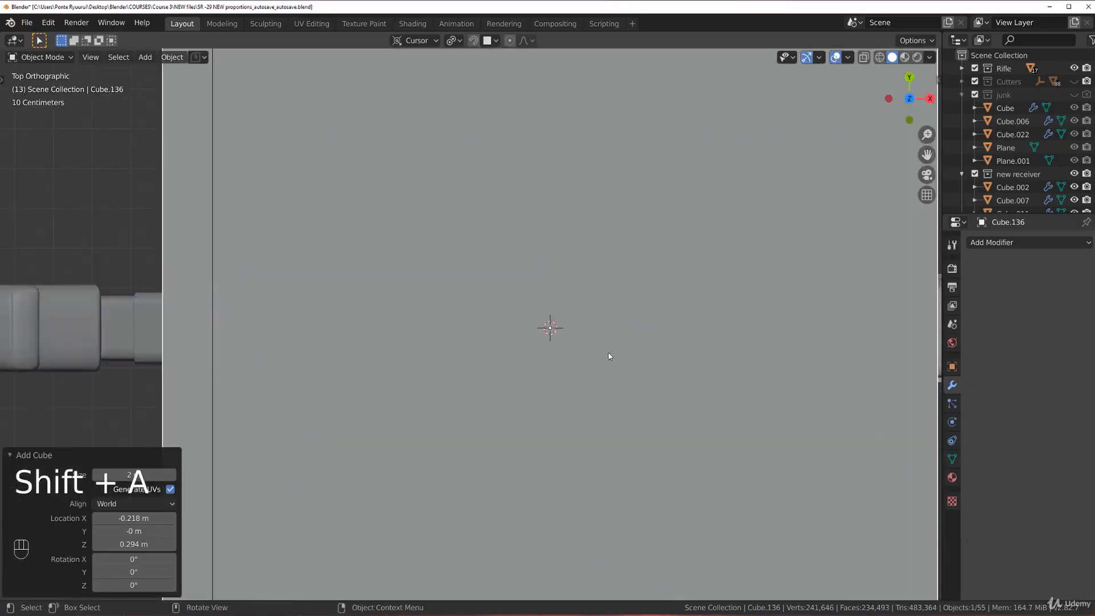
{"action": "scroll", "coordinate": [662, 347], "scroll_direction": "down", "scroll_amount": 3}
{"action": "key", "text": "g"}
{"action": "left_click", "coordinate": [711, 381]}
{"action": "key", "text": "s"}
{"action": "left_click", "coordinate": [682, 382]}
Scale the cube to 0.707 along X and move it -0.00585 m in X and 0.0187 m in Y over the plate's edge.
{"action": "scroll", "coordinate": [796, 393], "scroll_direction": "up", "scroll_amount": 4}
{"action": "key", "text": "s"}
{"action": "key", "text": "x"}
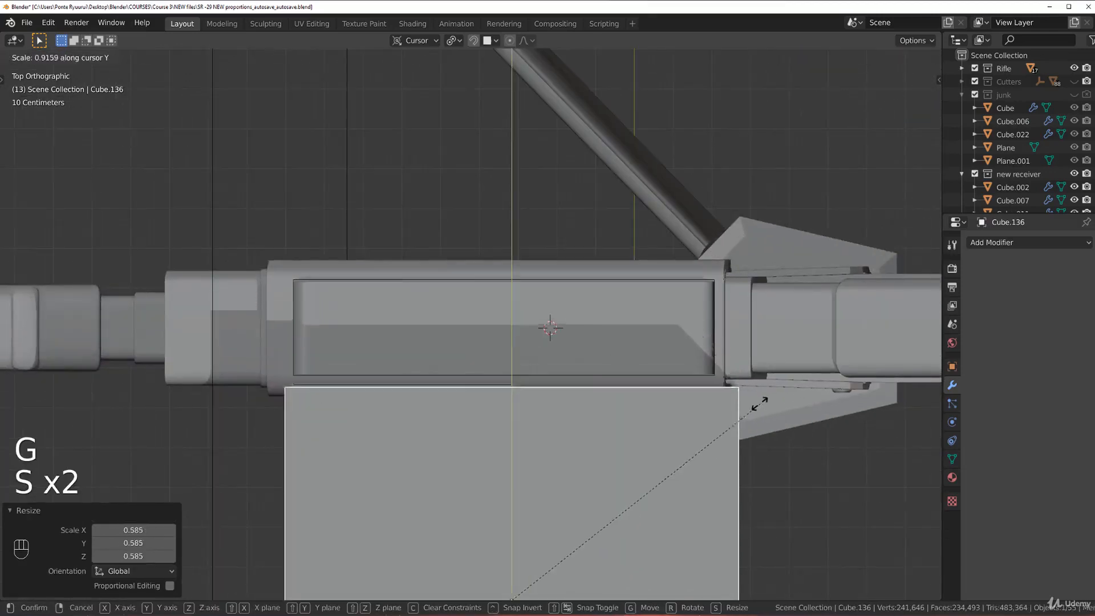
{"action": "left_click", "coordinate": [658, 436]}
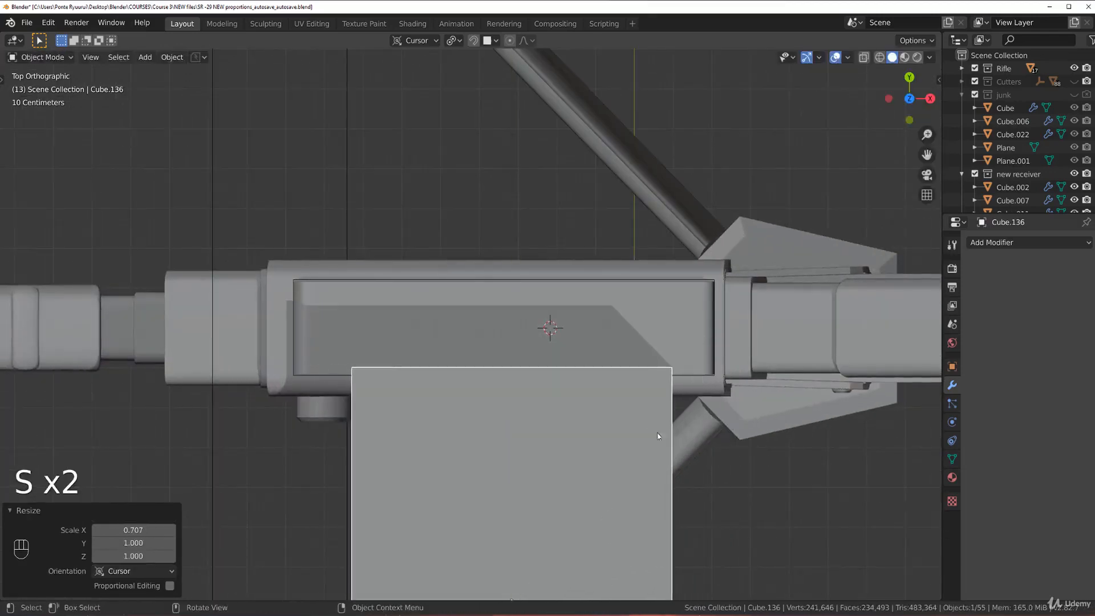
{"action": "key", "text": "g"}
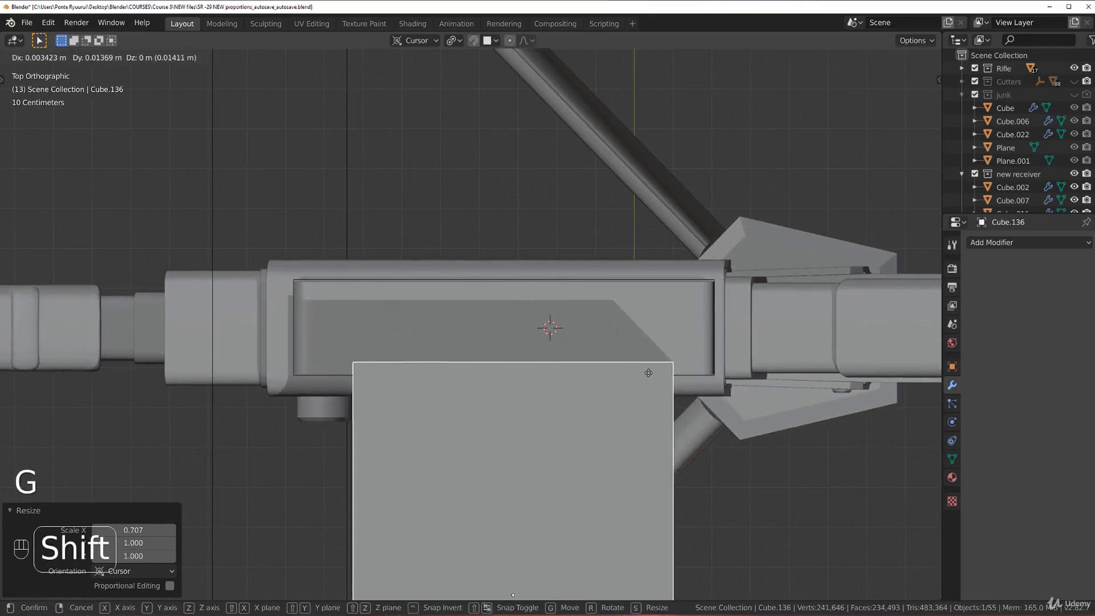
{"action": "left_click", "coordinate": [613, 353]}
{"action": "middle_click_drag", "start_coordinate": [613, 353], "coordinate": [695, 311]}
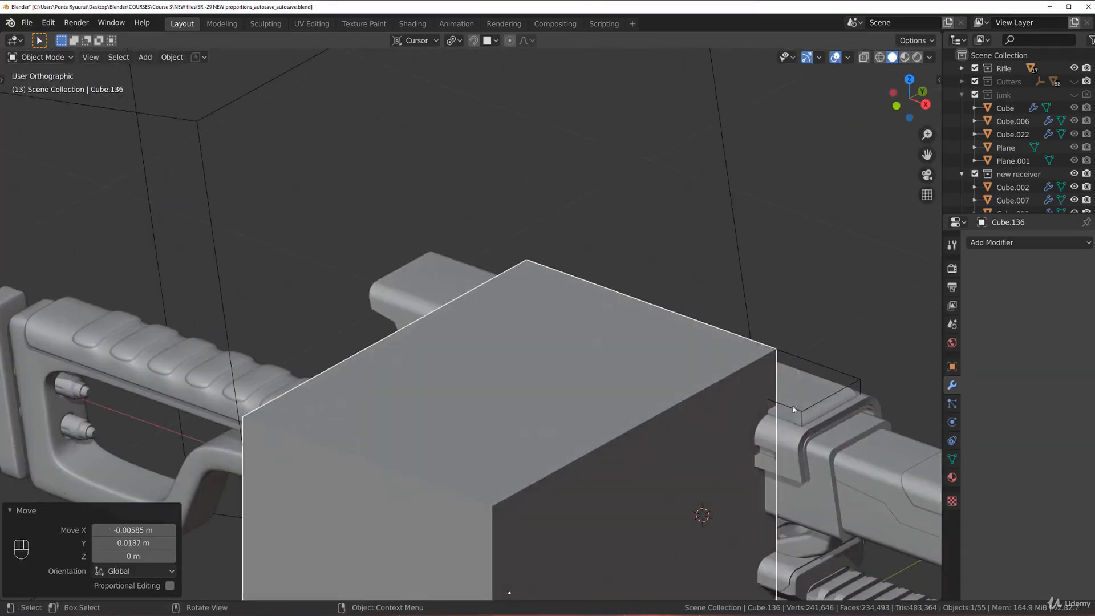
Bevel the cube's two vertical corner edges facing the plate with a single segment.
{"action": "key", "text": "Tab"}
{"action": "middle_click_drag", "start_coordinate": [750, 398], "coordinate": [770, 427]}
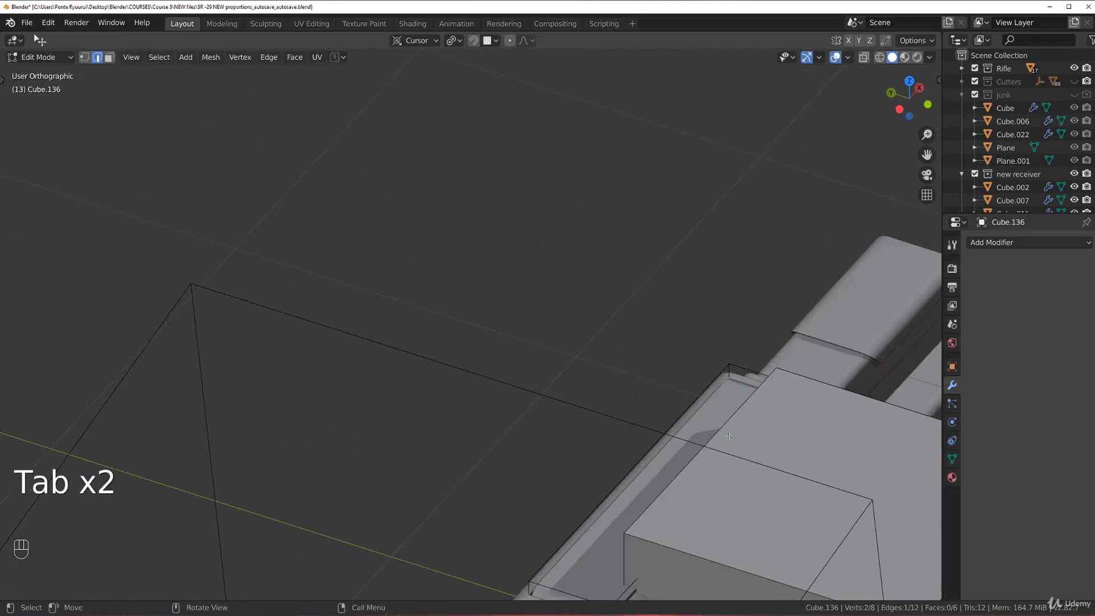
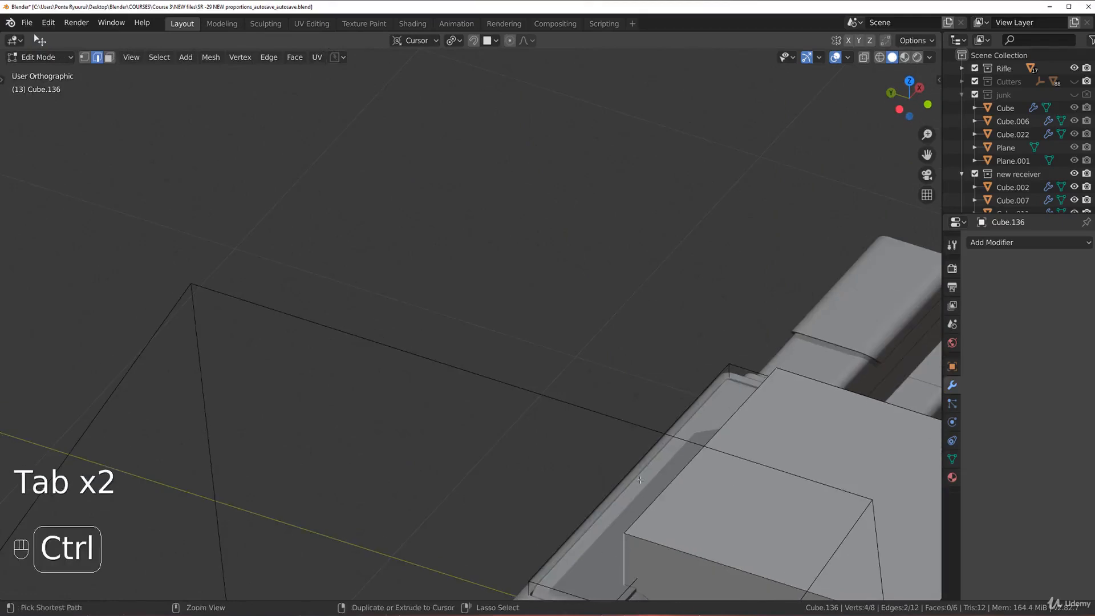
{"action": "key", "text": "ctrl+b"}
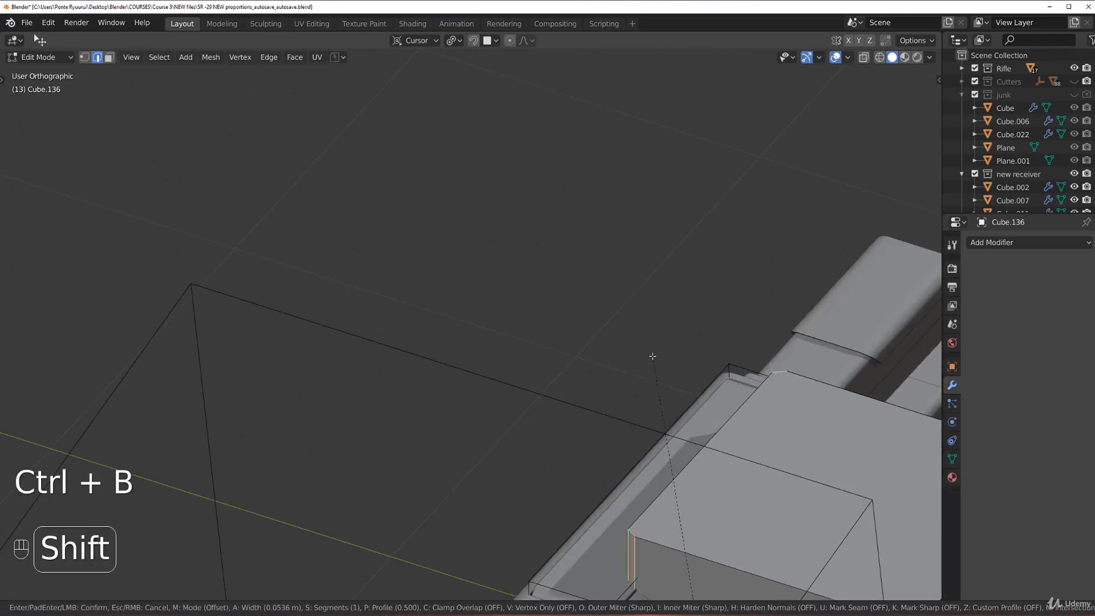
{"action": "left_click", "coordinate": [648, 354], "text": "shift"}
{"action": "middle_click_drag", "start_coordinate": [627, 165], "coordinate": [590, 257]}
{"action": "middle_click_drag", "start_coordinate": [679, 461], "coordinate": [562, 319], "text": "shift"}
{"action": "scroll", "coordinate": [463, 222], "scroll_direction": "up", "scroll_amount": 1}
Scale the cube's face between the two chamfers to about 0.866 along X and return to Object Mode.
{"action": "key", "text": "Tab"}
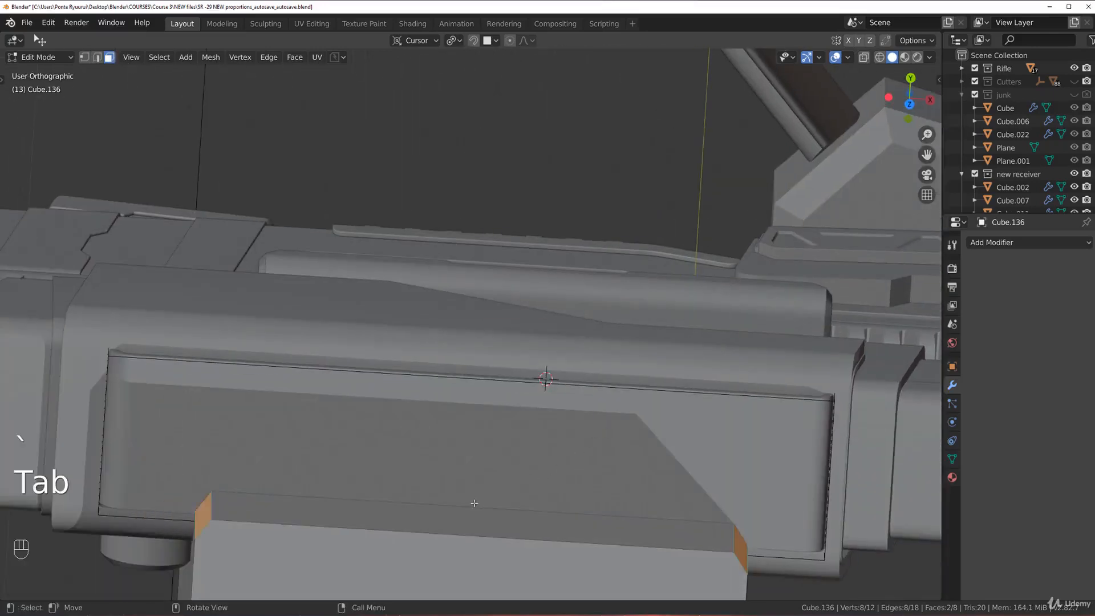
{"action": "left_click", "coordinate": [473, 503]}
{"action": "key", "text": "s"}
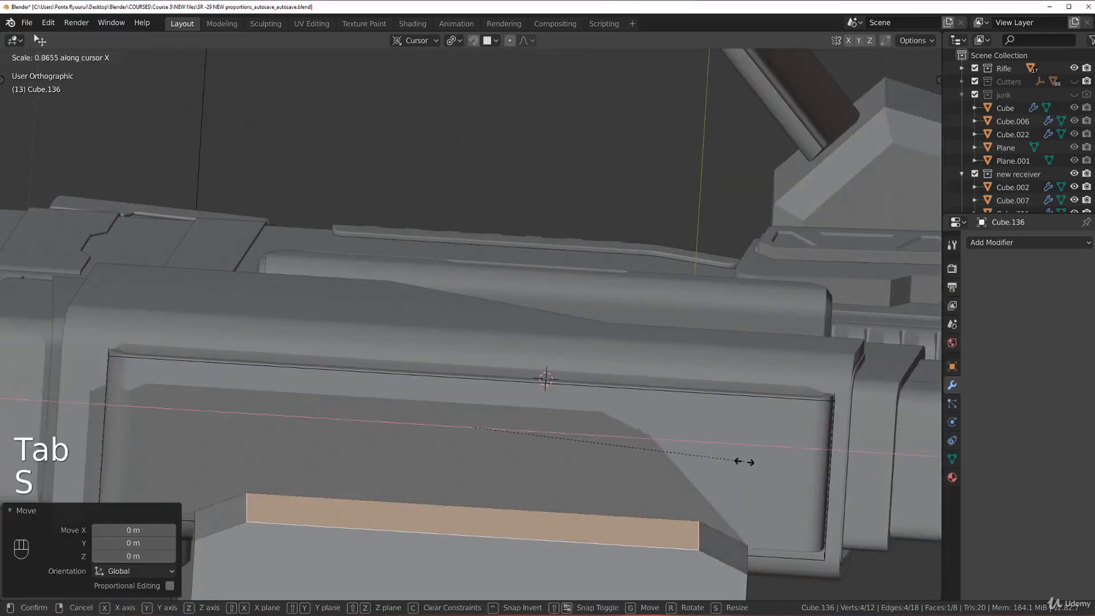
{"action": "left_click", "coordinate": [744, 462]}
{"action": "key", "text": "Tab"}
Move the chamfered cube 0.00224 m in X and -0.0137 m in Y, and subtract it from the top plate with a boolean difference.
{"action": "left_click", "coordinate": [539, 223]}
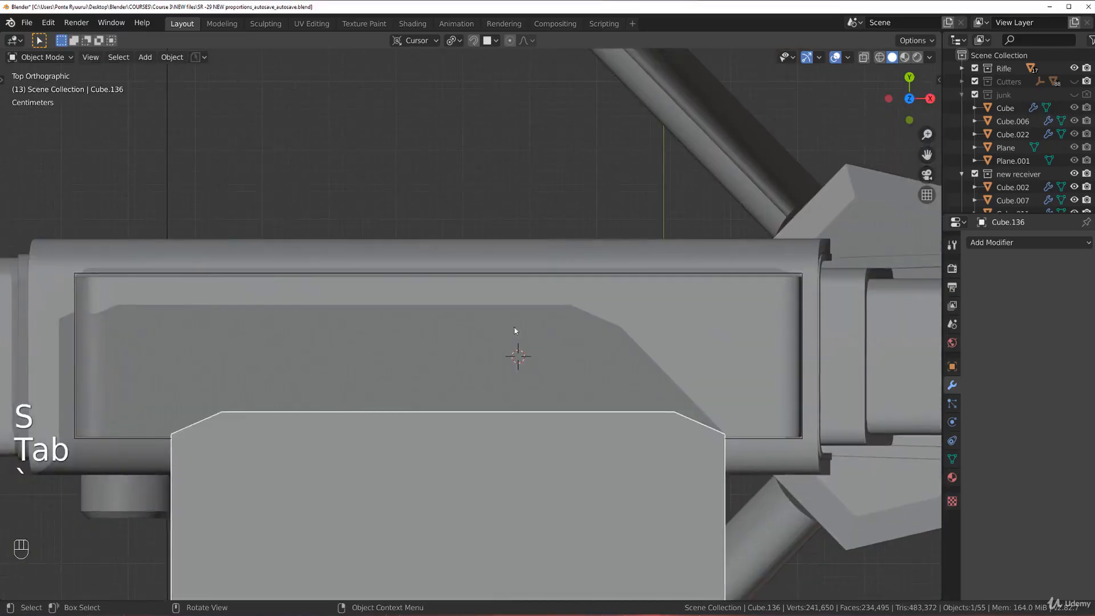
{"action": "key", "text": "g"}
{"action": "left_click", "coordinate": [504, 377]}
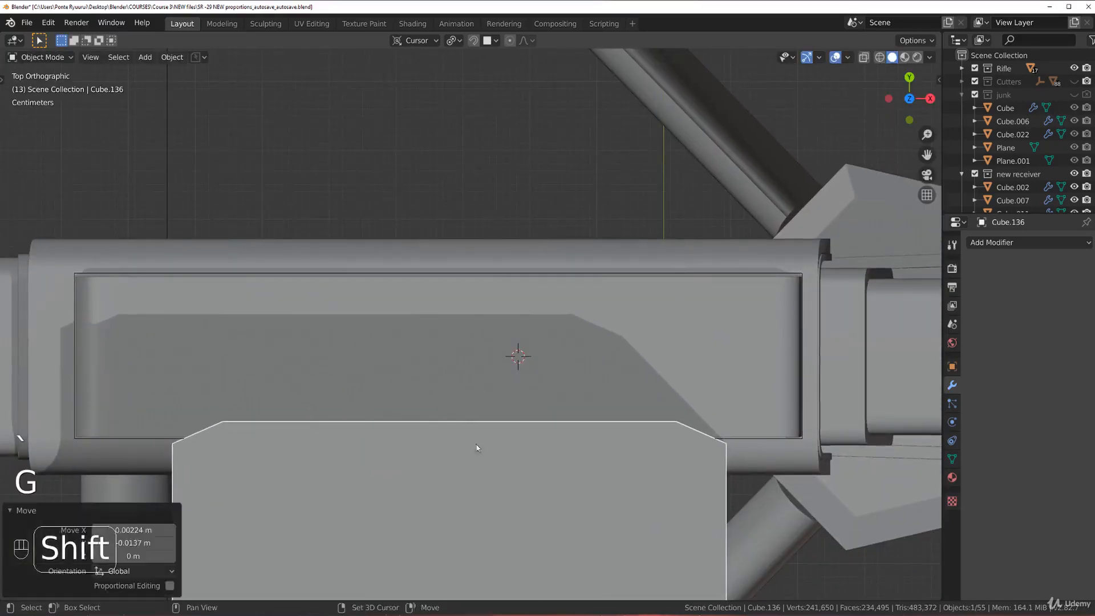
{"action": "left_click", "coordinate": [505, 379], "text": "shift"}
{"action": "key", "text": "ctrl+KP_Subtract"}
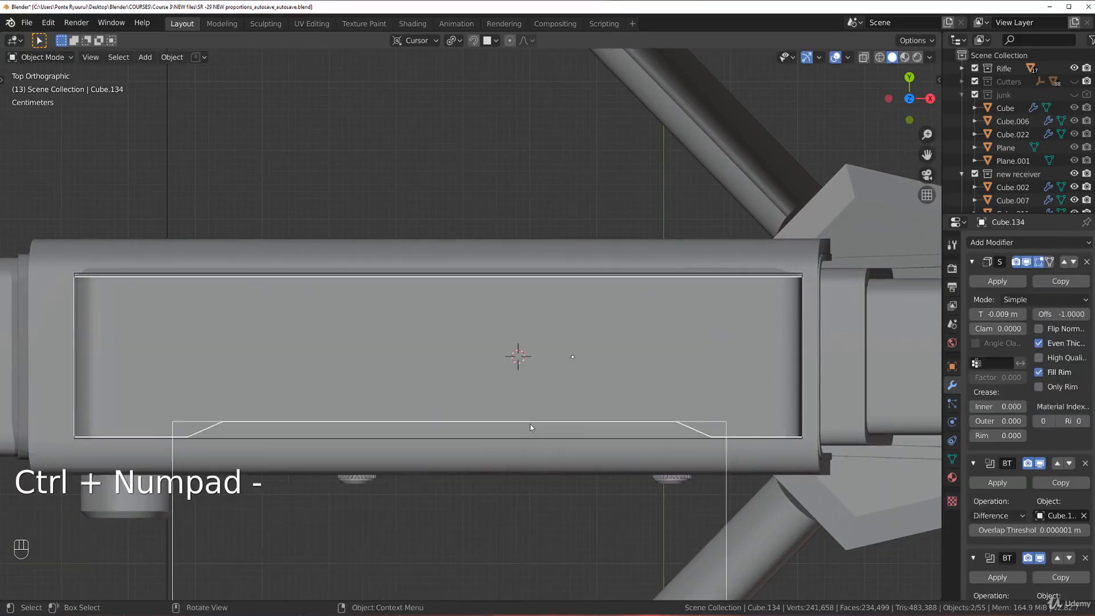
{"action": "scroll", "coordinate": [530, 423], "scroll_direction": "down", "scroll_amount": 2}
{"action": "middle_click_drag", "start_coordinate": [529, 423], "coordinate": [358, 292]}
Give the chamfered cutter a Mirror modifier on Y only, with the top plate as mirror object, and apply it.
{"action": "left_click", "coordinate": [475, 328]}
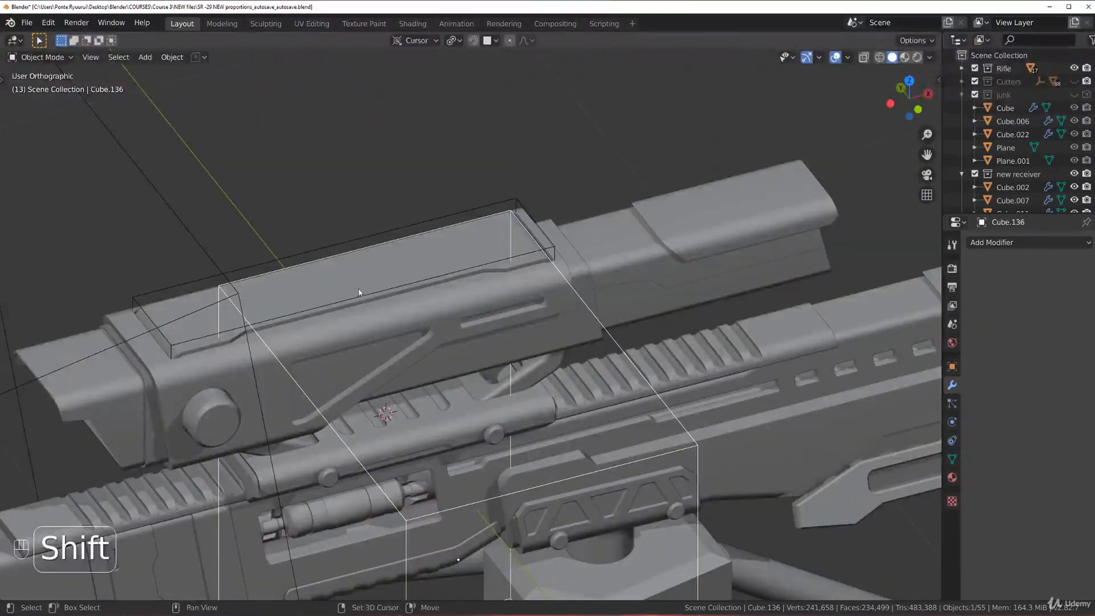
{"action": "left_click", "coordinate": [1006, 244]}
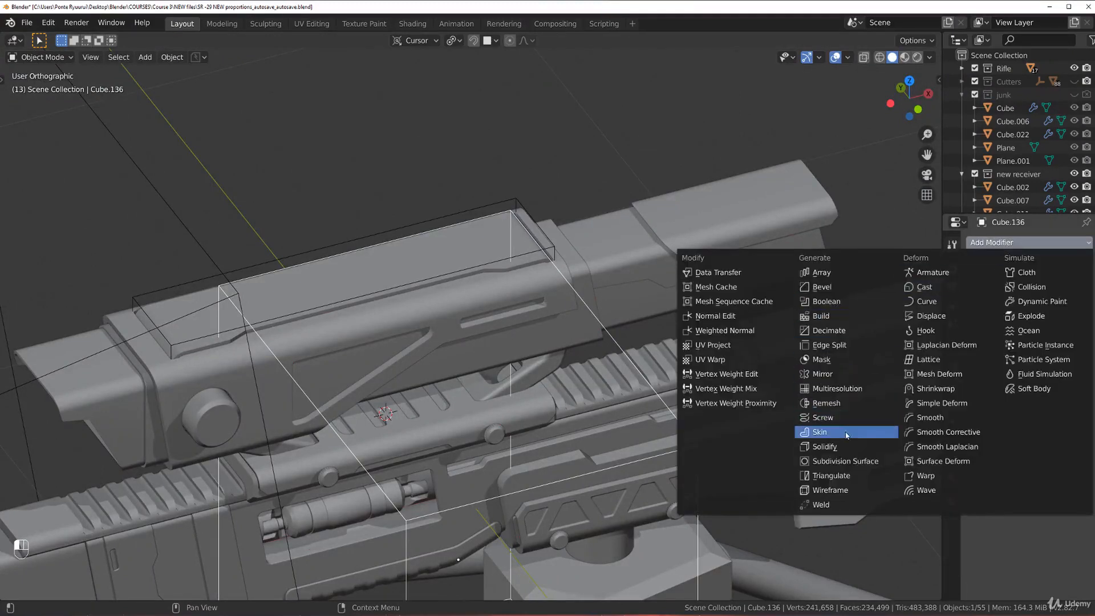
{"action": "left_click", "coordinate": [846, 376]}
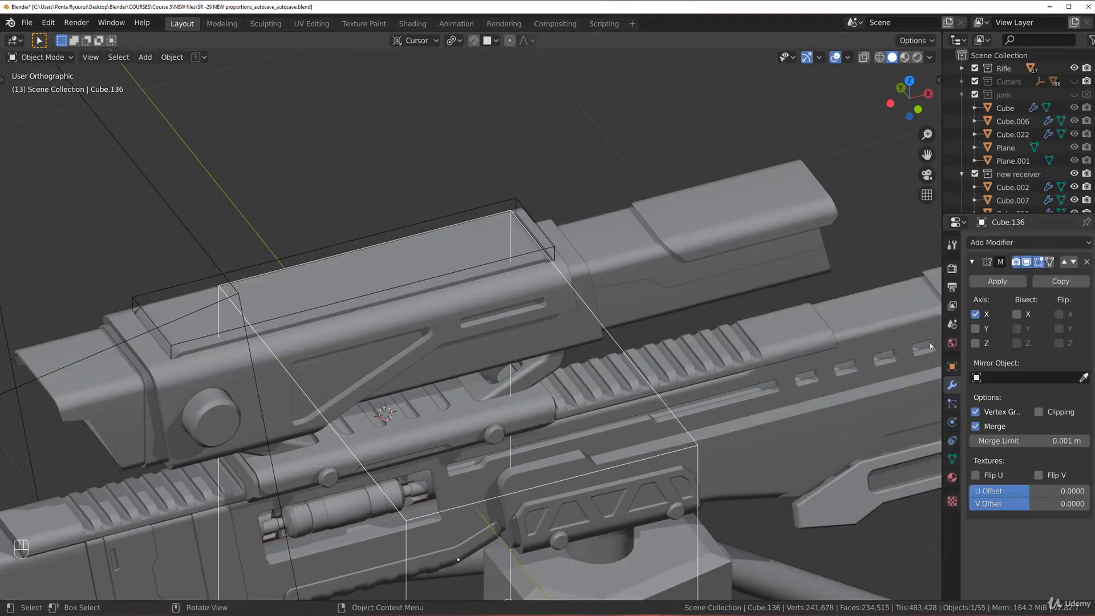
{"action": "left_click", "coordinate": [975, 314]}
{"action": "left_click", "coordinate": [975, 329]}
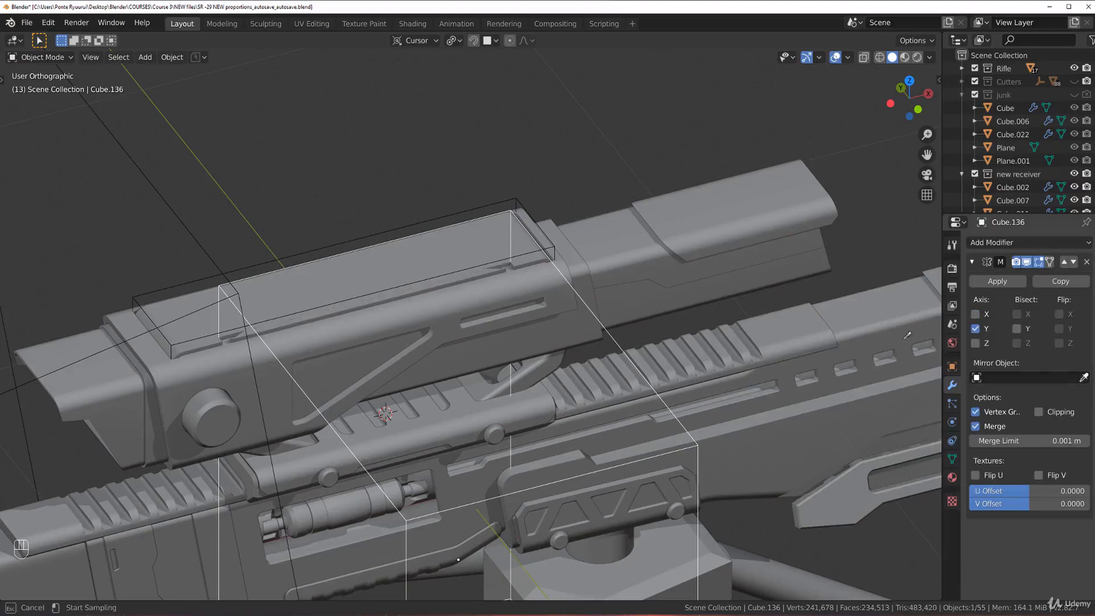
{"action": "left_click", "coordinate": [438, 262]}
{"action": "middle_click_drag", "start_coordinate": [438, 294], "coordinate": [453, 330]}
{"action": "left_click", "coordinate": [992, 279]}
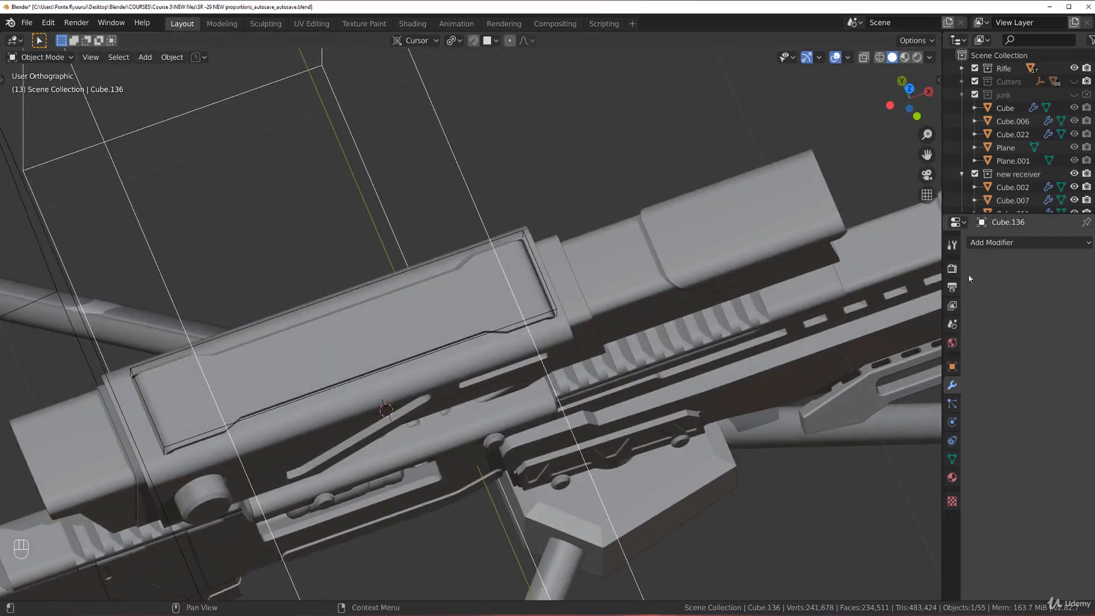
Examine the scope and the whole rifle from the front, and select the scope housing.
{"action": "key", "text": "KP_1"}
{"action": "scroll", "coordinate": [373, 232], "scroll_direction": "up", "scroll_amount": 3}
{"action": "scroll", "coordinate": [628, 226], "scroll_direction": "down", "scroll_amount": 4}
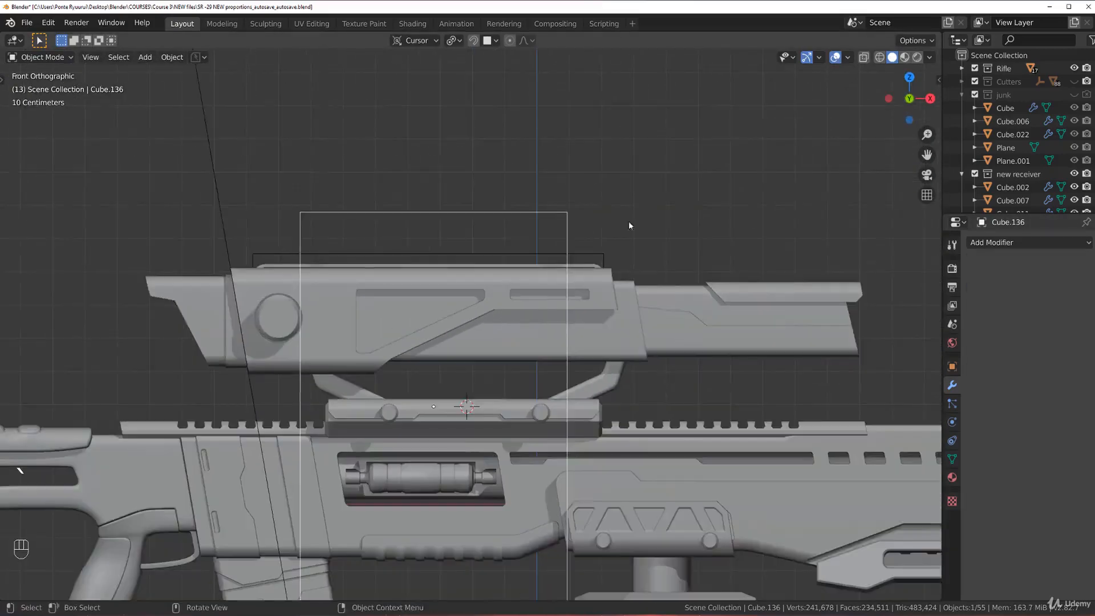
{"action": "scroll", "coordinate": [491, 240], "scroll_direction": "down", "scroll_amount": 3}
{"action": "scroll", "coordinate": [464, 234], "scroll_direction": "down", "scroll_amount": 1, "text": "shift"}
{"action": "scroll", "coordinate": [482, 254], "scroll_direction": "down", "scroll_amount": 2}
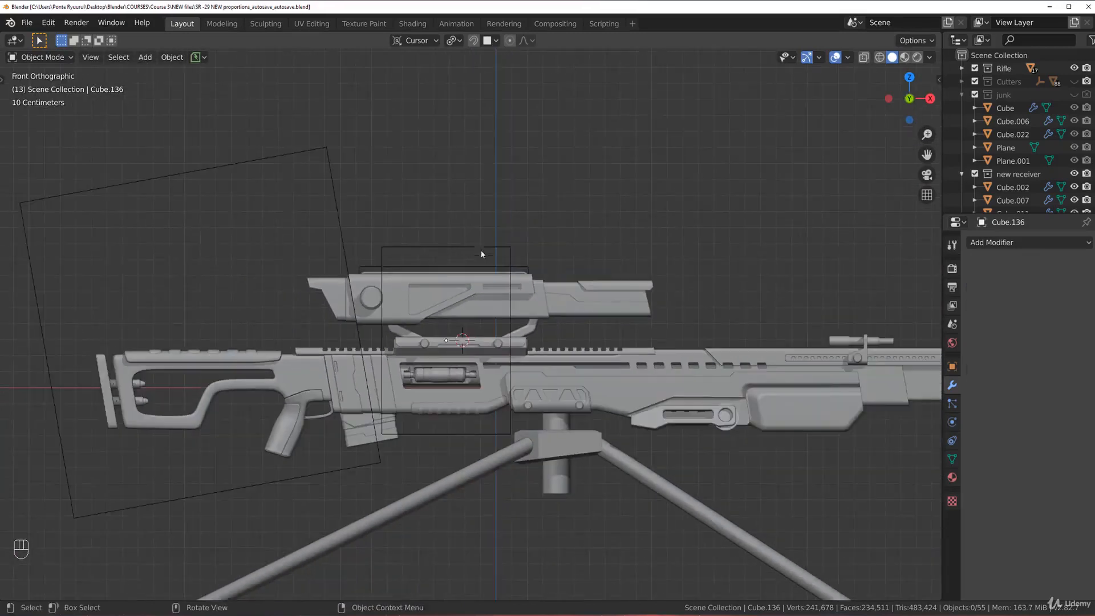
{"action": "scroll", "coordinate": [526, 243], "scroll_direction": "down", "scroll_amount": 2}
{"action": "scroll", "coordinate": [521, 256], "scroll_direction": "up", "scroll_amount": 5}
{"action": "scroll", "coordinate": [519, 256], "scroll_direction": "down", "scroll_amount": 2}
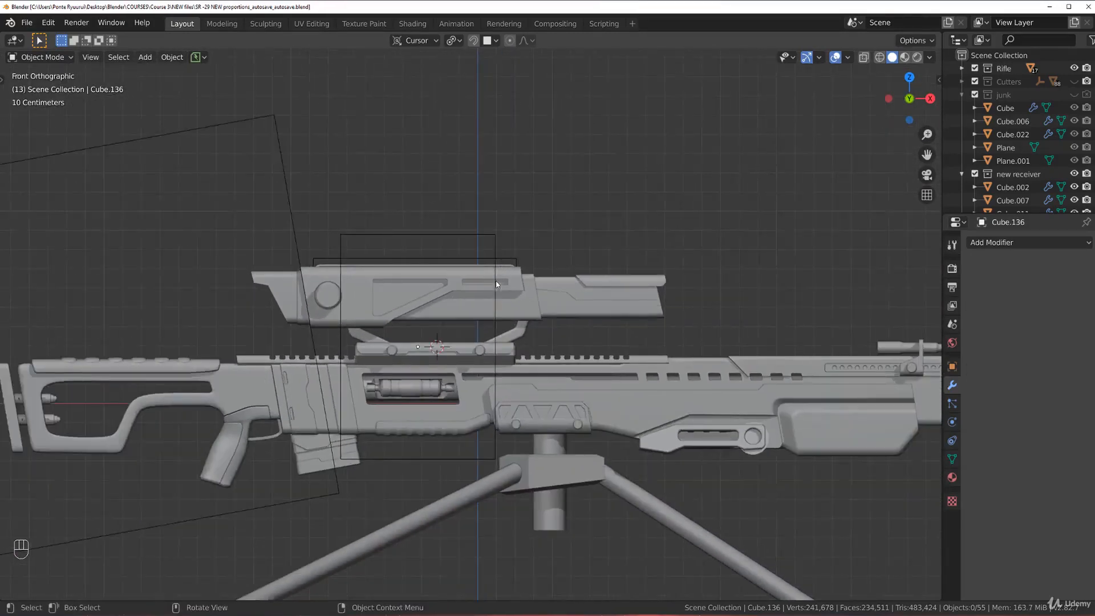
{"action": "scroll", "coordinate": [496, 284], "scroll_direction": "down", "scroll_amount": 1}
{"action": "left_click", "coordinate": [451, 287]}
{"action": "scroll", "coordinate": [447, 287], "scroll_direction": "up", "scroll_amount": 3}
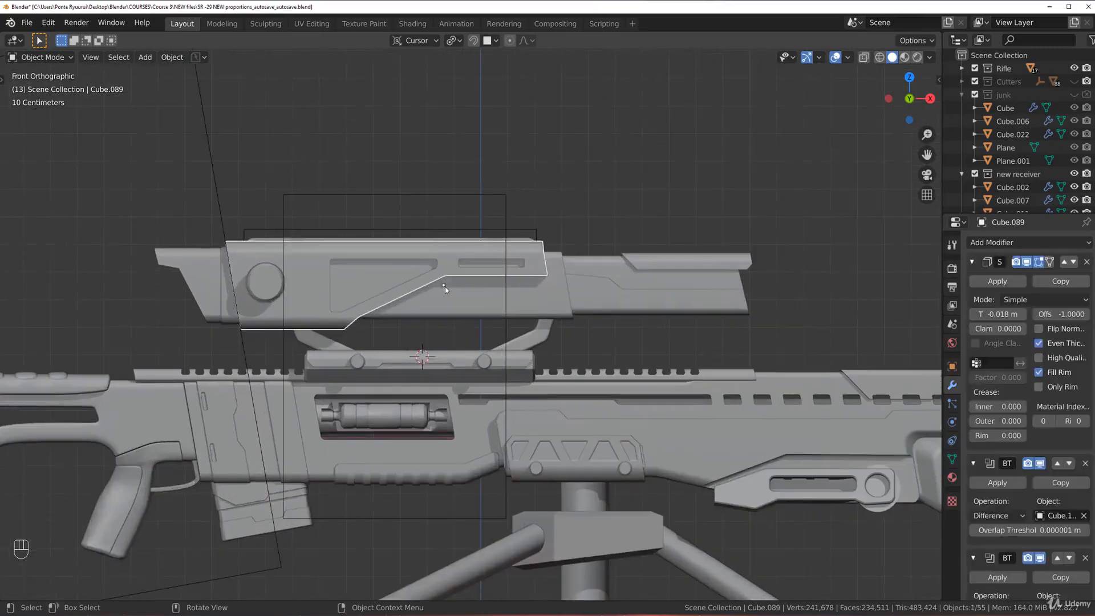
Examine the selected scope parts up close and compare the scope's proportions with the whole rifle in front view.
{"action": "left_click", "coordinate": [477, 300], "text": "shift"}
{"action": "left_click", "coordinate": [629, 281], "text": "shift"}
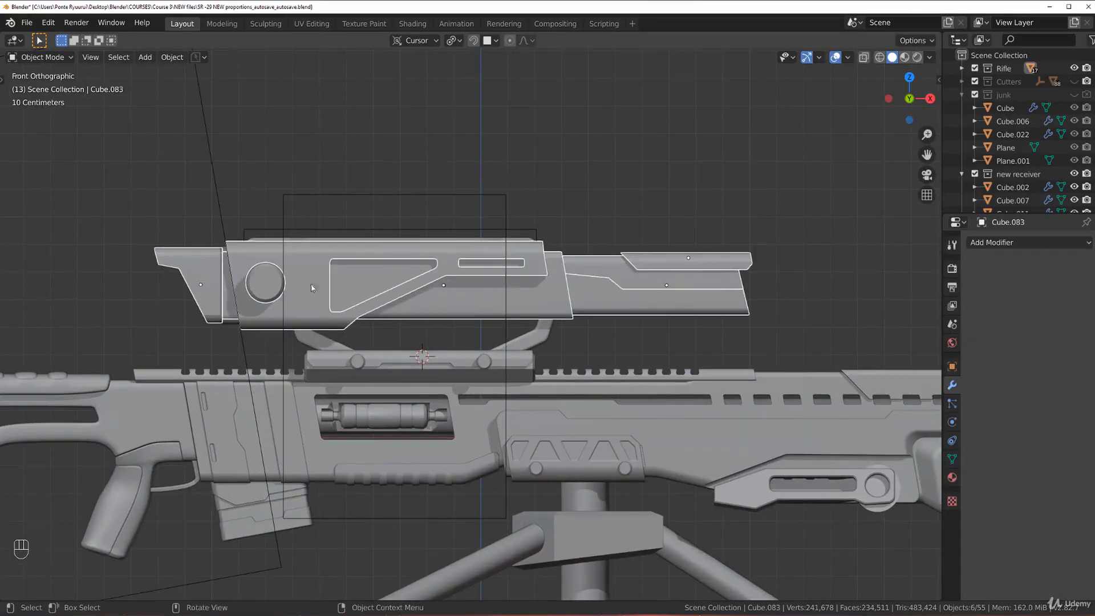
{"action": "scroll", "coordinate": [469, 186], "scroll_direction": "up", "scroll_amount": 2}
{"action": "middle_click_drag", "start_coordinate": [468, 186], "coordinate": [515, 264]}
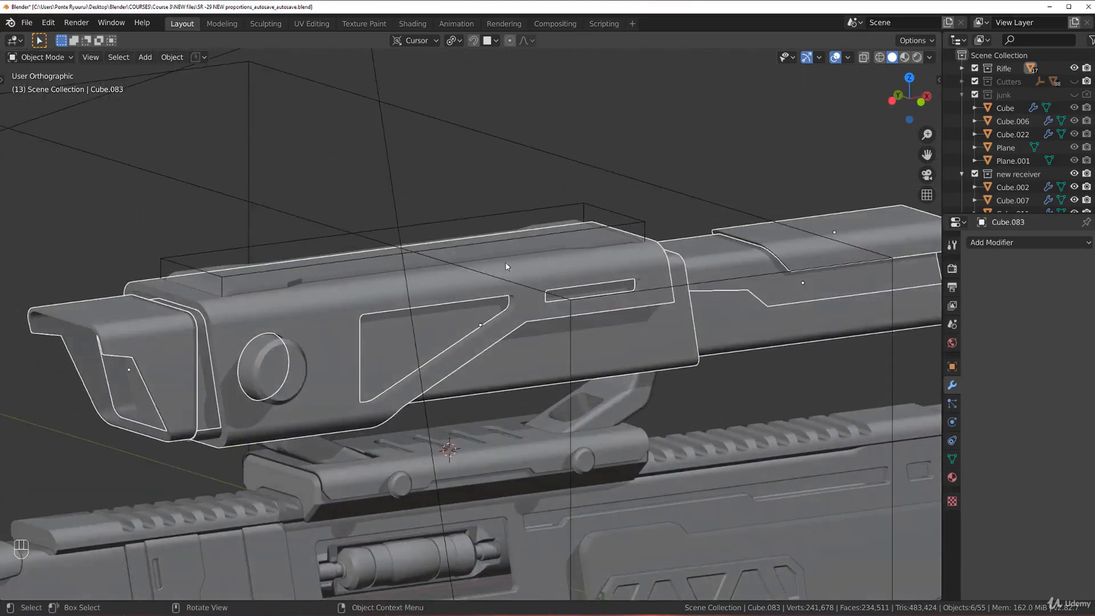
{"action": "scroll", "coordinate": [403, 286], "scroll_direction": "down", "scroll_amount": 3}
{"action": "middle_click_drag", "start_coordinate": [403, 287], "coordinate": [371, 239]}
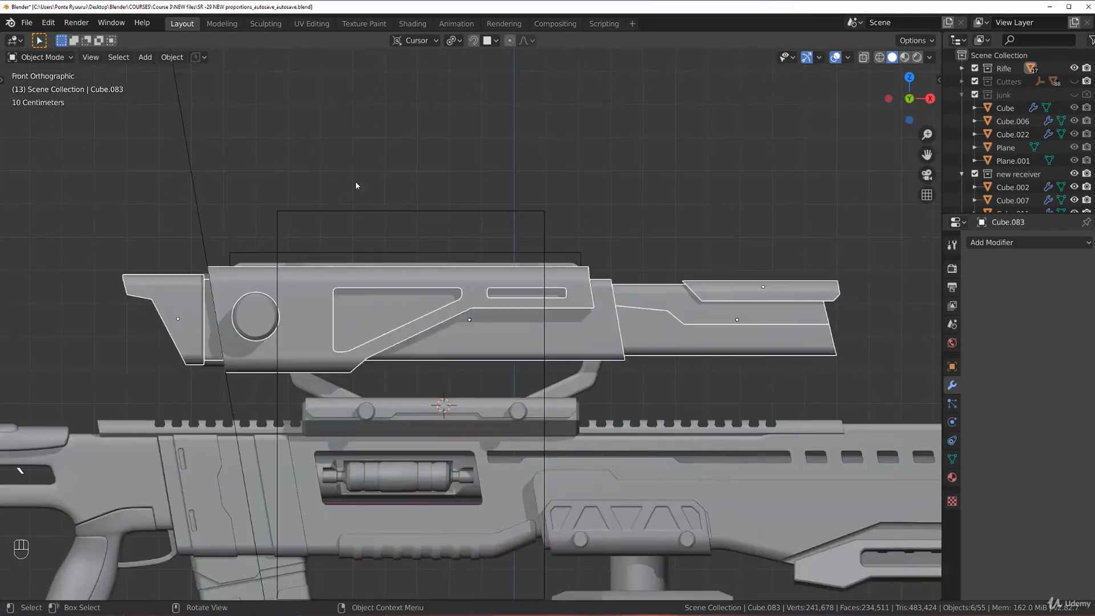
{"action": "scroll", "coordinate": [397, 222], "scroll_direction": "down", "scroll_amount": 3}
{"action": "middle_click_drag", "start_coordinate": [525, 255], "coordinate": [481, 238], "text": "shift"}
{"action": "left_click", "coordinate": [535, 220]}
{"action": "scroll", "coordinate": [480, 227], "scroll_direction": "up", "scroll_amount": 1}
{"action": "scroll", "coordinate": [480, 227], "scroll_direction": "down", "scroll_amount": 1}
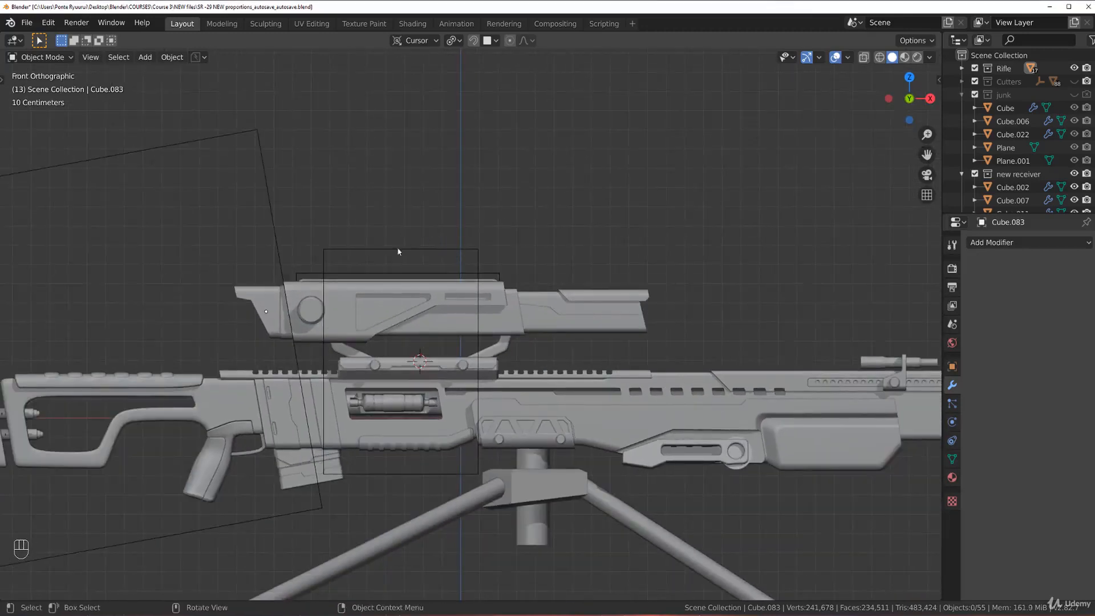
{"action": "scroll", "coordinate": [527, 292], "scroll_direction": "down", "scroll_amount": 3}
{"action": "middle_click_drag", "start_coordinate": [557, 280], "coordinate": [533, 248], "text": "shift"}
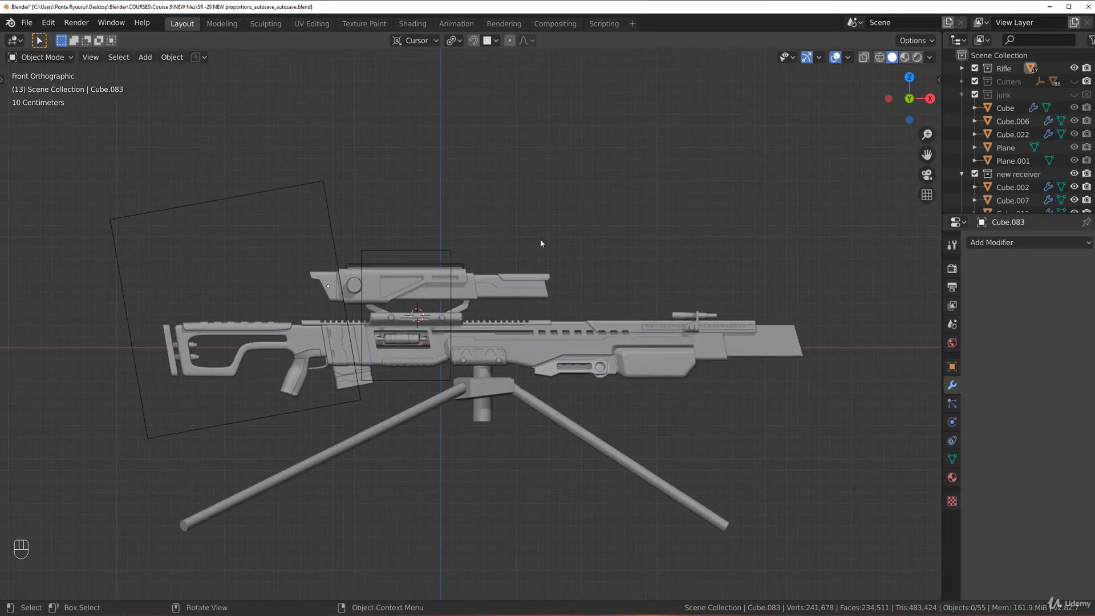
{"action": "scroll", "coordinate": [544, 237], "scroll_direction": "up", "scroll_amount": 2}
{"action": "scroll", "coordinate": [521, 254], "scroll_direction": "down", "scroll_amount": 1}
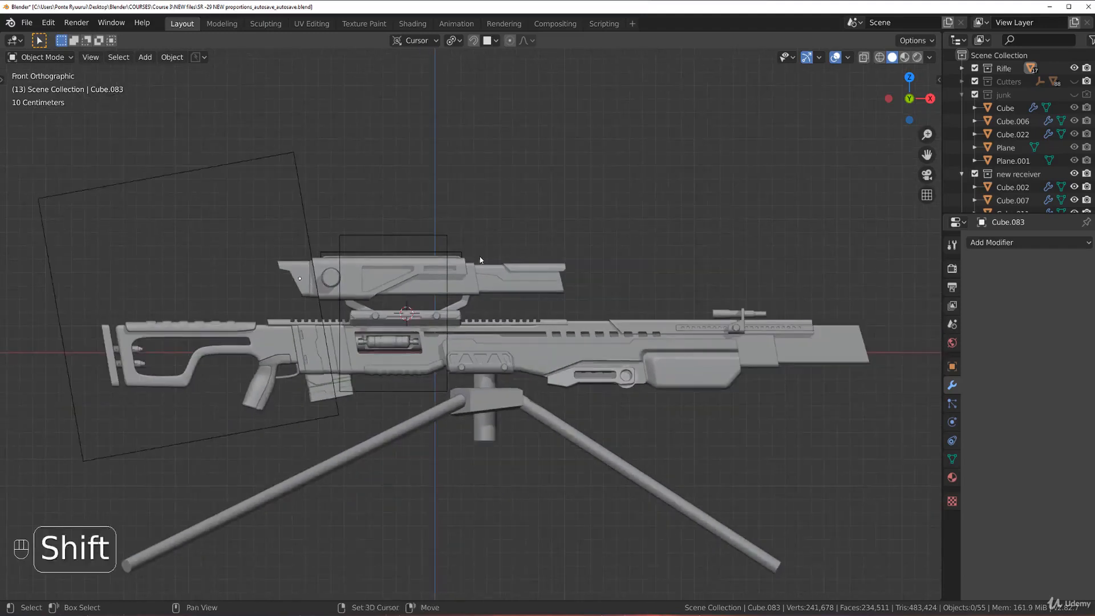
{"action": "middle_click_drag", "start_coordinate": [470, 254], "coordinate": [495, 267], "text": "shift"}
{"action": "scroll", "coordinate": [497, 267], "scroll_direction": "up", "scroll_amount": 1}
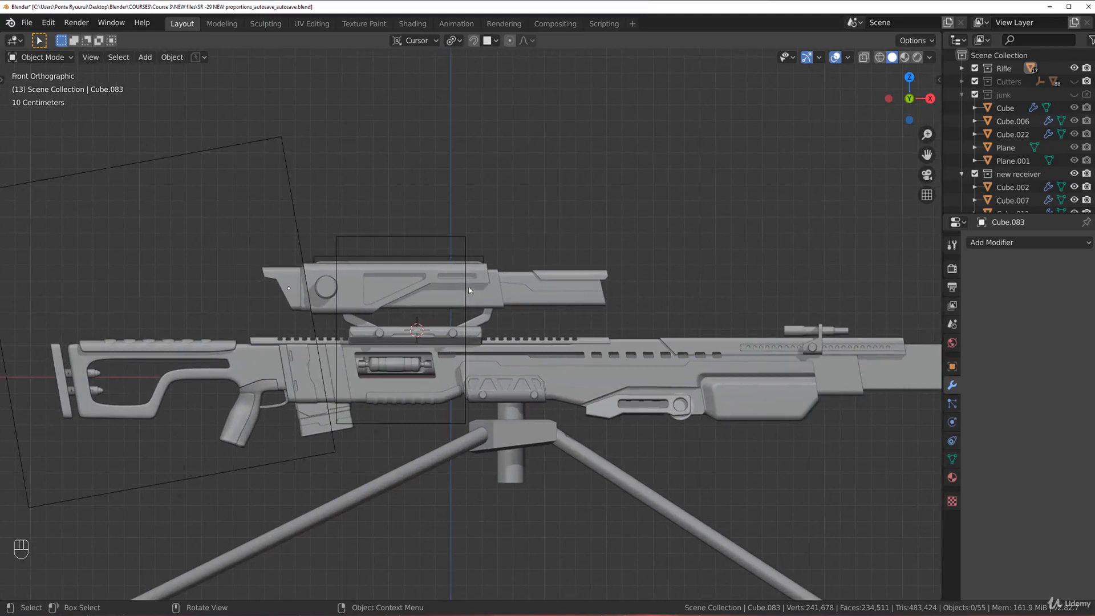
{"action": "scroll", "coordinate": [496, 274], "scroll_direction": "up", "scroll_amount": 3}
{"action": "middle_click_drag", "start_coordinate": [622, 235], "coordinate": [579, 261], "text": "shift"}
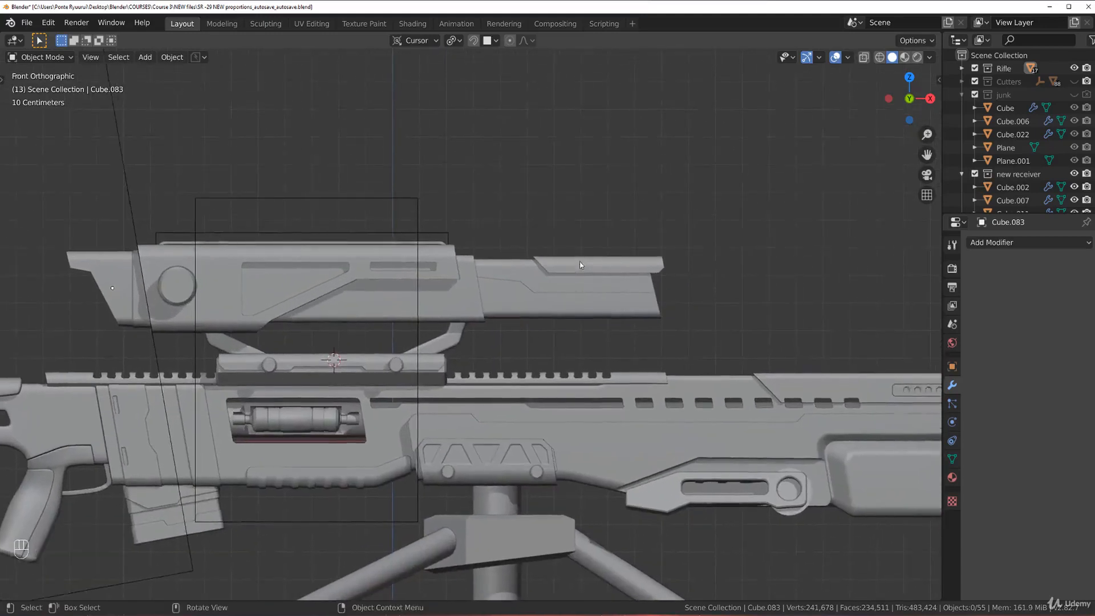
On the scope's front tube, inset the upper face at the back of the opening by about 0.0049 m.
{"action": "scroll", "coordinate": [579, 261], "scroll_direction": "down", "scroll_amount": 1}
{"action": "middle_click_drag", "start_coordinate": [698, 267], "coordinate": [599, 280]}
{"action": "scroll", "coordinate": [472, 299], "scroll_direction": "up", "scroll_amount": 4}
{"action": "key", "text": "KP_5"}
{"action": "middle_click_drag", "start_coordinate": [472, 296], "coordinate": [529, 279]}
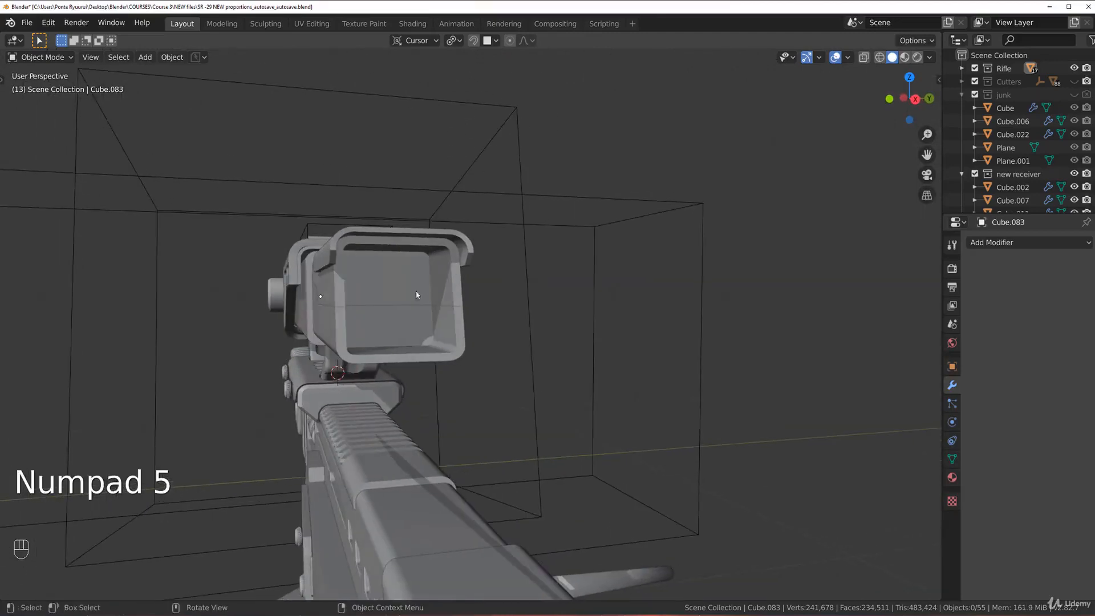
{"action": "left_click", "coordinate": [397, 292]}
{"action": "key", "text": "Tab"}
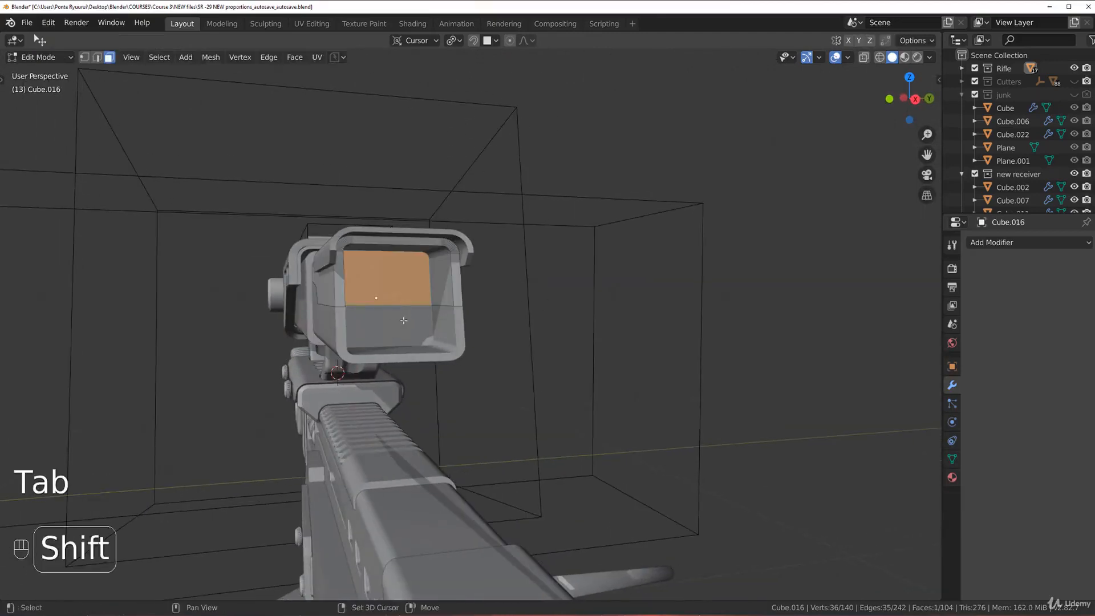
{"action": "left_click", "coordinate": [404, 315]}
{"action": "left_click", "coordinate": [405, 292]}
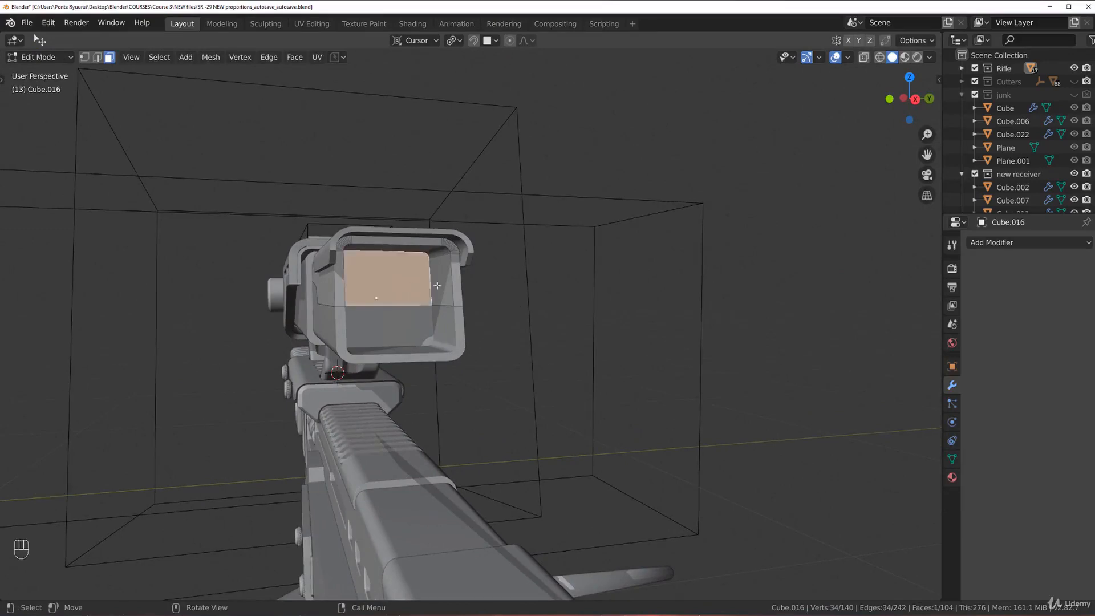
{"action": "scroll", "coordinate": [613, 290], "scroll_direction": "up", "scroll_amount": 3}
{"action": "key", "text": "i"}
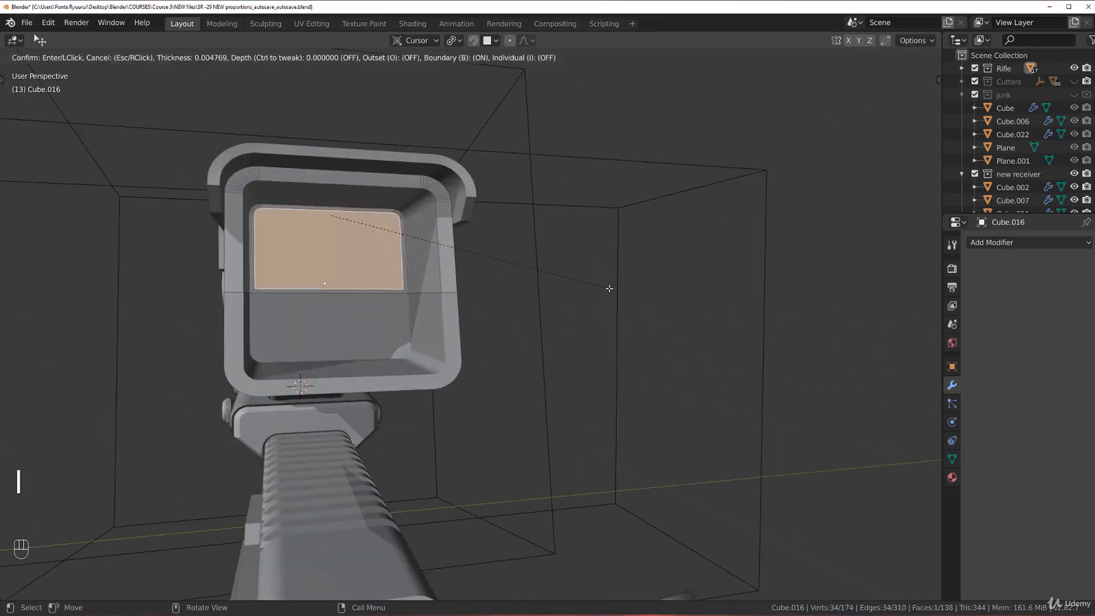
{"action": "left_click", "coordinate": [609, 288]}
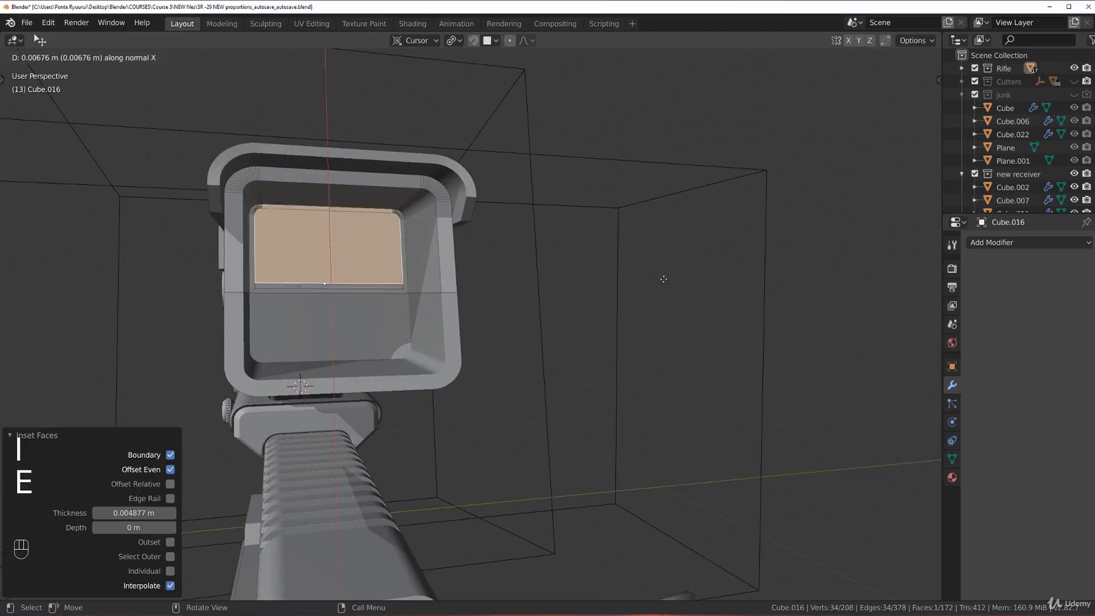
Extrude the inset upper face 0.14 m along the global X axis.
{"action": "key", "text": "x"}
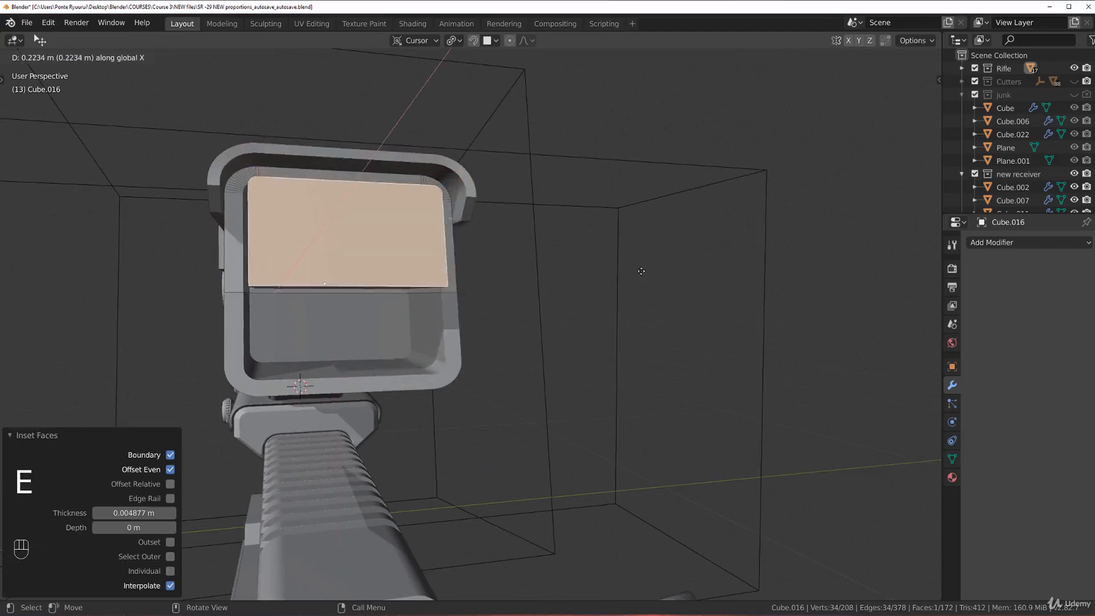
{"action": "left_click", "coordinate": [632, 269]}
{"action": "key", "text": "ctrl+b"}
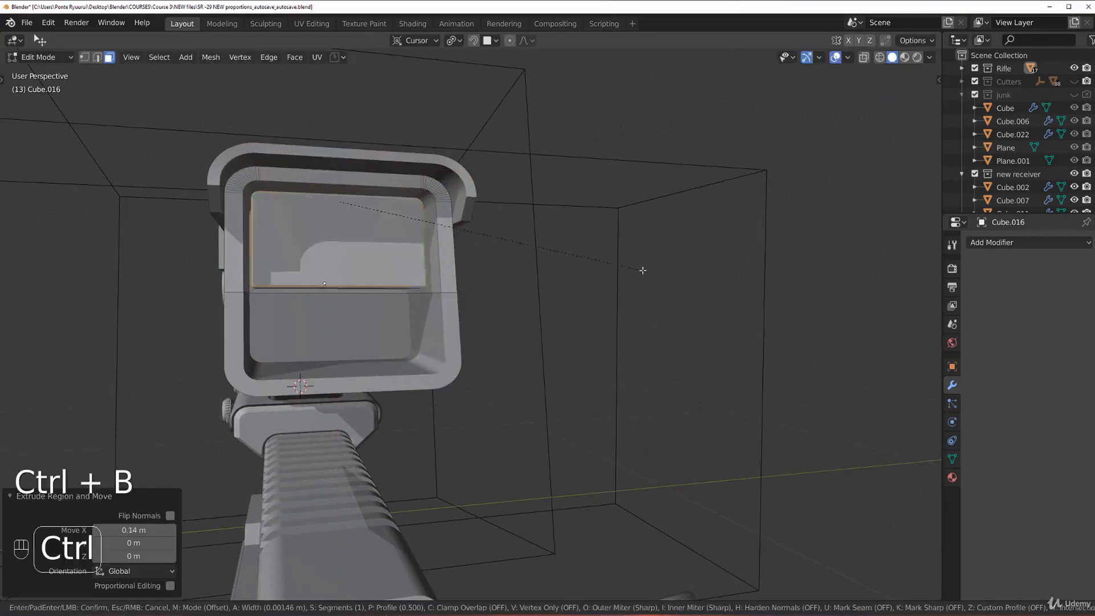
{"action": "right_click", "coordinate": [597, 271]}
{"action": "mouse_move", "coordinate": [597, 271]}
{"action": "middle_mouse_down"}
{"action": "mouse_move", "coordinate": [547, 274]}
{"action": "mouse_move", "coordinate": [579, 289]}
{"action": "mouse_move", "coordinate": [552, 288]}
{"action": "mouse_move", "coordinate": [582, 285]}
{"action": "middle_mouse_up"}
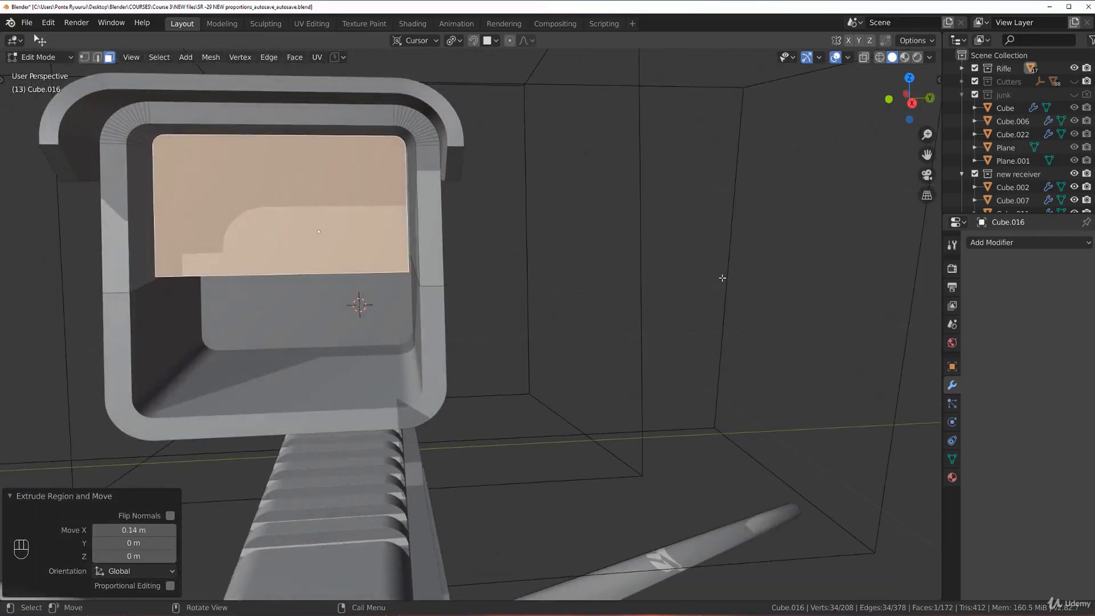
Inset the extruded upper face again by about 0.0042 m.
{"action": "key", "text": "i"}
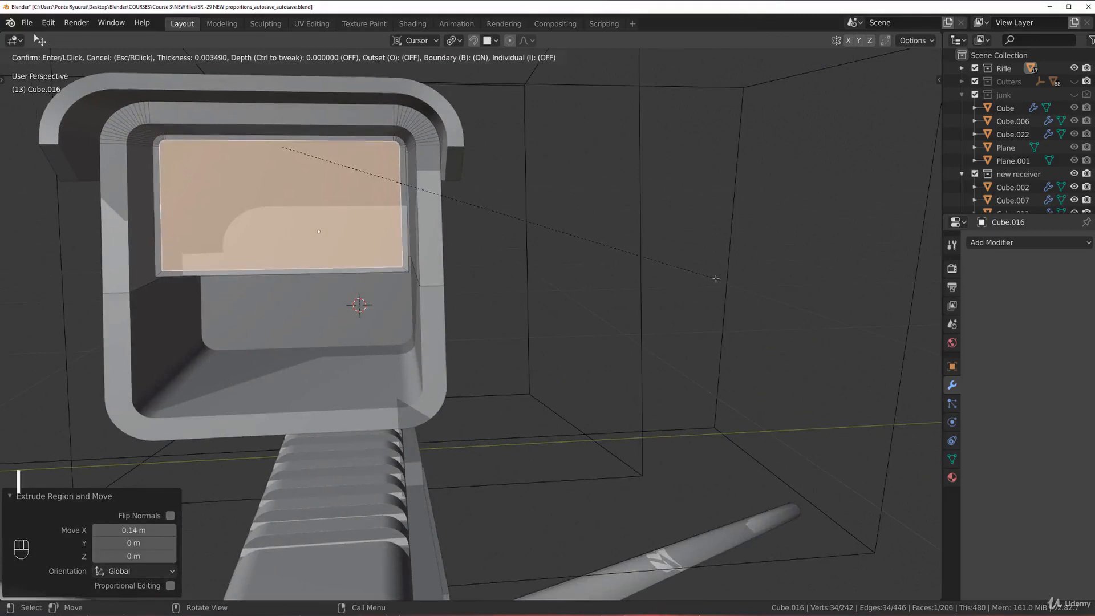
{"action": "left_click", "coordinate": [714, 278]}
{"action": "middle_click_drag", "start_coordinate": [714, 278], "coordinate": [593, 288]}
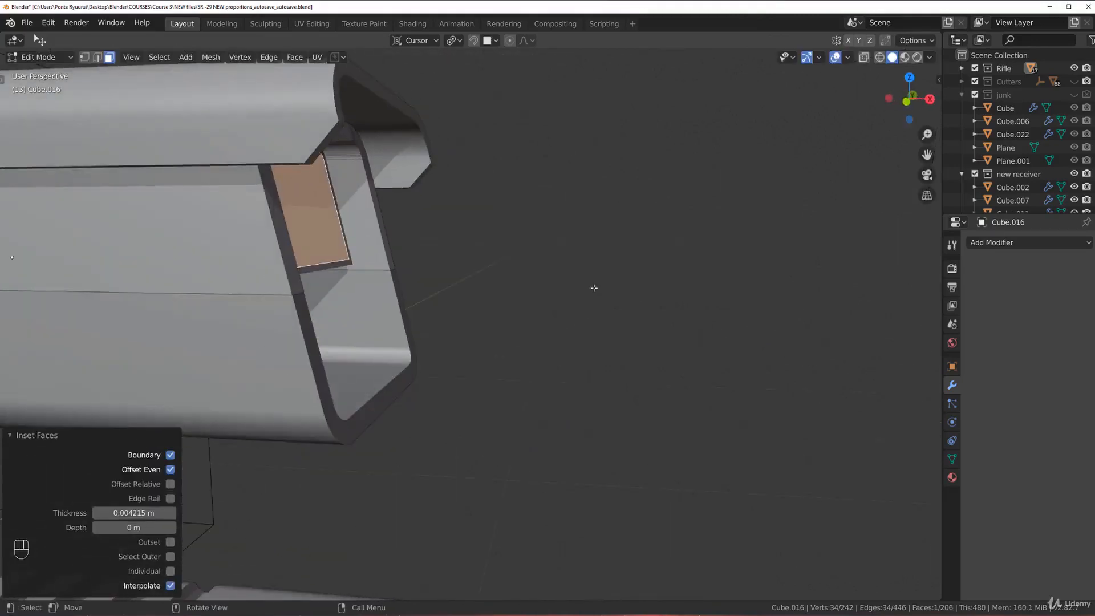
Extrude the newly inset face inward and scale it to 0.959.
{"action": "key", "text": "e"}
{"action": "left_click", "coordinate": [585, 287]}
{"action": "mouse_move", "coordinate": [585, 287]}
{"action": "middle_mouse_down"}
{"action": "mouse_move", "coordinate": [542, 281]}
{"action": "mouse_move", "coordinate": [576, 279]}
{"action": "middle_mouse_up"}
{"action": "key", "text": "s"}
{"action": "left_click", "coordinate": [562, 278]}
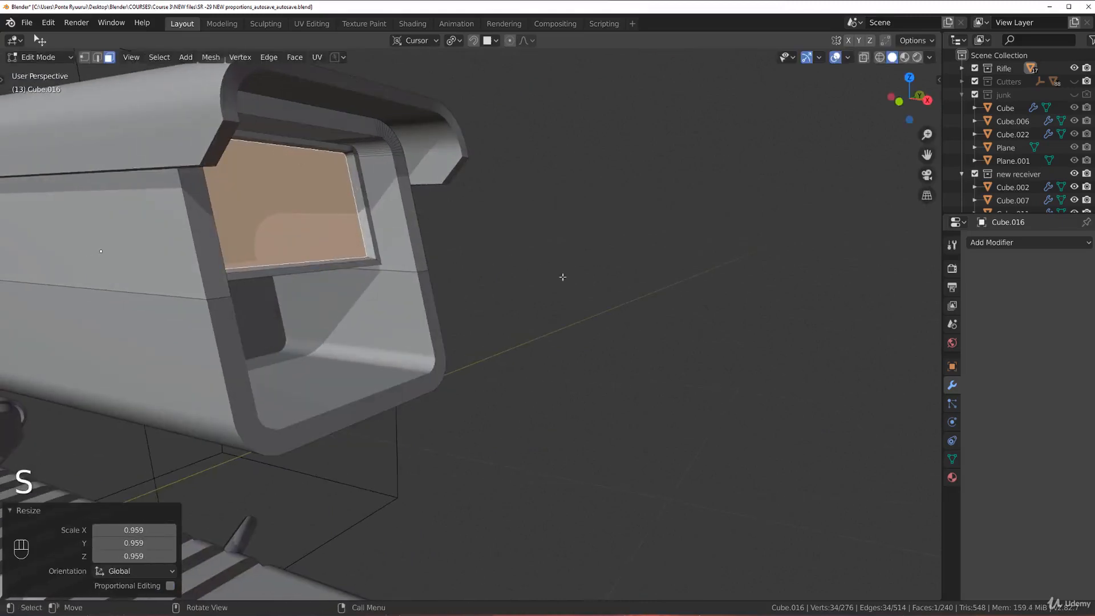
Inset the scaled face by about 0.001 m, extrude it along the global X axis, and return to Object Mode.
{"action": "key", "text": "i"}
{"action": "key", "text": "shift"}
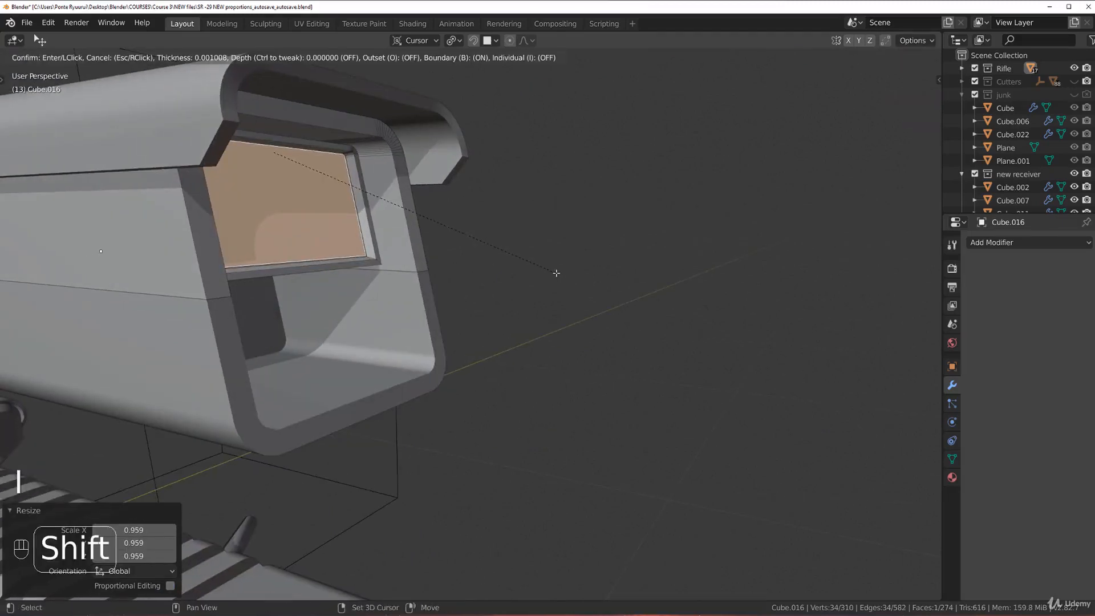
{"action": "left_click", "coordinate": [556, 273]}
{"action": "key", "text": "e"}
{"action": "key", "text": "x"}
{"action": "key", "text": "x"}
{"action": "key", "text": "shift"}
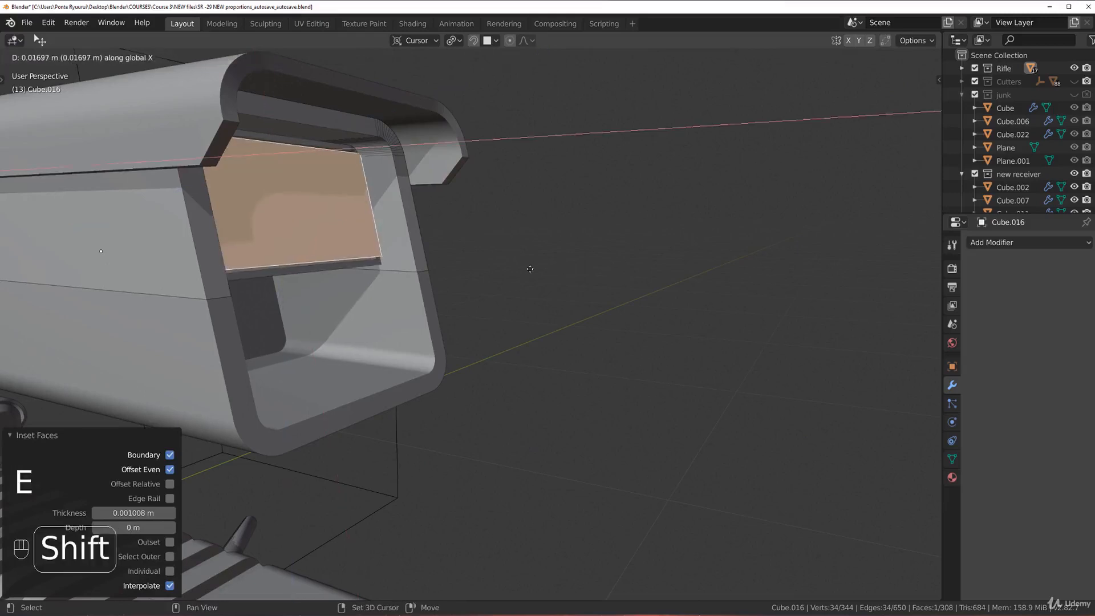
{"action": "left_click", "coordinate": [458, 264]}
{"action": "middle_click_drag", "start_coordinate": [458, 264], "coordinate": [517, 282]}
{"action": "key", "text": "Tab"}
{"action": "left_click", "coordinate": [541, 198]}
{"action": "middle_click_drag", "start_coordinate": [535, 230], "coordinate": [484, 335]}
{"action": "scroll", "coordinate": [536, 269], "scroll_direction": "up", "scroll_amount": 1}
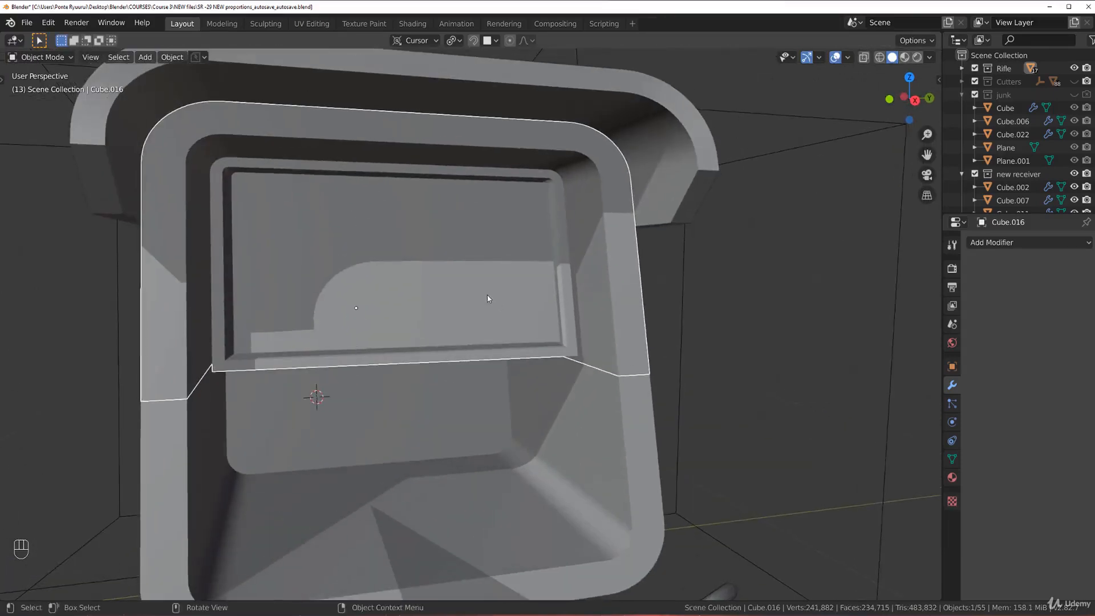
{"action": "scroll", "coordinate": [489, 292], "scroll_direction": "up", "scroll_amount": 1}
{"action": "key", "text": "Tab"}
{"action": "left_click", "coordinate": [535, 285]}
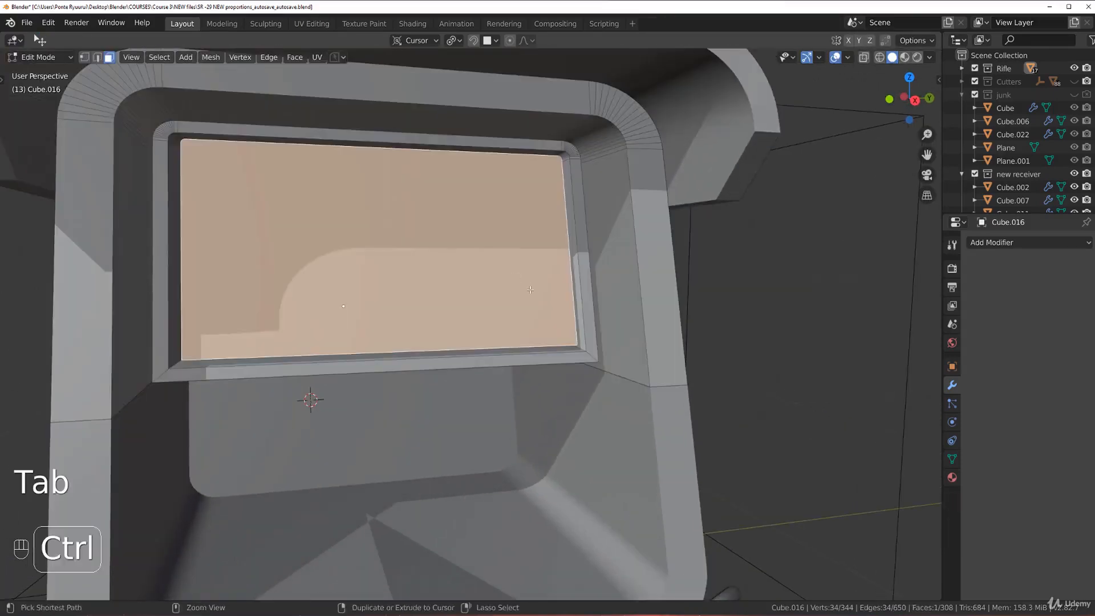
{"action": "key", "text": "ctrl+b"}
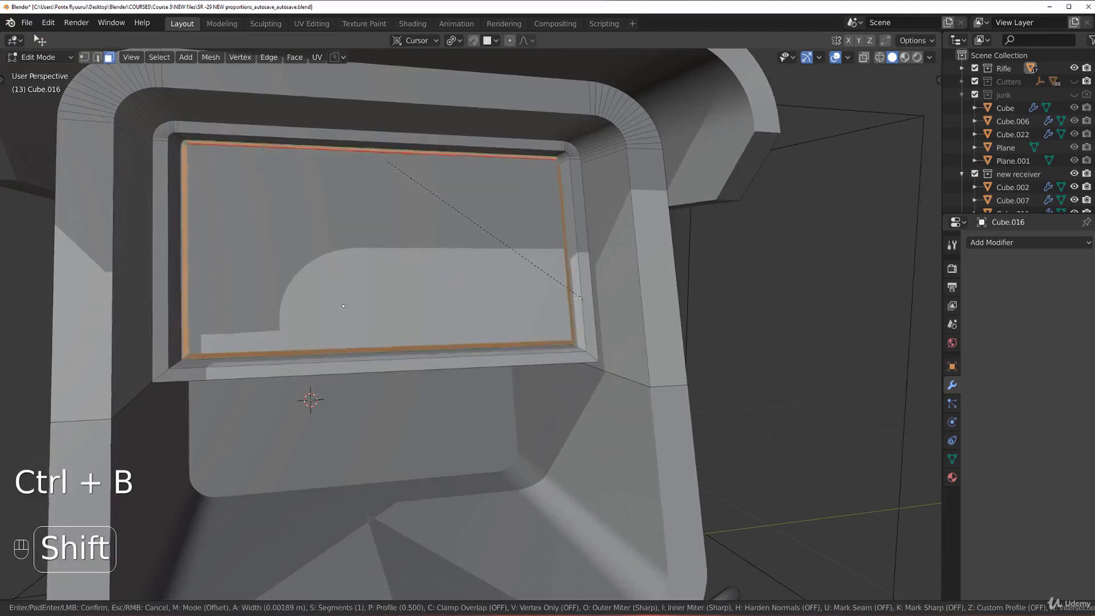
{"action": "right_click", "coordinate": [570, 294]}
{"action": "middle_click_drag", "start_coordinate": [311, 221], "coordinate": [374, 272], "text": "shift"}
{"action": "scroll", "coordinate": [374, 272], "scroll_direction": "up", "scroll_amount": 2}
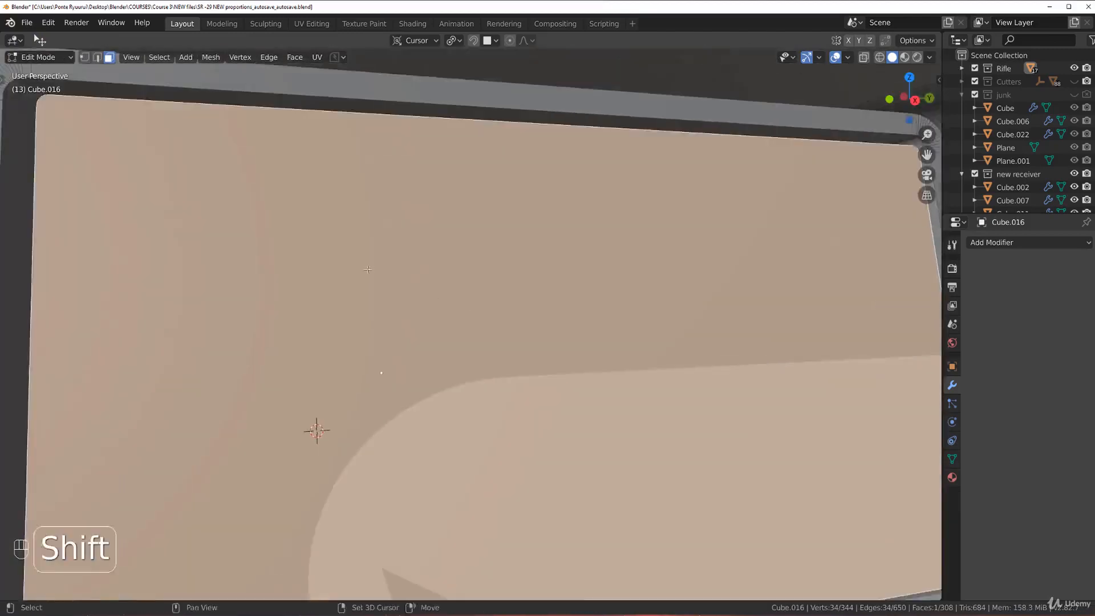
{"action": "scroll", "coordinate": [373, 272], "scroll_direction": "down", "scroll_amount": 3}
{"action": "key", "text": "ctrl+b"}
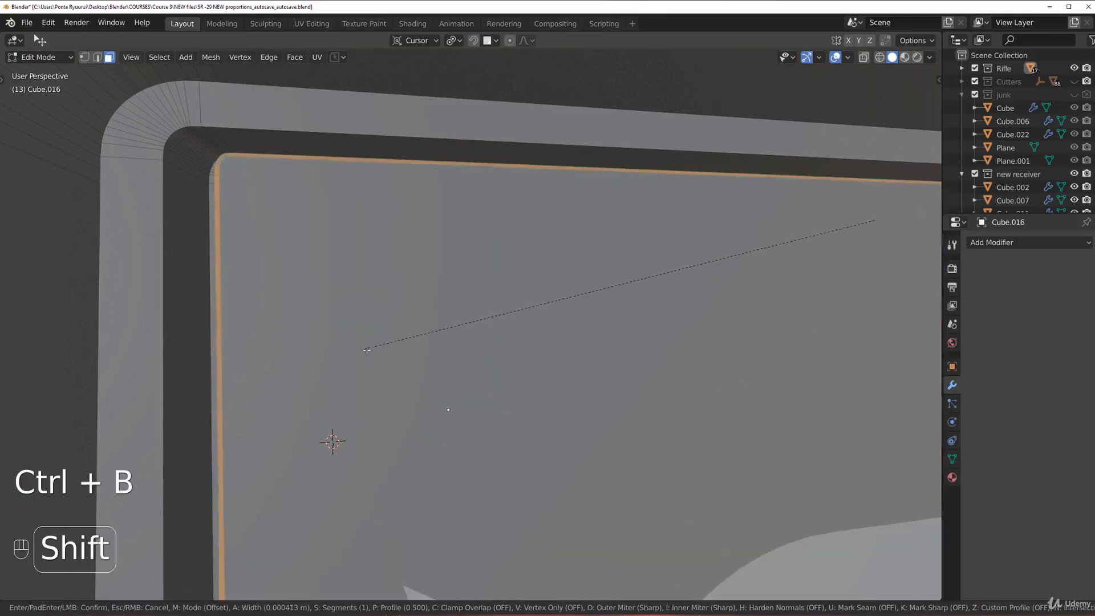
{"action": "scroll", "coordinate": [342, 350], "scroll_direction": "up", "scroll_amount": 3, "text": "shift"}
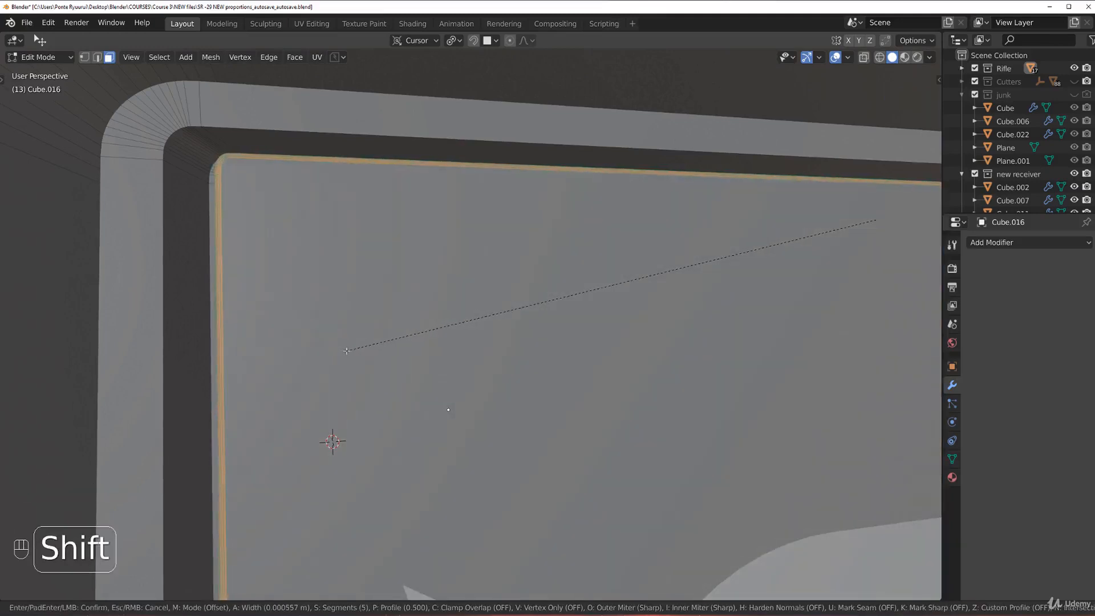
{"action": "left_click", "coordinate": [347, 351]}
{"action": "scroll", "coordinate": [347, 351], "scroll_direction": "down", "scroll_amount": 5}
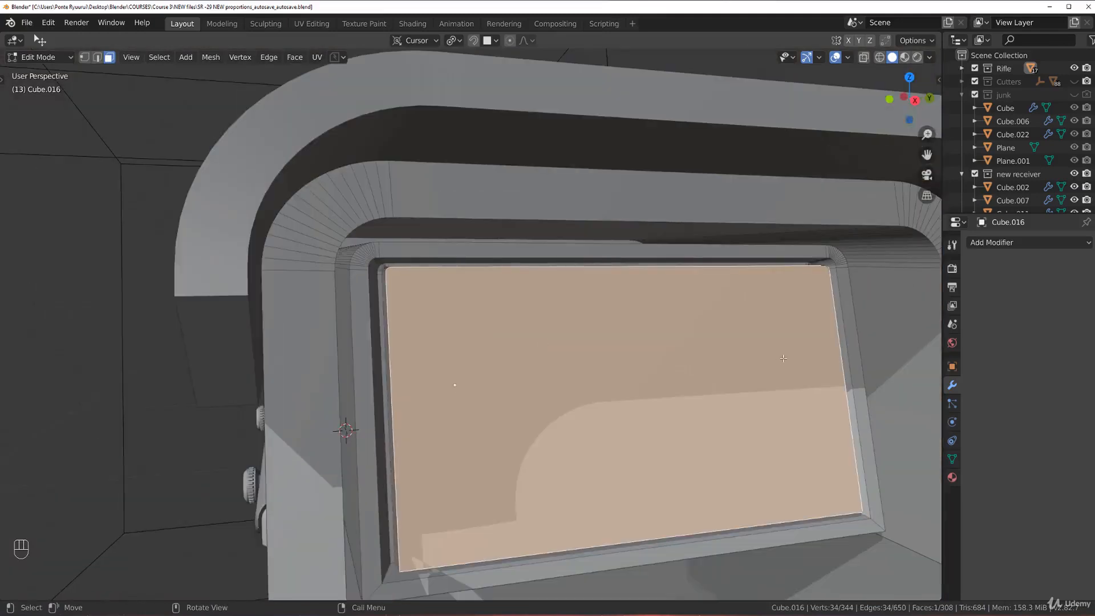
Scale the innermost upper face to about 0.958 and return to Object Mode.
{"action": "key", "text": "s"}
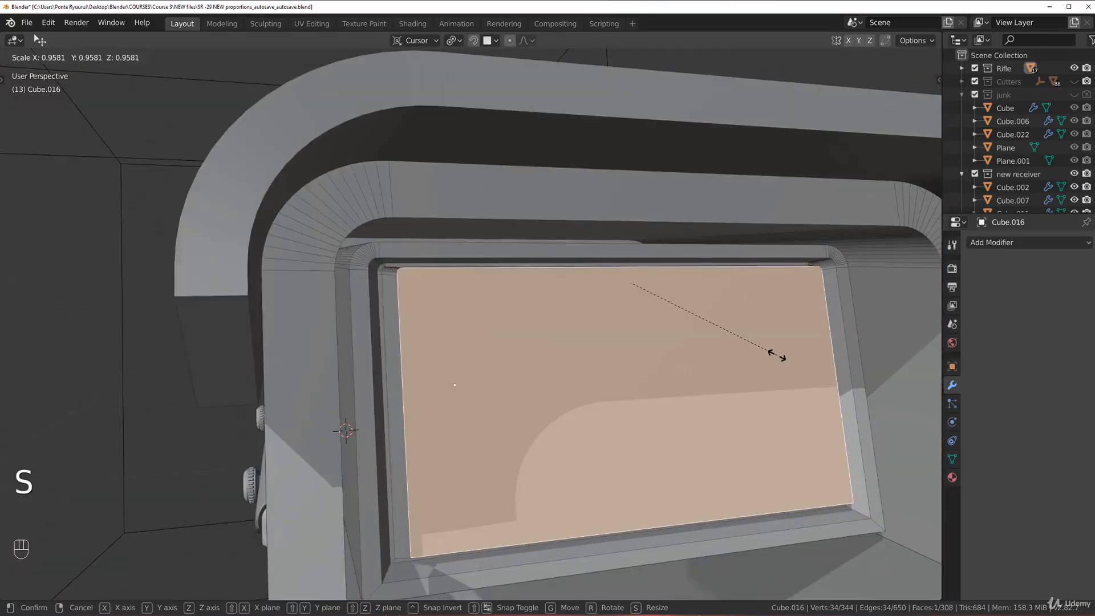
{"action": "left_click", "coordinate": [777, 355]}
{"action": "scroll", "coordinate": [777, 355], "scroll_direction": "down", "scroll_amount": 4}
{"action": "key", "text": "Tab"}
{"action": "scroll", "coordinate": [597, 327], "scroll_direction": "down", "scroll_amount": 2}
{"action": "middle_click_drag", "start_coordinate": [596, 327], "coordinate": [513, 323]}
{"action": "middle_click_drag", "start_coordinate": [513, 323], "coordinate": [509, 295], "text": "shift"}
On the front tube's separate lower half, inset the face at the back of the opening by 0.004 m.
{"action": "scroll", "coordinate": [536, 292], "scroll_direction": "up", "scroll_amount": 2}
{"action": "key", "text": "Tab"}
{"action": "left_click", "coordinate": [481, 346]}
{"action": "key", "text": "Tab"}
{"action": "scroll", "coordinate": [497, 356], "scroll_direction": "down", "scroll_amount": 4}
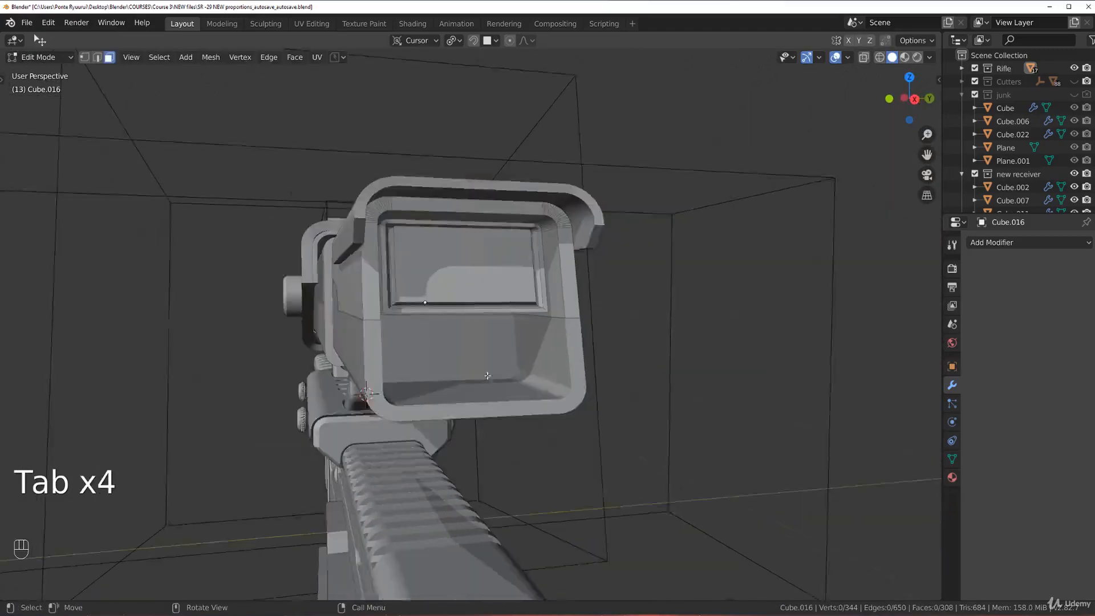
{"action": "key", "text": "Tab"}
{"action": "left_click", "coordinate": [469, 361]}
{"action": "key", "text": "Tab"}
{"action": "left_click", "coordinate": [462, 345]}
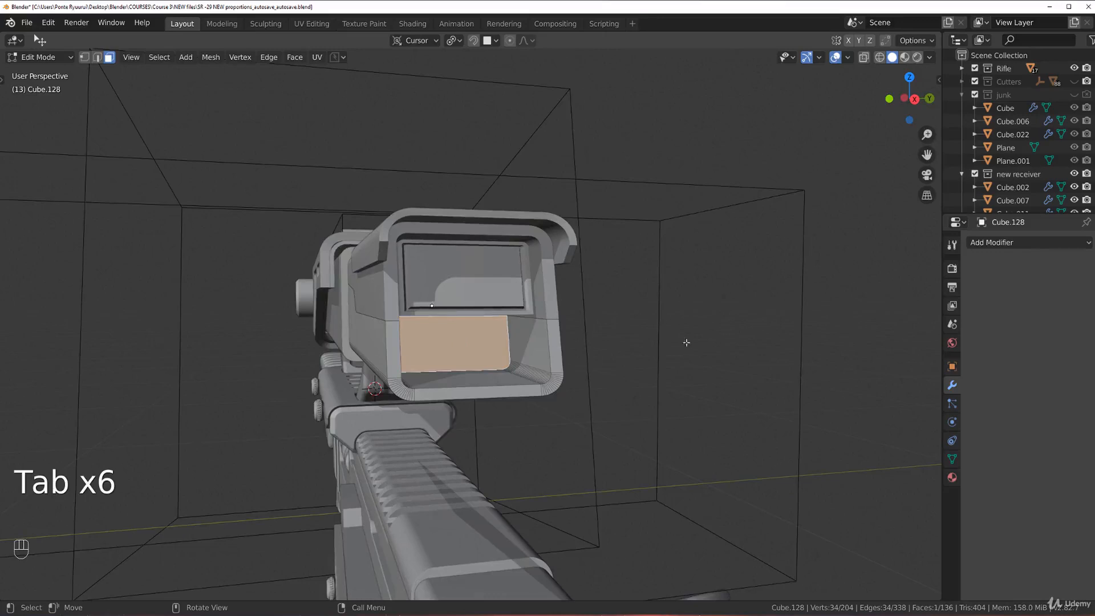
{"action": "scroll", "coordinate": [686, 342], "scroll_direction": "up", "scroll_amount": 2}
{"action": "key", "text": "i"}
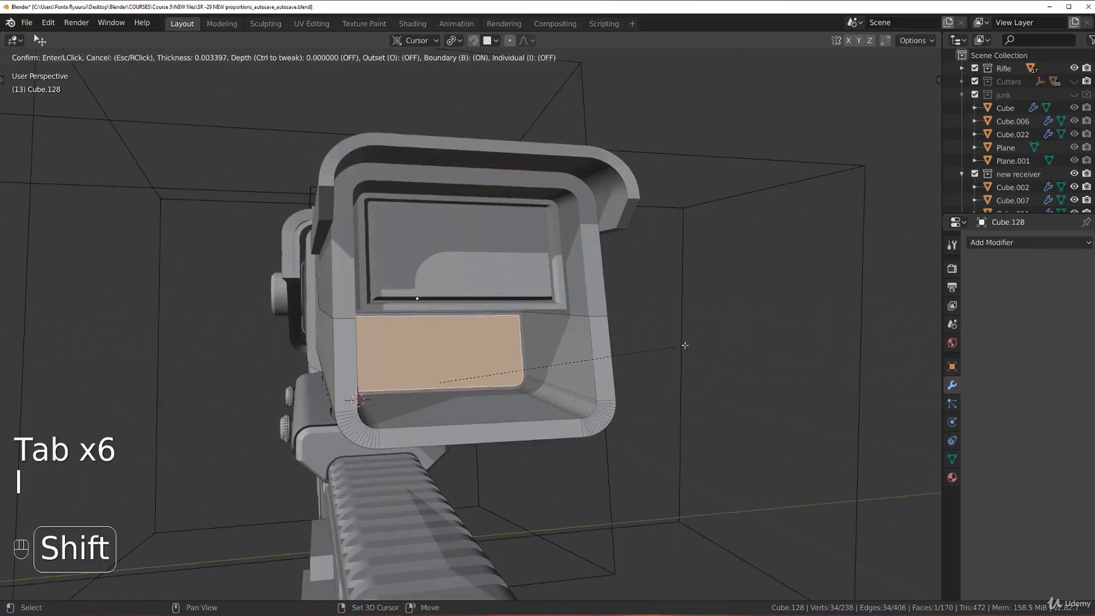
{"action": "left_click", "coordinate": [678, 345]}
Extrude the inset lower face 0.112 m along the global X axis.
{"action": "key", "text": "e"}
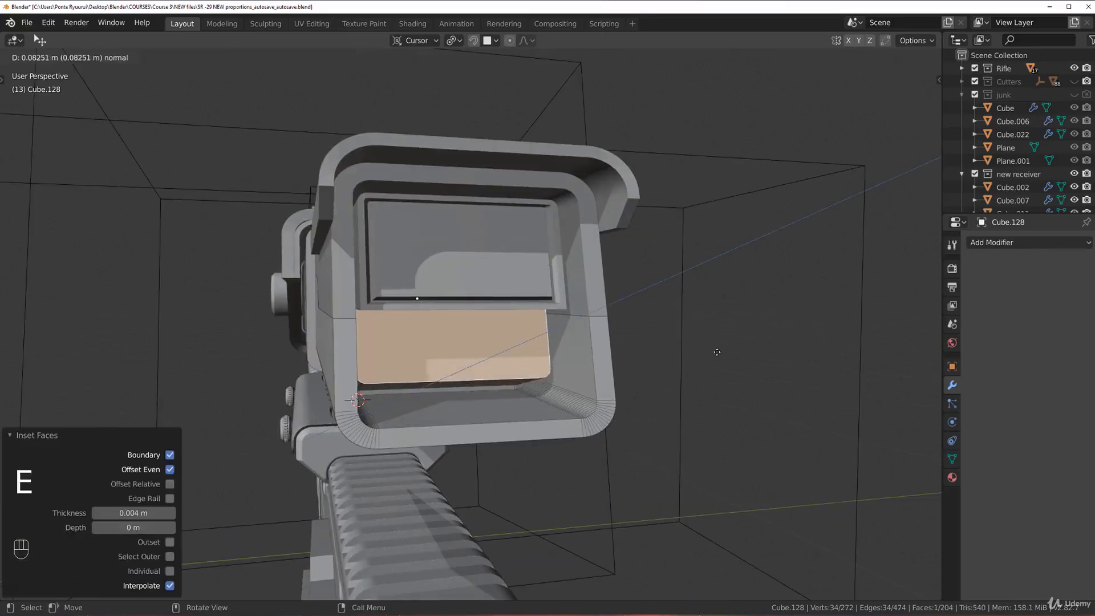
{"action": "key", "text": "x"}
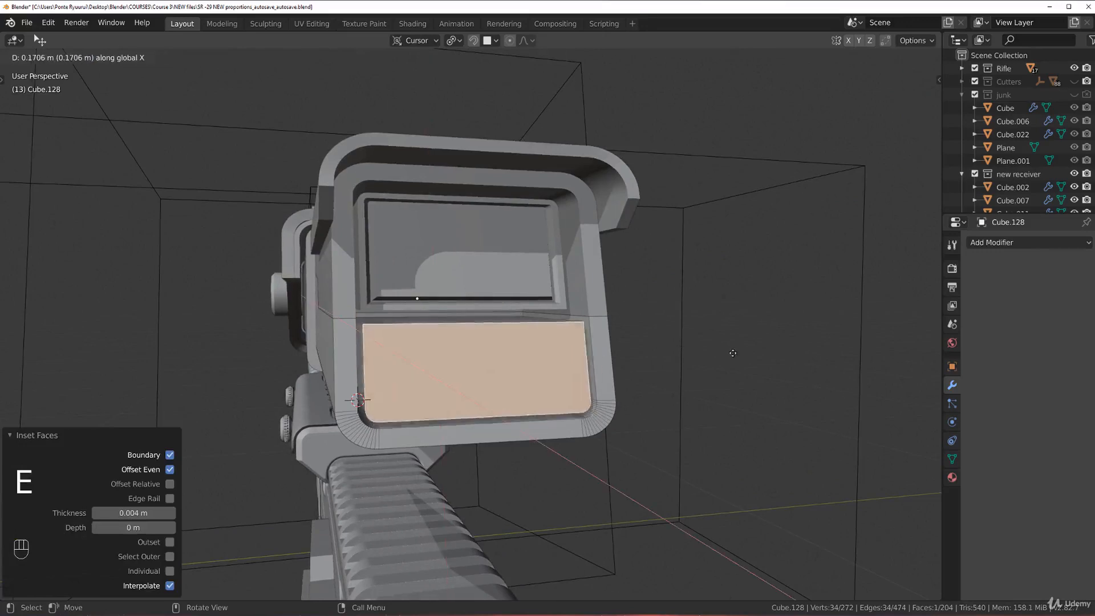
{"action": "left_click", "coordinate": [721, 350]}
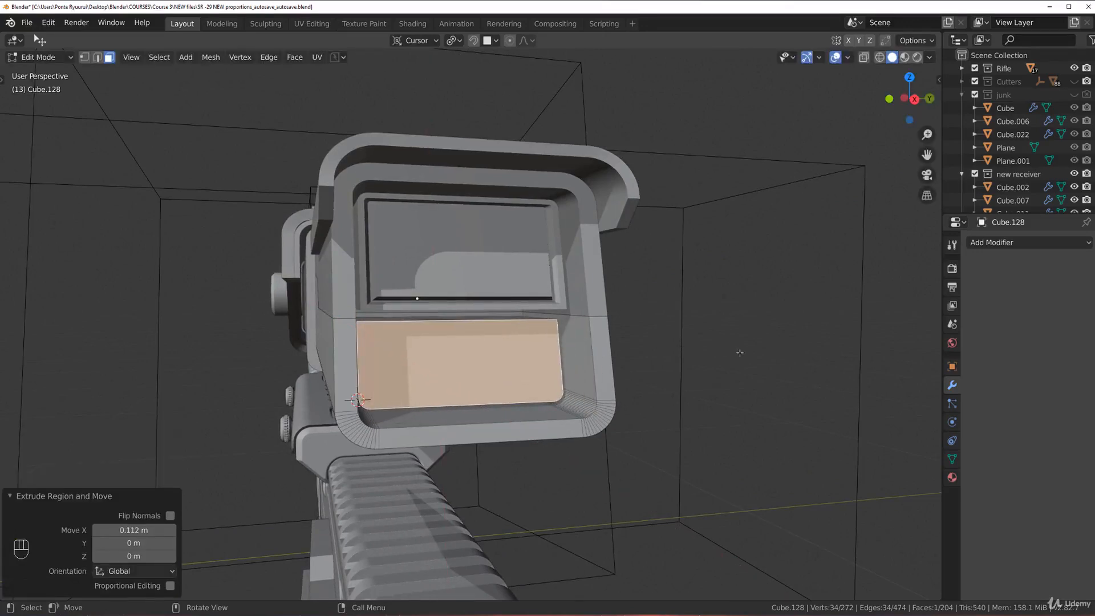
Scale the extruded lower face inside the front tube opening, return to Object Mode, and clear the selection.
{"action": "key", "text": "s"}
{"action": "left_click", "coordinate": [738, 359]}
{"action": "key", "text": "Tab"}
{"action": "scroll", "coordinate": [652, 316], "scroll_direction": "down", "scroll_amount": 8}
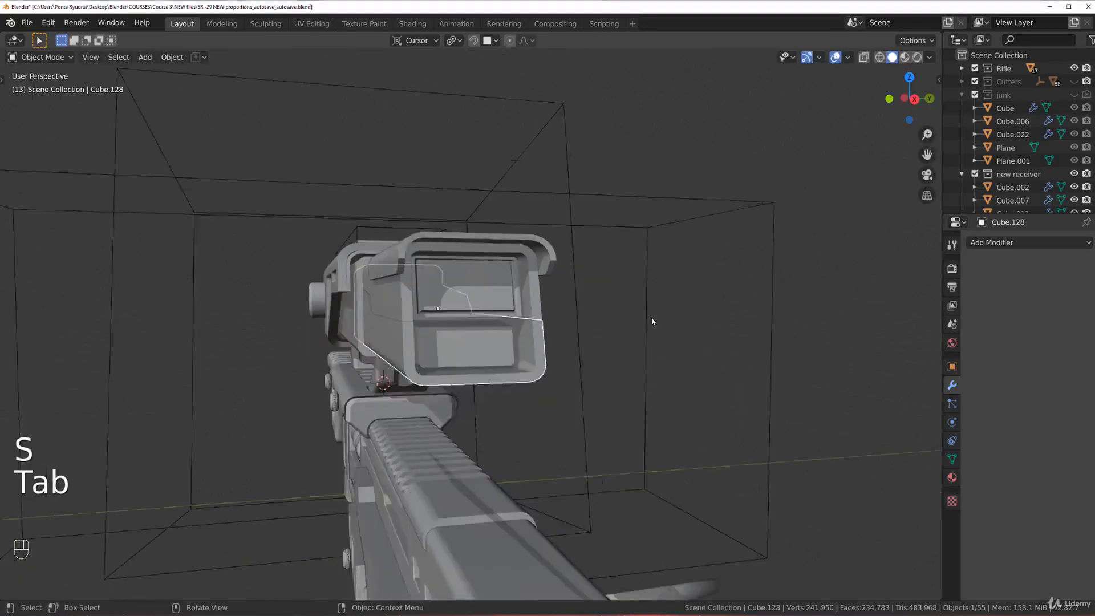
{"action": "middle_click_drag", "start_coordinate": [581, 329], "coordinate": [619, 327]}
{"action": "left_click", "coordinate": [695, 303]}
{"action": "scroll", "coordinate": [694, 303], "scroll_direction": "up", "scroll_amount": 5}
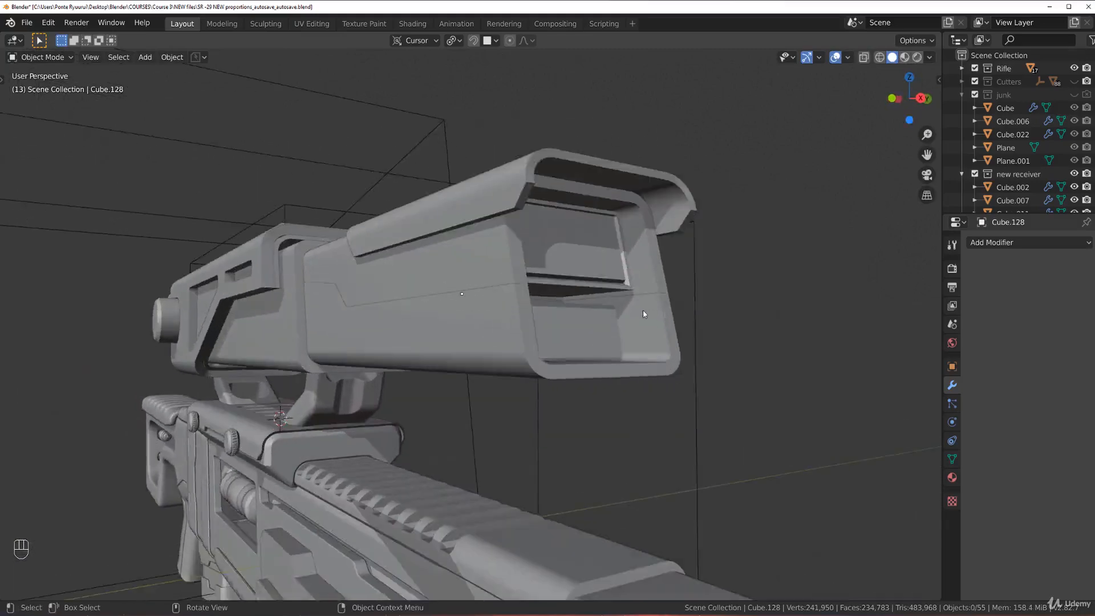
Isolate the front tube's upper half in local view.
{"action": "middle_click_drag", "start_coordinate": [695, 304], "coordinate": [428, 283], "text": "shift"}
{"action": "scroll", "coordinate": [550, 323], "scroll_direction": "up", "scroll_amount": 4}
{"action": "left_click", "coordinate": [400, 303]}
{"action": "key", "text": "KP_Divide"}
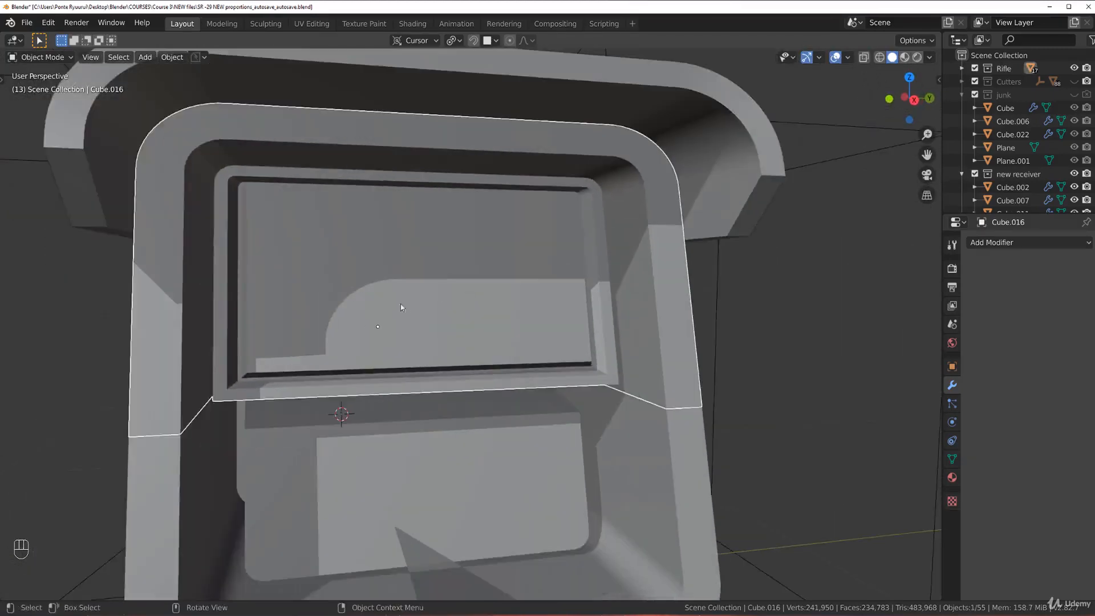
{"action": "mouse_move", "coordinate": [459, 323]}
{"action": "middle_mouse_down"}
{"action": "mouse_move", "coordinate": [558, 313]}
{"action": "mouse_move", "coordinate": [474, 319]}
{"action": "middle_mouse_up"}
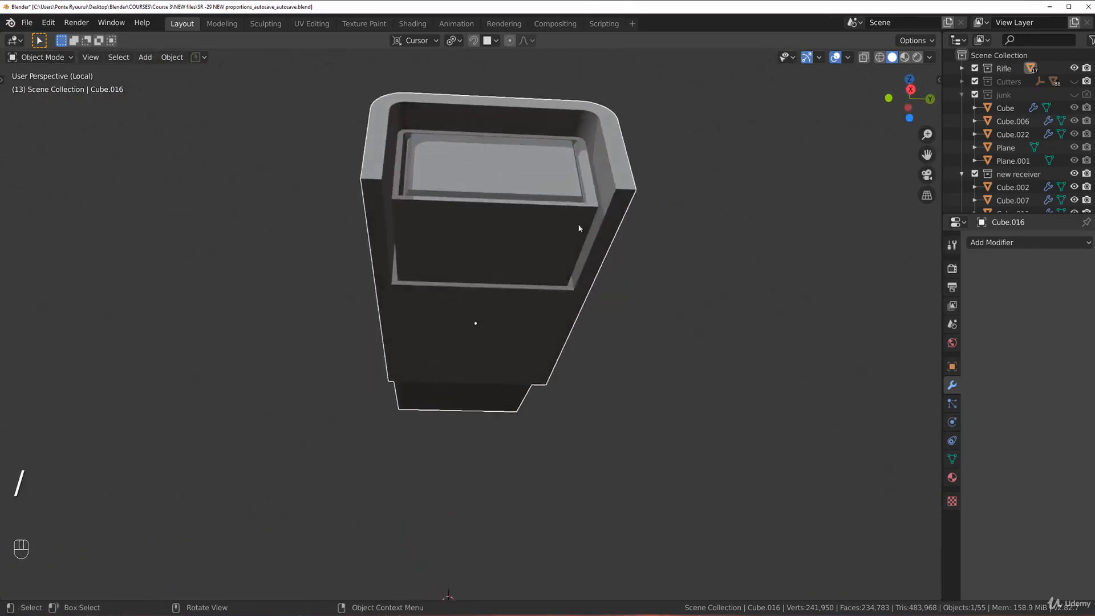
Grow the selection from the raised lens face to the whole inner lens block, separate it into its own object, and return to Object Mode.
{"action": "scroll", "coordinate": [474, 320], "scroll_direction": "up", "scroll_amount": 3}
{"action": "key", "text": "Tab"}
{"action": "left_click", "coordinate": [521, 284]}
{"action": "key", "text": "ctrl+KP_Add"}
{"action": "key", "text": "ctrl+KP_Add"}
{"action": "key", "text": "ctrl+KP_Add"}
{"action": "key", "text": "ctrl+KP_Add"}
{"action": "key", "text": "ctrl+KP_Add"}
{"action": "key", "text": "ctrl+KP_Add"}
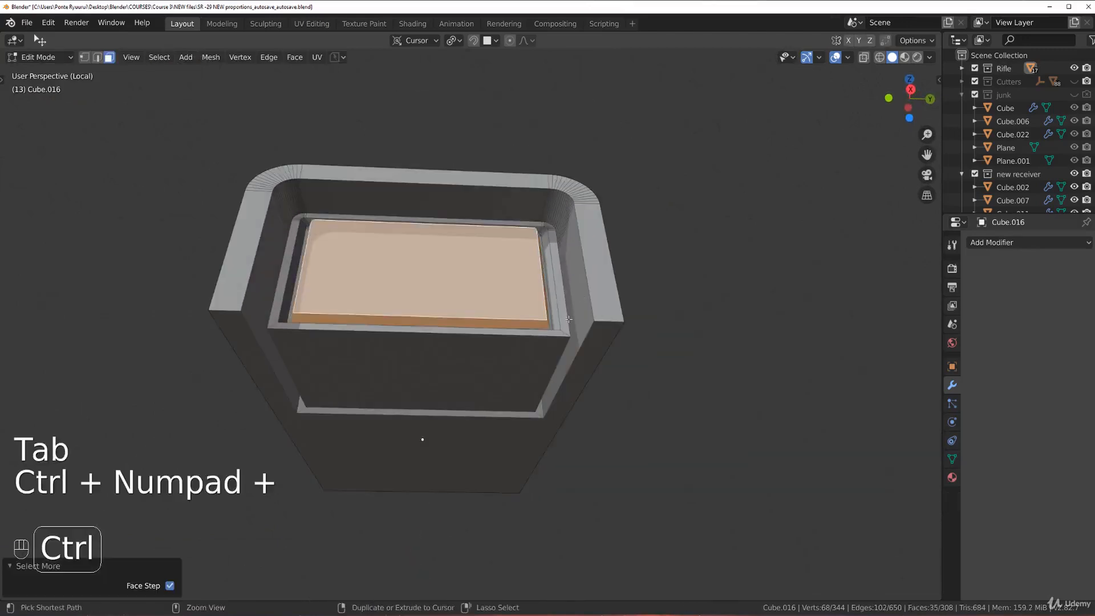
{"action": "key", "text": "ctrl+KP_Add"}
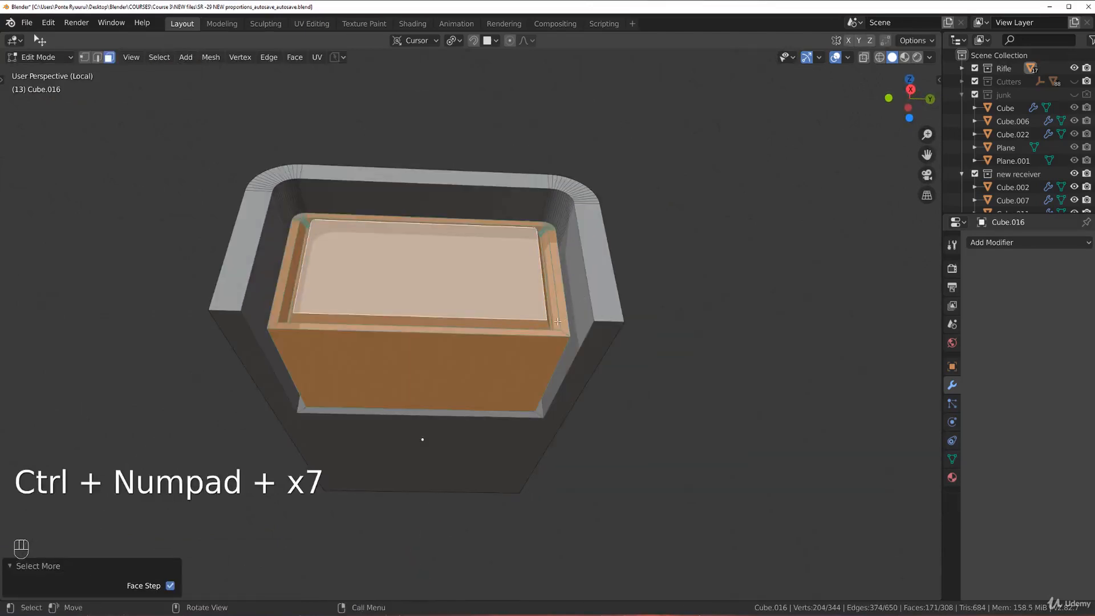
{"action": "key", "text": "p"}
{"action": "left_click", "coordinate": [549, 313]}
{"action": "key", "text": "Tab"}
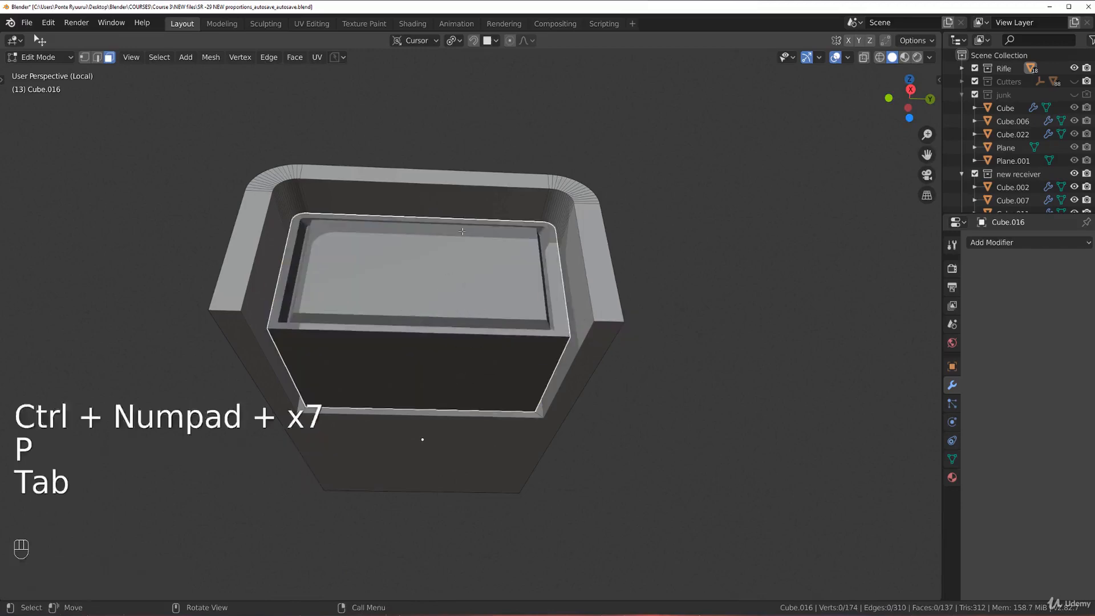
{"action": "key", "text": "Tab"}
Isolate the upper outer shell and fill the open loop at the back of its recess with a face.
{"action": "left_click", "coordinate": [525, 289]}
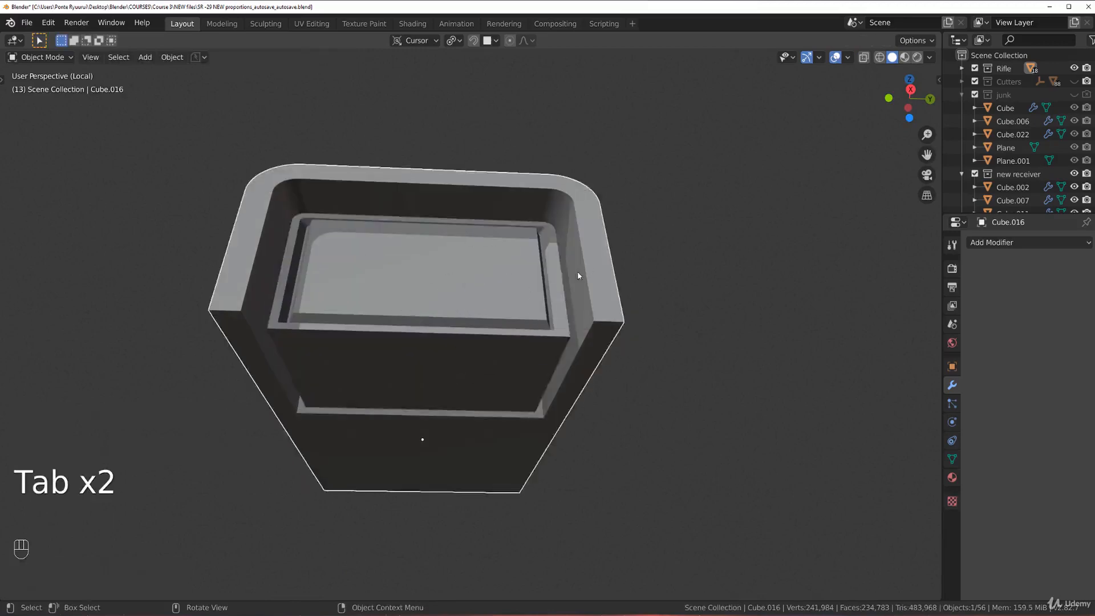
{"action": "key", "text": "slash"}
{"action": "key", "text": "slash"}
{"action": "key", "text": "Tab"}
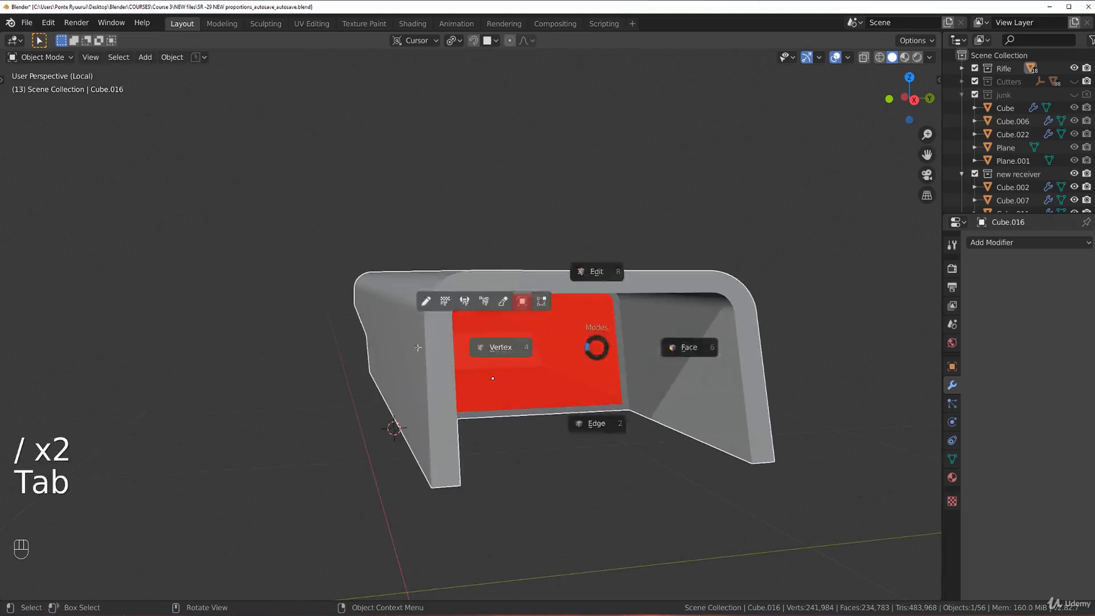
{"action": "middle_click_drag", "start_coordinate": [551, 344], "coordinate": [581, 357]}
{"action": "left_click", "coordinate": [630, 342], "text": "alt"}
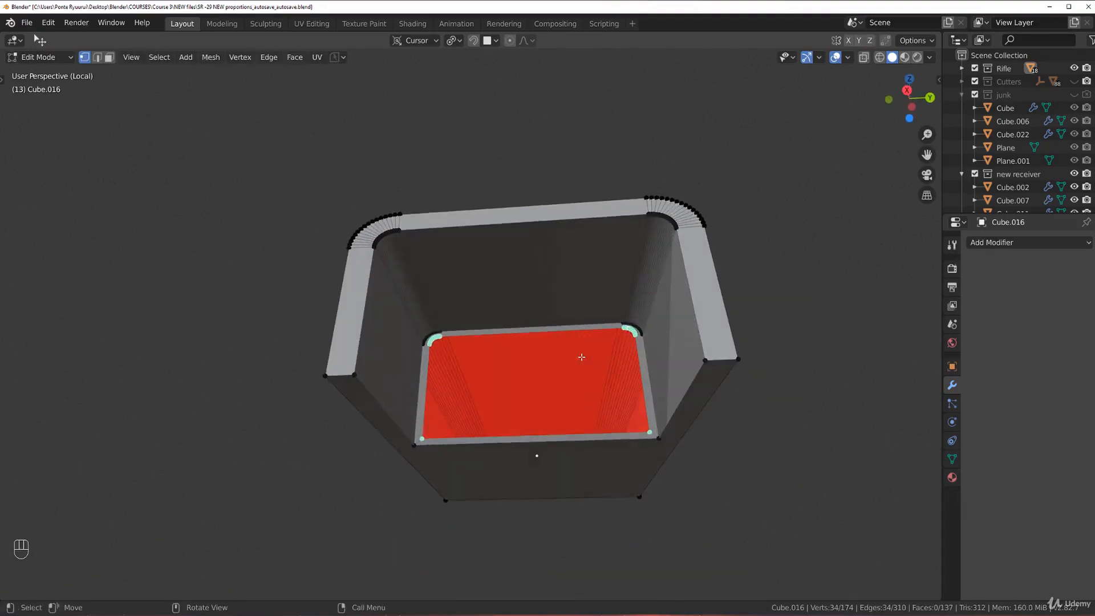
{"action": "key", "text": "f"}
{"action": "key", "text": "Tab"}
Leave local view of the shell and isolate the separated lens block with its underside in view.
{"action": "key", "text": "slash"}
{"action": "left_click", "coordinate": [524, 293]}
{"action": "key", "text": "slash"}
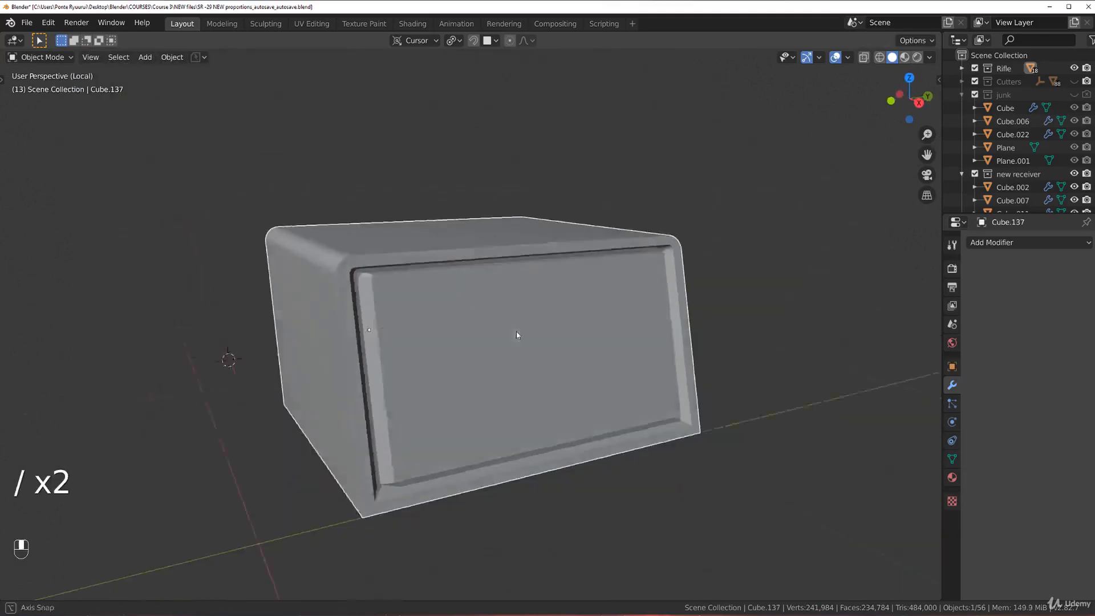
{"action": "middle_click_drag", "start_coordinate": [517, 334], "coordinate": [506, 260]}
Bevel the lens block's two lower corner edges, including the inset and raised panel corners, with a 0.0157 m offset and 23 segments.
{"action": "key", "text": "Tab"}
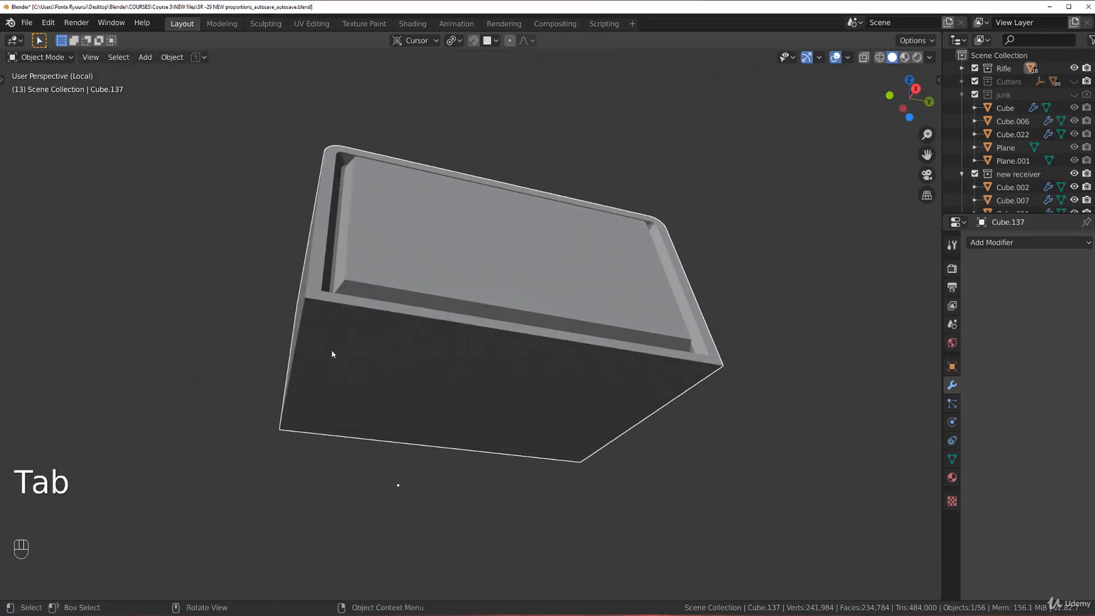
{"action": "key", "text": "Tab"}
{"action": "left_click", "coordinate": [388, 366]}
{"action": "left_click", "coordinate": [307, 321]}
{"action": "middle_click_drag", "start_coordinate": [310, 320], "coordinate": [300, 348]}
{"action": "scroll", "coordinate": [299, 347], "scroll_direction": "up", "scroll_amount": 2}
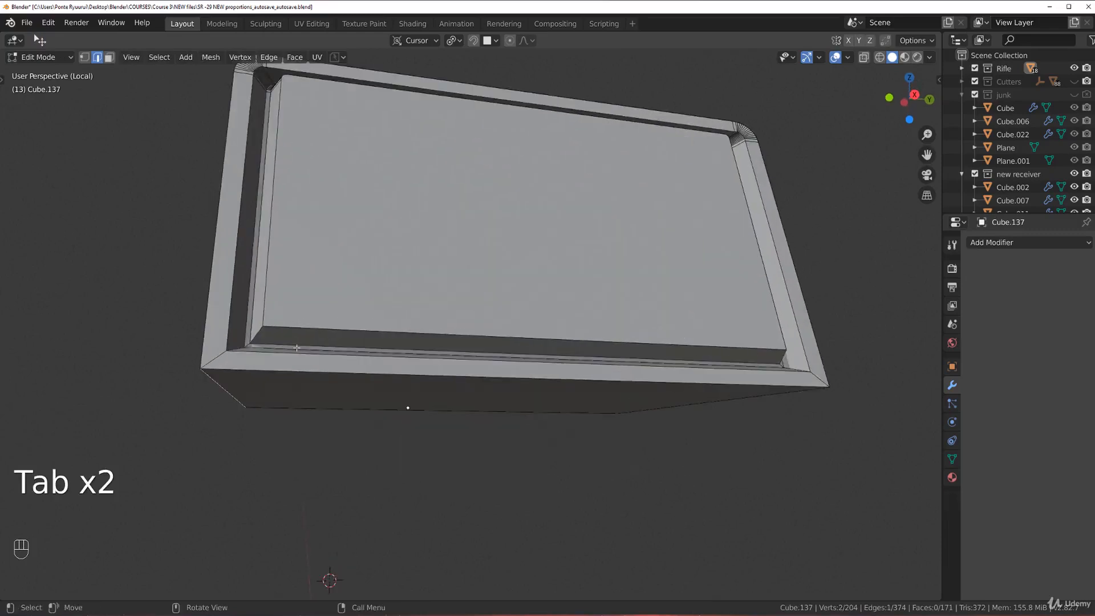
{"action": "left_click", "coordinate": [332, 340], "text": "alt+shift"}
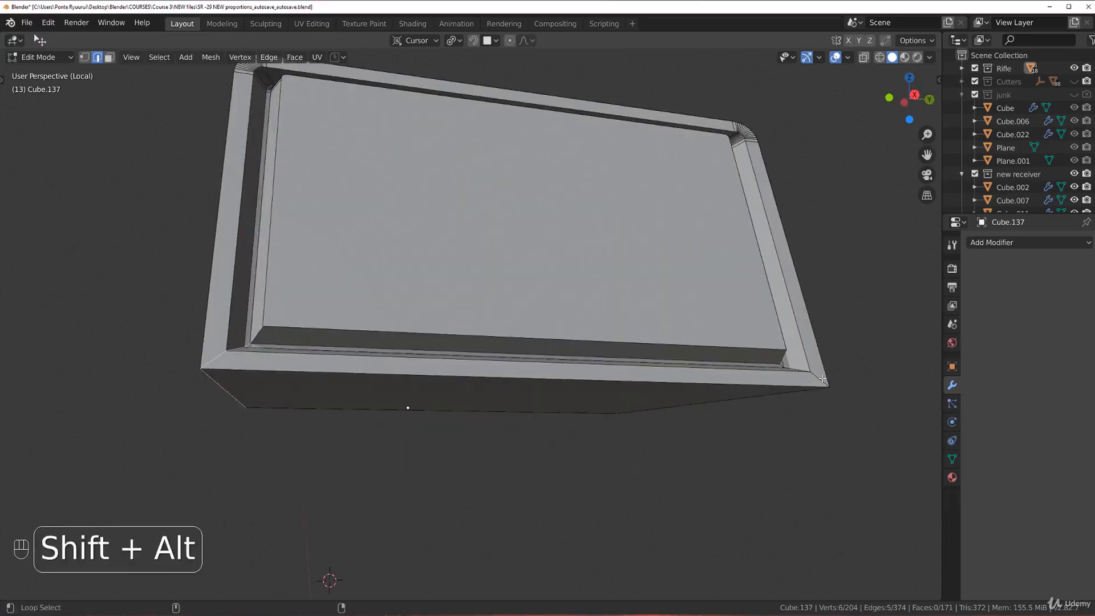
{"action": "key", "text": "ctrl+b"}
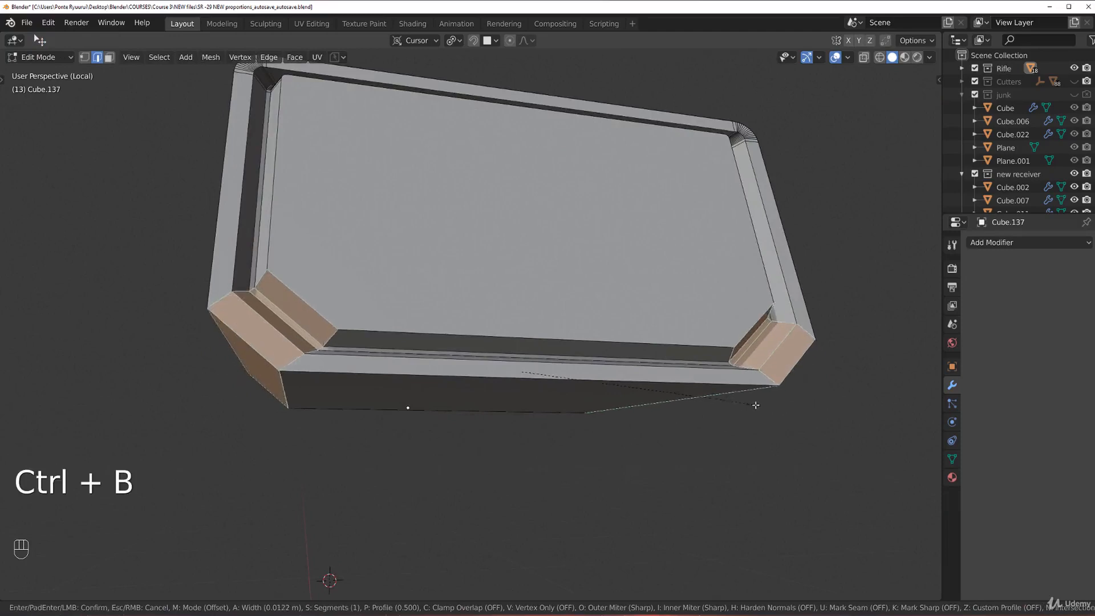
{"action": "scroll", "coordinate": [785, 405], "scroll_direction": "up", "scroll_amount": 20}
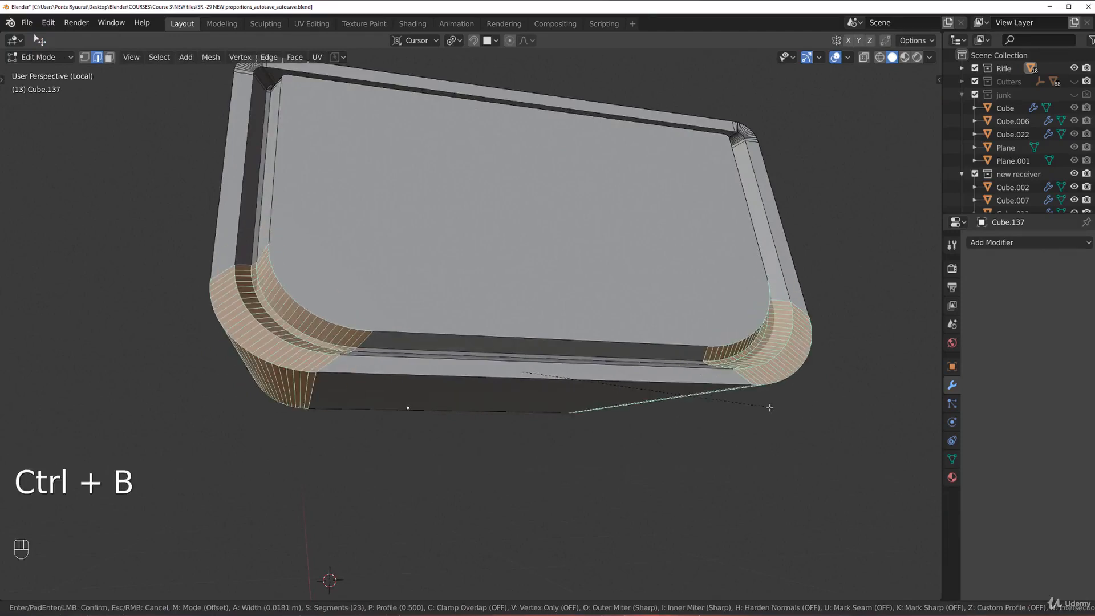
{"action": "left_click", "coordinate": [766, 407]}
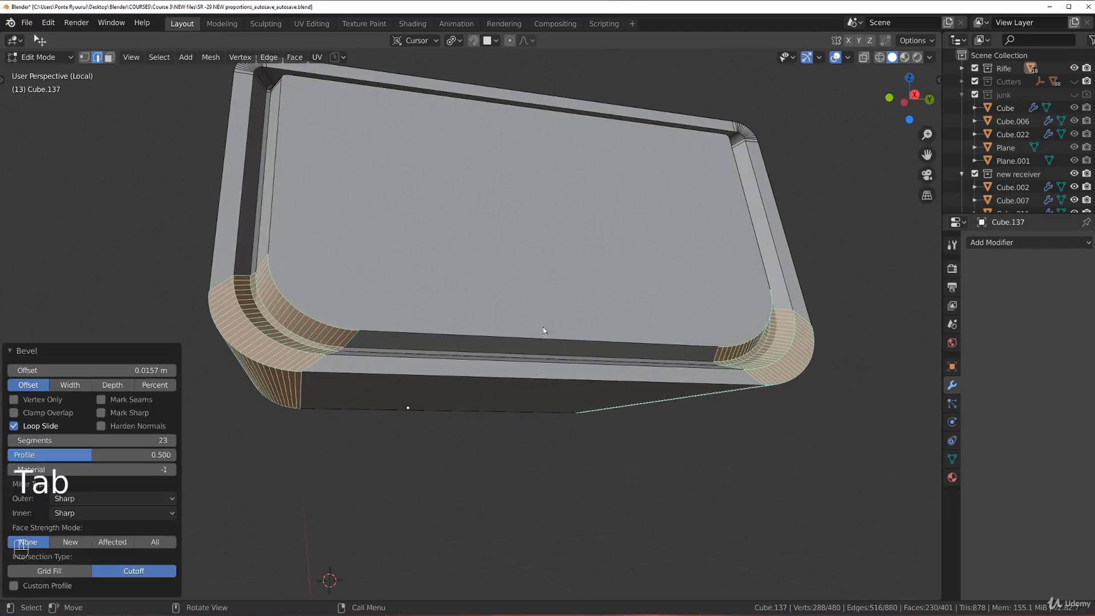
{"action": "key", "text": "Tab"}
Inspect the rounded lens block in place on the scope and isolate it again in local view.
{"action": "key", "text": "KP_Divide"}
{"action": "middle_click_drag", "start_coordinate": [675, 334], "coordinate": [479, 276]}
{"action": "left_click", "coordinate": [512, 305]}
{"action": "key", "text": "KP_Divide"}
Try to dissolve the extra edge loops along the lens block's rounded upper corner.
{"action": "key", "text": "Tab"}
{"action": "scroll", "coordinate": [457, 296], "scroll_direction": "up", "scroll_amount": 5}
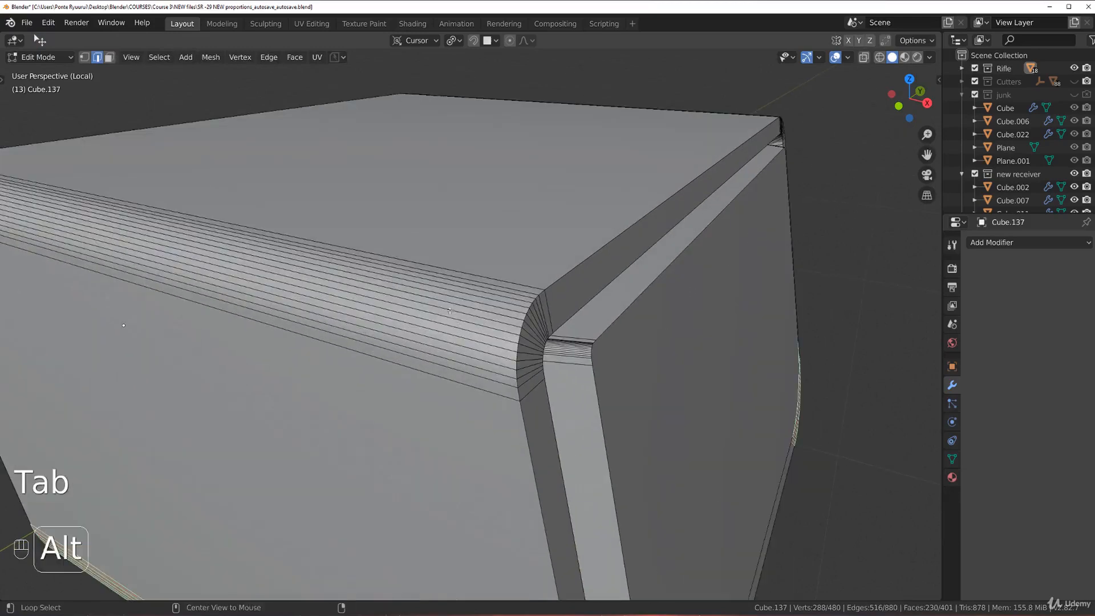
{"action": "left_click", "coordinate": [454, 374], "text": "alt+shift"}
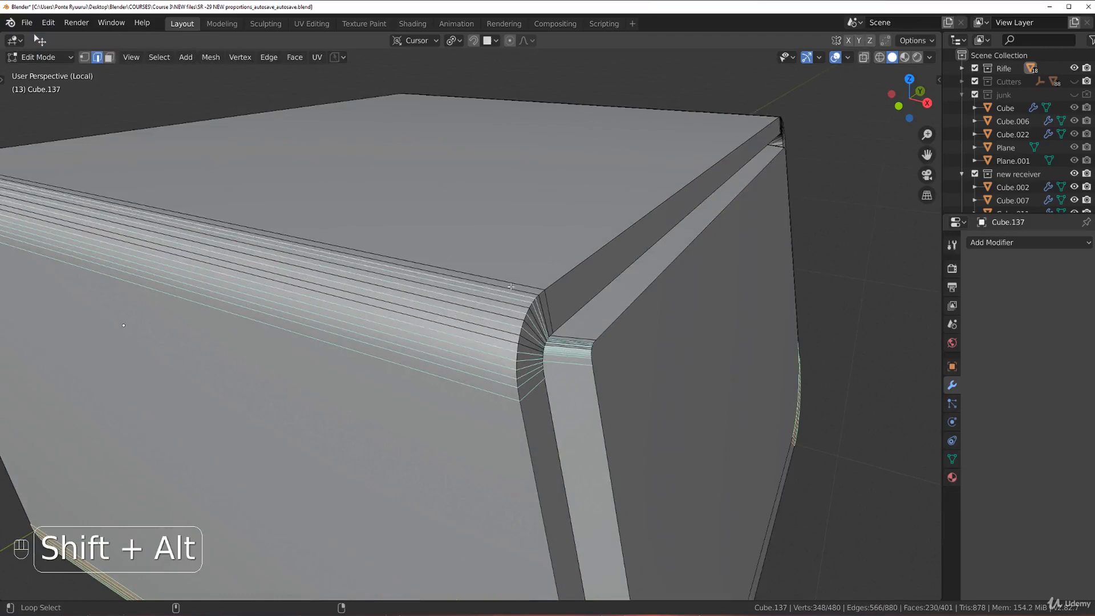
{"action": "left_click", "coordinate": [486, 331], "text": "alt+shift"}
{"action": "key", "text": "x"}
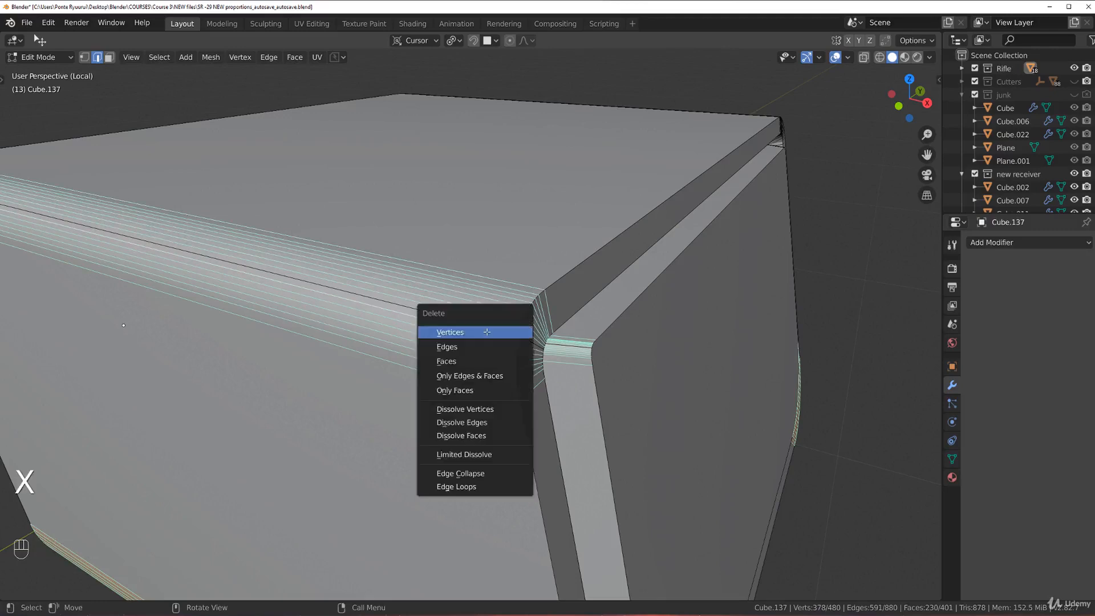
{"action": "left_click", "coordinate": [493, 421]}
{"action": "scroll", "coordinate": [518, 384], "scroll_direction": "down", "scroll_amount": 2}
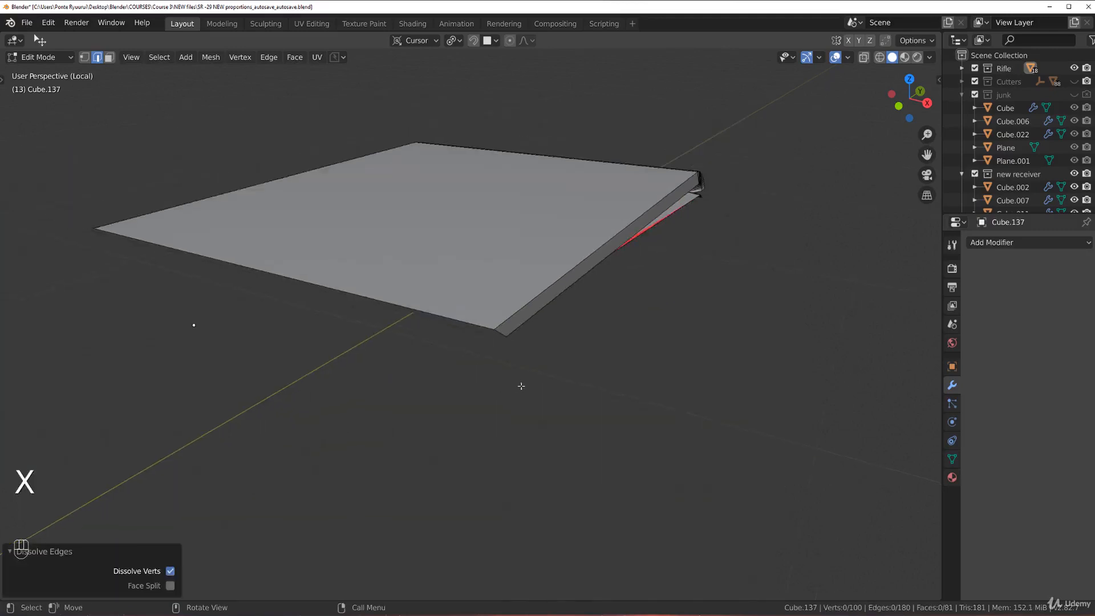
{"action": "key", "text": "ctrl+z"}
Clear the selection and select only the intermediate edge loops along the lens block's rounded upper corner.
{"action": "scroll", "coordinate": [533, 381], "scroll_direction": "down", "scroll_amount": 3}
{"action": "scroll", "coordinate": [536, 379], "scroll_direction": "up", "scroll_amount": 4}
{"action": "left_click", "coordinate": [781, 277]}
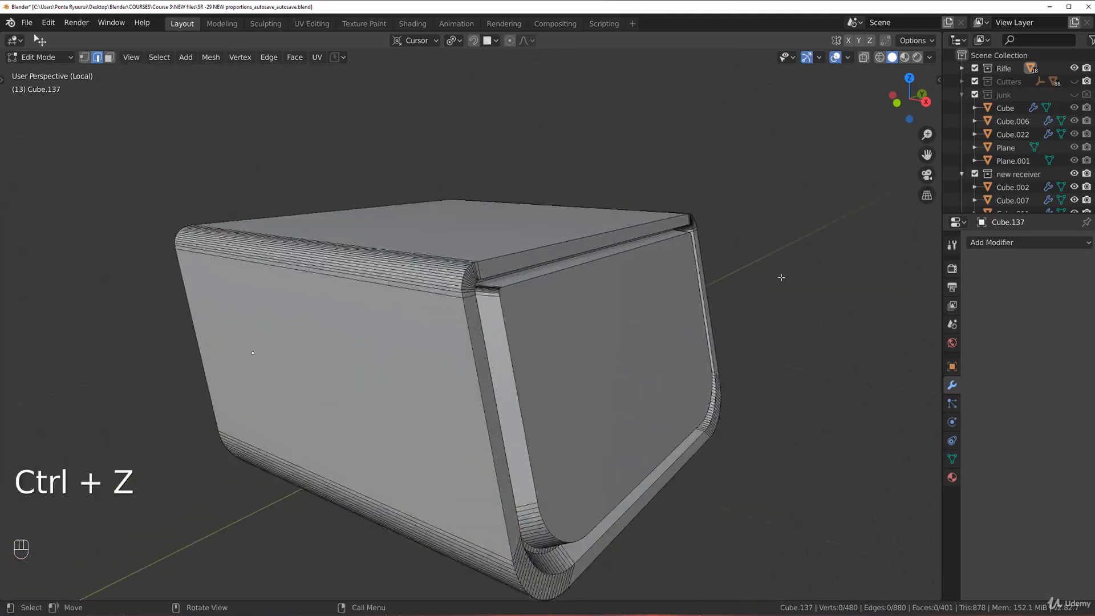
{"action": "middle_click_drag", "start_coordinate": [782, 277], "coordinate": [455, 404], "text": "shift"}
{"action": "scroll", "coordinate": [455, 403], "scroll_direction": "up", "scroll_amount": 2}
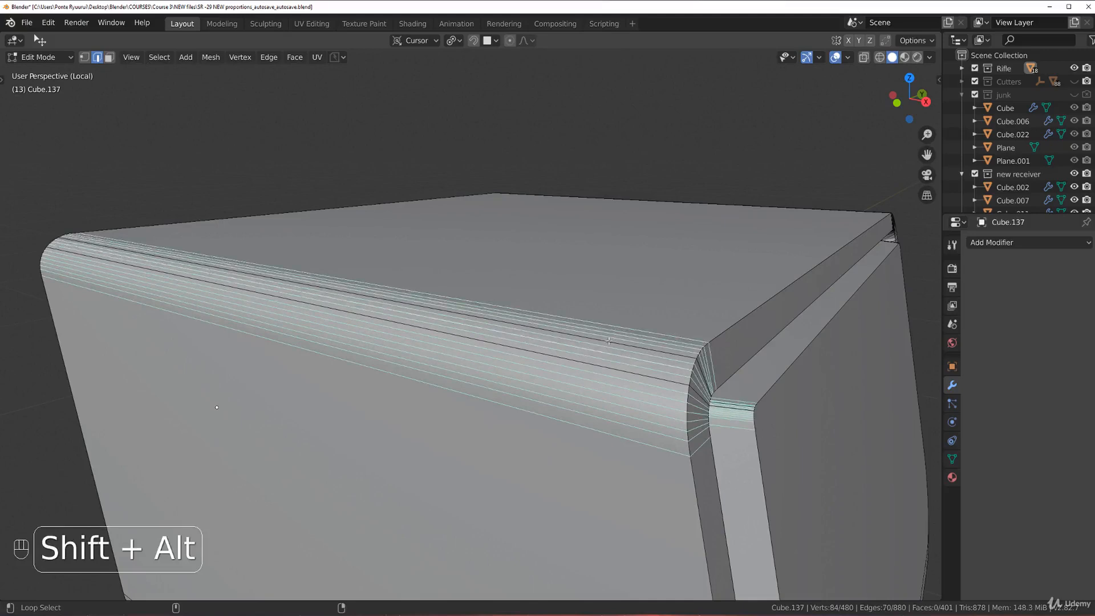
Select the rounded upper corner's bevel edge loops on the isolated block and dissolve them to leave a sharp corner.
{"action": "middle_click_drag", "start_coordinate": [587, 366], "coordinate": [499, 374]}
{"action": "left_click", "coordinate": [499, 374], "text": "alt+shift"}
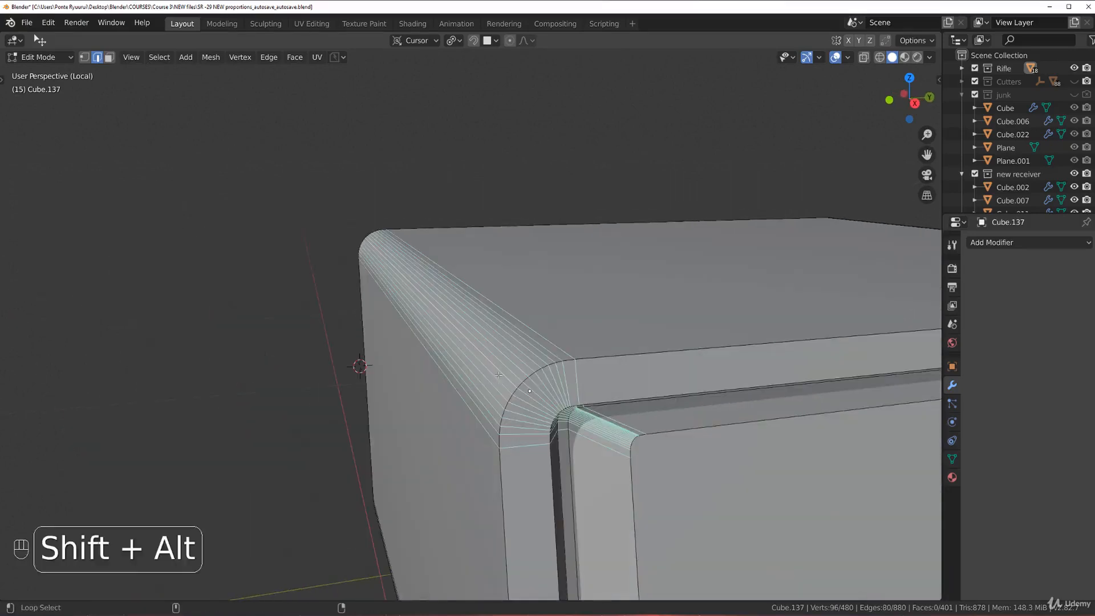
{"action": "scroll", "coordinate": [497, 374], "scroll_direction": "down", "scroll_amount": 2}
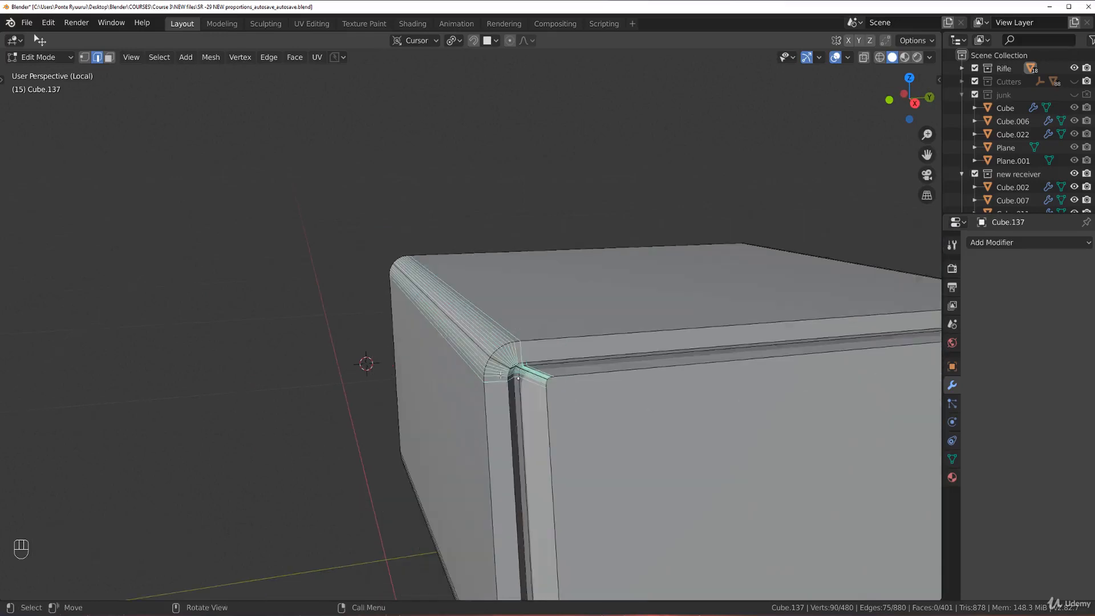
{"action": "key", "text": "x"}
{"action": "left_click", "coordinate": [532, 374]}
{"action": "scroll", "coordinate": [536, 370], "scroll_direction": "down", "scroll_amount": 5}
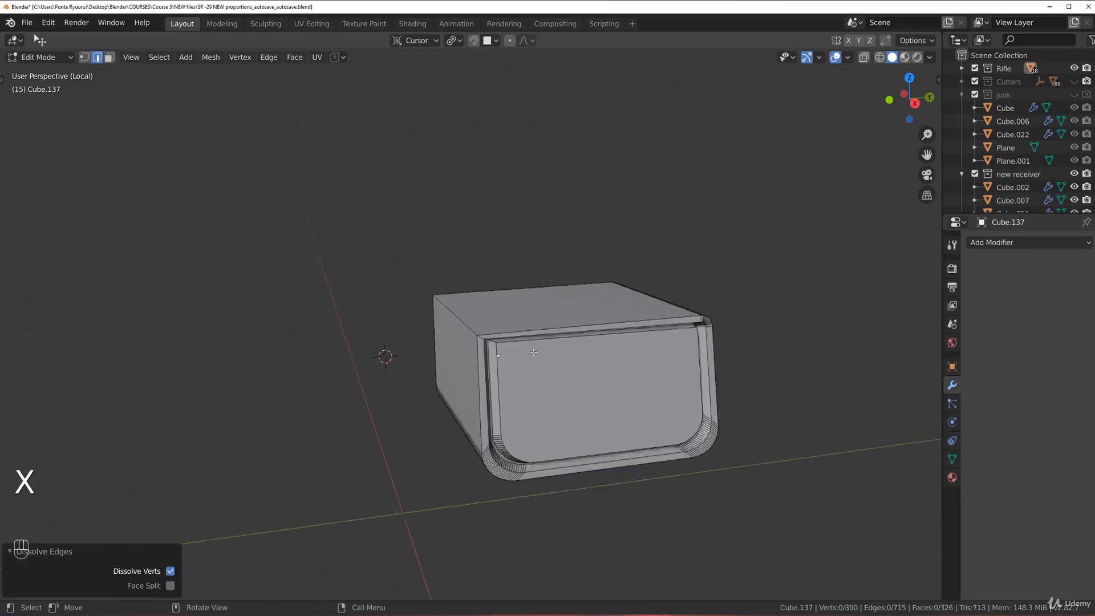
Add a Mirror modifier to the block on the Y axis only, with Bisect Y and Flip Y enabled, and apply it.
{"action": "scroll", "coordinate": [518, 359], "scroll_direction": "up", "scroll_amount": 3}
{"action": "middle_click_drag", "start_coordinate": [518, 359], "coordinate": [490, 285]}
{"action": "scroll", "coordinate": [496, 296], "scroll_direction": "up", "scroll_amount": 4}
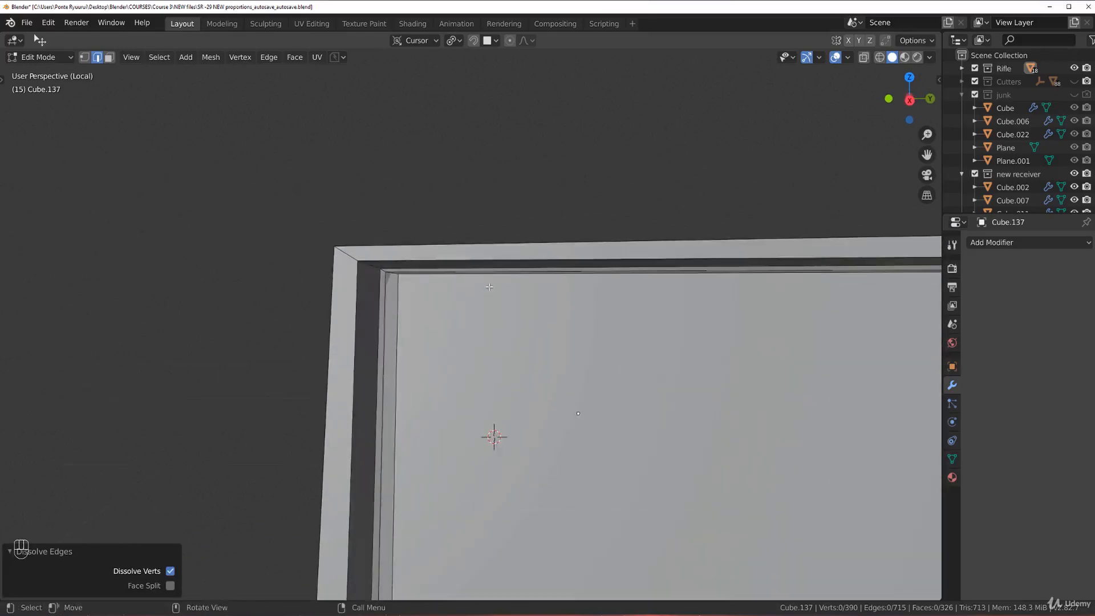
{"action": "scroll", "coordinate": [503, 310], "scroll_direction": "down", "scroll_amount": 4}
{"action": "key", "text": "Tab"}
{"action": "scroll", "coordinate": [513, 231], "scroll_direction": "down", "scroll_amount": 2}
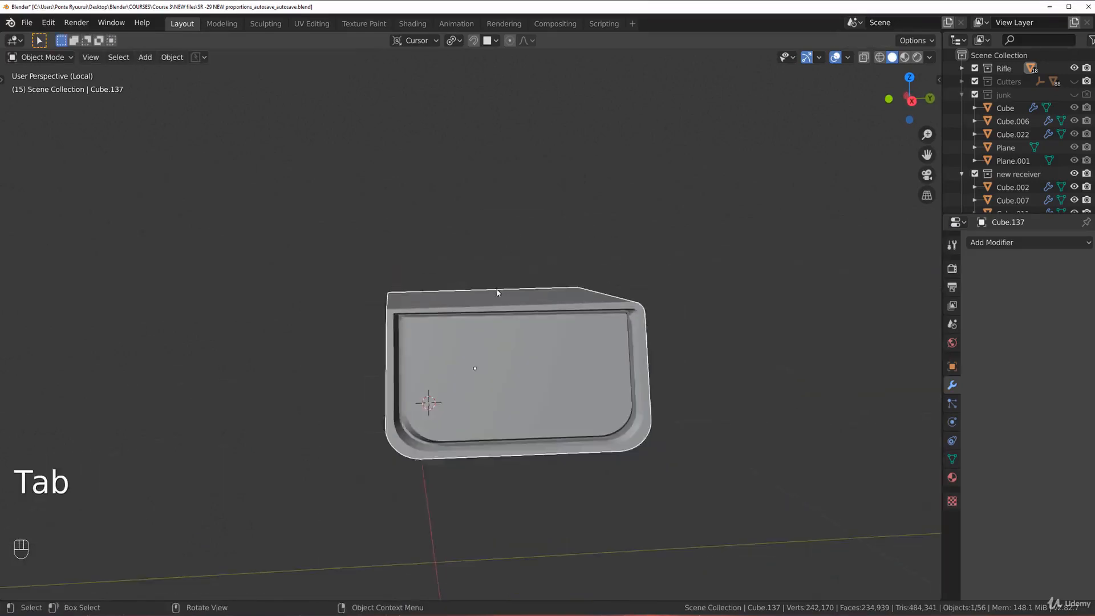
{"action": "scroll", "coordinate": [496, 299], "scroll_direction": "up", "scroll_amount": 3}
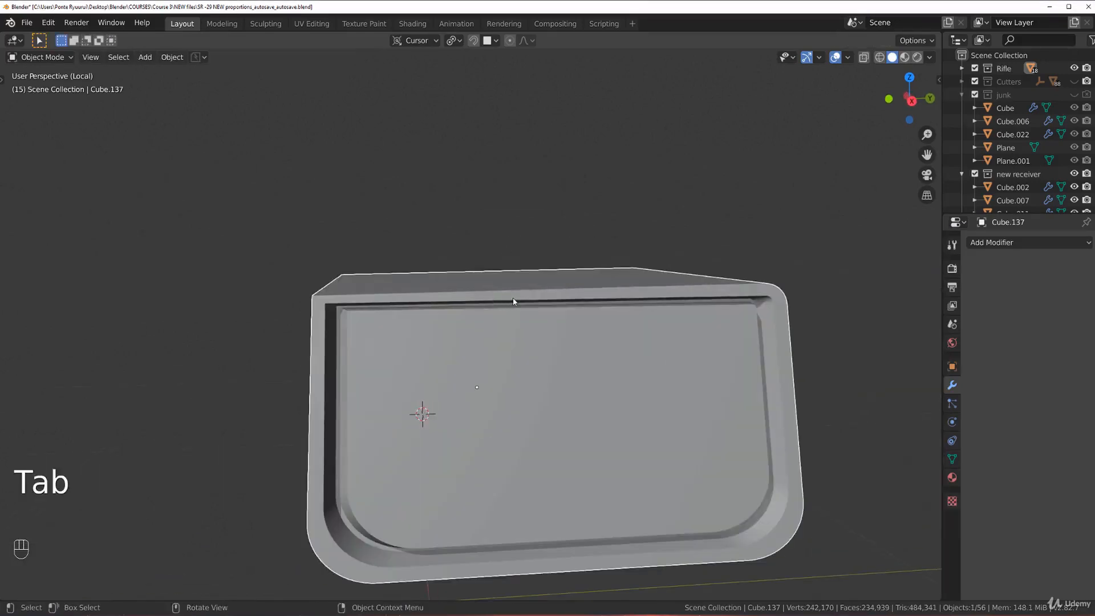
{"action": "left_click", "coordinate": [1036, 243]}
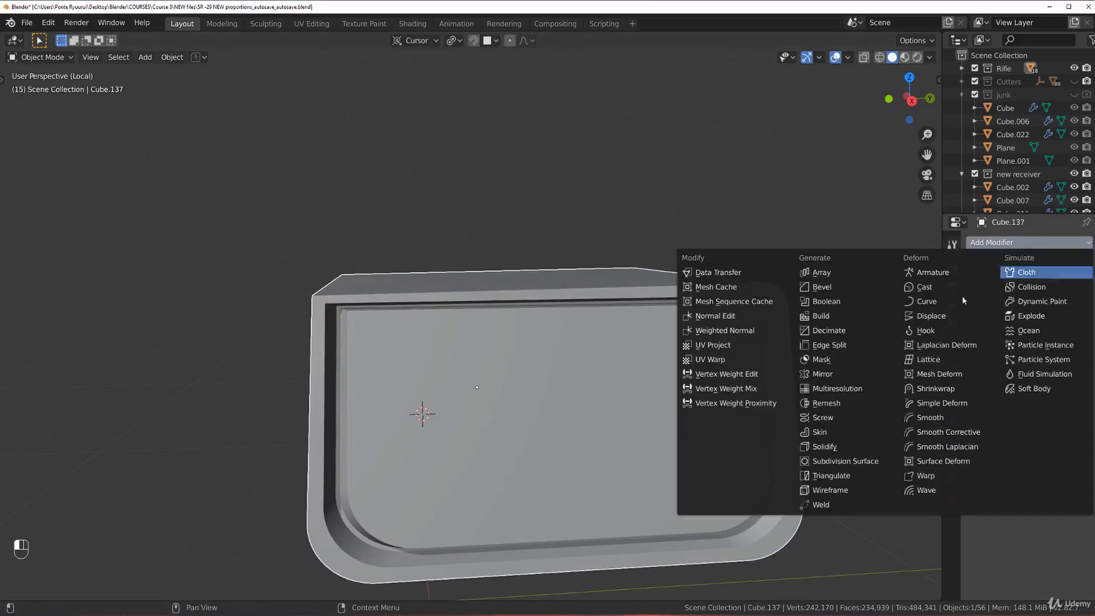
{"action": "left_click", "coordinate": [852, 374]}
{"action": "left_click", "coordinate": [989, 329], "text": "ctrl"}
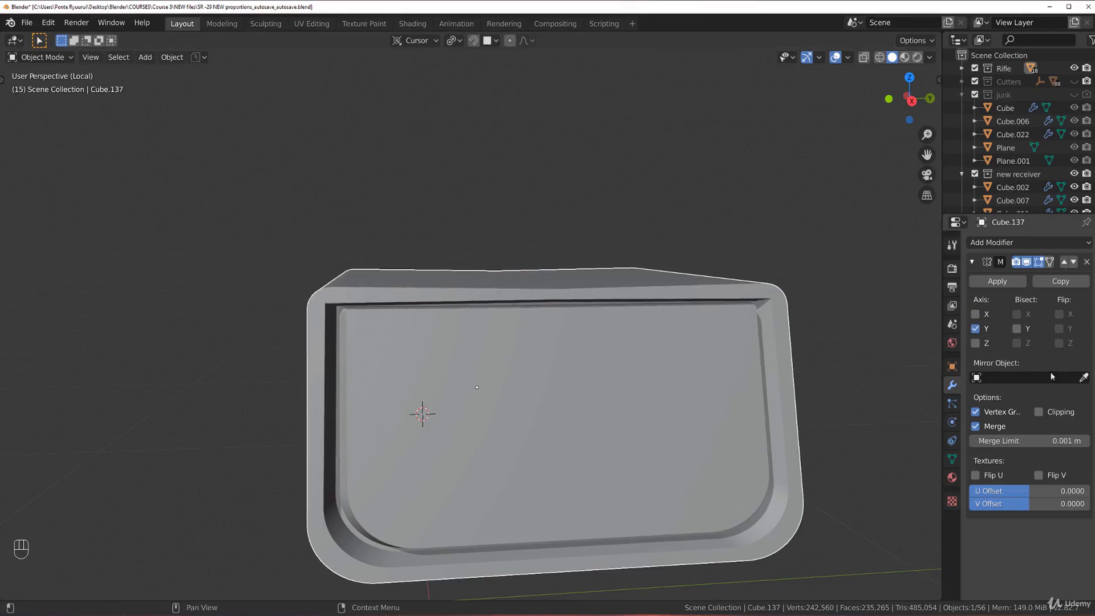
{"action": "left_click", "coordinate": [1016, 329]}
{"action": "left_click", "coordinate": [1059, 329]}
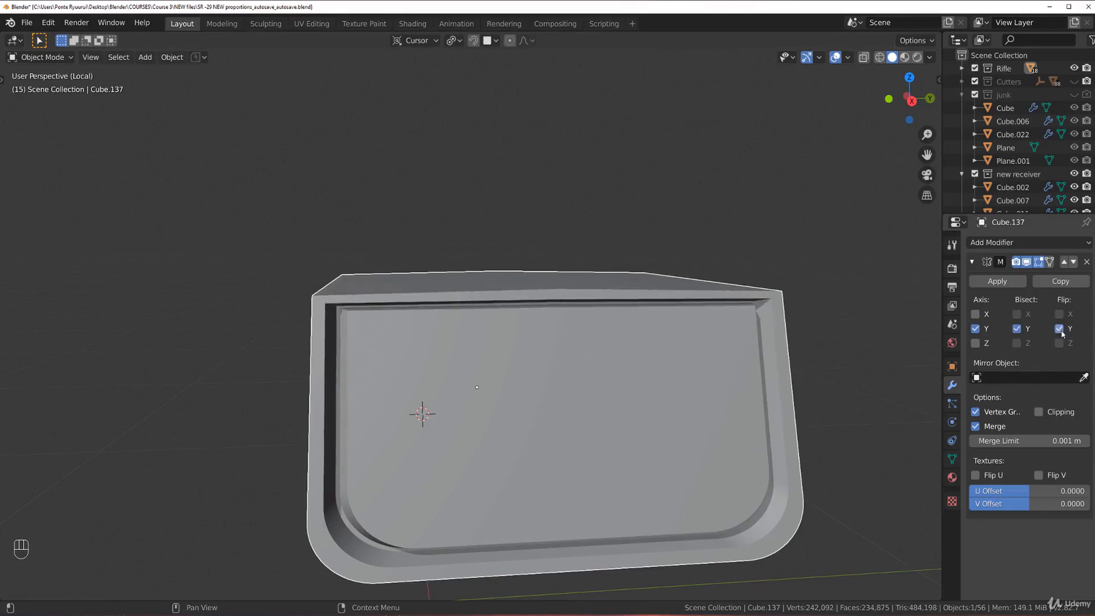
{"action": "left_click", "coordinate": [998, 282]}
Dissolve the centre edge loop that the mirror left running around the block.
{"action": "key", "text": "Tab"}
{"action": "left_click", "coordinate": [560, 311]}
{"action": "key", "text": "x"}
{"action": "left_click", "coordinate": [557, 309]}
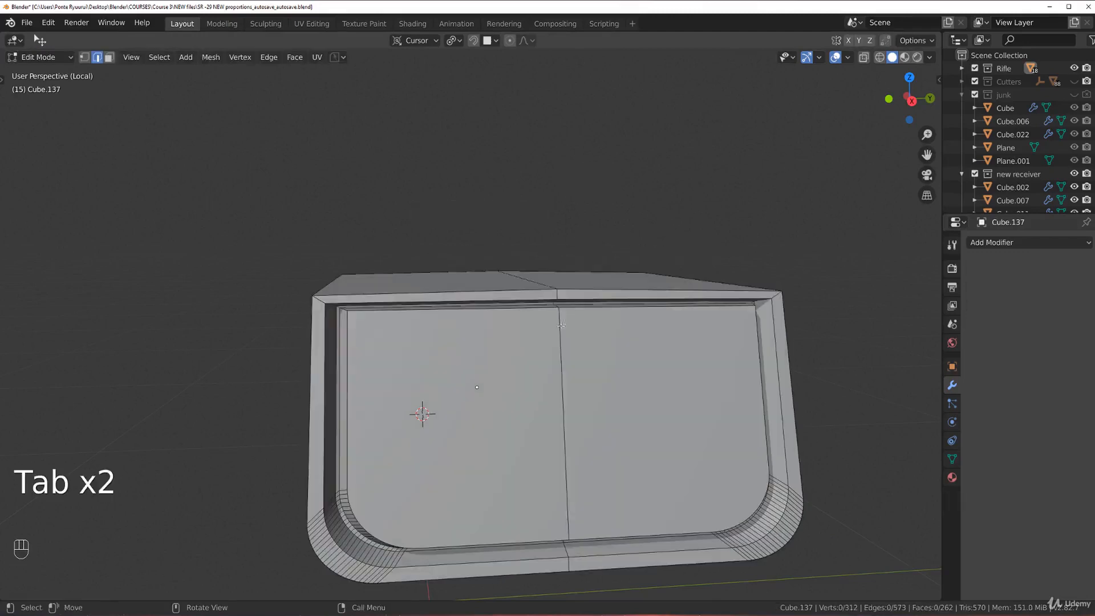
Raise the block's top face about 0.0023 m along Z.
{"action": "key", "text": "Tab"}
{"action": "left_click", "coordinate": [549, 280]}
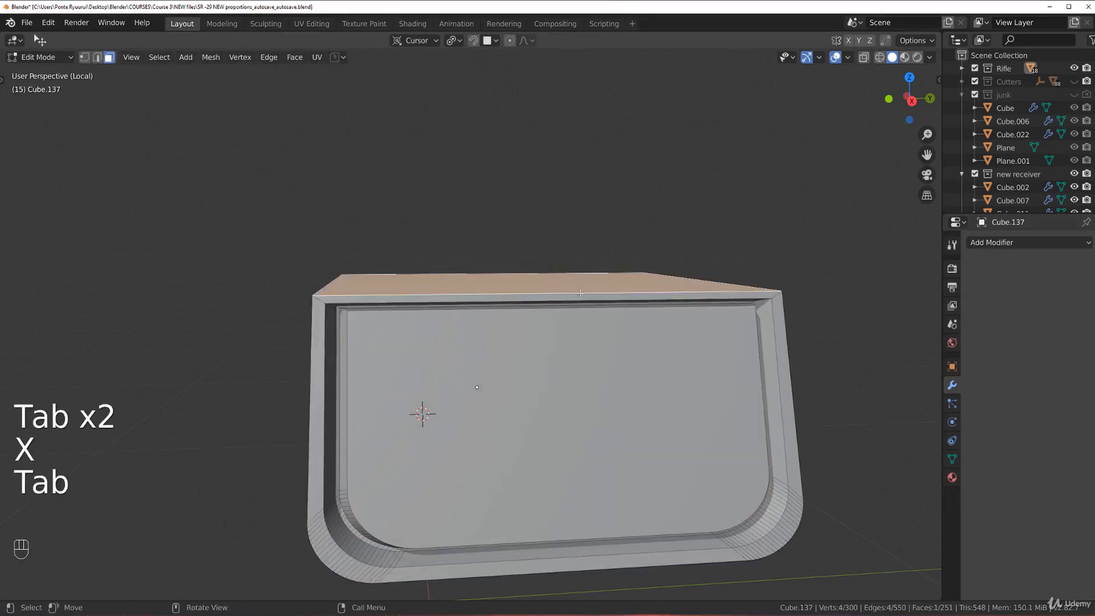
{"action": "key", "text": "g"}
{"action": "key", "text": "z"}
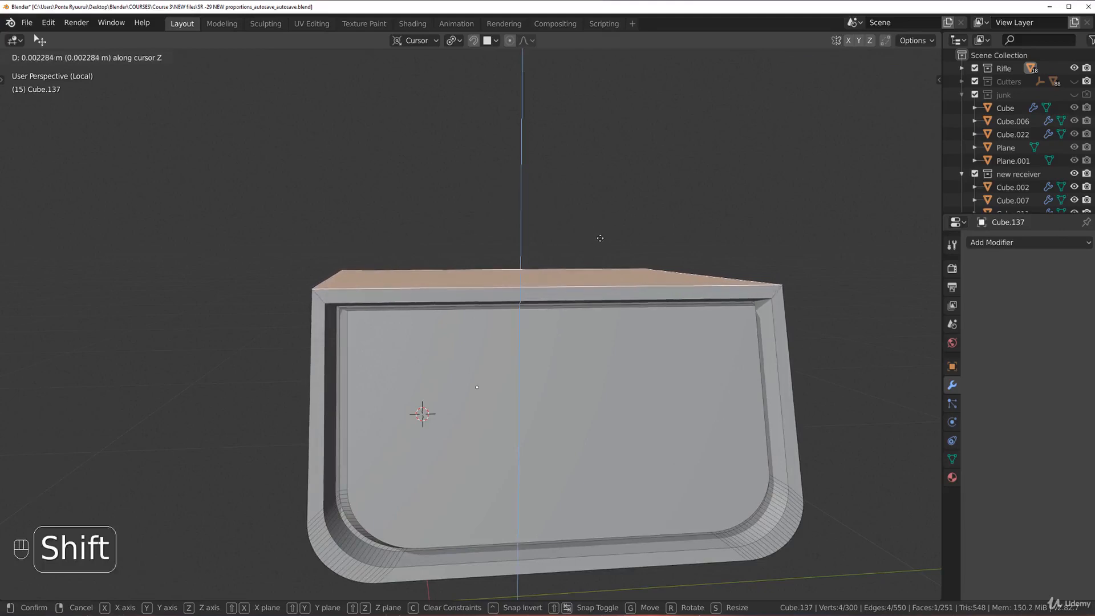
{"action": "left_click", "coordinate": [598, 238]}
Bevel the block's two upper corner edges, including the recessed front portions, by about 0.017 m with 23 segments.
{"action": "middle_click_drag", "start_coordinate": [525, 256], "coordinate": [555, 264]}
{"action": "key", "text": "Tab"}
{"action": "left_click", "coordinate": [406, 302]}
{"action": "left_click", "coordinate": [660, 261], "text": "shift"}
{"action": "left_click", "coordinate": [431, 327], "text": "alt+shift"}
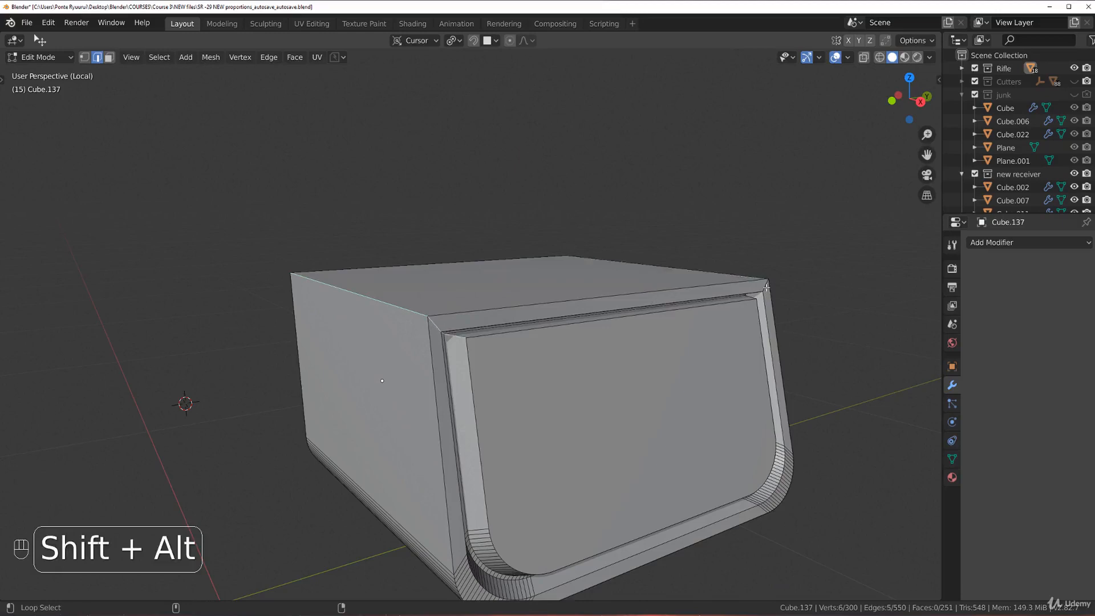
{"action": "key", "text": "ctrl+b"}
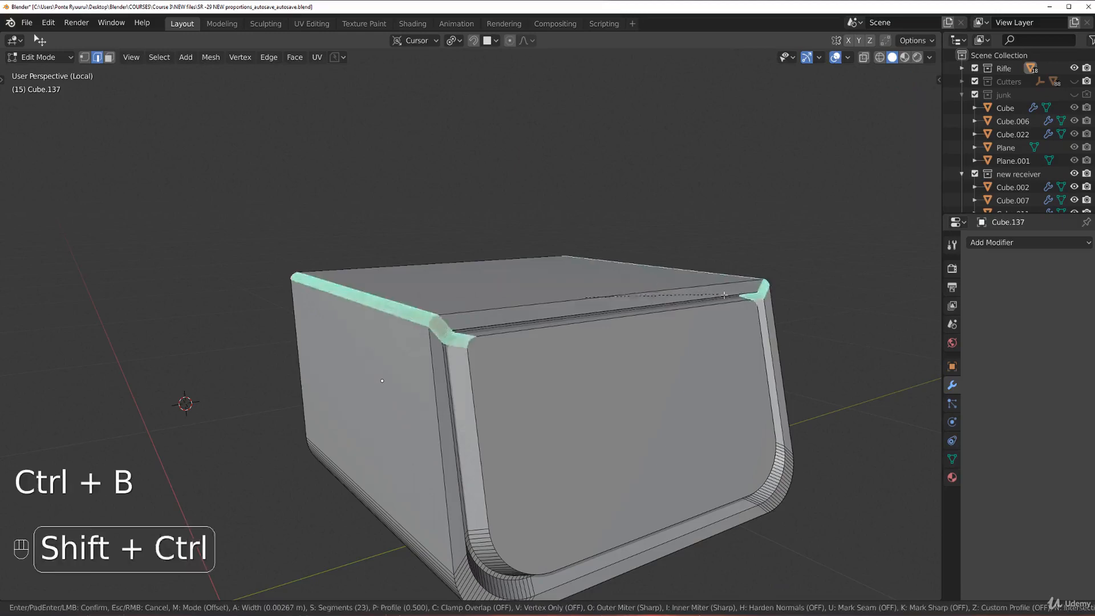
{"action": "left_click", "coordinate": [200, 379]}
{"action": "key", "text": "Tab"}
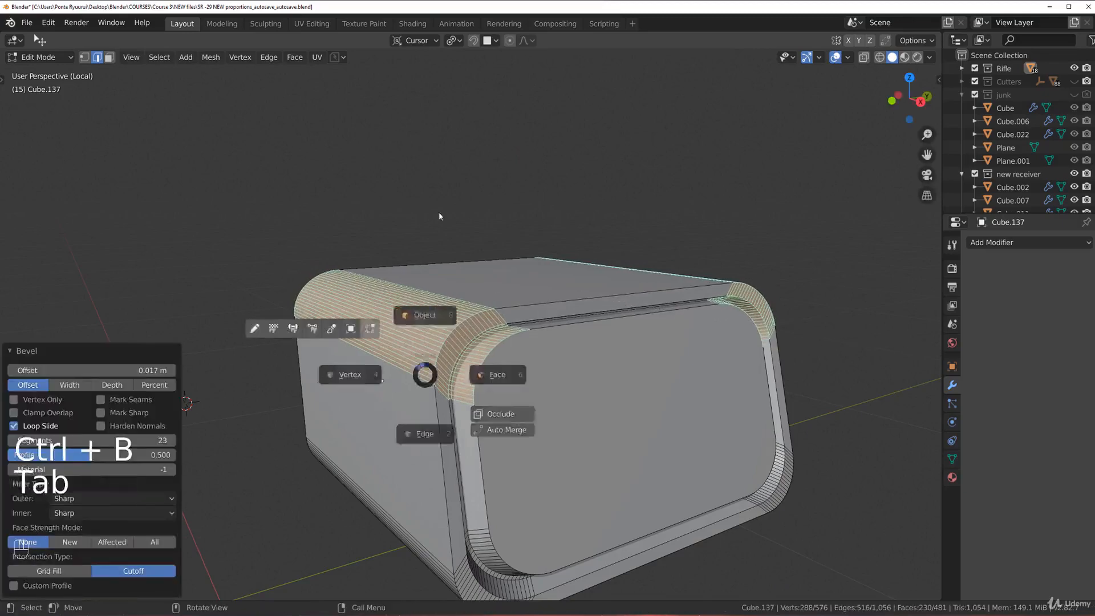
{"action": "left_click", "coordinate": [395, 266]}
Leave local view and bevel the outer front rim loop of the block with a single segment.
{"action": "scroll", "coordinate": [371, 256], "scroll_direction": "down", "scroll_amount": 3}
{"action": "key", "text": "KP_Divide"}
{"action": "middle_click_drag", "start_coordinate": [467, 285], "coordinate": [371, 351]}
{"action": "scroll", "coordinate": [539, 289], "scroll_direction": "up", "scroll_amount": 4}
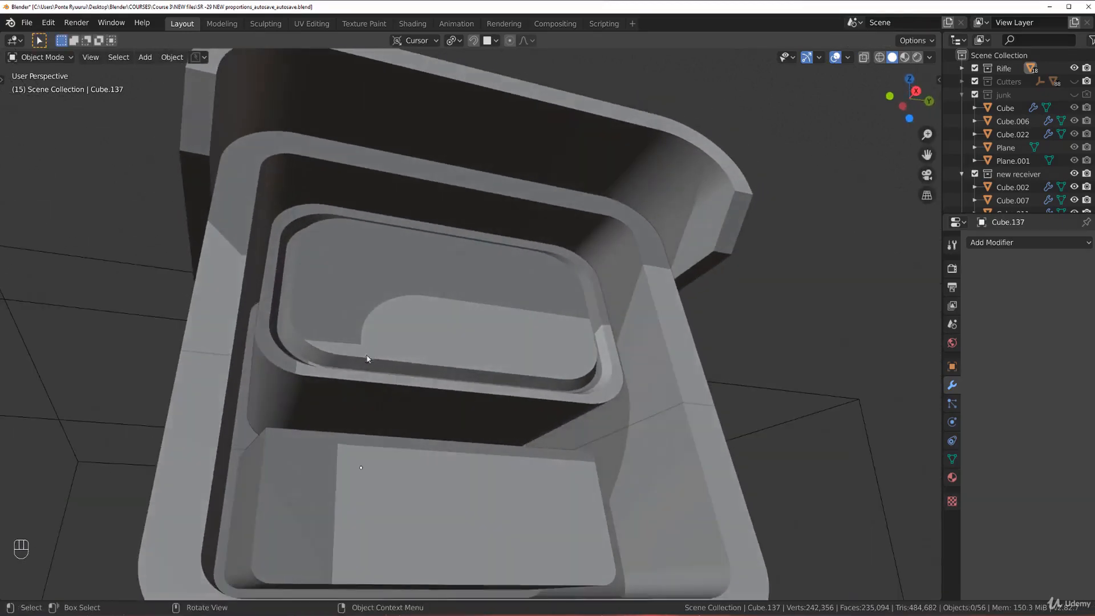
{"action": "key", "text": "Tab"}
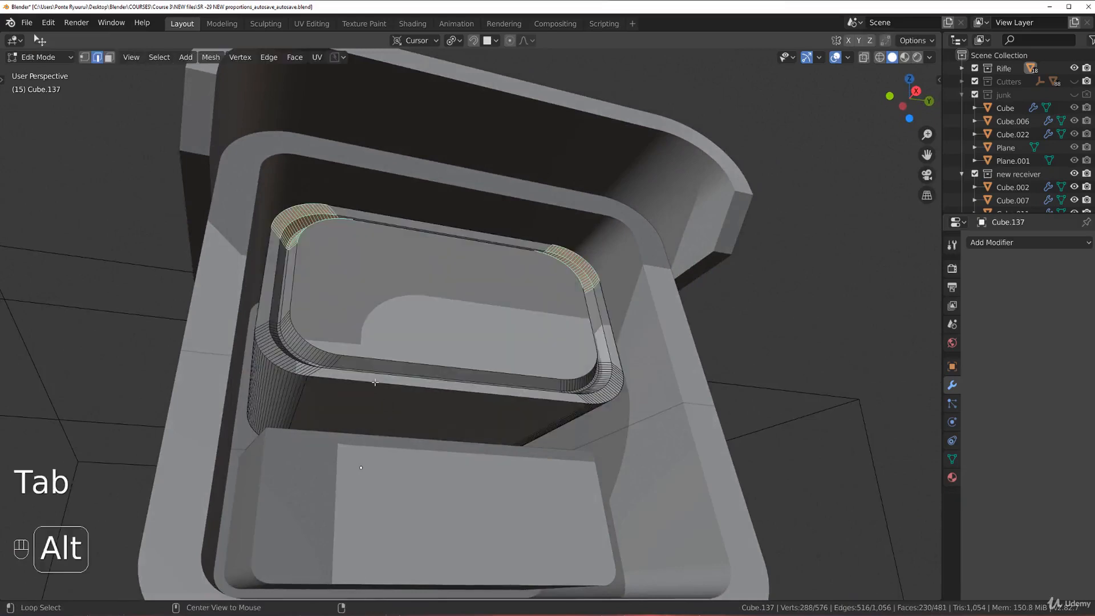
{"action": "left_click", "coordinate": [374, 382], "text": "alt"}
{"action": "key", "text": "ctrl+b"}
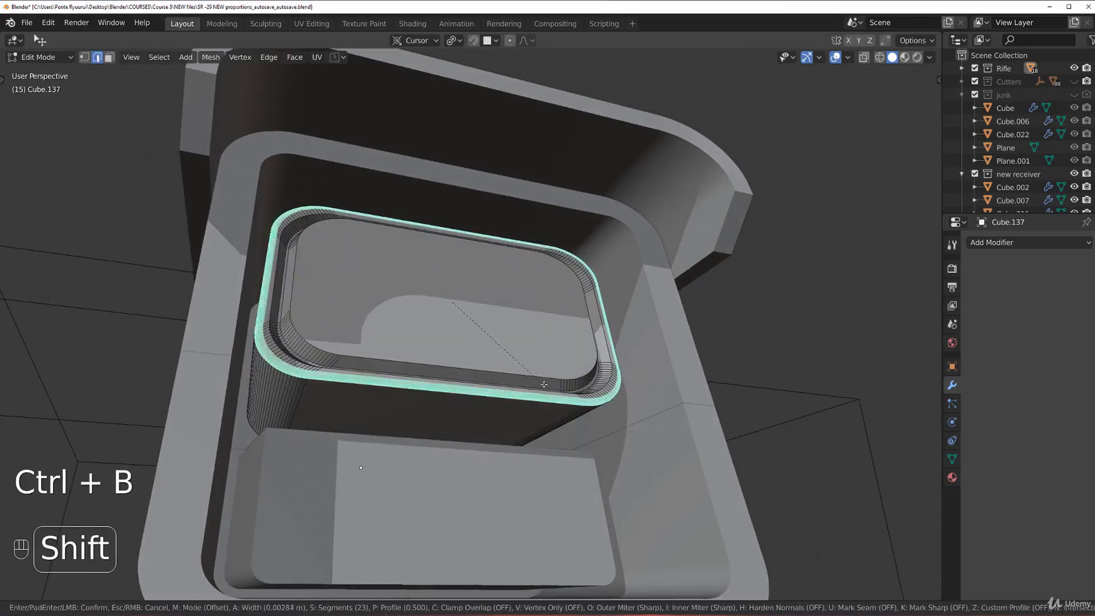
{"action": "left_click", "coordinate": [548, 388]}
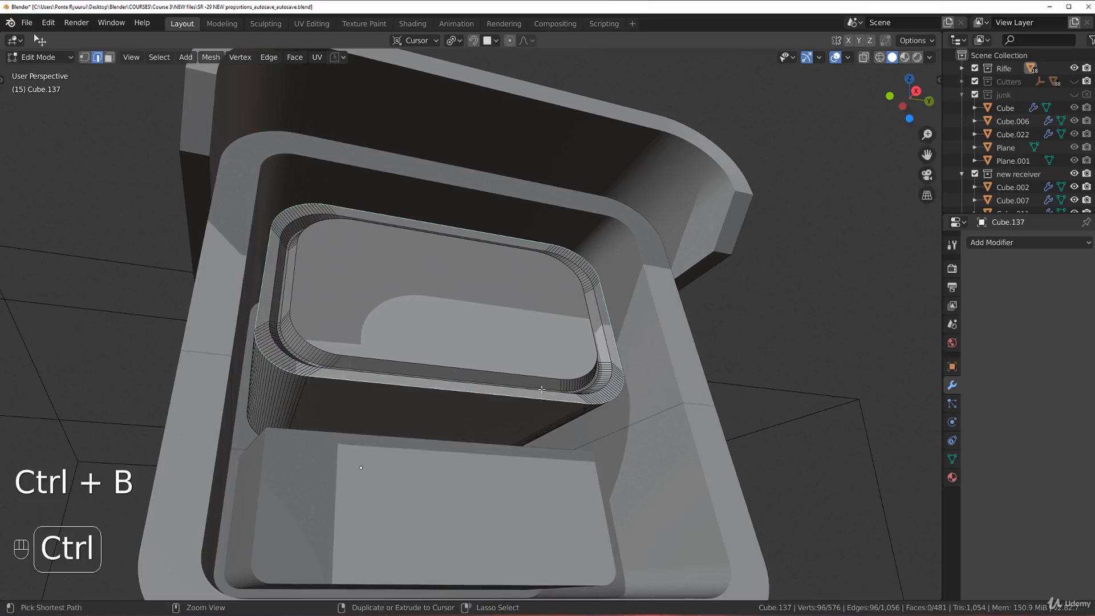
{"action": "key", "text": "ctrl+b"}
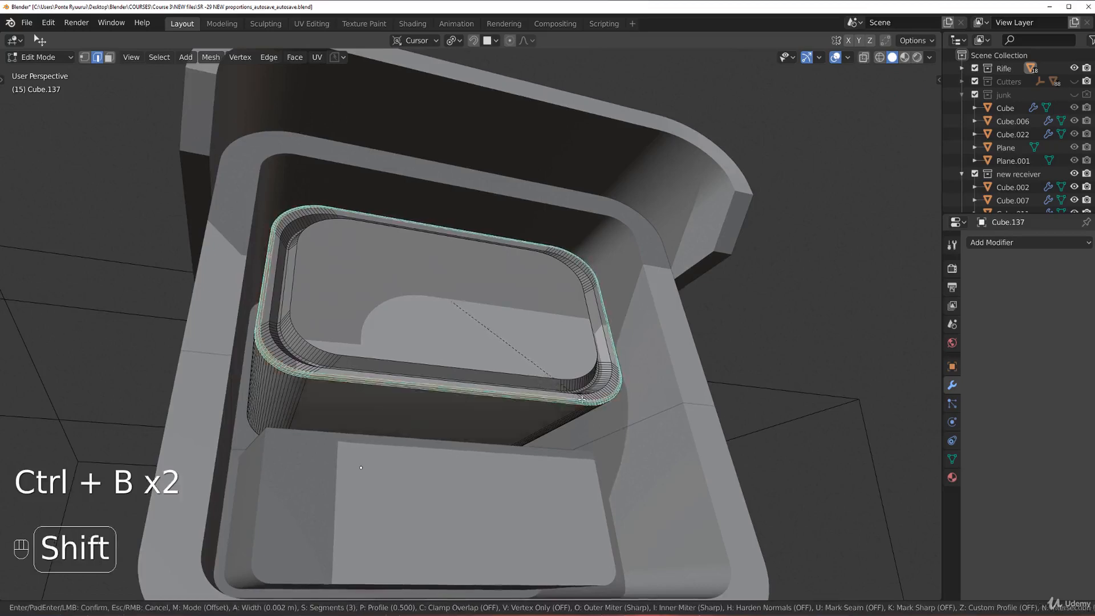
{"action": "left_click", "coordinate": [594, 406]}
{"action": "key", "text": "Tab"}
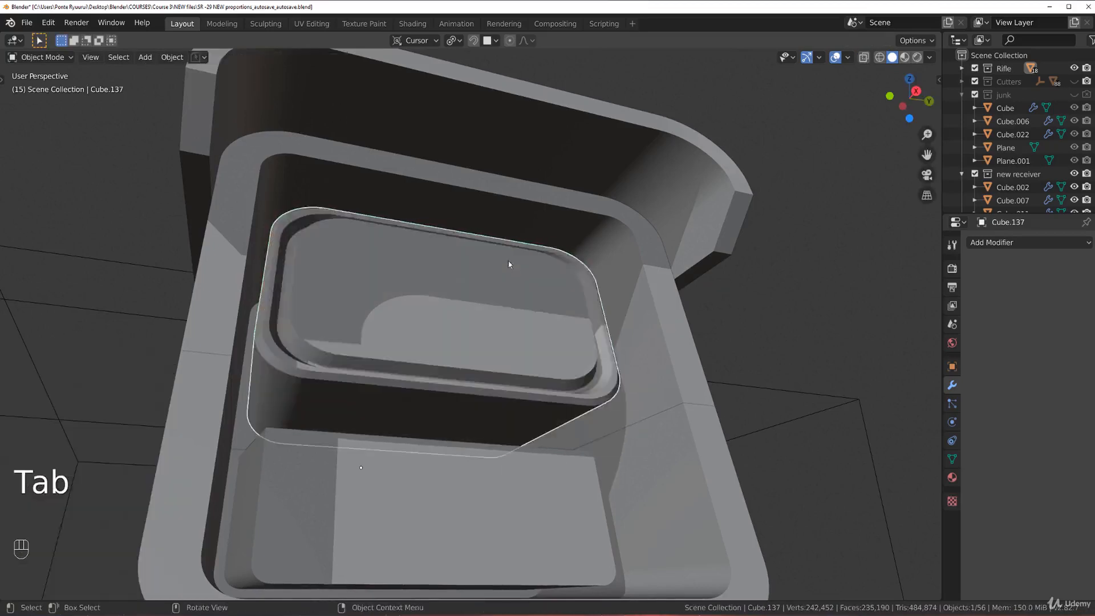
Bevel the edge loop around the block's inner front panel with a single segment.
{"action": "scroll", "coordinate": [492, 312], "scroll_direction": "down", "scroll_amount": 2}
{"action": "middle_click_drag", "start_coordinate": [493, 312], "coordinate": [482, 345]}
{"action": "scroll", "coordinate": [482, 345], "scroll_direction": "up", "scroll_amount": 2}
{"action": "key", "text": "Tab"}
{"action": "left_click", "coordinate": [548, 430], "text": "alt"}
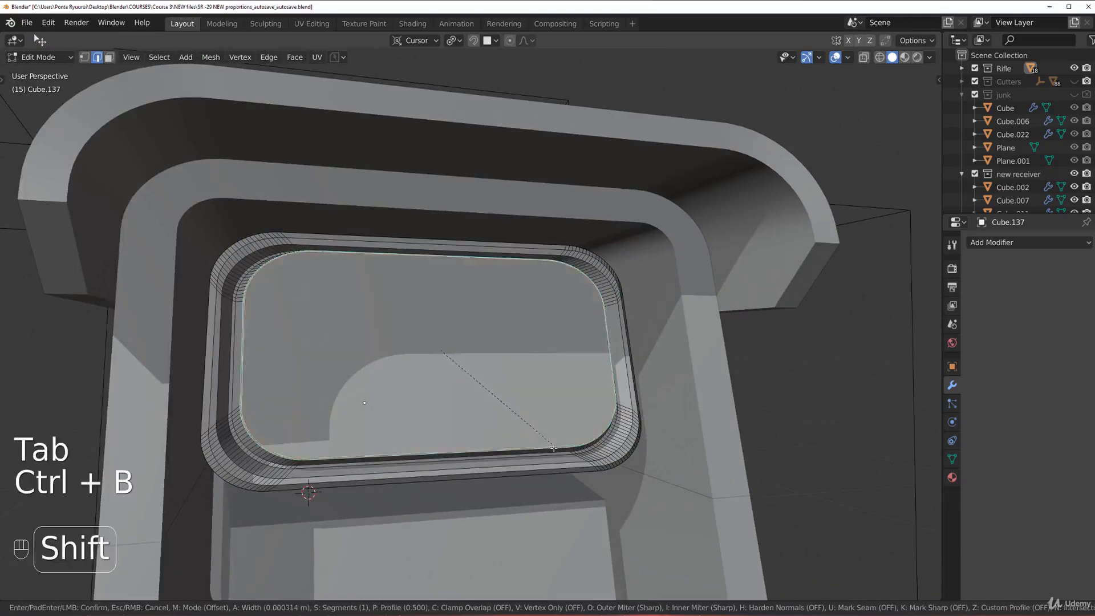
{"action": "left_click", "coordinate": [556, 449]}
{"action": "key", "text": "Tab"}
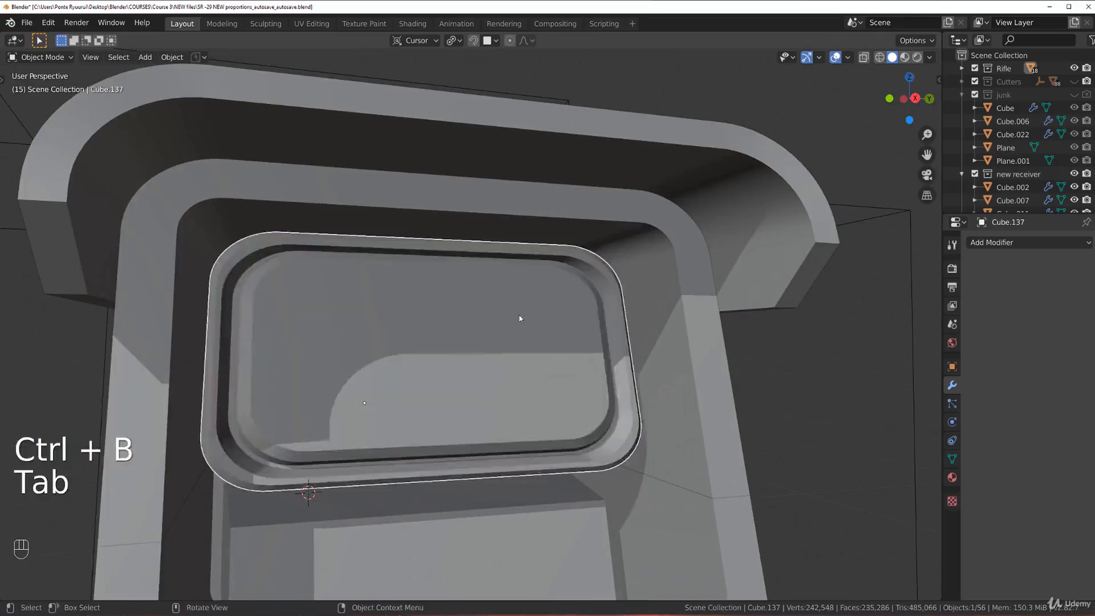
Grow the selection from the lower panel's front face in the sight housing and separate those faces into their own object.
{"action": "scroll", "coordinate": [520, 317], "scroll_direction": "down", "scroll_amount": 5}
{"action": "middle_click_drag", "start_coordinate": [484, 314], "coordinate": [451, 323]}
{"action": "scroll", "coordinate": [453, 352], "scroll_direction": "up", "scroll_amount": 2}
{"action": "scroll", "coordinate": [453, 351], "scroll_direction": "down", "scroll_amount": 3}
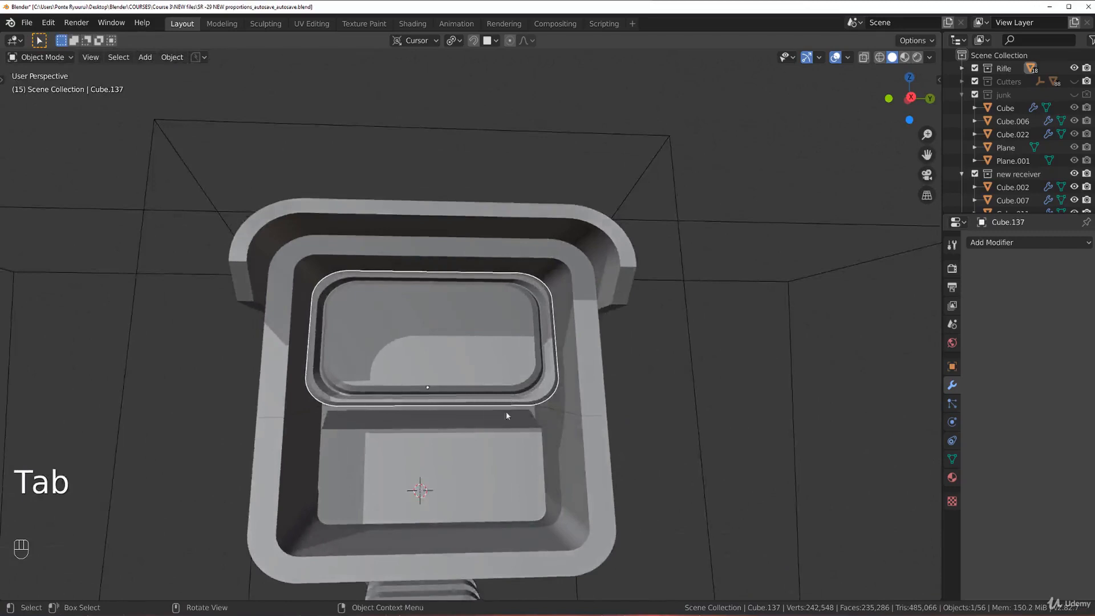
{"action": "middle_click_drag", "start_coordinate": [505, 412], "coordinate": [503, 365], "text": "shift"}
{"action": "left_click", "coordinate": [503, 365]}
{"action": "scroll", "coordinate": [503, 365], "scroll_direction": "up", "scroll_amount": 4}
{"action": "key", "text": "Tab"}
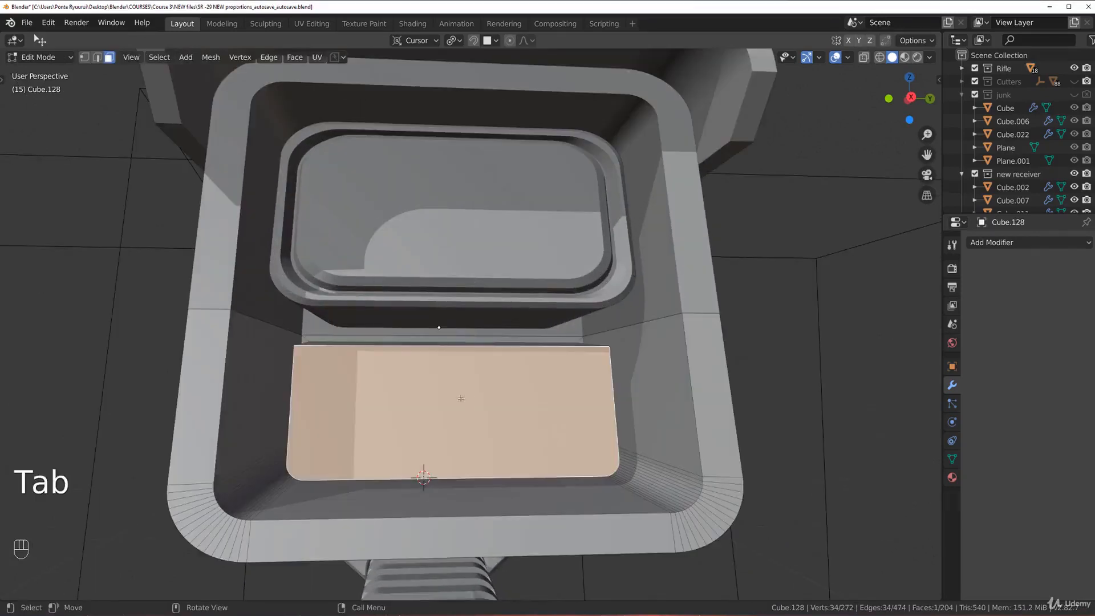
{"action": "key", "text": "ctrl+KP_Add"}
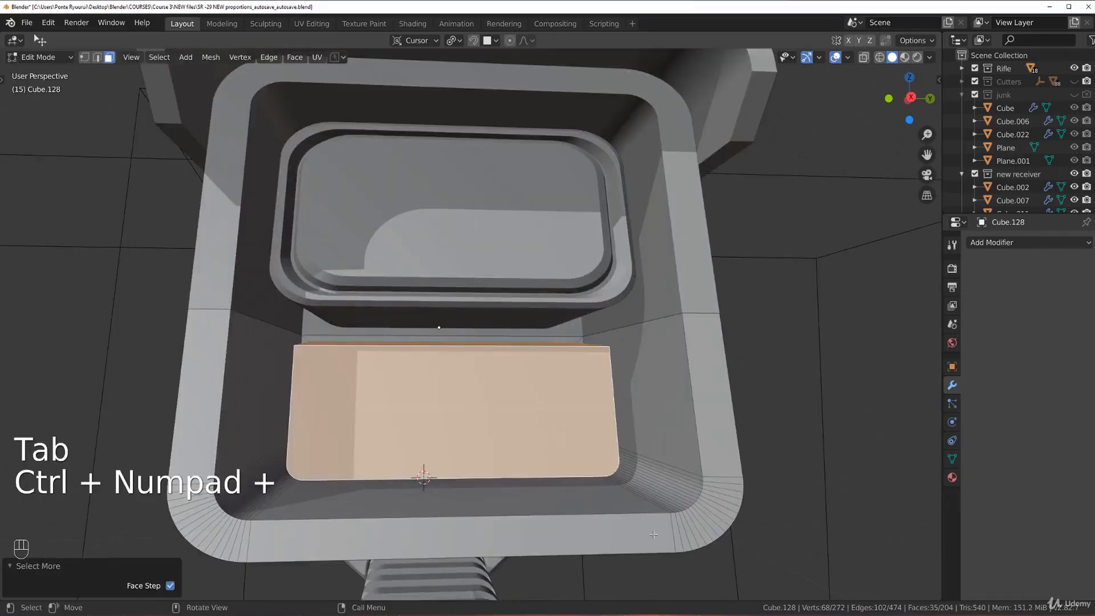
{"action": "key", "text": "p"}
{"action": "left_click", "coordinate": [724, 548]}
{"action": "key", "text": "Tab"}
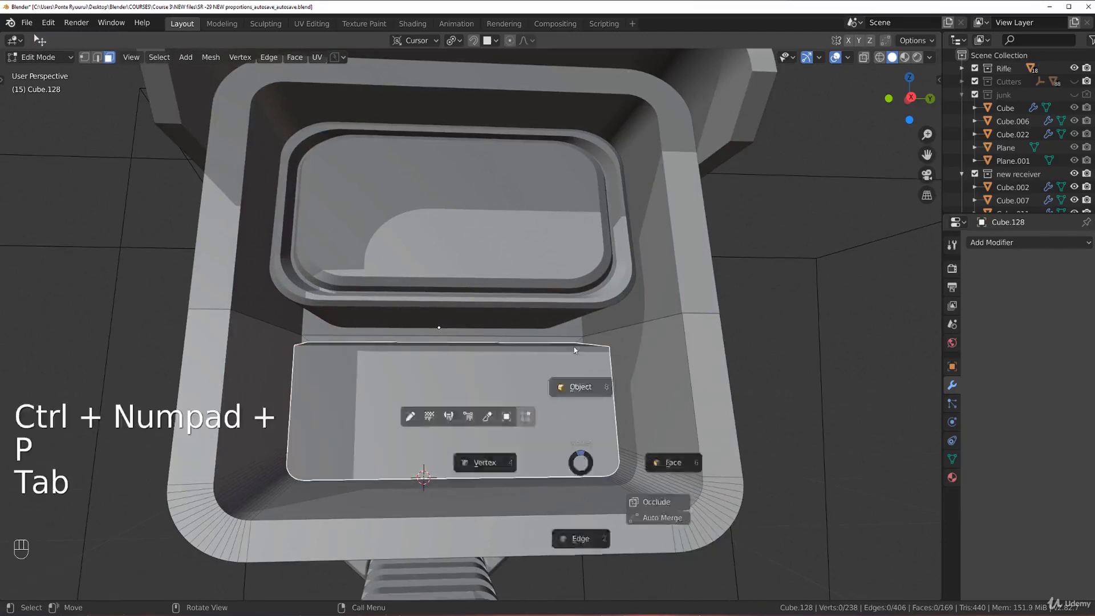
Isolate the lower housing and fill the opening left by the separated panel with a face, then restore the full scene.
{"action": "key", "text": "slash"}
{"action": "key", "text": "slash"}
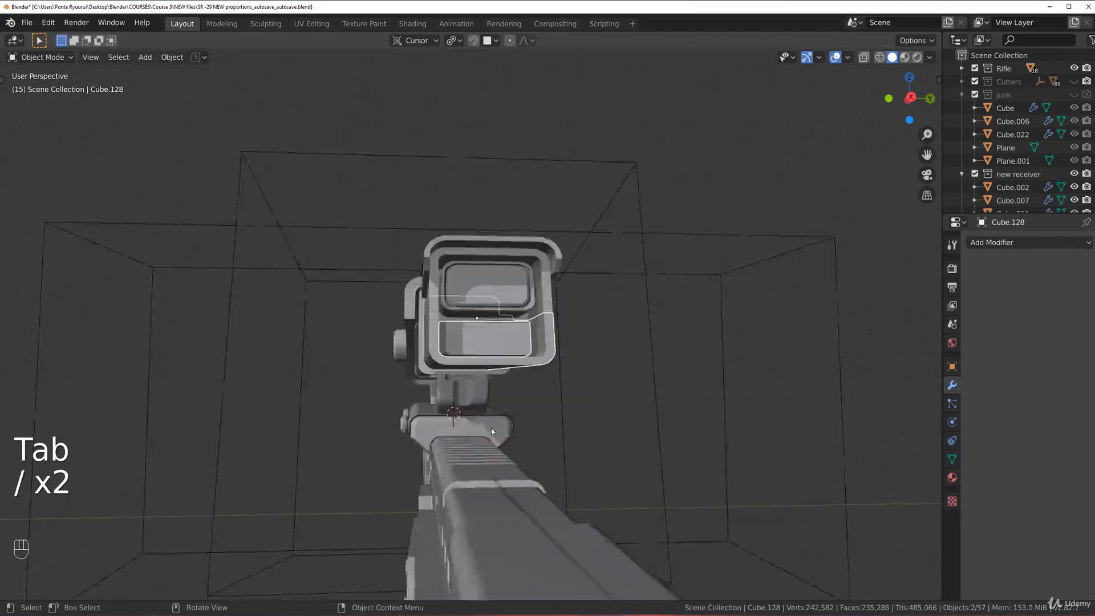
{"action": "key", "text": "slash"}
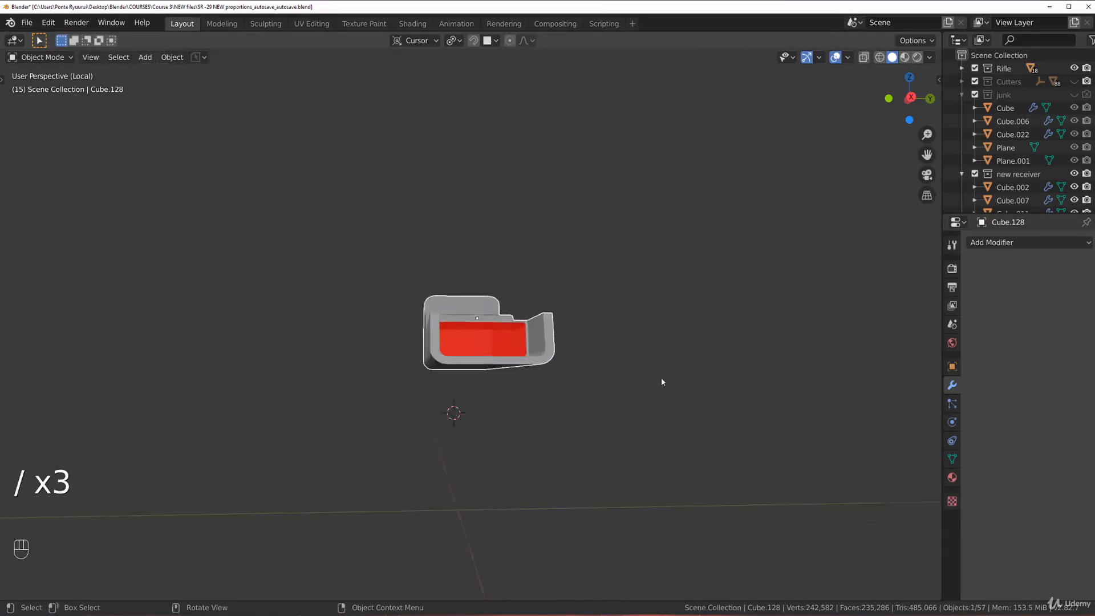
{"action": "key", "text": "Tab"}
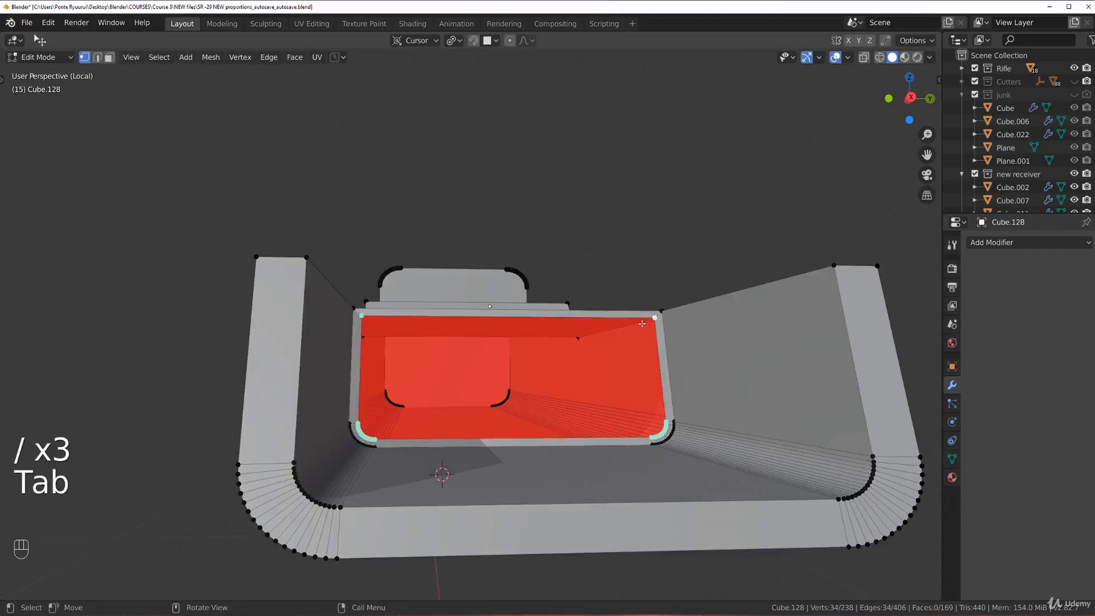
{"action": "key", "text": "f"}
{"action": "key", "text": "Tab"}
{"action": "key", "text": "slash"}
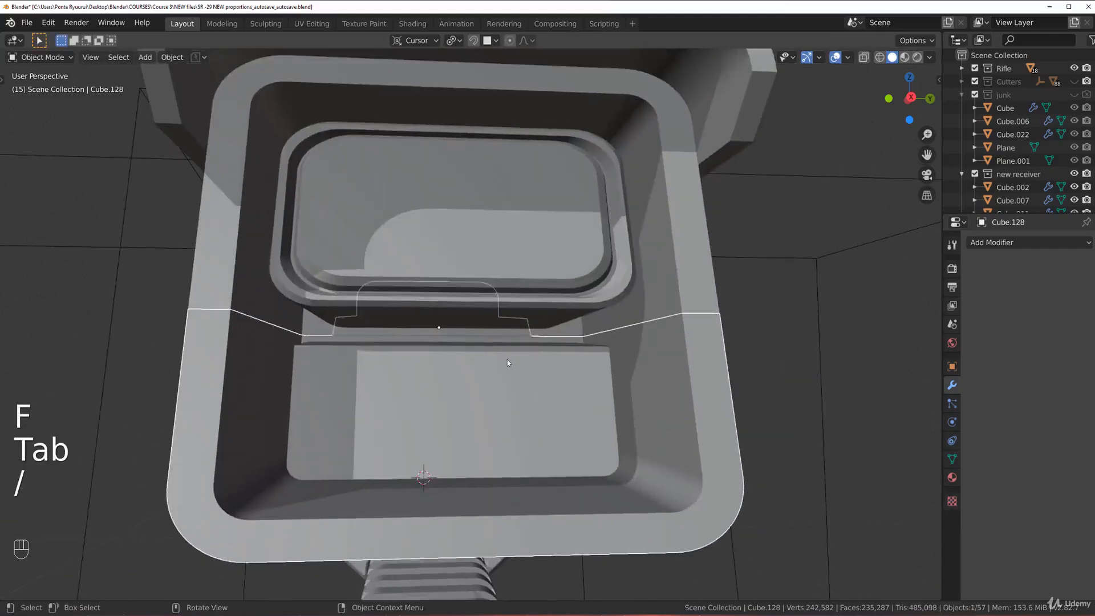
Isolate the separated lower panel object and fill its open boundary loop with a face to close the block.
{"action": "left_click", "coordinate": [508, 359]}
{"action": "key", "text": "slash"}
{"action": "middle_click_drag", "start_coordinate": [517, 362], "coordinate": [606, 335]}
{"action": "key", "text": "Tab"}
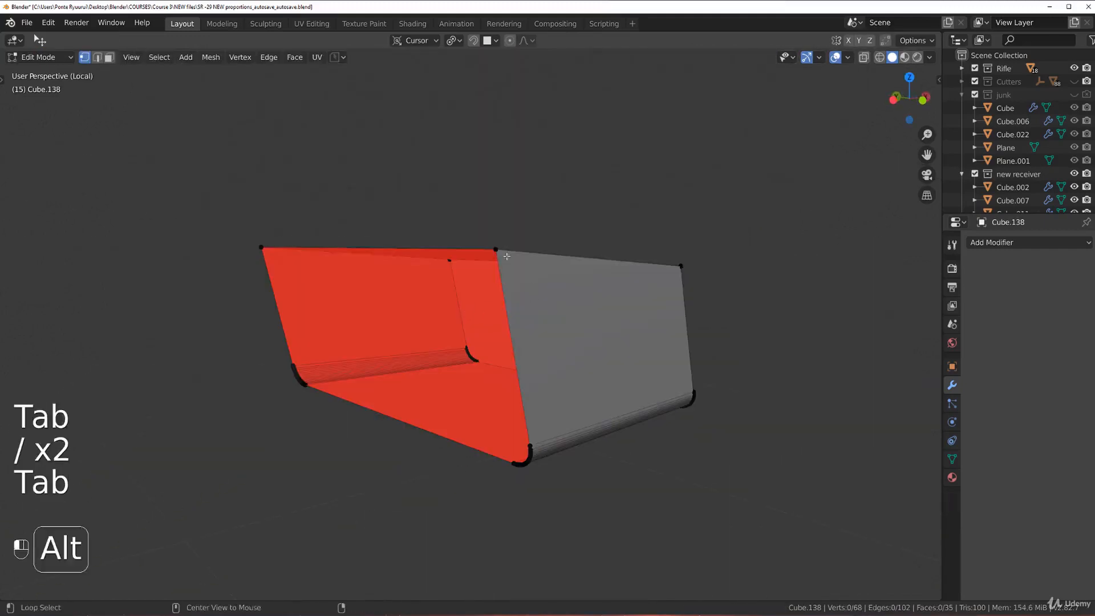
{"action": "left_click", "coordinate": [500, 449], "text": "alt"}
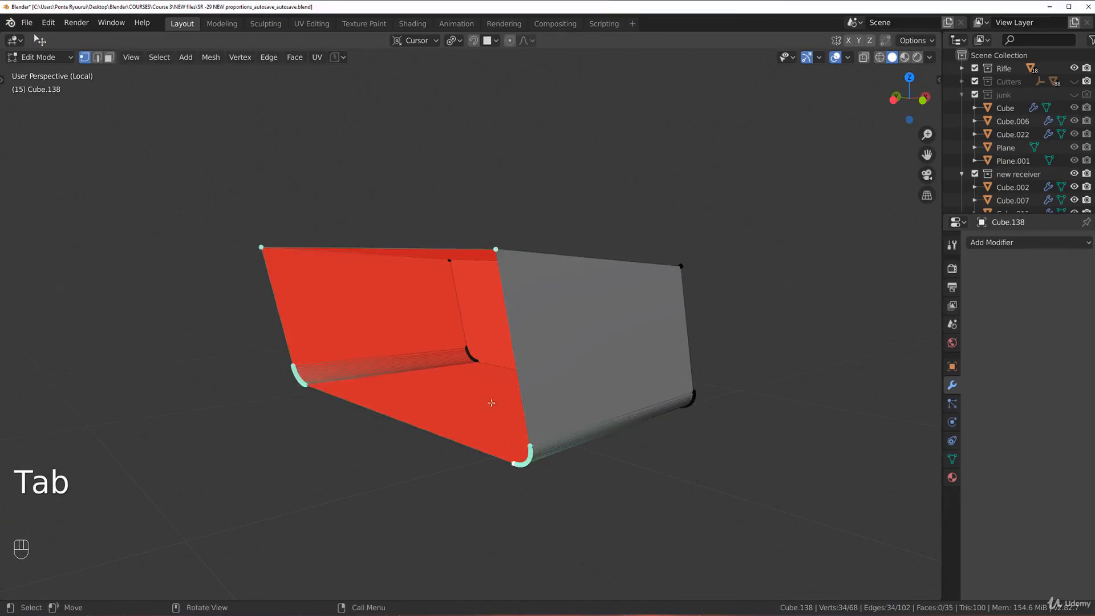
{"action": "key", "text": "f"}
{"action": "middle_click_drag", "start_coordinate": [559, 342], "coordinate": [460, 318]}
Round the block's two upper side edges with a 14-segment bevel of about 0.009 m.
{"action": "key", "text": "Tab"}
{"action": "key", "text": "Tab"}
{"action": "left_click", "coordinate": [164, 277]}
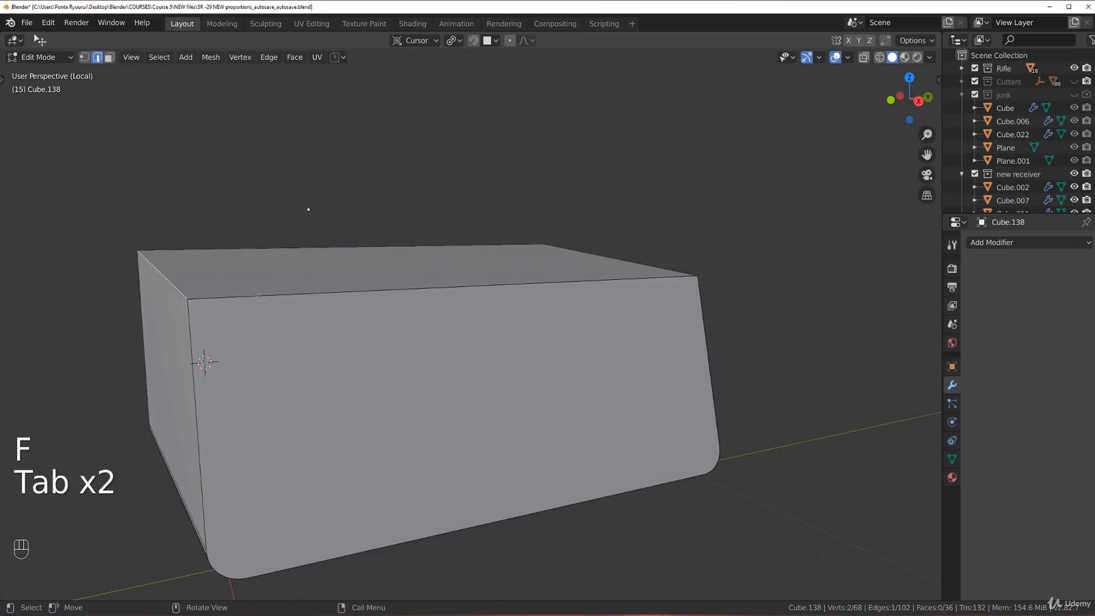
{"action": "key", "text": "ctrl+b"}
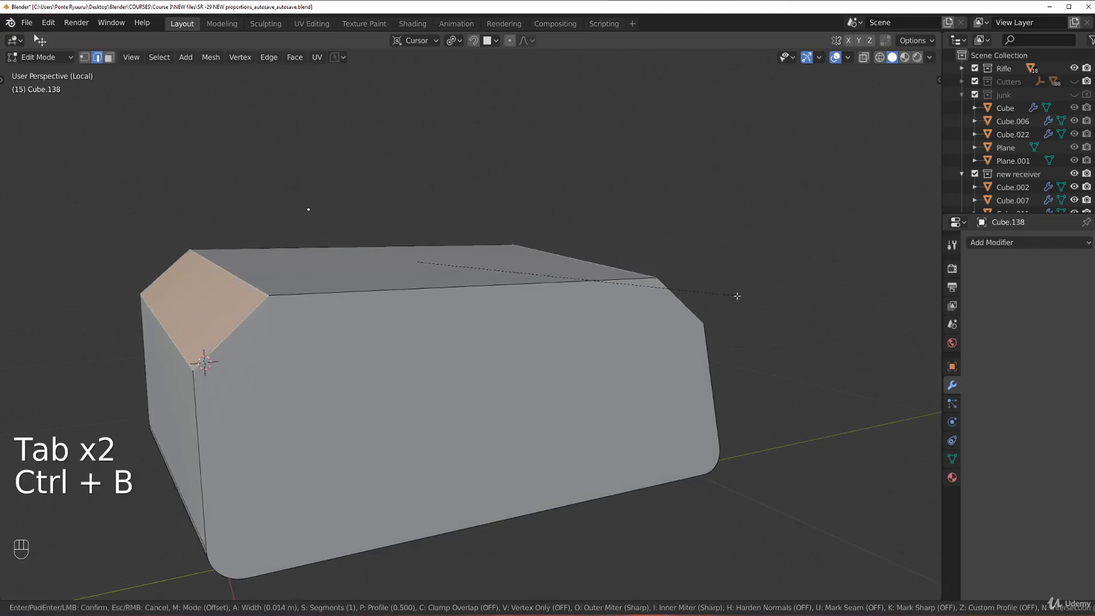
{"action": "scroll", "coordinate": [724, 299], "scroll_direction": "up", "scroll_amount": 12}
{"action": "left_click", "coordinate": [716, 300]}
{"action": "key", "text": "Tab"}
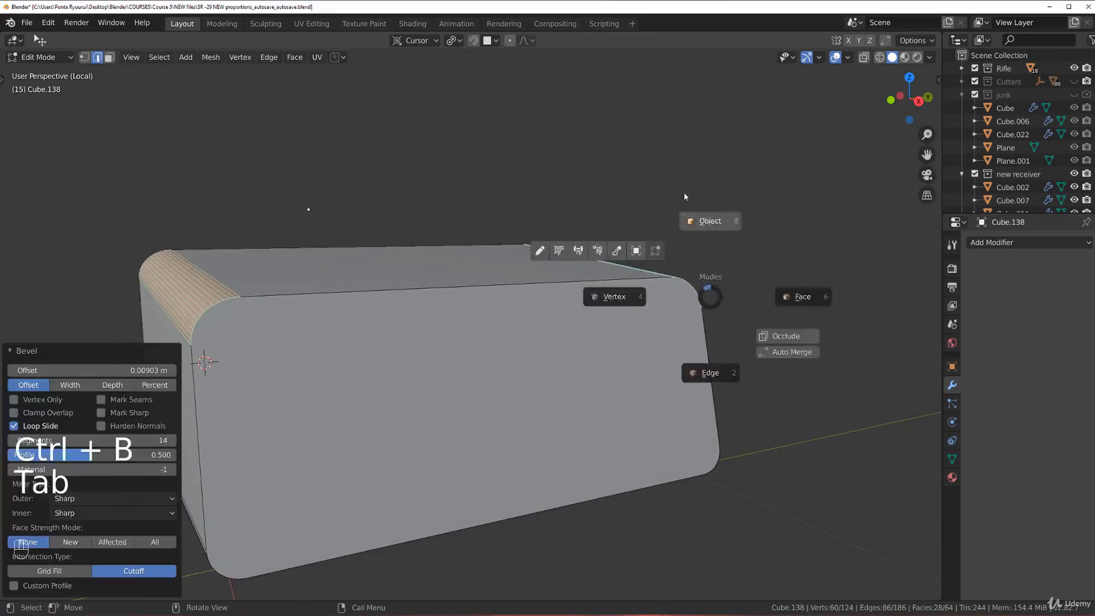
Inset the block's front face twice, by about 0.0016 m and about 0.0032 m.
{"action": "key", "text": "Tab"}
{"action": "left_click", "coordinate": [615, 349]}
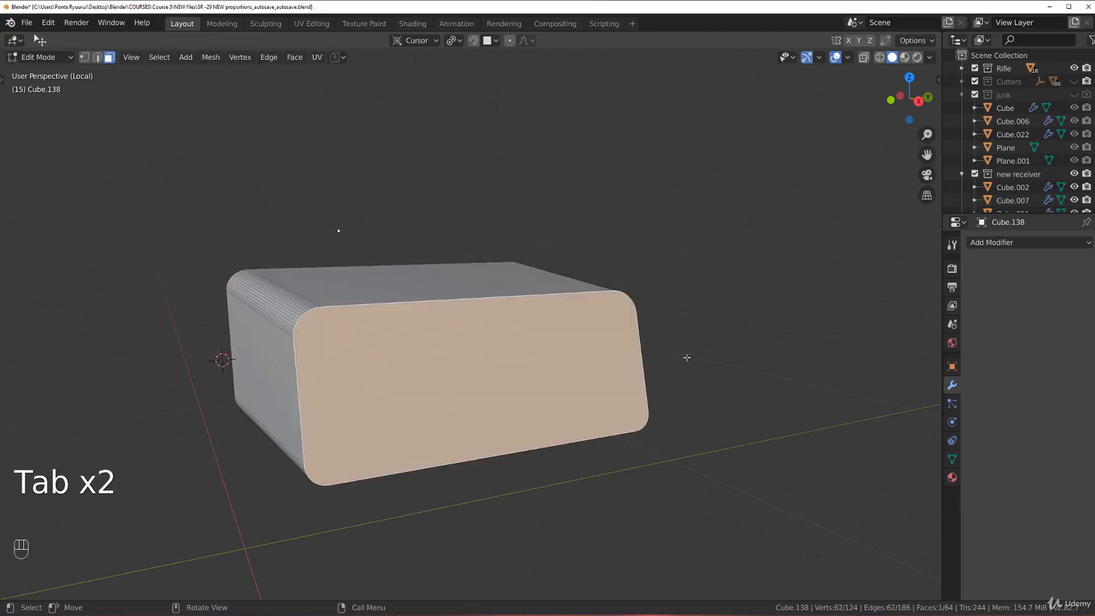
{"action": "key", "text": "i"}
{"action": "left_click", "coordinate": [707, 357]}
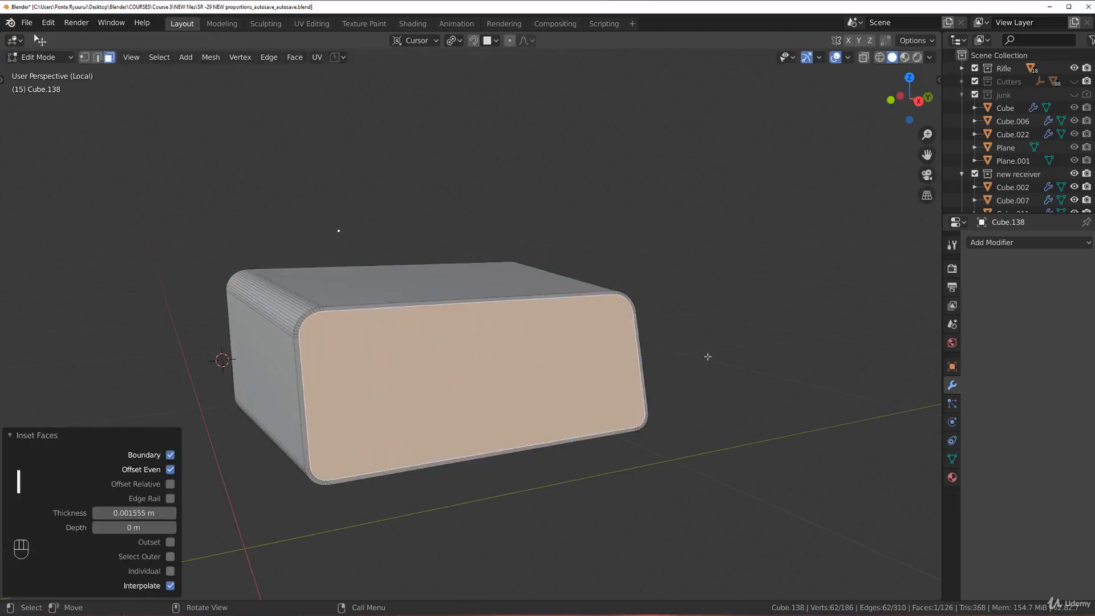
{"action": "key", "text": "i"}
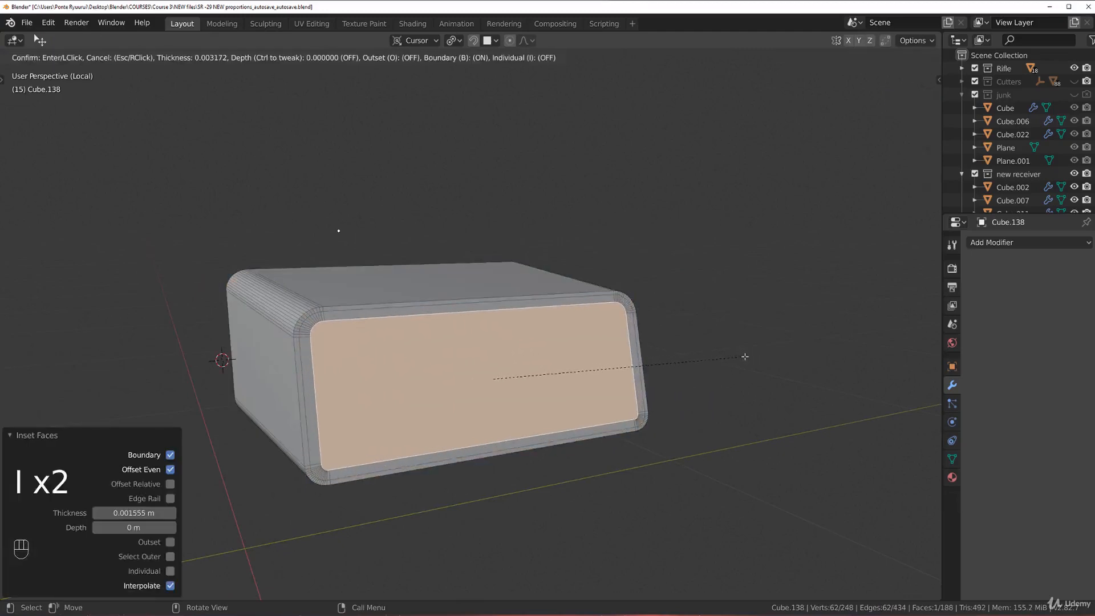
{"action": "left_click", "coordinate": [742, 363]}
Move the innermost front face along the global X axis into the block to form a recess.
{"action": "middle_click_drag", "start_coordinate": [742, 363], "coordinate": [760, 362]}
{"action": "key", "text": "g"}
{"action": "key", "text": "x"}
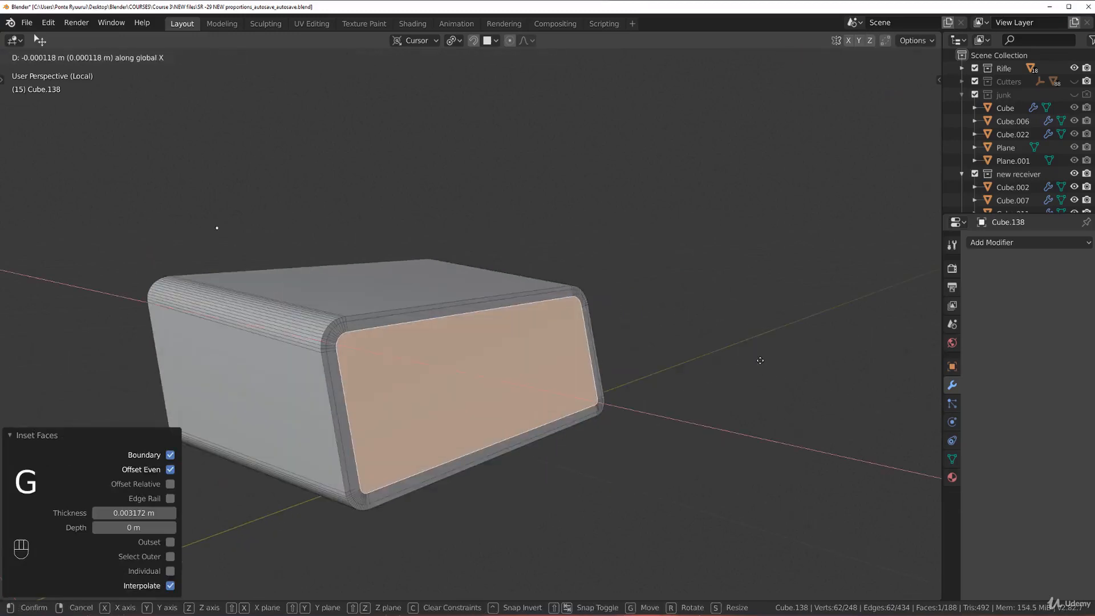
{"action": "left_click", "coordinate": [753, 358]}
Try a raised panel by insetting the recessed face about 0.002 m, extruding it outward along X and scaling it to about 0.956.
{"action": "key", "text": "i"}
{"action": "left_click", "coordinate": [747, 358]}
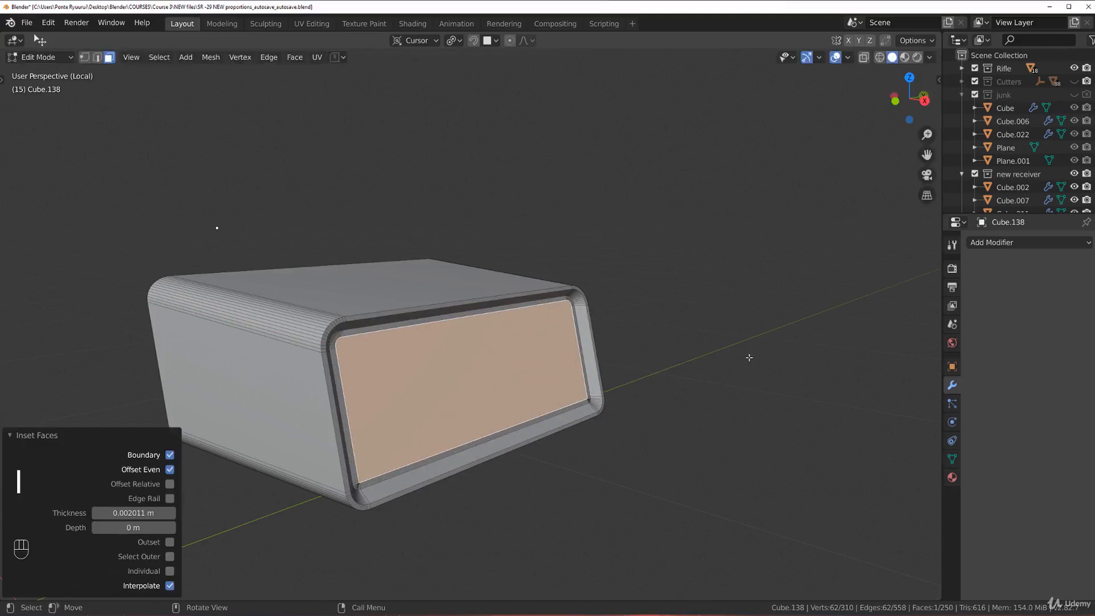
{"action": "key", "text": "e"}
{"action": "key", "text": "x"}
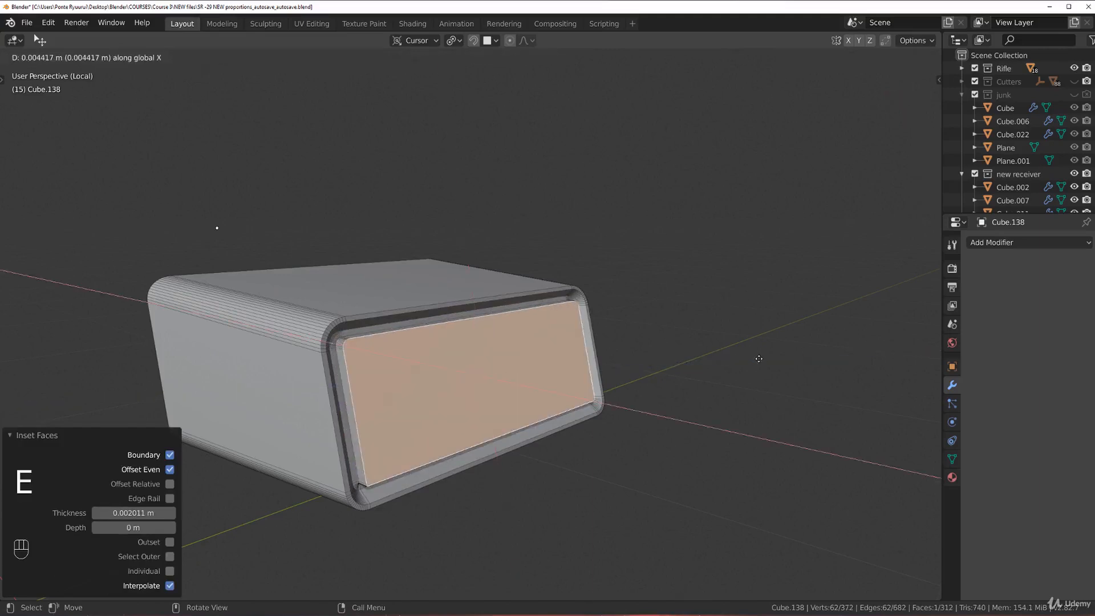
{"action": "left_click", "coordinate": [758, 359]}
{"action": "key", "text": "s"}
{"action": "left_click", "coordinate": [722, 365]}
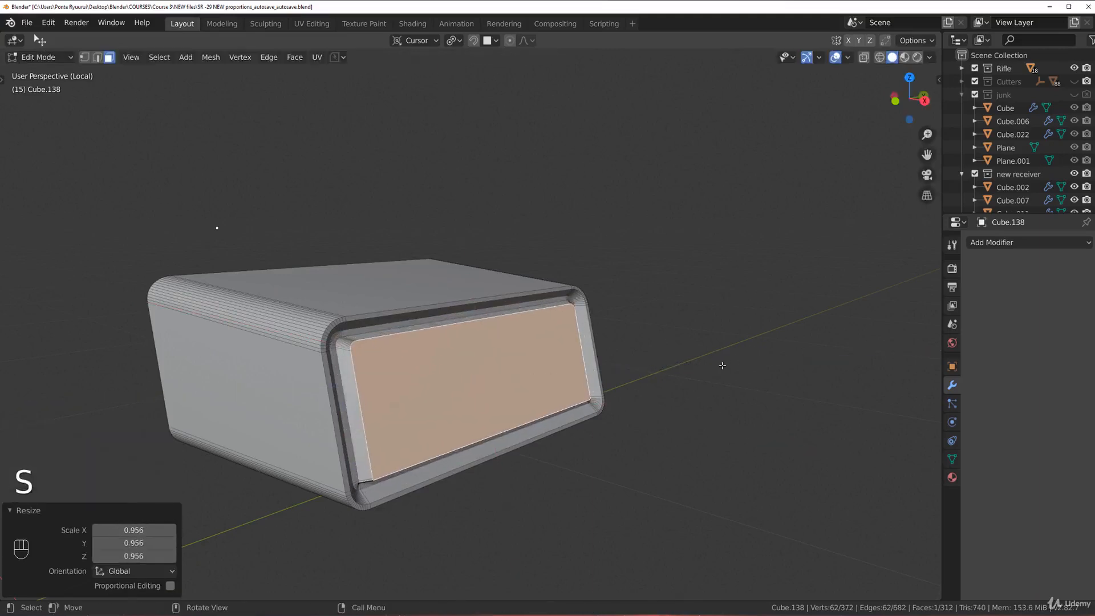
Undo the scaling, extrusion and last inset of the recessed front face.
{"action": "key", "text": "ctrl+b"}
{"action": "right_click", "coordinate": [720, 367]}
{"action": "middle_click_drag", "start_coordinate": [687, 367], "coordinate": [647, 333]}
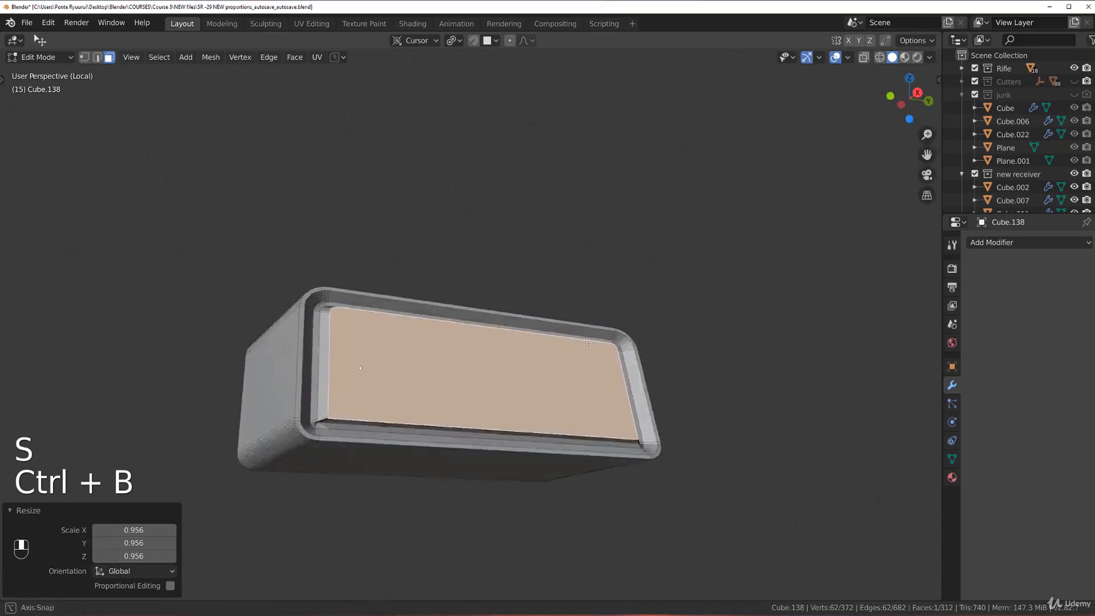
{"action": "scroll", "coordinate": [403, 408], "scroll_direction": "up", "scroll_amount": 3}
{"action": "middle_click_drag", "start_coordinate": [403, 409], "coordinate": [408, 336], "text": "shift"}
{"action": "key", "text": "ctrl+z"}
{"action": "key", "text": "ctrl+z"}
{"action": "key", "text": "ctrl+z"}
{"action": "key", "text": "ctrl+z"}
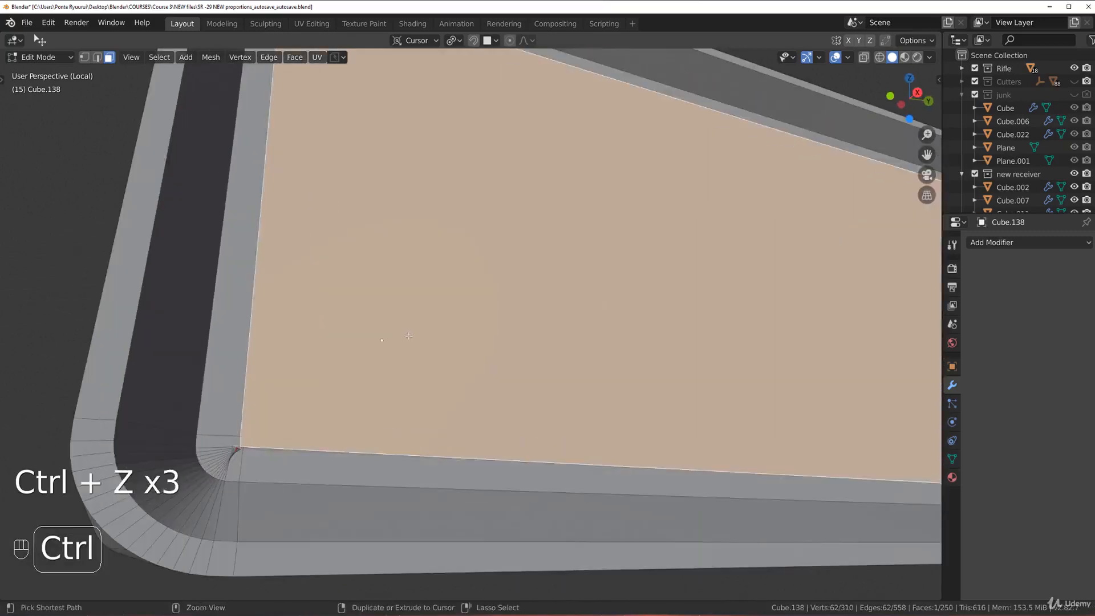
Inset the recessed front face by about 0.0006 m while facing it in right orthographic view.
{"action": "scroll", "coordinate": [409, 335], "scroll_direction": "down", "scroll_amount": 3}
{"action": "middle_click_drag", "start_coordinate": [873, 305], "coordinate": [748, 362], "text": "shift"}
{"action": "scroll", "coordinate": [764, 336], "scroll_direction": "down", "scroll_amount": 4}
{"action": "key", "text": "grave"}
{"action": "key", "text": "grave"}
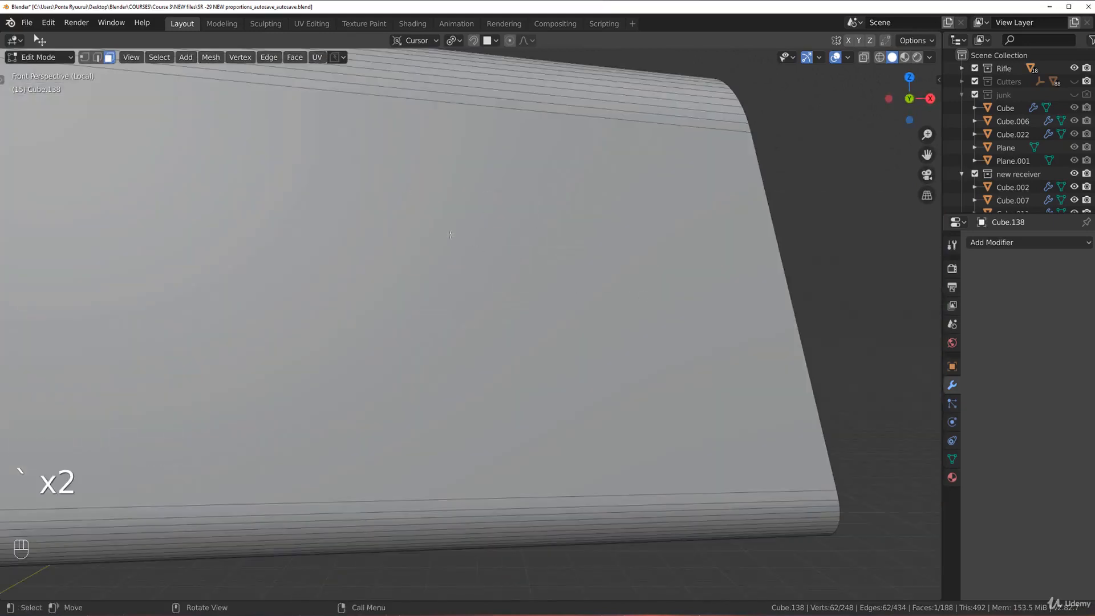
{"action": "key", "text": "grave"}
{"action": "scroll", "coordinate": [317, 303], "scroll_direction": "down", "scroll_amount": 5}
{"action": "key", "text": "grave"}
{"action": "left_click", "coordinate": [609, 275]}
{"action": "key", "text": "KP_5"}
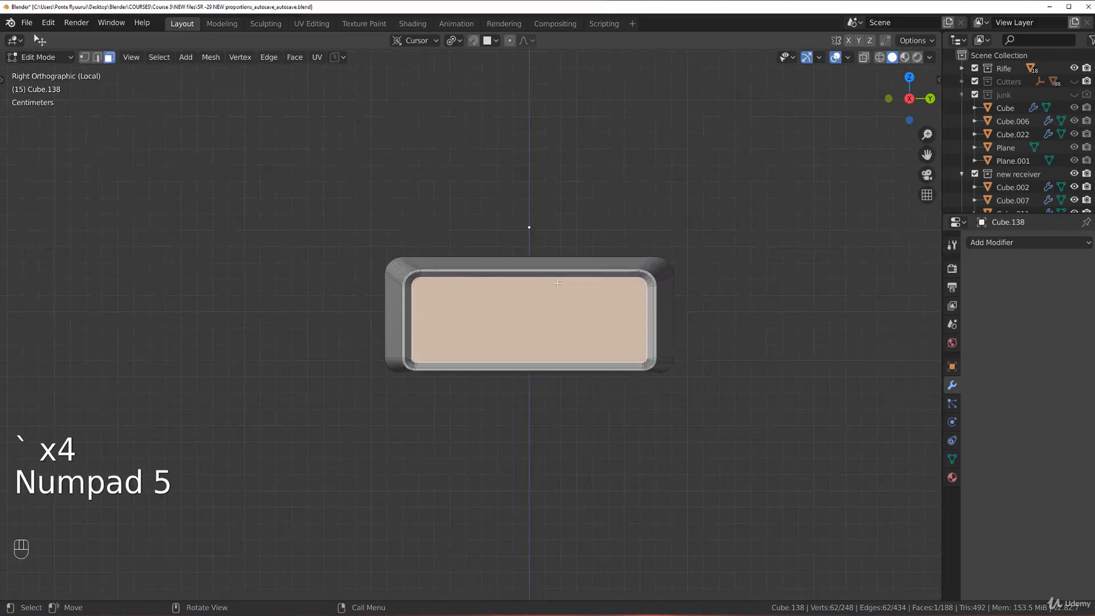
{"action": "scroll", "coordinate": [680, 296], "scroll_direction": "up", "scroll_amount": 5}
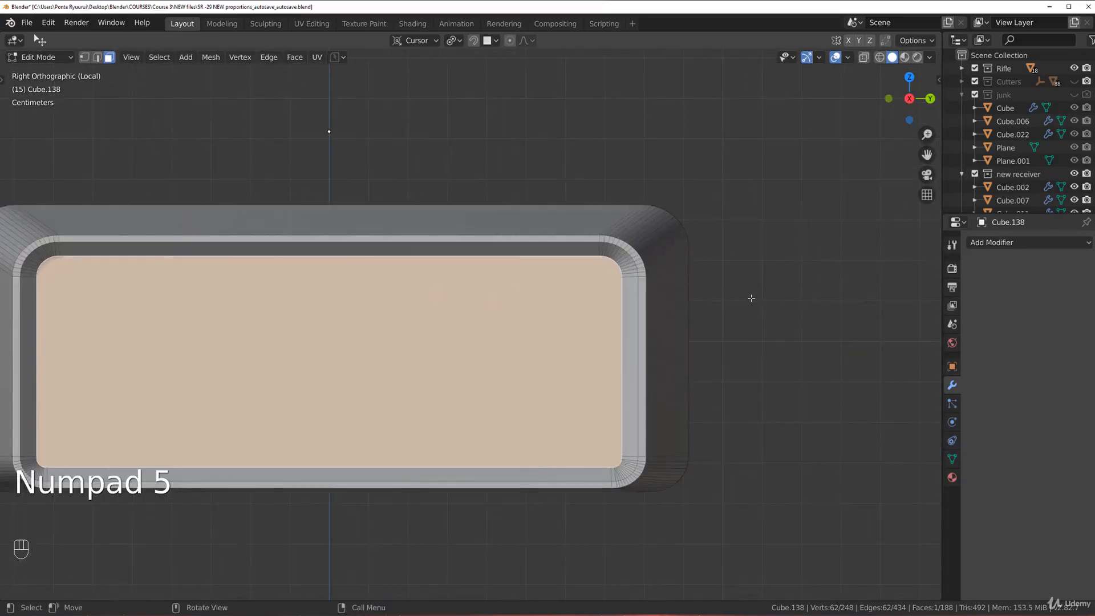
{"action": "key", "text": "i"}
{"action": "key", "text": "shift"}
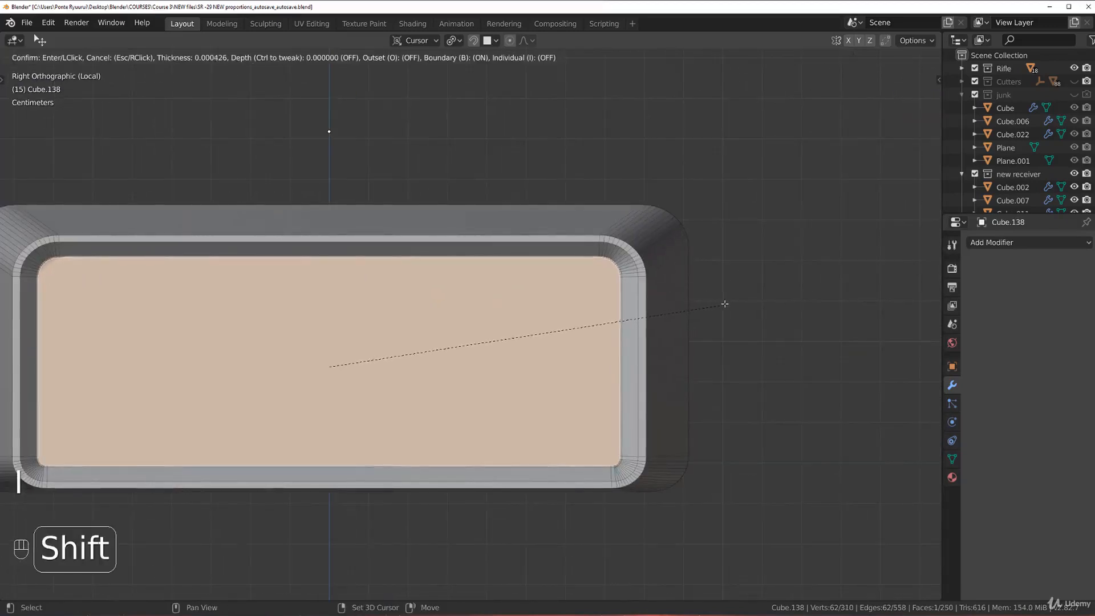
{"action": "left_click", "coordinate": [722, 304]}
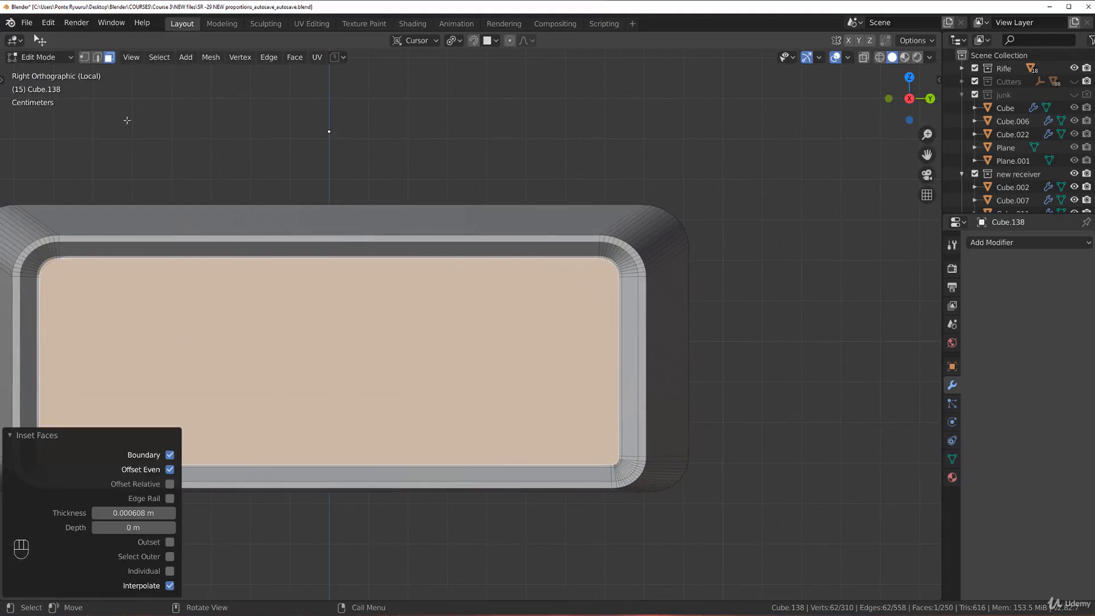
Scale the innermost front face down to about 0.84.
{"action": "scroll", "coordinate": [433, 244], "scroll_direction": "down", "scroll_amount": 2}
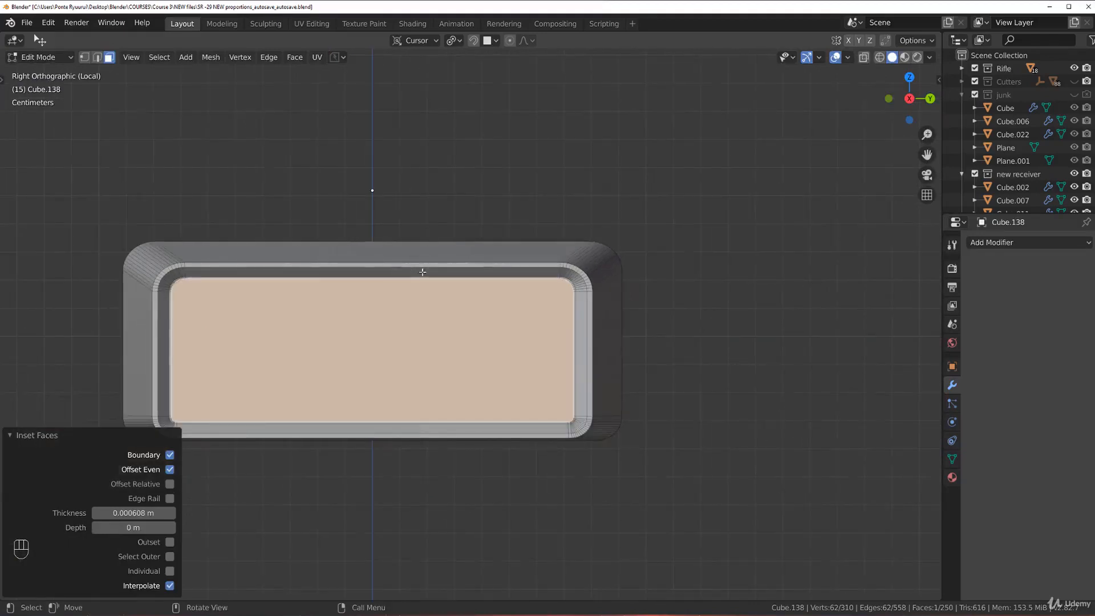
{"action": "key", "text": "grave"}
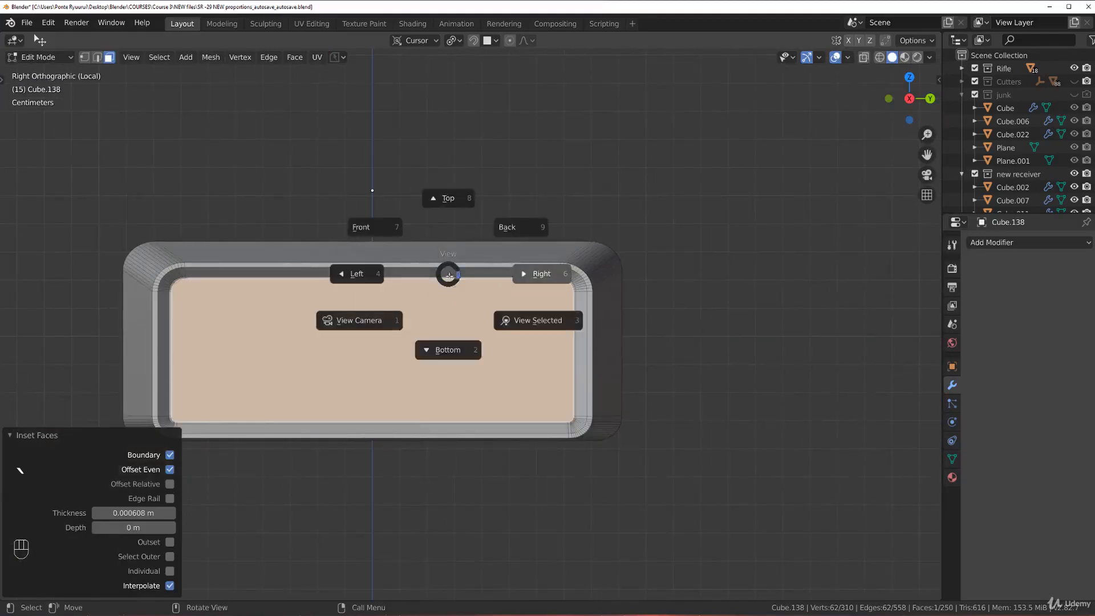
{"action": "left_click", "coordinate": [449, 276]}
{"action": "scroll", "coordinate": [409, 321], "scroll_direction": "up", "scroll_amount": 2}
{"action": "middle_click_drag", "start_coordinate": [400, 315], "coordinate": [506, 301], "text": "shift"}
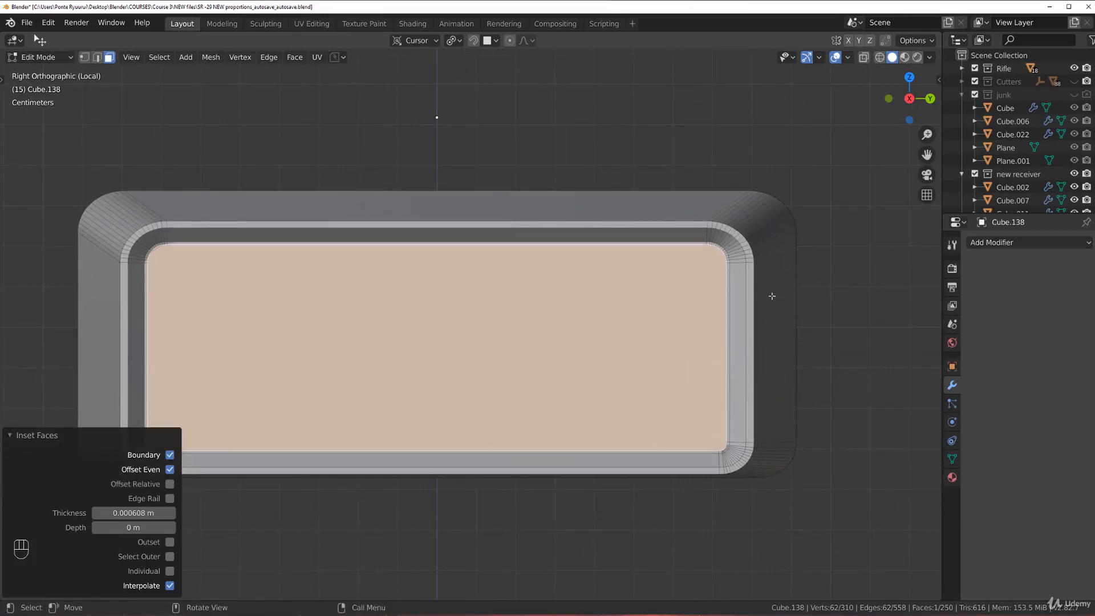
{"action": "key", "text": "s"}
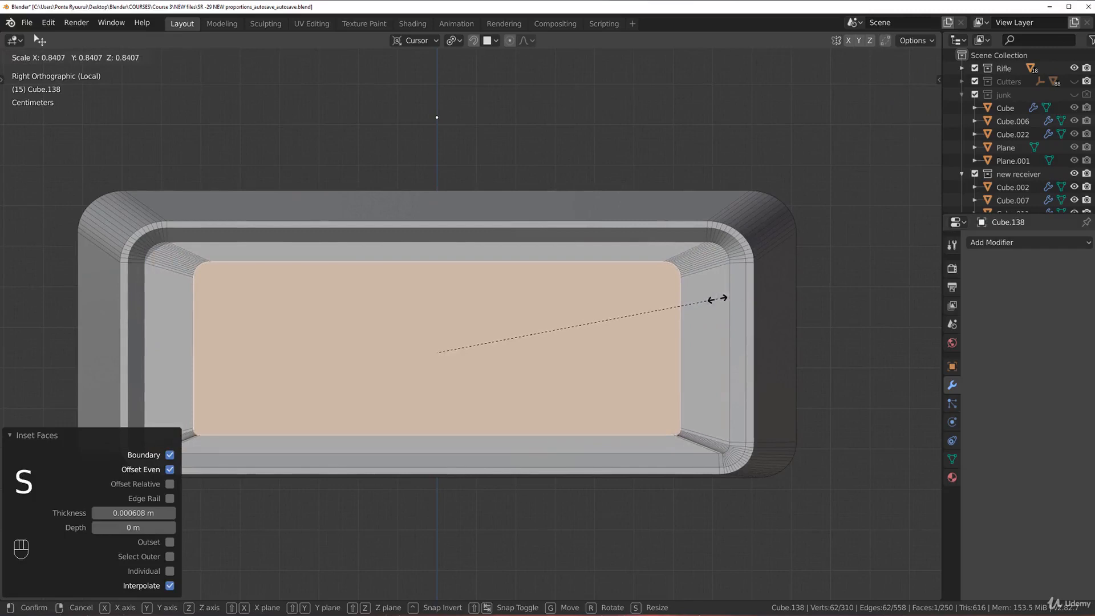
{"action": "left_click", "coordinate": [716, 299]}
Select the edge loop beside the last line of the recess's lower corner and slide it by a factor of about -0.66.
{"action": "middle_click_drag", "start_coordinate": [333, 212], "coordinate": [601, 212], "text": "shift"}
{"action": "scroll", "coordinate": [601, 212], "scroll_direction": "up", "scroll_amount": 6}
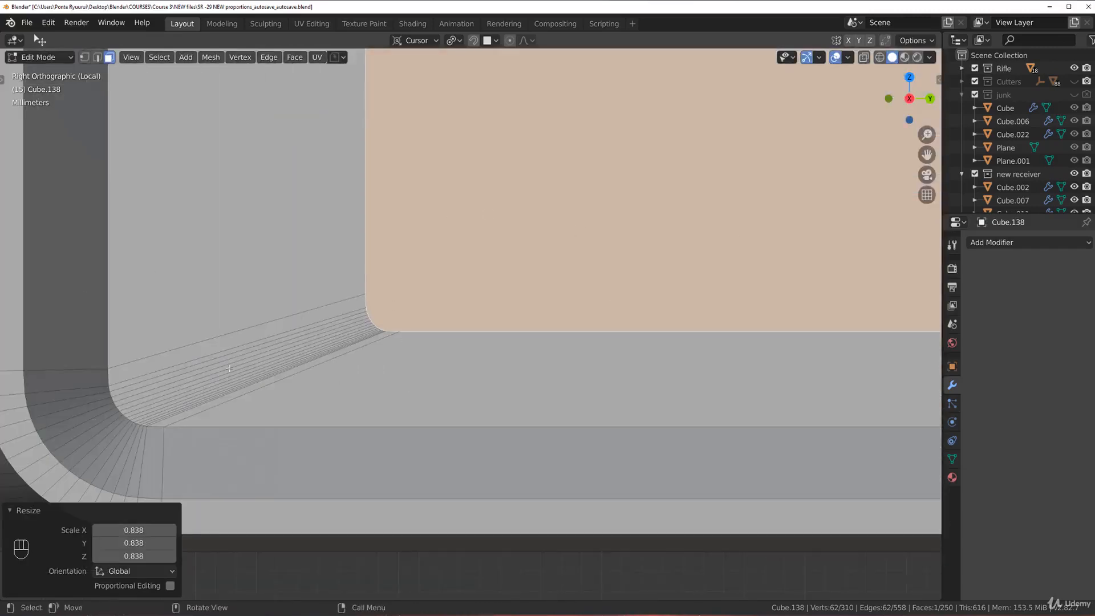
{"action": "middle_click_drag", "start_coordinate": [229, 369], "coordinate": [399, 303], "text": "shift"}
{"action": "scroll", "coordinate": [400, 303], "scroll_direction": "up", "scroll_amount": 4}
{"action": "left_click", "coordinate": [418, 315], "text": "alt"}
{"action": "key", "text": "ctrl+Tab"}
{"action": "left_click", "coordinate": [435, 379]}
{"action": "left_click", "coordinate": [417, 321], "text": "alt"}
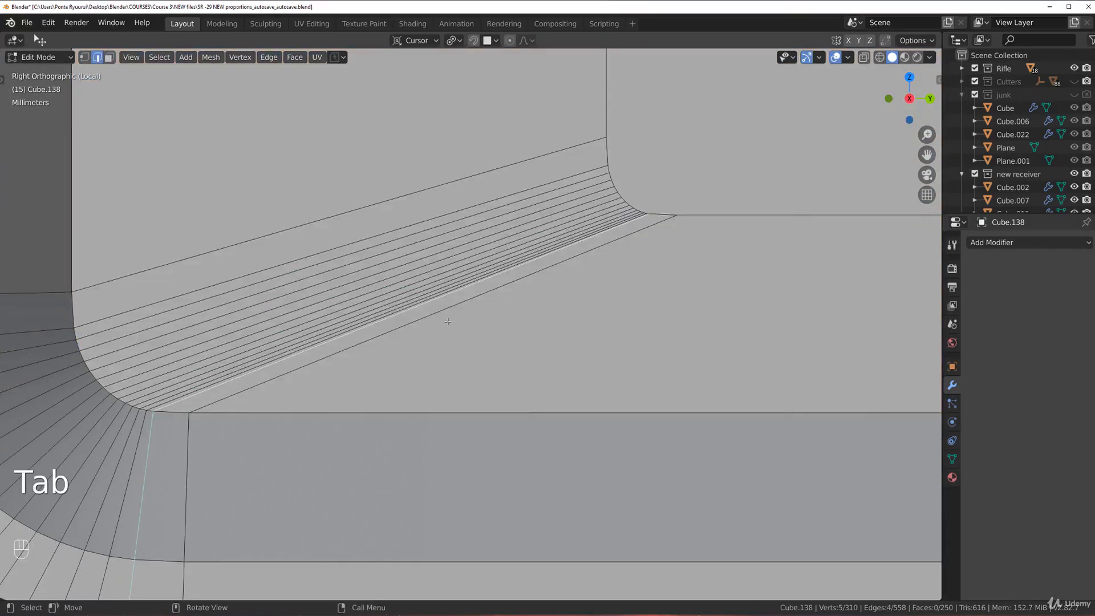
{"action": "key", "text": "g"}
{"action": "key", "text": "g"}
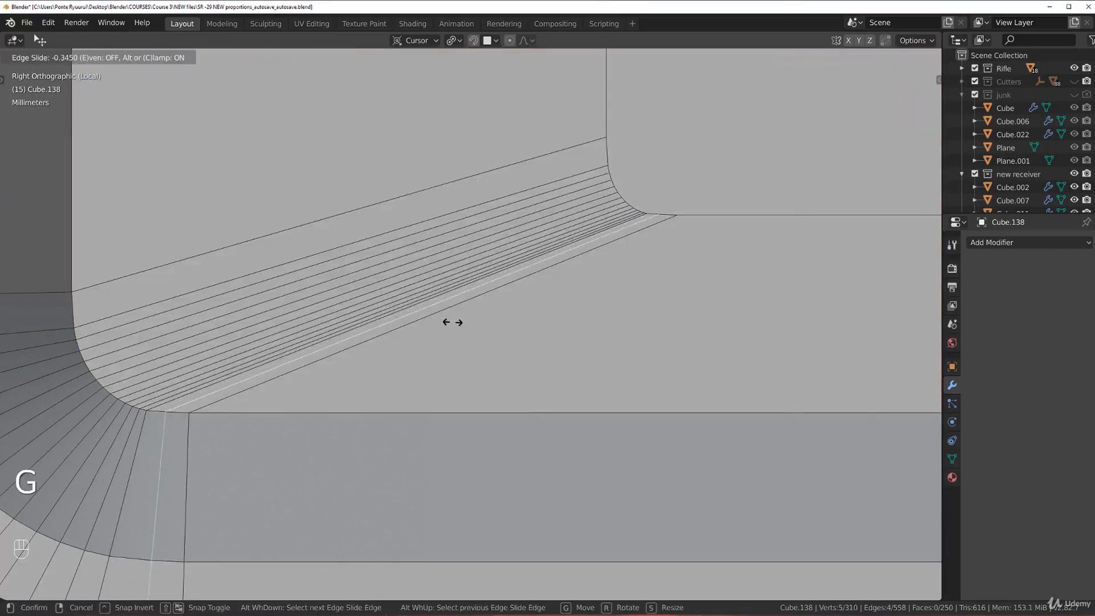
{"action": "left_click", "coordinate": [404, 312]}
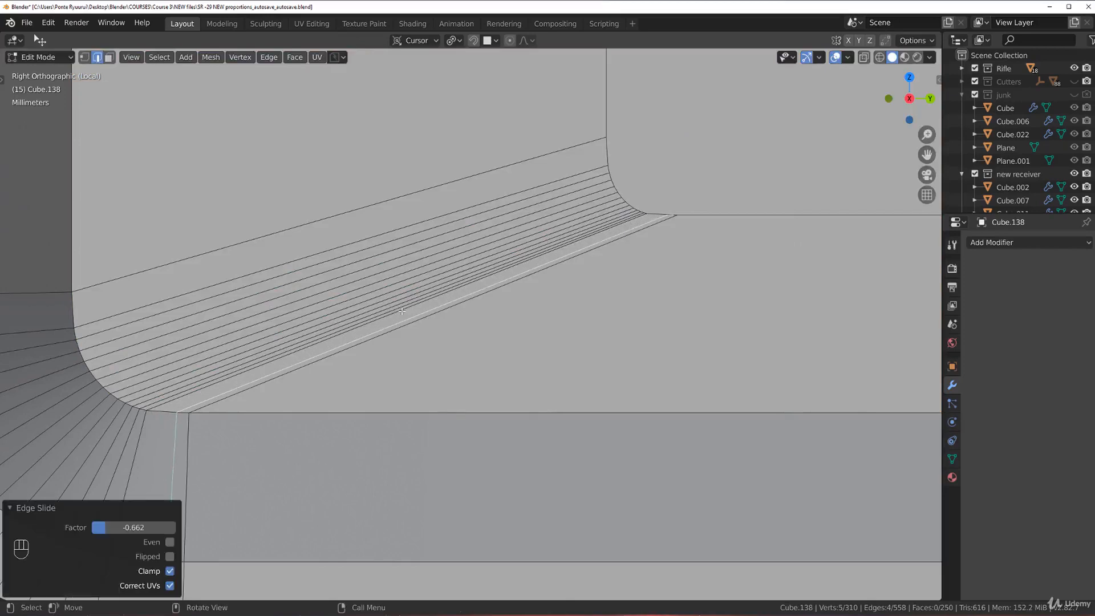
Try to slide the single neighbouring edge in the recess's lower corner and undo that slide.
{"action": "left_click", "coordinate": [402, 311]}
{"action": "key", "text": "g"}
{"action": "key", "text": "g"}
{"action": "key", "text": "shift"}
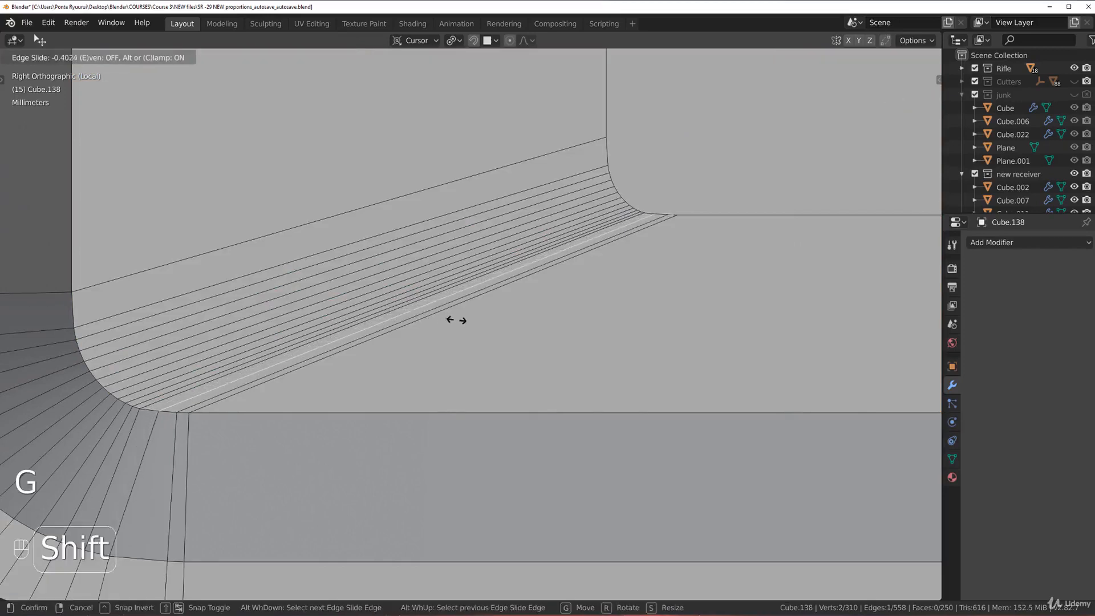
{"action": "left_click", "coordinate": [472, 320]}
{"action": "key", "text": "ctrl+z"}
Slide the next two full edge loops around the recess's lower corner toward its straight bottom side to even the spacing.
{"action": "key", "text": "alt"}
{"action": "key", "text": "g"}
{"action": "key", "text": "g"}
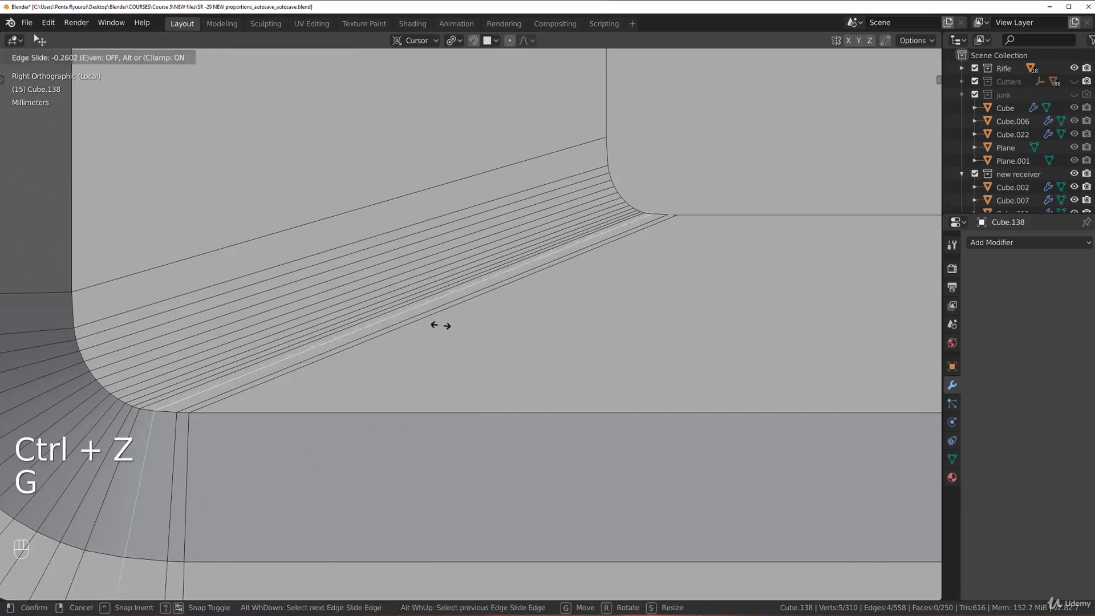
{"action": "left_click", "coordinate": [445, 323]}
{"action": "left_click", "coordinate": [386, 315], "text": "alt"}
{"action": "key", "text": "g"}
{"action": "key", "text": "g"}
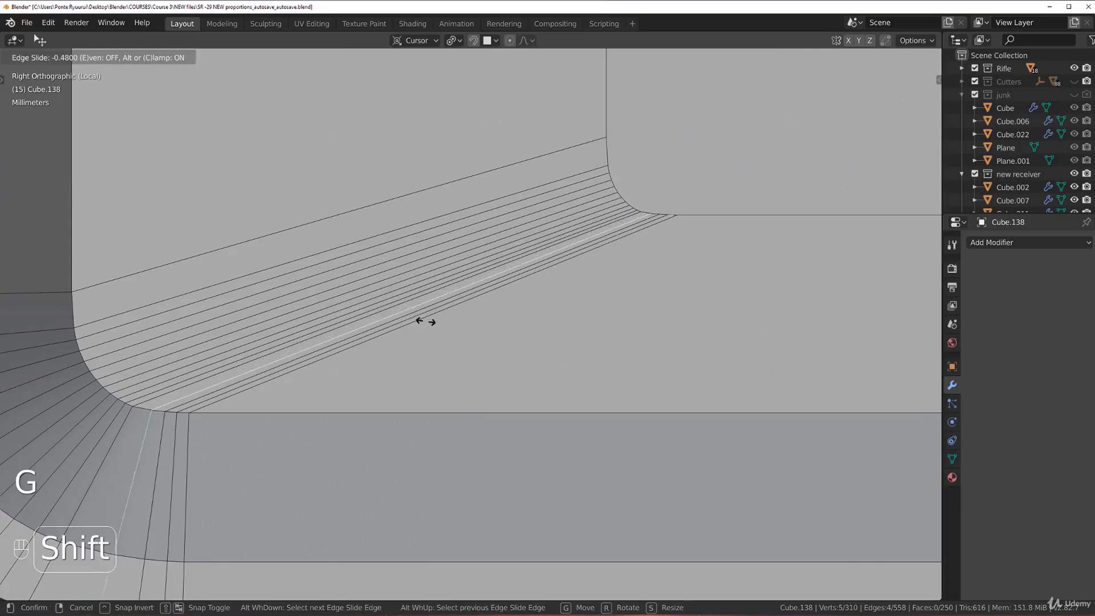
{"action": "left_click", "coordinate": [425, 321]}
Fill a face from the following corner edge loop and slide its vertices slightly toward the bottom side.
{"action": "left_click", "coordinate": [377, 311], "text": "alt"}
{"action": "key", "text": "f"}
{"action": "key", "text": "g"}
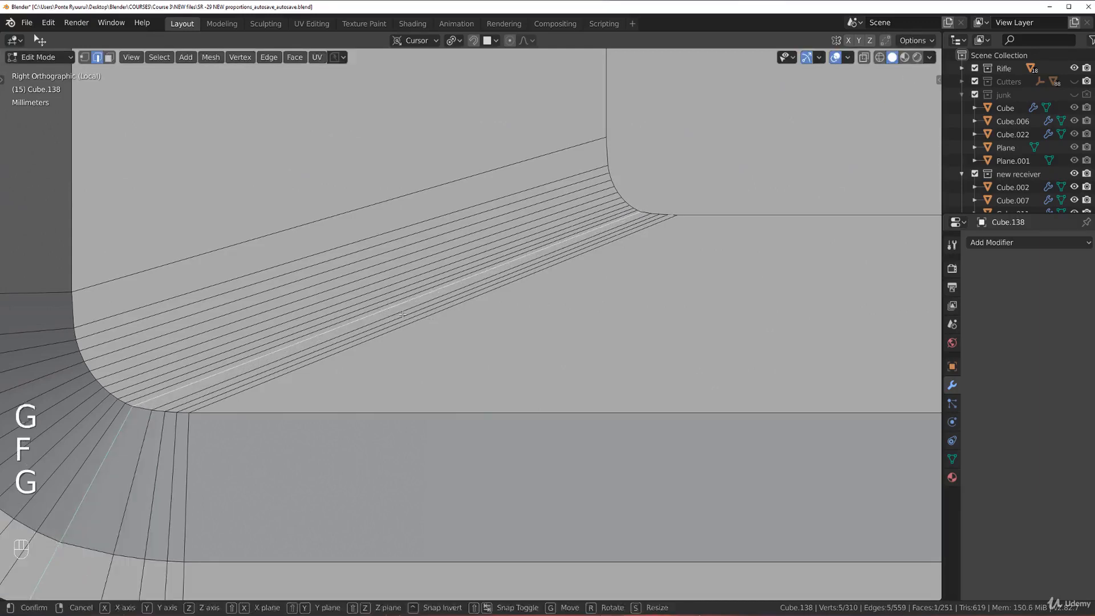
{"action": "key", "text": "g"}
{"action": "key", "text": "shift"}
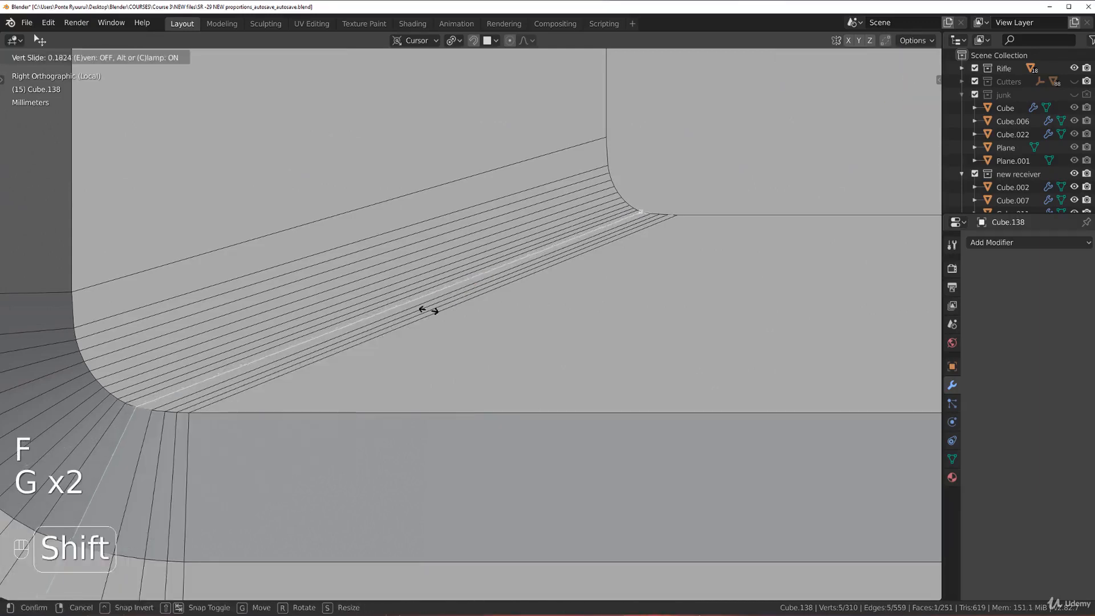
{"action": "left_click", "coordinate": [440, 312]}
Examine the shape and shading of the recess's rounded corners in Object Mode.
{"action": "key", "text": "Tab"}
{"action": "key", "text": "Tab"}
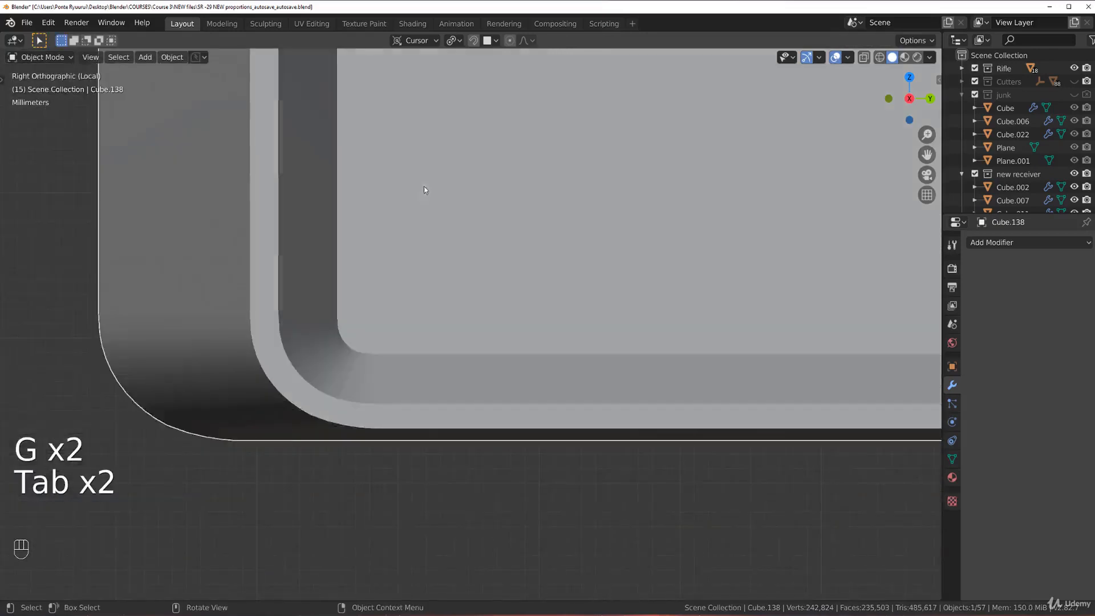
{"action": "scroll", "coordinate": [405, 239], "scroll_direction": "down", "scroll_amount": 4}
{"action": "scroll", "coordinate": [516, 298], "scroll_direction": "up", "scroll_amount": 3}
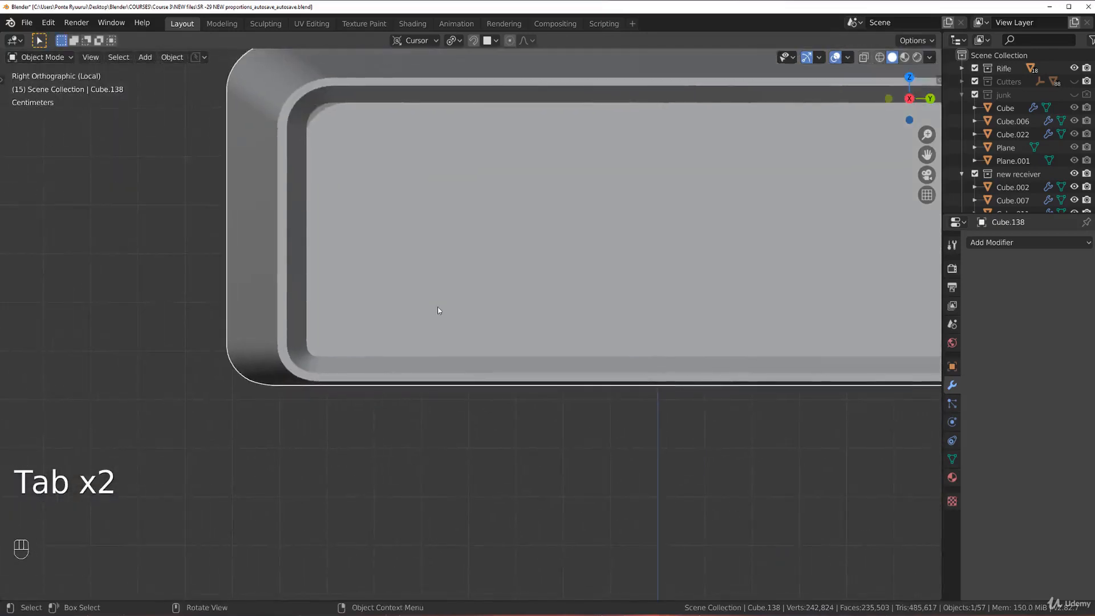
{"action": "middle_click_drag", "start_coordinate": [613, 298], "coordinate": [83, 327], "text": "shift"}
{"action": "middle_click_drag", "start_coordinate": [582, 306], "coordinate": [935, 287], "text": "shift"}
{"action": "scroll", "coordinate": [323, 324], "scroll_direction": "up", "scroll_amount": 4}
{"action": "middle_click_drag", "start_coordinate": [323, 323], "coordinate": [594, 237], "text": "shift"}
{"action": "scroll", "coordinate": [592, 239], "scroll_direction": "up", "scroll_amount": 2}
{"action": "middle_click_drag", "start_coordinate": [591, 325], "coordinate": [511, 262], "text": "shift"}
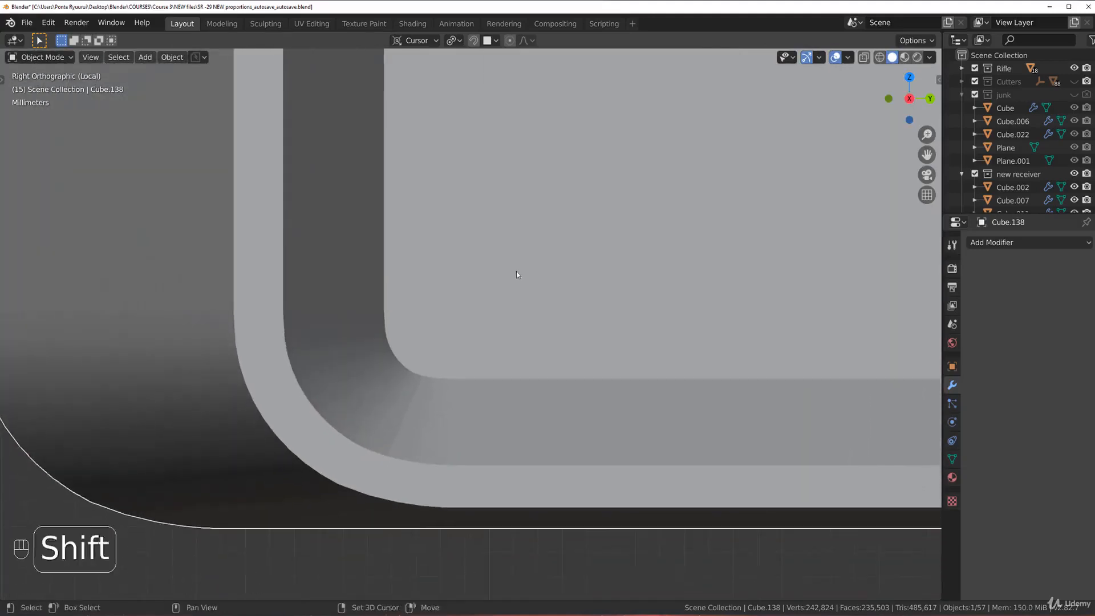
{"action": "key", "text": "Tab"}
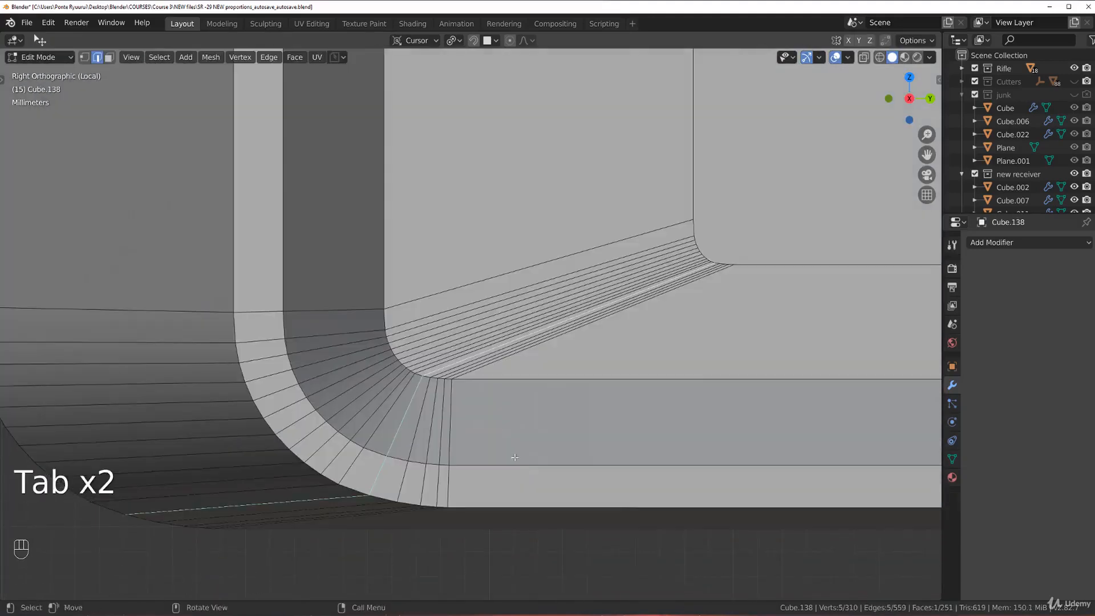
{"action": "key", "text": "ctrl+r"}
{"action": "scroll", "coordinate": [455, 412], "scroll_direction": "up", "scroll_amount": 2}
{"action": "right_click", "coordinate": [456, 411]}
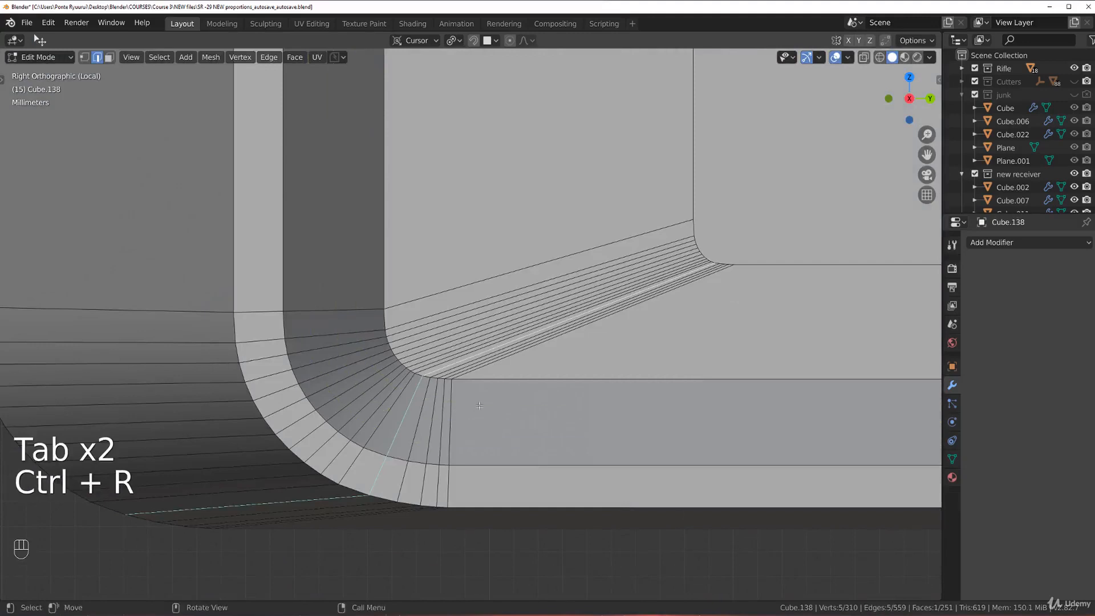
Undo the recent cuts and slides around the recess's lower corner, back to the edge loop before the last slides.
{"action": "key", "text": "ctrl+z"}
{"action": "key", "text": "ctrl+z"}
{"action": "key", "text": "ctrl+z"}
{"action": "key", "text": "ctrl+z"}
{"action": "key", "text": "ctrl+z"}
{"action": "key", "text": "ctrl+z"}
{"action": "key", "text": "ctrl+z"}
{"action": "key", "text": "ctrl+z"}
{"action": "key", "text": "ctrl+z"}
{"action": "key", "text": "ctrl+z"}
{"action": "key", "text": "ctrl+z"}
{"action": "key", "text": "ctrl+z"}
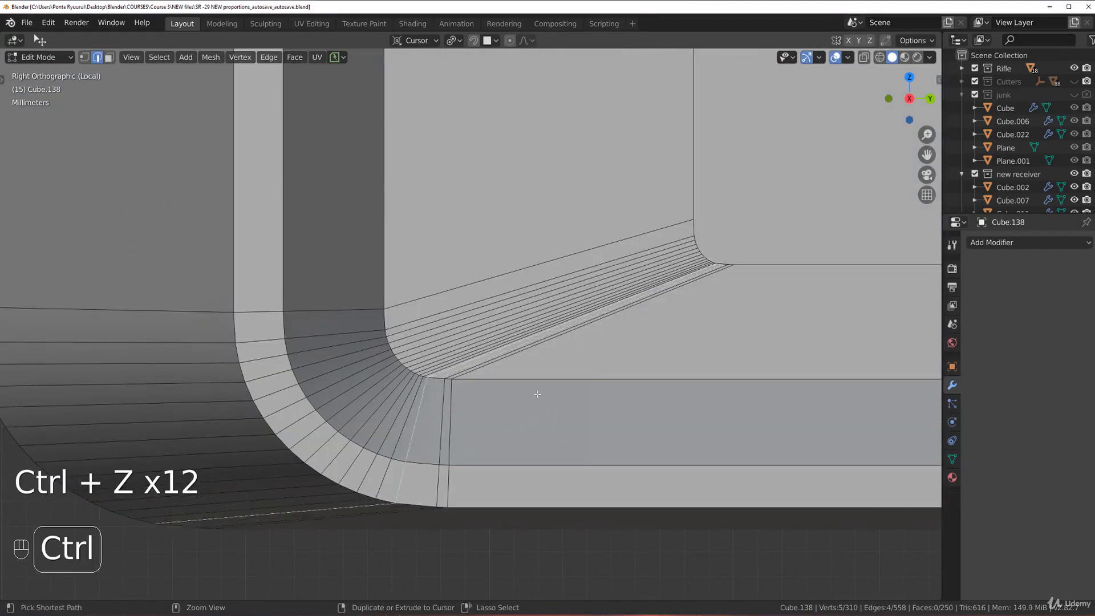
Slide the loose edge loop in the recess's lower corner and its next neighbour toward the straight bottom side.
{"action": "middle_click_drag", "start_coordinate": [537, 394], "coordinate": [504, 310], "text": "shift"}
{"action": "scroll", "coordinate": [503, 310], "scroll_direction": "up", "scroll_amount": 2}
{"action": "key", "text": "g"}
{"action": "key", "text": "g"}
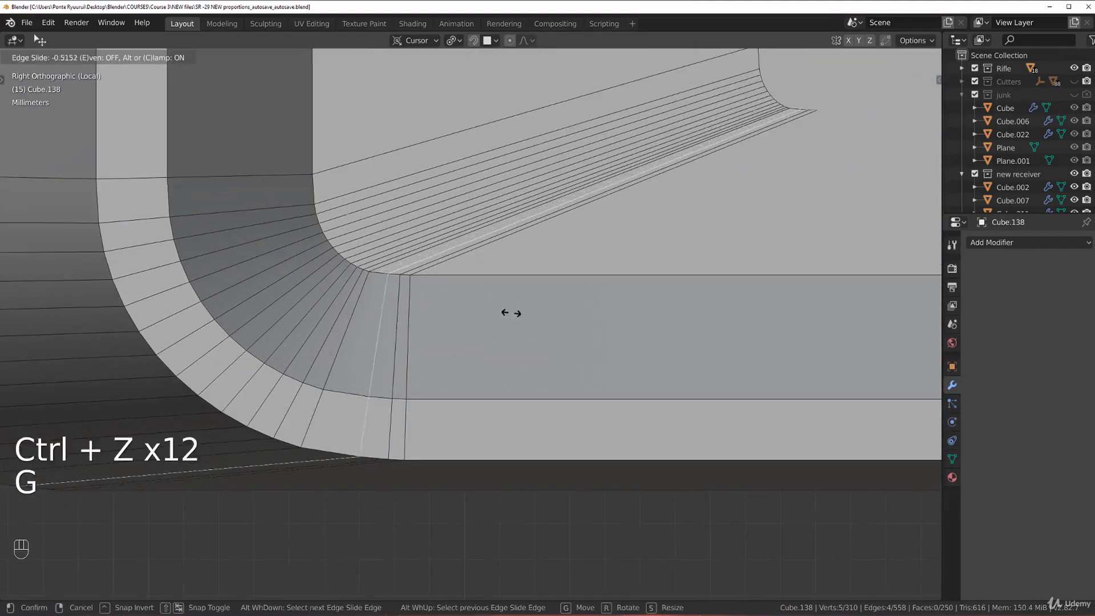
{"action": "left_click", "coordinate": [368, 306]}
{"action": "key", "text": "g"}
{"action": "key", "text": "g"}
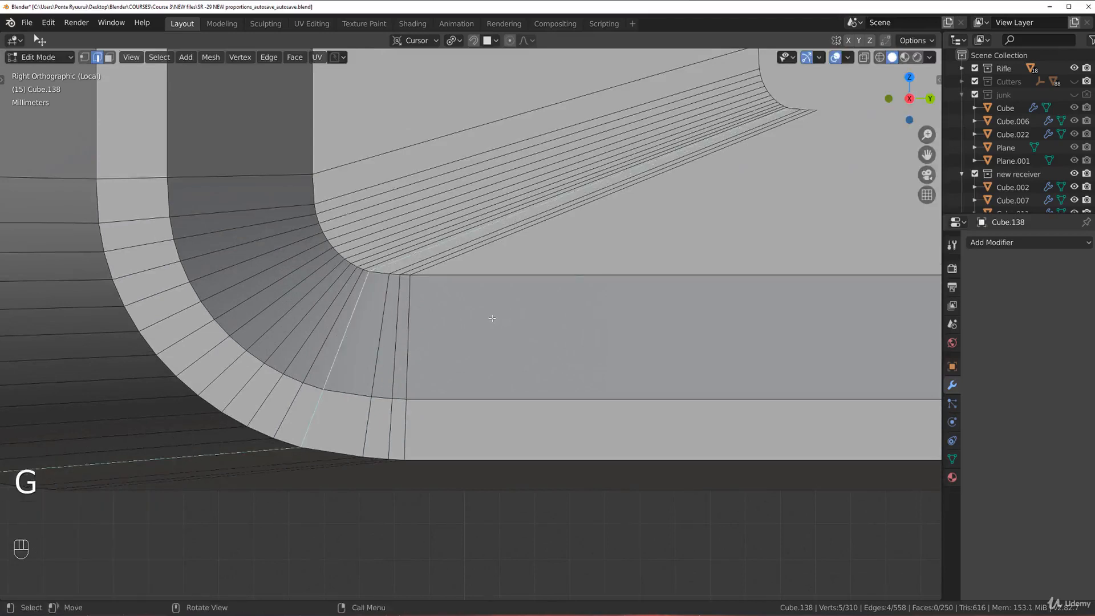
{"action": "left_click", "coordinate": [534, 330]}
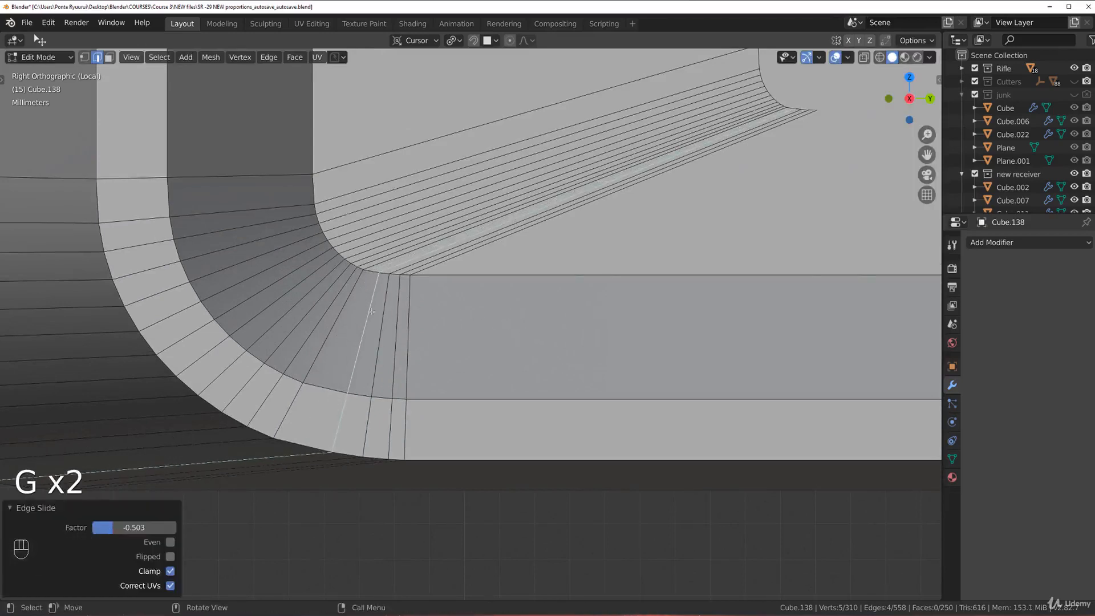
Slide the following two edge loops around the corner toward the bottom side to finish evening the spacing.
{"action": "left_click", "coordinate": [335, 321], "text": "alt"}
{"action": "key", "text": "g"}
{"action": "key", "text": "g"}
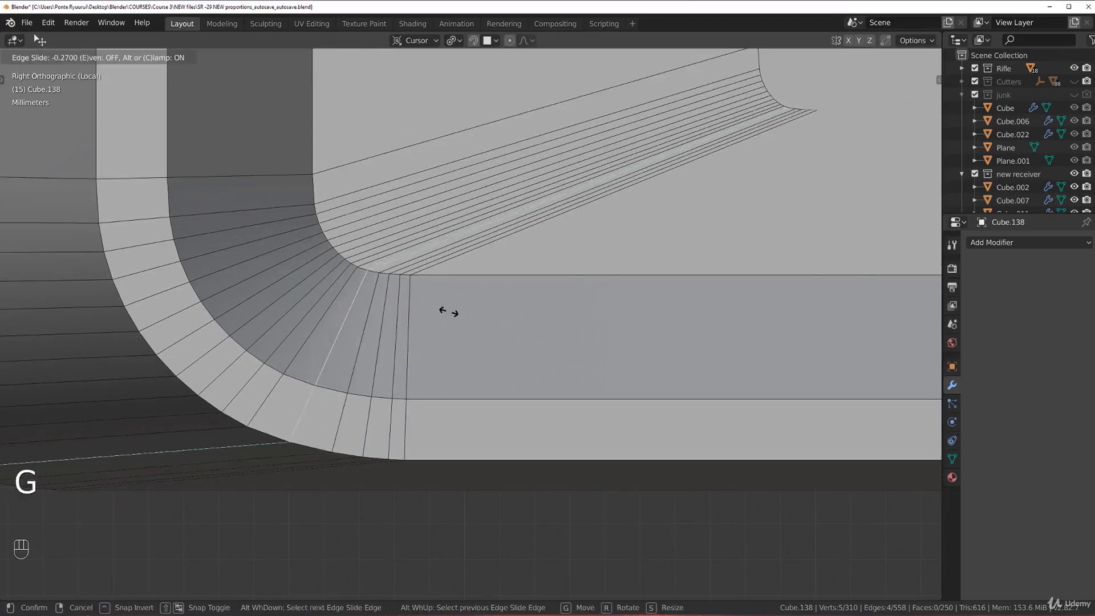
{"action": "left_click", "coordinate": [444, 310]}
{"action": "left_click", "coordinate": [341, 304], "text": "alt"}
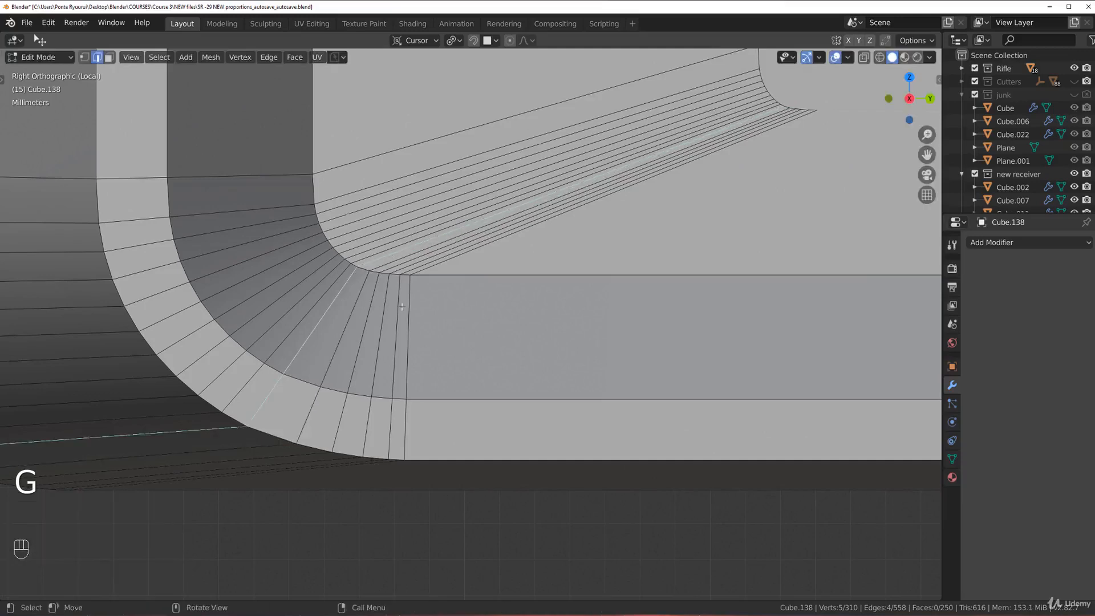
{"action": "key", "text": "g"}
{"action": "key", "text": "g"}
{"action": "left_click", "coordinate": [425, 311]}
Cut edge loops around the perimeter of the panel's recess and check the corner shading in Object Mode.
{"action": "key", "text": "Tab"}
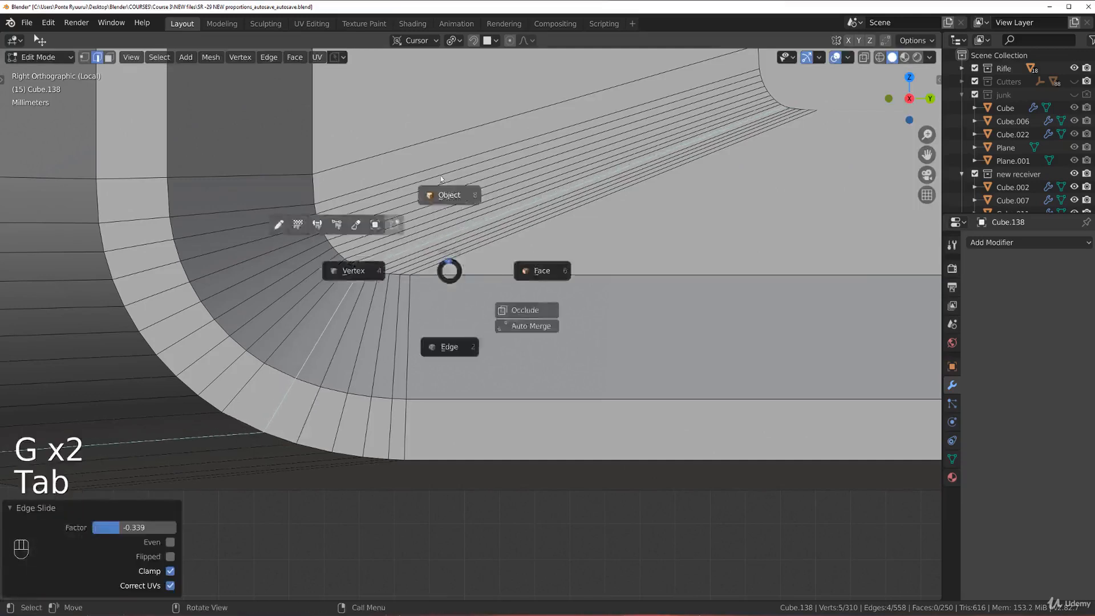
{"action": "key", "text": "Tab"}
{"action": "left_click", "coordinate": [453, 371]}
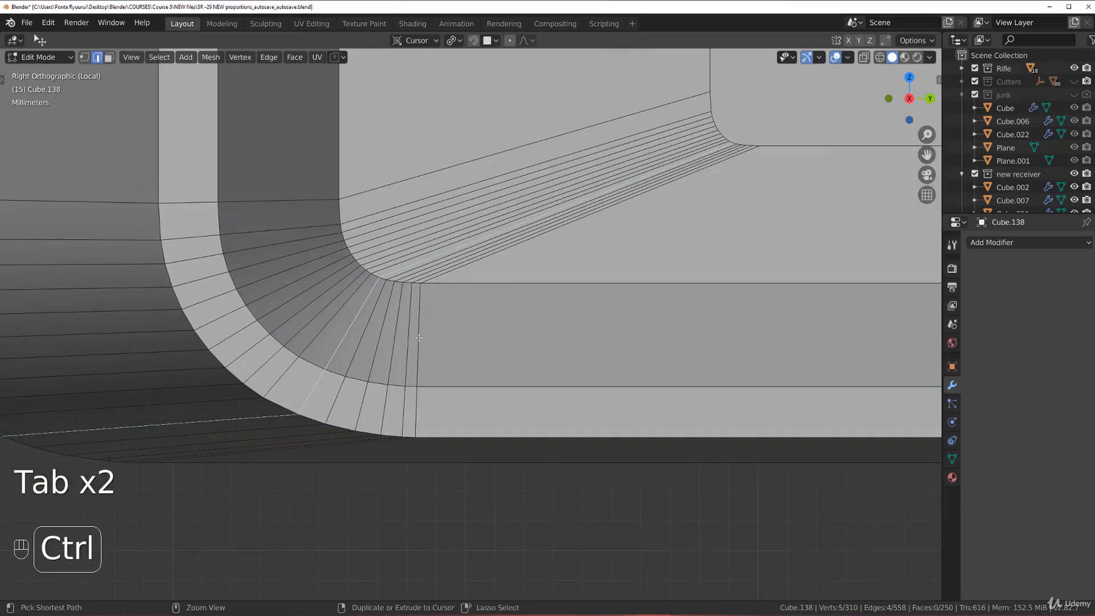
{"action": "key", "text": "ctrl+r"}
{"action": "left_click", "coordinate": [419, 337]}
{"action": "key", "text": "Tab"}
{"action": "left_click", "coordinate": [421, 257]}
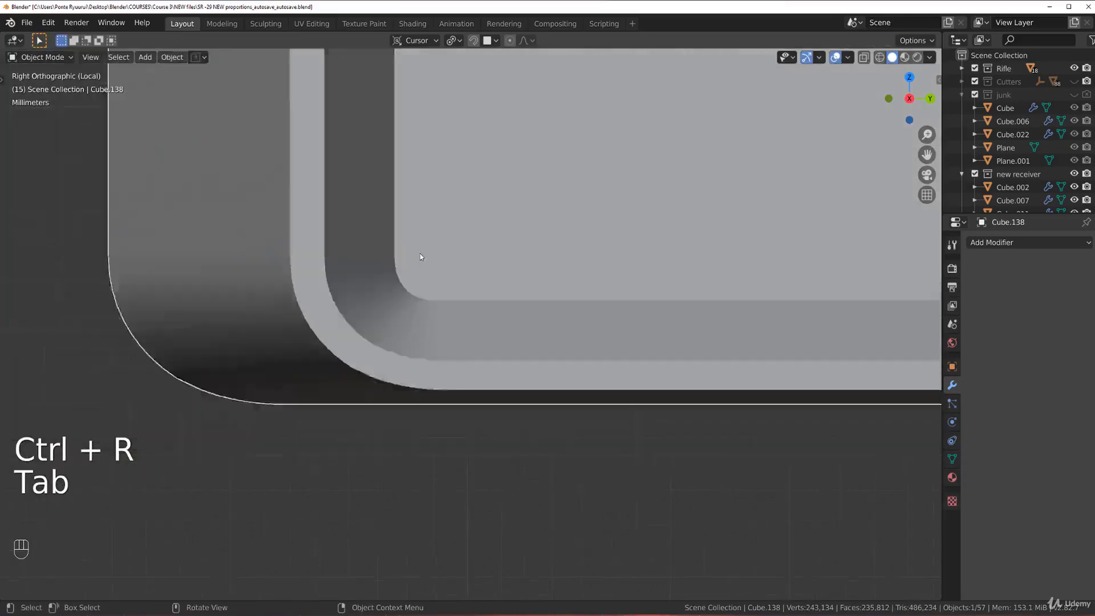
{"action": "scroll", "coordinate": [419, 253], "scroll_direction": "down", "scroll_amount": 4}
{"action": "middle_click_drag", "start_coordinate": [420, 253], "coordinate": [416, 283], "text": "shift"}
{"action": "scroll", "coordinate": [416, 284], "scroll_direction": "up", "scroll_amount": 1}
Try extruding the recess's inner face outward about 0.005 m and scaling it to 0.93.
{"action": "key", "text": "Tab"}
{"action": "left_click", "coordinate": [701, 259]}
{"action": "middle_click_drag", "start_coordinate": [587, 232], "coordinate": [645, 287]}
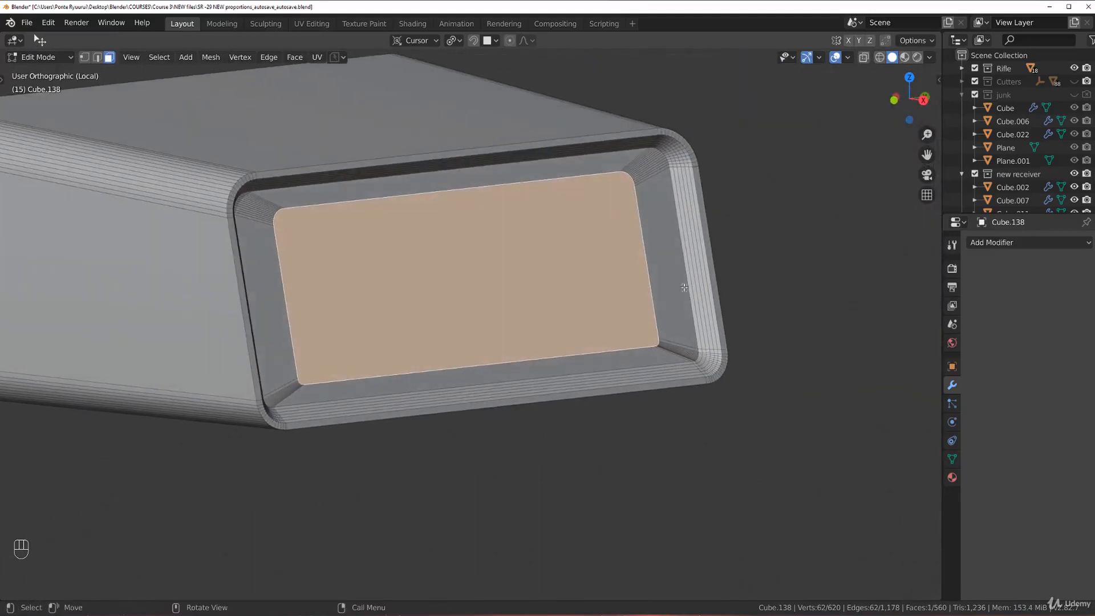
{"action": "key", "text": "i"}
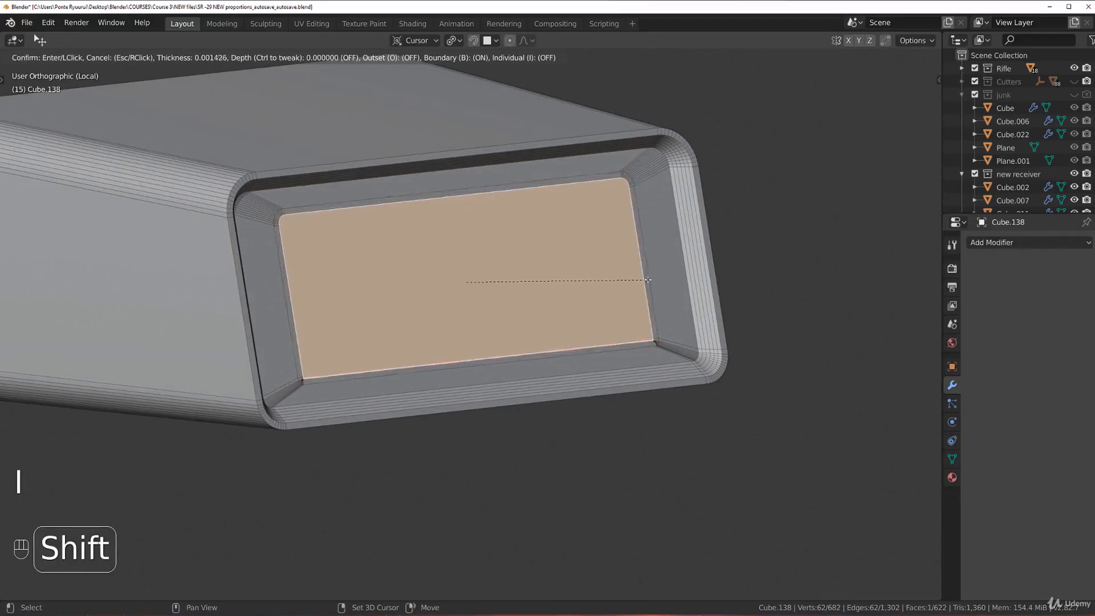
{"action": "right_click", "coordinate": [646, 280]}
{"action": "key", "text": "e"}
{"action": "right_click", "coordinate": [682, 290]}
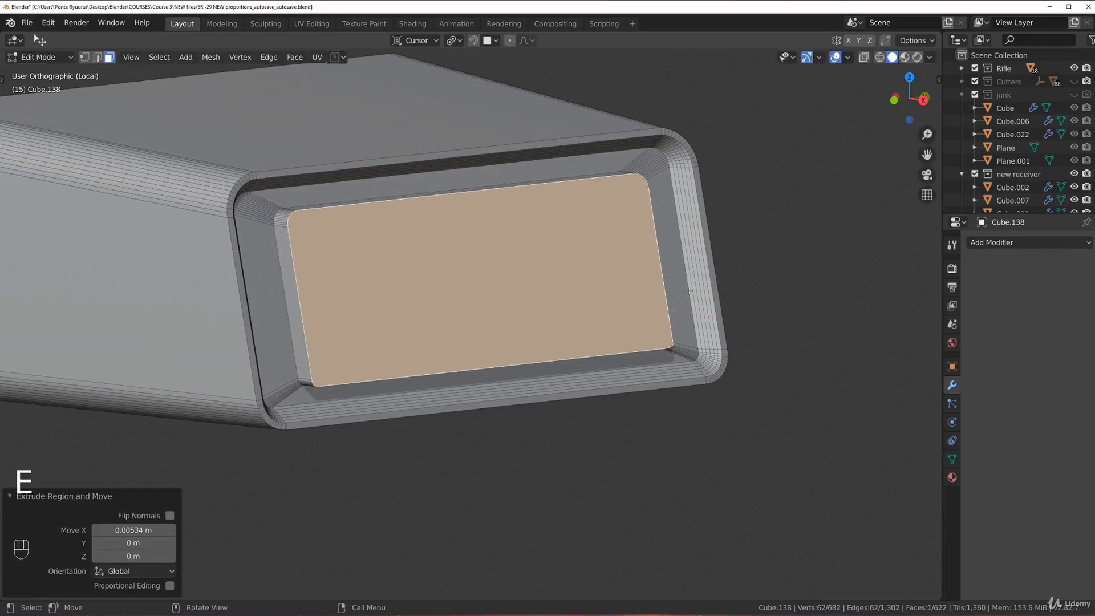
{"action": "key", "text": "s"}
{"action": "left_click", "coordinate": [699, 302]}
{"action": "key", "text": "Tab"}
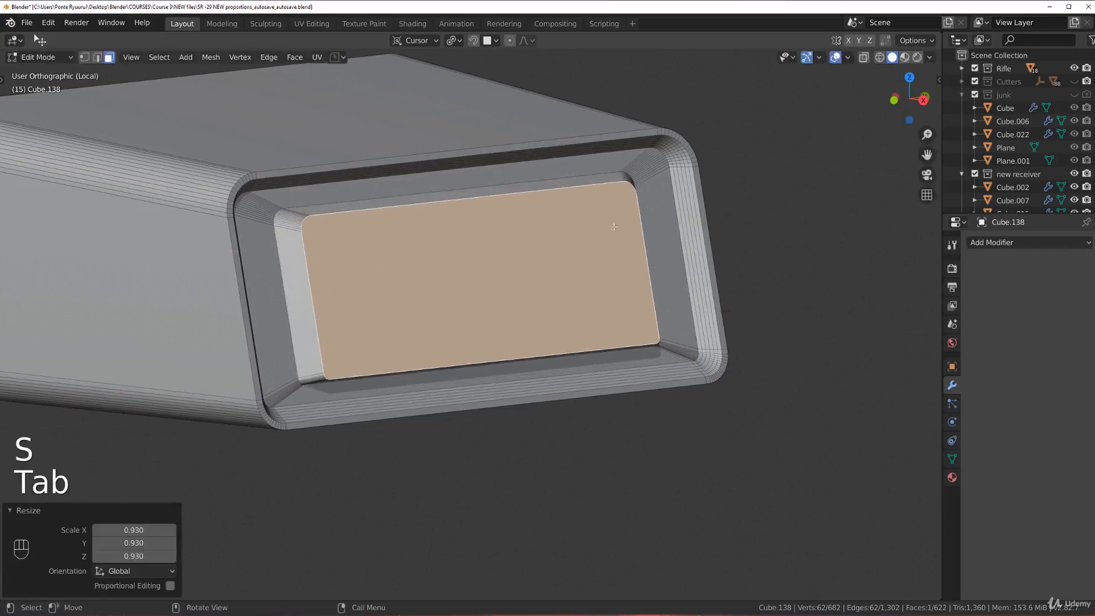
{"action": "key", "text": "Tab"}
Leave the isolated view and undo the extrusion and scaling of the recess's inner face.
{"action": "key", "text": "slash"}
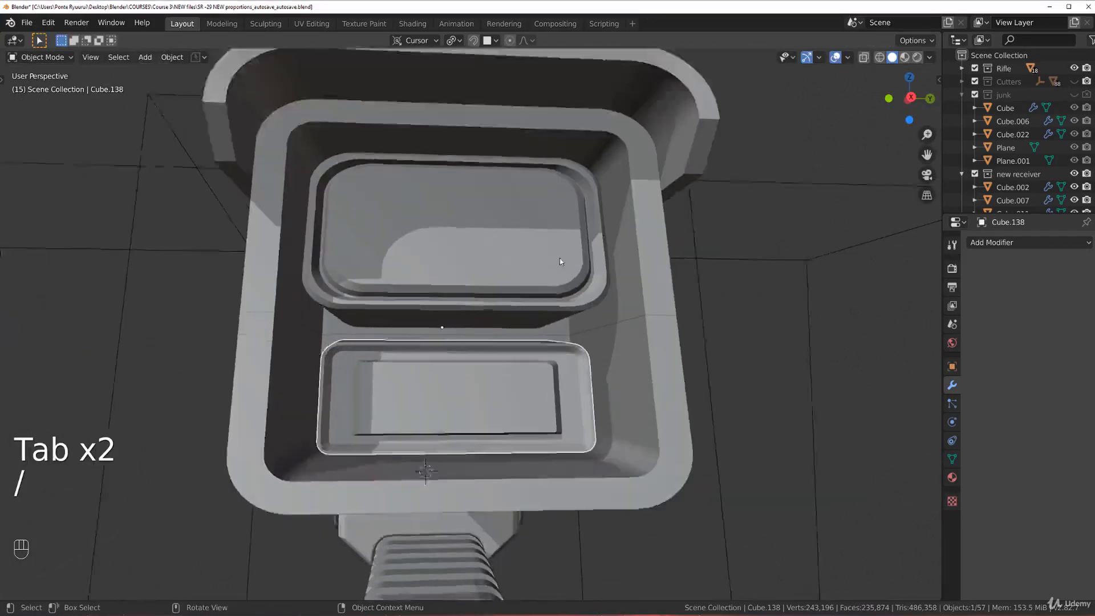
{"action": "scroll", "coordinate": [560, 258], "scroll_direction": "up", "scroll_amount": 5}
{"action": "key", "text": "ctrl+z"}
{"action": "key", "text": "ctrl+z"}
{"action": "key", "text": "ctrl+z"}
{"action": "key", "text": "ctrl+z"}
{"action": "key", "text": "ctrl+z"}
{"action": "key", "text": "ctrl+z"}
{"action": "key", "text": "ctrl+z"}
{"action": "key", "text": "ctrl+z"}
{"action": "key", "text": "ctrl+z"}
{"action": "key", "text": "ctrl+z"}
{"action": "key", "text": "ctrl+z"}
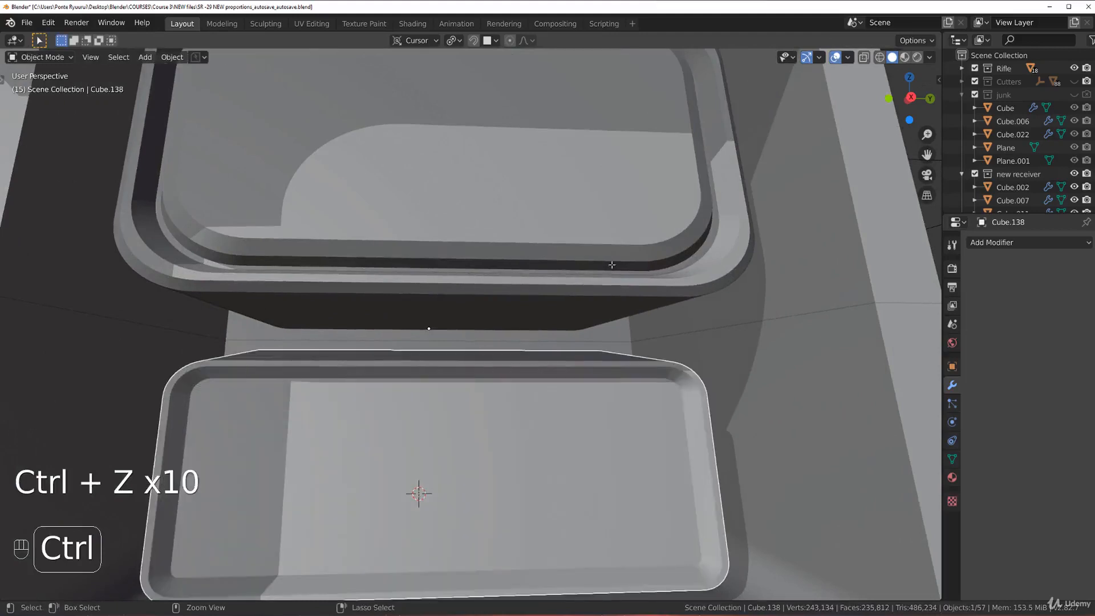
Examine the sight's front opening with its two inner blocks and the opposite end from several angles.
{"action": "scroll", "coordinate": [597, 281], "scroll_direction": "down", "scroll_amount": 6}
{"action": "key", "text": "Tab"}
{"action": "scroll", "coordinate": [576, 248], "scroll_direction": "up", "scroll_amount": 3}
{"action": "scroll", "coordinate": [576, 248], "scroll_direction": "down", "scroll_amount": 5}
{"action": "middle_click_drag", "start_coordinate": [575, 248], "coordinate": [611, 220]}
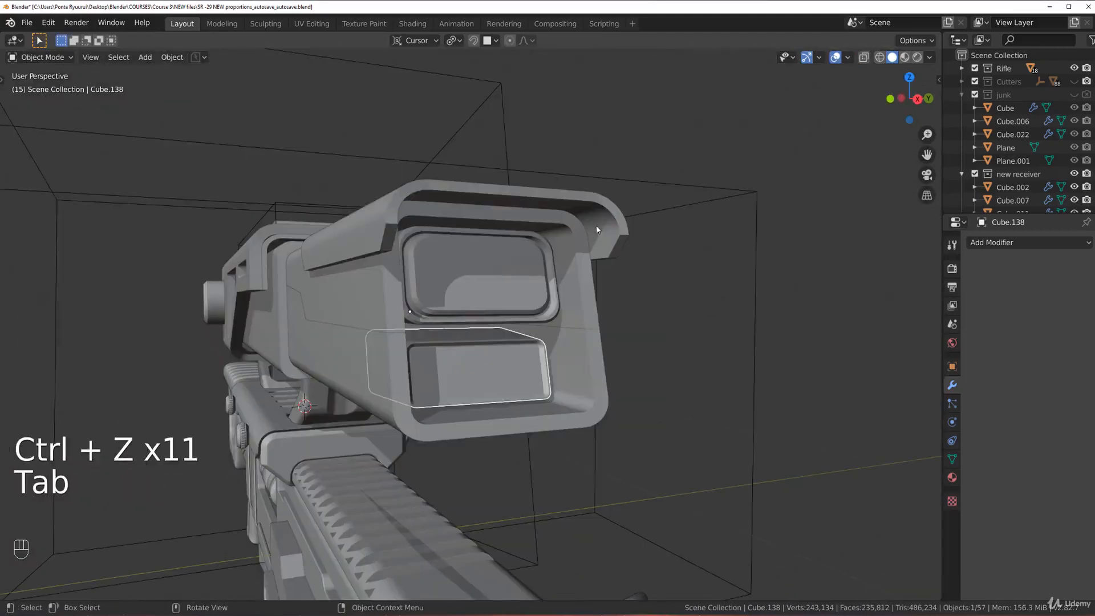
{"action": "scroll", "coordinate": [577, 335], "scroll_direction": "down", "scroll_amount": 1}
{"action": "left_click", "coordinate": [694, 310]}
{"action": "scroll", "coordinate": [570, 331], "scroll_direction": "up", "scroll_amount": 4}
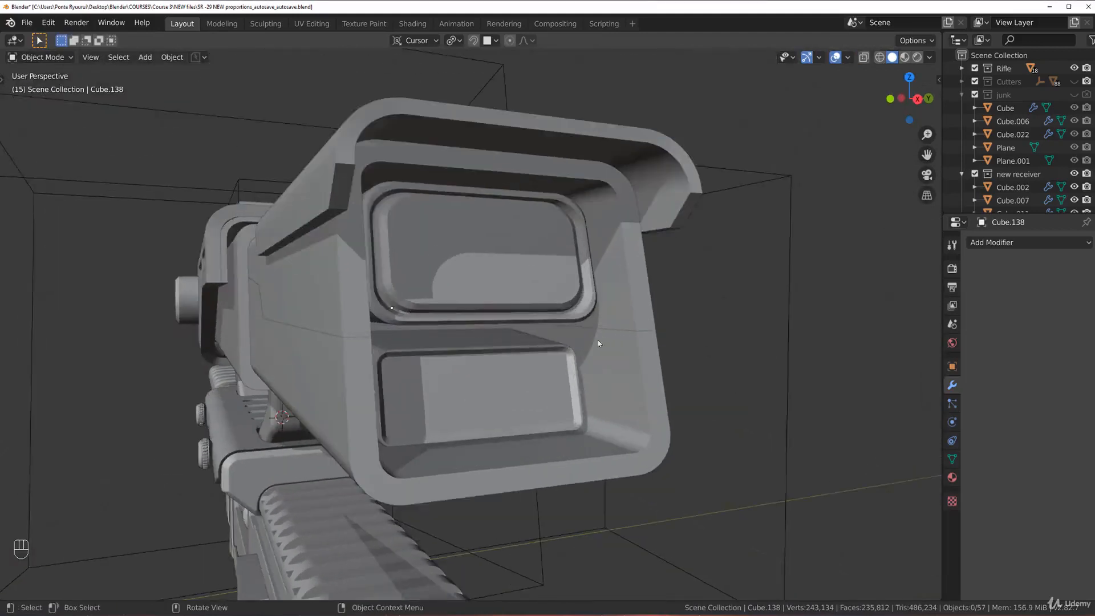
{"action": "middle_click_drag", "start_coordinate": [570, 343], "coordinate": [345, 410]}
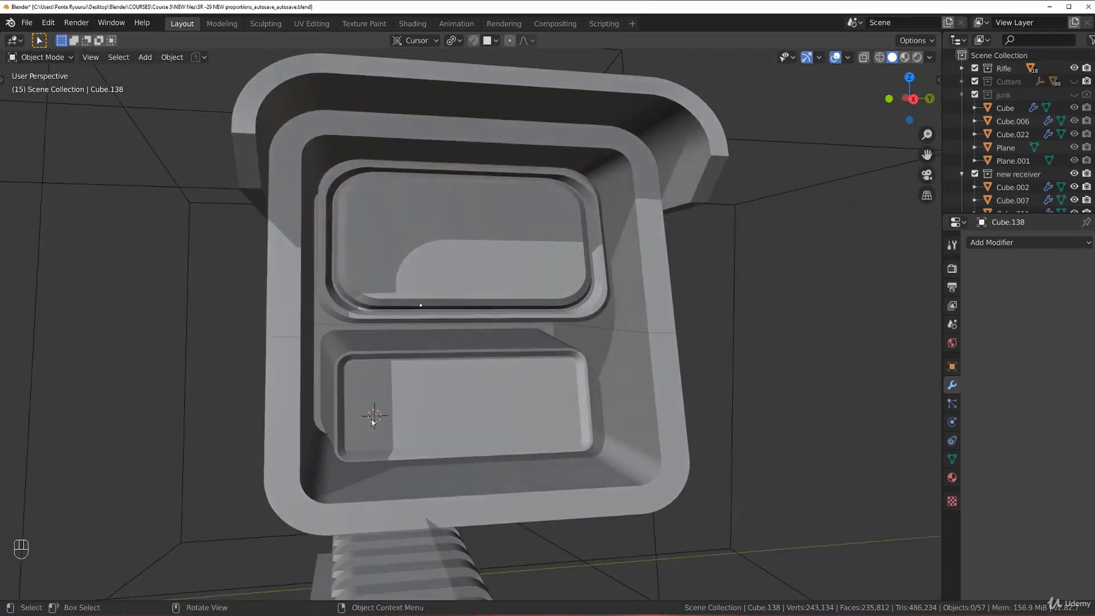
{"action": "middle_click_drag", "start_coordinate": [489, 375], "coordinate": [502, 337]}
{"action": "scroll", "coordinate": [550, 379], "scroll_direction": "down", "scroll_amount": 5}
{"action": "scroll", "coordinate": [397, 359], "scroll_direction": "up", "scroll_amount": 3}
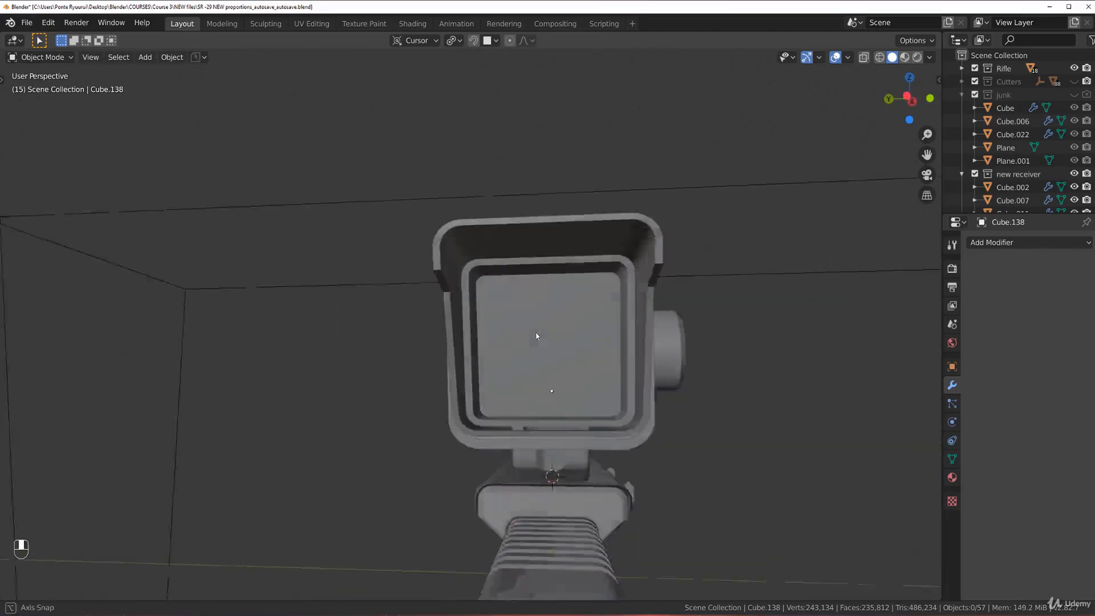
Inset the large square recessed face at the sight's rear end by about 0.0027 m.
{"action": "scroll", "coordinate": [510, 330], "scroll_direction": "up", "scroll_amount": 5}
{"action": "left_click", "coordinate": [511, 331]}
{"action": "key", "text": "Tab"}
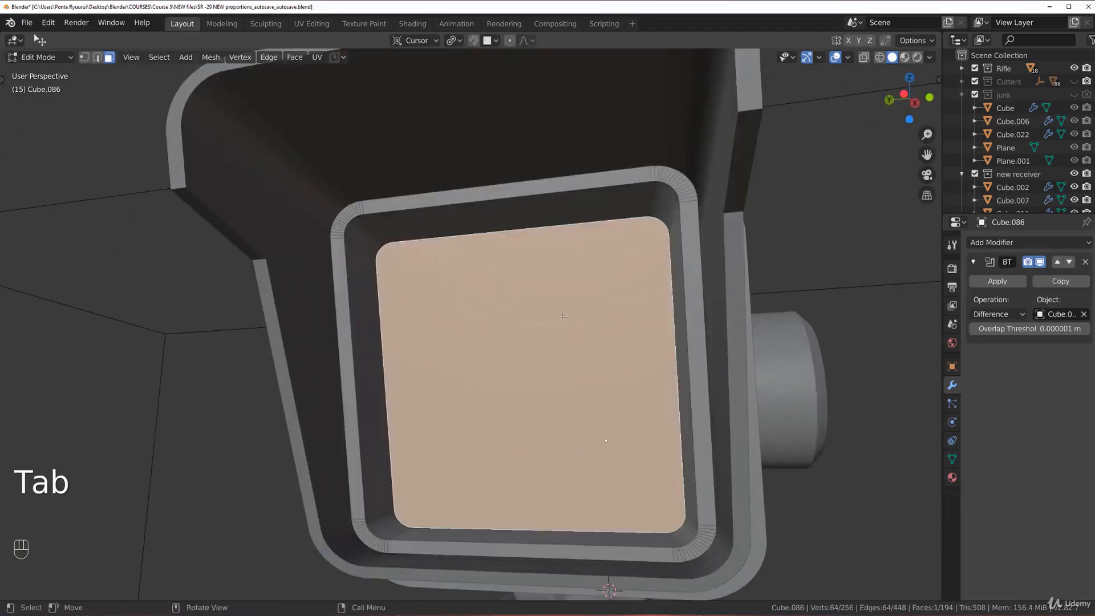
{"action": "middle_click_drag", "start_coordinate": [570, 324], "coordinate": [624, 328], "text": "shift"}
{"action": "key", "text": "i"}
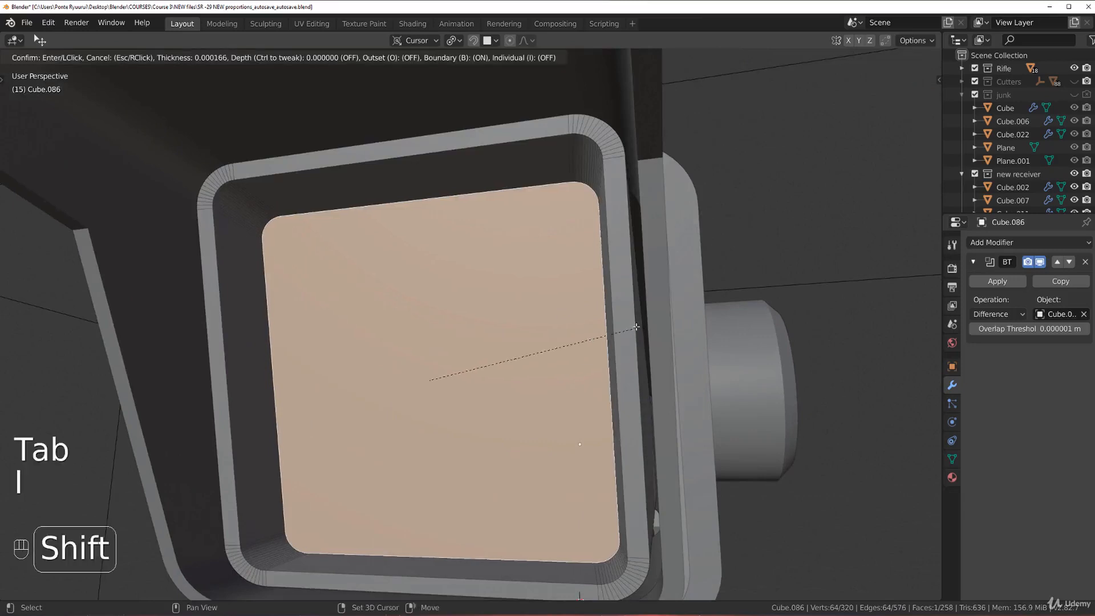
{"action": "left_click", "coordinate": [603, 327], "text": "shift"}
{"action": "middle_click_drag", "start_coordinate": [604, 327], "coordinate": [604, 329]}
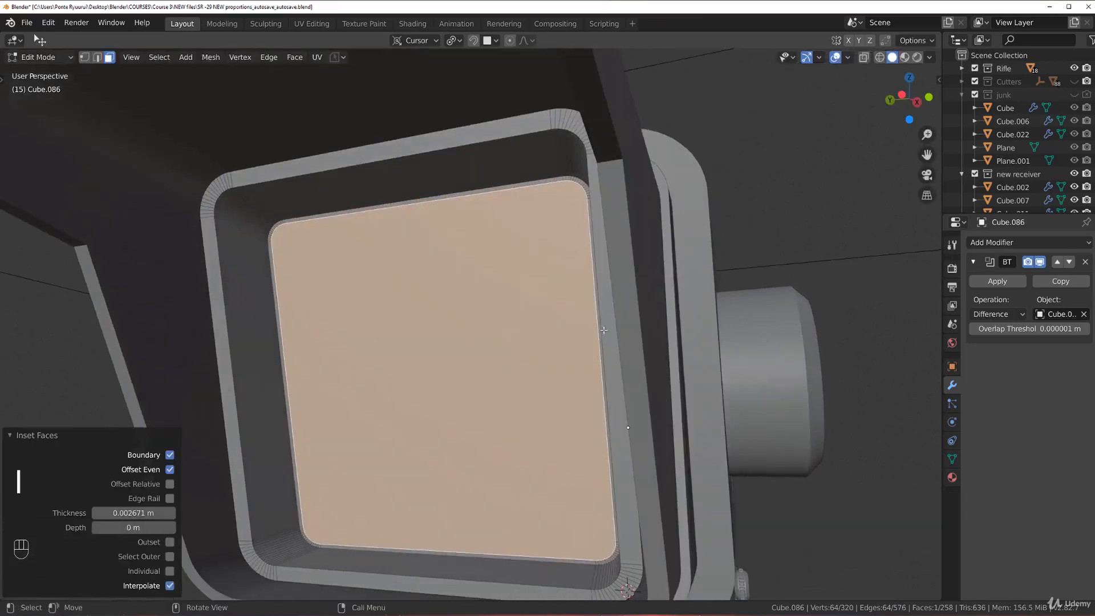
Inset the rear square face again by about 0.0035 m and move it slightly along the X axis.
{"action": "key", "text": "i"}
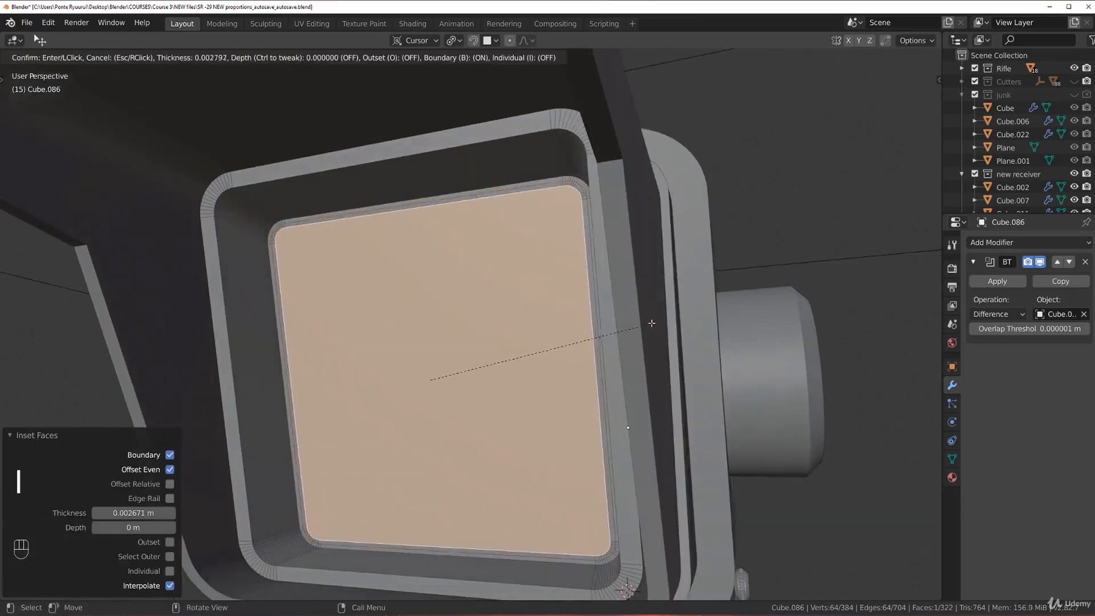
{"action": "left_click", "coordinate": [654, 324]}
{"action": "key", "text": "g"}
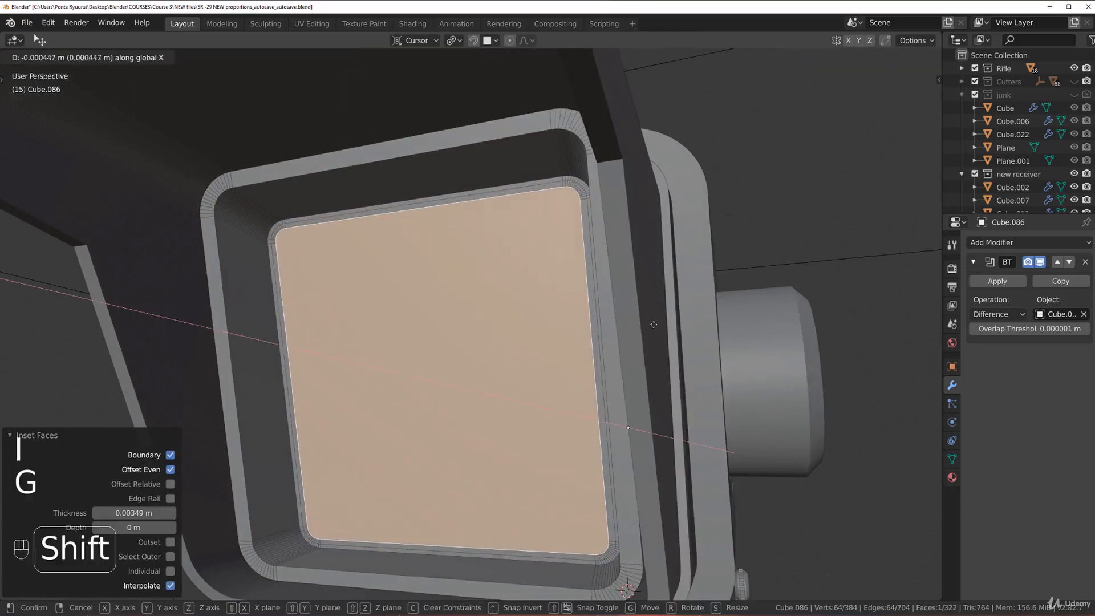
{"action": "left_click", "coordinate": [619, 321], "text": "shift"}
{"action": "key", "text": "Tab"}
Add a cube in the front view and scale it down to about 0.29.
{"action": "scroll", "coordinate": [590, 310], "scroll_direction": "down", "scroll_amount": 5}
{"action": "middle_click_drag", "start_coordinate": [589, 310], "coordinate": [481, 336]}
{"action": "key", "text": "KP_5"}
{"action": "scroll", "coordinate": [485, 390], "scroll_direction": "up", "scroll_amount": 2}
{"action": "scroll", "coordinate": [482, 337], "scroll_direction": "up", "scroll_amount": 3}
{"action": "key", "text": "KP_1"}
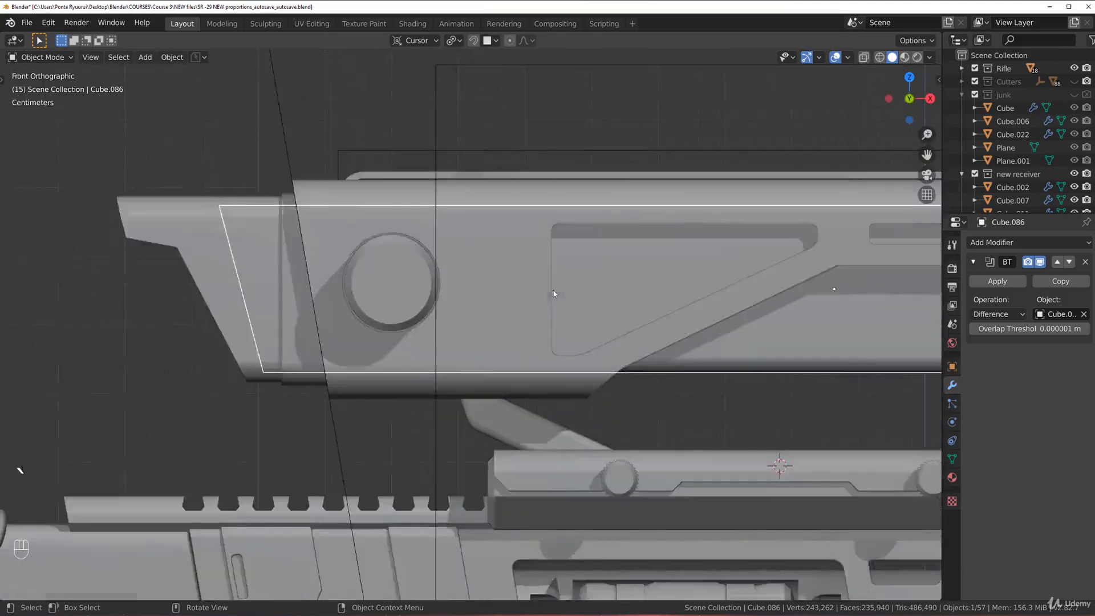
{"action": "scroll", "coordinate": [511, 325], "scroll_direction": "down", "scroll_amount": 2}
{"action": "scroll", "coordinate": [510, 324], "scroll_direction": "up", "scroll_amount": 1}
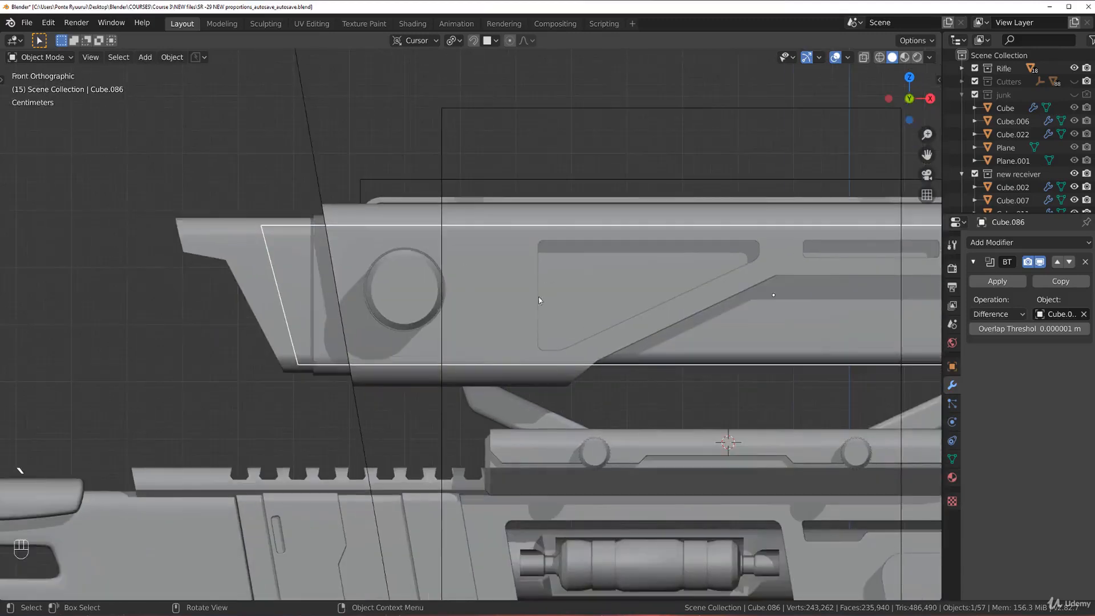
{"action": "scroll", "coordinate": [514, 293], "scroll_direction": "up", "scroll_amount": 1}
{"action": "key", "text": "shift+a"}
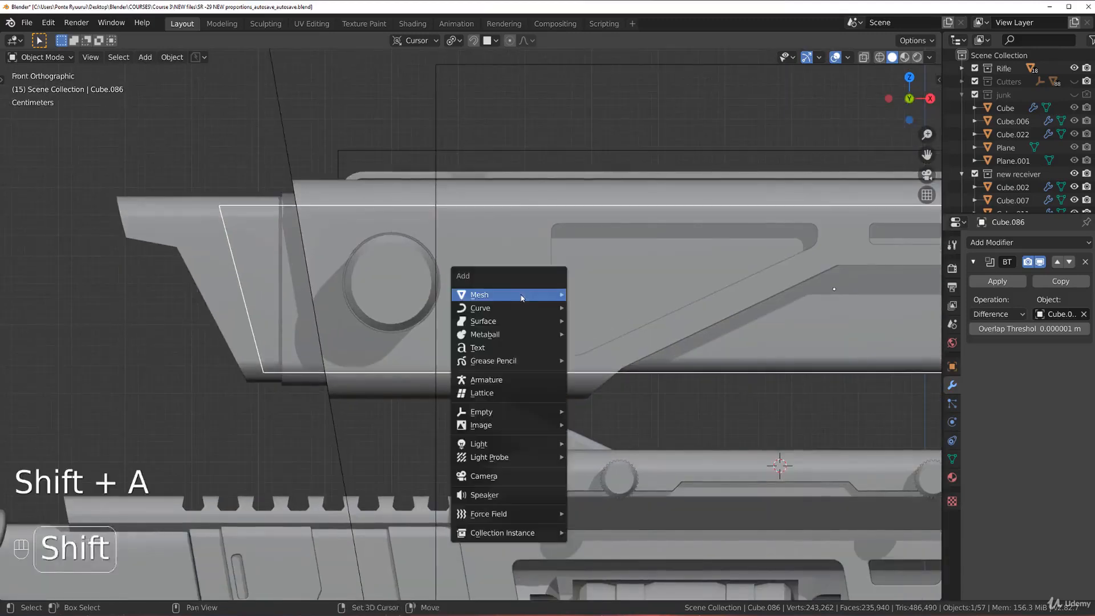
{"action": "mouse_move", "coordinate": [519, 295]}
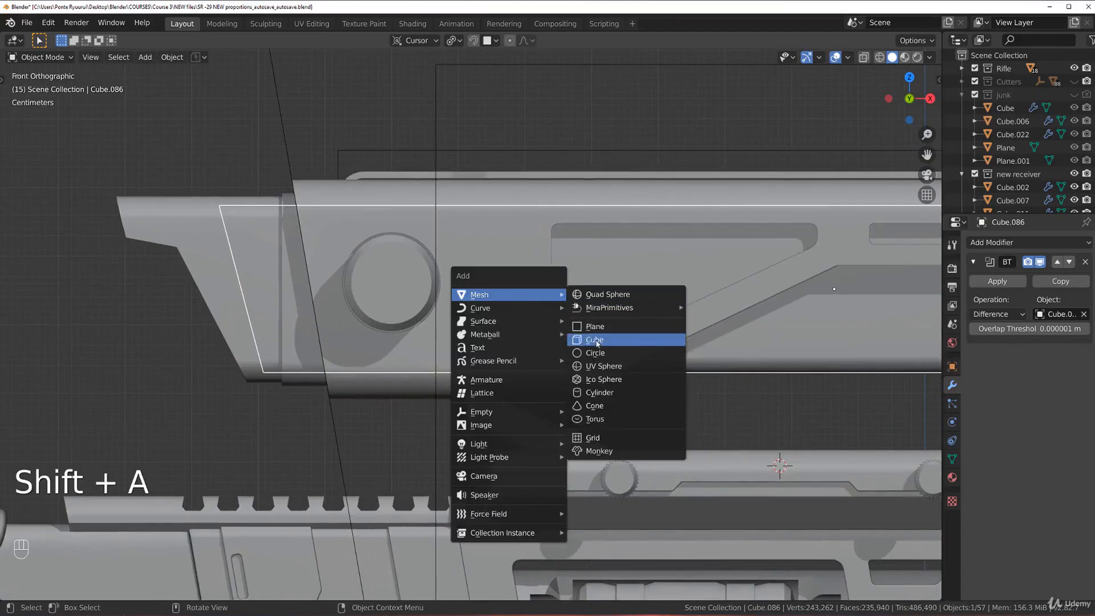
{"action": "left_click", "coordinate": [594, 339]}
{"action": "scroll", "coordinate": [594, 340], "scroll_direction": "down", "scroll_amount": 6}
{"action": "key", "text": "s"}
{"action": "left_click", "coordinate": [607, 352]}
{"action": "scroll", "coordinate": [607, 352], "scroll_direction": "up", "scroll_amount": 4}
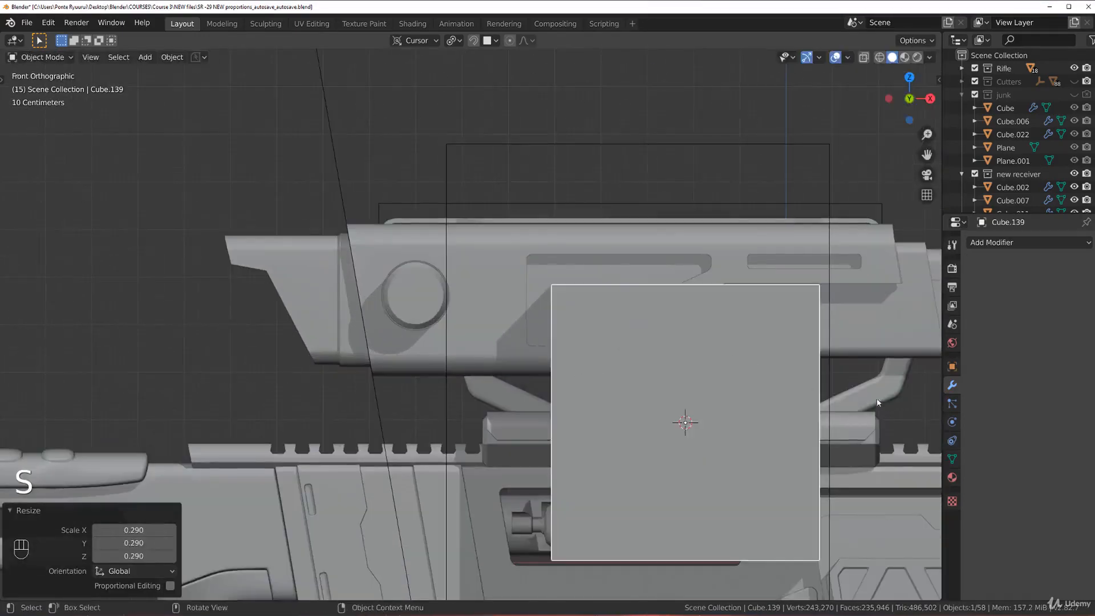
Scale the cube down further and move it up onto the sight's side, next to the round knob.
{"action": "key", "text": "s"}
{"action": "left_click", "coordinate": [713, 399]}
{"action": "key", "text": "g"}
{"action": "scroll", "coordinate": [581, 301], "scroll_direction": "up", "scroll_amount": 4}
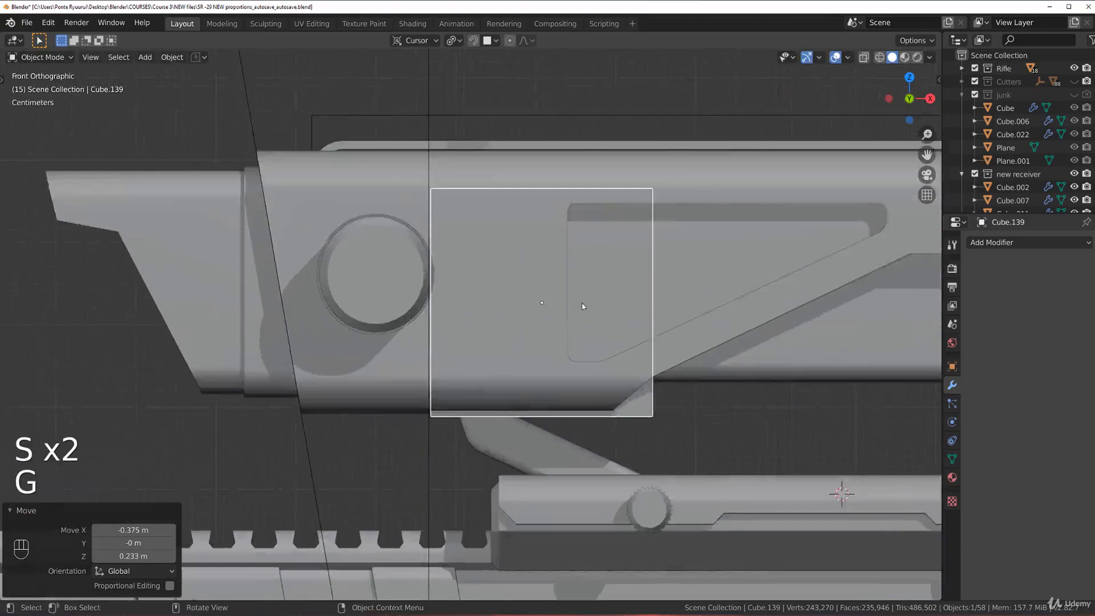
{"action": "left_click", "coordinate": [707, 332]}
Narrow the cube to about 0.335 along X and shorten it along Z.
{"action": "key", "text": "s"}
{"action": "key", "text": "x"}
{"action": "left_click", "coordinate": [549, 329]}
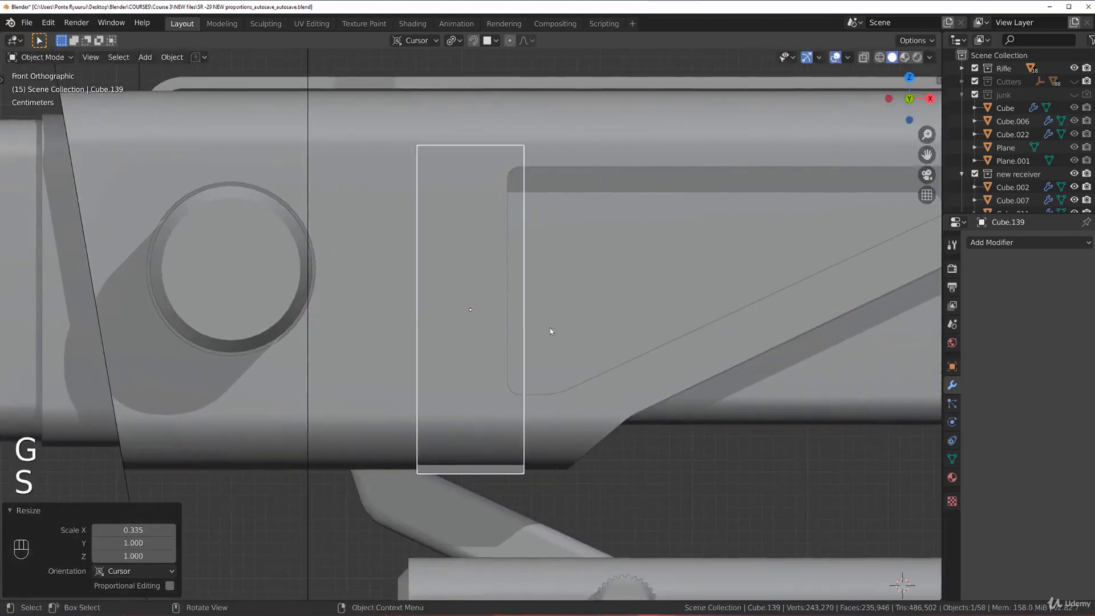
{"action": "key", "text": "s"}
{"action": "key", "text": "z"}
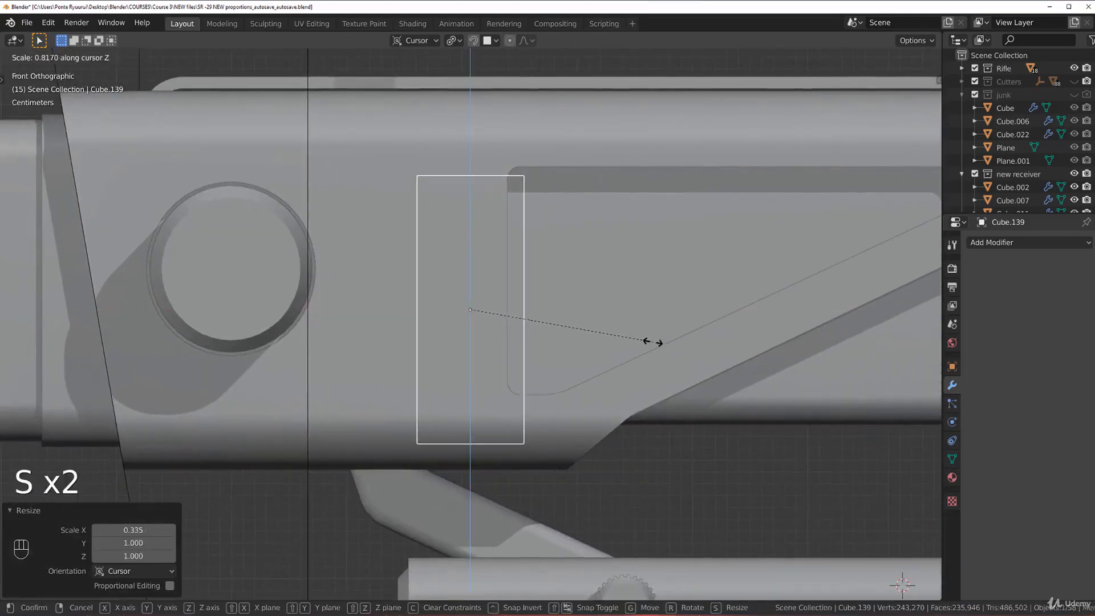
{"action": "left_click", "coordinate": [597, 334]}
Move the block between the round knob and the triangular recess, and shift it about -0.302 m along Y out of the body.
{"action": "key", "text": "g"}
{"action": "left_click", "coordinate": [519, 297]}
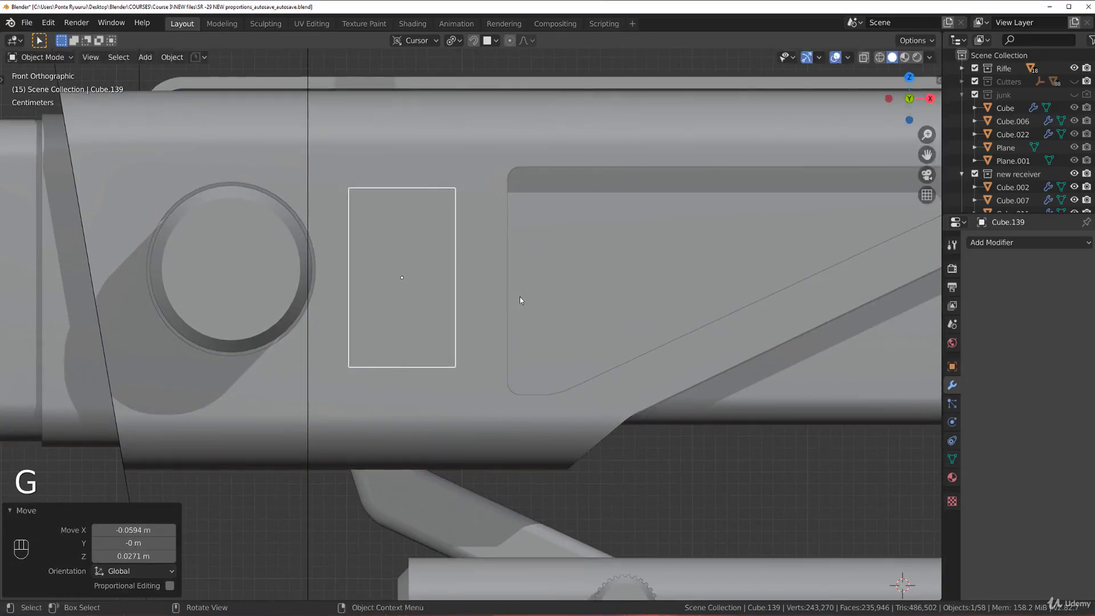
{"action": "key", "text": "grave"}
{"action": "key", "text": "y"}
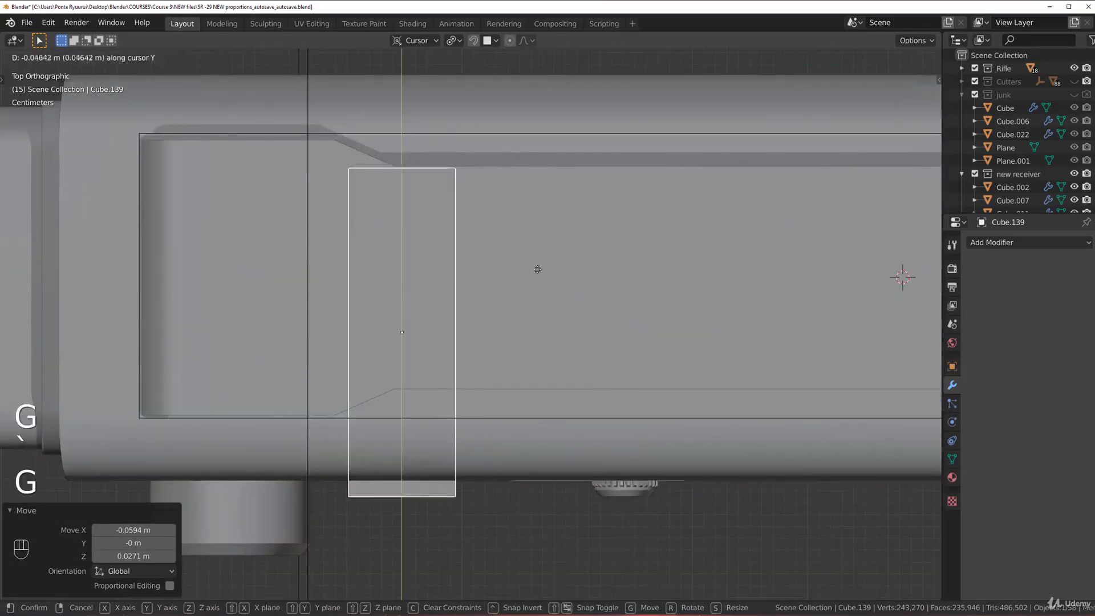
{"action": "left_click", "coordinate": [545, 561]}
Apply the scale of the new block beside the round knob.
{"action": "key", "text": "grave"}
{"action": "scroll", "coordinate": [439, 431], "scroll_direction": "up", "scroll_amount": 2}
{"action": "middle_click_drag", "start_coordinate": [443, 440], "coordinate": [466, 166], "text": "shift"}
{"action": "scroll", "coordinate": [465, 283], "scroll_direction": "up", "scroll_amount": 1}
{"action": "scroll", "coordinate": [464, 286], "scroll_direction": "down", "scroll_amount": 4}
{"action": "key", "text": "ctrl+a"}
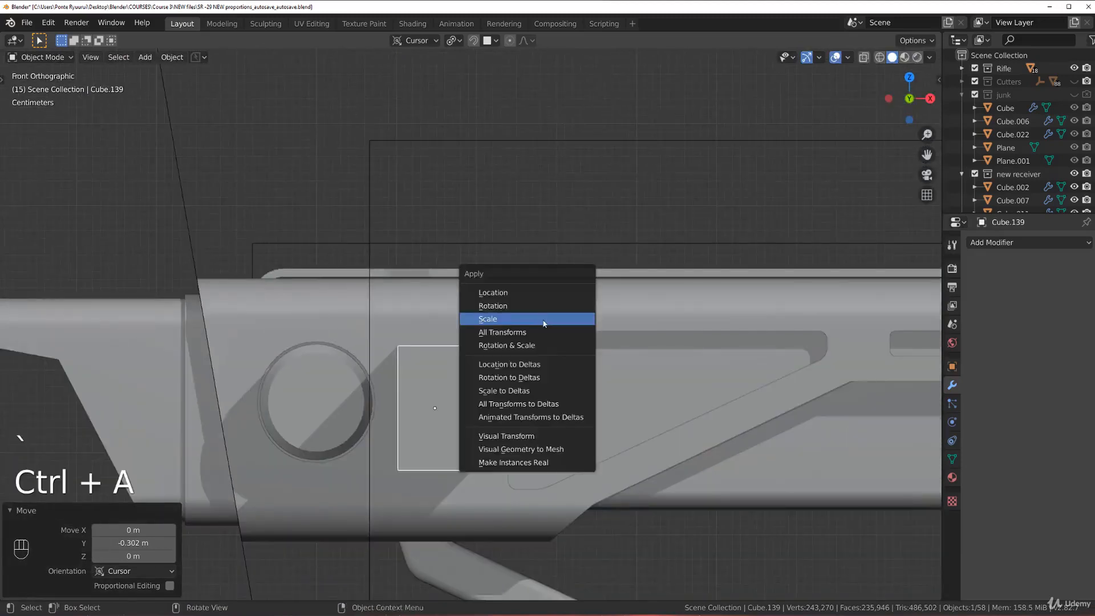
{"action": "left_click", "coordinate": [544, 323]}
Round the block's four depth edges, selected by matching direction, with a 14-segment bevel.
{"action": "middle_click_drag", "start_coordinate": [544, 323], "coordinate": [585, 302]}
{"action": "key", "text": "Tab"}
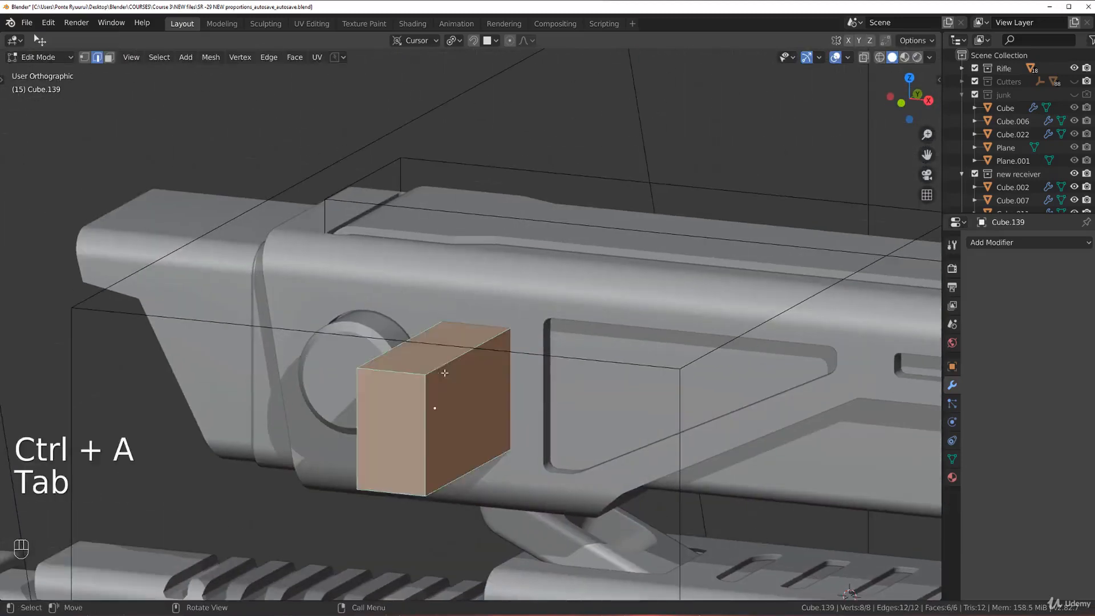
{"action": "left_click", "coordinate": [421, 347]}
{"action": "key", "text": "shift+g"}
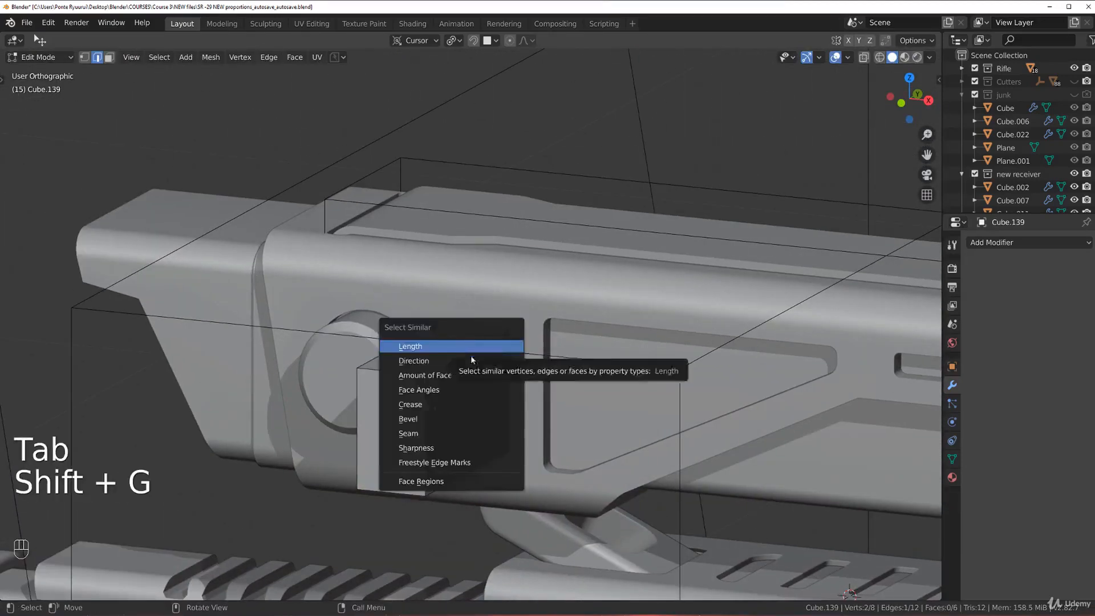
{"action": "left_click", "coordinate": [502, 361]}
{"action": "key", "text": "ctrl+b"}
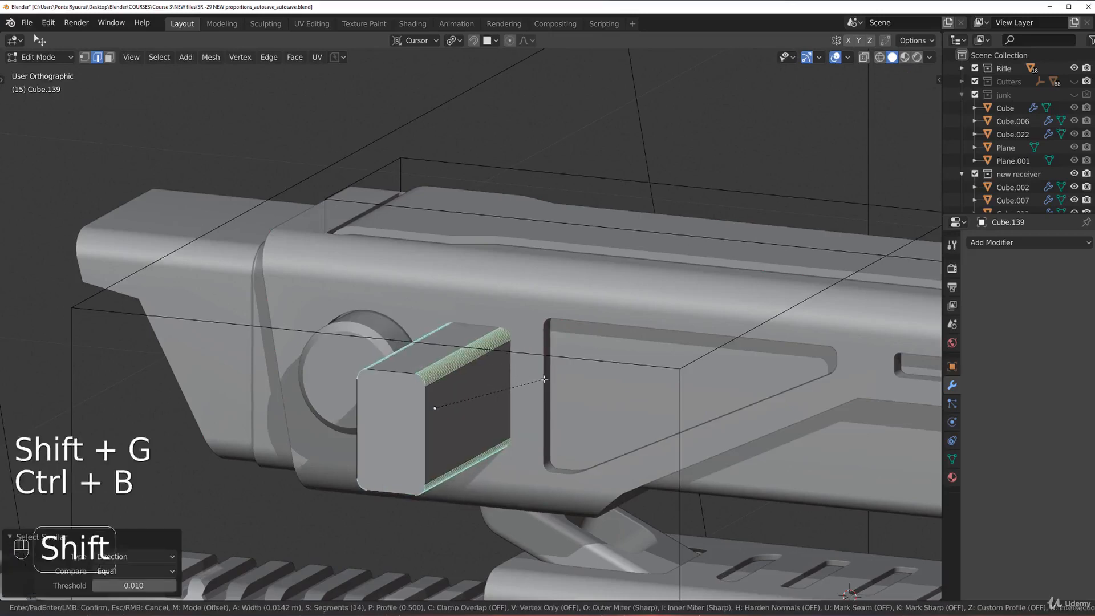
{"action": "left_click", "coordinate": [491, 331]}
Cut the rounded block out of the sight's body with a Boolean difference.
{"action": "key", "text": "KP_1"}
{"action": "key", "text": "Tab"}
{"action": "left_click", "coordinate": [477, 317], "text": "shift"}
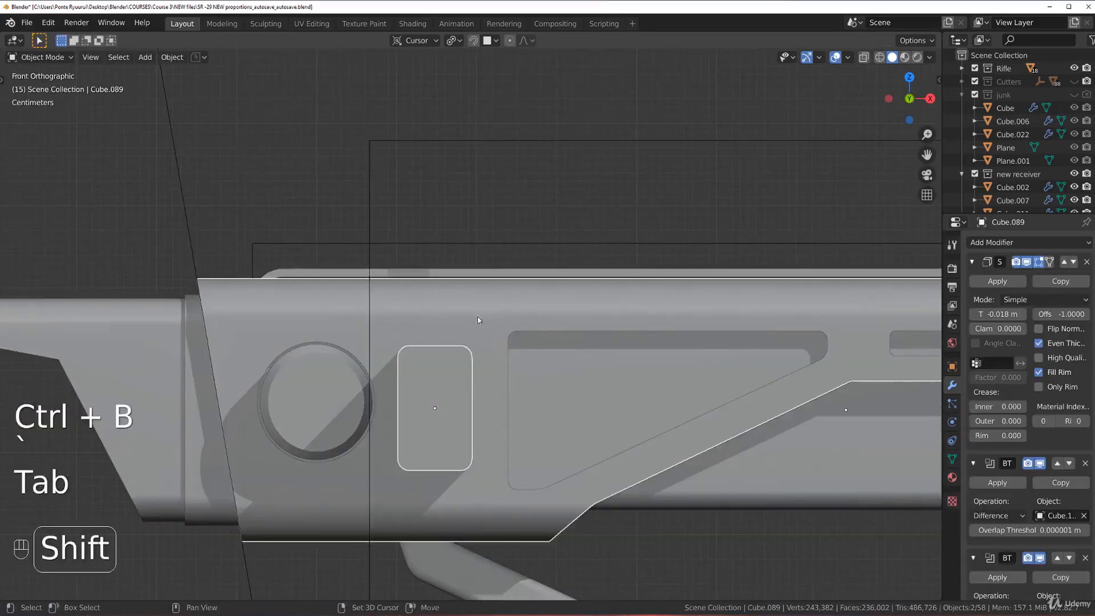
{"action": "key", "text": "ctrl+KP_Subtract"}
Make the new recess shallower by moving its cutter block -0.00342 m along Y.
{"action": "scroll", "coordinate": [532, 360], "scroll_direction": "up", "scroll_amount": 2}
{"action": "middle_click_drag", "start_coordinate": [501, 365], "coordinate": [456, 258]}
{"action": "scroll", "coordinate": [431, 359], "scroll_direction": "up", "scroll_amount": 1}
{"action": "scroll", "coordinate": [456, 258], "scroll_direction": "up", "scroll_amount": 2}
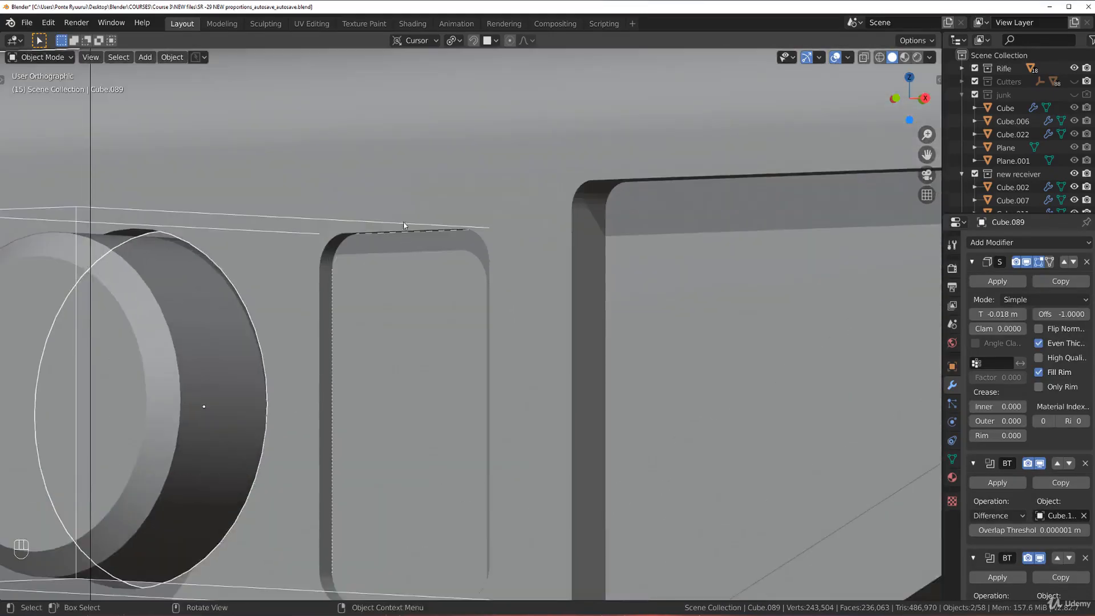
{"action": "left_click", "coordinate": [495, 251]}
{"action": "key", "text": "g"}
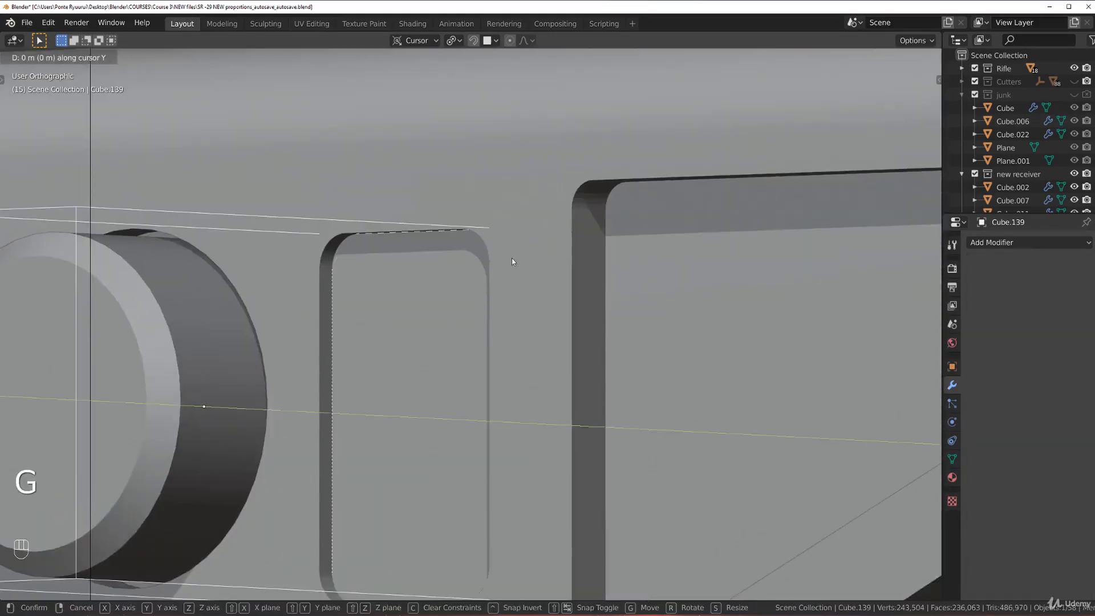
{"action": "left_click", "coordinate": [459, 257]}
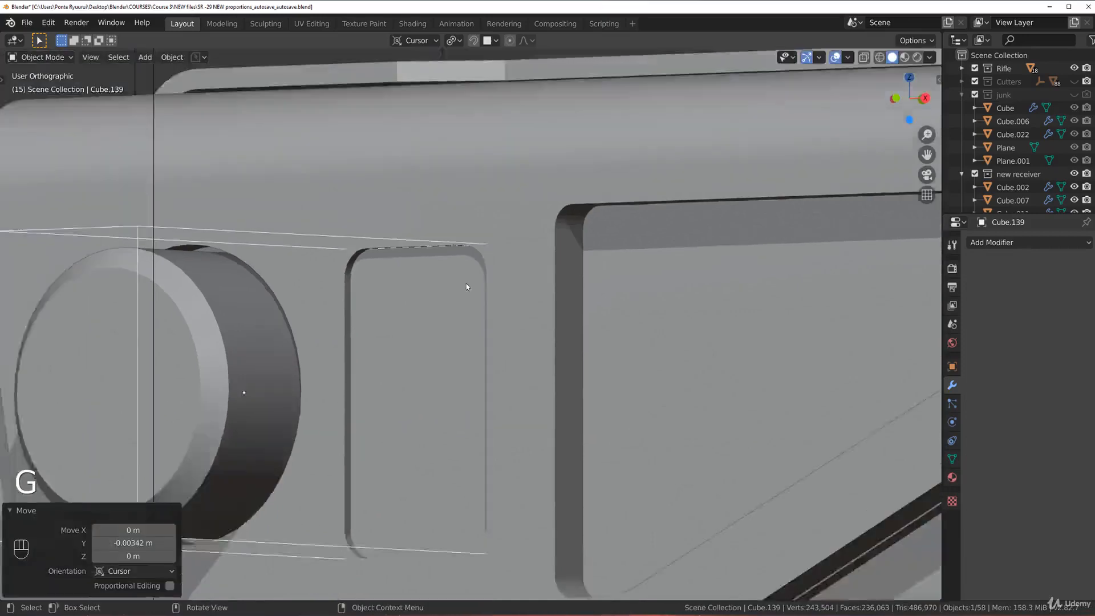
Hide the cutter block of the new recess.
{"action": "scroll", "coordinate": [491, 294], "scroll_direction": "down", "scroll_amount": 3}
{"action": "scroll", "coordinate": [512, 302], "scroll_direction": "up", "scroll_amount": 2}
{"action": "key", "text": "h"}
{"action": "scroll", "coordinate": [394, 317], "scroll_direction": "up", "scroll_amount": 3}
{"action": "scroll", "coordinate": [376, 319], "scroll_direction": "down", "scroll_amount": 4}
{"action": "key", "text": "grave"}
{"action": "scroll", "coordinate": [460, 343], "scroll_direction": "down", "scroll_amount": 3}
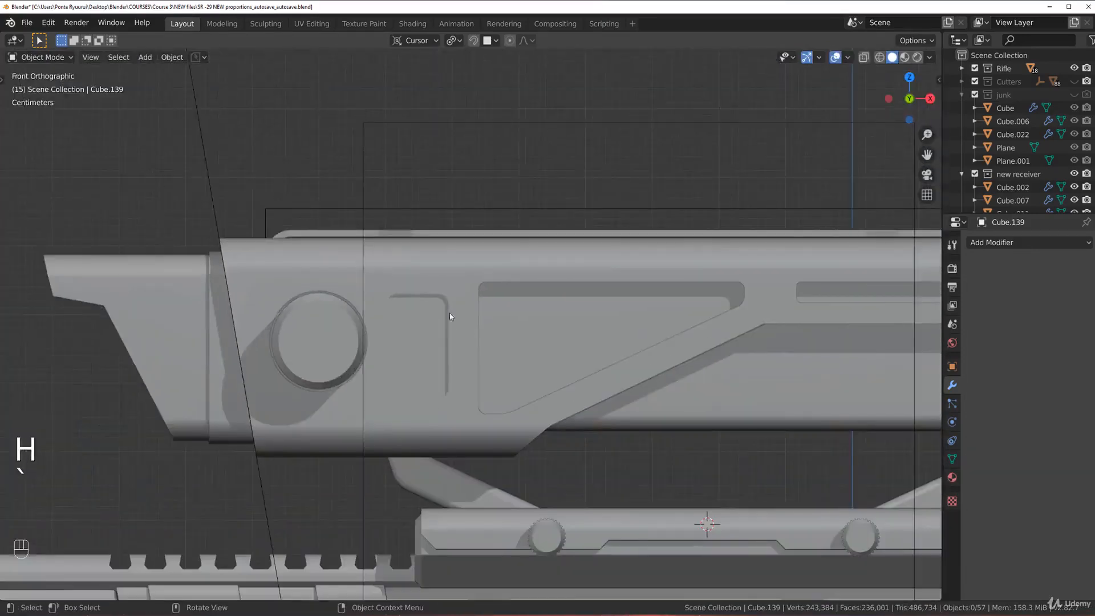
{"action": "scroll", "coordinate": [450, 310], "scroll_direction": "up", "scroll_amount": 5}
{"action": "middle_click_drag", "start_coordinate": [435, 318], "coordinate": [479, 315], "text": "shift"}
{"action": "scroll", "coordinate": [490, 339], "scroll_direction": "down", "scroll_amount": 3}
{"action": "scroll", "coordinate": [536, 336], "scroll_direction": "down", "scroll_amount": 2}
{"action": "middle_click_drag", "start_coordinate": [535, 337], "coordinate": [562, 347]}
Reorder the sight body's modifiers to put the Boolean differences above the Solidify modifier.
{"action": "left_click", "coordinate": [497, 319]}
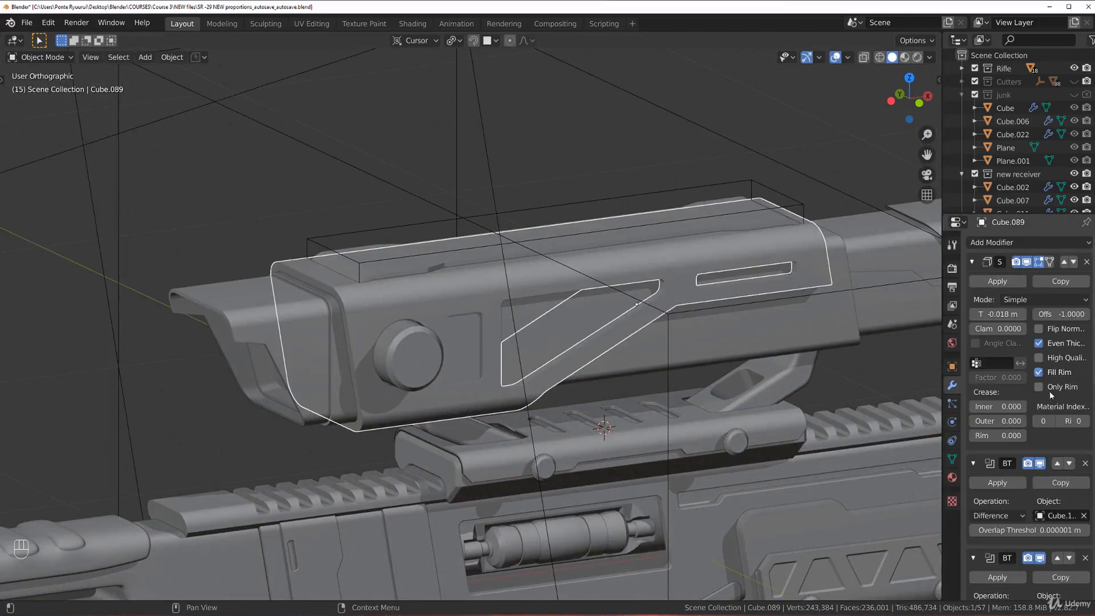
{"action": "left_click", "coordinate": [1058, 463]}
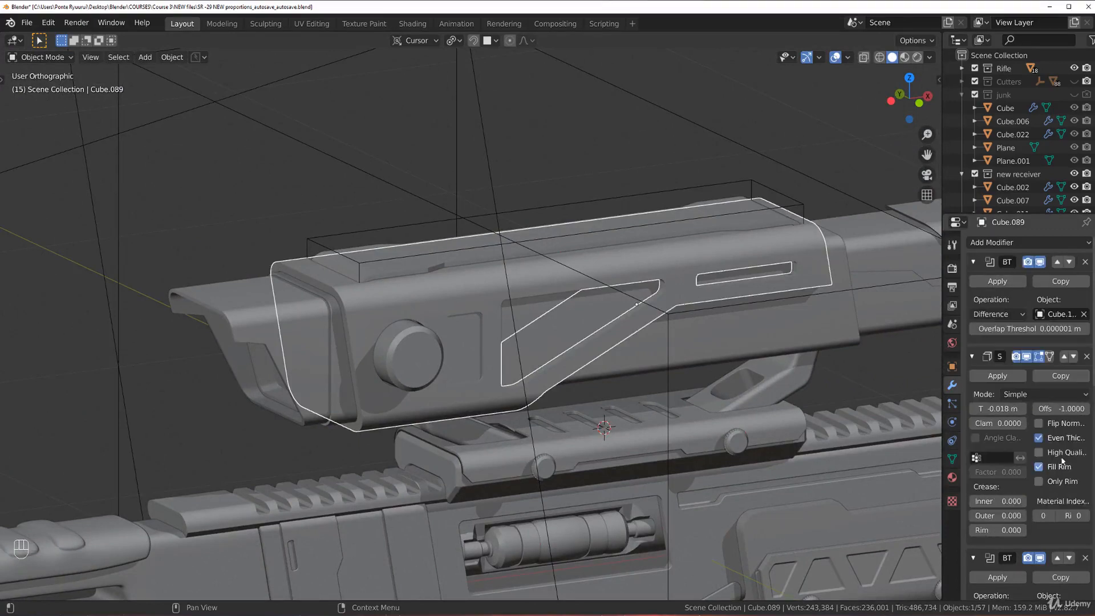
{"action": "scroll", "coordinate": [1028, 450], "scroll_direction": "down", "scroll_amount": 1}
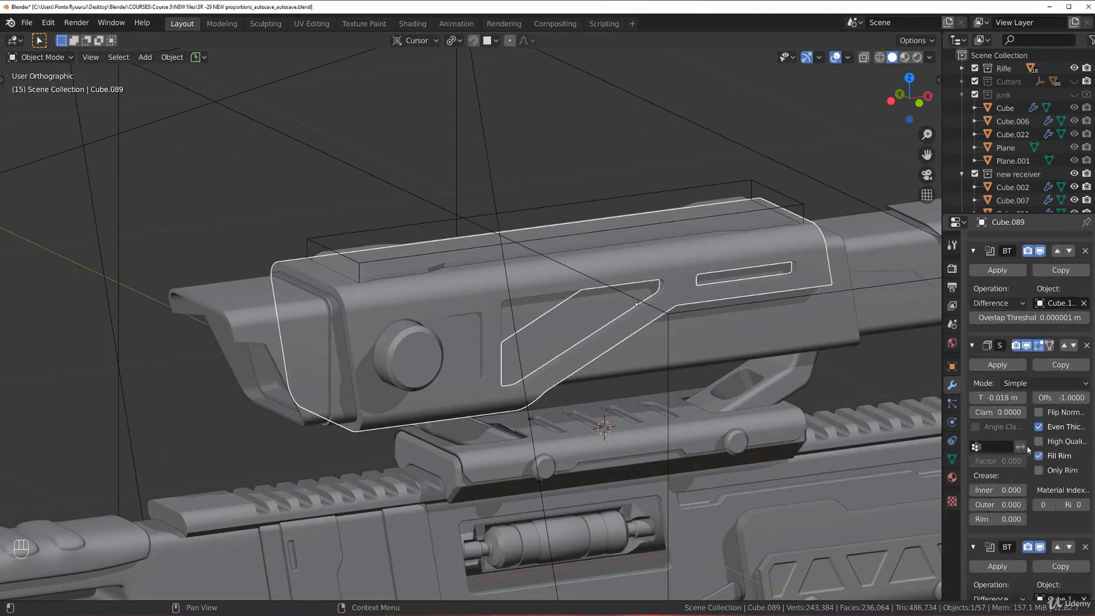
{"action": "scroll", "coordinate": [1063, 481], "scroll_direction": "down", "scroll_amount": 2}
{"action": "left_click", "coordinate": [1069, 518]}
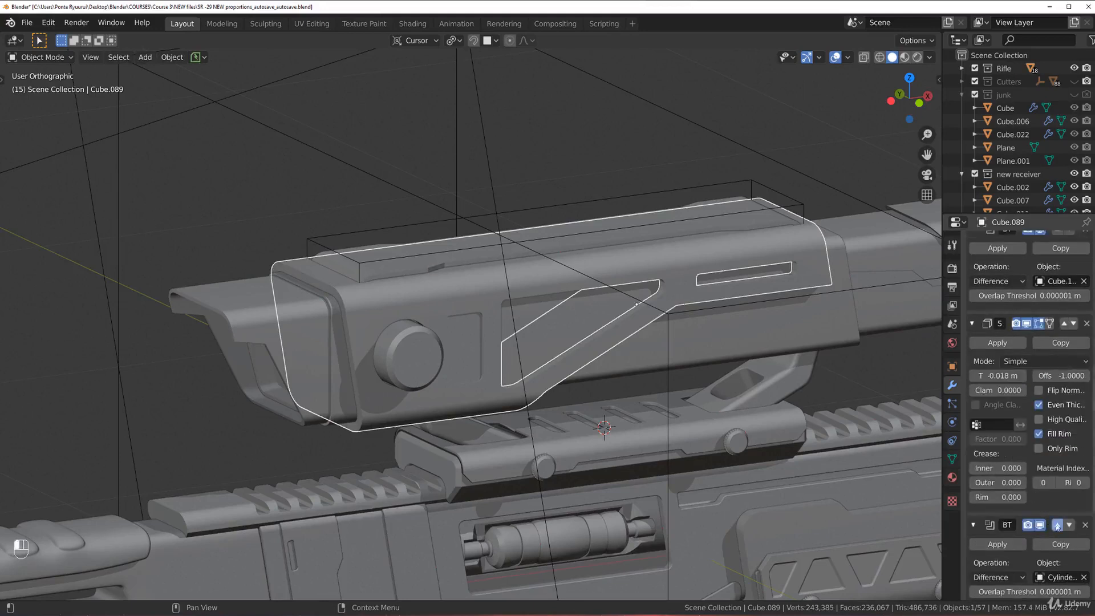
{"action": "left_click", "coordinate": [1057, 525]}
{"action": "left_click", "coordinate": [1060, 514]}
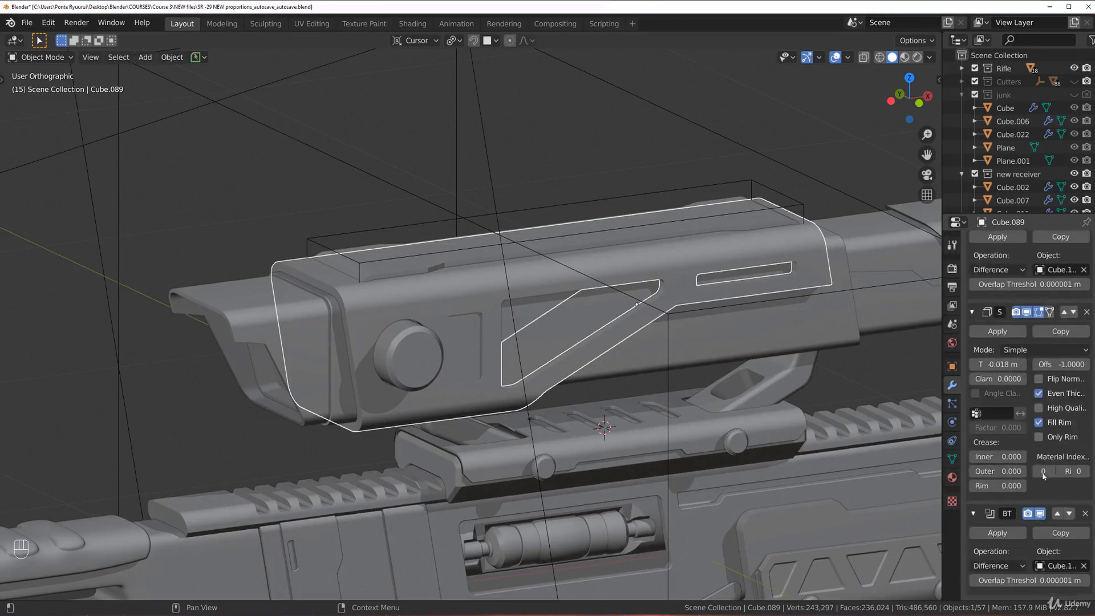
Apply all the Boolean modifiers on the sight's body, keeping Solidify live.
{"action": "scroll", "coordinate": [1062, 515], "scroll_direction": "down", "scroll_amount": 8}
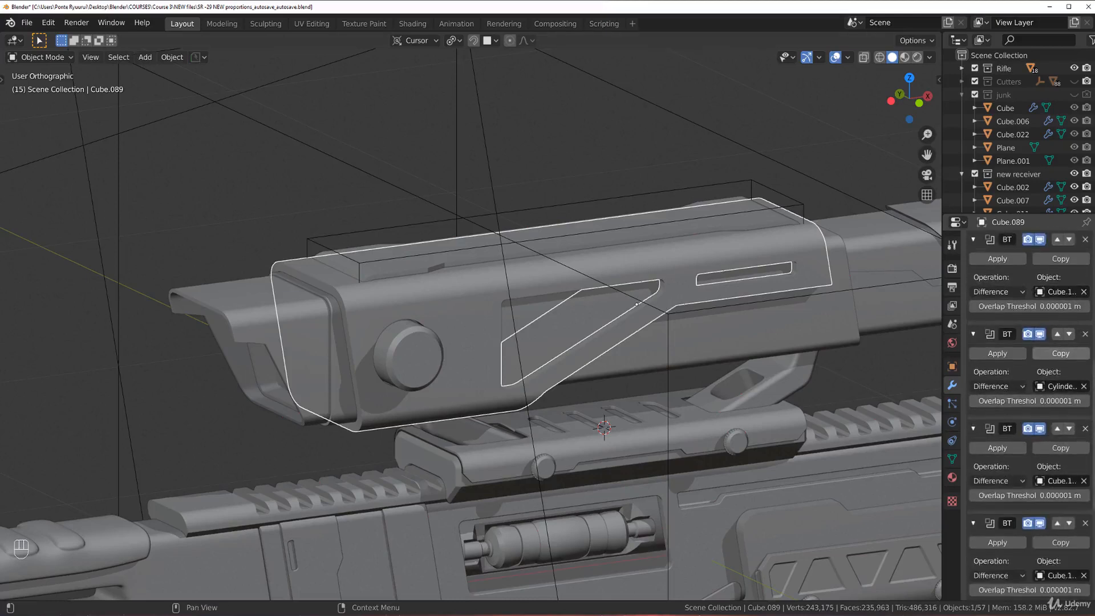
{"action": "scroll", "coordinate": [1079, 289], "scroll_direction": "up", "scroll_amount": 8}
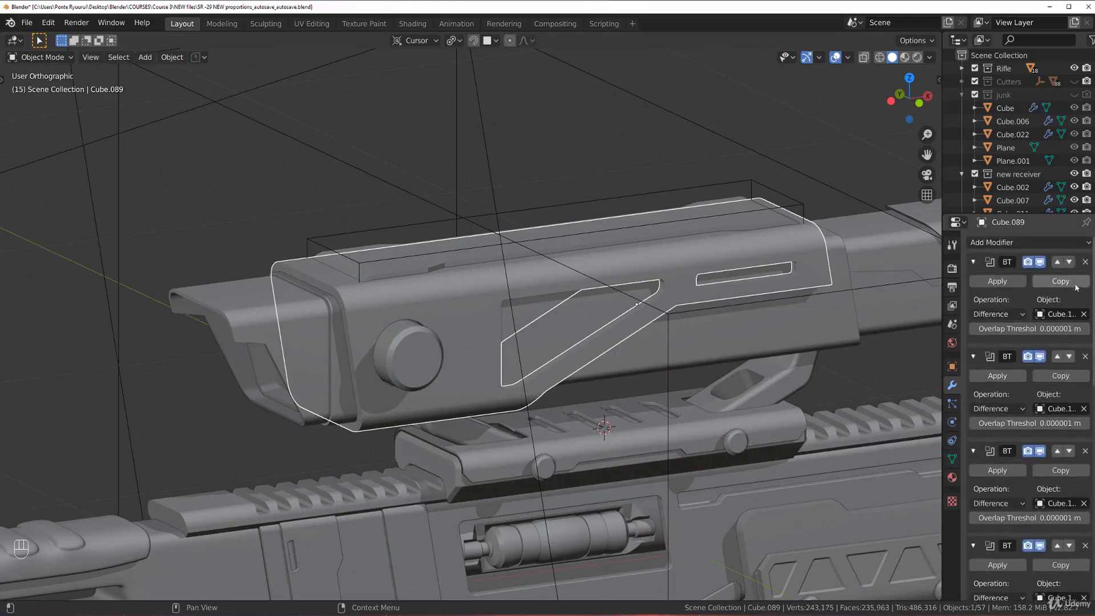
{"action": "left_click", "coordinate": [998, 281]}
{"action": "left_click", "coordinate": [998, 281]}
{"action": "left_click", "coordinate": [998, 281]}
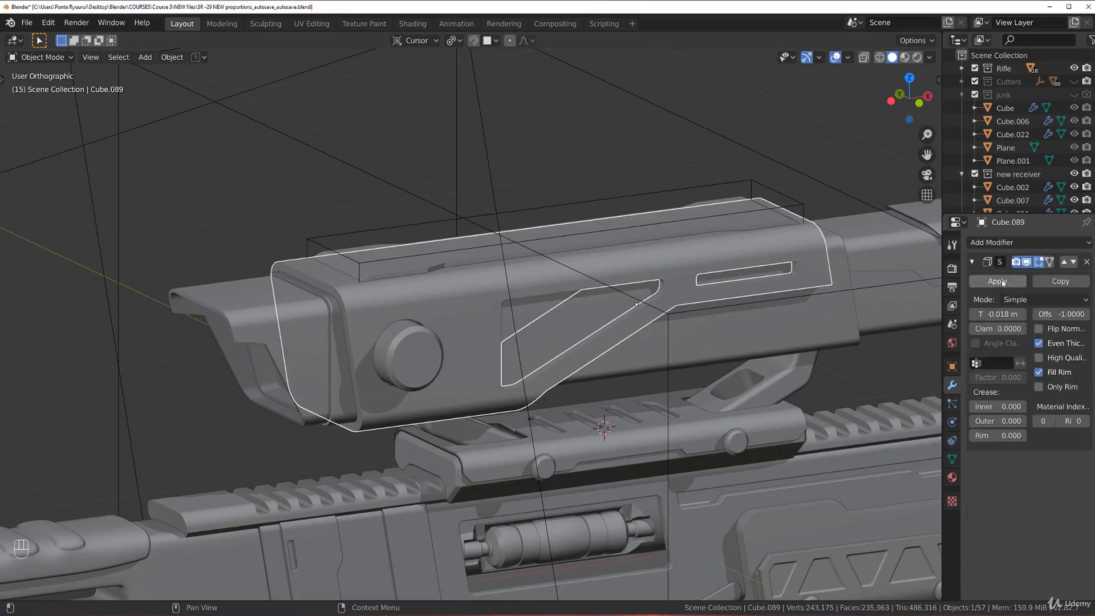
Add a Bevel modifier to the sight's body and place it above Solidify.
{"action": "scroll", "coordinate": [461, 312], "scroll_direction": "up", "scroll_amount": 5}
{"action": "scroll", "coordinate": [456, 297], "scroll_direction": "up", "scroll_amount": 1}
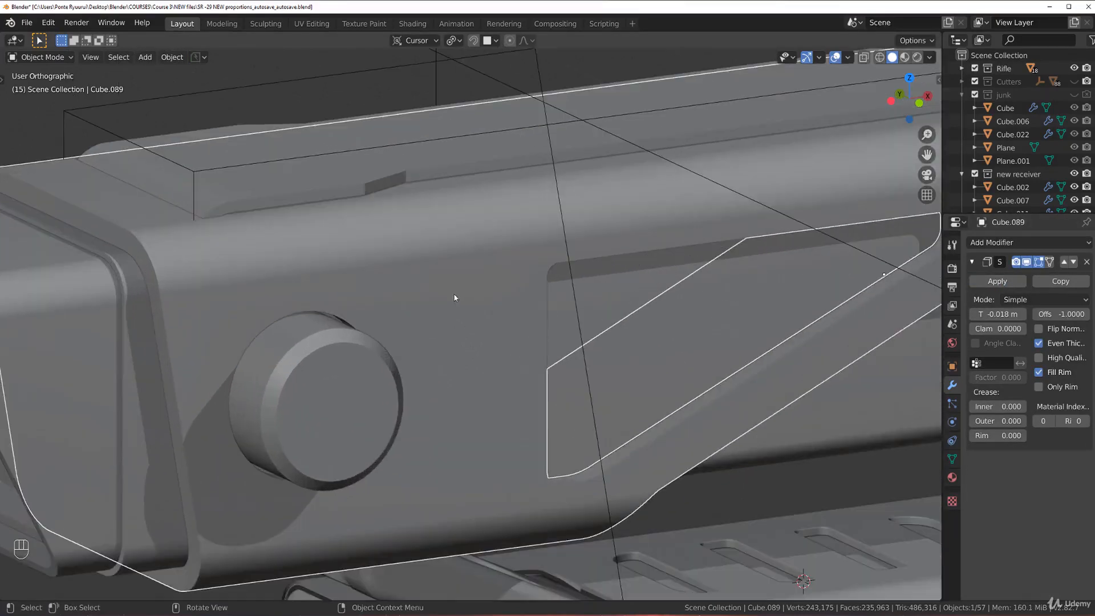
{"action": "left_click", "coordinate": [1017, 244]}
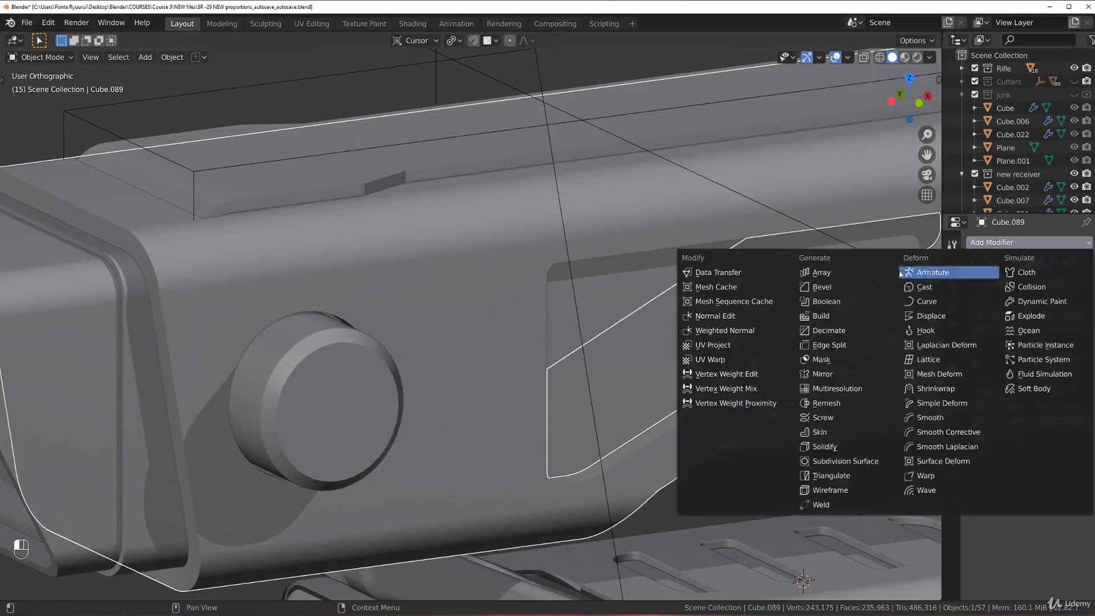
{"action": "left_click", "coordinate": [821, 287]}
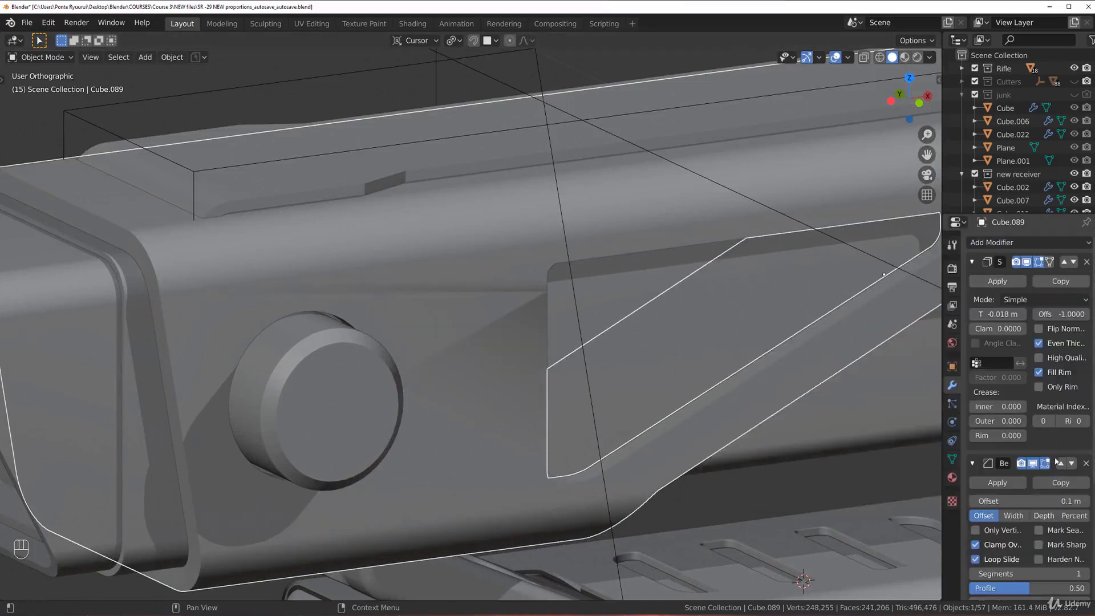
{"action": "left_click", "coordinate": [1062, 464]}
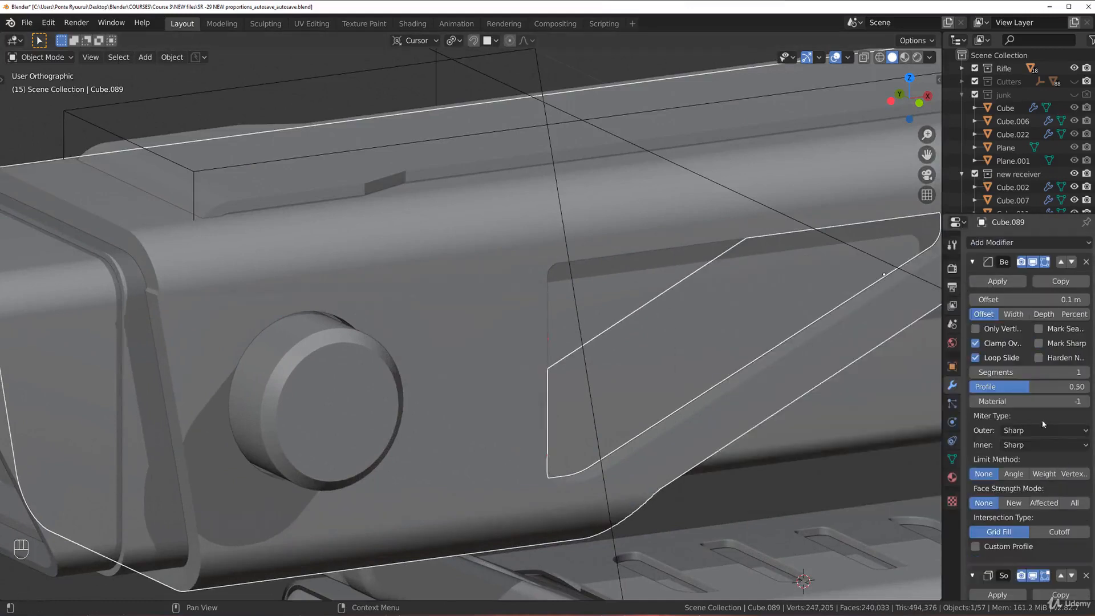
Give the Bevel modifier 3 segments and the Angle limit, with Clamp Overlap off and the offset at 0 m.
{"action": "left_click", "coordinate": [1087, 372]}
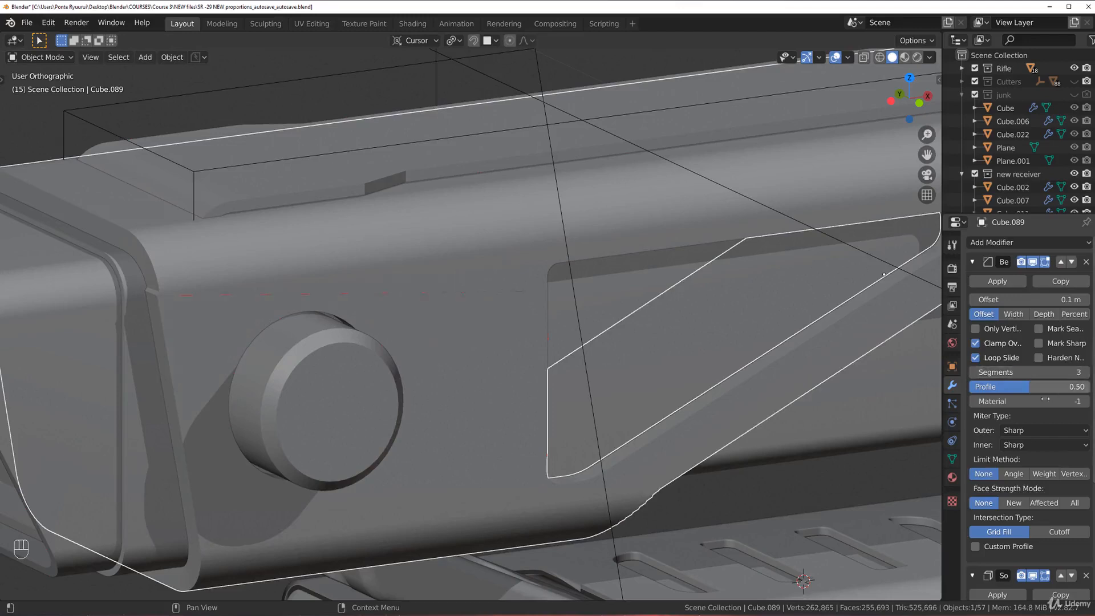
{"action": "left_click", "coordinate": [1014, 474]}
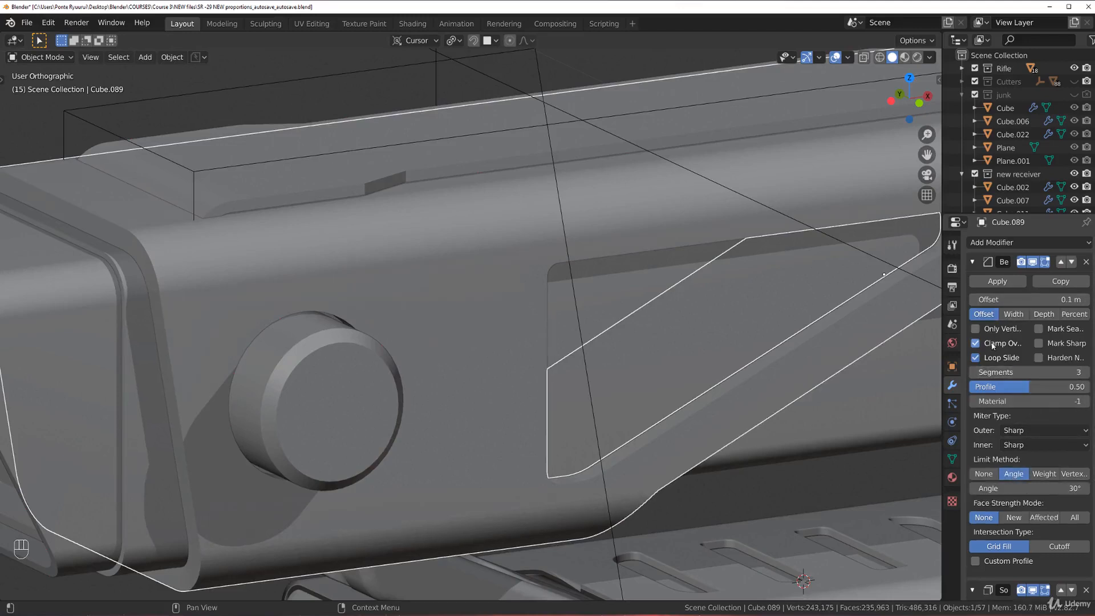
{"action": "left_click_drag", "start_coordinate": [1024, 299], "coordinate": [1004, 299], "text": "shift"}
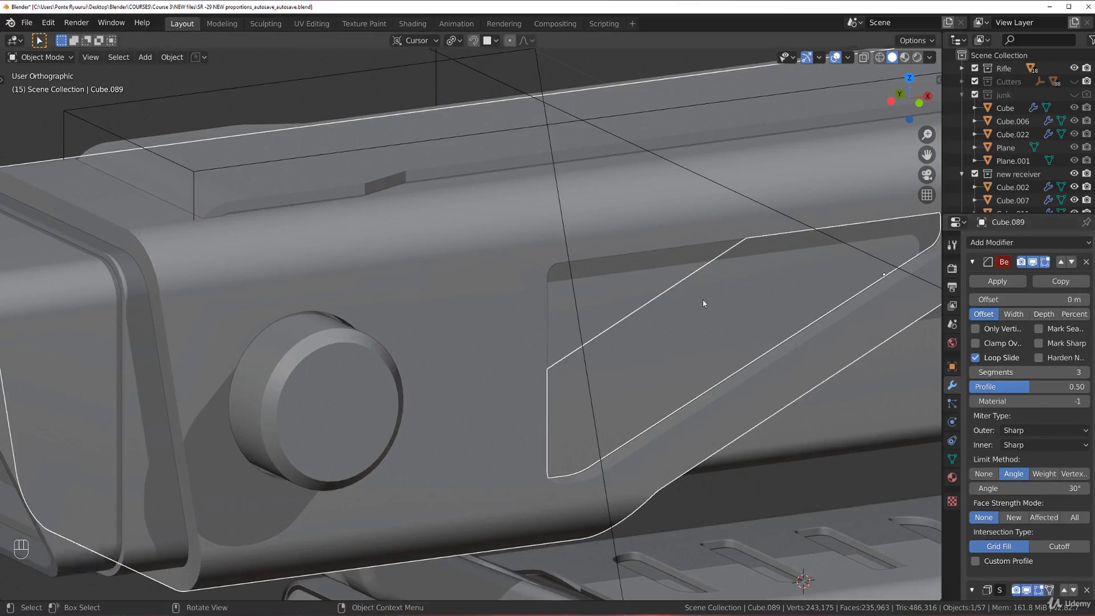
Isolate the sight's body in local view around the round hole and triangular opening.
{"action": "scroll", "coordinate": [488, 326], "scroll_direction": "down", "scroll_amount": 2}
{"action": "scroll", "coordinate": [551, 323], "scroll_direction": "down", "scroll_amount": 5}
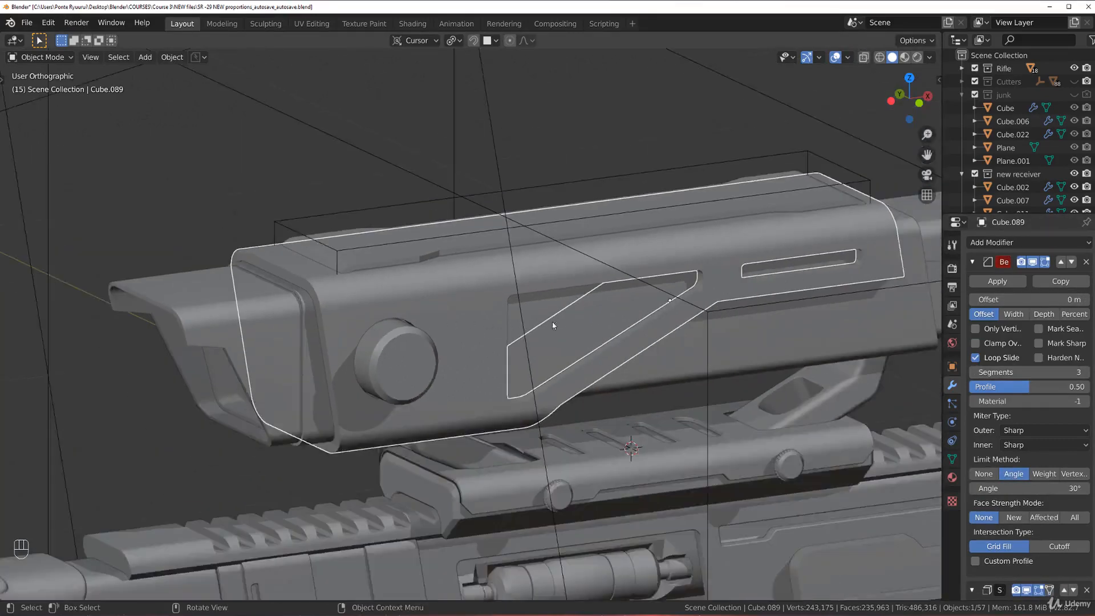
{"action": "key", "text": "g"}
{"action": "right_click", "coordinate": [590, 203]}
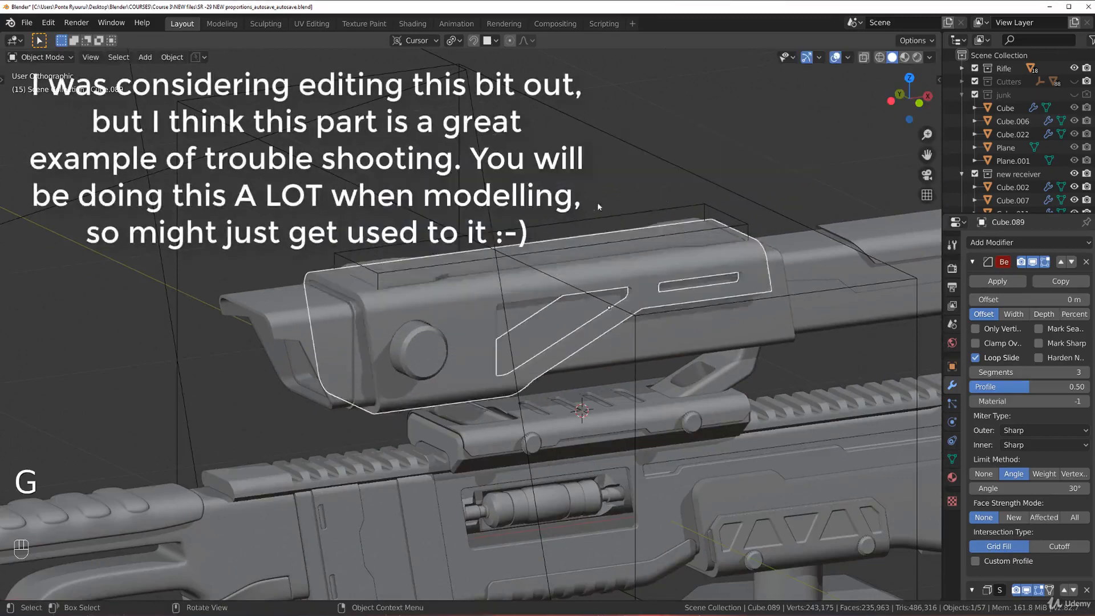
{"action": "key", "text": "slash"}
{"action": "scroll", "coordinate": [482, 306], "scroll_direction": "up", "scroll_amount": 6}
{"action": "middle_click_drag", "start_coordinate": [319, 328], "coordinate": [468, 333], "text": "shift"}
{"action": "scroll", "coordinate": [499, 341], "scroll_direction": "down", "scroll_amount": 1}
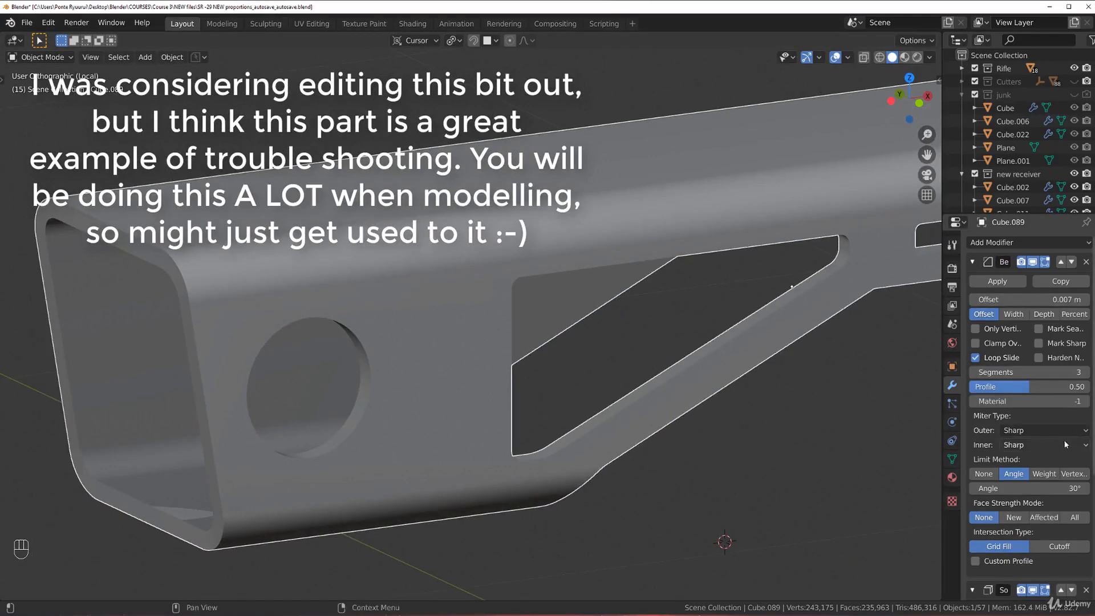
Place the Bevel modifier below Solidify and set its offset to 0.002 m.
{"action": "scroll", "coordinate": [1064, 439], "scroll_direction": "down", "scroll_amount": 5}
{"action": "left_click", "coordinate": [1061, 484]}
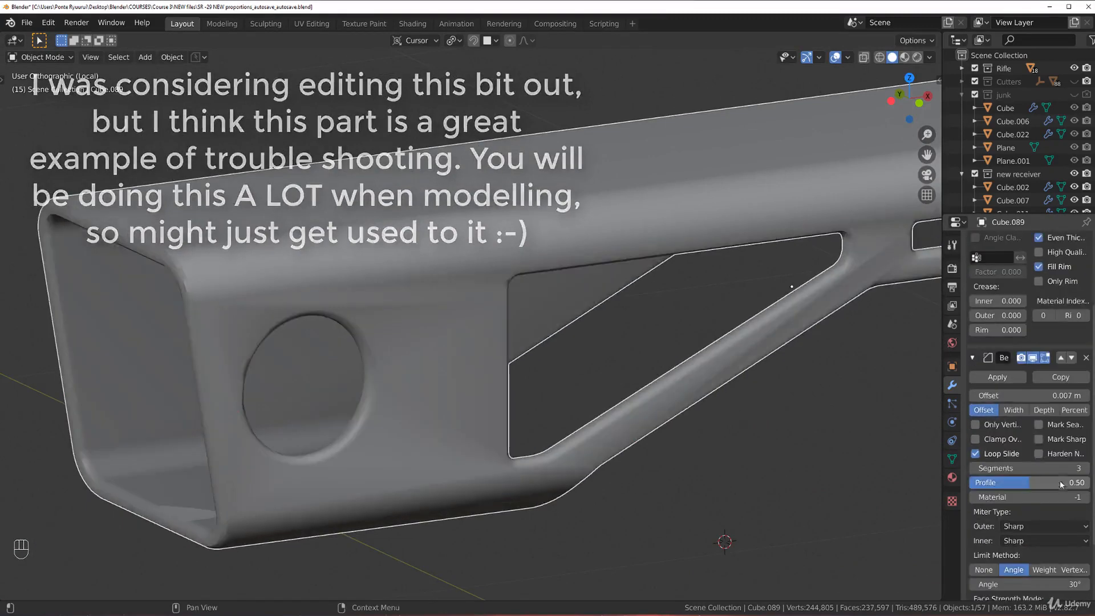
{"action": "scroll", "coordinate": [929, 387], "scroll_direction": "up", "scroll_amount": 2}
{"action": "scroll", "coordinate": [986, 357], "scroll_direction": "up", "scroll_amount": 3}
{"action": "scroll", "coordinate": [918, 388], "scroll_direction": "down", "scroll_amount": 4}
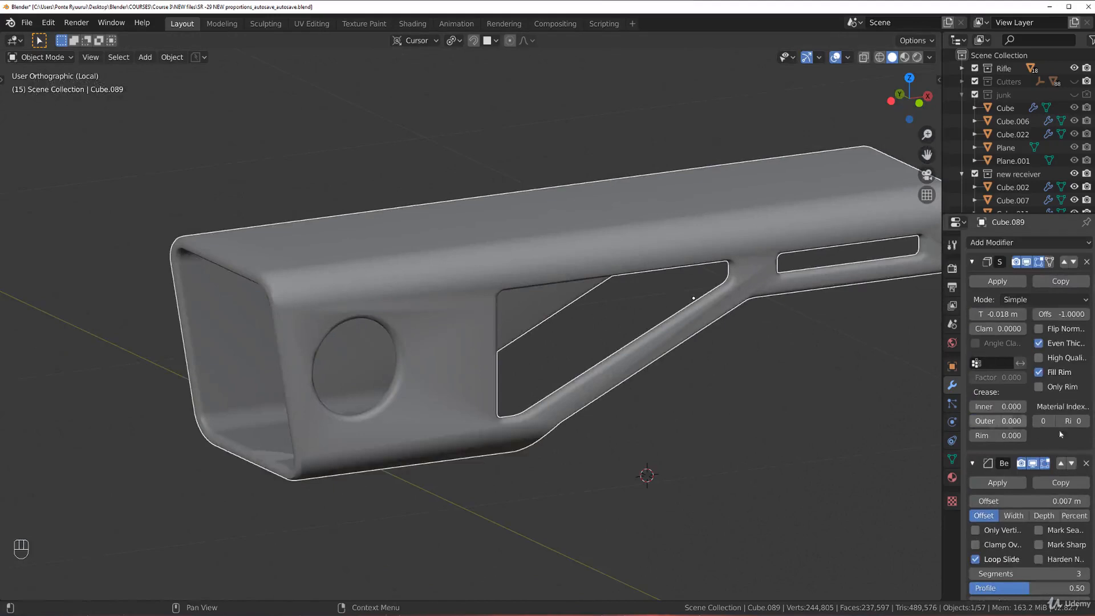
{"action": "left_click_drag", "start_coordinate": [1026, 501], "coordinate": [1012, 501], "text": "shift"}
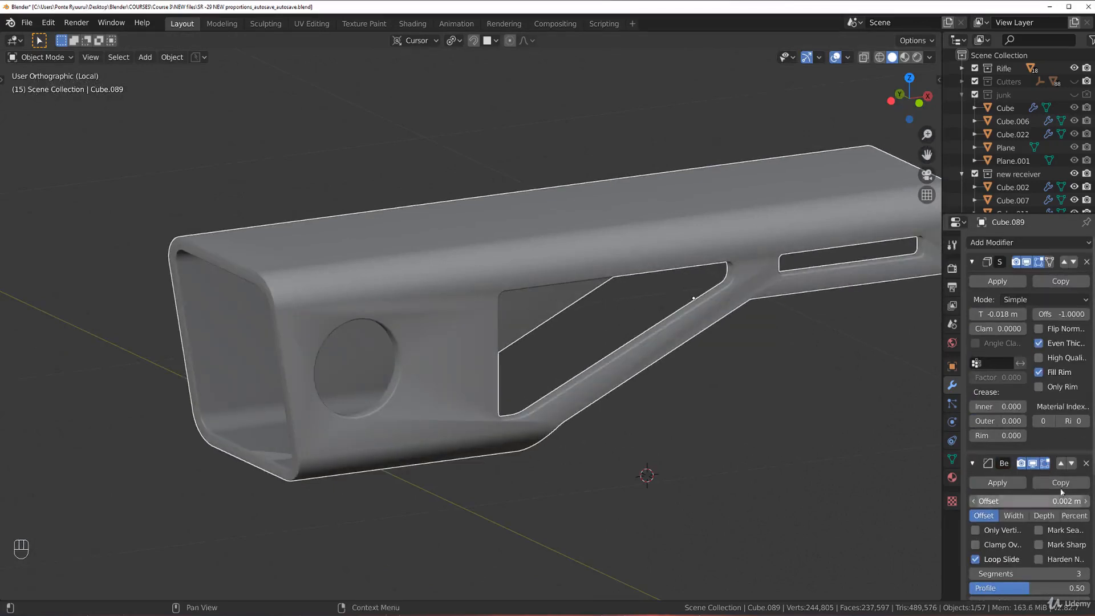
Add a Weighted Normal modifier to the sight's body and leave local view.
{"action": "left_click", "coordinate": [985, 243]}
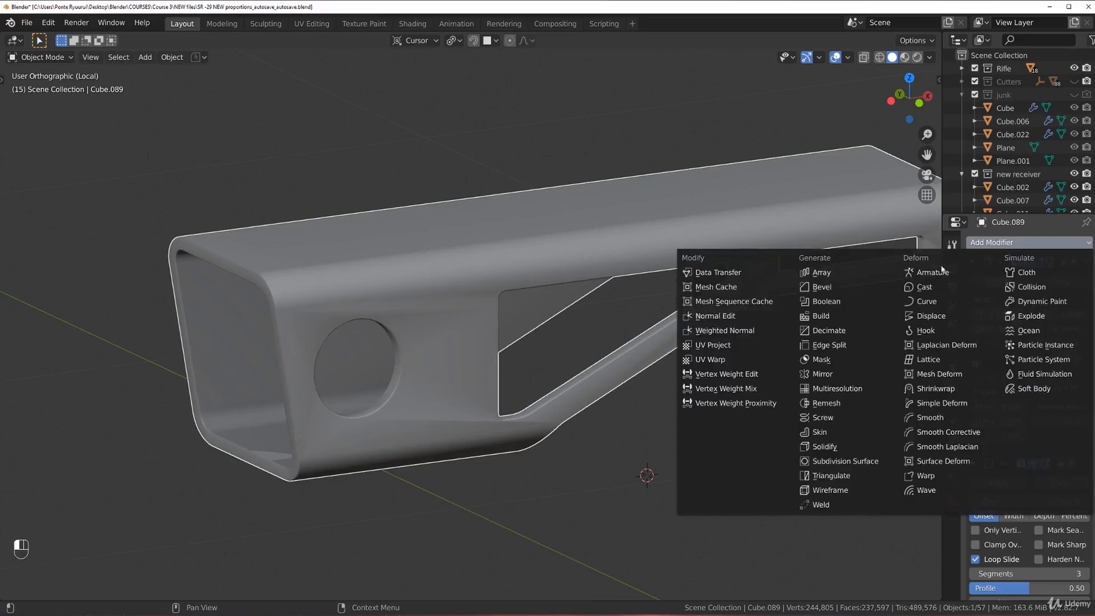
{"action": "left_click", "coordinate": [739, 331]}
{"action": "scroll", "coordinate": [490, 368], "scroll_direction": "up", "scroll_amount": 3}
{"action": "middle_click_drag", "start_coordinate": [490, 367], "coordinate": [447, 336]}
{"action": "scroll", "coordinate": [447, 336], "scroll_direction": "down", "scroll_amount": 4}
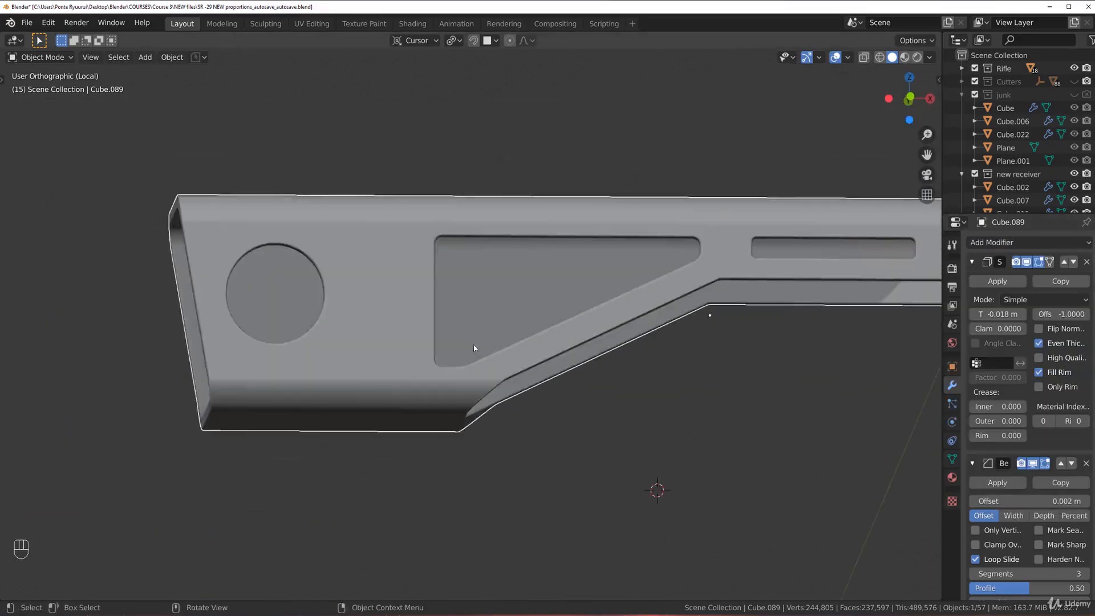
{"action": "middle_click_drag", "start_coordinate": [646, 337], "coordinate": [708, 313]}
{"action": "key", "text": "KP_Divide"}
{"action": "middle_click_drag", "start_coordinate": [482, 299], "coordinate": [378, 307]}
{"action": "scroll", "coordinate": [403, 323], "scroll_direction": "down", "scroll_amount": 4}
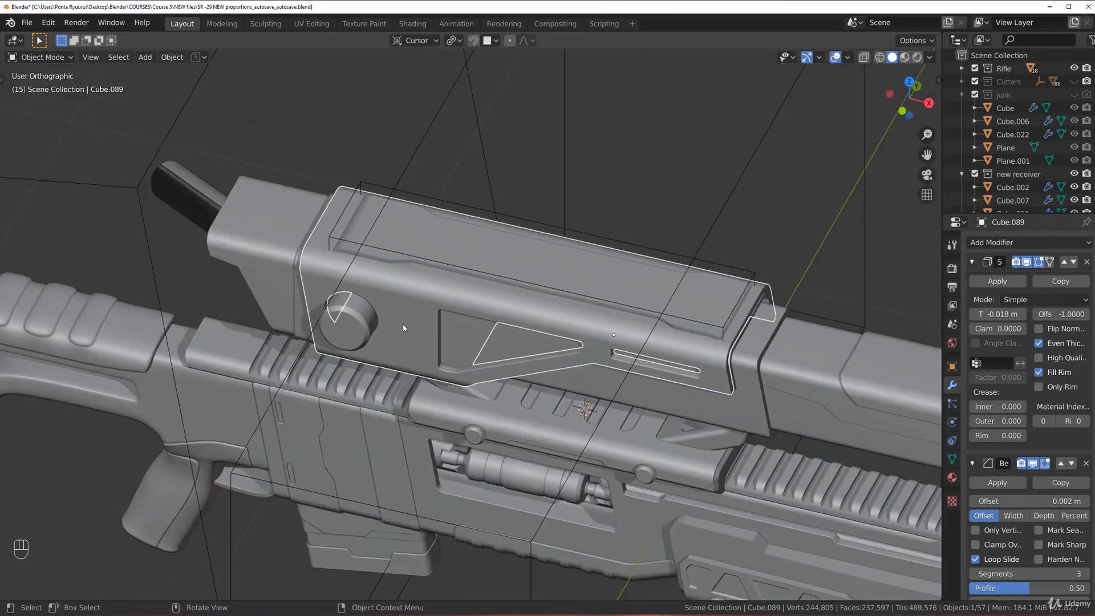
Reveal the hidden box cutter beside the knob and select it together with the sight's body.
{"action": "key", "text": "alt+h"}
{"action": "left_click", "coordinate": [386, 334]}
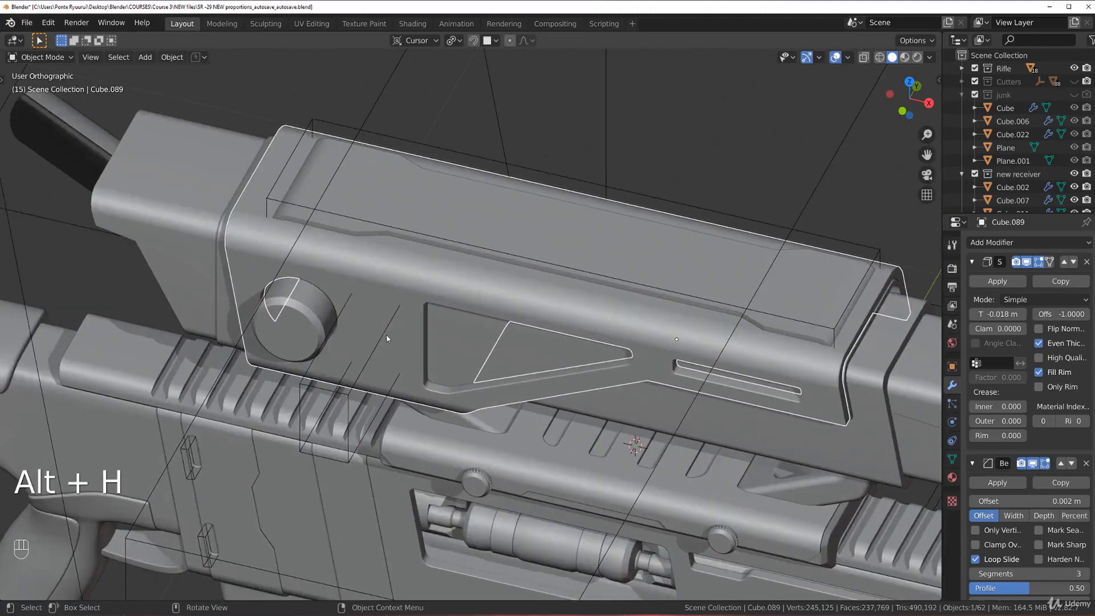
{"action": "left_click", "coordinate": [389, 324], "text": "shift"}
{"action": "left_click", "coordinate": [389, 328], "text": "shift"}
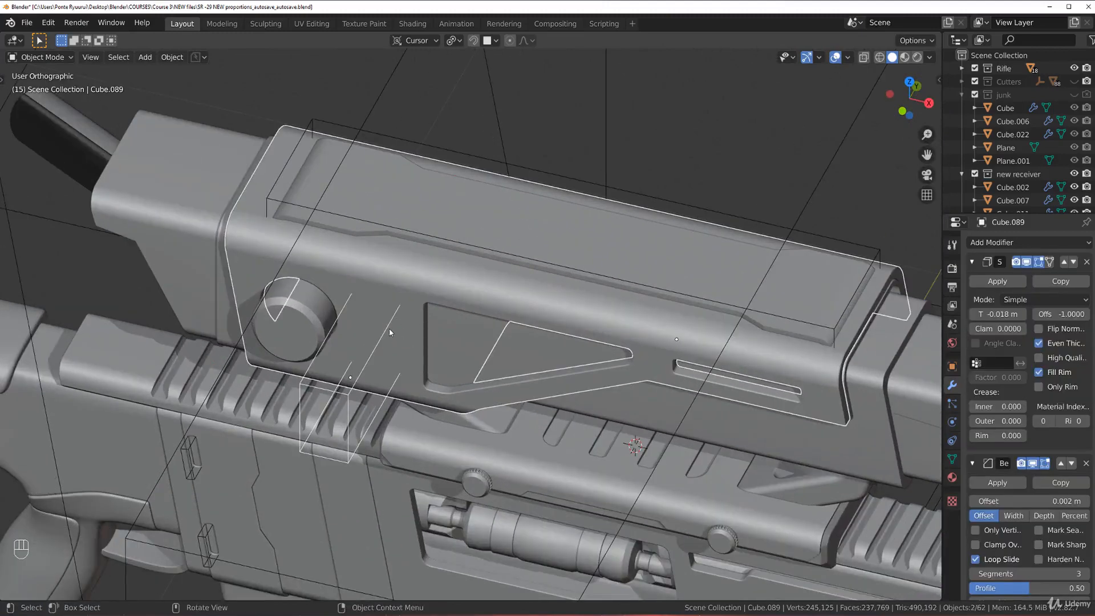
Subtract the box cutter from the sight's body beside the knob with a Boolean difference.
{"action": "key", "text": "ctrl+KP_Subtract"}
{"action": "scroll", "coordinate": [389, 329], "scroll_direction": "up", "scroll_amount": 5}
{"action": "middle_click_drag", "start_coordinate": [324, 370], "coordinate": [509, 289]}
{"action": "scroll", "coordinate": [509, 290], "scroll_direction": "up", "scroll_amount": 2}
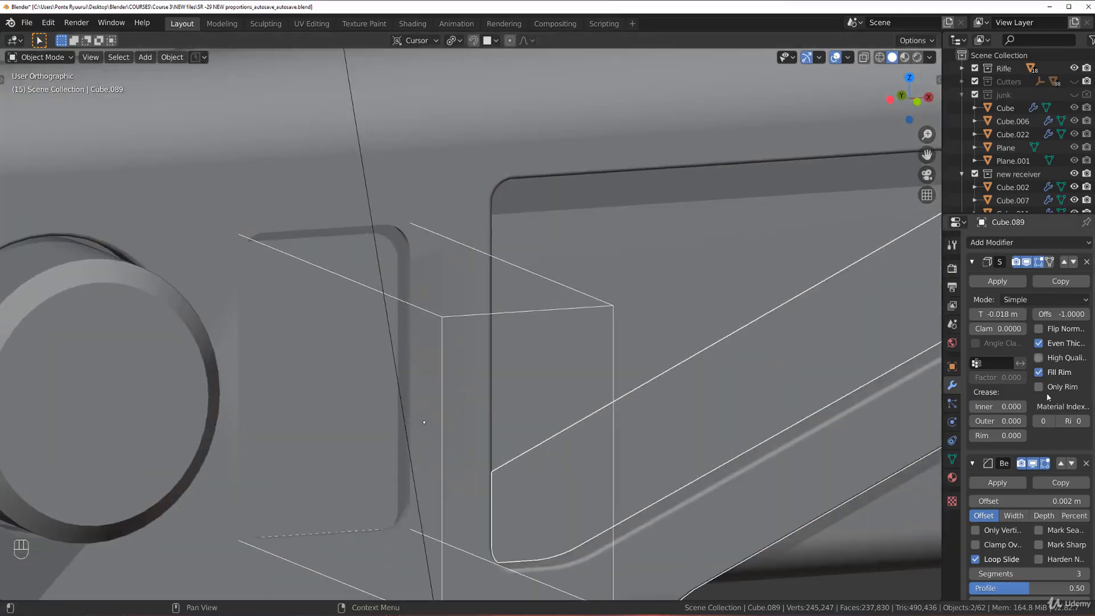
Try to reorder the Bevel modifier on the sight's body, check the body in local view, and undo the attempt.
{"action": "left_click", "coordinate": [1061, 462]}
{"action": "key", "text": "ctrl+z"}
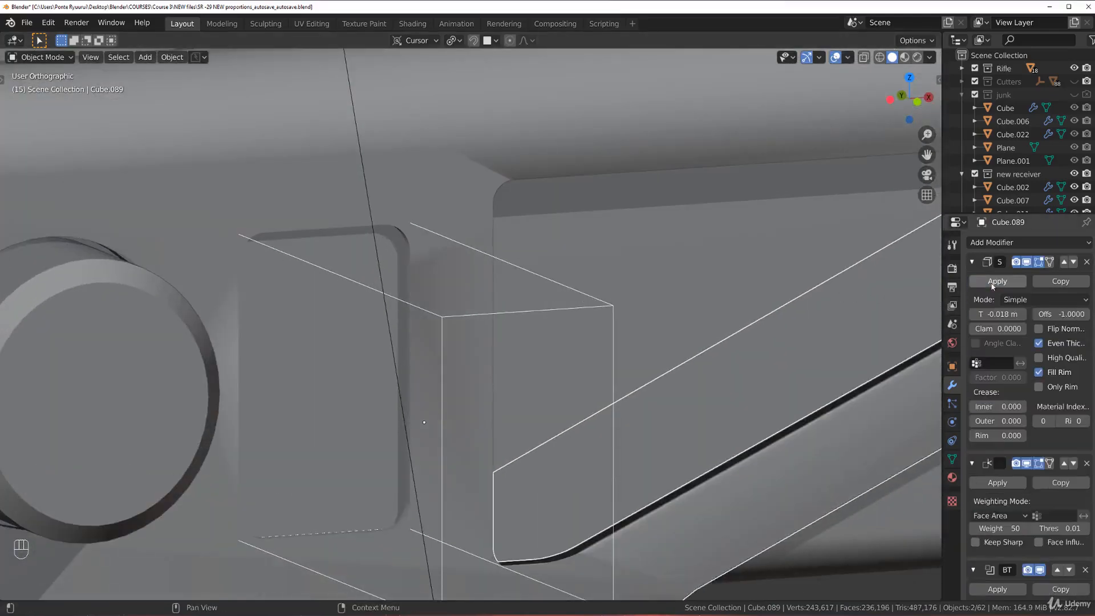
{"action": "key", "text": "KP_Divide"}
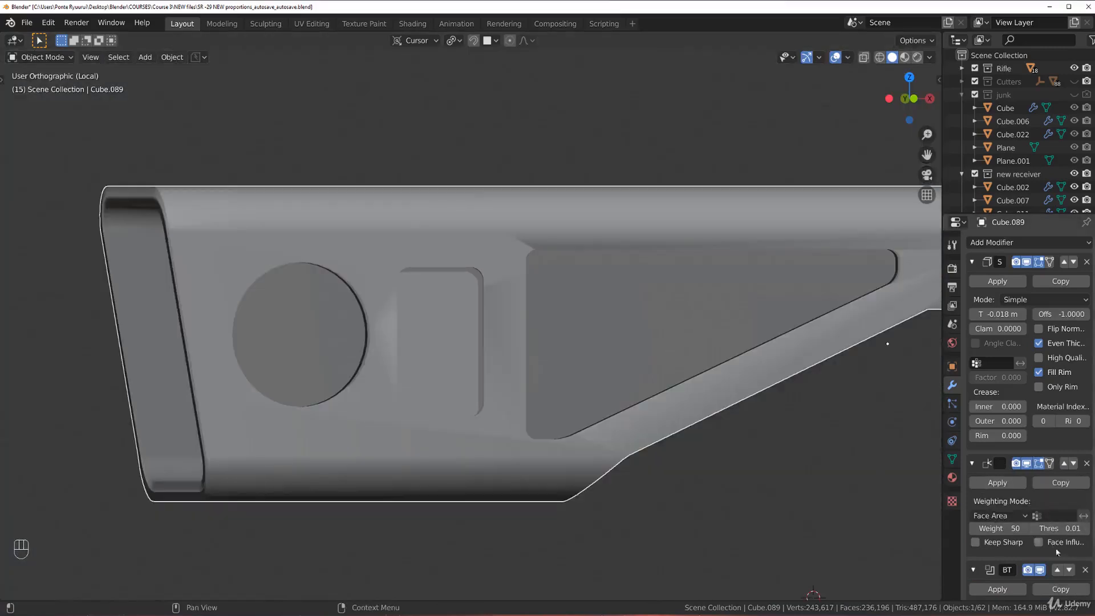
{"action": "key", "text": "ctrl+z"}
{"action": "key", "text": "ctrl+z"}
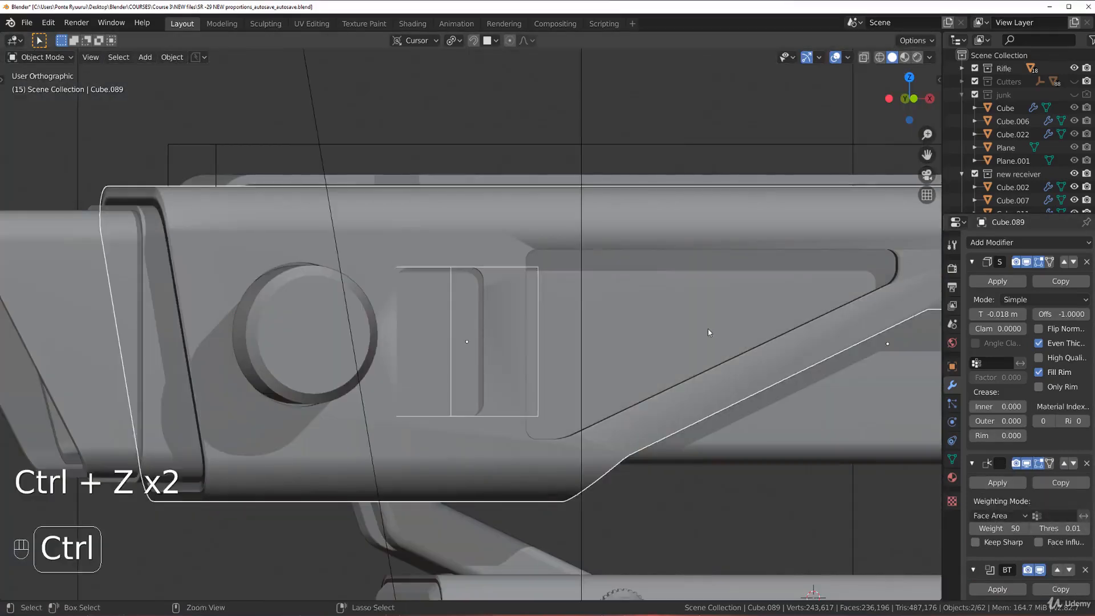
{"action": "key", "text": "ctrl+z"}
{"action": "key", "text": "ctrl+z"}
{"action": "key", "text": "ctrl+z"}
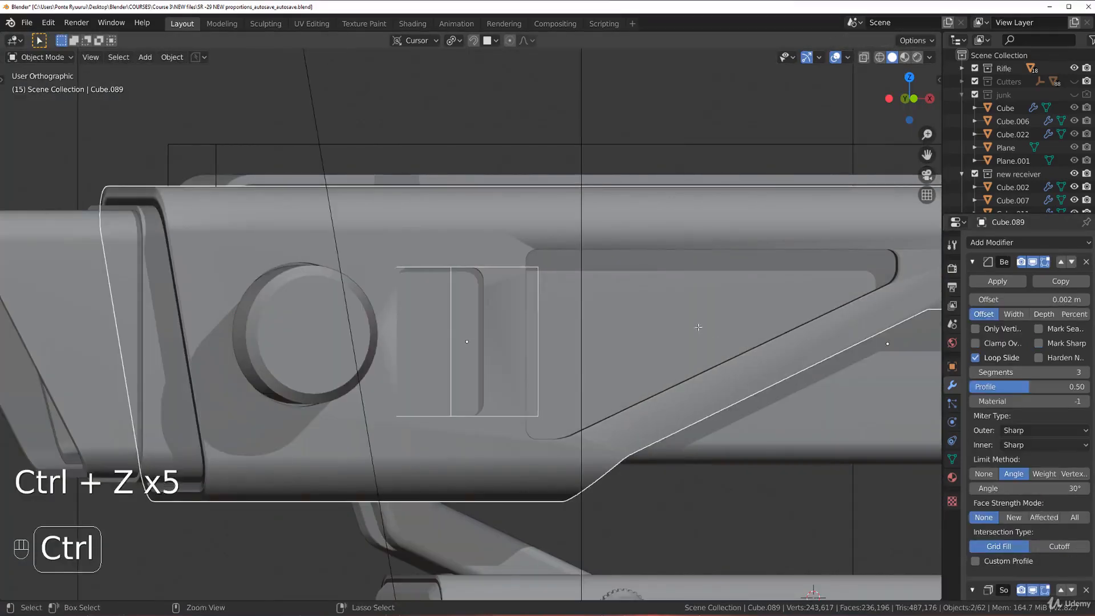
Move the Boolean modifier above Solidify and Bevel to the start of the body's modifier stack.
{"action": "scroll", "coordinate": [1025, 494], "scroll_direction": "down", "scroll_amount": 10}
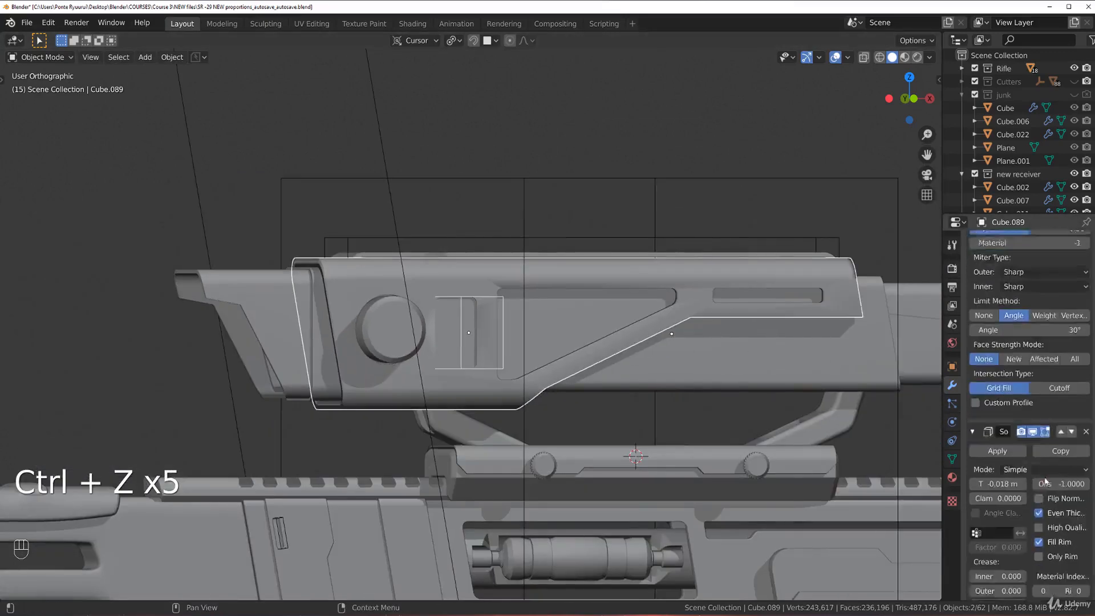
{"action": "scroll", "coordinate": [1025, 494], "scroll_direction": "down", "scroll_amount": 3}
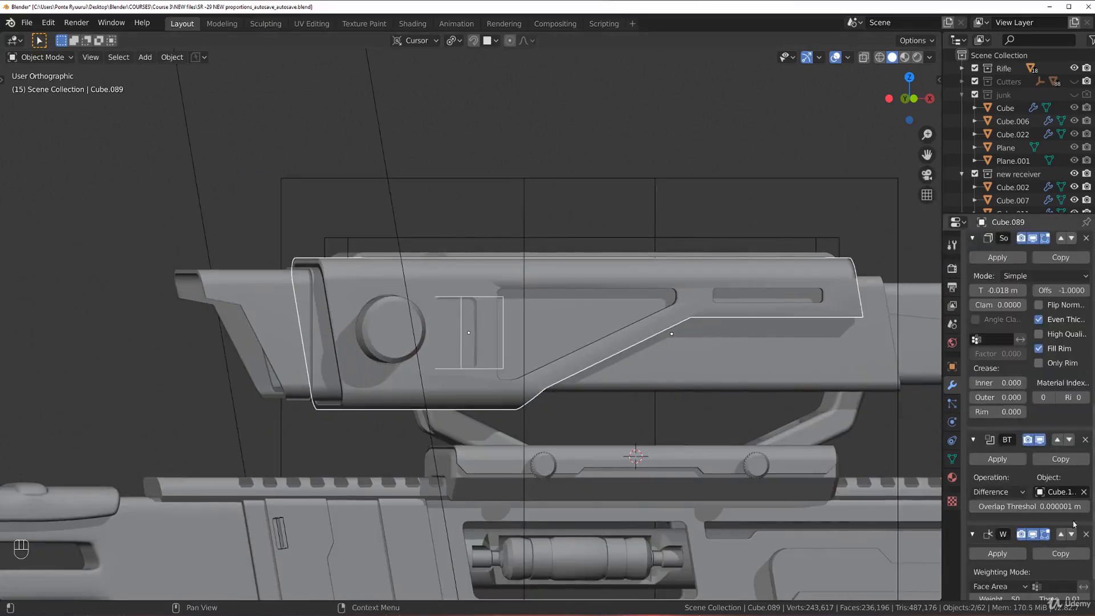
{"action": "left_click", "coordinate": [1058, 440]}
{"action": "scroll", "coordinate": [1050, 425], "scroll_direction": "up", "scroll_amount": 3}
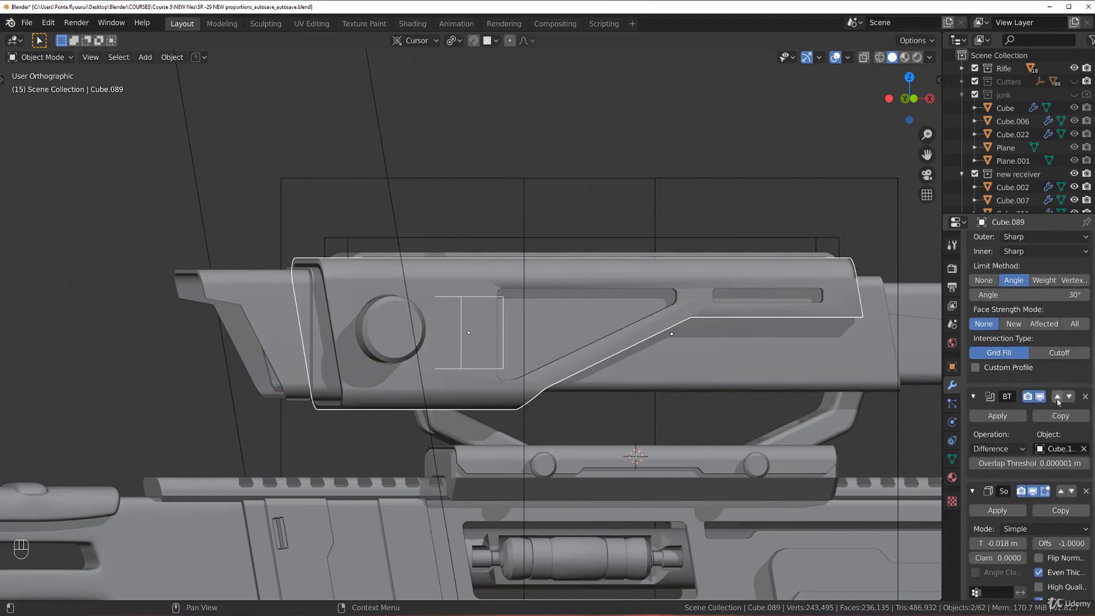
{"action": "left_click", "coordinate": [1056, 396]}
{"action": "scroll", "coordinate": [1049, 371], "scroll_direction": "up", "scroll_amount": 8}
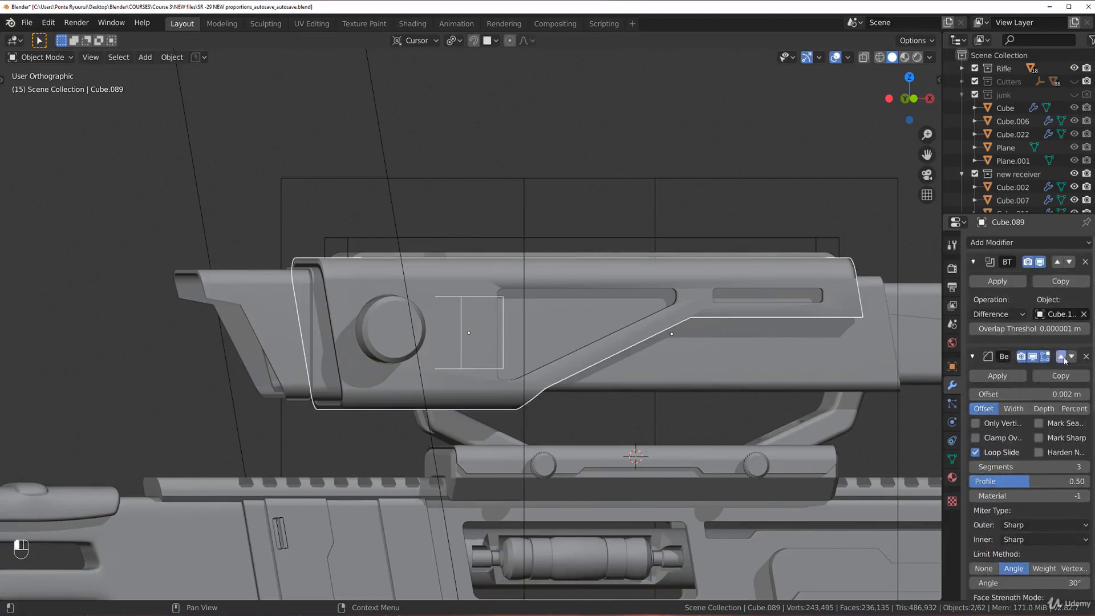
{"action": "left_click", "coordinate": [1063, 358]}
{"action": "scroll", "coordinate": [1054, 414], "scroll_direction": "down", "scroll_amount": 3}
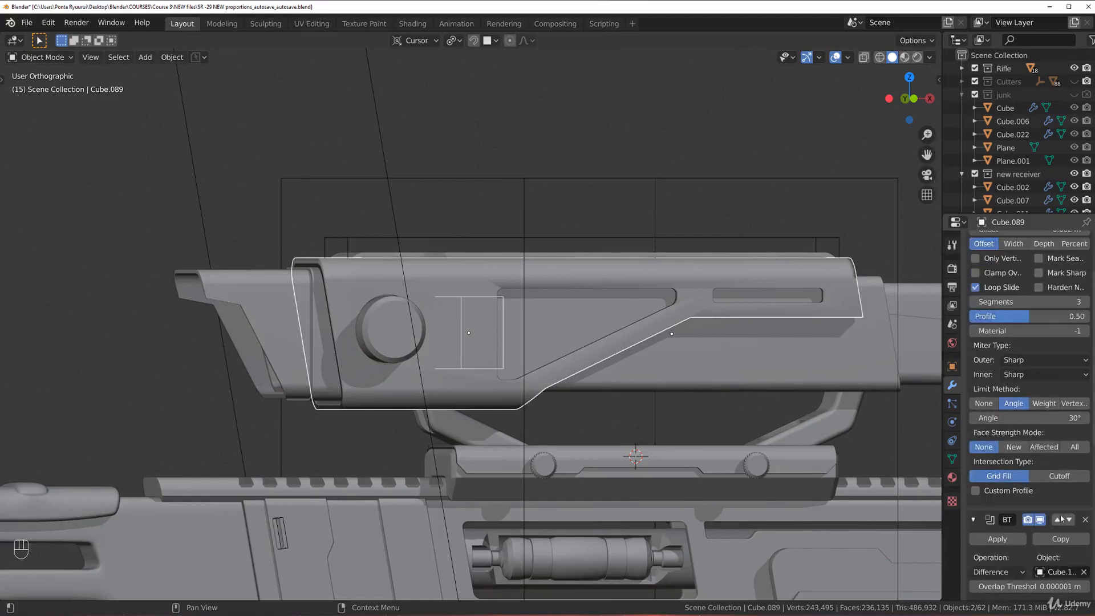
{"action": "left_click", "coordinate": [1059, 519]}
{"action": "scroll", "coordinate": [878, 411], "scroll_direction": "up", "scroll_amount": 3}
{"action": "scroll", "coordinate": [999, 315], "scroll_direction": "up", "scroll_amount": 3}
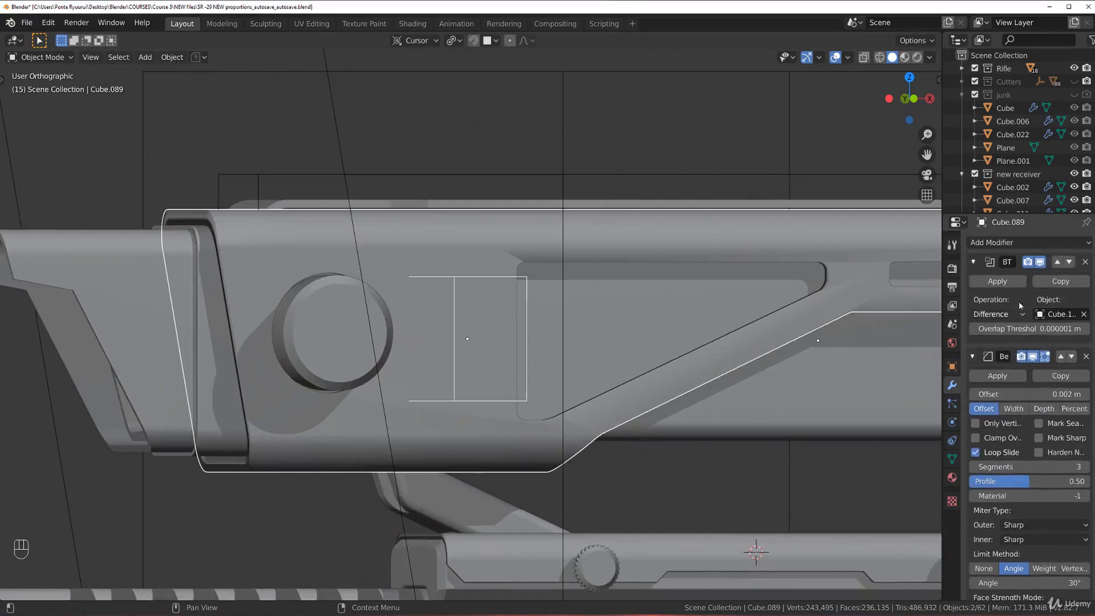
Apply the Boolean modifier and isolate the sight's body in local view to inspect its openings.
{"action": "left_click", "coordinate": [997, 281]}
{"action": "scroll", "coordinate": [530, 258], "scroll_direction": "up", "scroll_amount": 5}
{"action": "left_click", "coordinate": [481, 146]}
{"action": "middle_click_drag", "start_coordinate": [508, 200], "coordinate": [605, 232]}
{"action": "scroll", "coordinate": [476, 215], "scroll_direction": "down", "scroll_amount": 3}
{"action": "scroll", "coordinate": [571, 231], "scroll_direction": "up", "scroll_amount": 2}
{"action": "mouse_move", "coordinate": [539, 227]}
{"action": "middle_mouse_down"}
{"action": "mouse_move", "coordinate": [512, 203]}
{"action": "mouse_move", "coordinate": [519, 219]}
{"action": "middle_mouse_up"}
{"action": "key", "text": "KP_Divide"}
{"action": "scroll", "coordinate": [444, 245], "scroll_direction": "up", "scroll_amount": 2}
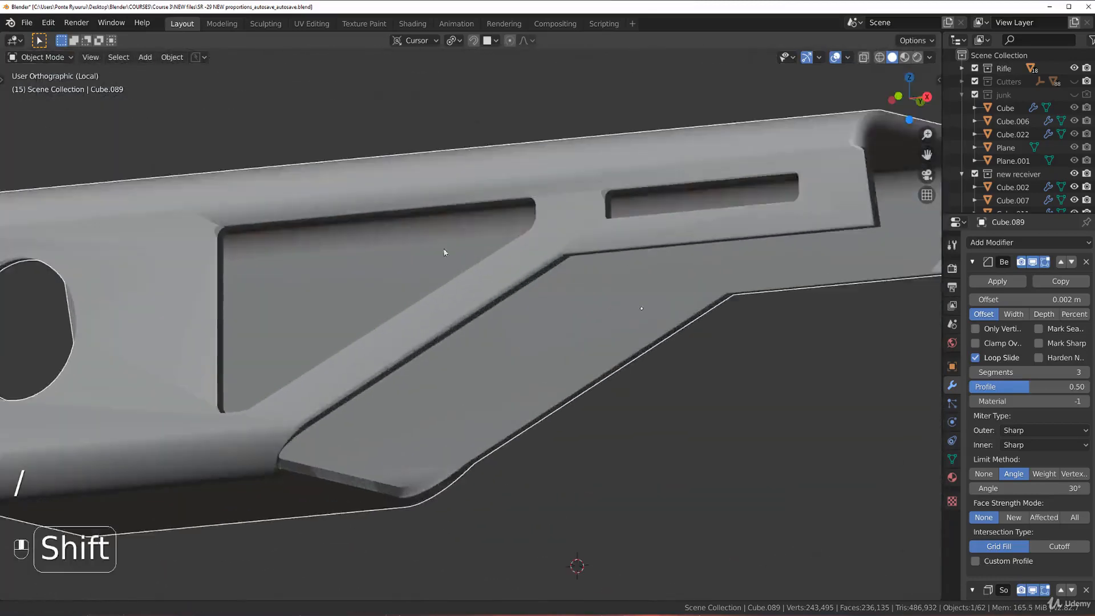
{"action": "middle_click_drag", "start_coordinate": [444, 245], "coordinate": [550, 247], "text": "shift"}
{"action": "scroll", "coordinate": [551, 247], "scroll_direction": "up", "scroll_amount": 3}
Undo the Boolean application and the isolation of the sight's body.
{"action": "key", "text": "ctrl+z"}
{"action": "key", "text": "ctrl+z"}
{"action": "key", "text": "ctrl+z"}
{"action": "key", "text": "ctrl+z"}
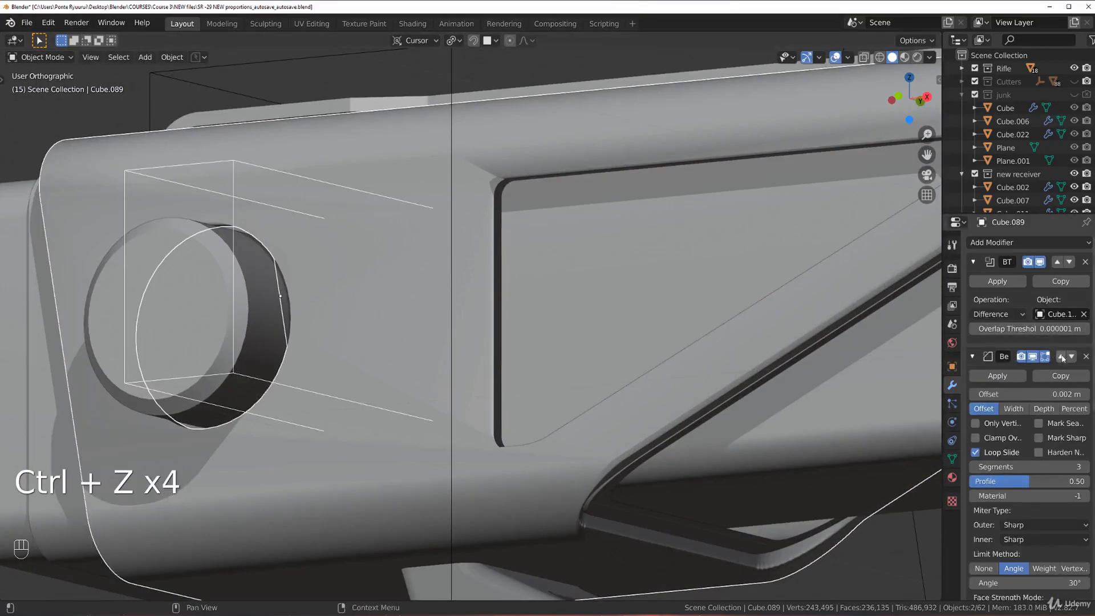
Try deleting the Bevel modifier and applying the Boolean modifier on the sight's body.
{"action": "left_click", "coordinate": [1062, 357]}
{"action": "scroll", "coordinate": [1055, 364], "scroll_direction": "down", "scroll_amount": 5}
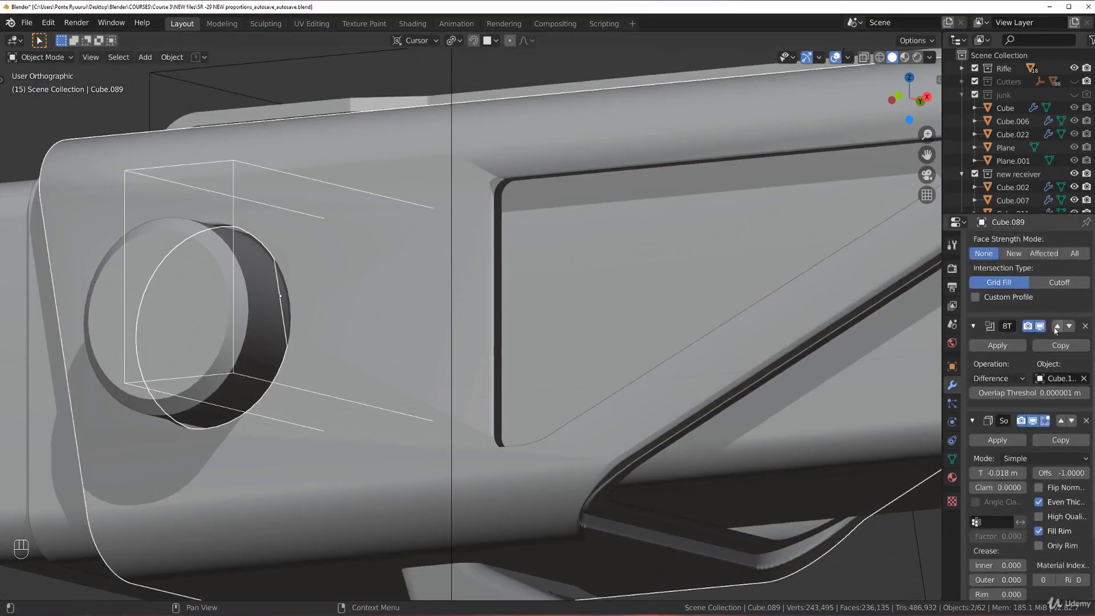
{"action": "left_click", "coordinate": [1056, 326]}
{"action": "scroll", "coordinate": [1031, 336], "scroll_direction": "up", "scroll_amount": 5}
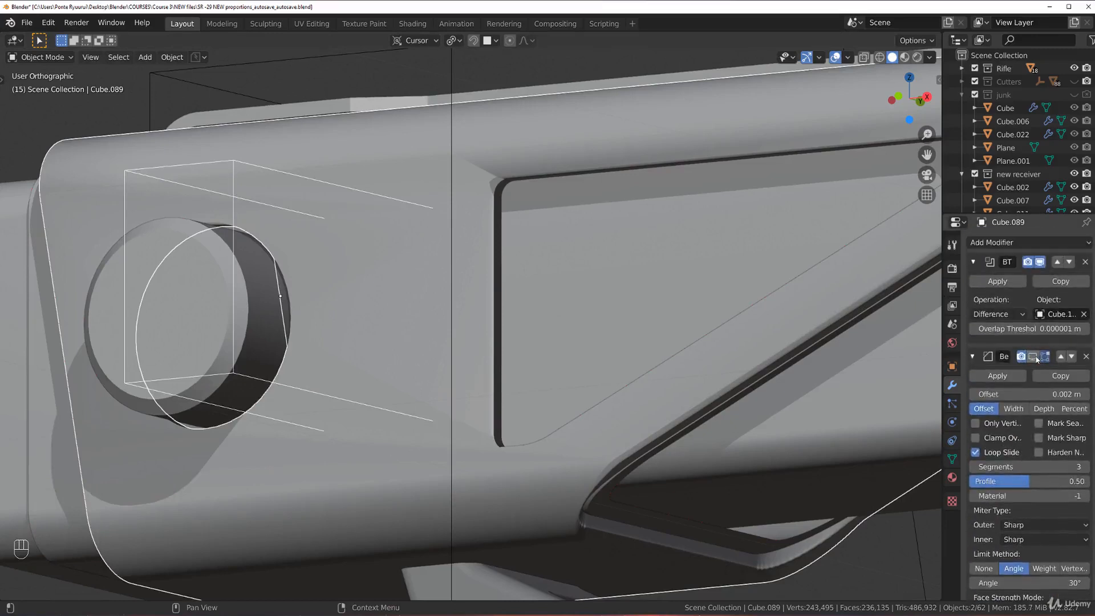
{"action": "left_click", "coordinate": [1086, 357]}
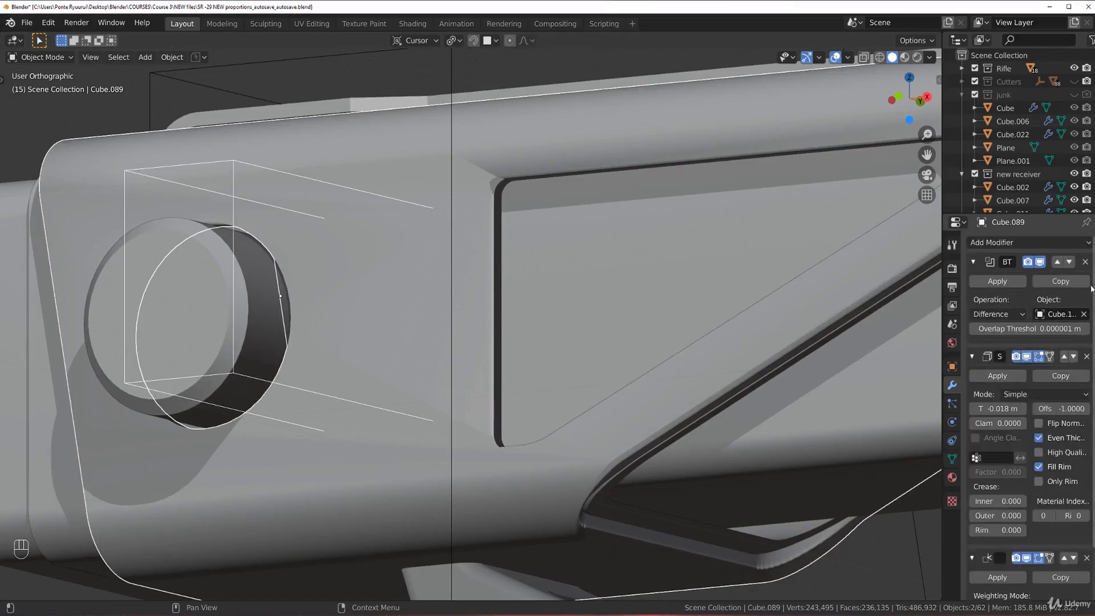
{"action": "left_click", "coordinate": [997, 281]}
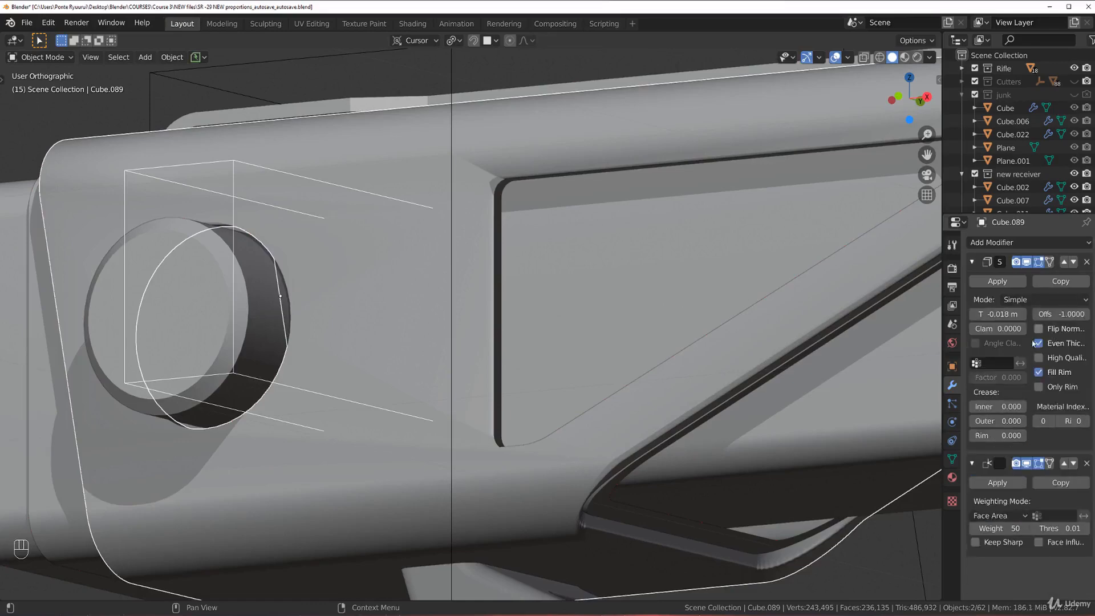
Undo the modifier changes on the sight's body back to before the box cutter was subtracted.
{"action": "key", "text": "ctrl+z"}
{"action": "key", "text": "ctrl+z"}
{"action": "key", "text": "ctrl+z"}
{"action": "key", "text": "ctrl+z"}
{"action": "key", "text": "ctrl+z"}
{"action": "key", "text": "ctrl+z"}
{"action": "key", "text": "ctrl+z"}
{"action": "key", "text": "ctrl+z"}
{"action": "key", "text": "ctrl+z"}
{"action": "key", "text": "ctrl+z"}
{"action": "key", "text": "ctrl+z"}
{"action": "key", "text": "ctrl+z"}
{"action": "key", "text": "ctrl+z"}
{"action": "key", "text": "ctrl+z"}
{"action": "key", "text": "ctrl+z"}
{"action": "key", "text": "ctrl+z"}
{"action": "key", "text": "ctrl+z"}
{"action": "key", "text": "ctrl+z"}
{"action": "key", "text": "ctrl+z"}
{"action": "key", "text": "ctrl+z"}
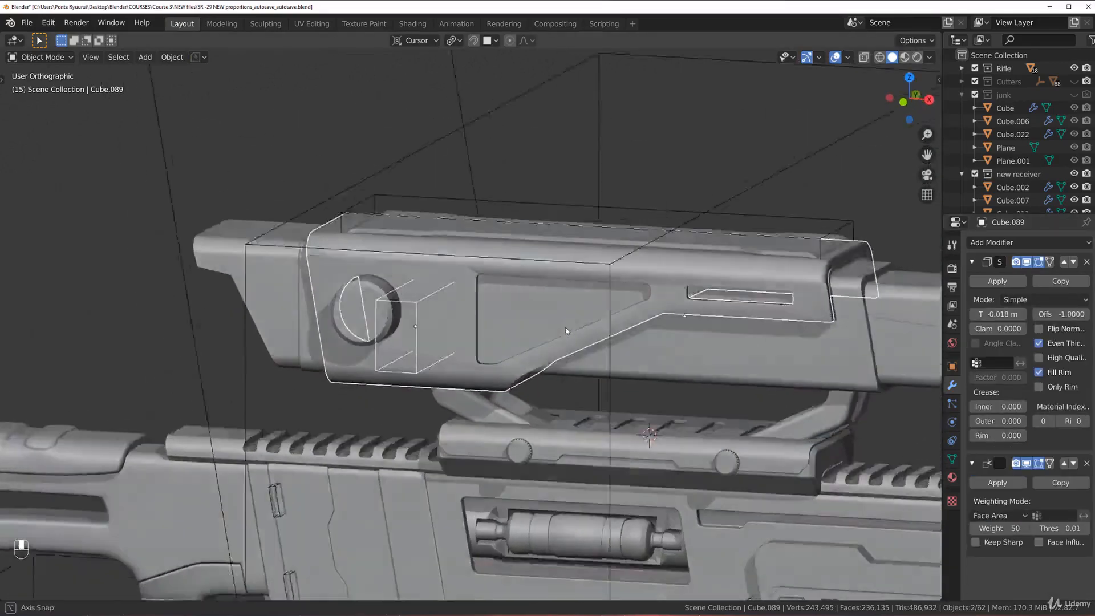
{"action": "key", "text": "ctrl+z"}
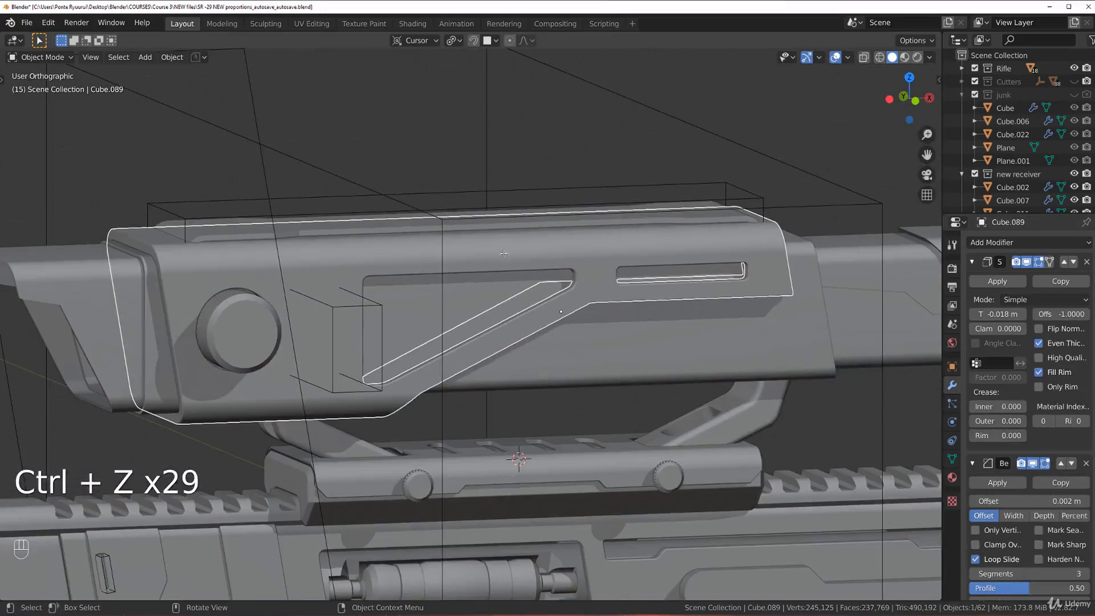
Isolate the box cutter and the sight's body together in local view and review the body's modifiers.
{"action": "key", "text": "Tab"}
{"action": "key", "text": "KP_Divide"}
{"action": "key", "text": "KP_Divide"}
{"action": "left_click", "coordinate": [319, 292]}
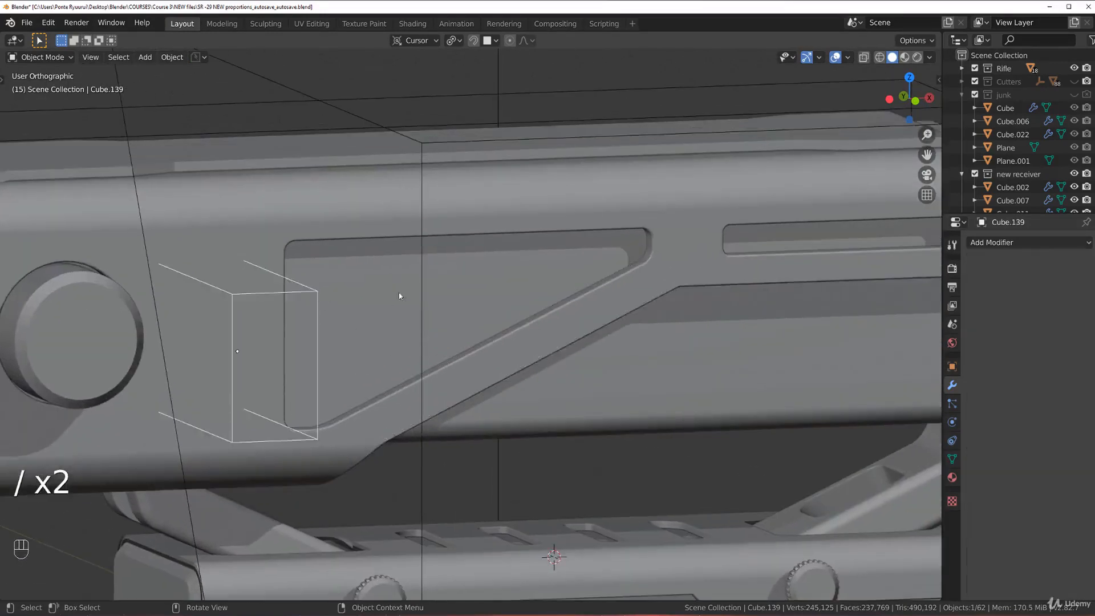
{"action": "left_click", "coordinate": [437, 255], "text": "shift"}
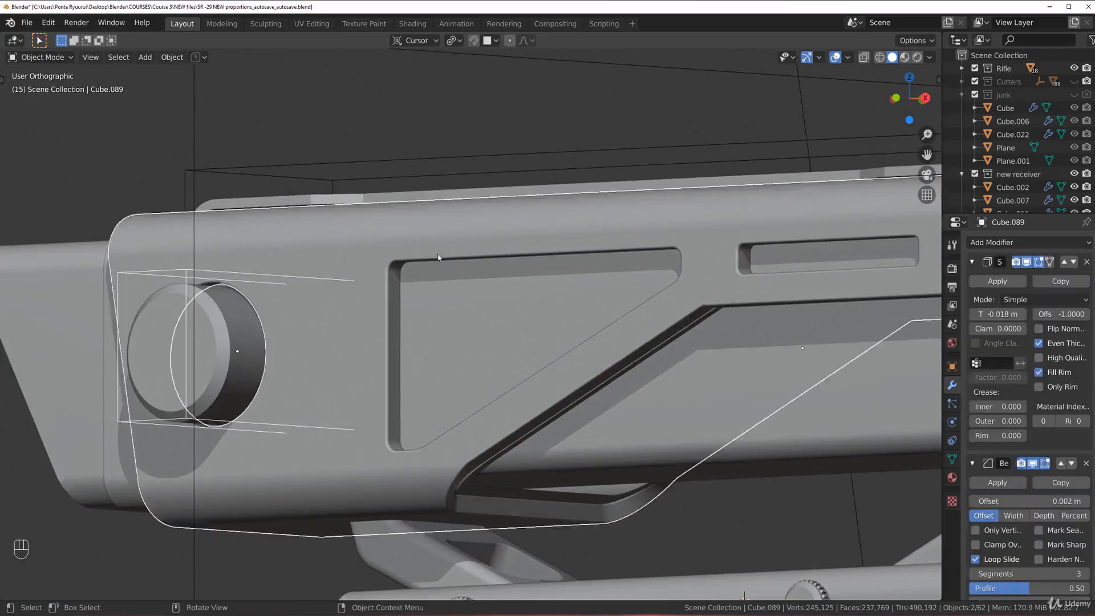
{"action": "key", "text": "KP_Divide"}
{"action": "scroll", "coordinate": [1068, 354], "scroll_direction": "down", "scroll_amount": 8}
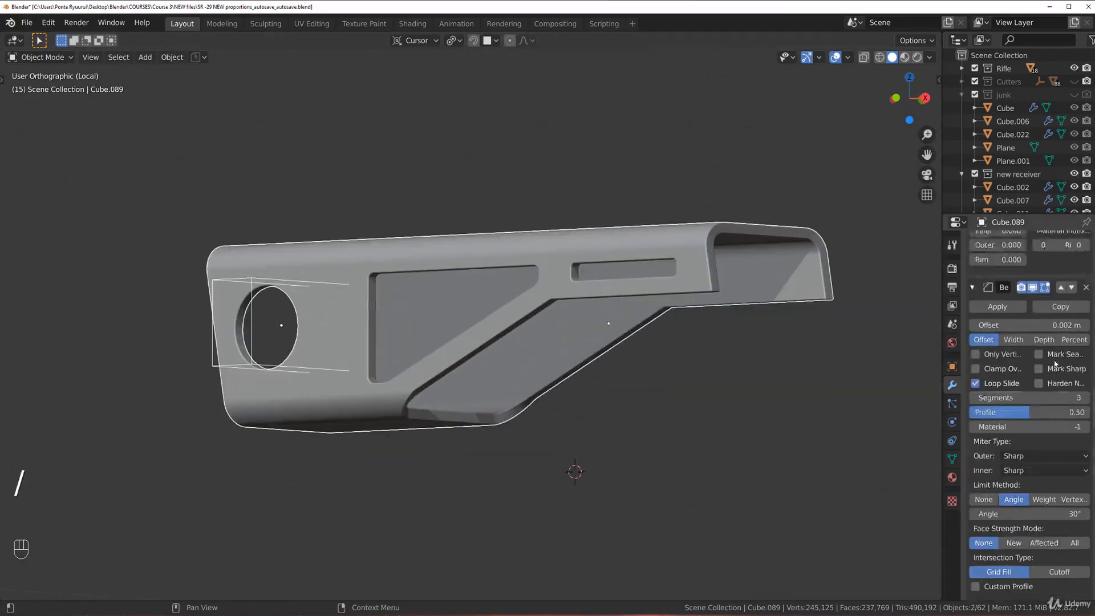
{"action": "scroll", "coordinate": [1040, 486], "scroll_direction": "up", "scroll_amount": 8}
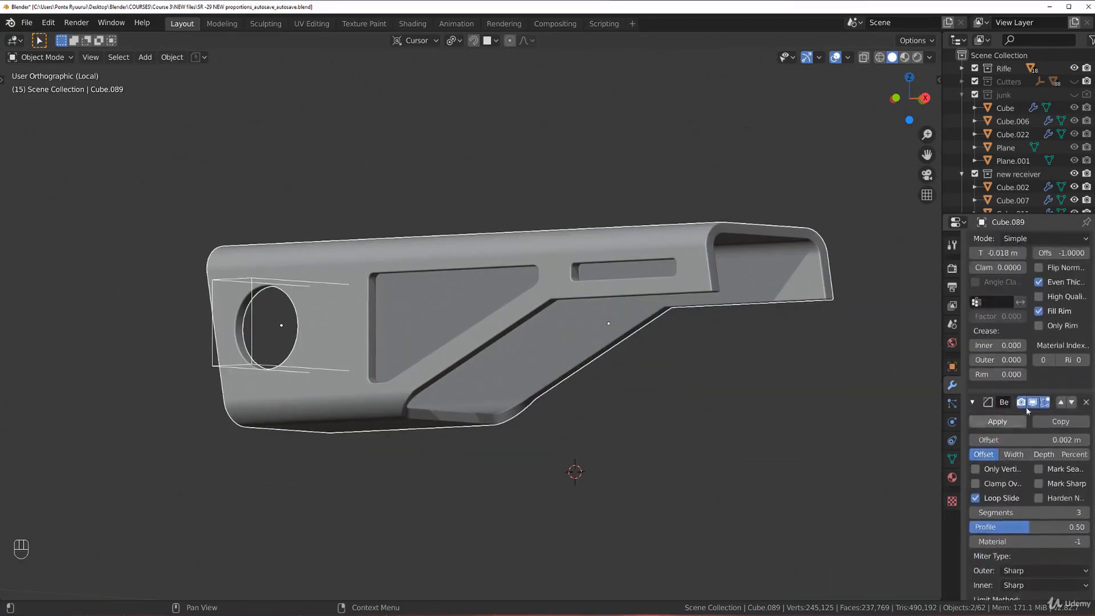
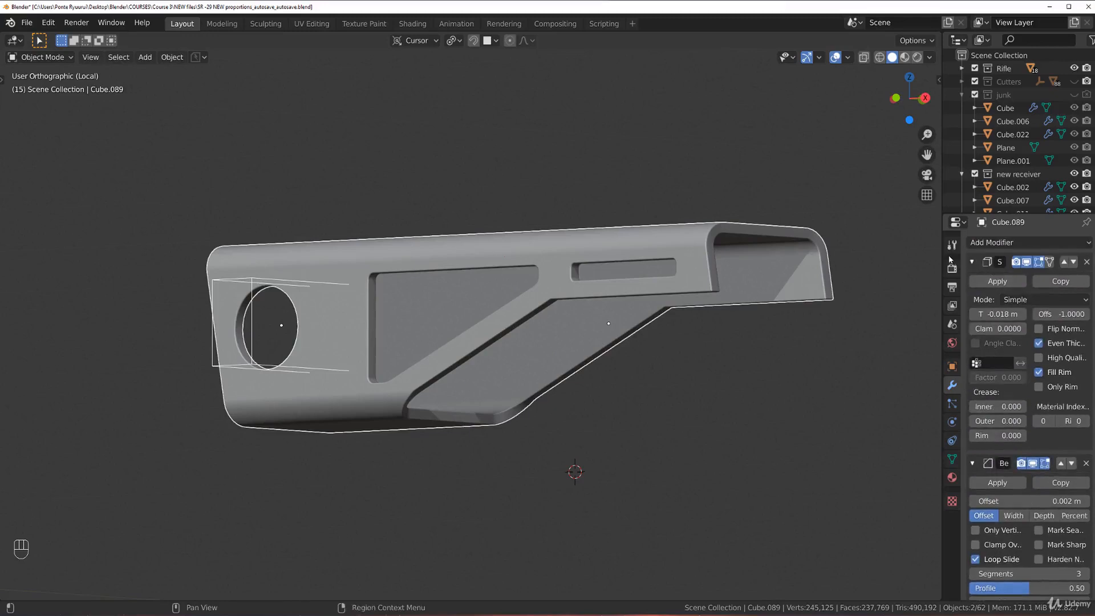
Widen the properties area and apply the Solidify modifier on the sight's body.
{"action": "left_click_drag", "start_coordinate": [943, 255], "coordinate": [872, 261]}
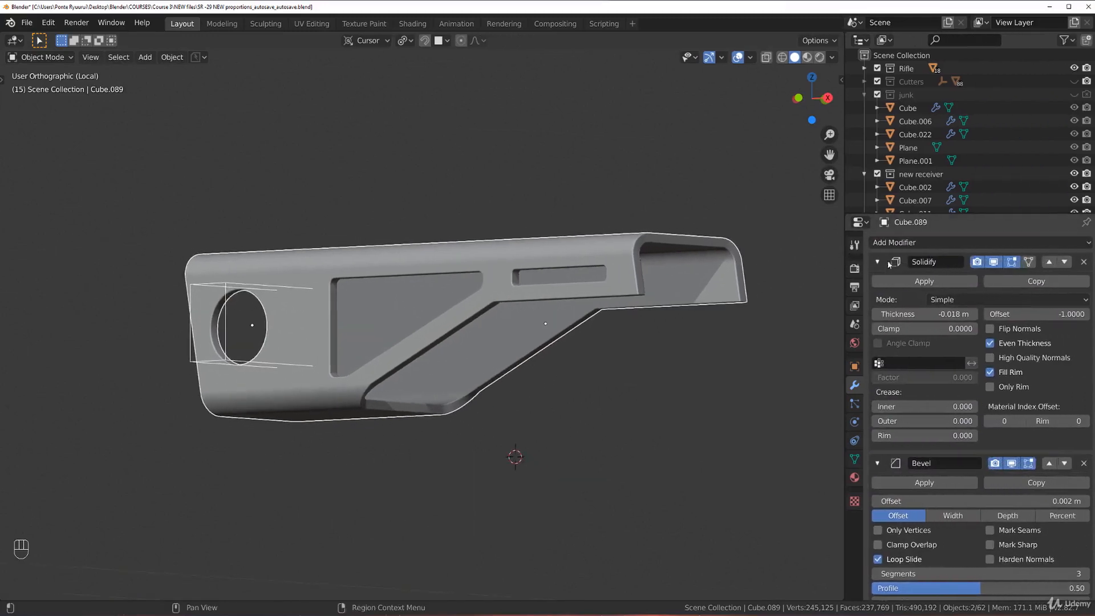
{"action": "left_click", "coordinate": [924, 282]}
{"action": "scroll", "coordinate": [448, 273], "scroll_direction": "up", "scroll_amount": 3}
Select the box cutter and the sight's body and subtract the cutter with a Boolean difference.
{"action": "left_click", "coordinate": [258, 273]}
{"action": "left_click", "coordinate": [227, 261]}
{"action": "key", "text": "KP_7"}
{"action": "scroll", "coordinate": [319, 251], "scroll_direction": "down", "scroll_amount": 1}
{"action": "middle_click_drag", "start_coordinate": [338, 261], "coordinate": [320, 221]}
{"action": "left_click", "coordinate": [307, 224], "text": "shift"}
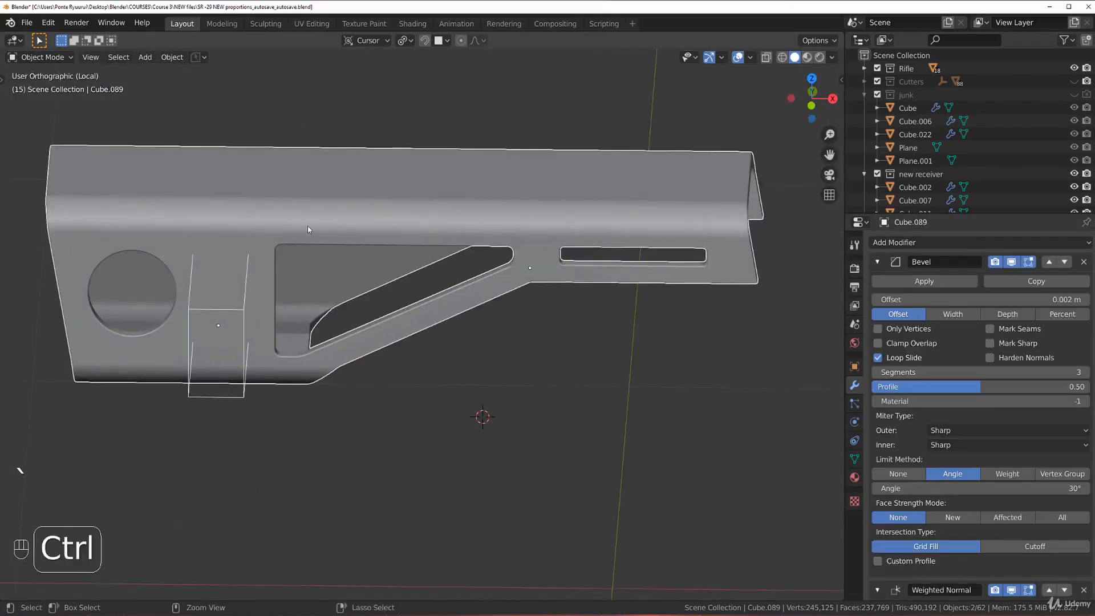
{"action": "key", "text": "ctrl+KP_Subtract"}
{"action": "scroll", "coordinate": [307, 225], "scroll_direction": "up", "scroll_amount": 2}
{"action": "scroll", "coordinate": [969, 381], "scroll_direction": "down", "scroll_amount": 6}
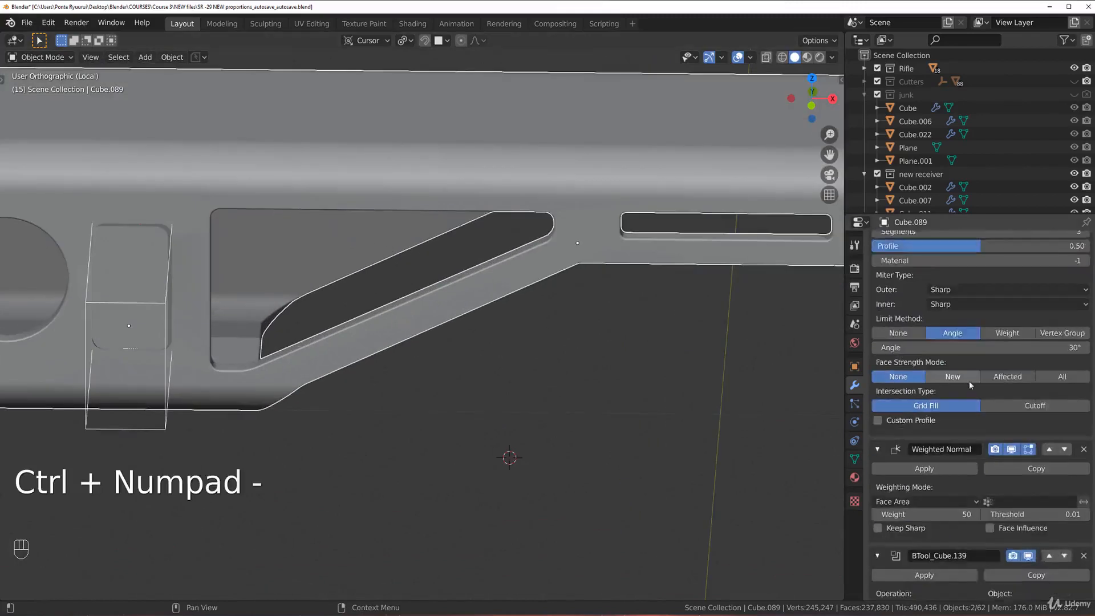
Move the Boolean modifier above Weighted Normal and Bevel and apply it to the sight's body.
{"action": "left_click", "coordinate": [1049, 513]}
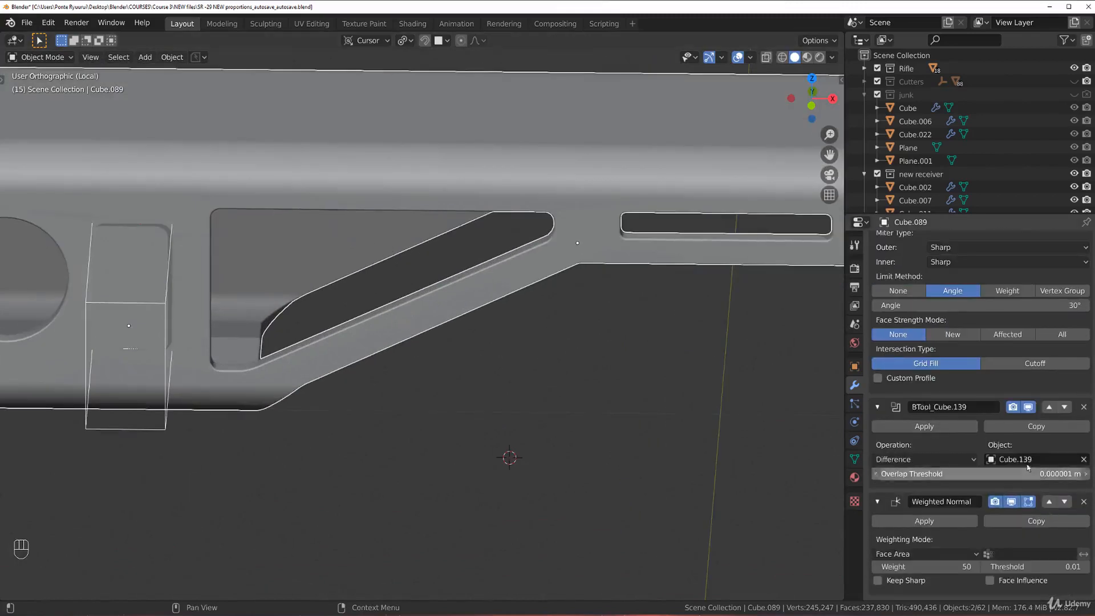
{"action": "scroll", "coordinate": [1051, 448], "scroll_direction": "up", "scroll_amount": 3}
{"action": "left_click", "coordinate": [1048, 477]}
{"action": "scroll", "coordinate": [404, 369], "scroll_direction": "up", "scroll_amount": 2}
{"action": "middle_click_drag", "start_coordinate": [404, 368], "coordinate": [438, 278], "text": "shift"}
In front view, add a loop cut across the body's lower curved strip beneath the rectangular recess.
{"action": "key", "text": "Tab"}
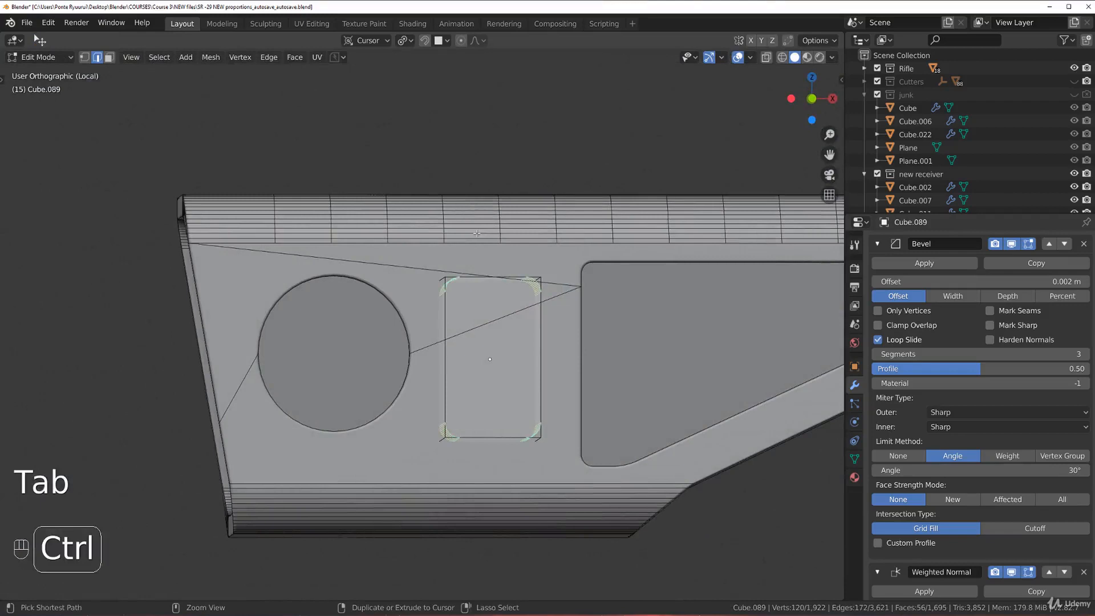
{"action": "key", "text": "KP_1"}
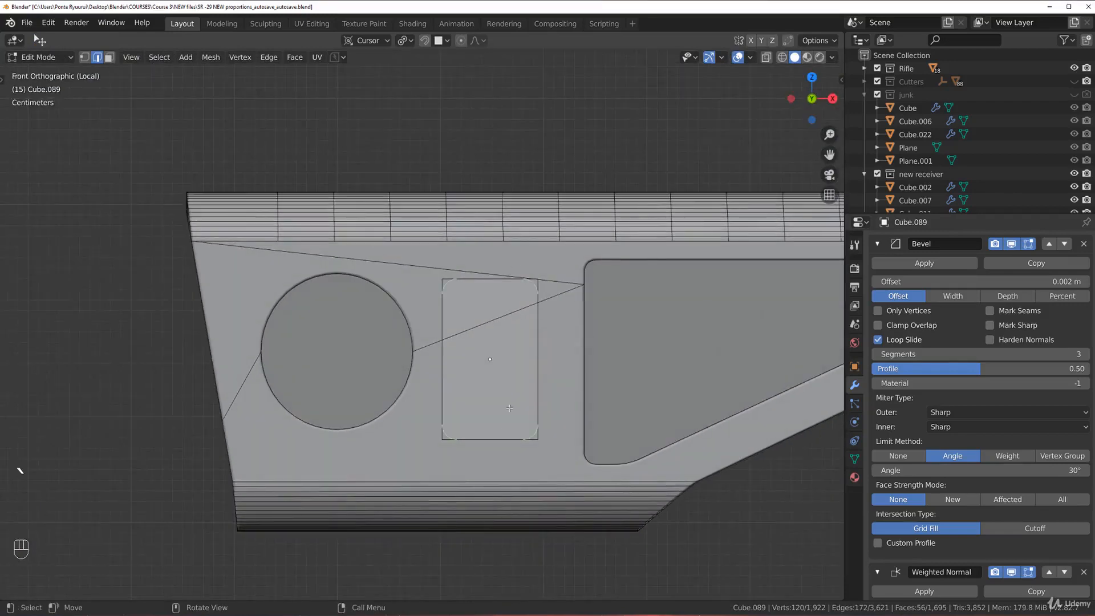
{"action": "key", "text": "ctrl+r"}
{"action": "left_click", "coordinate": [516, 510]}
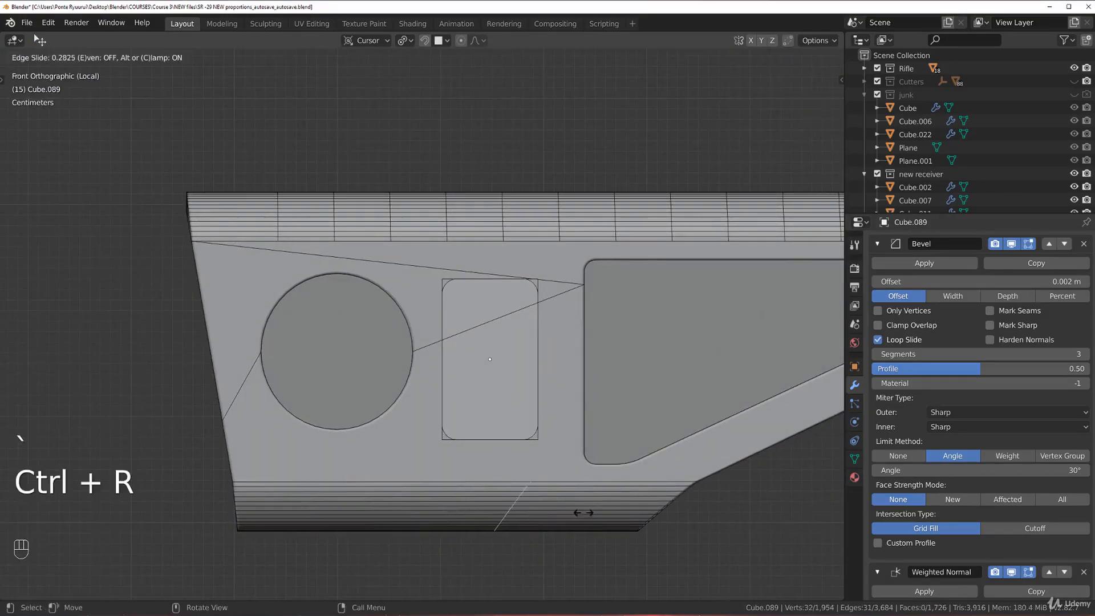
{"action": "left_click", "coordinate": [544, 511]}
Connect the lower loop cut's upper vertex to a top-strip vertex across the body's side face.
{"action": "key", "text": "Tab"}
{"action": "left_click", "coordinate": [493, 482]}
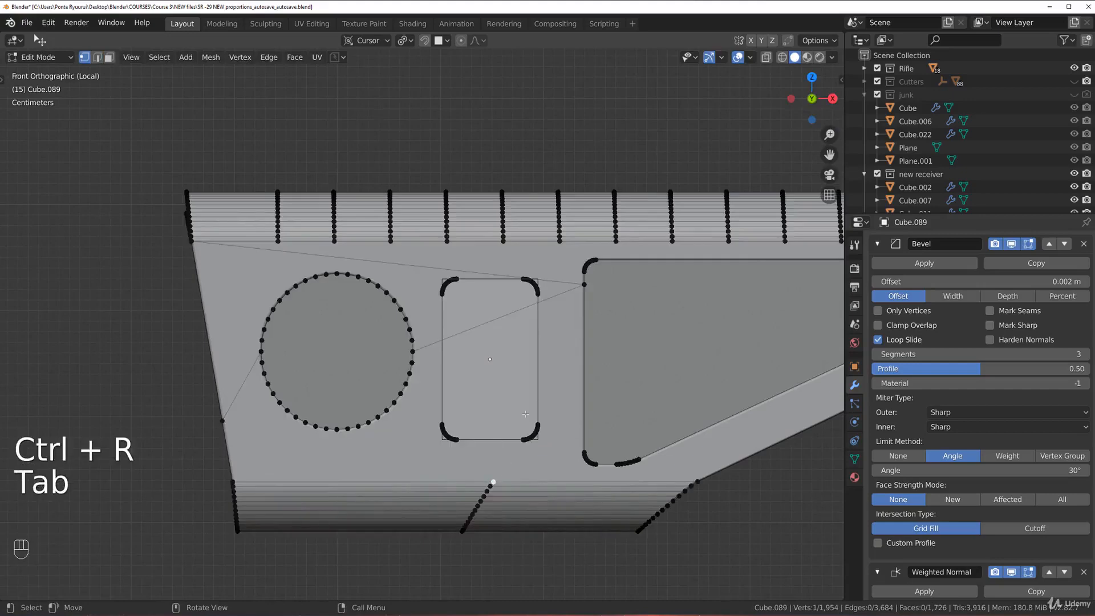
{"action": "left_click", "coordinate": [504, 243], "text": "shift"}
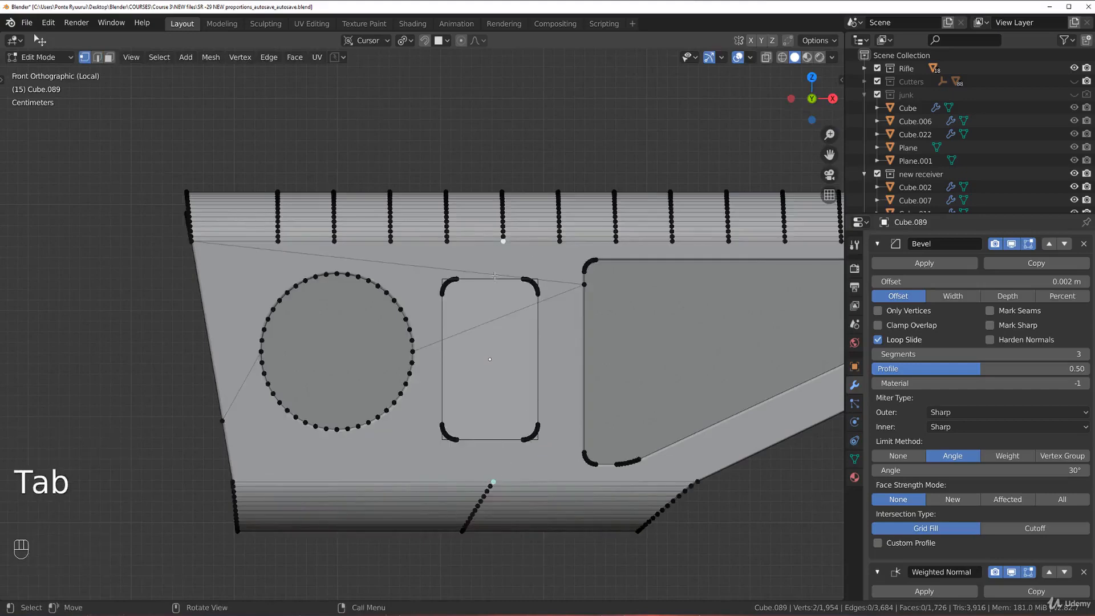
{"action": "key", "text": "j"}
{"action": "middle_click_drag", "start_coordinate": [494, 276], "coordinate": [462, 231]}
{"action": "key", "text": "Tab"}
Examine the bevel shading and mesh around the rectangular recess's upper corner.
{"action": "scroll", "coordinate": [483, 273], "scroll_direction": "up", "scroll_amount": 2}
{"action": "scroll", "coordinate": [462, 230], "scroll_direction": "up", "scroll_amount": 4}
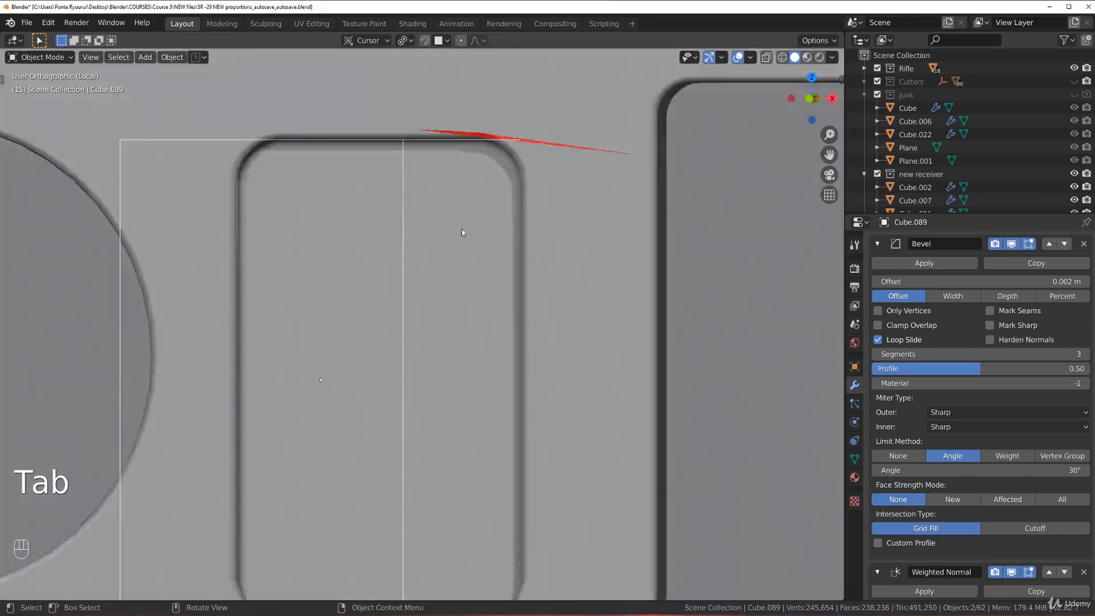
{"action": "scroll", "coordinate": [462, 231], "scroll_direction": "up", "scroll_amount": 1}
{"action": "key", "text": "Tab"}
{"action": "middle_click_drag", "start_coordinate": [479, 171], "coordinate": [437, 303], "text": "shift"}
{"action": "scroll", "coordinate": [485, 229], "scroll_direction": "up", "scroll_amount": 3}
{"action": "key", "text": "Tab"}
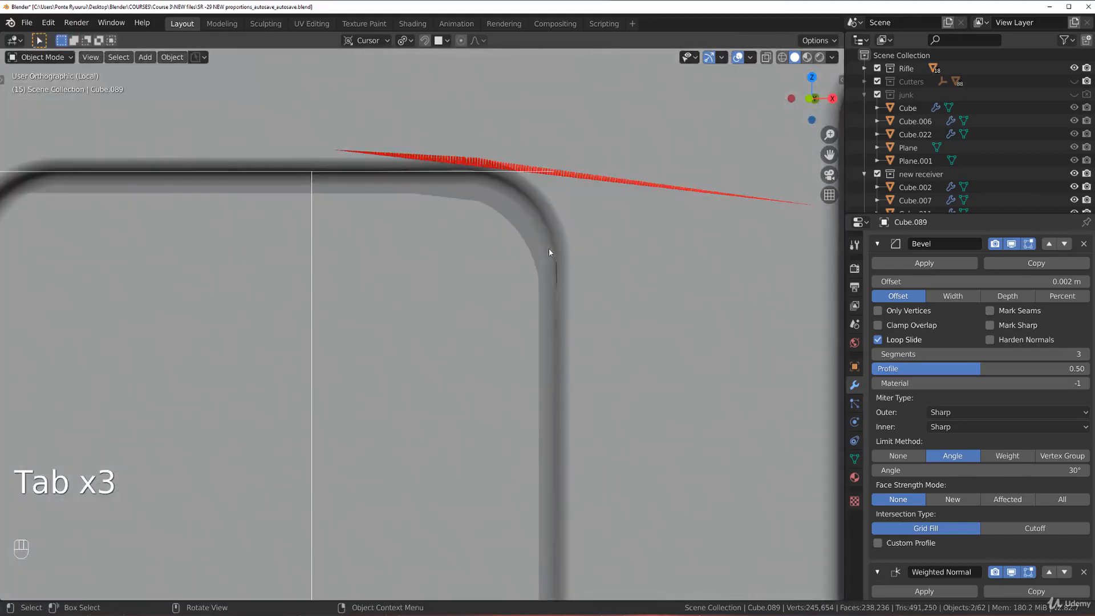
{"action": "scroll", "coordinate": [548, 249], "scroll_direction": "down", "scroll_amount": 4}
{"action": "middle_click_drag", "start_coordinate": [547, 250], "coordinate": [440, 362]}
Select the box cutter and move it about 0.0018 m along the cursor's Y axis.
{"action": "left_click", "coordinate": [521, 268]}
{"action": "scroll", "coordinate": [611, 195], "scroll_direction": "up", "scroll_amount": 3}
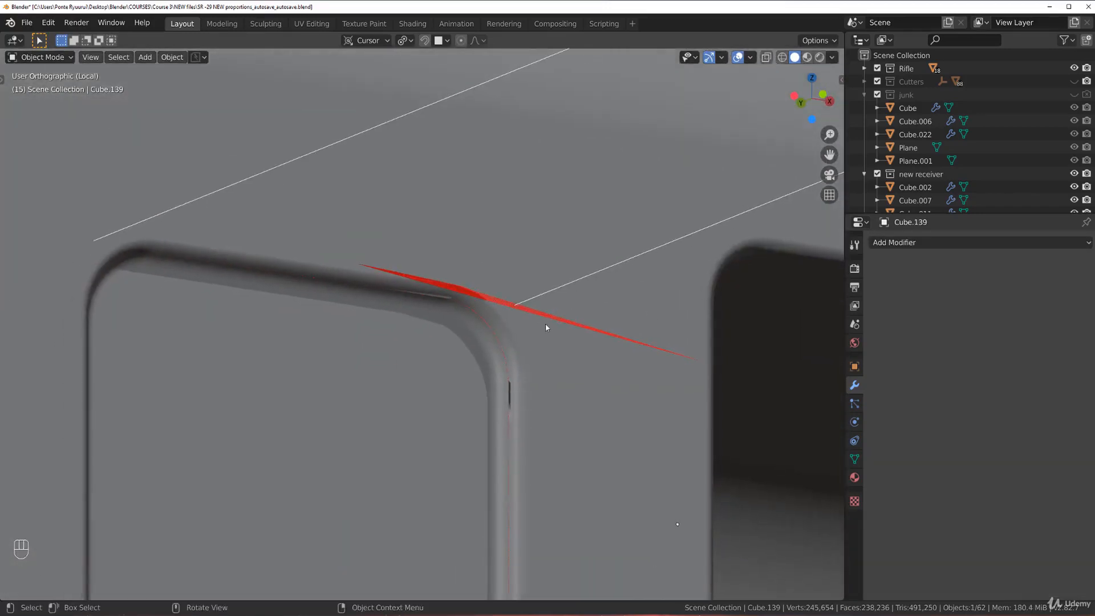
{"action": "key", "text": "g"}
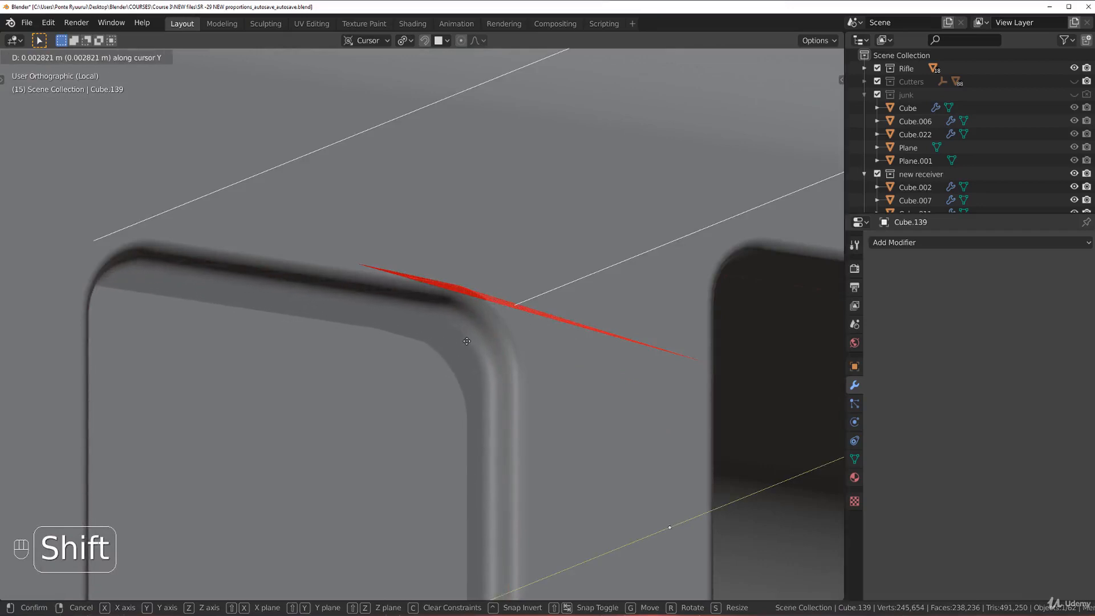
{"action": "left_click", "coordinate": [496, 341]}
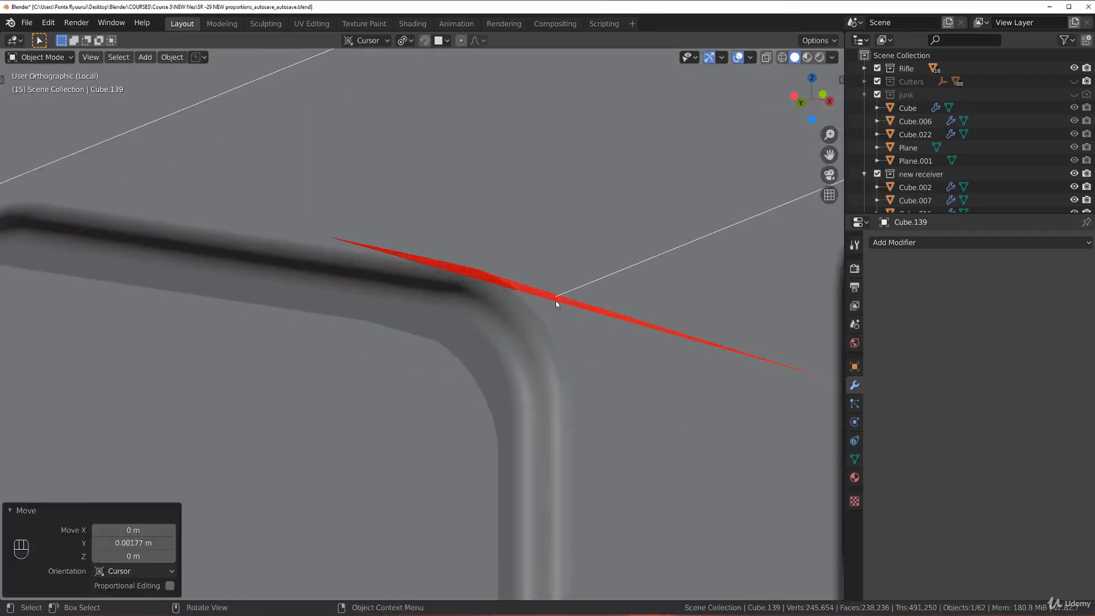
Select the sight's body and examine its edges around the recess and the triangular opening.
{"action": "left_click", "coordinate": [558, 302]}
{"action": "key", "text": "Tab"}
{"action": "key", "text": "Tab"}
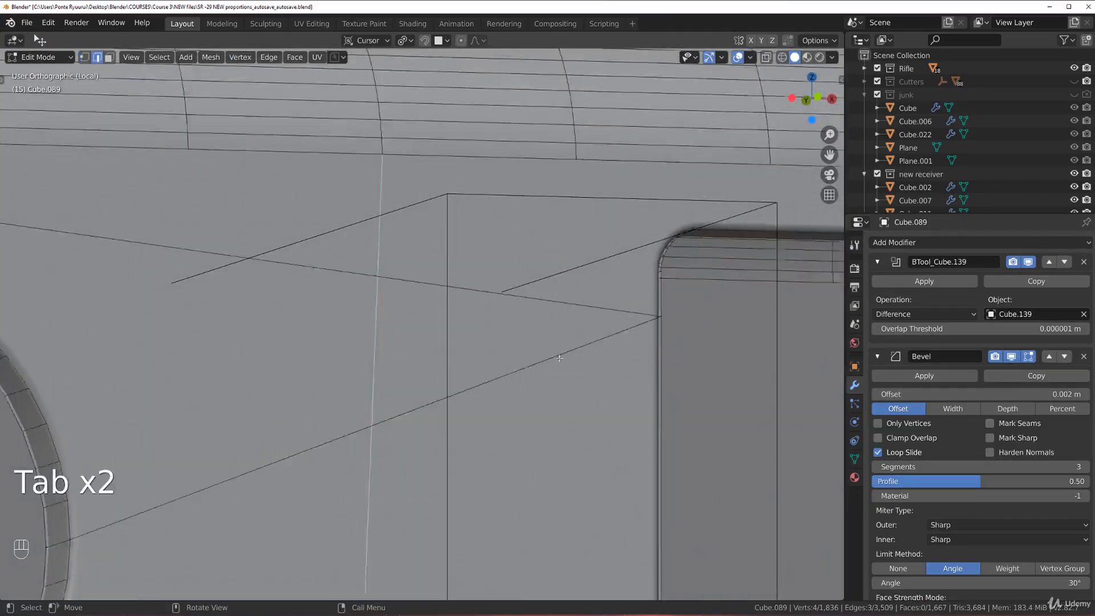
{"action": "scroll", "coordinate": [536, 290], "scroll_direction": "down", "scroll_amount": 4}
{"action": "scroll", "coordinate": [517, 297], "scroll_direction": "down", "scroll_amount": 8}
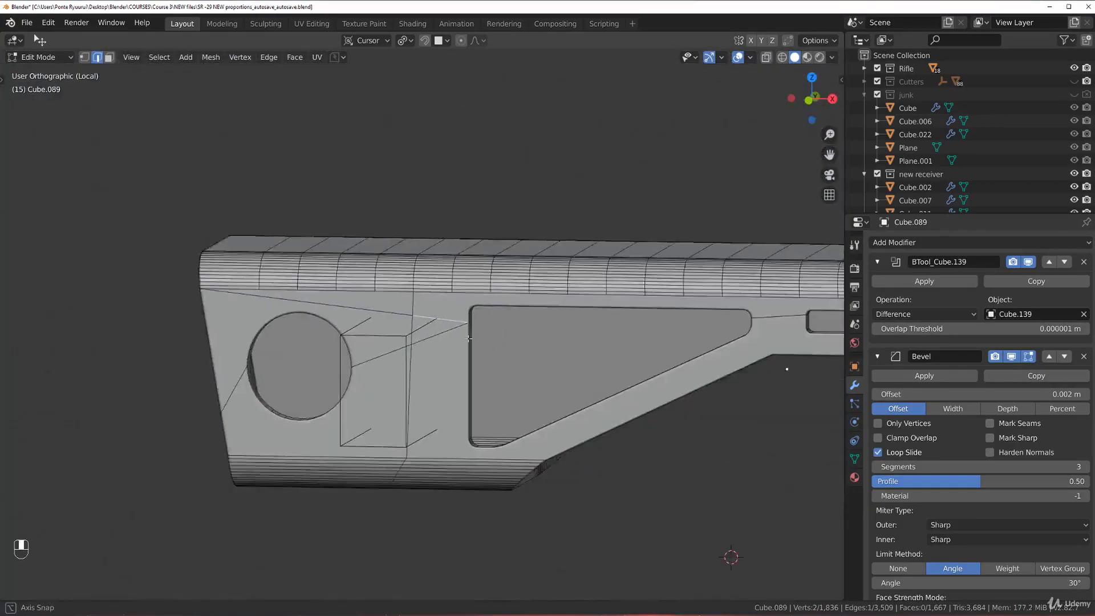
{"action": "middle_click_drag", "start_coordinate": [469, 338], "coordinate": [463, 278]}
{"action": "scroll", "coordinate": [465, 345], "scroll_direction": "up", "scroll_amount": 5}
{"action": "key", "text": "Tab"}
Undo the cutter's depth move and reopen the sight's body for mesh editing.
{"action": "key", "text": "ctrl+z"}
{"action": "key", "text": "ctrl+z"}
{"action": "key", "text": "ctrl+z"}
{"action": "key", "text": "ctrl+z"}
{"action": "key", "text": "ctrl+z"}
{"action": "key", "text": "ctrl+z"}
{"action": "key", "text": "ctrl+z"}
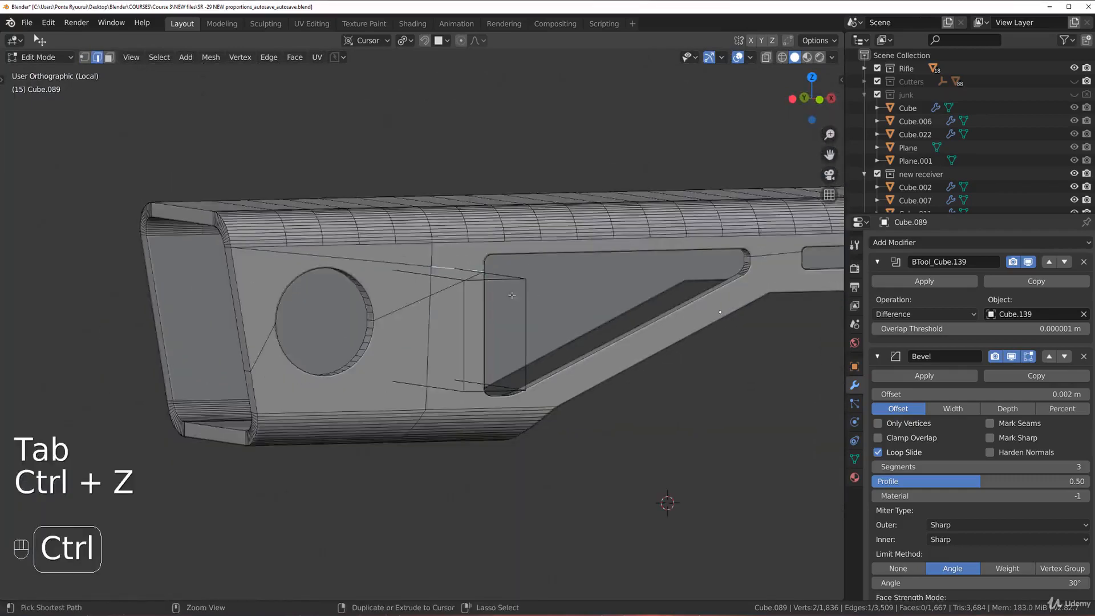
{"action": "scroll", "coordinate": [390, 280], "scroll_direction": "up", "scroll_amount": 2}
{"action": "key", "text": "Tab"}
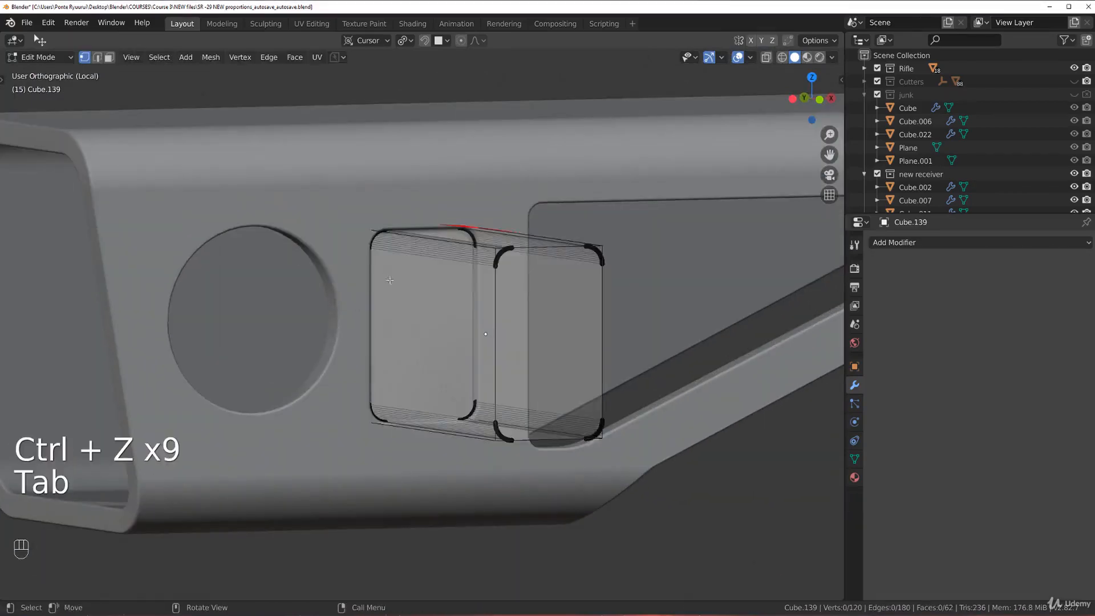
{"action": "scroll", "coordinate": [519, 293], "scroll_direction": "down", "scroll_amount": 4}
{"action": "key", "text": "Tab"}
{"action": "key", "text": "Tab"}
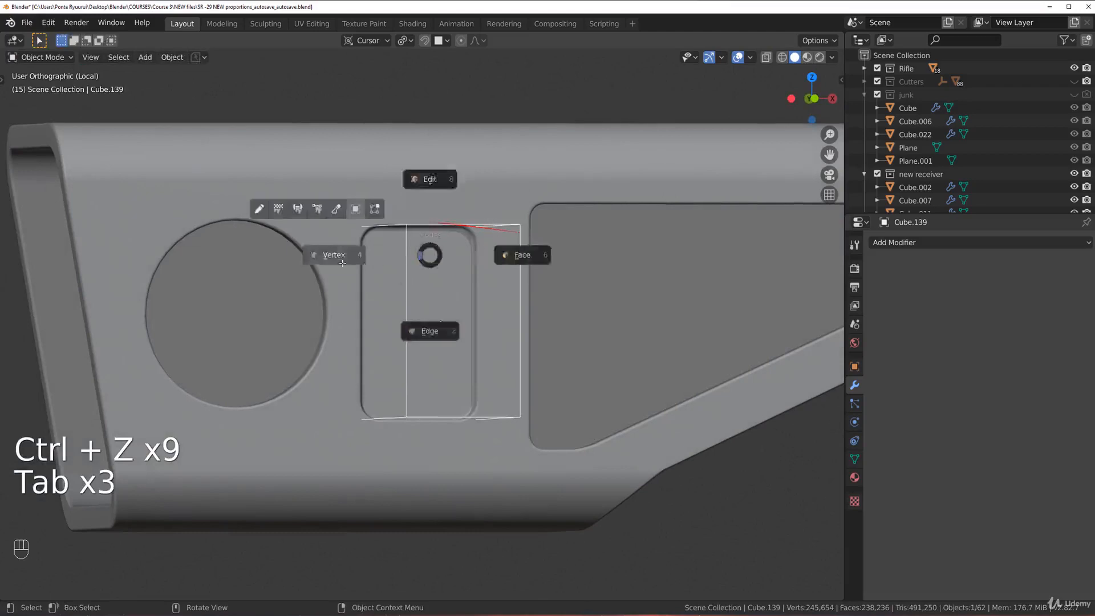
{"action": "key", "text": "Tab"}
{"action": "left_click", "coordinate": [430, 248]}
{"action": "key", "text": "Tab"}
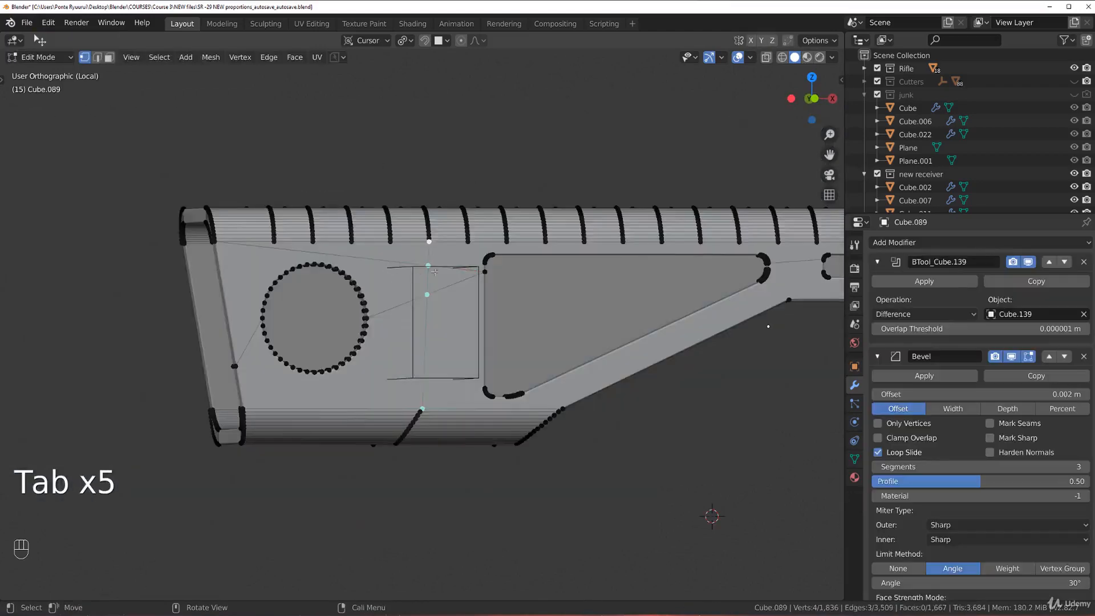
Undo the vertex connection across the body's side face, keeping the loop cut in the lower strip.
{"action": "key", "text": "ctrl+z"}
{"action": "key", "text": "ctrl+z"}
{"action": "key", "text": "ctrl+z"}
{"action": "key", "text": "ctrl+z"}
{"action": "key", "text": "ctrl+z"}
{"action": "key", "text": "ctrl+z"}
{"action": "key", "text": "ctrl+z"}
{"action": "key", "text": "ctrl+z"}
{"action": "key", "text": "ctrl+z"}
{"action": "key", "text": "ctrl+z"}
{"action": "key", "text": "ctrl+z"}
{"action": "key", "text": "ctrl+z"}
{"action": "key", "text": "ctrl+z"}
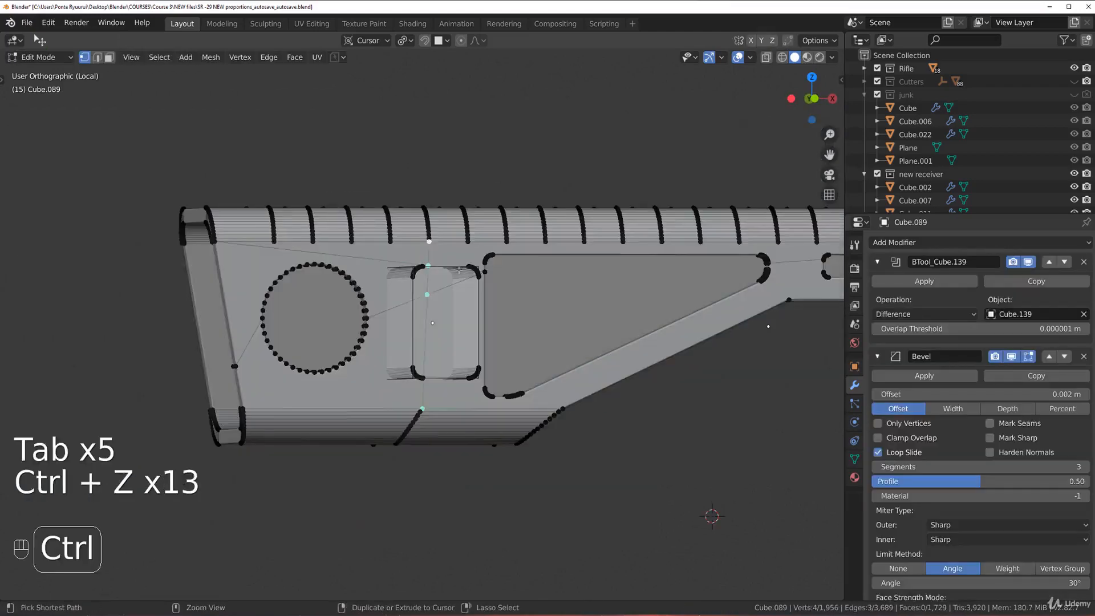
{"action": "key", "text": "ctrl+z"}
{"action": "key", "text": "ctrl+z"}
{"action": "key", "text": "ctrl+z"}
Connect the lower loop cut's upper vertex to the top-strip vertex above the recess, splitting the side face.
{"action": "scroll", "coordinate": [405, 375], "scroll_direction": "up", "scroll_amount": 1}
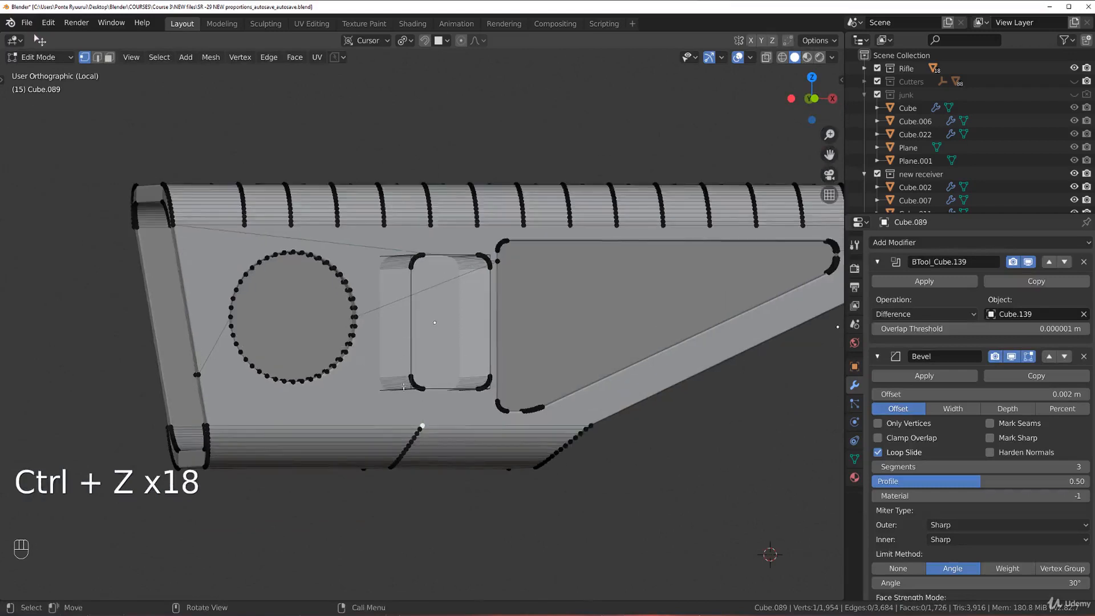
{"action": "mouse_move", "coordinate": [441, 349]}
{"action": "middle_mouse_down"}
{"action": "mouse_move", "coordinate": [434, 365]}
{"action": "mouse_move", "coordinate": [441, 350]}
{"action": "middle_mouse_up"}
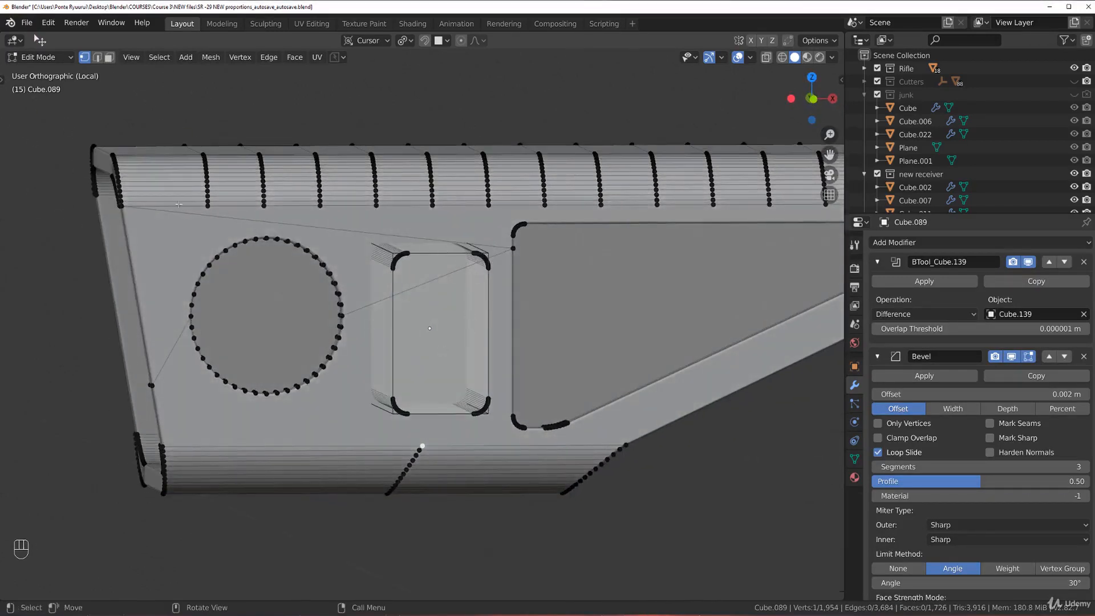
{"action": "key", "text": "2"}
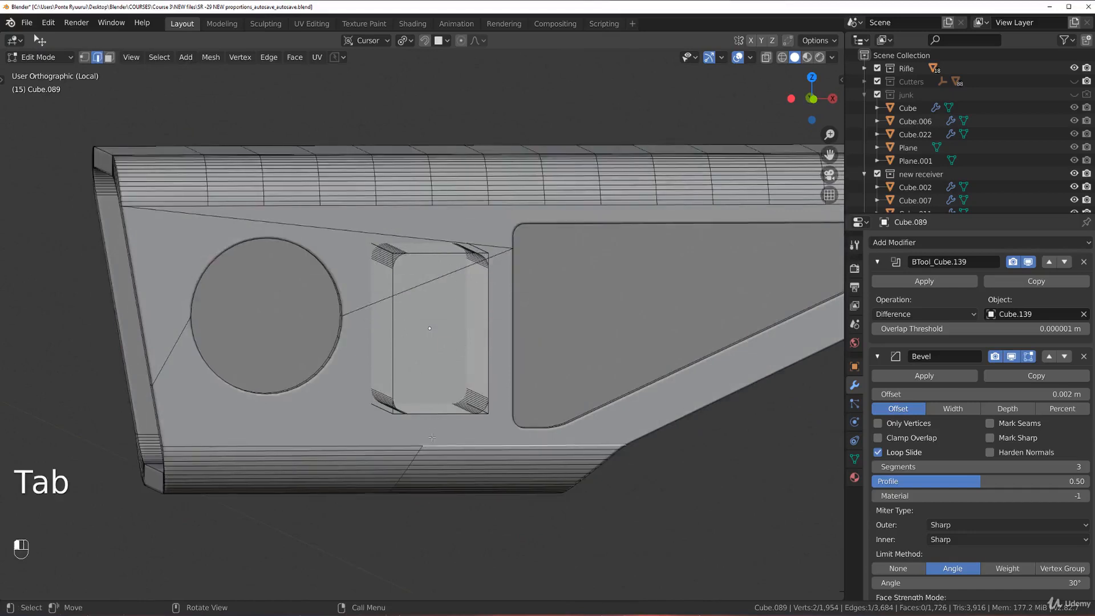
{"action": "key", "text": "1"}
{"action": "left_click", "coordinate": [433, 205], "text": "shift"}
{"action": "middle_click_drag", "start_coordinate": [433, 205], "coordinate": [519, 258]}
{"action": "key", "text": "Tab"}
Dissolve the long upper diagonal edge and the diagonal segment between the new vertical edge and the triangular opening.
{"action": "left_click", "coordinate": [487, 311]}
{"action": "left_click", "coordinate": [479, 254]}
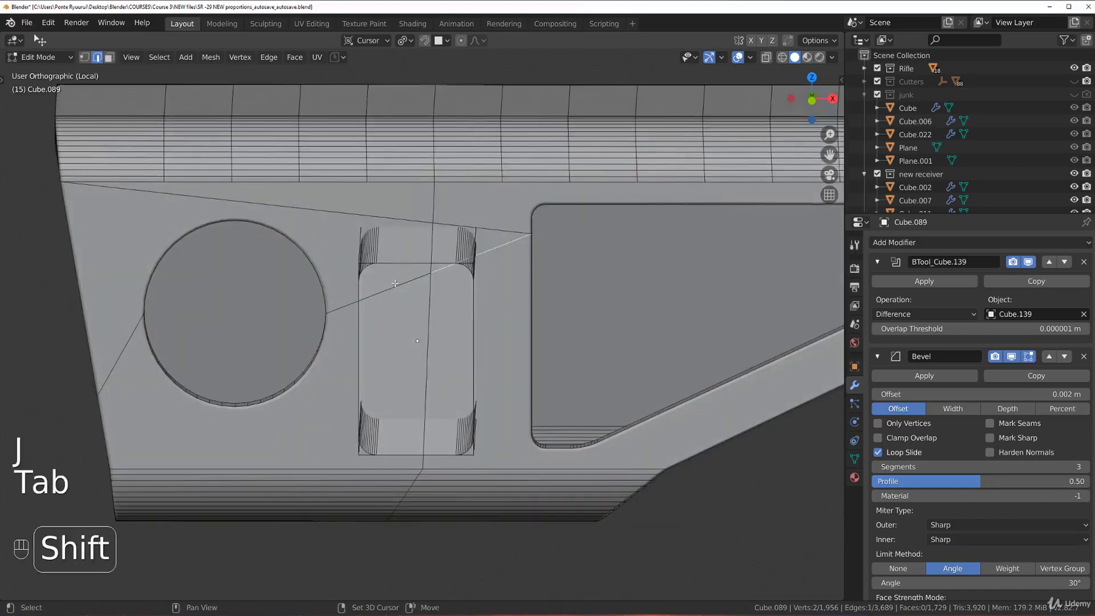
{"action": "left_click", "coordinate": [395, 285], "text": "shift"}
{"action": "left_click", "coordinate": [478, 227], "text": "shift"}
{"action": "key", "text": "x"}
{"action": "left_click", "coordinate": [477, 226]}
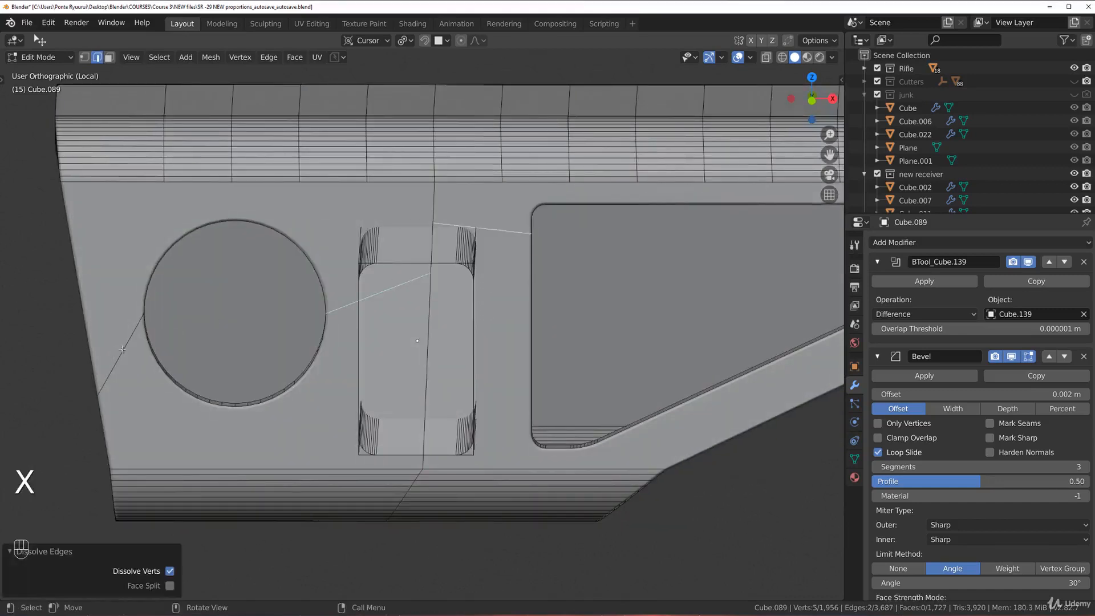
Try to dissolve the remaining diagonal edges on the body's side face.
{"action": "key", "text": "x"}
{"action": "left_click", "coordinate": [122, 349]}
{"action": "middle_click_drag", "start_coordinate": [491, 245], "coordinate": [476, 174]}
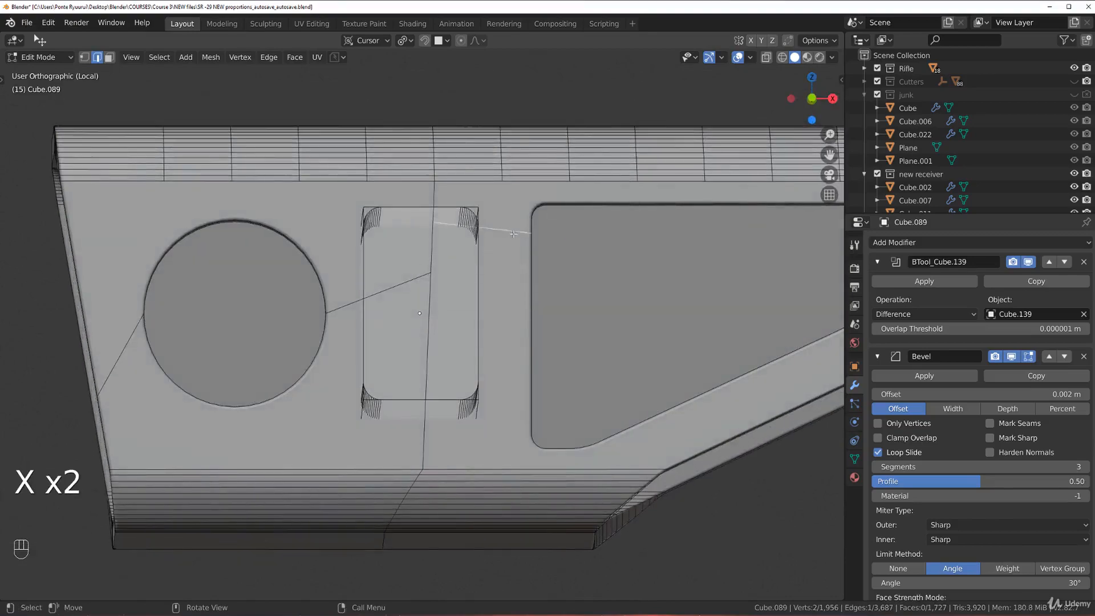
{"action": "key", "text": "x"}
{"action": "left_click", "coordinate": [514, 233]}
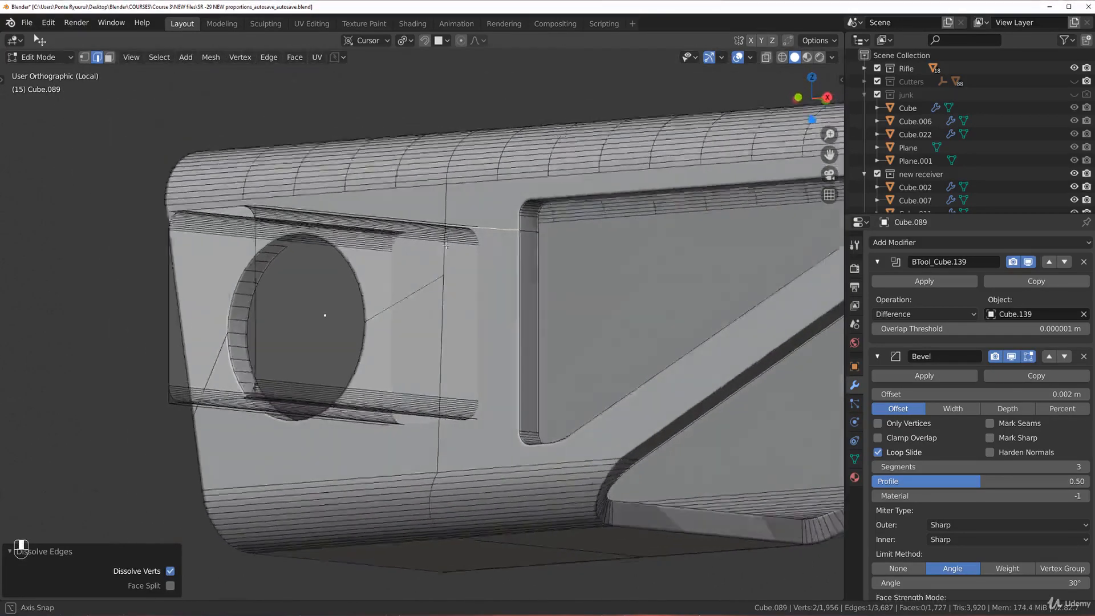
Select only the box cutter and move it down 0.0128 m along Z.
{"action": "key", "text": "Tab"}
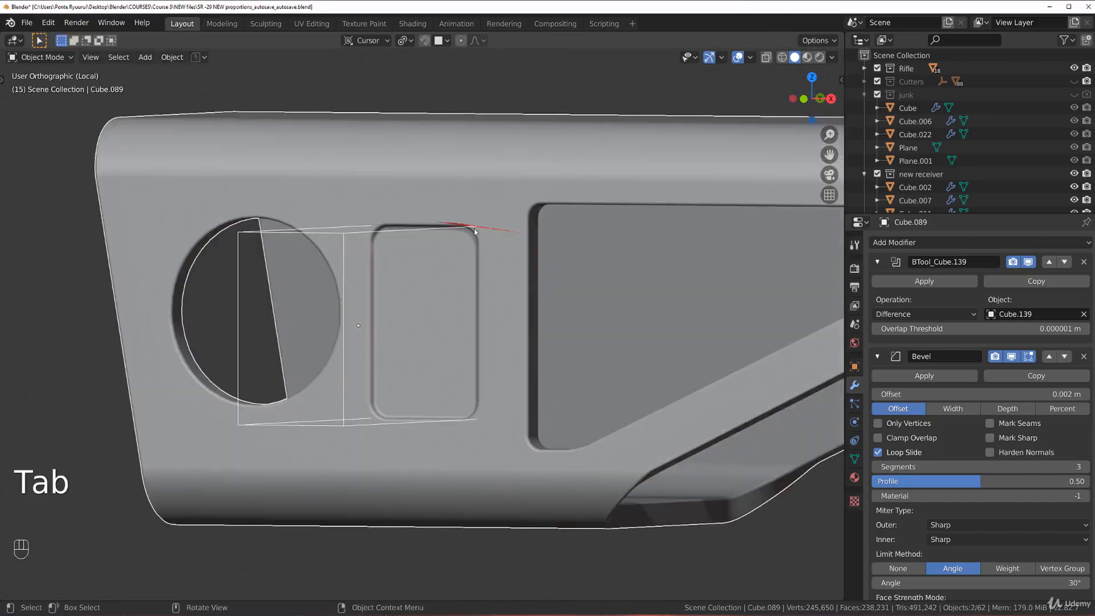
{"action": "key", "text": "g"}
{"action": "right_click", "coordinate": [409, 234]}
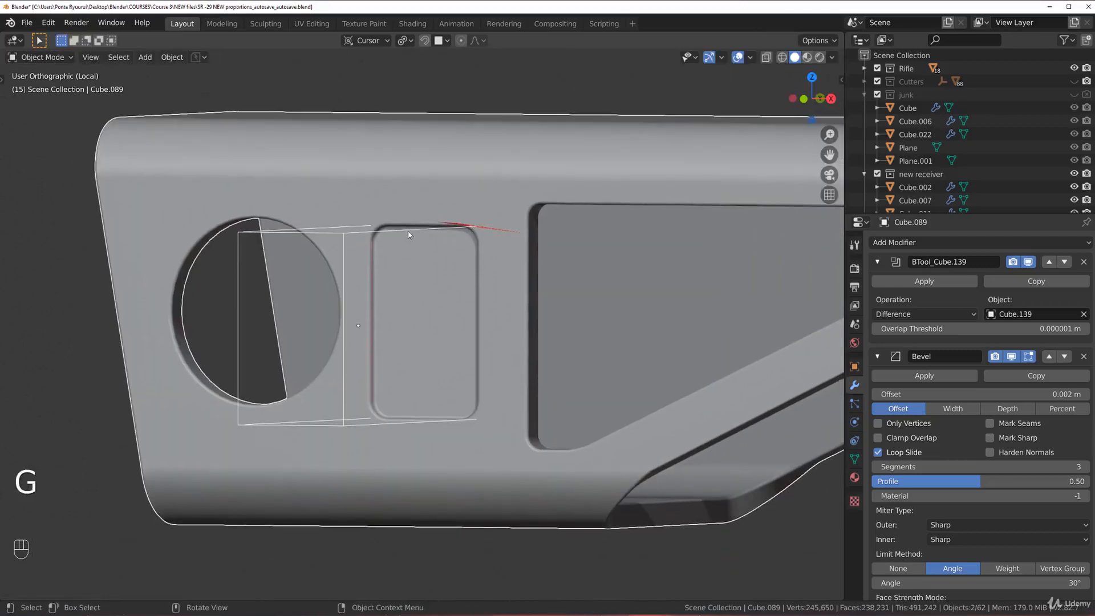
{"action": "left_click", "coordinate": [408, 235]}
{"action": "key", "text": "g"}
{"action": "left_click", "coordinate": [481, 249]}
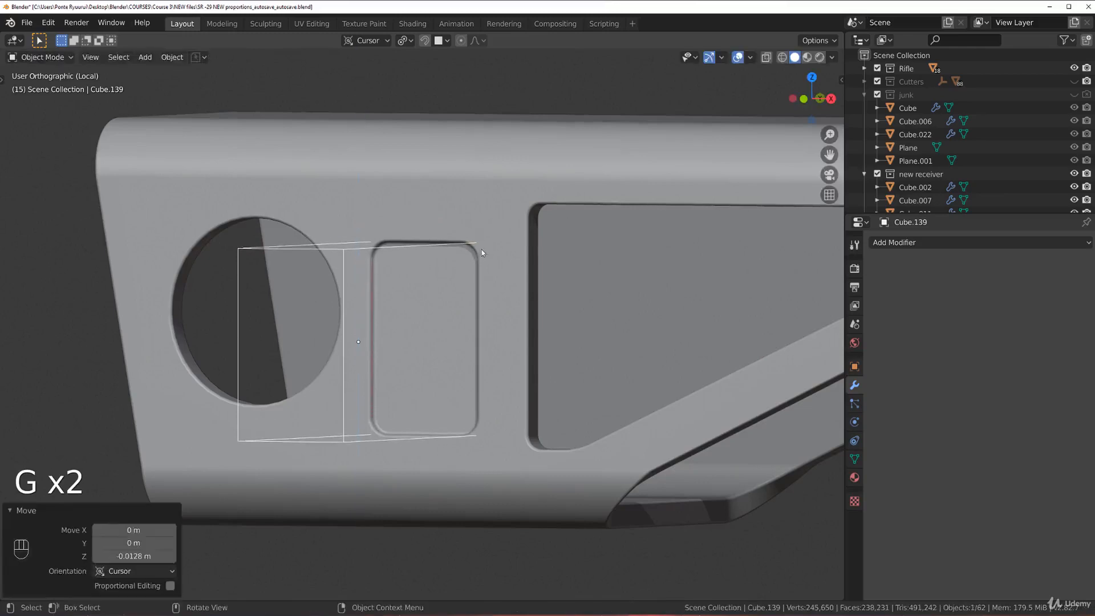
Try to dissolve the short edge joining the vertical edge to the triangular opening on the sight's body.
{"action": "key", "text": "Tab"}
{"action": "key", "text": "Tab"}
{"action": "left_click", "coordinate": [500, 234]}
{"action": "key", "text": "Tab"}
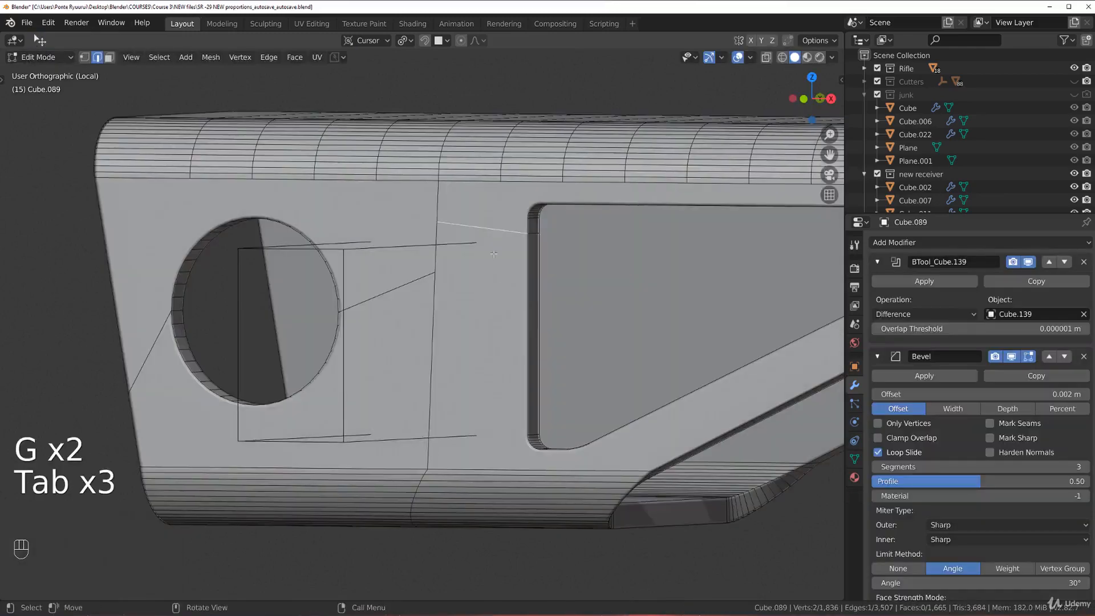
{"action": "key", "text": "x"}
{"action": "left_click", "coordinate": [491, 239]}
{"action": "middle_click_drag", "start_coordinate": [490, 240], "coordinate": [576, 286]}
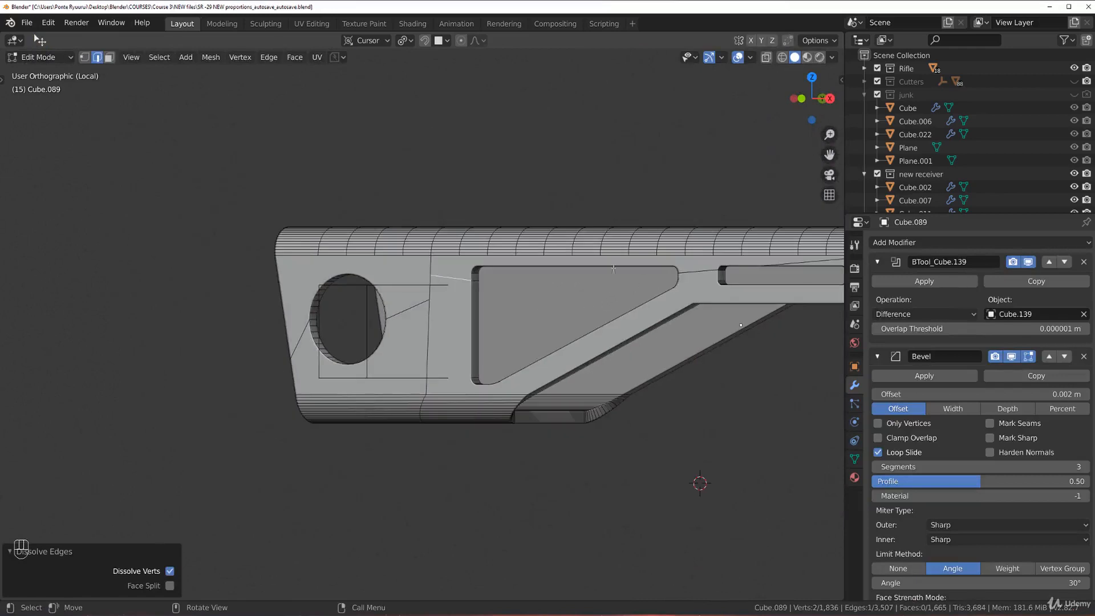
In front view, knife-cut a horizontal edge from the circular hole's vertex across the side face to the triangular opening.
{"action": "key", "text": "grave"}
{"action": "middle_click_drag", "start_coordinate": [764, 299], "coordinate": [464, 286], "text": "shift"}
{"action": "scroll", "coordinate": [464, 286], "scroll_direction": "up", "scroll_amount": 1}
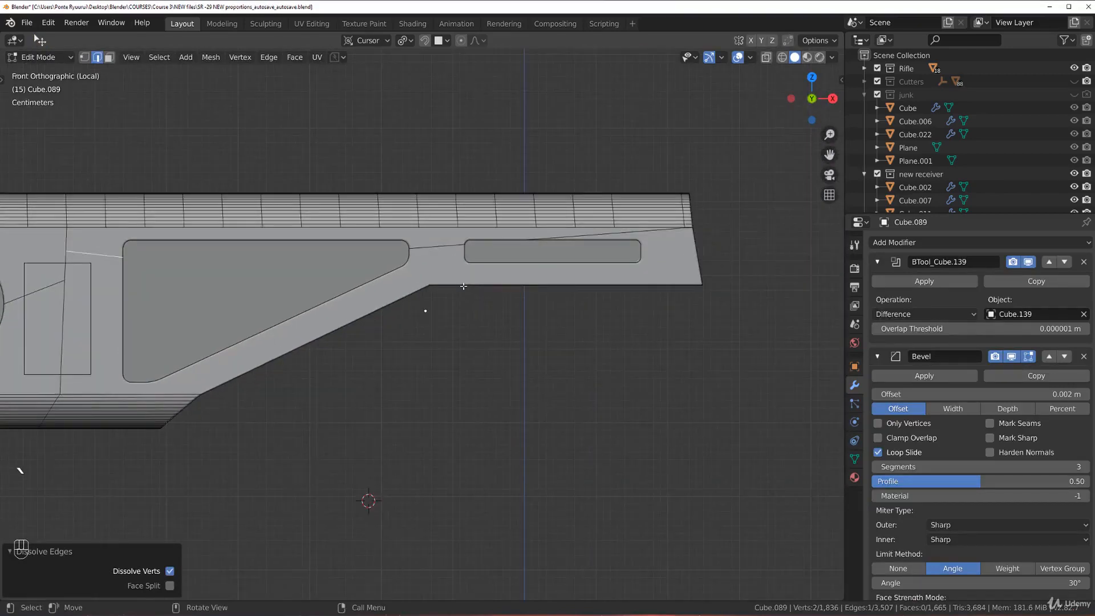
{"action": "middle_click_drag", "start_coordinate": [371, 281], "coordinate": [536, 302], "text": "shift"}
{"action": "scroll", "coordinate": [536, 303], "scroll_direction": "down", "scroll_amount": 2}
{"action": "scroll", "coordinate": [463, 308], "scroll_direction": "up", "scroll_amount": 2}
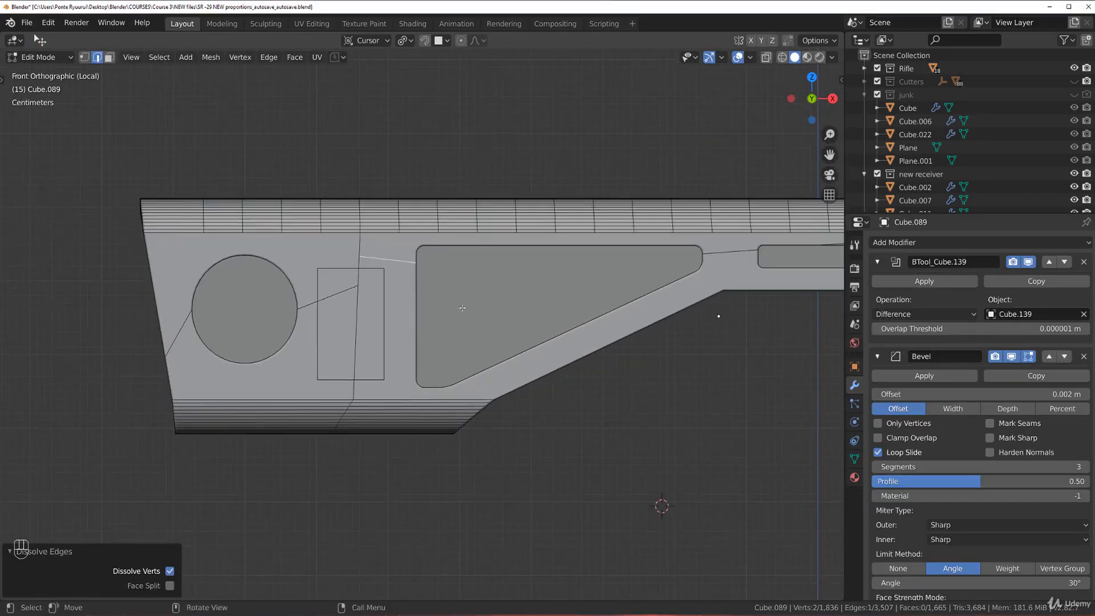
{"action": "key", "text": "Tab"}
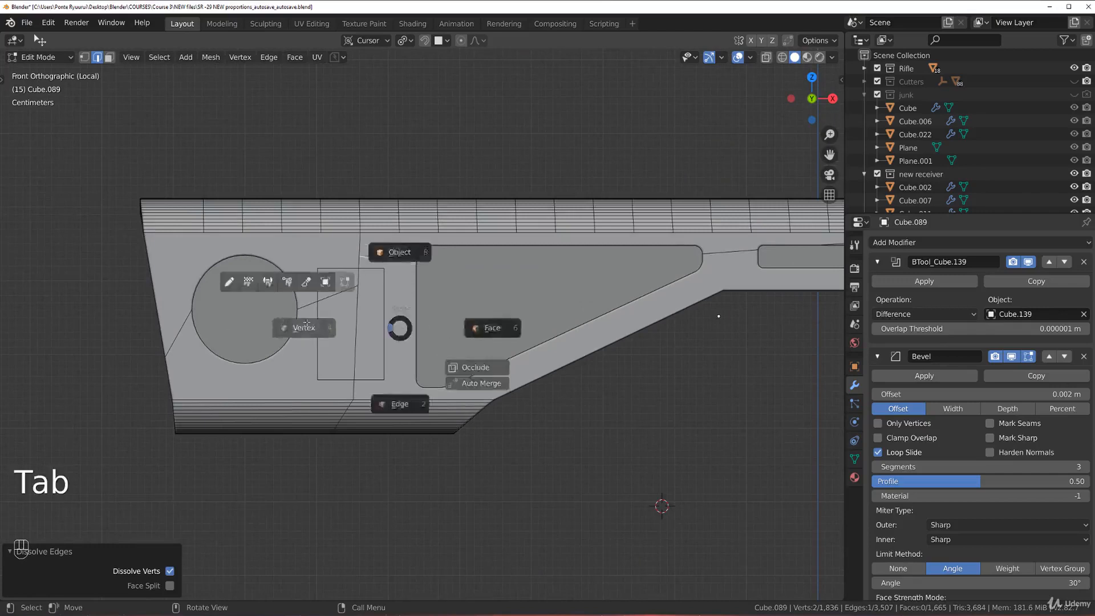
{"action": "left_click", "coordinate": [249, 283]}
{"action": "key", "text": "k"}
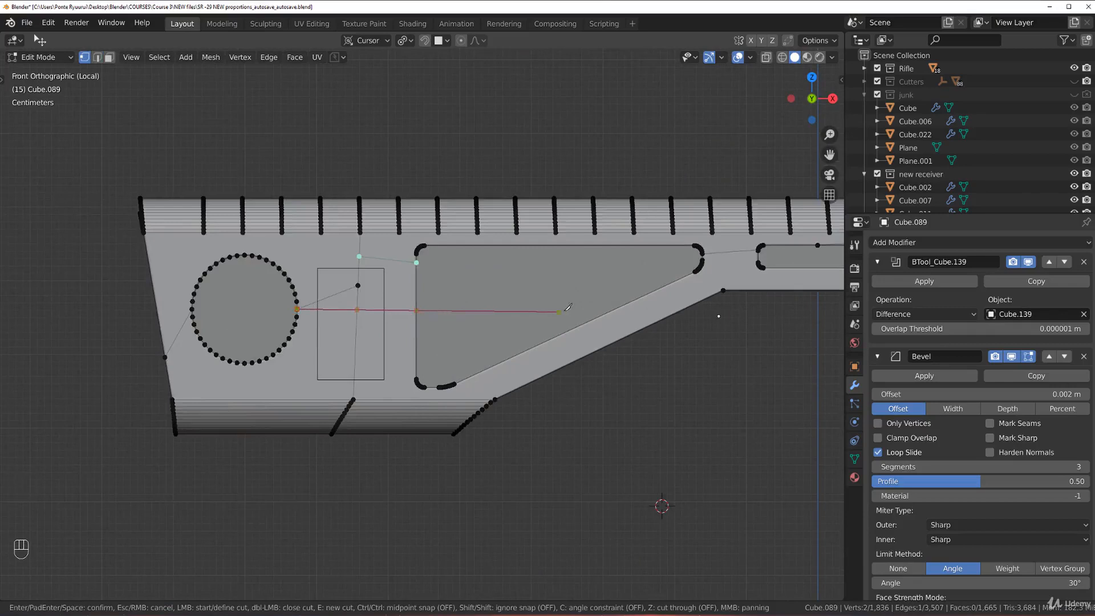
{"action": "key", "text": "c"}
{"action": "left_click", "coordinate": [416, 309]}
{"action": "key", "text": "Return"}
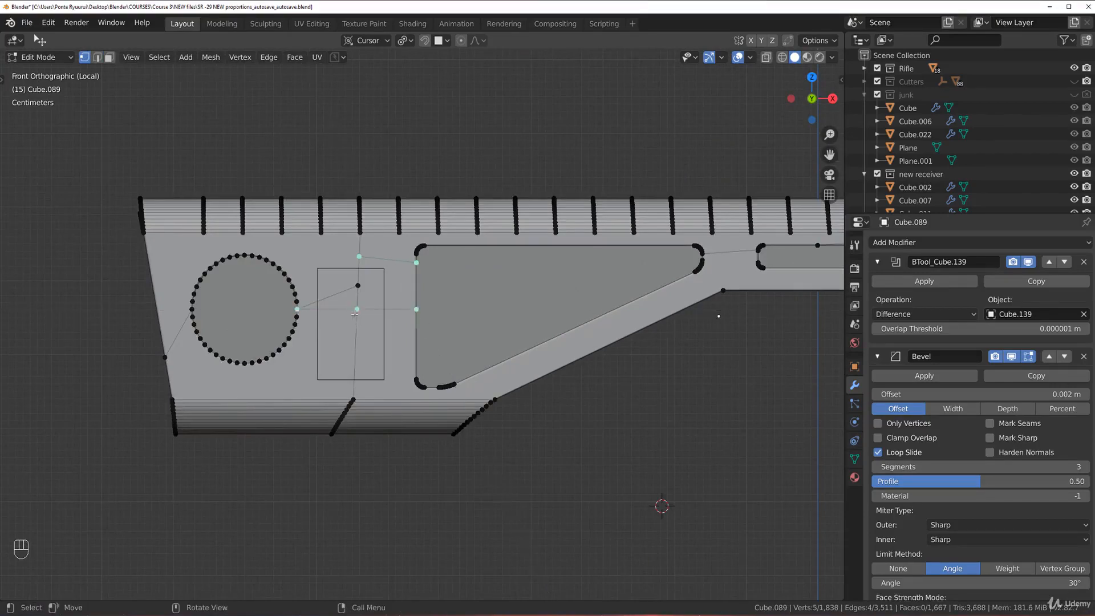
Knife-cut a horizontal edge from the circular hole's opposite vertex to the body's slanted end, and switch to edge selection.
{"action": "scroll", "coordinate": [415, 309], "scroll_direction": "up", "scroll_amount": 3}
{"action": "middle_click_drag", "start_coordinate": [180, 314], "coordinate": [422, 316], "text": "shift"}
{"action": "scroll", "coordinate": [398, 320], "scroll_direction": "down", "scroll_amount": 1}
{"action": "key", "text": "k"}
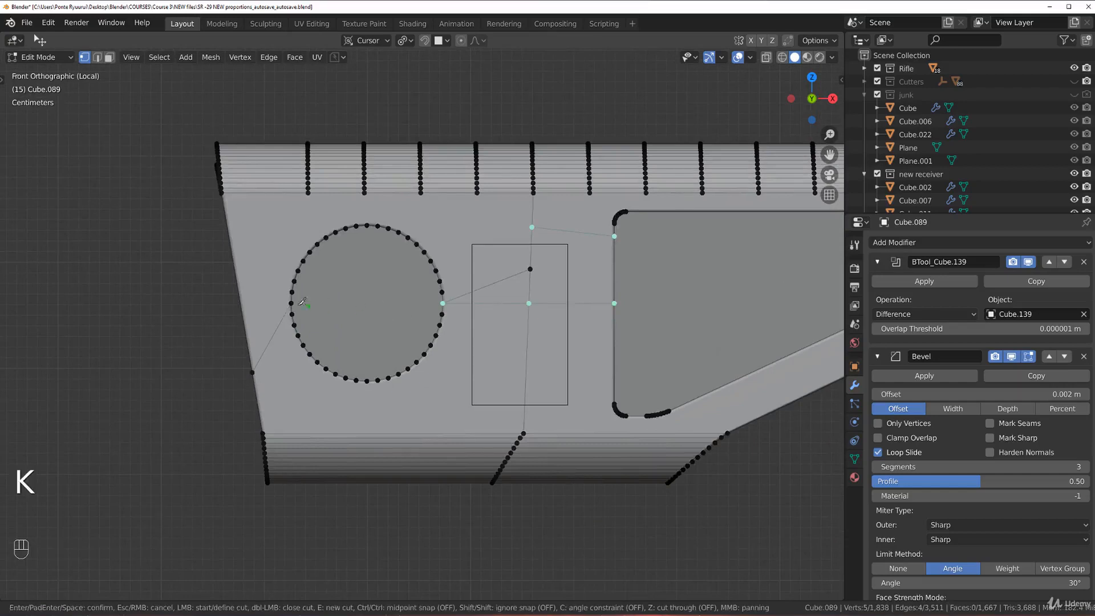
{"action": "key", "text": "c"}
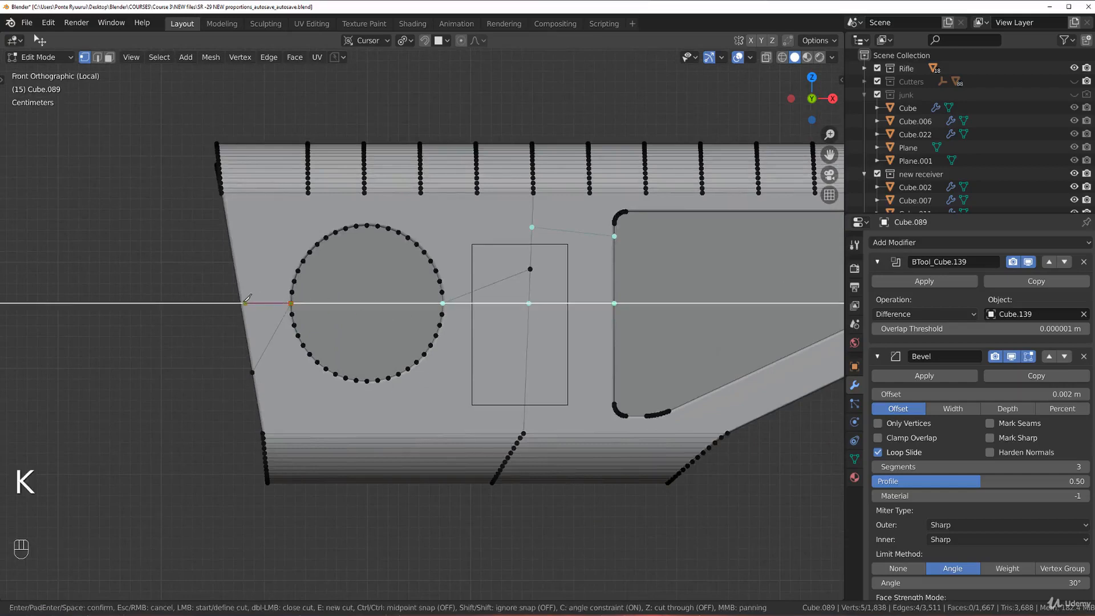
{"action": "left_click", "coordinate": [246, 301]}
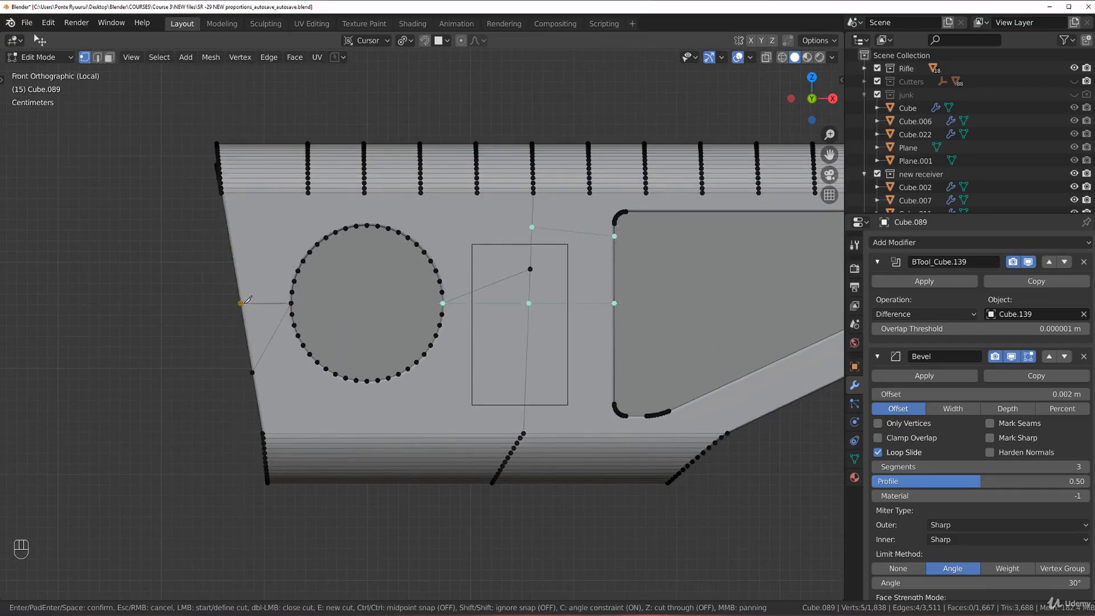
{"action": "key", "text": "Return"}
{"action": "key", "text": "Tab"}
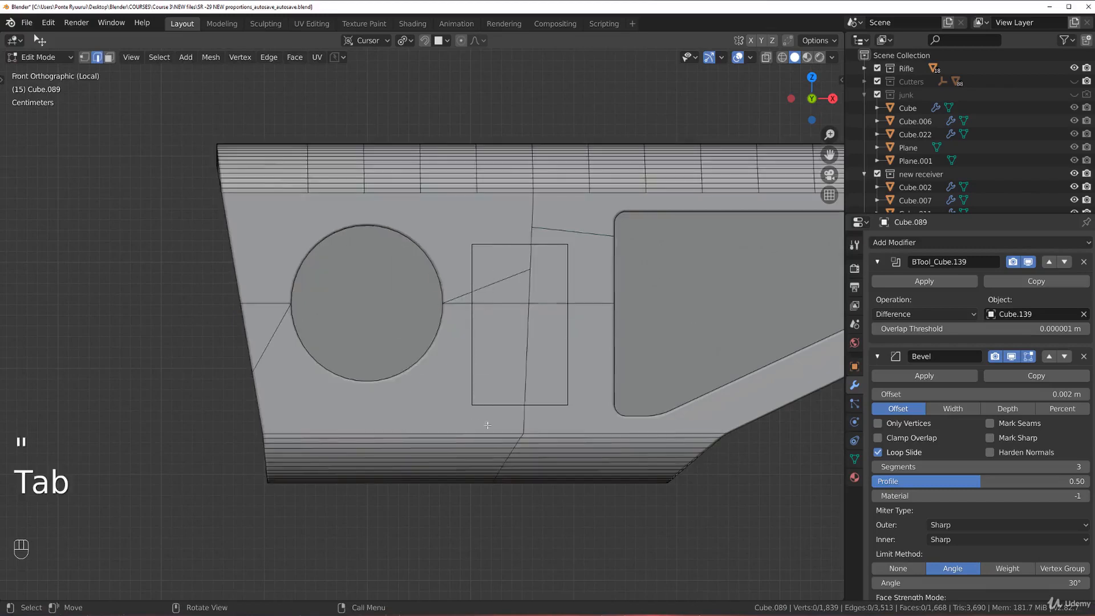
Dissolve the vertical edge and its slanted branches between the circular hole and the triangular opening on the body's side face.
{"action": "key", "text": "x"}
{"action": "left_click", "coordinate": [530, 414]}
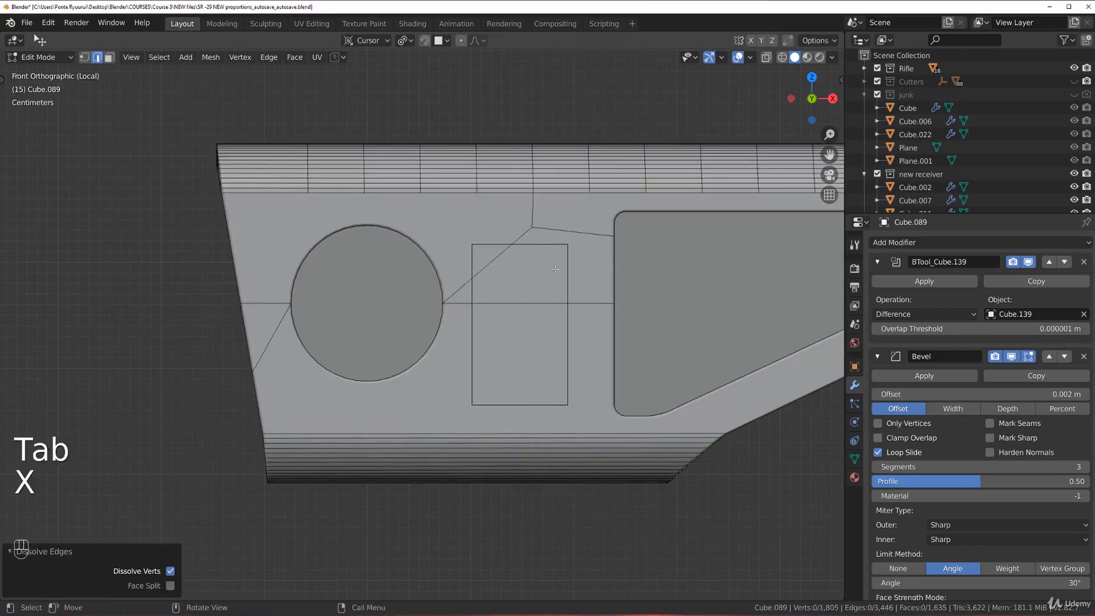
{"action": "left_click", "coordinate": [500, 261]}
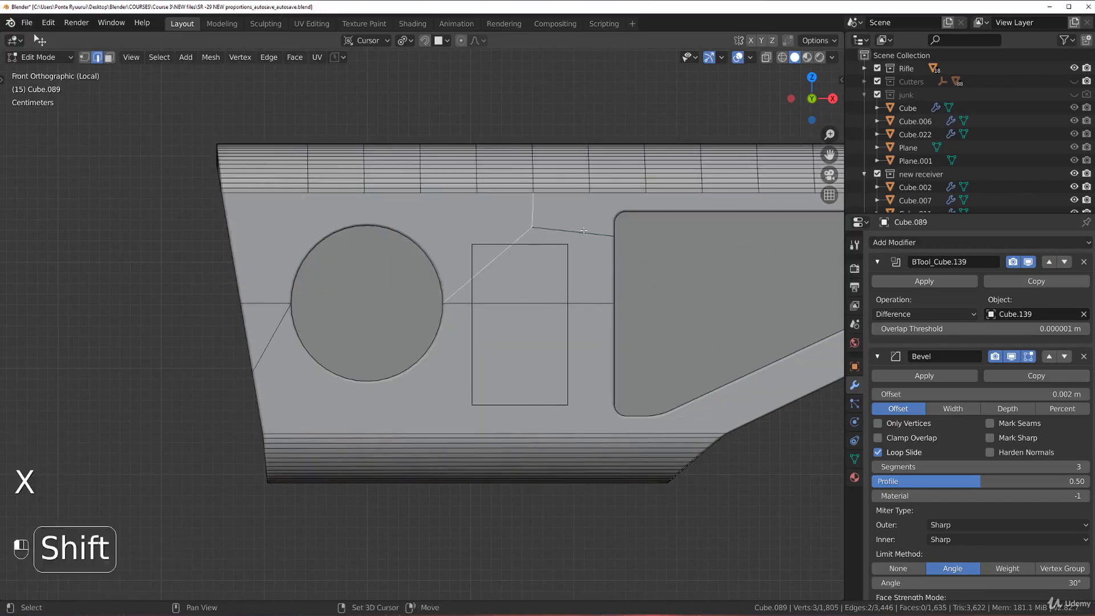
{"action": "key", "text": "x"}
{"action": "left_click", "coordinate": [585, 233]}
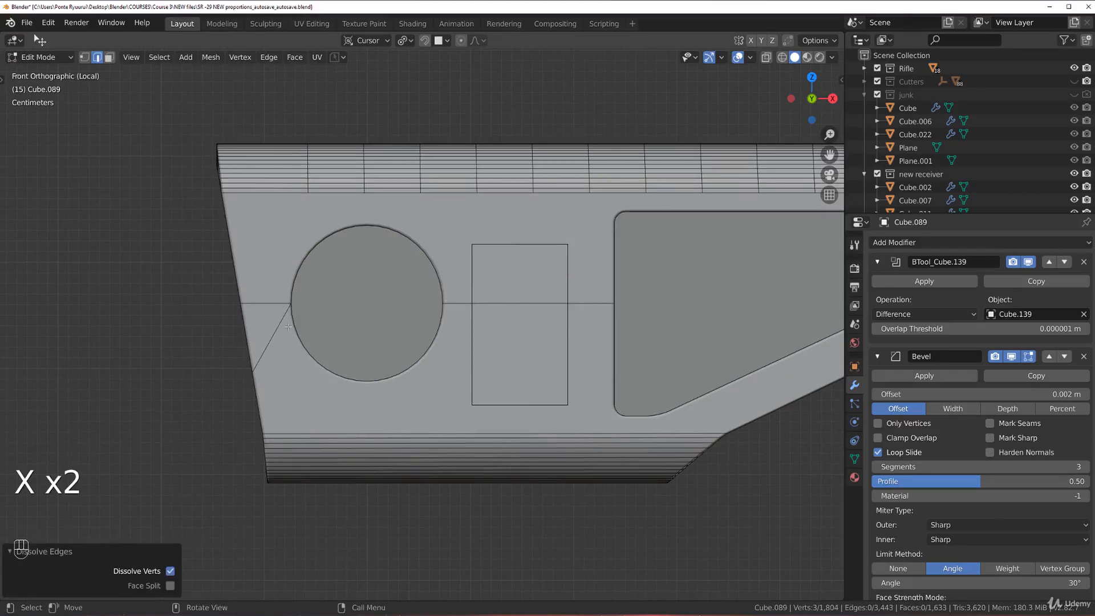
Dissolve the slanted edge between the circular hole and the body's slanted end, and return to Object Mode.
{"action": "key", "text": "x"}
{"action": "left_click", "coordinate": [288, 319]}
{"action": "scroll", "coordinate": [530, 229], "scroll_direction": "up", "scroll_amount": 2}
{"action": "middle_click_drag", "start_coordinate": [642, 227], "coordinate": [374, 237], "text": "shift"}
{"action": "scroll", "coordinate": [531, 229], "scroll_direction": "down", "scroll_amount": 2}
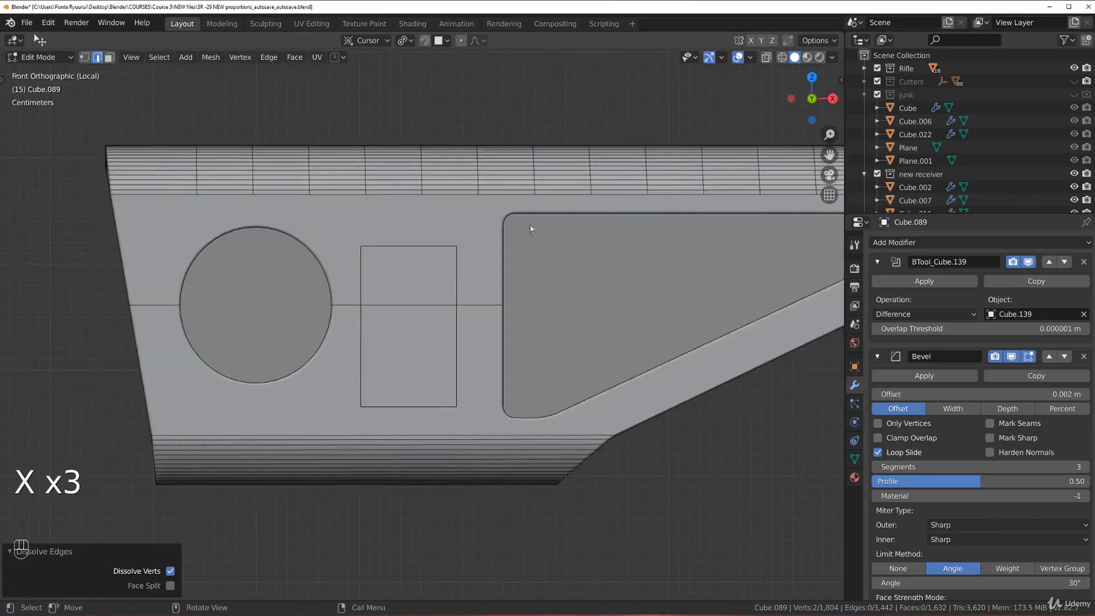
{"action": "key", "text": "Tab"}
Remove the body's BTool_Cube.139 Boolean modifier and slice the body with the box cutter using a Bool Tool Slice.
{"action": "scroll", "coordinate": [503, 242], "scroll_direction": "up", "scroll_amount": 2}
{"action": "scroll", "coordinate": [349, 292], "scroll_direction": "down", "scroll_amount": 3}
{"action": "scroll", "coordinate": [442, 284], "scroll_direction": "up", "scroll_amount": 2}
{"action": "middle_click_drag", "start_coordinate": [349, 293], "coordinate": [498, 285], "text": "shift"}
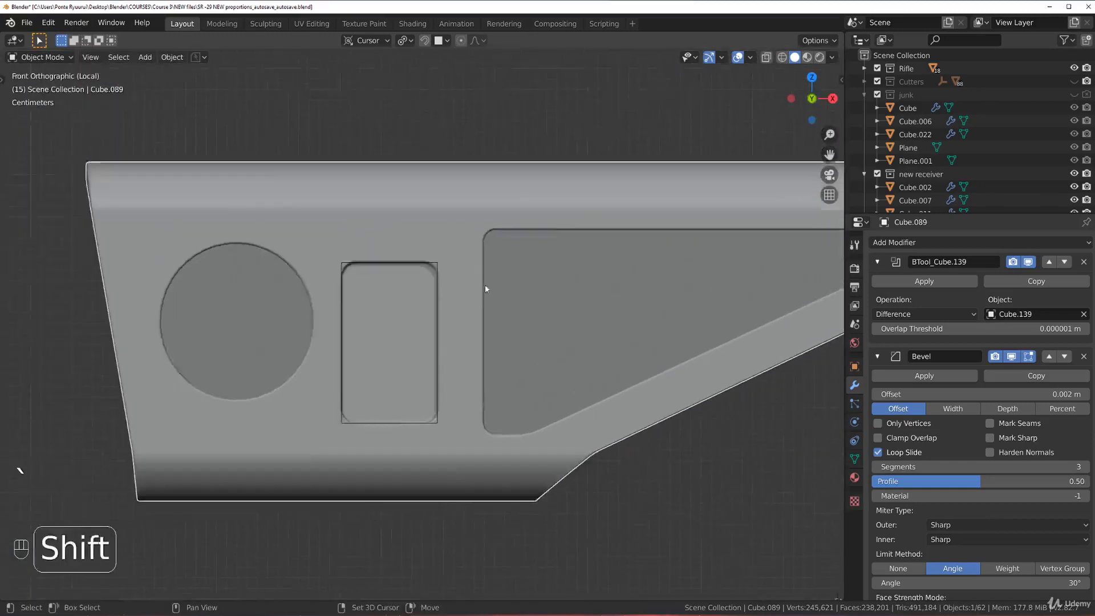
{"action": "scroll", "coordinate": [443, 237], "scroll_direction": "up", "scroll_amount": 2}
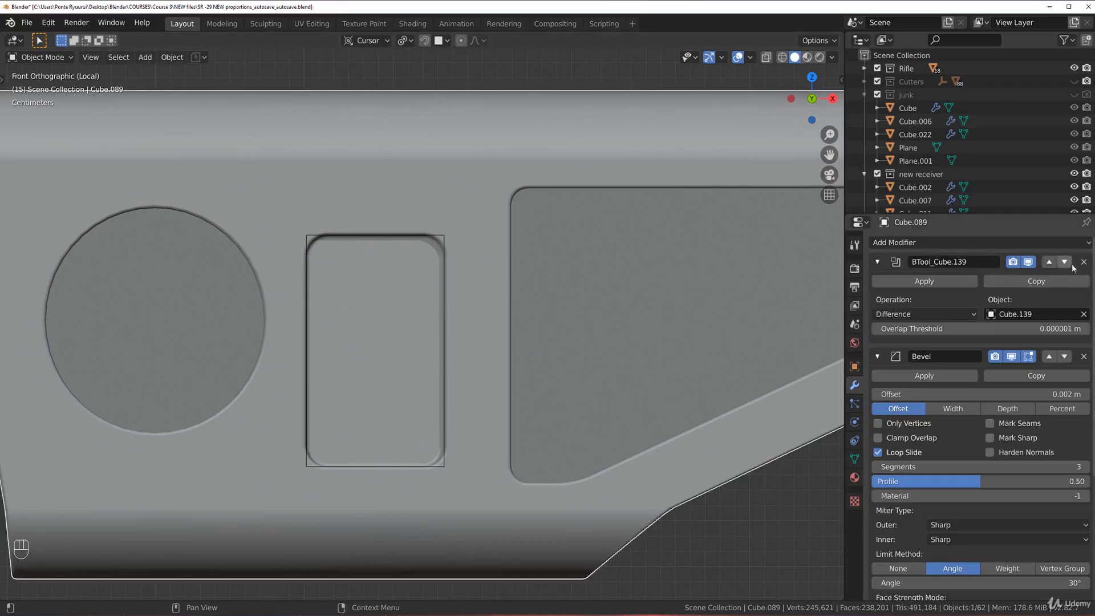
{"action": "left_click", "coordinate": [1083, 261]}
{"action": "left_click", "coordinate": [446, 245], "text": "shift"}
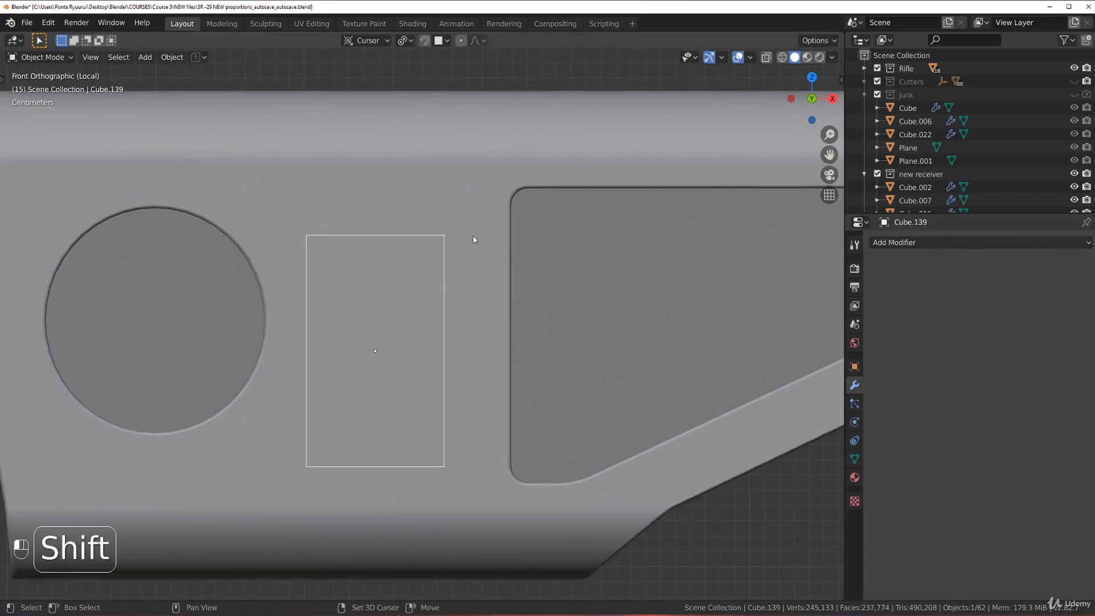
{"action": "key", "text": "ctrl+KP_Divide"}
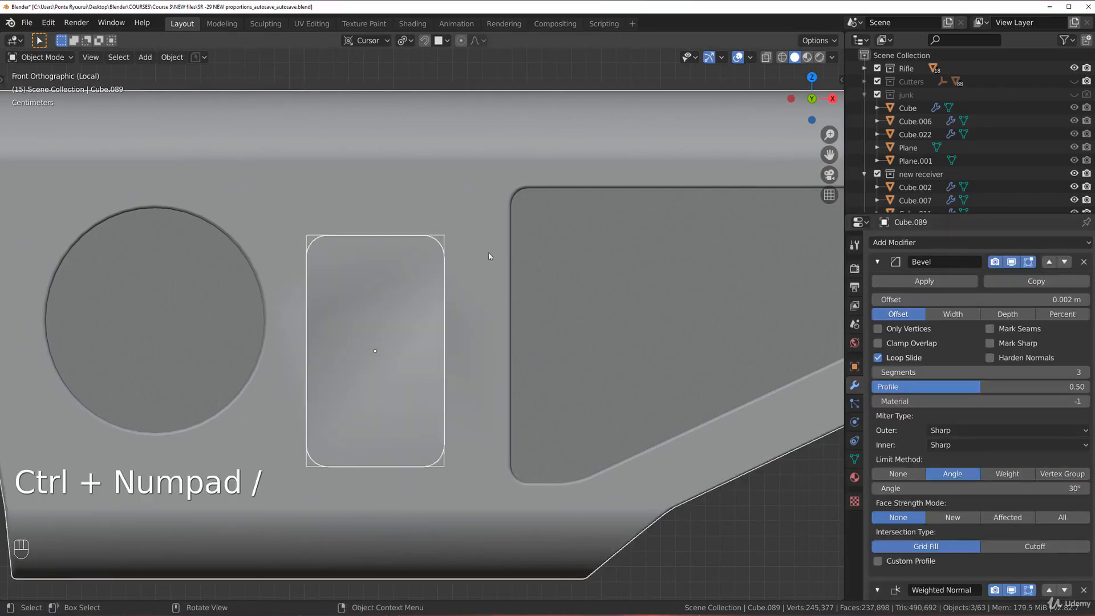
Move the Boolean modifier to the start of the modifier stack, above Bevel, on both the rounded panel and the body.
{"action": "middle_click_drag", "start_coordinate": [496, 246], "coordinate": [560, 265]}
{"action": "scroll", "coordinate": [998, 399], "scroll_direction": "down", "scroll_amount": 5}
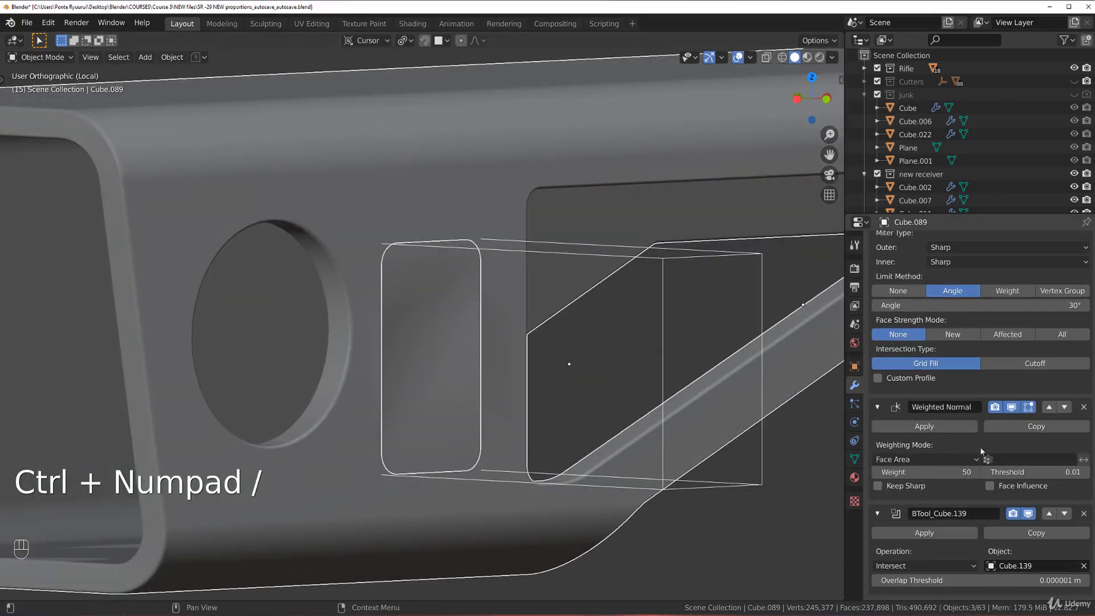
{"action": "left_click", "coordinate": [1049, 407]}
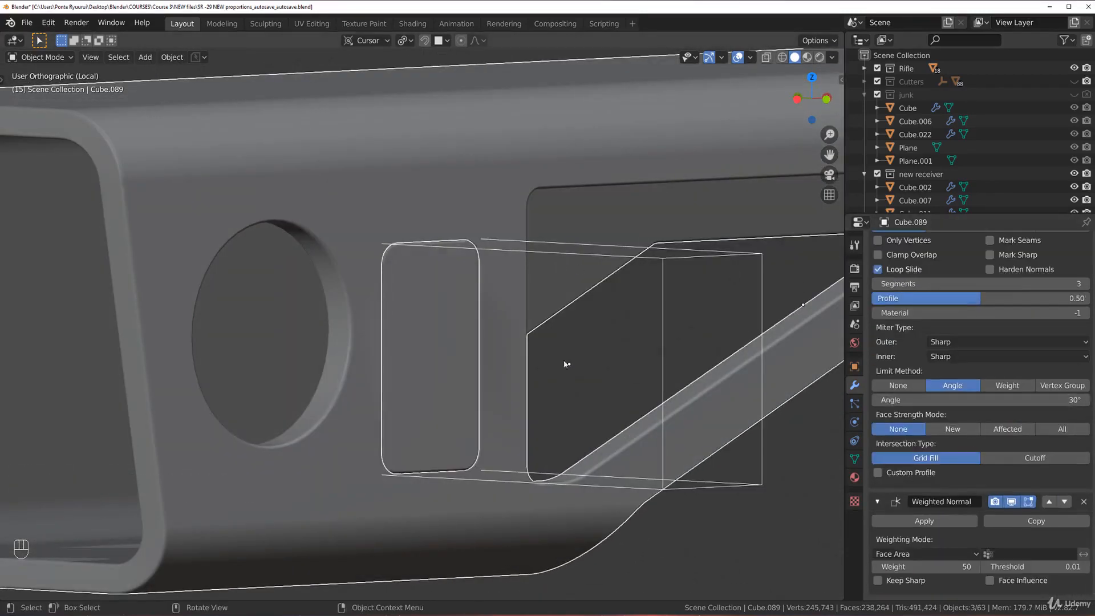
{"action": "left_click", "coordinate": [426, 323]}
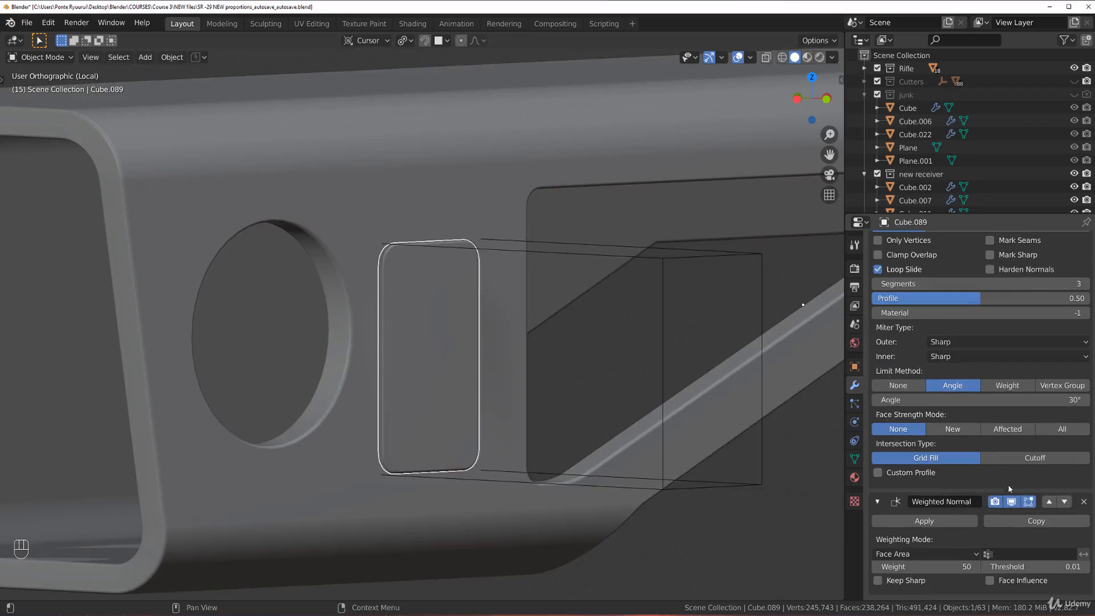
{"action": "scroll", "coordinate": [1011, 491], "scroll_direction": "up", "scroll_amount": 3}
{"action": "left_click", "coordinate": [523, 195]}
{"action": "scroll", "coordinate": [1075, 438], "scroll_direction": "down", "scroll_amount": 3}
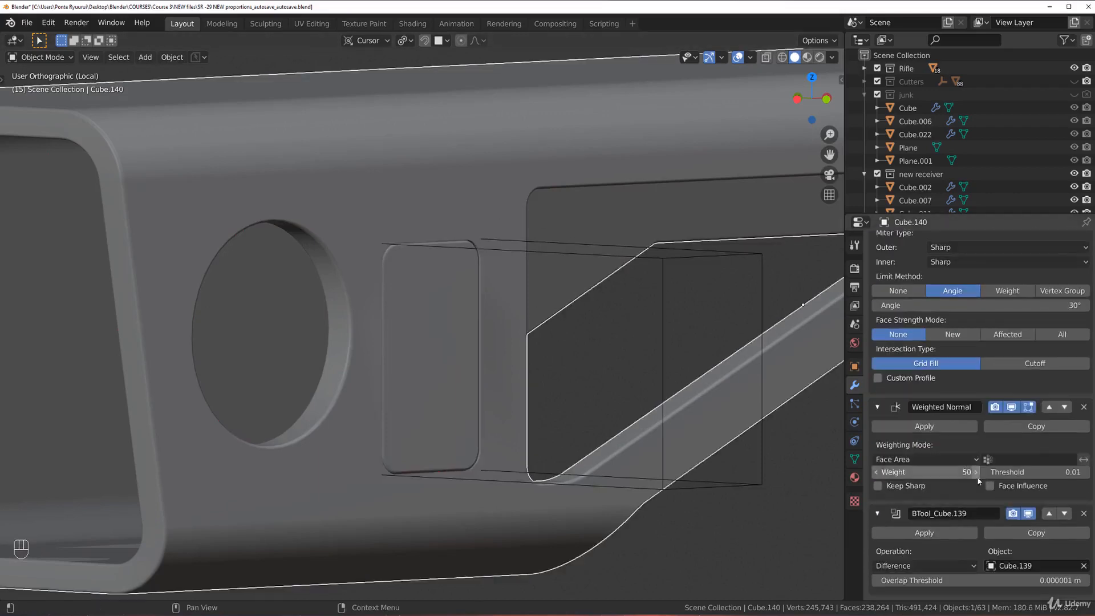
{"action": "left_click", "coordinate": [1050, 408]}
Hide the box cutter in front view, select the rounded panel and unhide the cutter again.
{"action": "key", "text": "KP_1"}
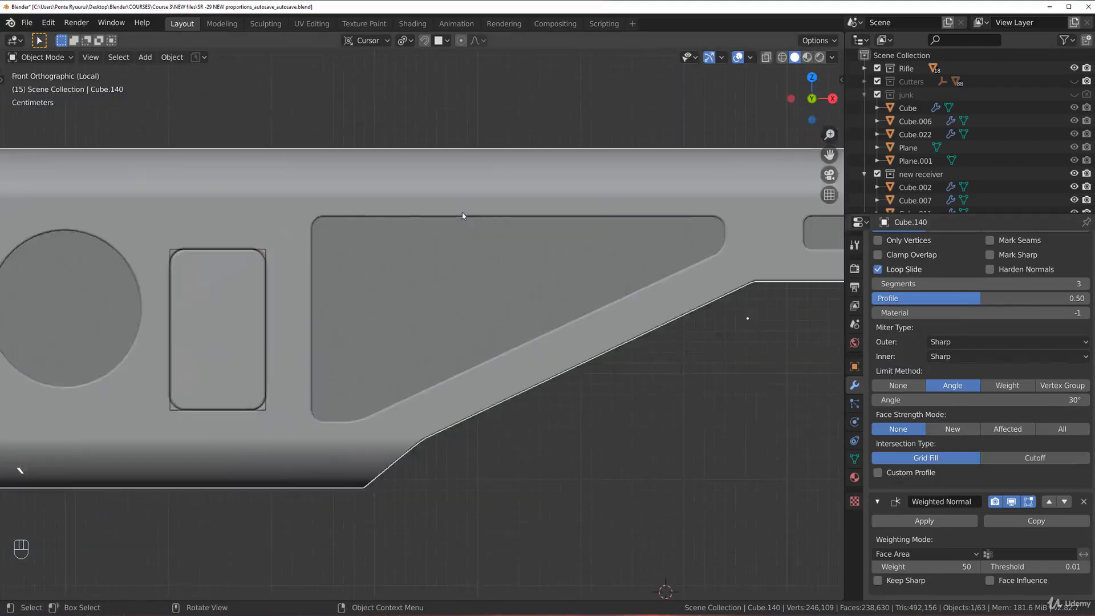
{"action": "key", "text": "KP_Decimal"}
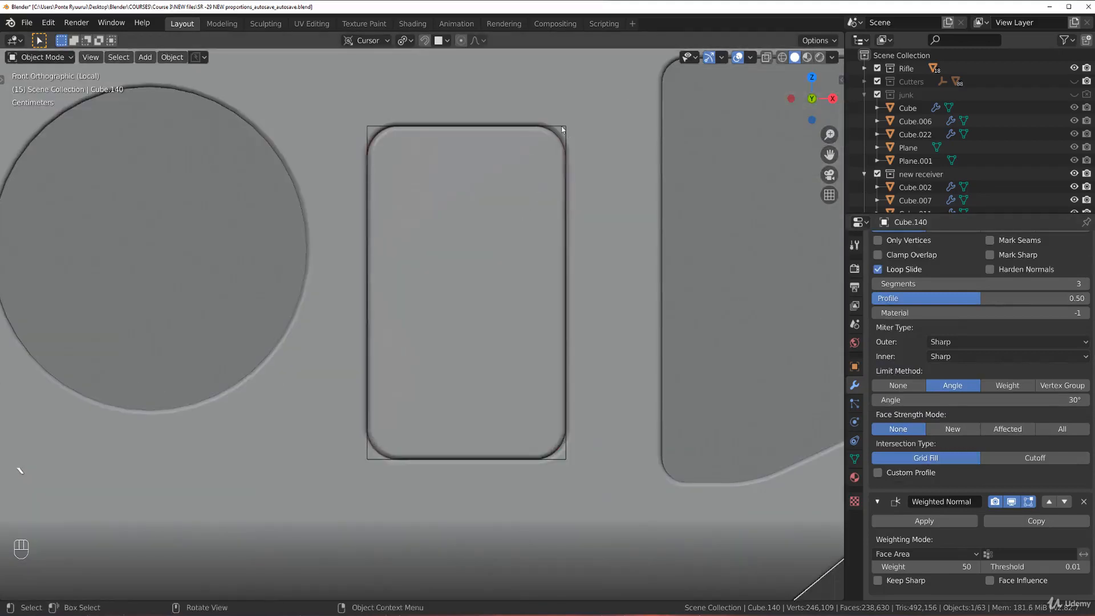
{"action": "left_click", "coordinate": [563, 129]}
{"action": "key", "text": "h"}
{"action": "scroll", "coordinate": [530, 203], "scroll_direction": "down", "scroll_amount": 7}
{"action": "scroll", "coordinate": [416, 286], "scroll_direction": "up", "scroll_amount": 3}
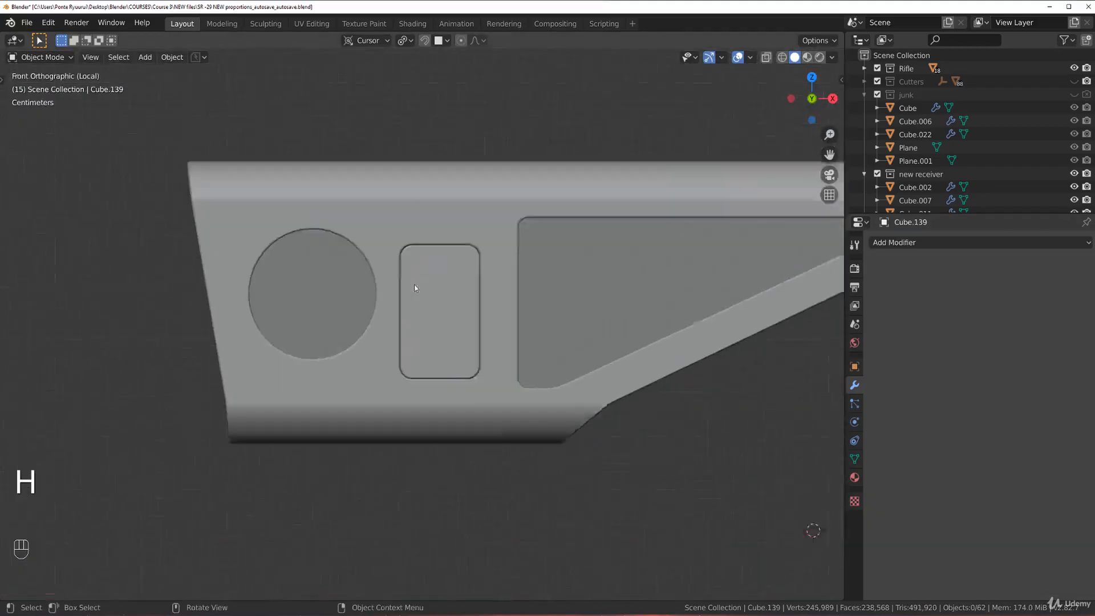
{"action": "left_click", "coordinate": [481, 270]}
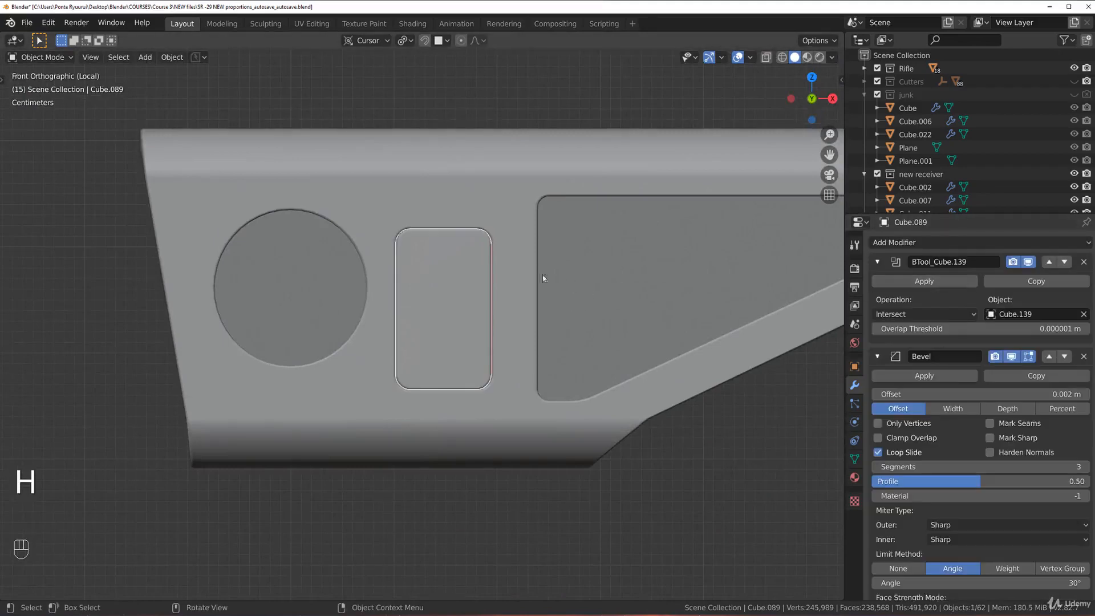
{"action": "key", "text": "alt"}
{"action": "key", "text": "alt+h"}
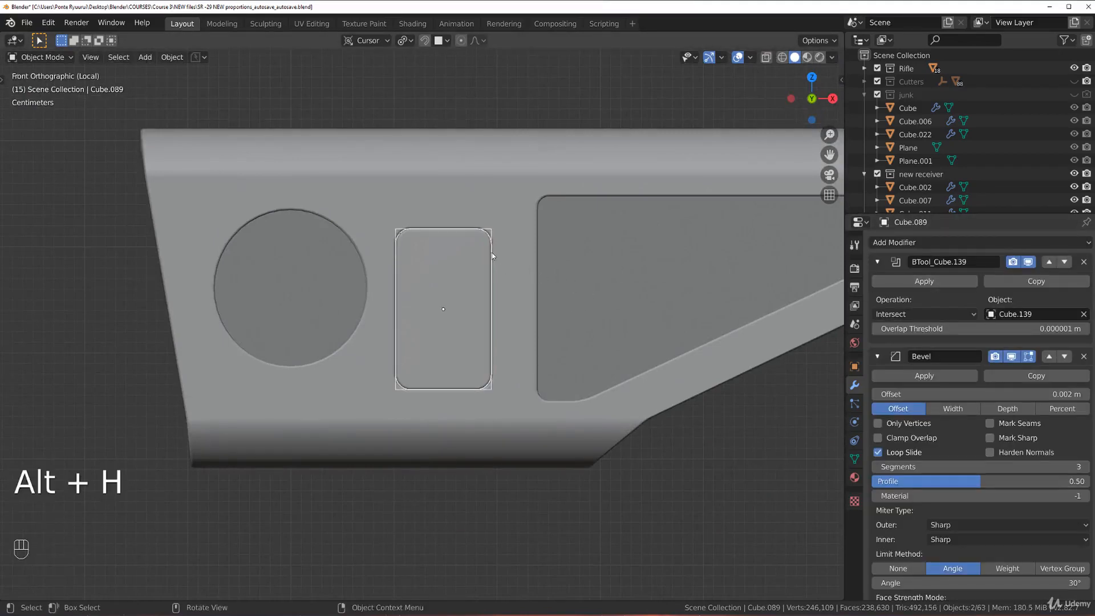
Move only the box cutter up 0.017 m along Z.
{"action": "left_click", "coordinate": [493, 257]}
{"action": "key", "text": "g"}
{"action": "key", "text": "z"}
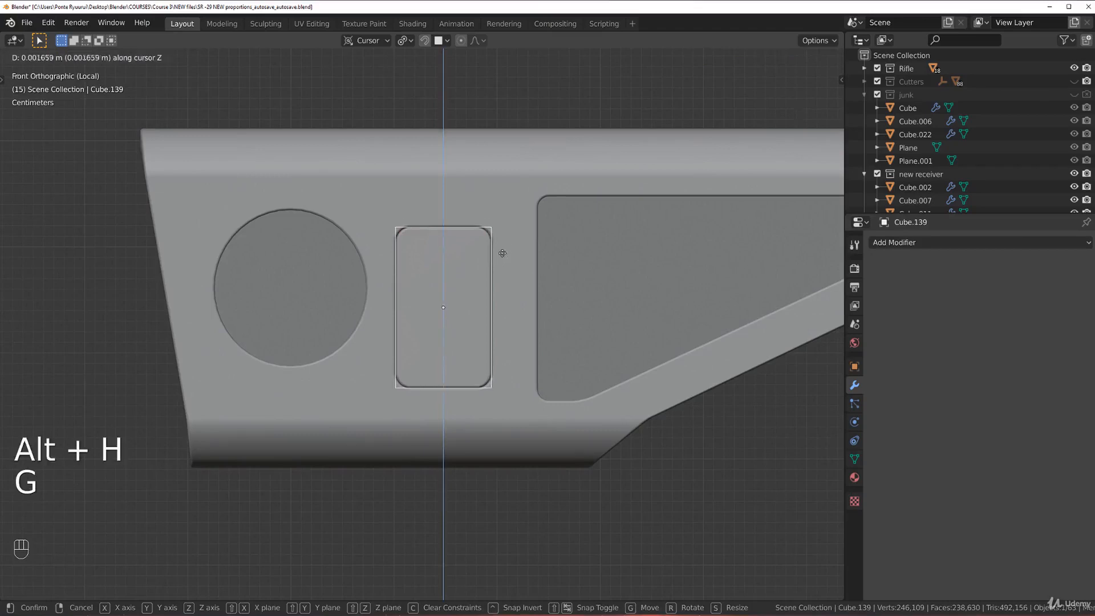
{"action": "key", "text": "shift"}
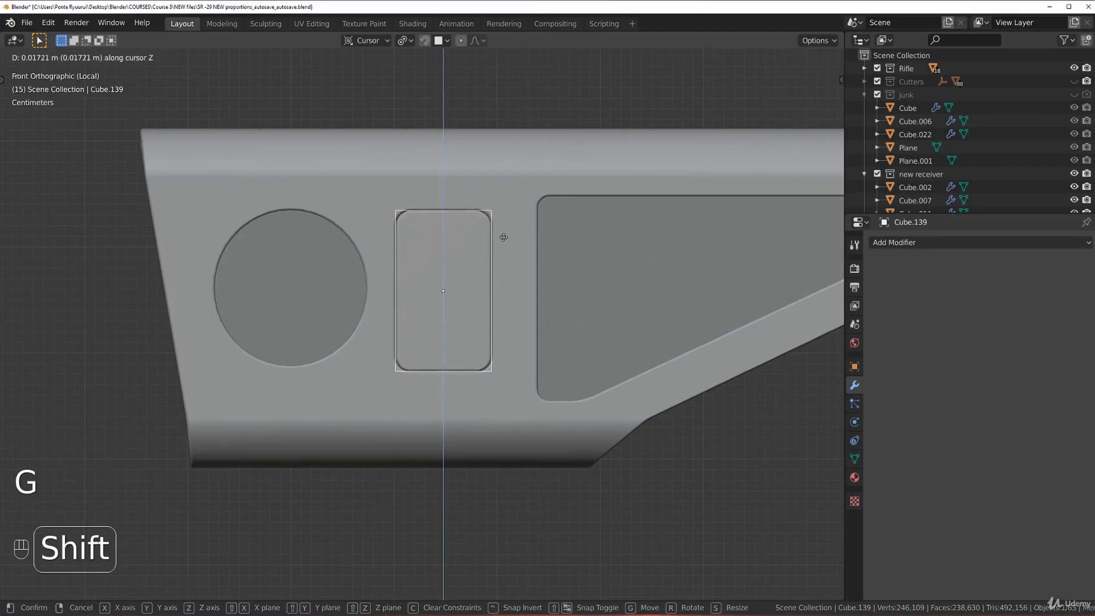
{"action": "left_click", "coordinate": [502, 237]}
{"action": "scroll", "coordinate": [635, 252], "scroll_direction": "up", "scroll_amount": 2}
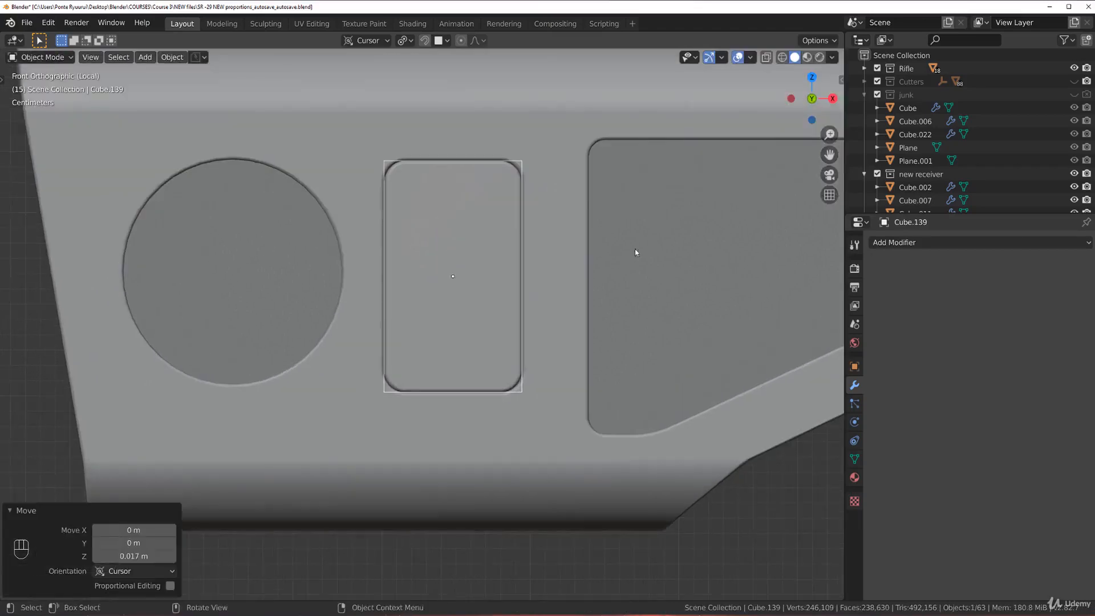
Set the Bevel modifier's offset to 0.001 m on the rounded panel.
{"action": "left_click", "coordinate": [524, 241]}
{"action": "scroll", "coordinate": [508, 232], "scroll_direction": "up", "scroll_amount": 3}
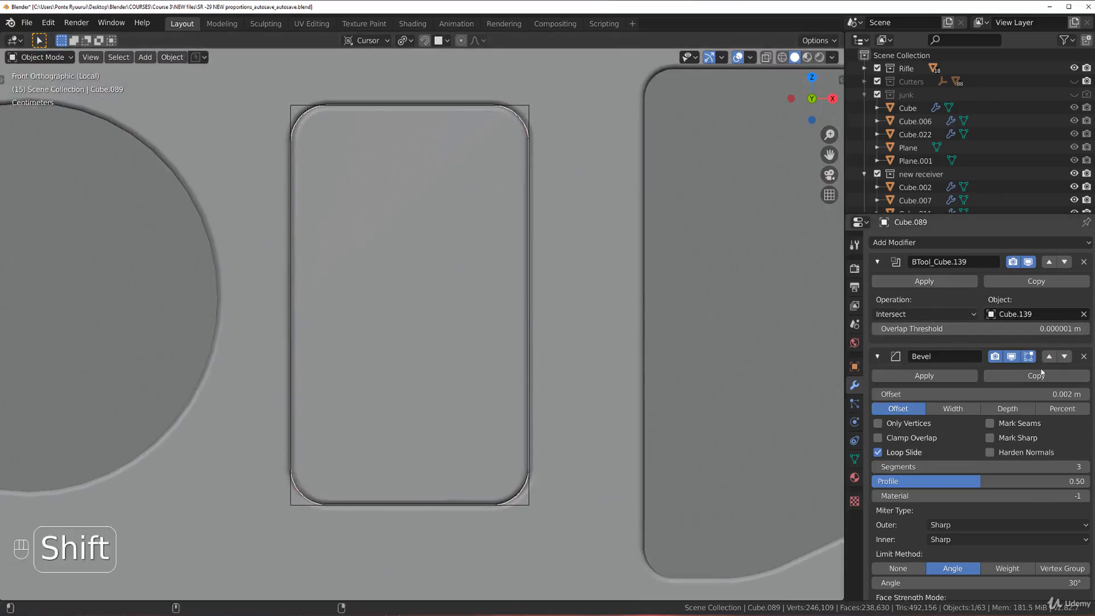
{"action": "left_click", "coordinate": [933, 394]}
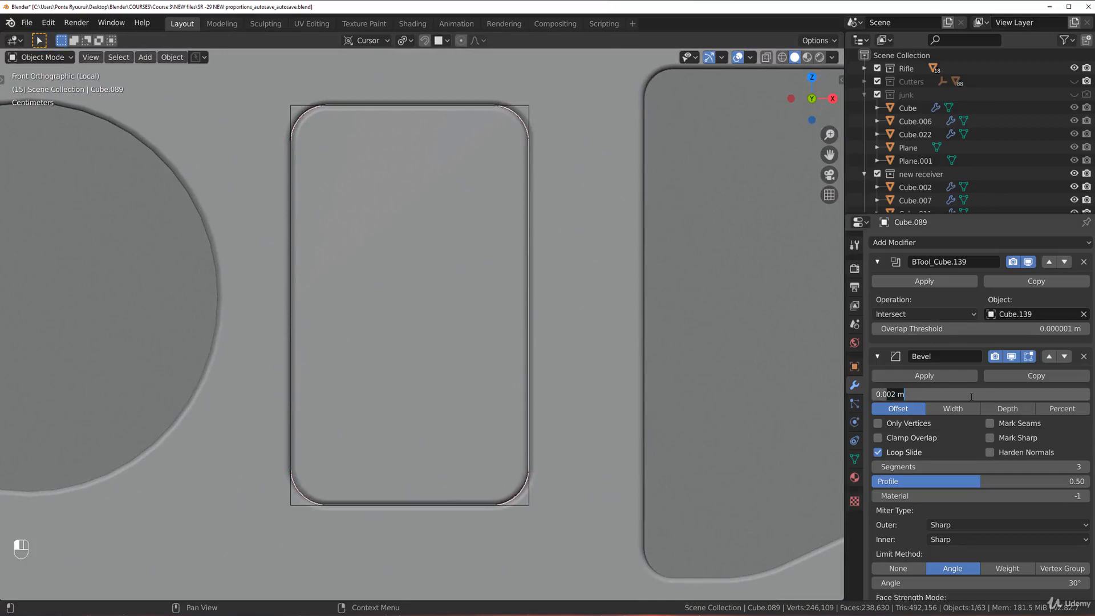
{"action": "type", "text": "0.001"}
{"action": "key", "text": "Return"}
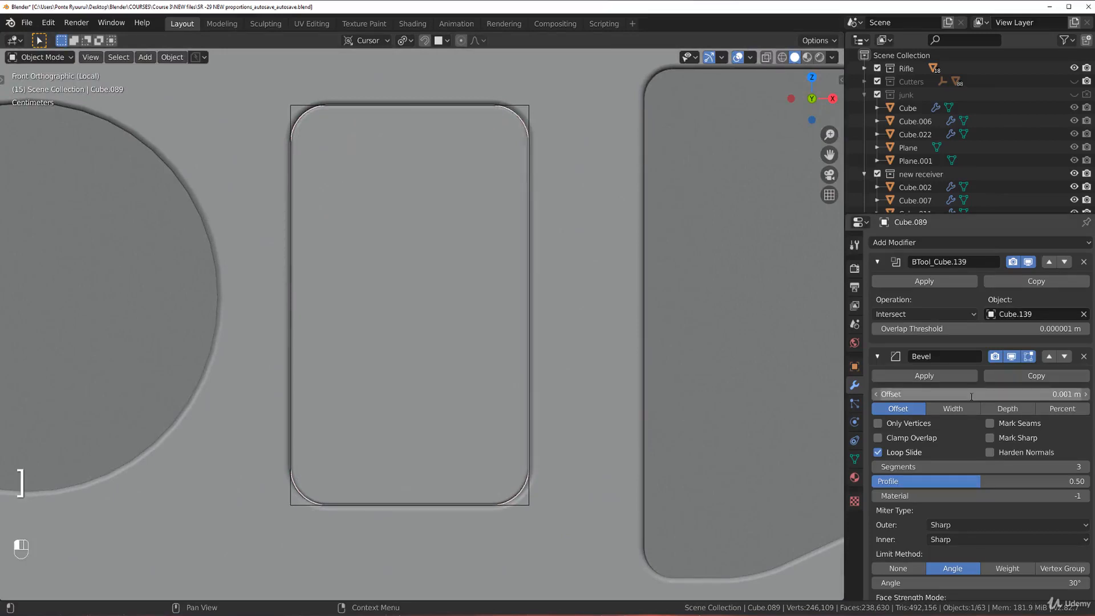
{"action": "left_click", "coordinate": [564, 370]}
{"action": "scroll", "coordinate": [568, 367], "scroll_direction": "down", "scroll_amount": 2}
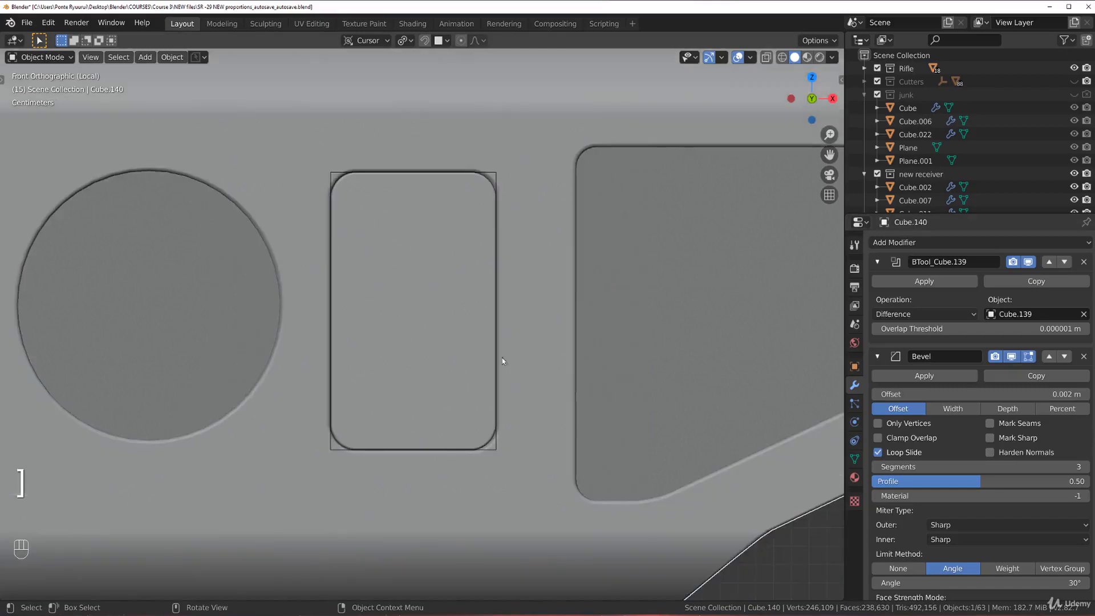
Examine the rounded panel's underlying mesh and its side face in Edit Mode.
{"action": "scroll", "coordinate": [467, 310], "scroll_direction": "down", "scroll_amount": 2}
{"action": "middle_click_drag", "start_coordinate": [452, 306], "coordinate": [337, 323]}
{"action": "scroll", "coordinate": [506, 305], "scroll_direction": "up", "scroll_amount": 3}
{"action": "scroll", "coordinate": [337, 324], "scroll_direction": "up", "scroll_amount": 3}
{"action": "left_click", "coordinate": [513, 335]}
{"action": "key", "text": "Tab"}
{"action": "left_click", "coordinate": [631, 342]}
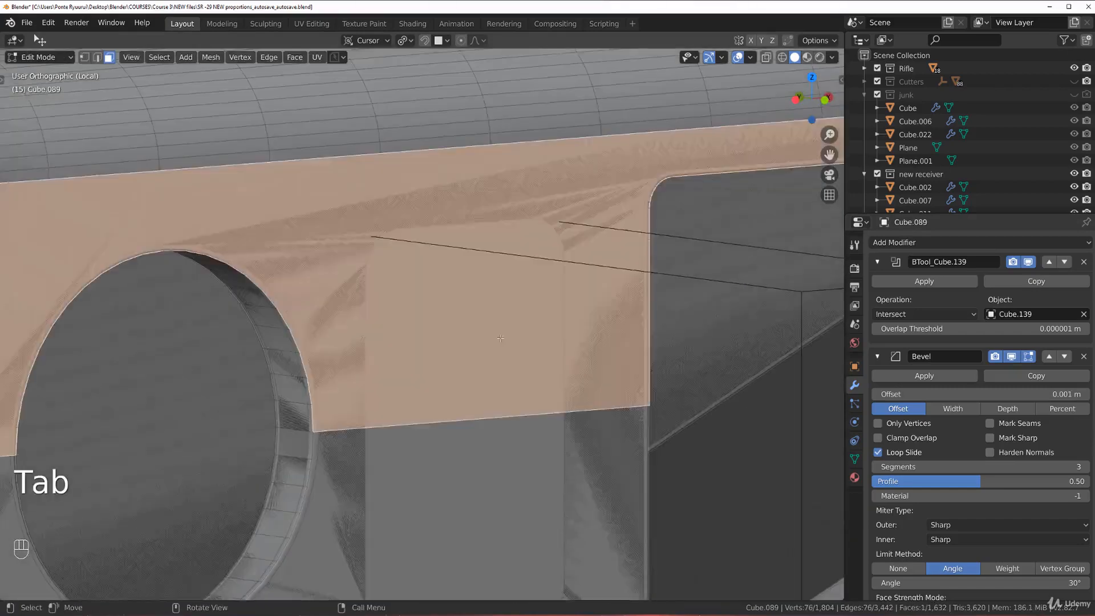
{"action": "key", "text": "Tab"}
{"action": "scroll", "coordinate": [532, 336], "scroll_direction": "down", "scroll_amount": 3}
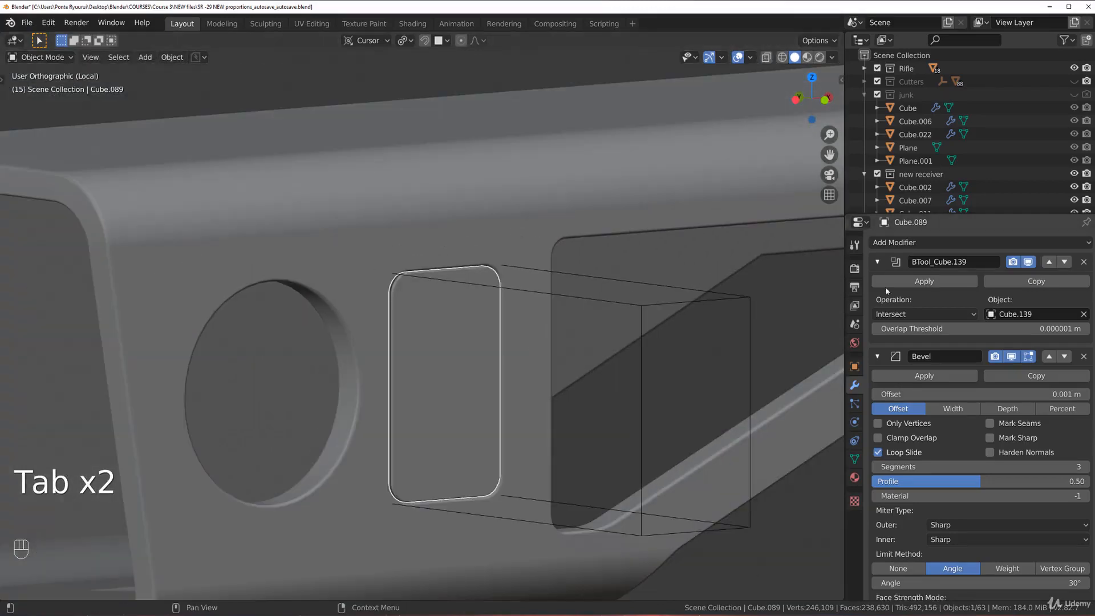
Try to apply the Boolean modifier on the rounded panel and check its mesh in Edit Mode.
{"action": "left_click", "coordinate": [911, 281]}
{"action": "key", "text": "Tab"}
{"action": "left_click", "coordinate": [540, 235]}
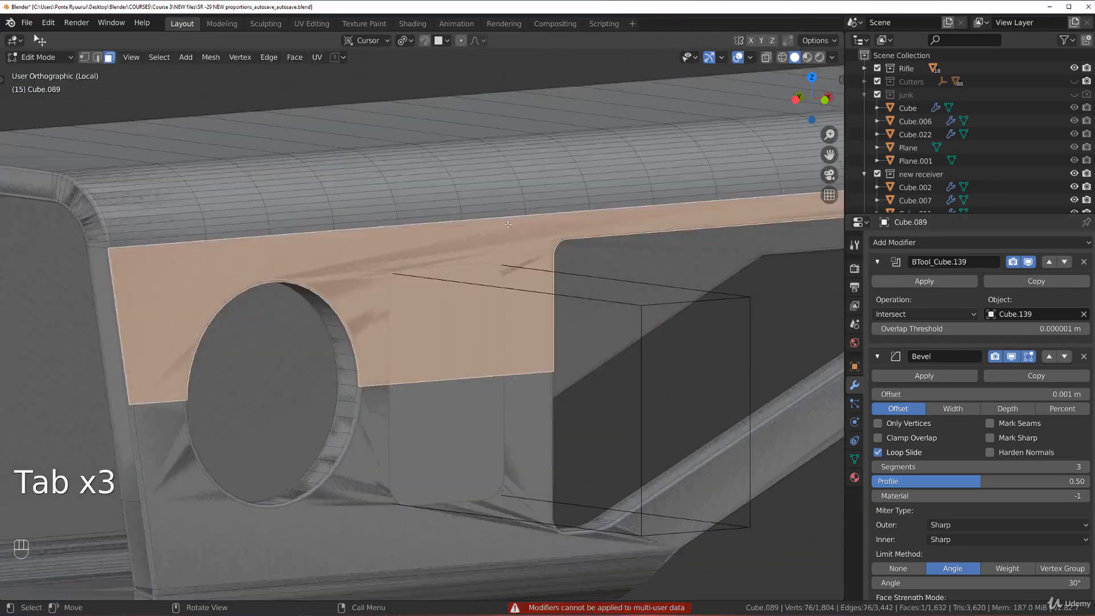
{"action": "key", "text": "Tab"}
Make the body's mesh data single-user and apply the Boolean modifier on the rounded panel.
{"action": "left_click", "coordinate": [512, 205]}
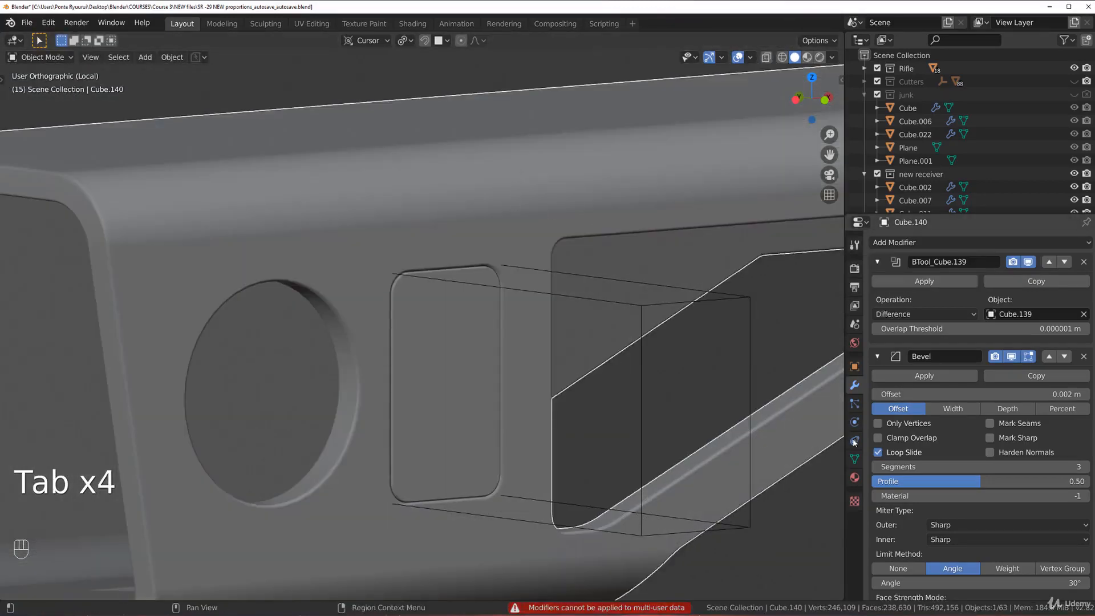
{"action": "left_click", "coordinate": [854, 459]}
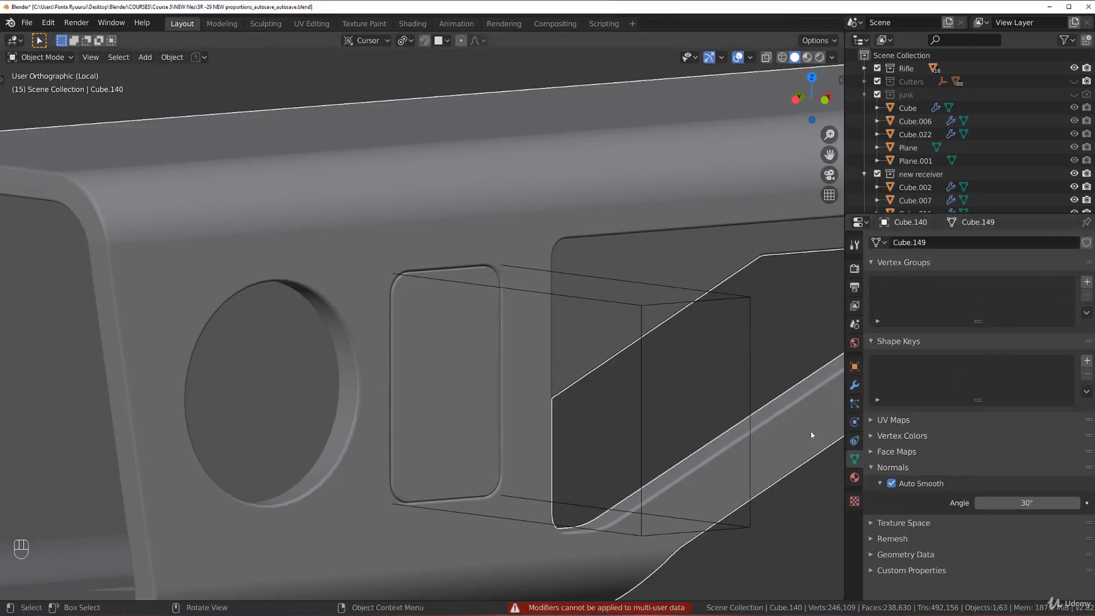
{"action": "left_click", "coordinate": [855, 385]}
{"action": "left_click", "coordinate": [559, 326]}
{"action": "left_click", "coordinate": [495, 323]}
{"action": "left_click", "coordinate": [924, 281]}
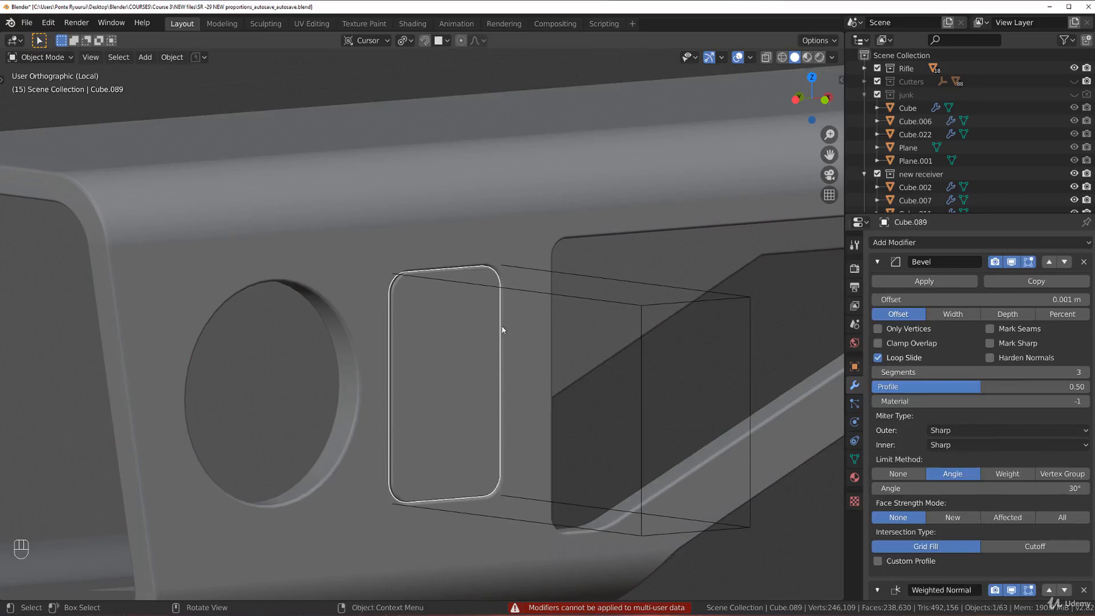
In Edit Mode, join the rounded panel's two outer faces into a single face.
{"action": "key", "text": "Tab"}
{"action": "scroll", "coordinate": [501, 330], "scroll_direction": "up", "scroll_amount": 4}
{"action": "left_click", "coordinate": [462, 502], "text": "shift"}
{"action": "middle_click_drag", "start_coordinate": [615, 323], "coordinate": [648, 314], "text": "shift"}
{"action": "scroll", "coordinate": [612, 298], "scroll_direction": "down", "scroll_amount": 2}
{"action": "key", "text": "f"}
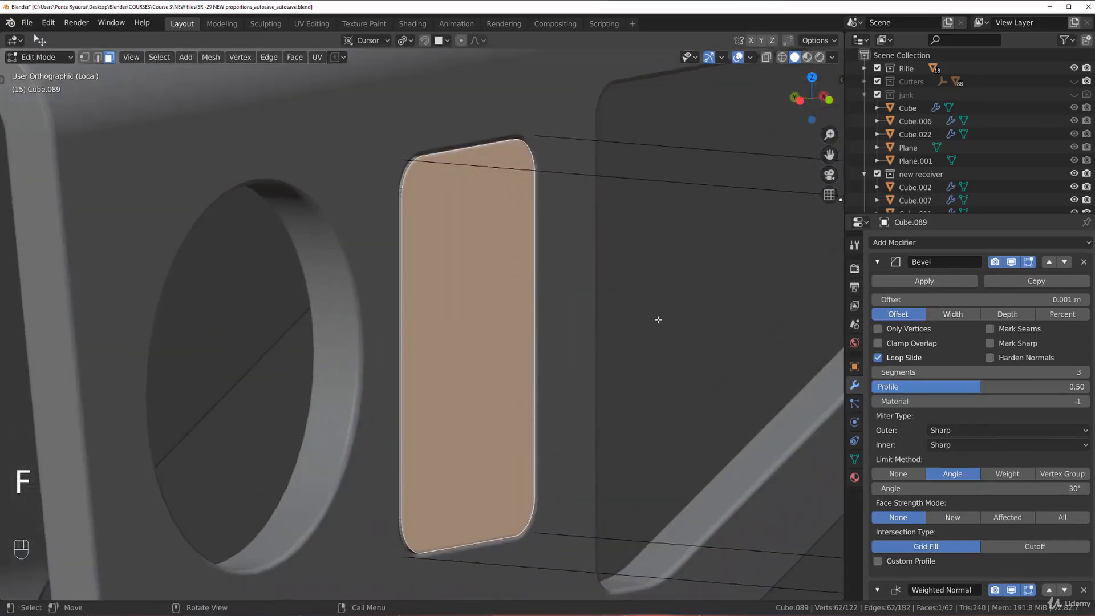
Move the panel's outer face inward about 0.001 m along Y and return to Object Mode.
{"action": "key", "text": "g"}
{"action": "middle_click", "coordinate": [653, 318]}
{"action": "key", "text": "shift"}
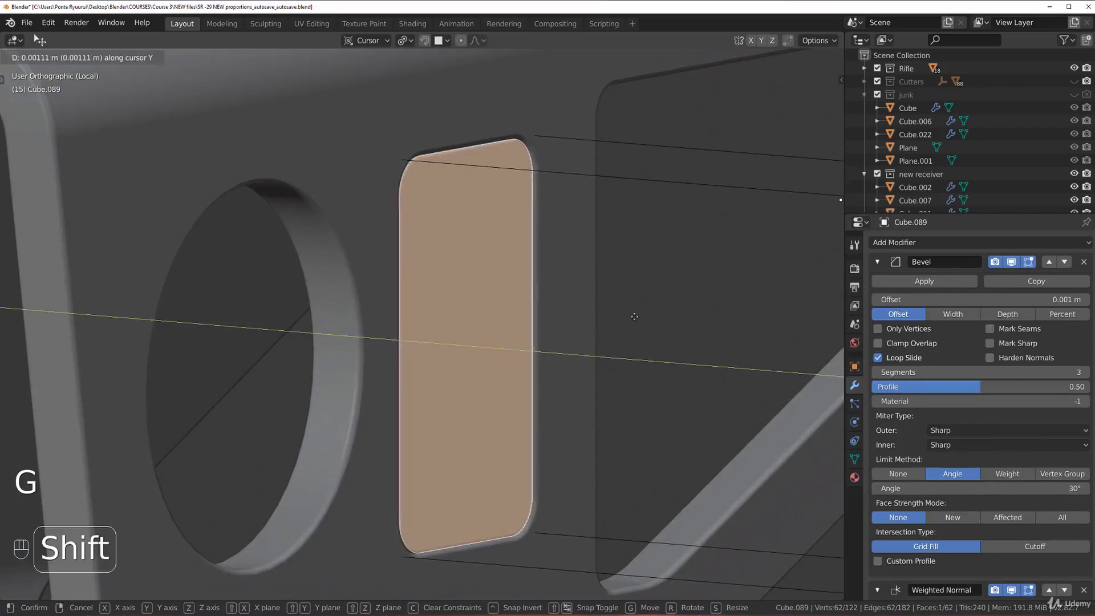
{"action": "left_click", "coordinate": [623, 315]}
{"action": "key", "text": "Tab"}
Examine the recessed panel from several angles and leave local view to compare it with the whole rifle.
{"action": "middle_click_drag", "start_coordinate": [580, 337], "coordinate": [542, 131]}
{"action": "scroll", "coordinate": [471, 240], "scroll_direction": "up", "scroll_amount": 3}
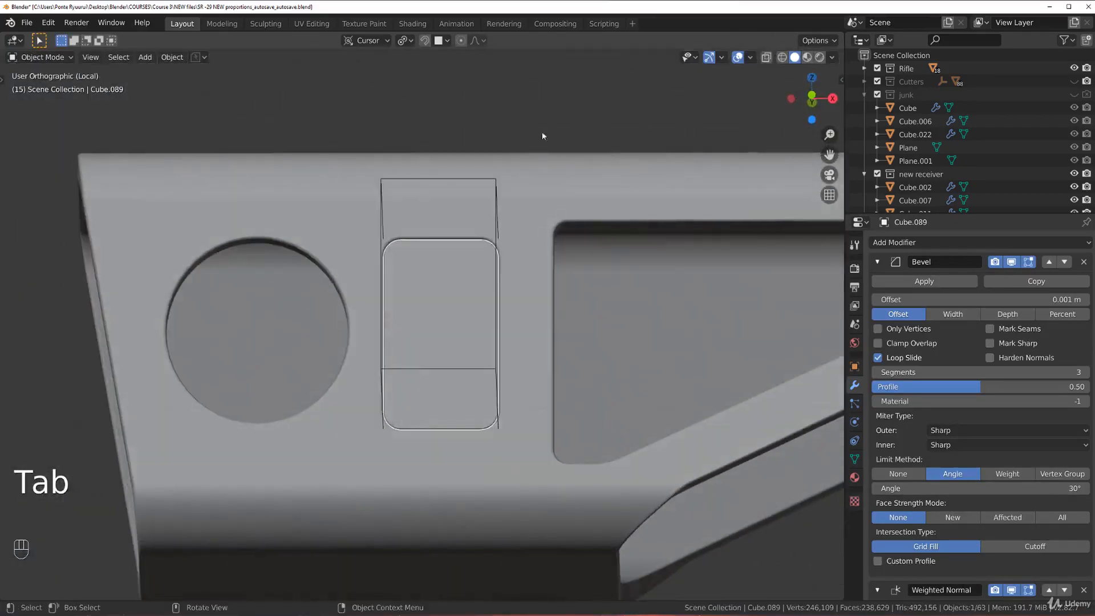
{"action": "scroll", "coordinate": [472, 171], "scroll_direction": "up", "scroll_amount": 2}
{"action": "middle_click_drag", "start_coordinate": [425, 206], "coordinate": [534, 225]}
{"action": "key", "text": "slash"}
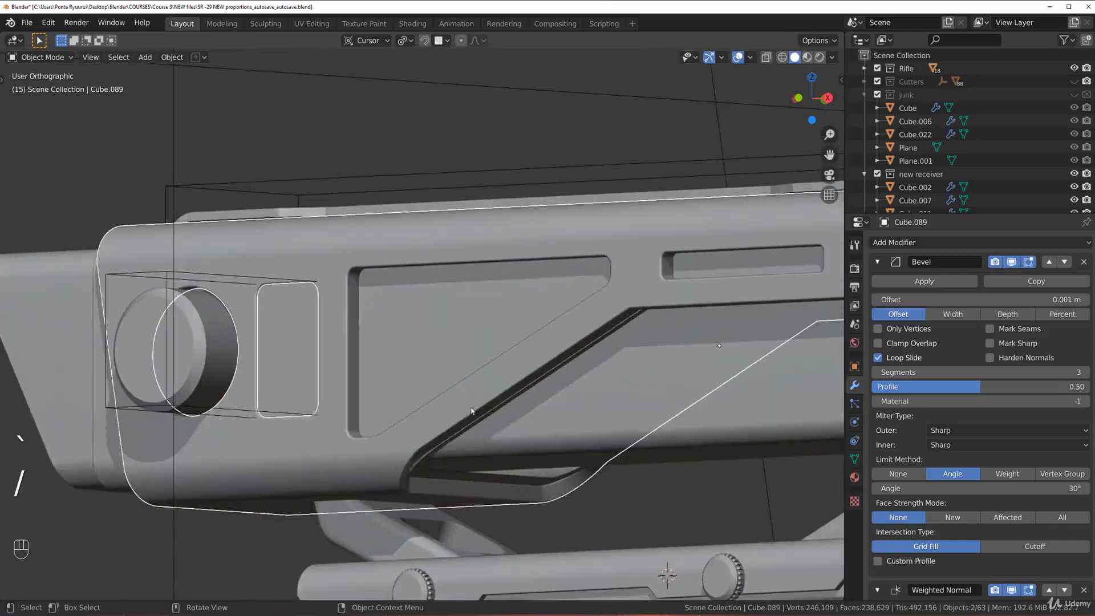
{"action": "key", "text": "slash"}
{"action": "key", "text": "slash"}
{"action": "key", "text": "slash"}
{"action": "key", "text": "slash"}
{"action": "key", "text": "slash"}
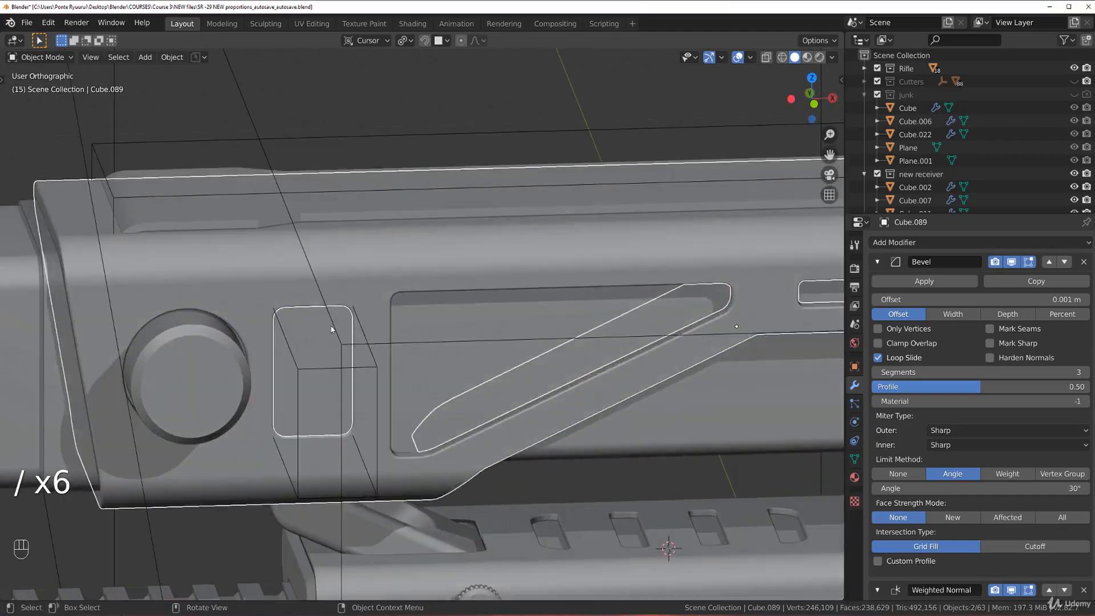
Isolate the rounded panel in local view, examine its bevelled corner and edge up close, and leave local view.
{"action": "key", "text": "slash"}
{"action": "middle_click_drag", "start_coordinate": [326, 329], "coordinate": [361, 394]}
{"action": "scroll", "coordinate": [388, 302], "scroll_direction": "up", "scroll_amount": 6}
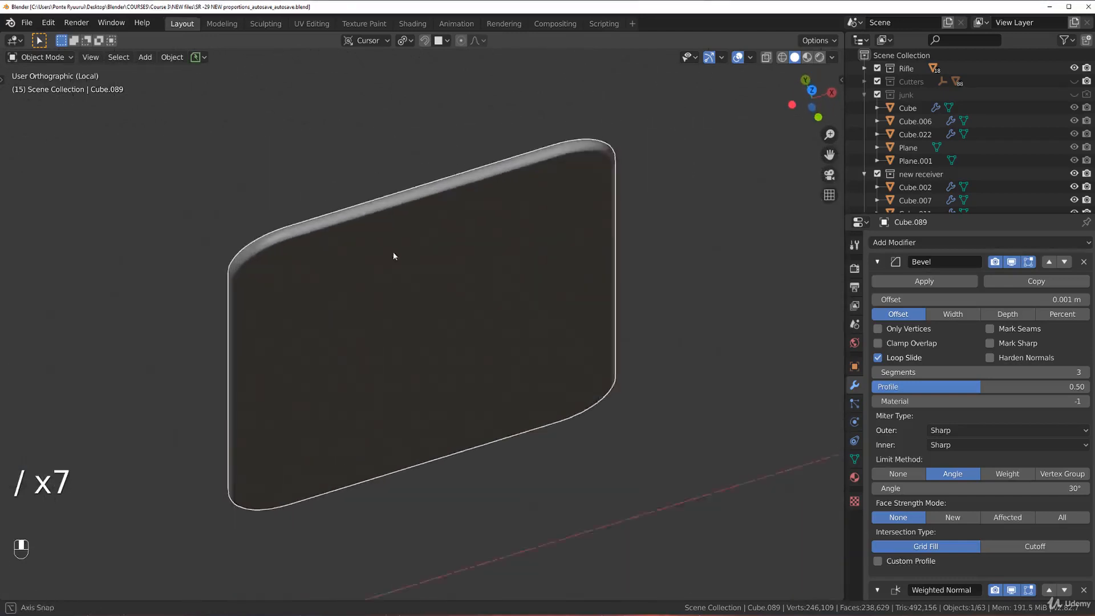
{"action": "middle_click_drag", "start_coordinate": [386, 240], "coordinate": [493, 314], "text": "shift"}
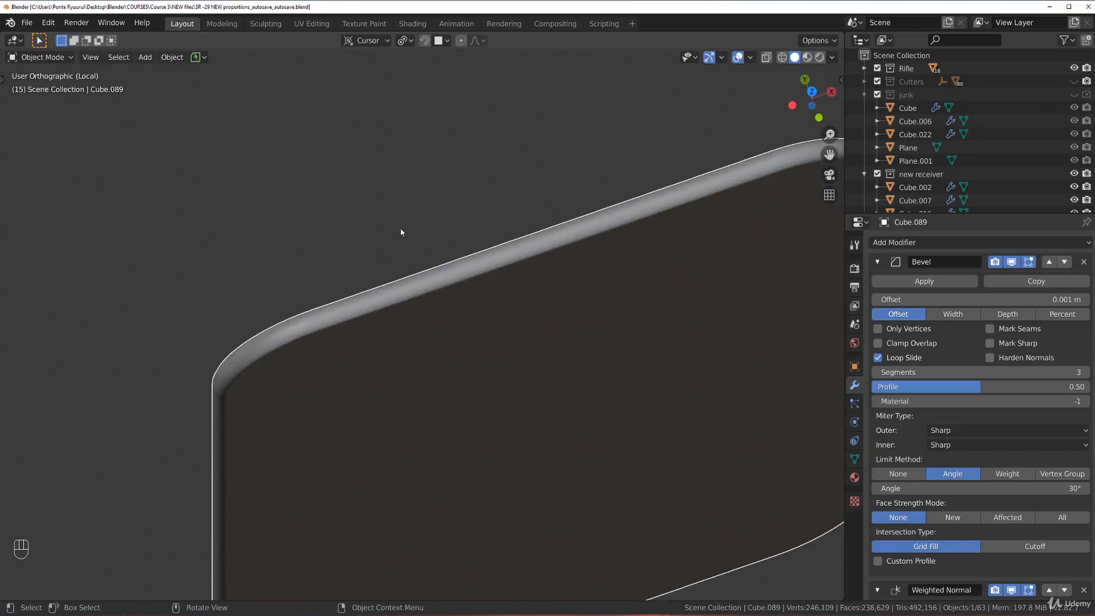
{"action": "key", "text": "slash"}
In front view, duplicate the panel's rectangular cutter about 0.121 m up along Z and scale the copy down to a small box.
{"action": "key", "text": "KP_1"}
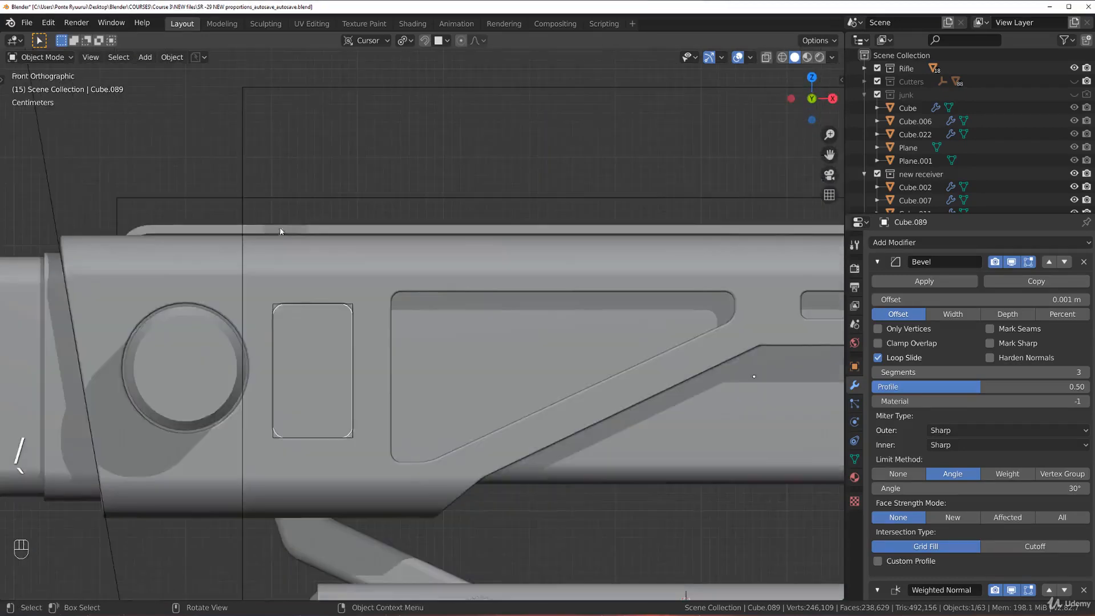
{"action": "scroll", "coordinate": [378, 286], "scroll_direction": "up", "scroll_amount": 2}
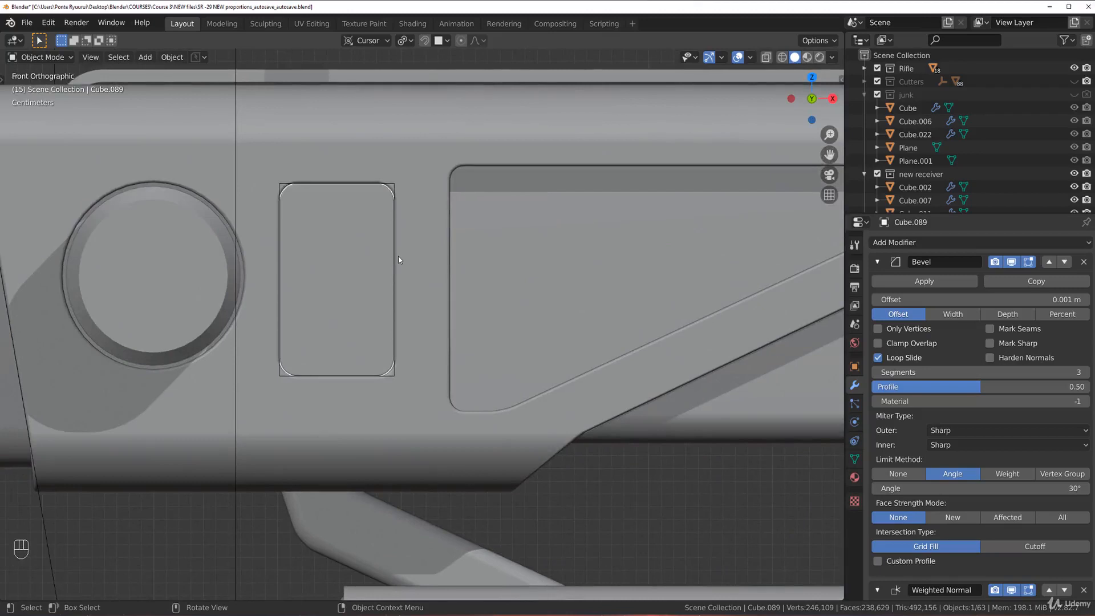
{"action": "left_click", "coordinate": [365, 211]}
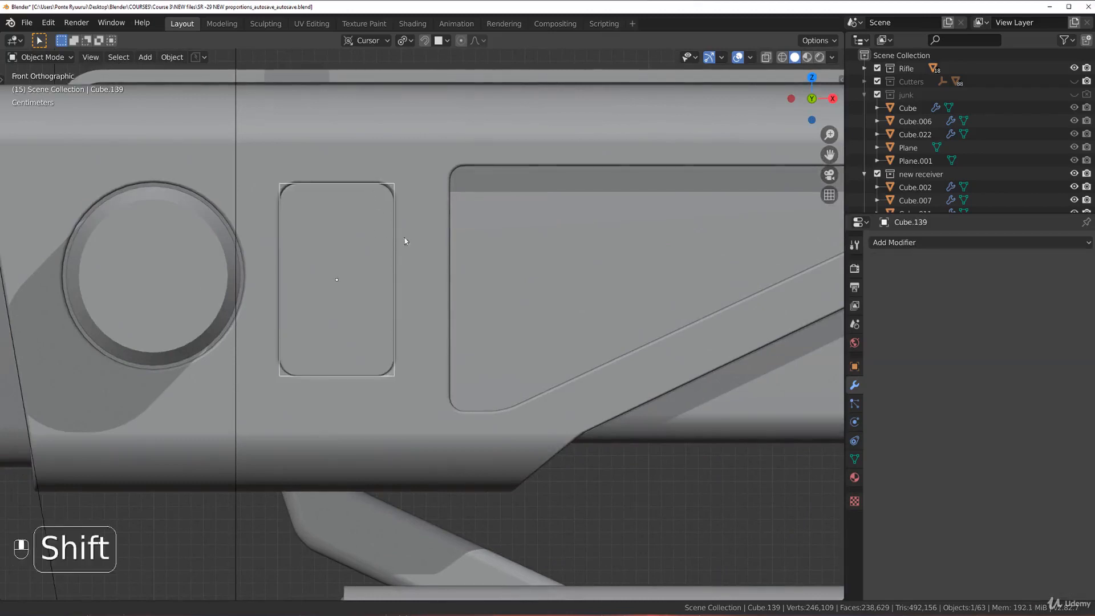
{"action": "middle_click_drag", "start_coordinate": [397, 242], "coordinate": [417, 253], "text": "shift"}
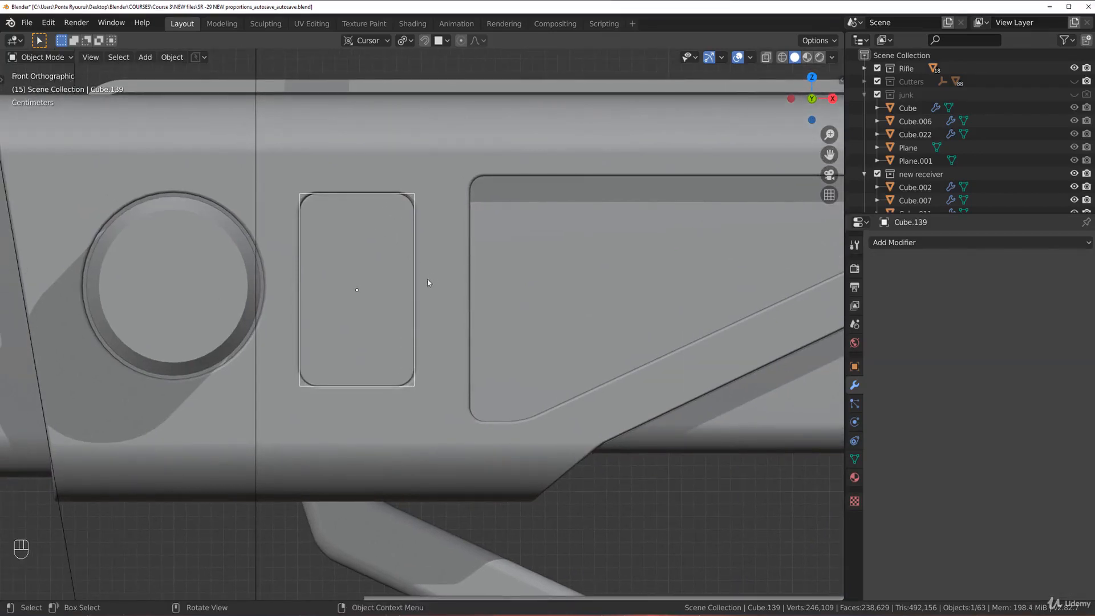
{"action": "left_click", "coordinate": [416, 200]}
{"action": "scroll", "coordinate": [407, 177], "scroll_direction": "up", "scroll_amount": 1}
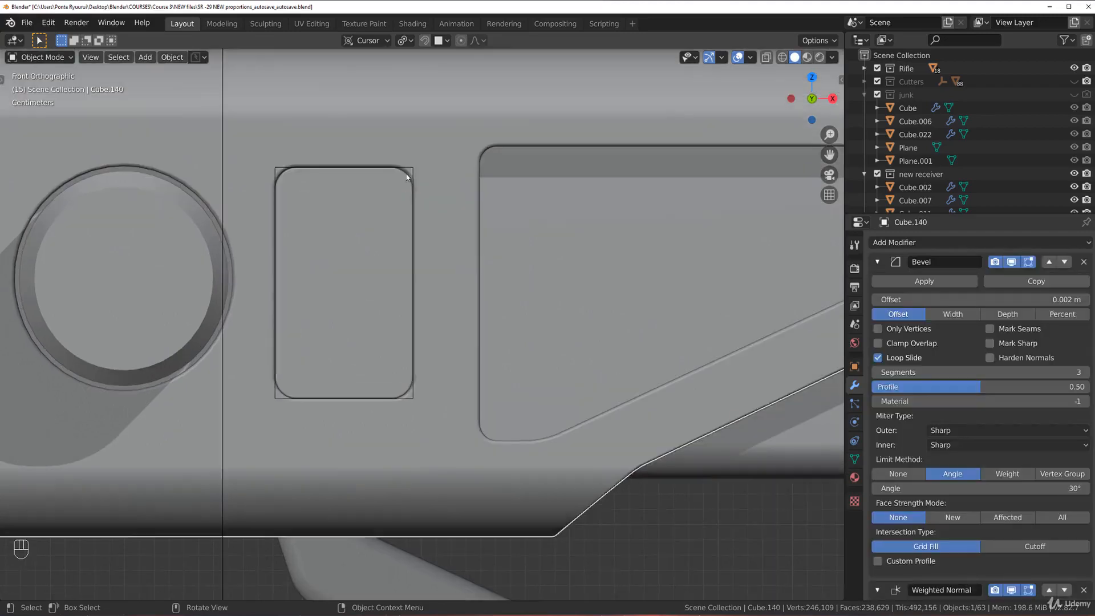
{"action": "left_click", "coordinate": [411, 169]}
{"action": "key", "text": "shift+d"}
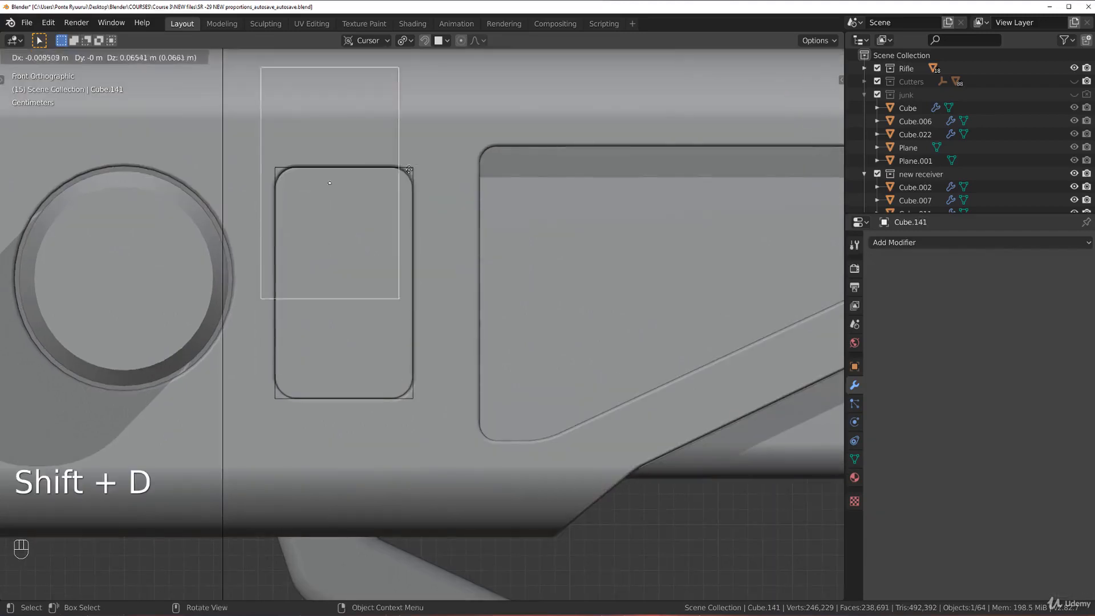
{"action": "left_click", "coordinate": [418, 108]}
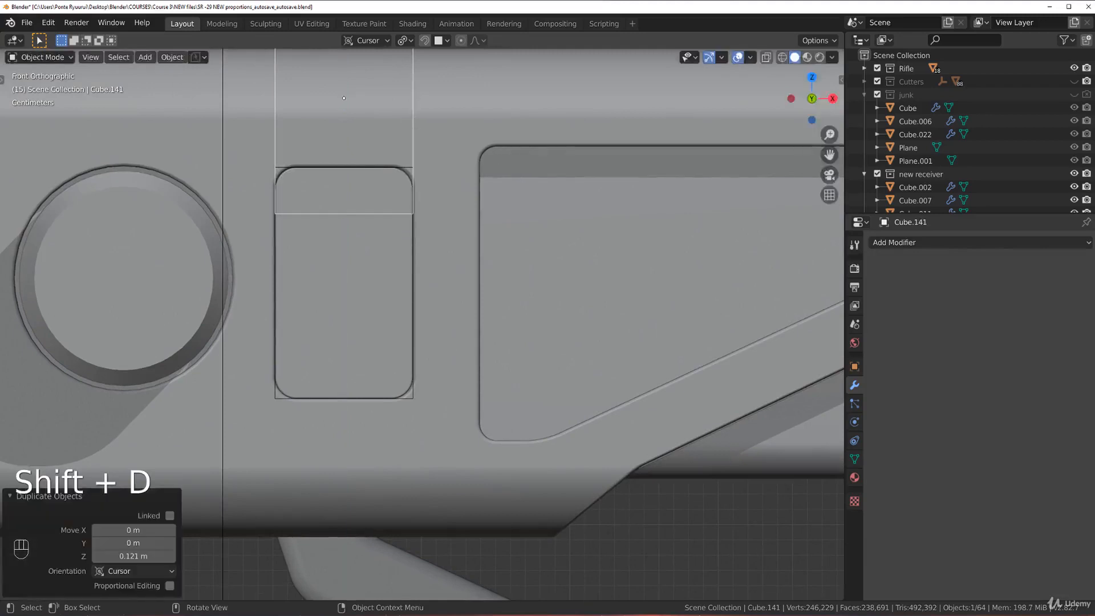
{"action": "key", "text": "s"}
{"action": "left_click", "coordinate": [396, 107]}
Move the small box about 0.0343 m down along Z and 0.12 m along Y so it overlaps the panel's upper edge.
{"action": "key", "text": "f"}
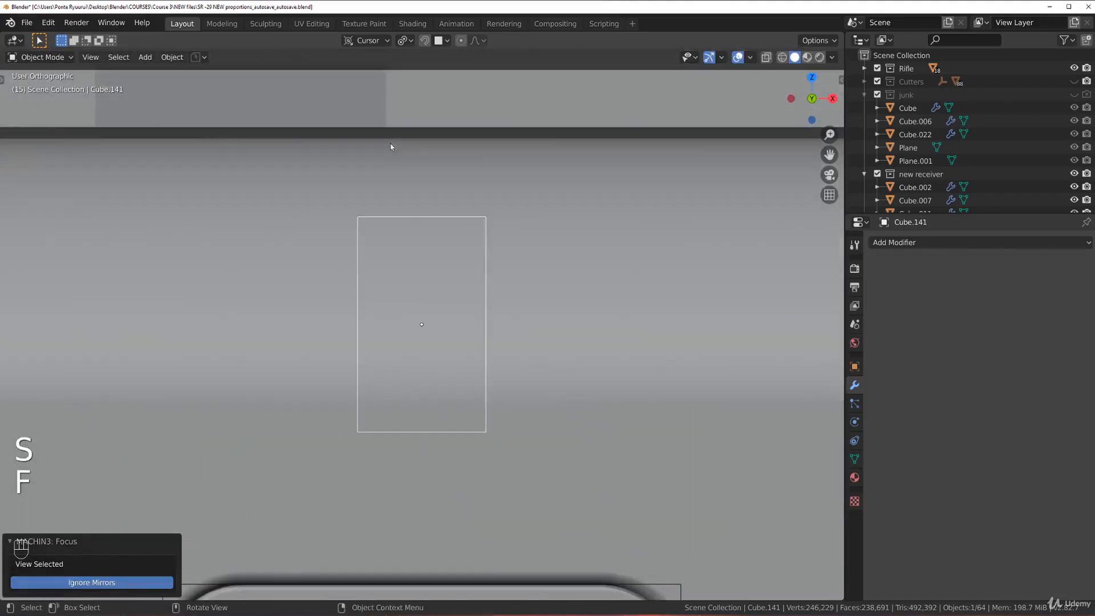
{"action": "key", "text": "g"}
{"action": "key", "text": "z"}
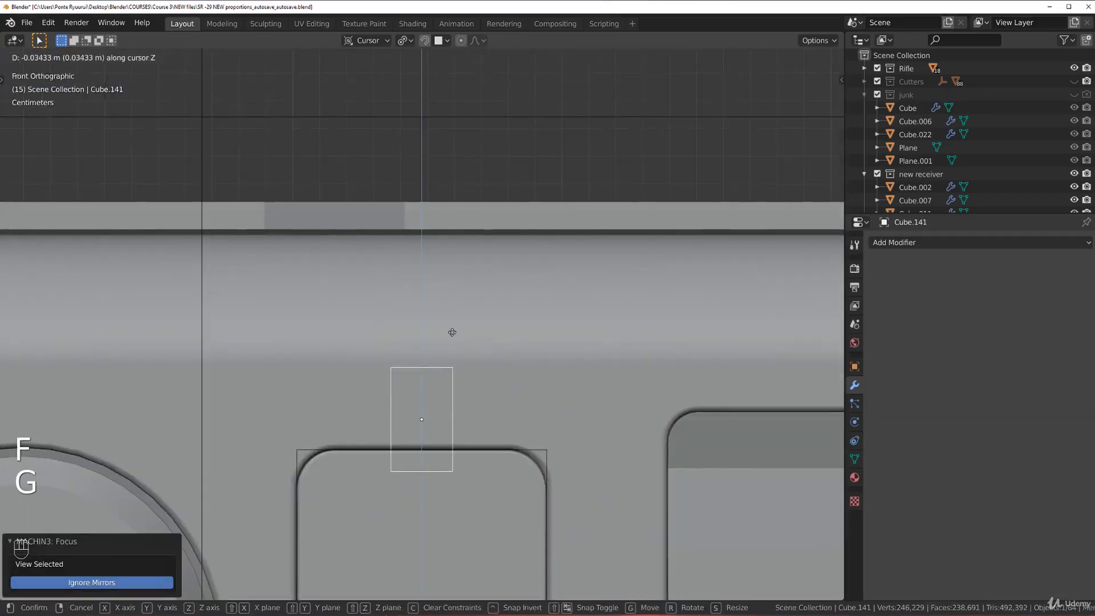
{"action": "left_click", "coordinate": [452, 332]}
{"action": "middle_click_drag", "start_coordinate": [433, 302], "coordinate": [475, 320]}
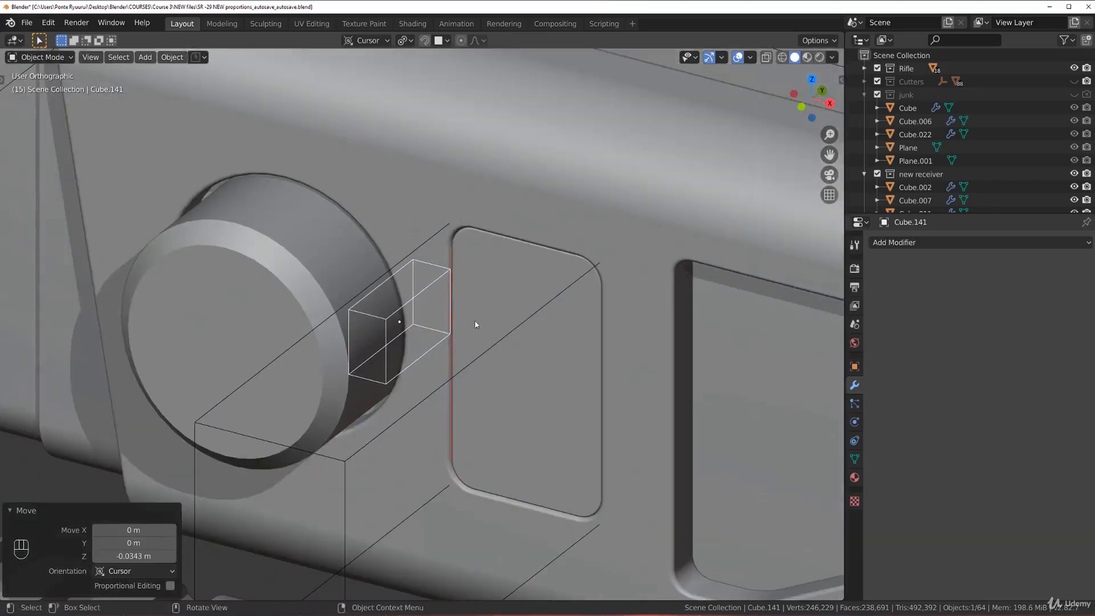
{"action": "key", "text": "g"}
{"action": "key", "text": "y"}
{"action": "left_click", "coordinate": [612, 268]}
{"action": "middle_click_drag", "start_coordinate": [547, 280], "coordinate": [514, 315], "text": "shift"}
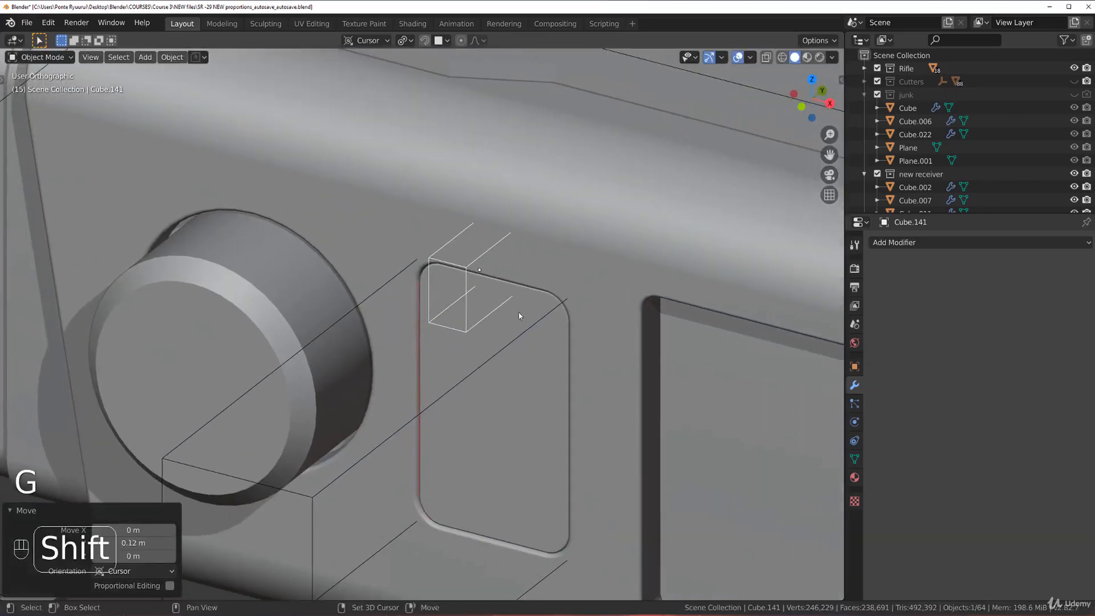
Cut a notch into the panel's upper edge with the small box by Boolean difference, and raise the box about 0.00435 m along Z.
{"action": "left_click", "coordinate": [535, 302], "text": "shift"}
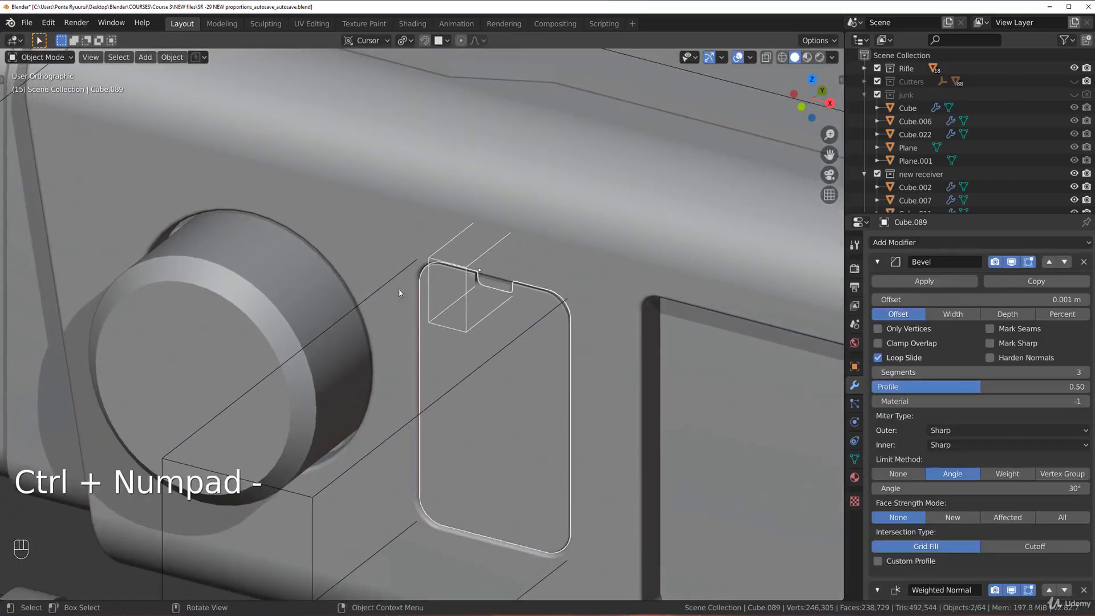
{"action": "key", "text": "KP_1"}
{"action": "scroll", "coordinate": [536, 243], "scroll_direction": "up", "scroll_amount": 2}
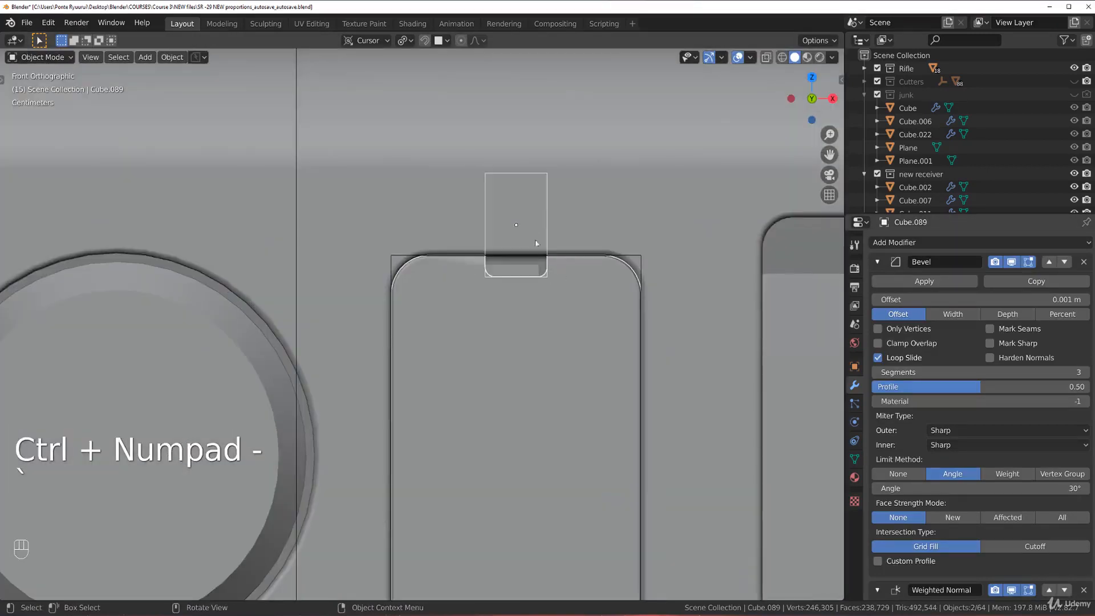
{"action": "left_click", "coordinate": [549, 210]}
{"action": "scroll", "coordinate": [548, 224], "scroll_direction": "up", "scroll_amount": 2}
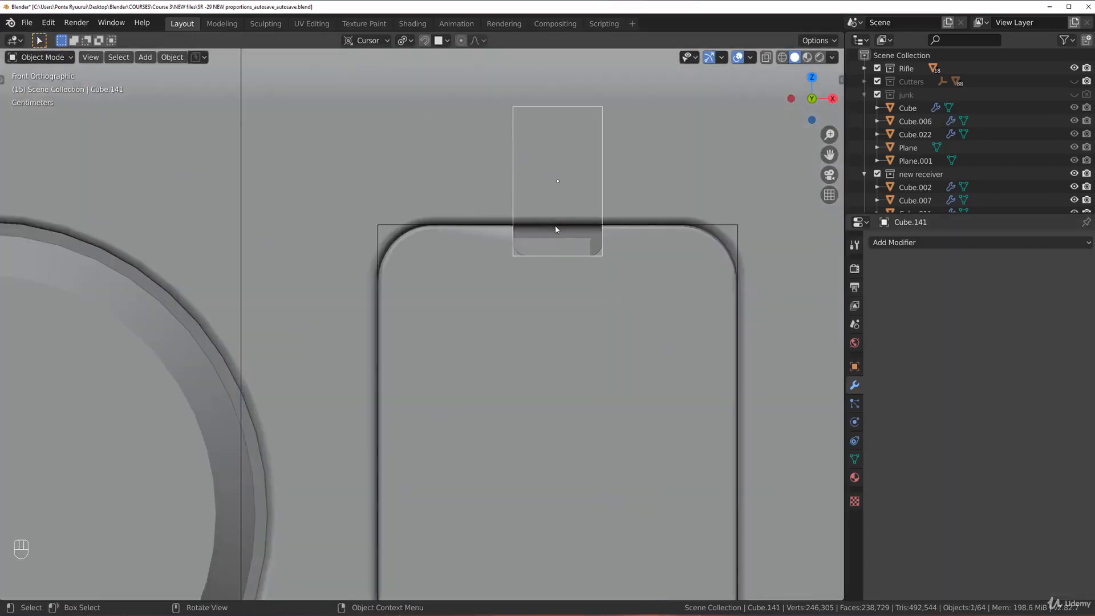
{"action": "key", "text": "g"}
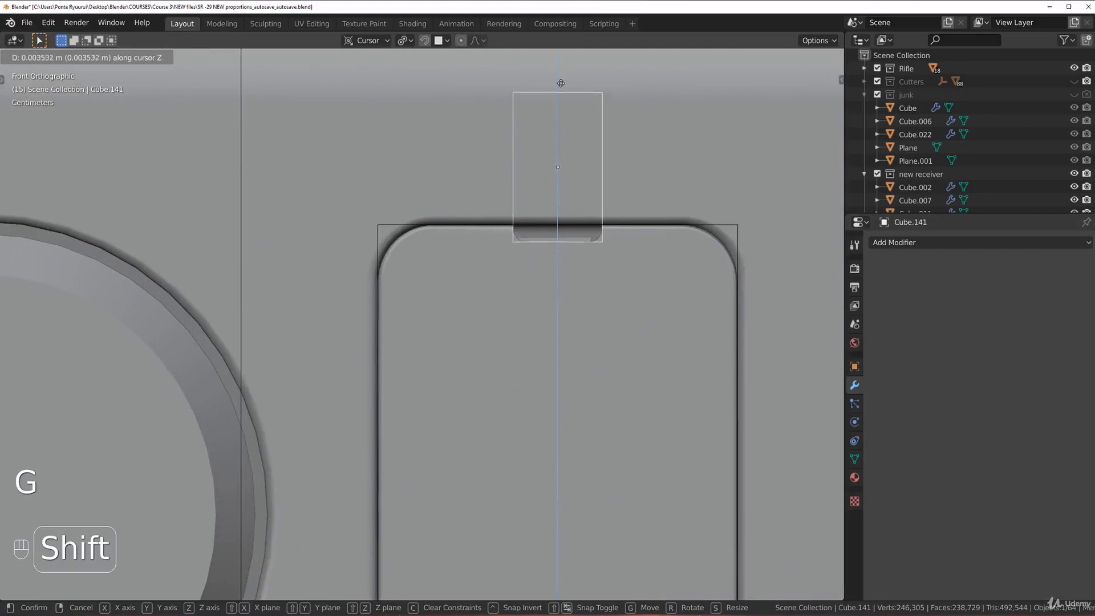
{"action": "left_click", "coordinate": [560, 59]}
{"action": "scroll", "coordinate": [479, 239], "scroll_direction": "down", "scroll_amount": 6}
{"action": "scroll", "coordinate": [479, 224], "scroll_direction": "up", "scroll_amount": 2}
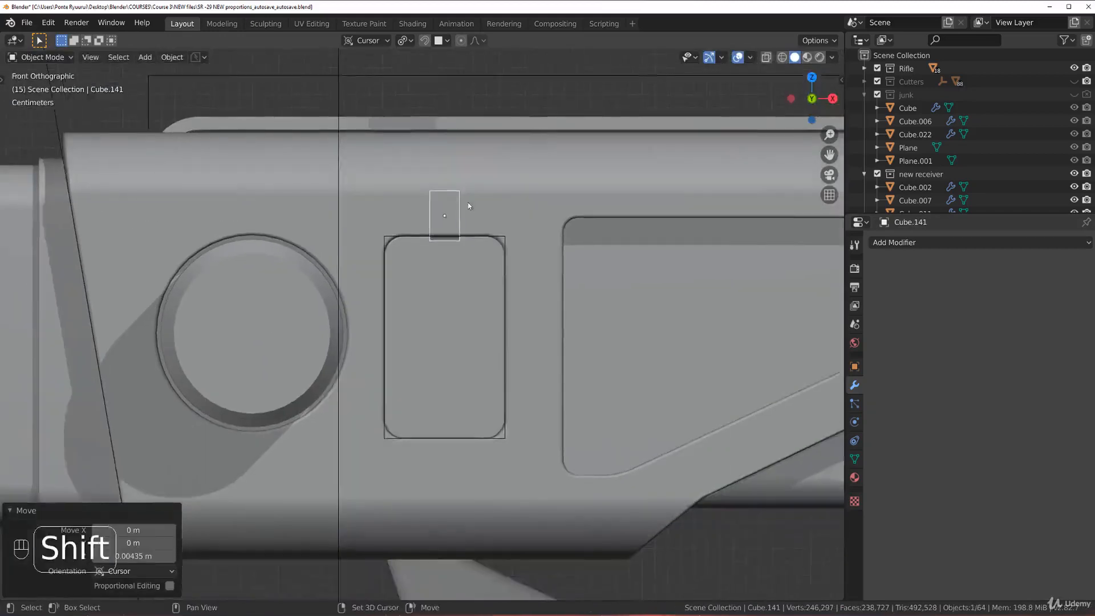
In Edit Mode, duplicate the notch cutter's whole mesh down along Z so the copy slightly overlaps the panel's lower edge, and return to Object Mode.
{"action": "key", "text": "Tab"}
{"action": "key", "text": "a"}
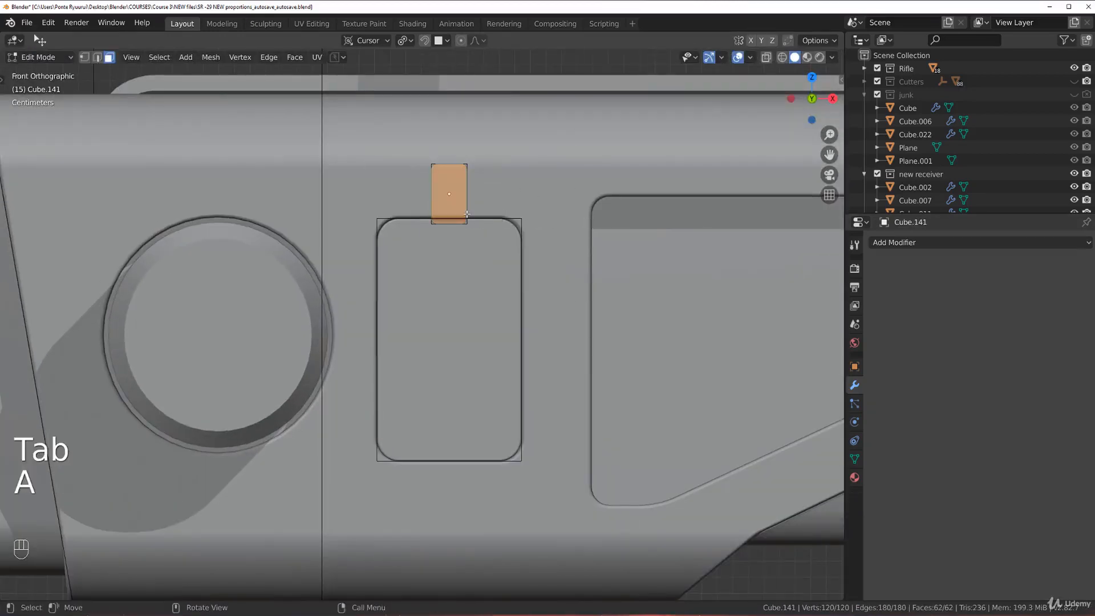
{"action": "key", "text": "shift+d"}
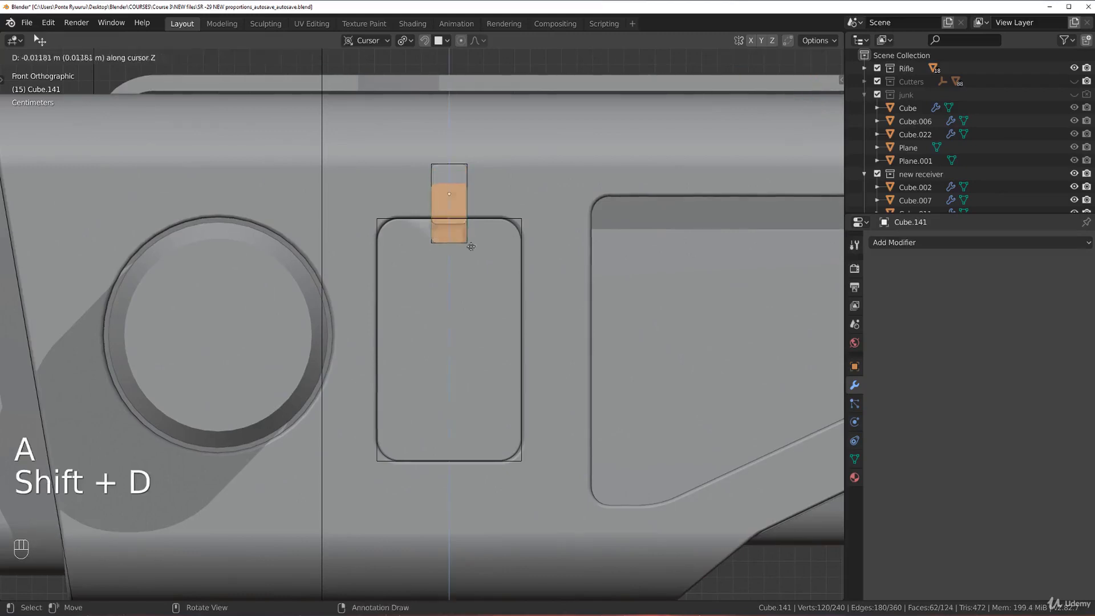
{"action": "left_click", "coordinate": [499, 501]}
{"action": "key", "text": "Tab"}
{"action": "key", "text": "Tab"}
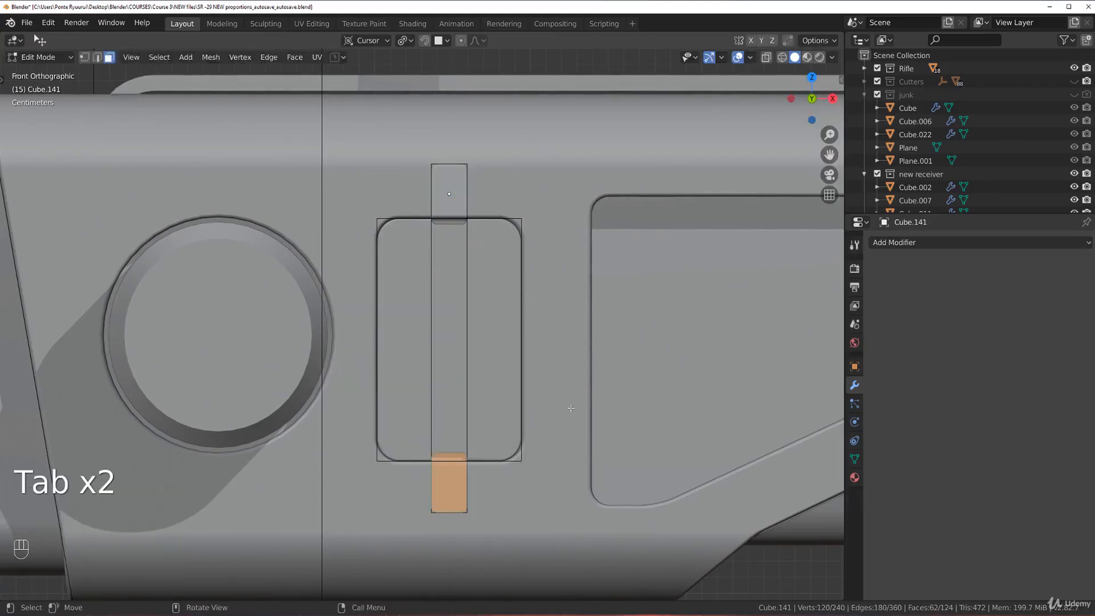
{"action": "key", "text": "g"}
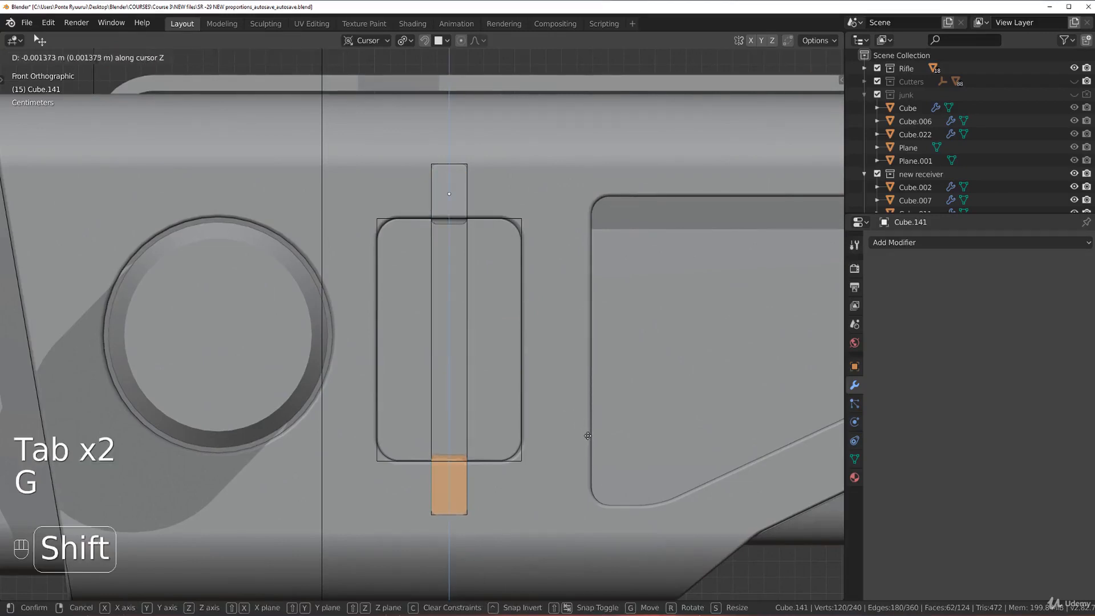
{"action": "left_click", "coordinate": [590, 444]}
{"action": "key", "text": "Tab"}
{"action": "key", "text": "Tab"}
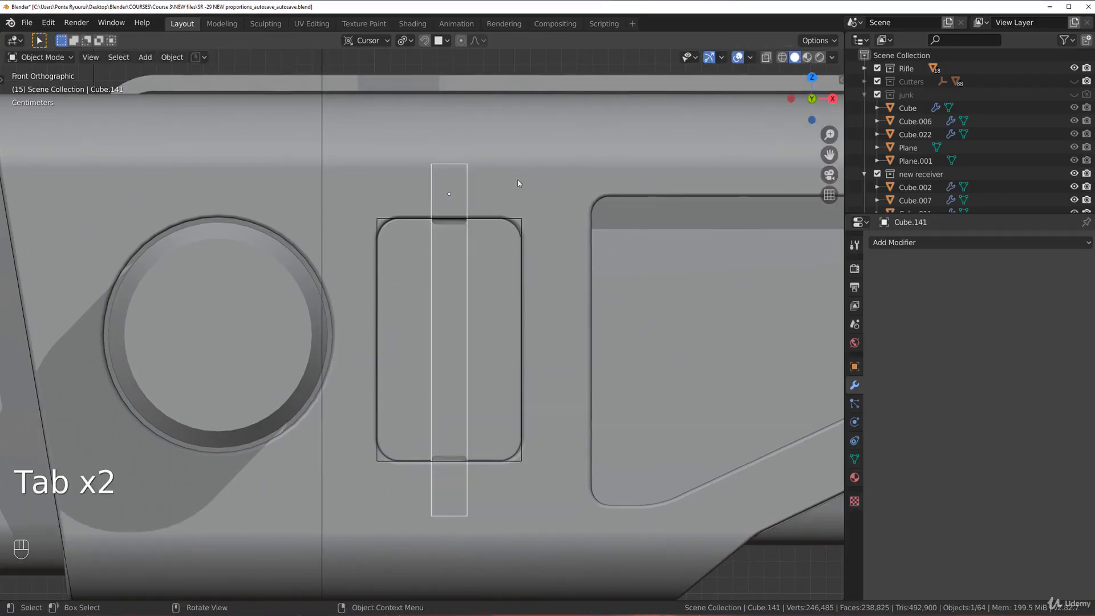
Move the panel's BTool_Cube.141 Boolean above its Bevel and Weighted Normal modifiers and apply it.
{"action": "left_click", "coordinate": [534, 299]}
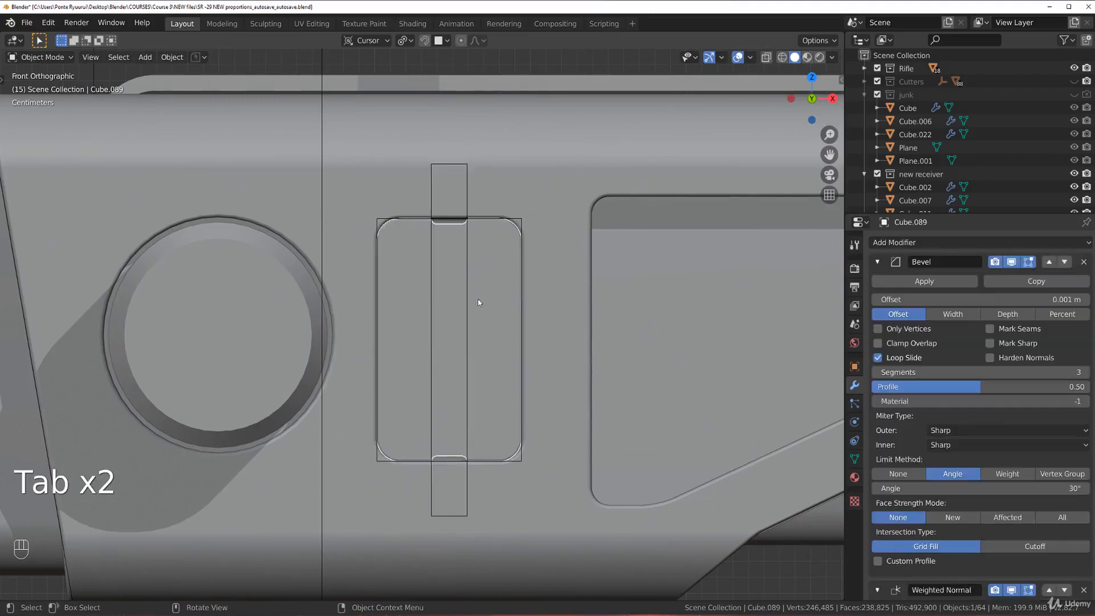
{"action": "scroll", "coordinate": [969, 462], "scroll_direction": "down", "scroll_amount": 8}
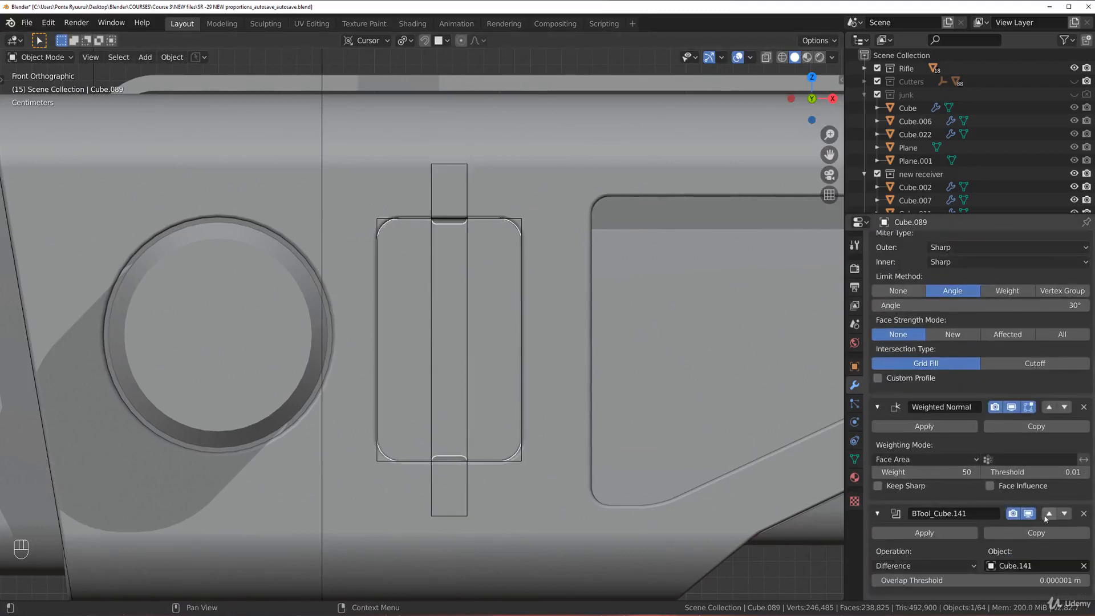
{"action": "left_click", "coordinate": [1048, 513]}
{"action": "left_click", "coordinate": [1050, 407]}
{"action": "scroll", "coordinate": [972, 312], "scroll_direction": "up", "scroll_amount": 6}
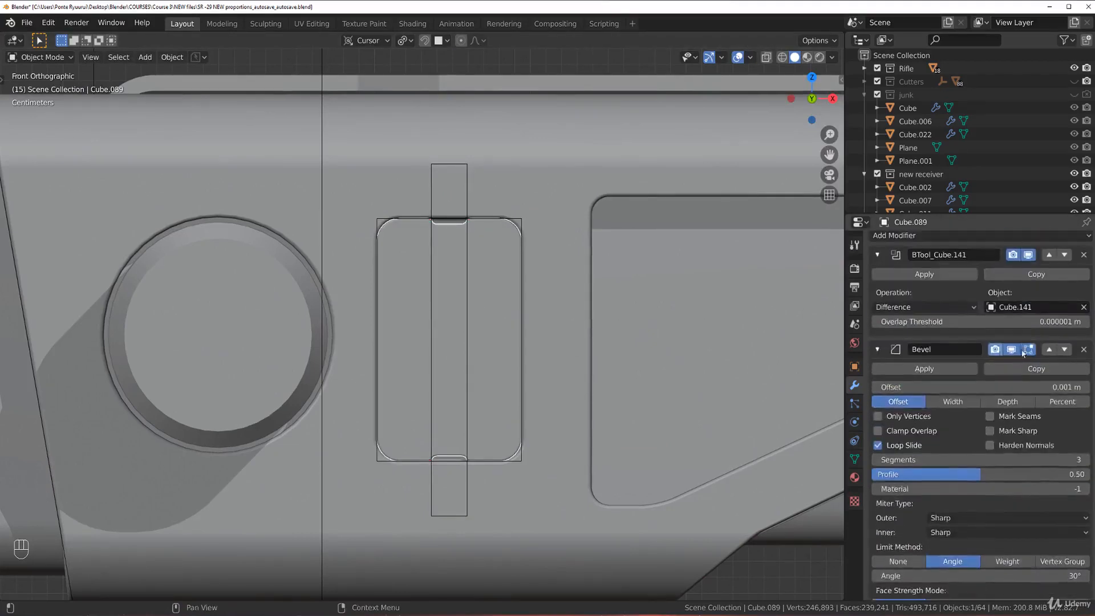
{"action": "left_click", "coordinate": [924, 281]}
Move the four leftover cutter boxes around the panel and sight body to the Cutters collection one by one.
{"action": "scroll", "coordinate": [574, 283], "scroll_direction": "up", "scroll_amount": 4}
{"action": "scroll", "coordinate": [488, 262], "scroll_direction": "down", "scroll_amount": 3}
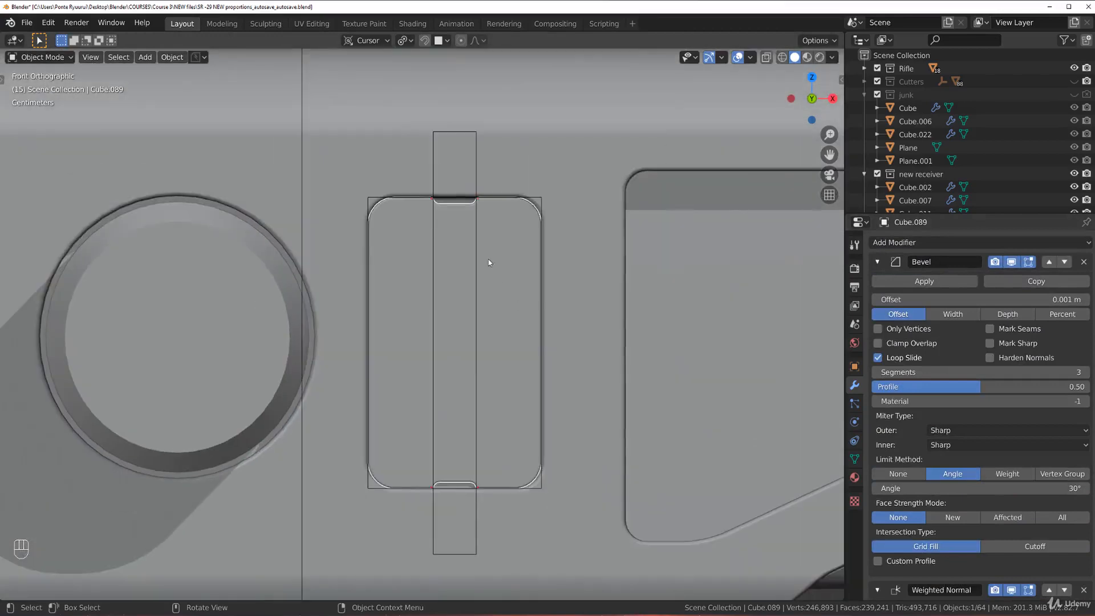
{"action": "left_click", "coordinate": [521, 200]}
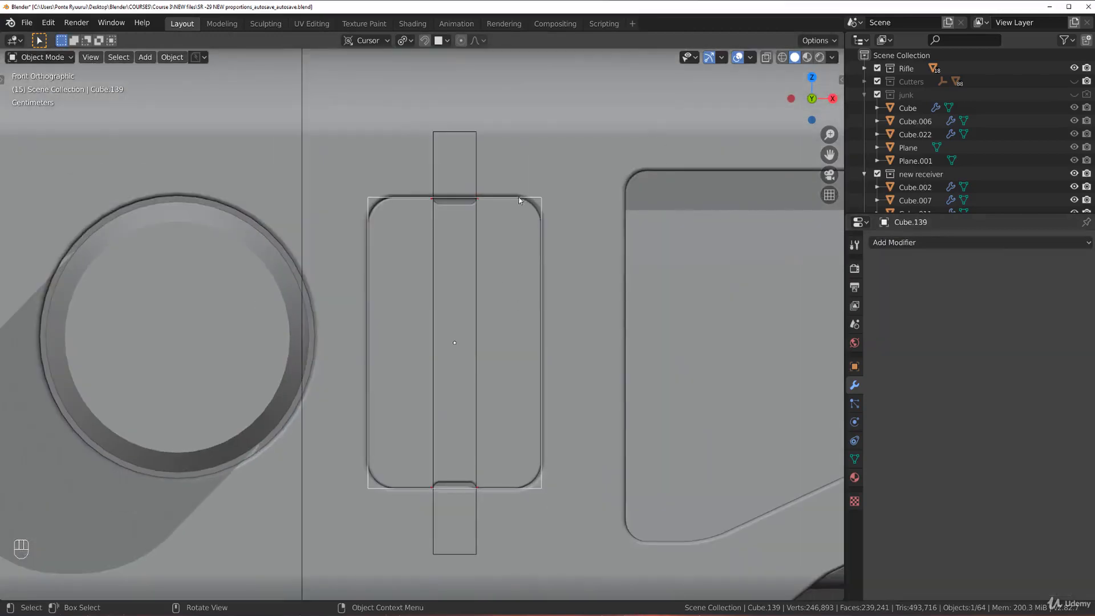
{"action": "key", "text": "m"}
{"action": "left_click", "coordinate": [518, 201]}
{"action": "left_click", "coordinate": [476, 175]}
{"action": "key", "text": "m"}
{"action": "left_click", "coordinate": [475, 176]}
{"action": "scroll", "coordinate": [463, 188], "scroll_direction": "down", "scroll_amount": 5}
{"action": "left_click", "coordinate": [337, 174]}
{"action": "key", "text": "m"}
{"action": "left_click", "coordinate": [338, 174]}
{"action": "left_click", "coordinate": [419, 76]}
{"action": "key", "text": "m"}
{"action": "left_click", "coordinate": [420, 78]}
{"action": "scroll", "coordinate": [422, 171], "scroll_direction": "down", "scroll_amount": 5}
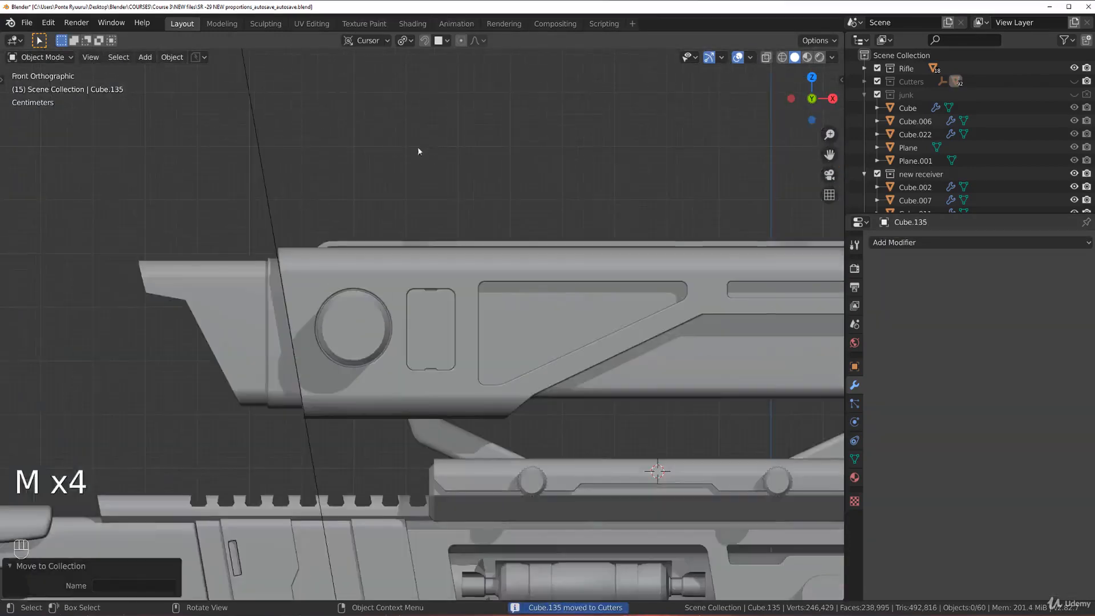
Move the large slanted cutter crossing the rear of the sight to the Cutters collection.
{"action": "left_click", "coordinate": [318, 172]}
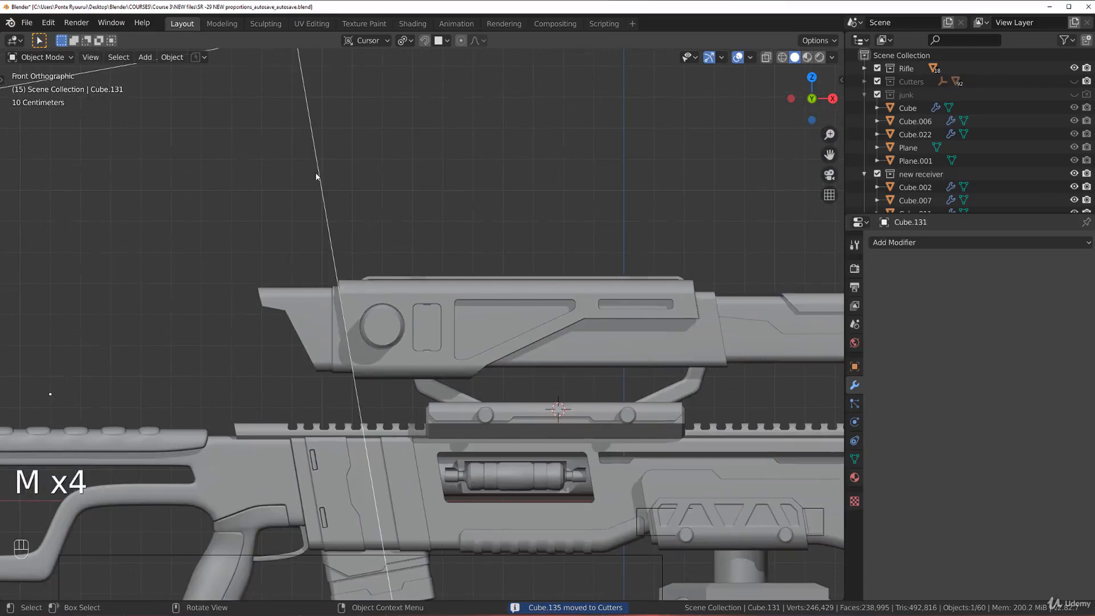
{"action": "key", "text": "v"}
{"action": "key", "text": "v"}
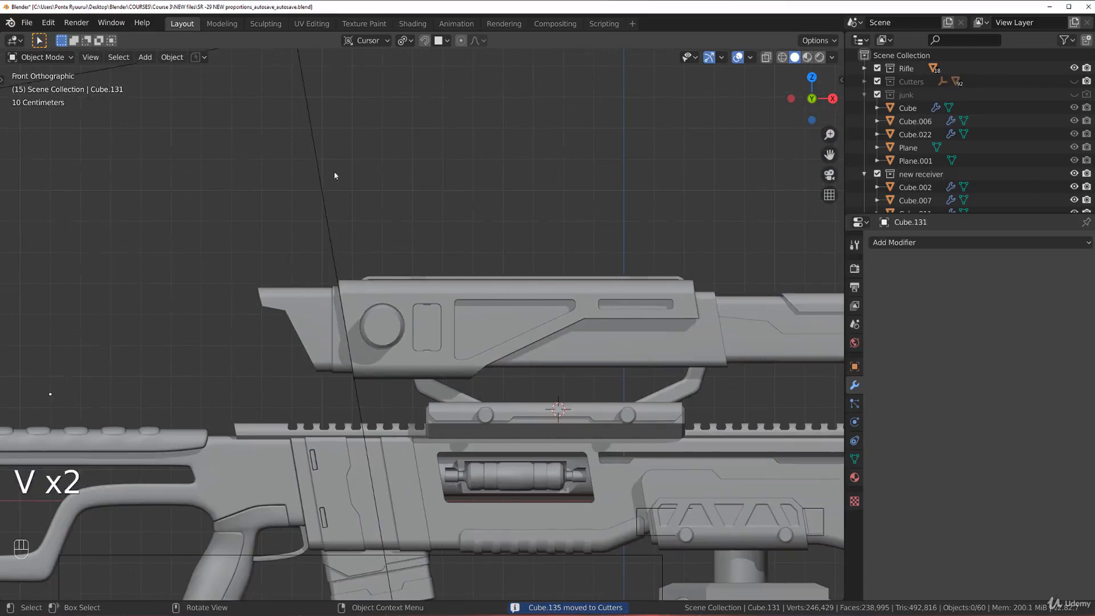
{"action": "left_click", "coordinate": [317, 173]}
{"action": "key", "text": "m"}
{"action": "left_click", "coordinate": [412, 183]}
{"action": "scroll", "coordinate": [407, 211], "scroll_direction": "down", "scroll_amount": 5}
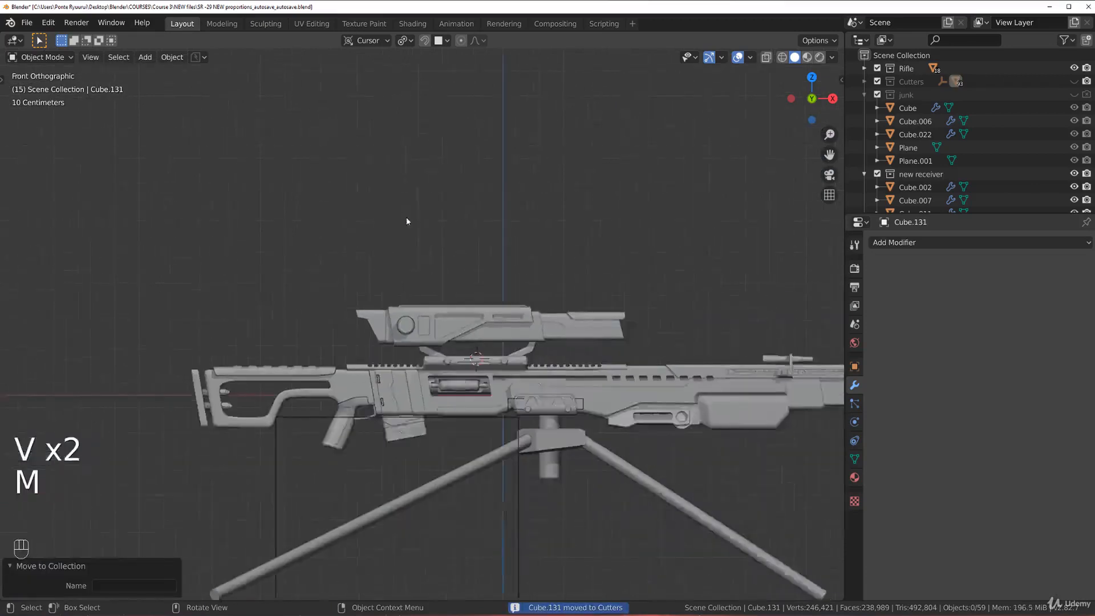
Move the large cube below the rifle's grip and magazine to the Cutters collection.
{"action": "left_click", "coordinate": [319, 432]}
{"action": "key", "text": "n"}
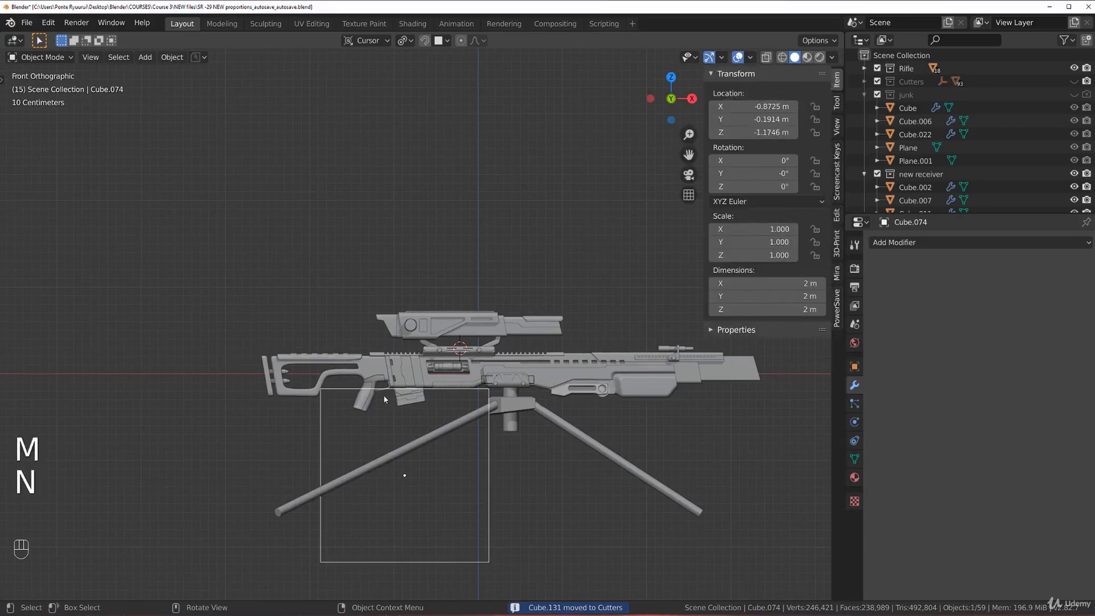
{"action": "key", "text": "m"}
{"action": "left_click", "coordinate": [390, 394]}
{"action": "scroll", "coordinate": [492, 311], "scroll_direction": "up", "scroll_amount": 6}
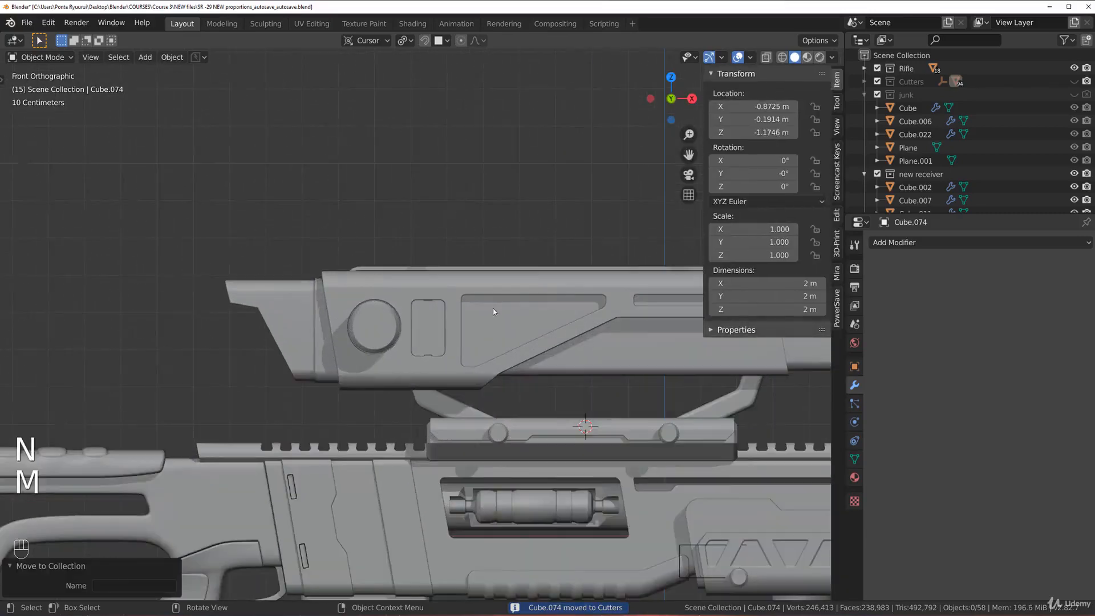
{"action": "key", "text": "n"}
{"action": "scroll", "coordinate": [493, 311], "scroll_direction": "up", "scroll_amount": 3}
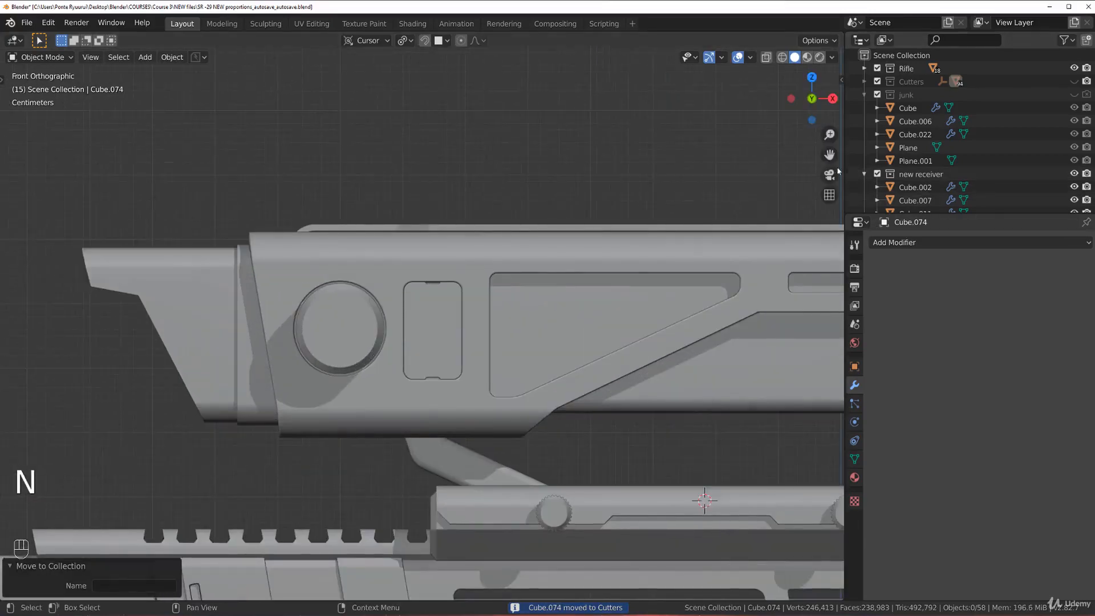
Widen the 3D viewport, add a cube mesh at the 3D cursor and scale it uniformly to 0.330.
{"action": "left_click_drag", "start_coordinate": [845, 172], "coordinate": [950, 176]}
{"action": "middle_click_drag", "start_coordinate": [597, 261], "coordinate": [505, 190], "text": "shift"}
{"action": "scroll", "coordinate": [458, 229], "scroll_direction": "up", "scroll_amount": 1}
{"action": "scroll", "coordinate": [455, 231], "scroll_direction": "up", "scroll_amount": 1}
{"action": "middle_click_drag", "start_coordinate": [398, 243], "coordinate": [463, 293], "text": "shift"}
{"action": "scroll", "coordinate": [451, 279], "scroll_direction": "up", "scroll_amount": 2}
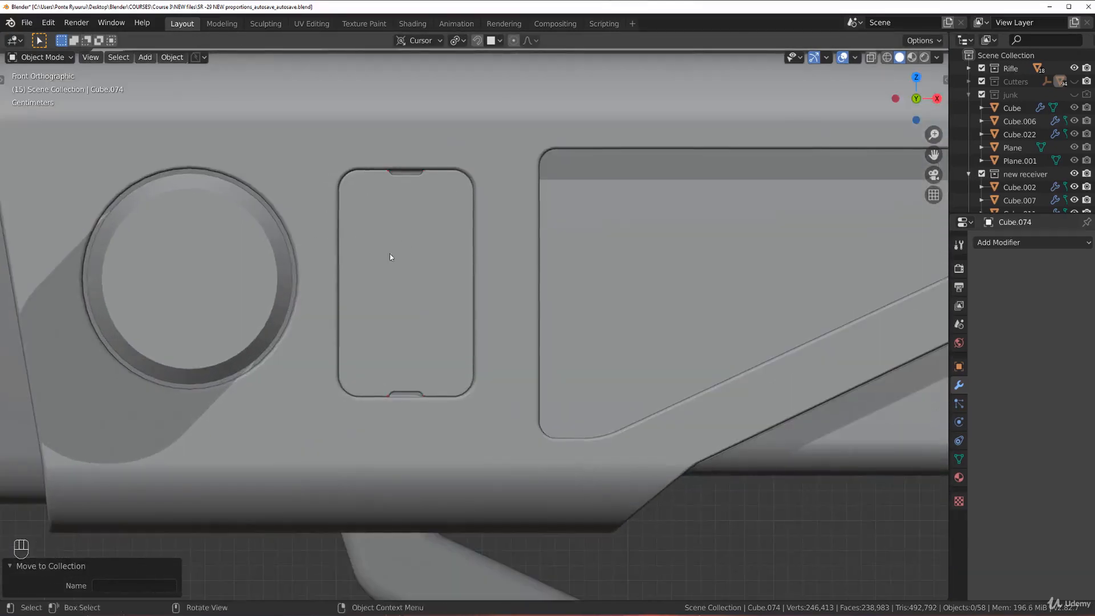
{"action": "key", "text": "shift+a"}
{"action": "mouse_move", "coordinate": [393, 256]}
{"action": "left_click", "coordinate": [484, 297]}
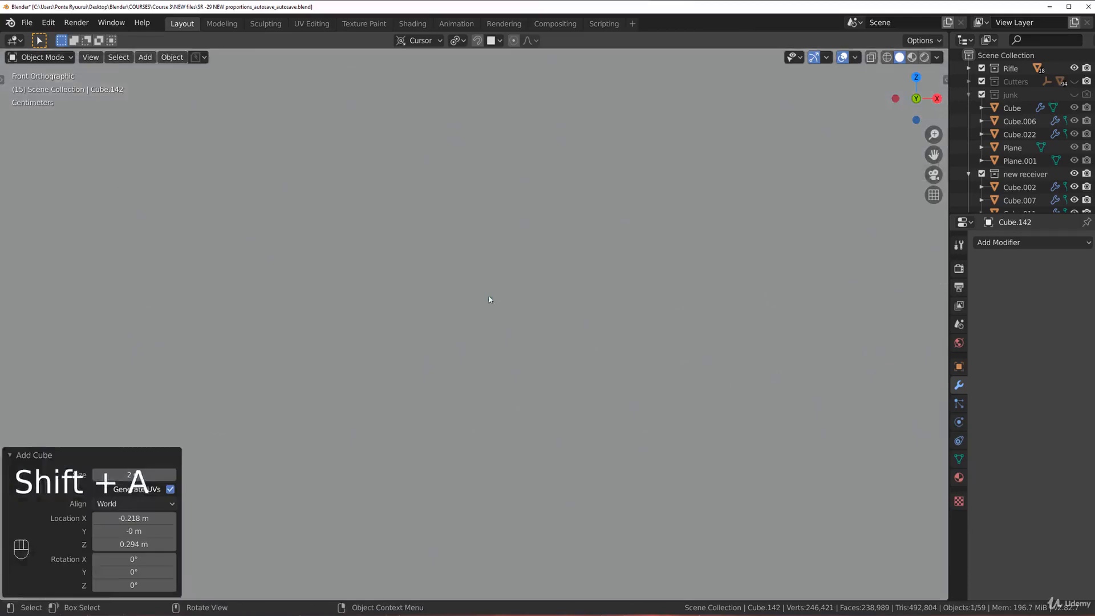
{"action": "key", "text": "s"}
{"action": "left_click", "coordinate": [702, 375]}
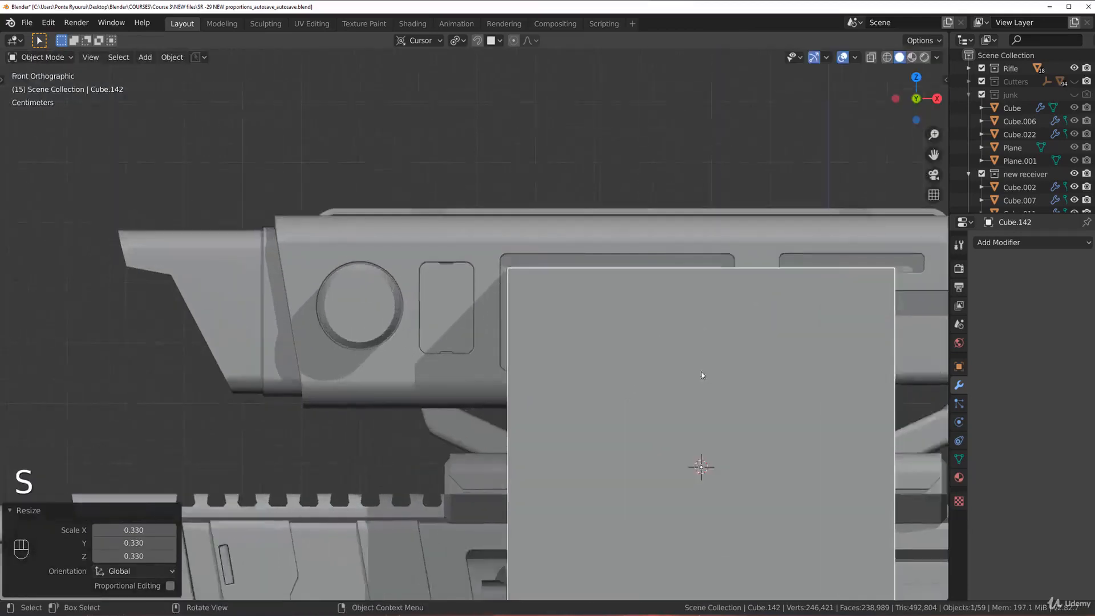
Shrink the new cube further and move it over the rounded side panel beside the round knob.
{"action": "scroll", "coordinate": [702, 375], "scroll_direction": "up", "scroll_amount": 2}
{"action": "key", "text": "g"}
{"action": "left_click", "coordinate": [536, 275]}
{"action": "key", "text": "s"}
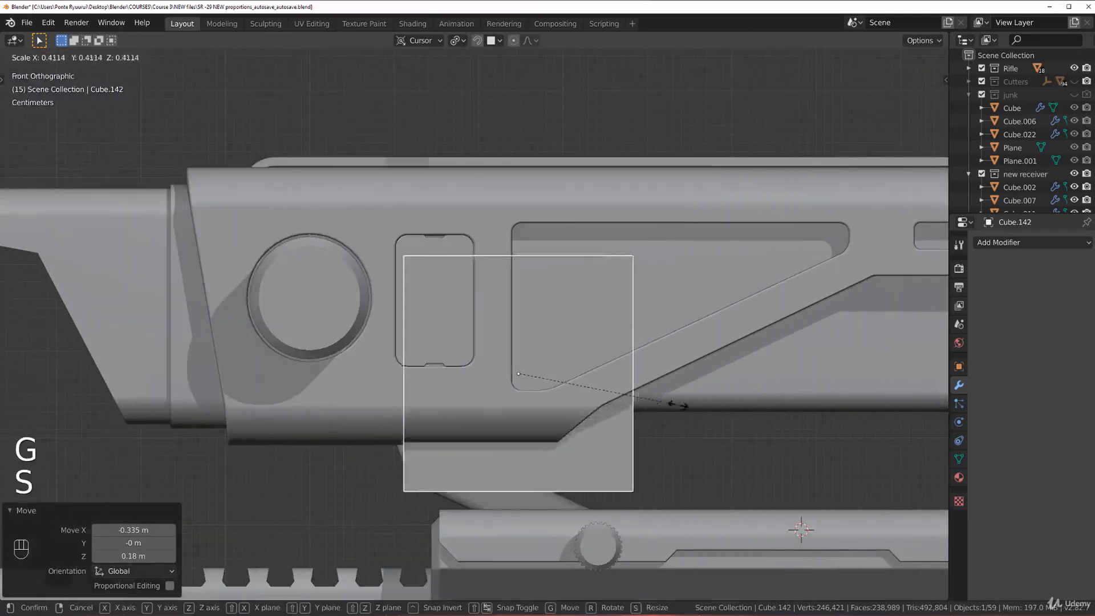
{"action": "left_click", "coordinate": [581, 398]}
{"action": "key", "text": "g"}
{"action": "left_click", "coordinate": [531, 313]}
Move the cube 0.17 m outward along negative Y so it sits at the side panel's outer face.
{"action": "key", "text": "KP_7"}
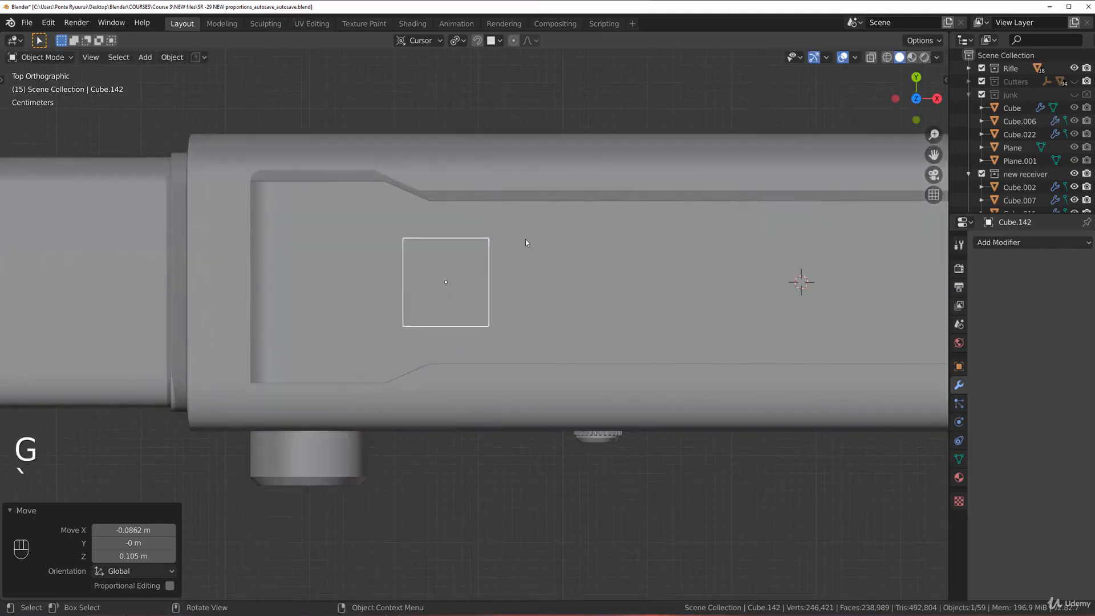
{"action": "key", "text": "g"}
{"action": "middle_click", "coordinate": [522, 270]}
{"action": "left_click", "coordinate": [521, 402]}
{"action": "key", "text": "grave"}
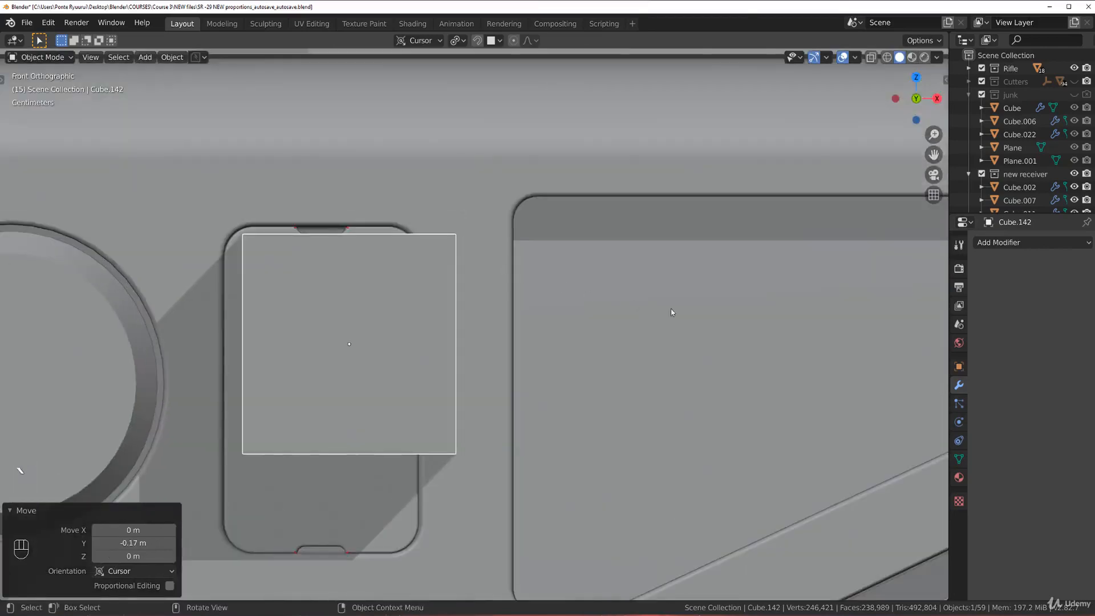
Scale the cube to 0.506, flatten it to 0.375 along Z and centre it in the panel's upper part.
{"action": "key", "text": "s"}
{"action": "left_click", "coordinate": [511, 319]}
{"action": "key", "text": "s"}
{"action": "middle_click", "coordinate": [599, 329]}
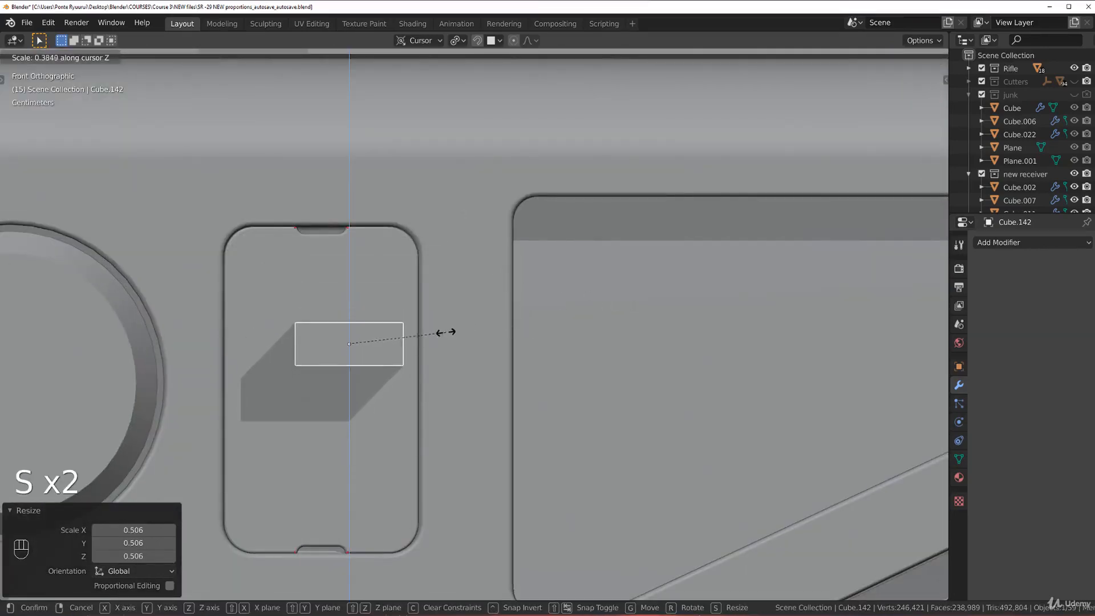
{"action": "left_click", "coordinate": [443, 332]}
{"action": "key", "text": "g"}
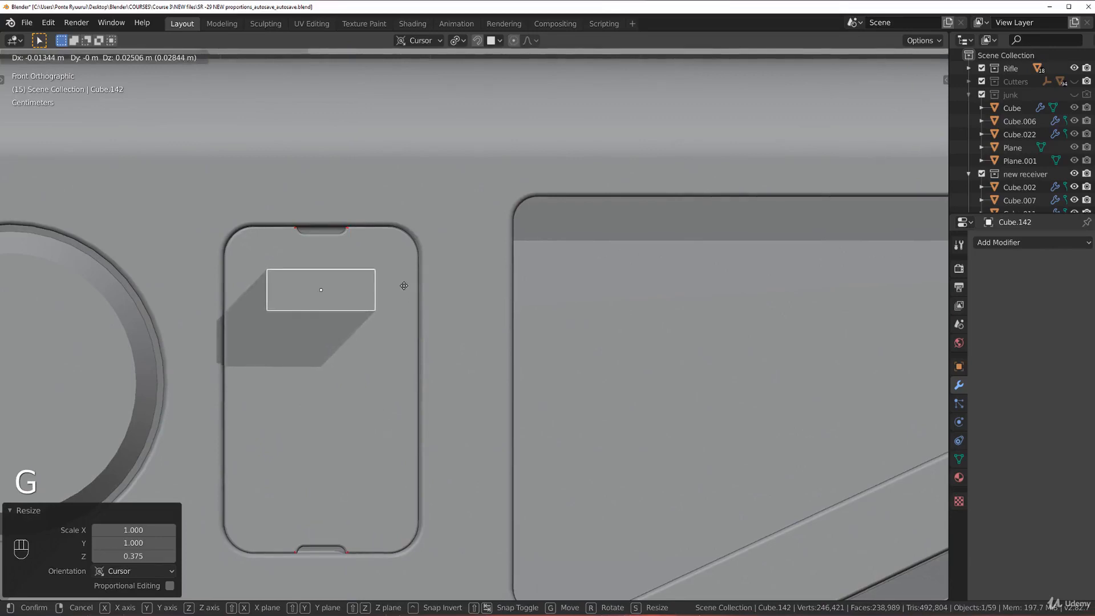
{"action": "left_click", "coordinate": [404, 286]}
Apply the box's scale and round its four depth-direction edges with a 14-segment bevel.
{"action": "middle_click_drag", "start_coordinate": [413, 281], "coordinate": [368, 275]}
{"action": "key", "text": "Tab"}
{"action": "left_click", "coordinate": [364, 303]}
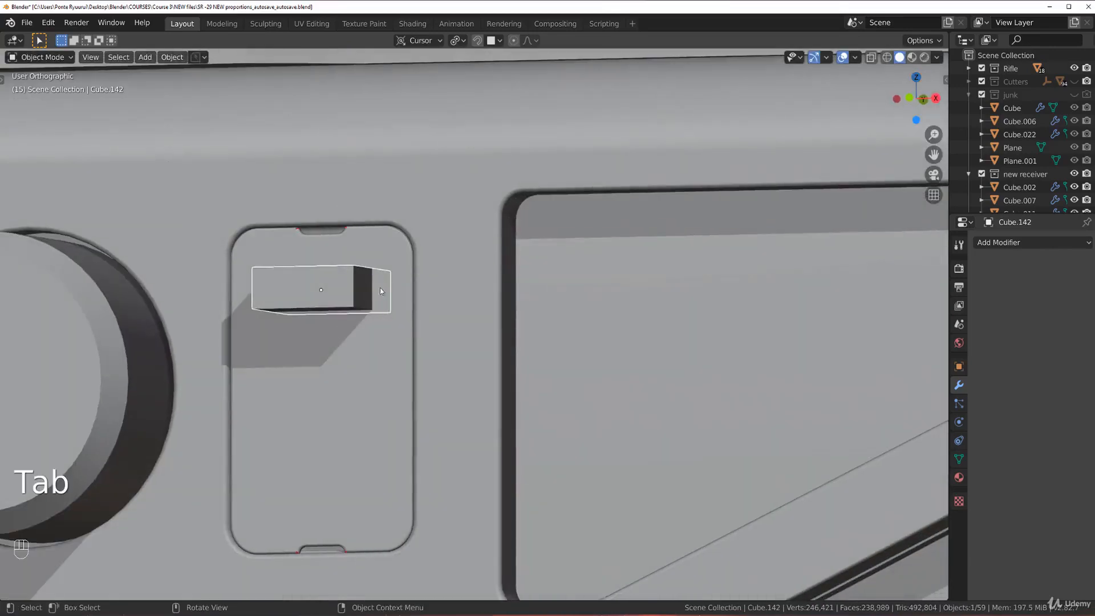
{"action": "key", "text": "ctrl+a"}
{"action": "left_click", "coordinate": [399, 291]}
{"action": "key", "text": "Tab"}
{"action": "left_click", "coordinate": [363, 309]}
{"action": "left_click", "coordinate": [366, 268], "text": "shift"}
{"action": "middle_click_drag", "start_coordinate": [383, 266], "coordinate": [268, 315]}
{"action": "left_click", "coordinate": [269, 314], "text": "shift"}
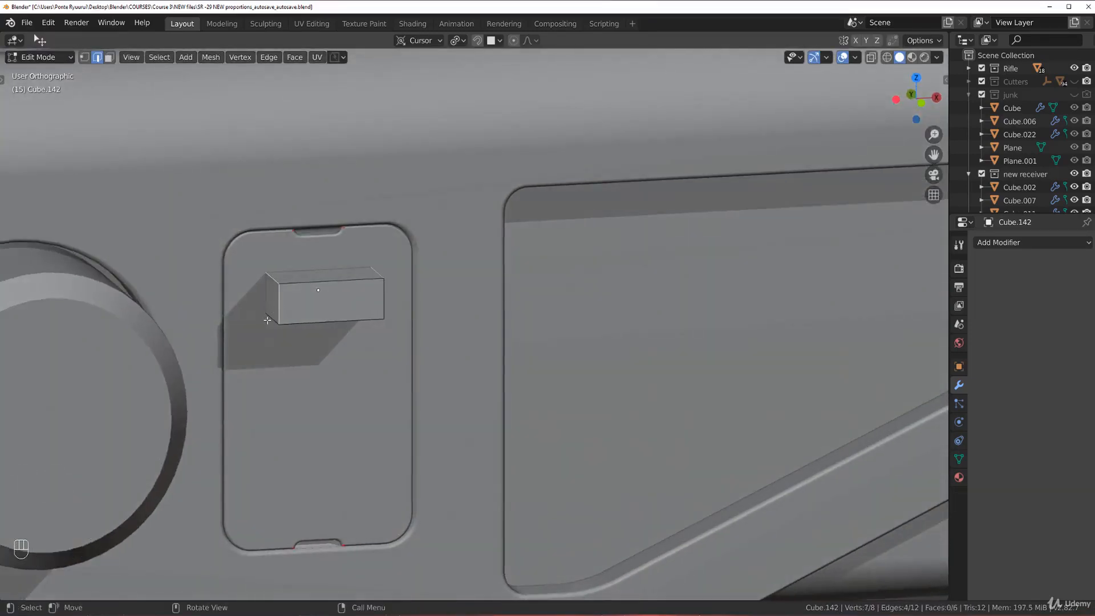
{"action": "key", "text": "ctrl+b"}
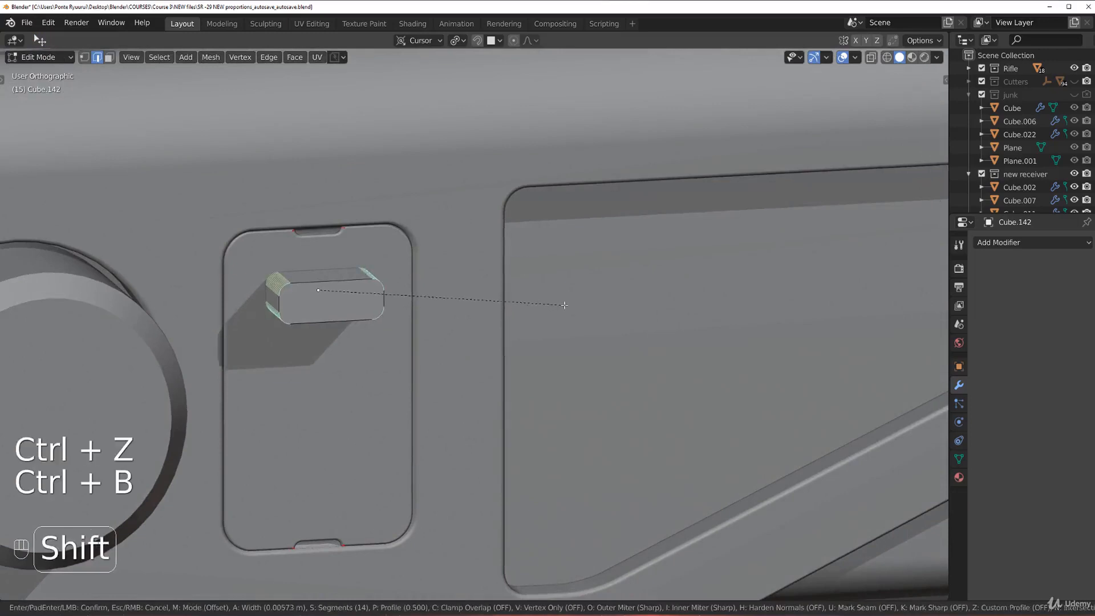
{"action": "left_click", "coordinate": [564, 305]}
Bevel the border of the rounded box's front face to form a soft-edged button.
{"action": "key", "text": "Tab"}
{"action": "scroll", "coordinate": [564, 305], "scroll_direction": "up", "scroll_amount": 2}
{"action": "left_click", "coordinate": [272, 282]}
{"action": "middle_click_drag", "start_coordinate": [410, 293], "coordinate": [507, 310], "text": "shift"}
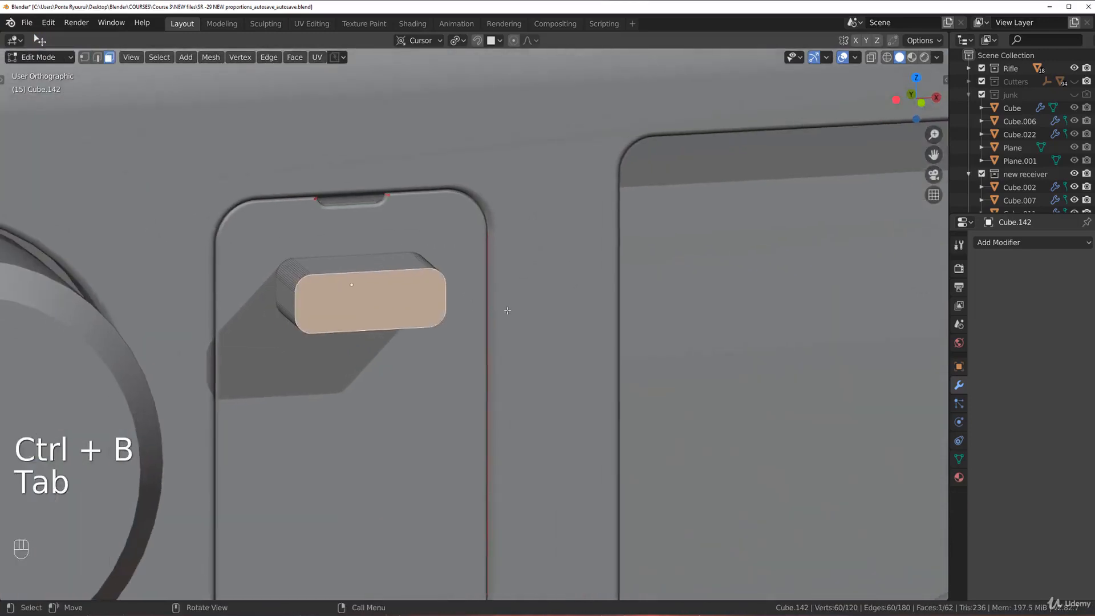
{"action": "key", "text": "ctrl+b"}
{"action": "left_click", "coordinate": [574, 346], "text": "shift"}
{"action": "key", "text": "Tab"}
{"action": "key", "text": "grave"}
{"action": "key", "text": "Tab"}
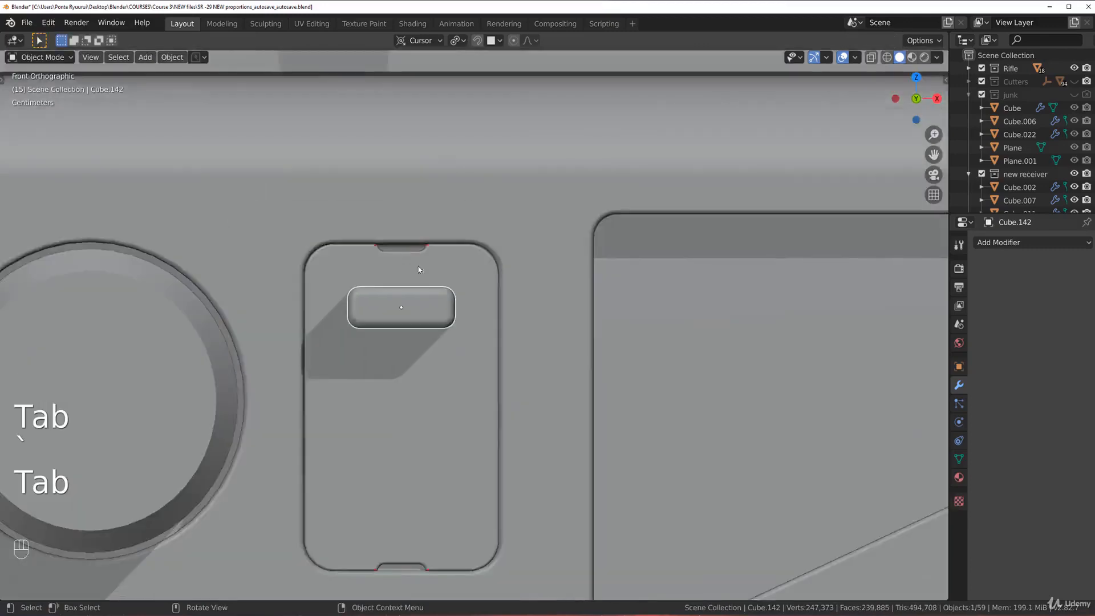
Duplicate the button 0.0943 m down the panel along Z and scale the copy to 0.743.
{"action": "middle_click_drag", "start_coordinate": [419, 269], "coordinate": [401, 182], "text": "shift"}
{"action": "key", "text": "shift+d"}
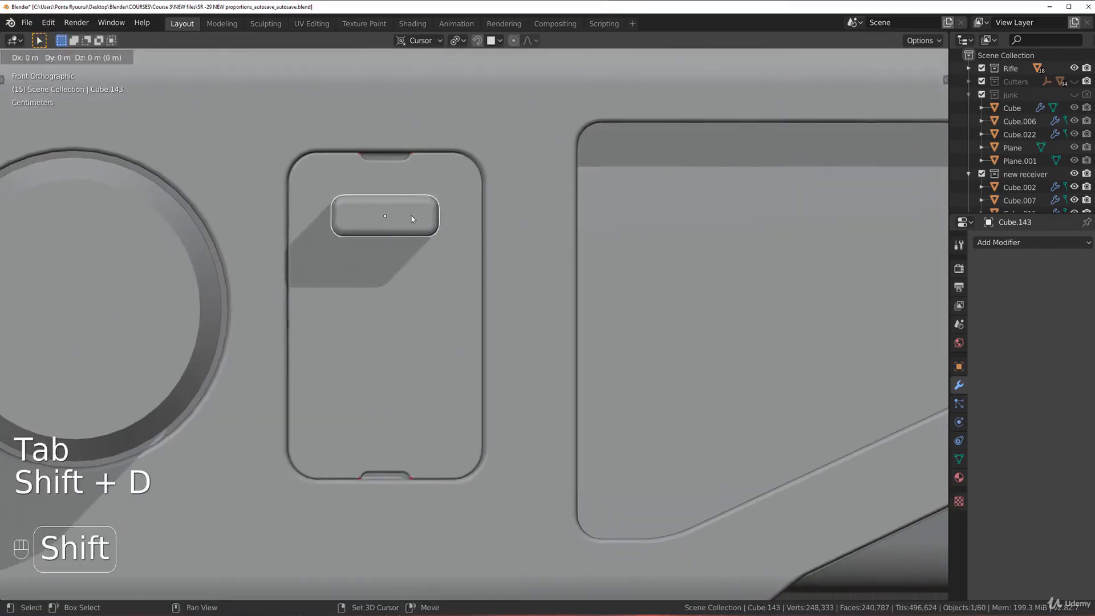
{"action": "middle_click", "coordinate": [452, 277]}
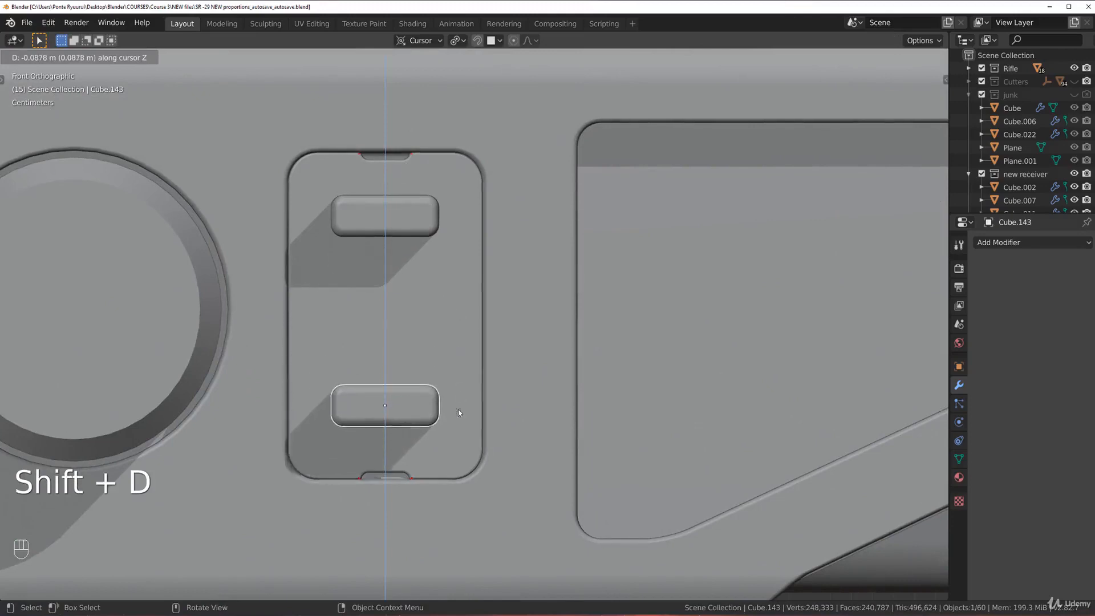
{"action": "left_click", "coordinate": [472, 422]}
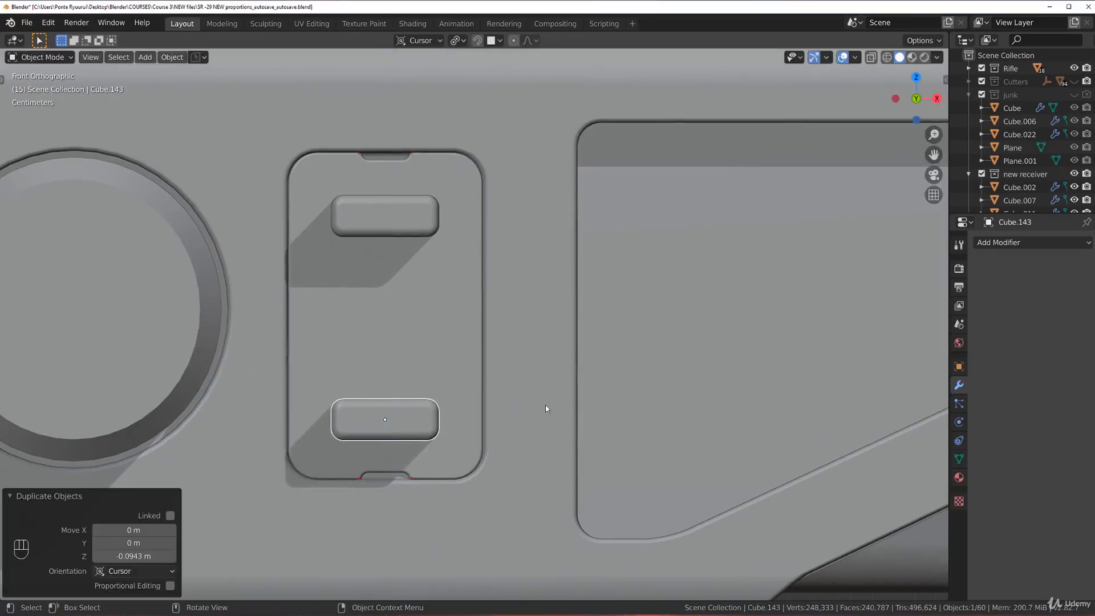
{"action": "key", "text": "s"}
{"action": "left_click", "coordinate": [495, 407]}
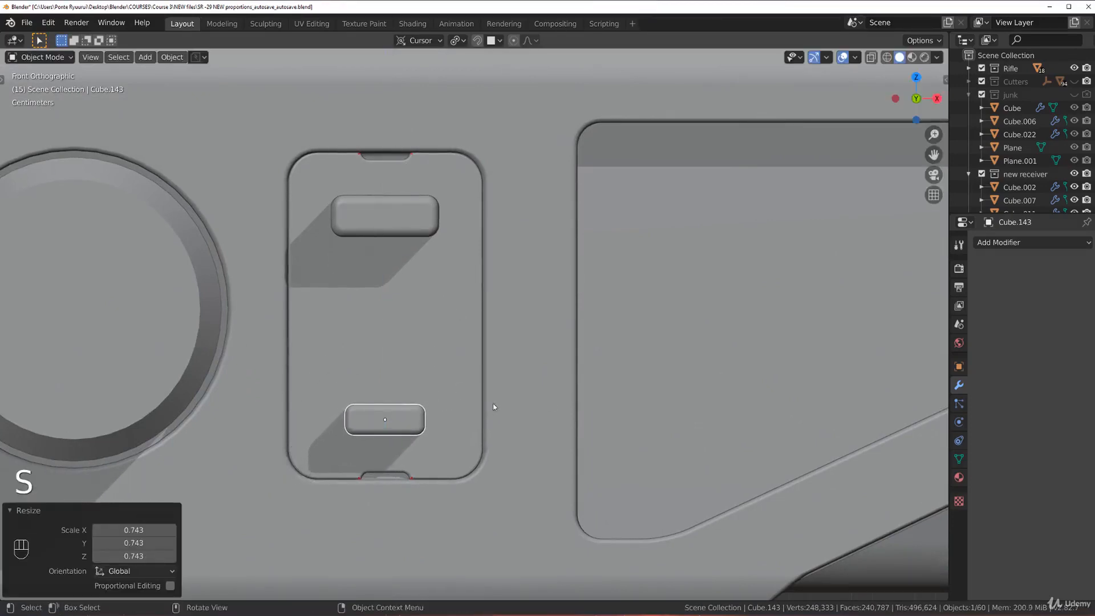
Move the smaller button up 0.0524 m beneath the large one and duplicate it about 0.03 m straight down.
{"action": "key", "text": "r"}
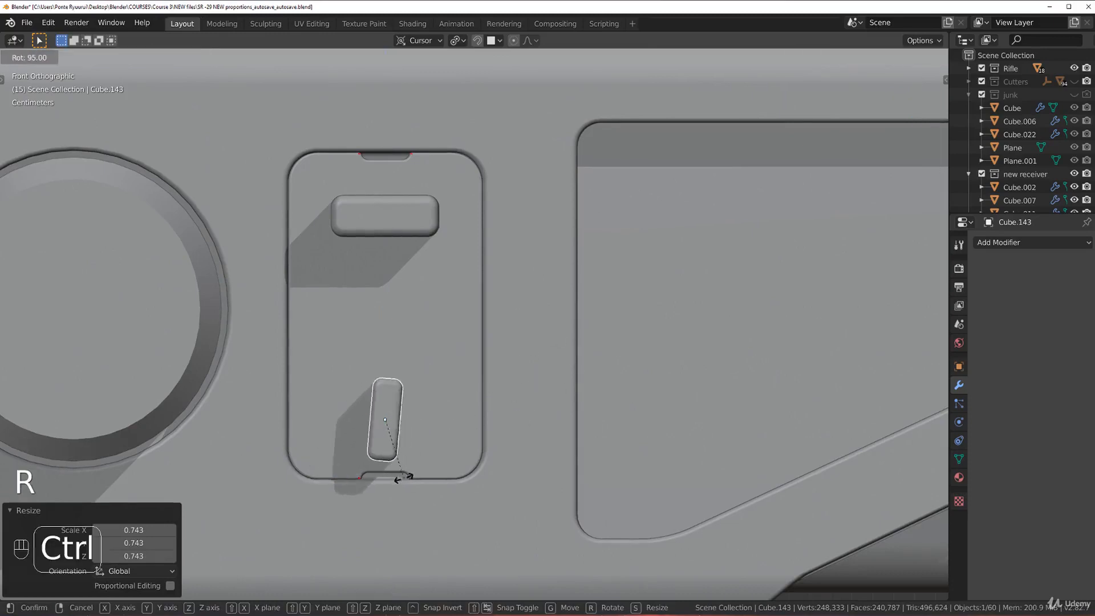
{"action": "right_click", "coordinate": [509, 436]}
{"action": "key", "text": "g"}
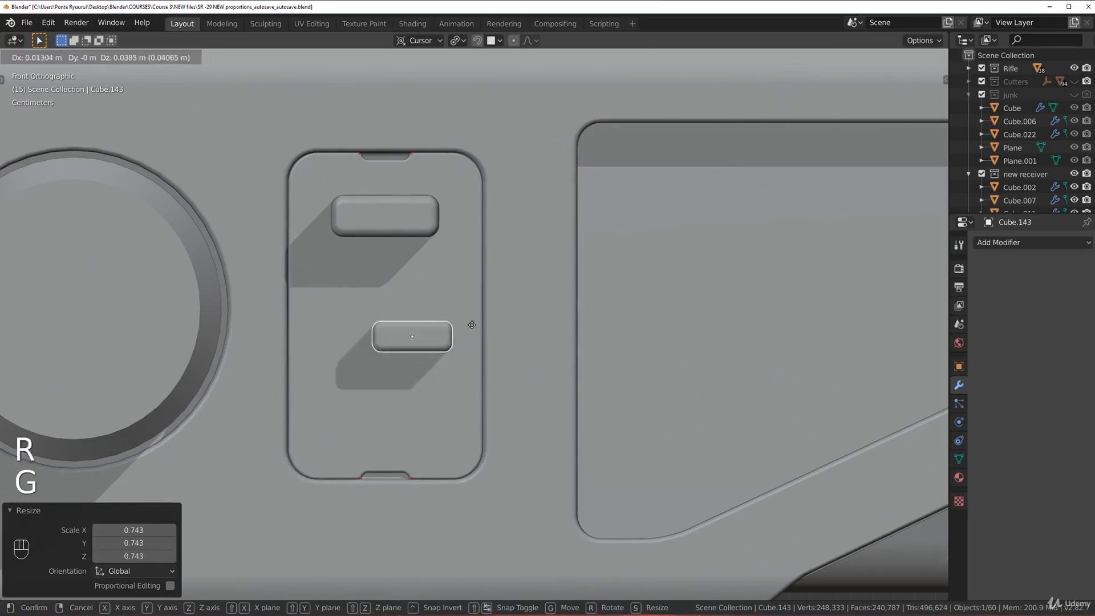
{"action": "left_click", "coordinate": [463, 305]}
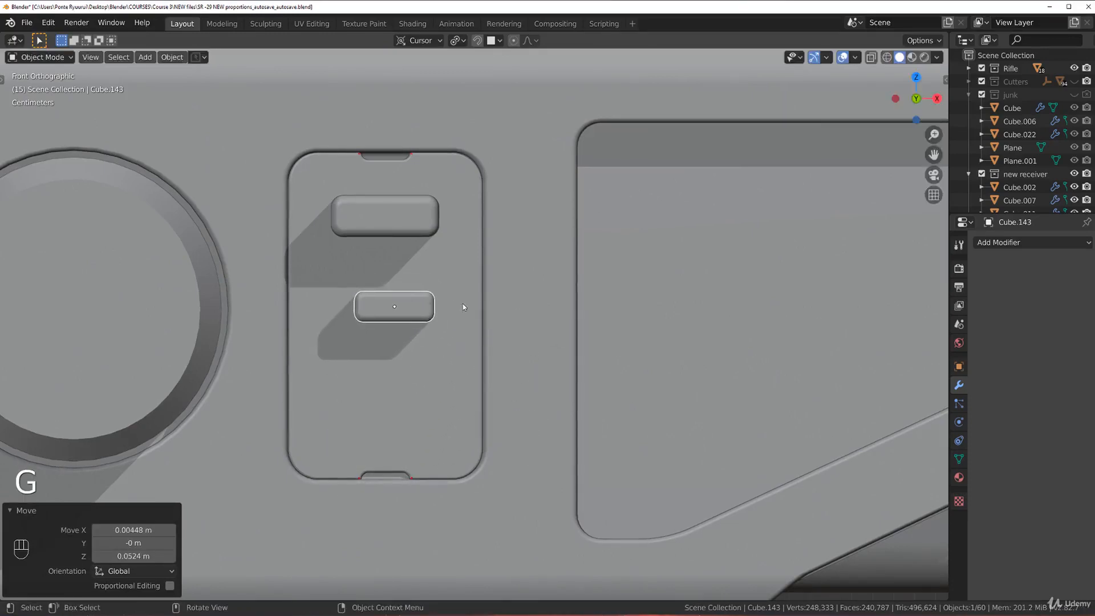
{"action": "key", "text": "shift+d"}
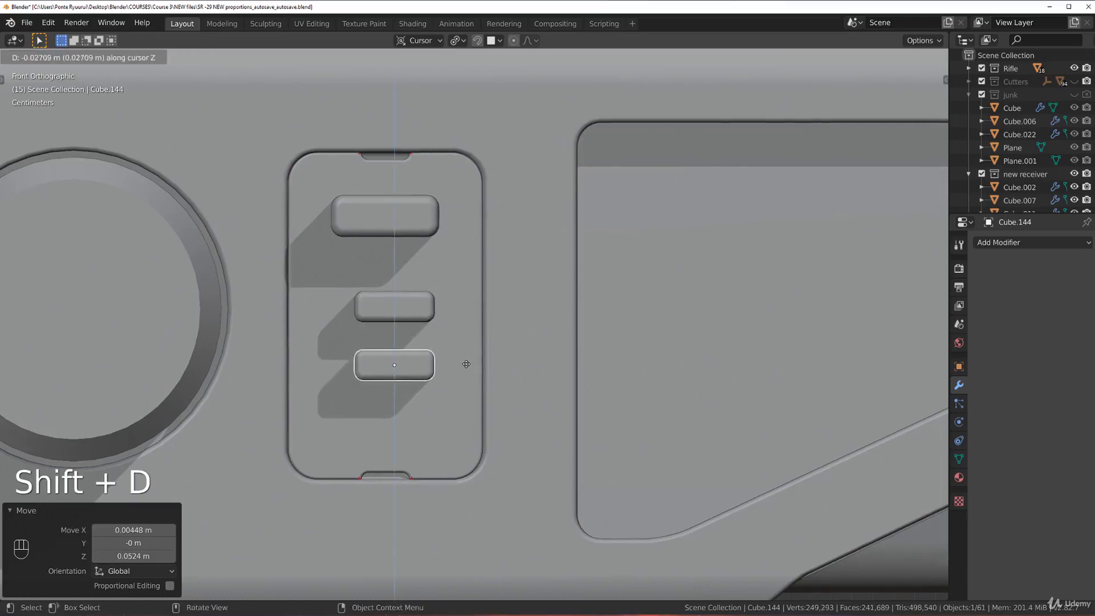
{"action": "left_click", "coordinate": [467, 367]}
Select all three buttons and push them 0.0145 m into the panel along Y.
{"action": "left_click", "coordinate": [417, 234]}
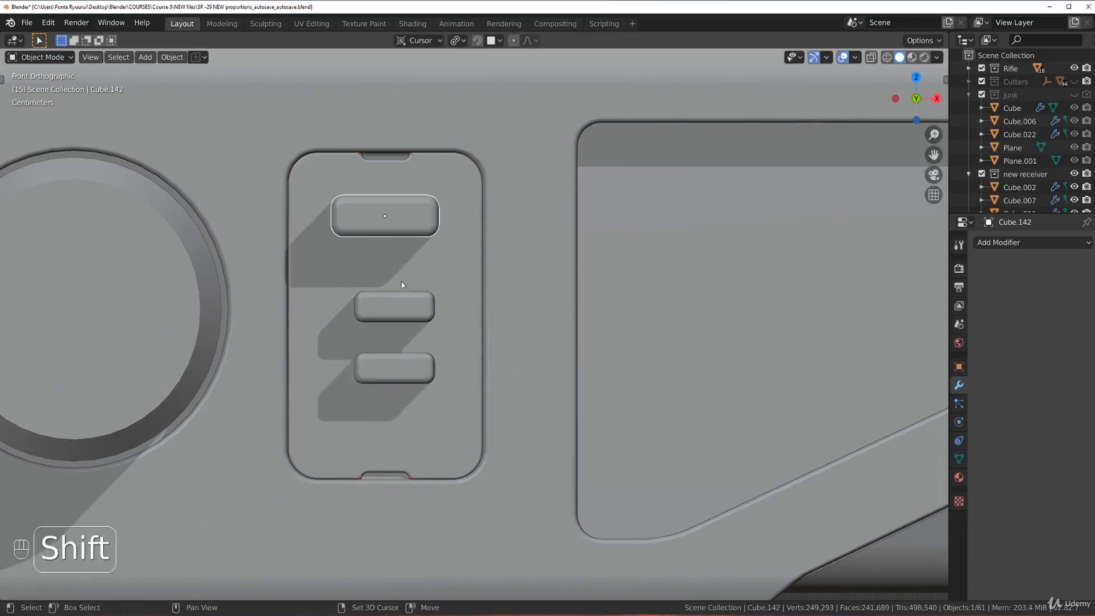
{"action": "left_click", "coordinate": [420, 366], "text": "shift"}
{"action": "middle_click_drag", "start_coordinate": [421, 365], "coordinate": [428, 327]}
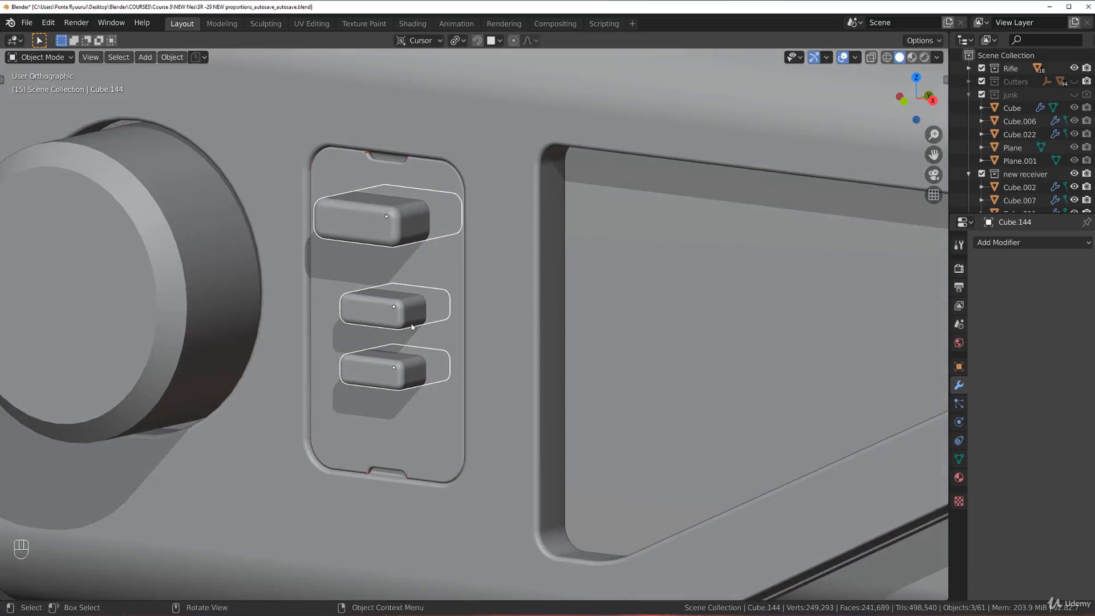
{"action": "key", "text": "g"}
{"action": "key", "text": "y"}
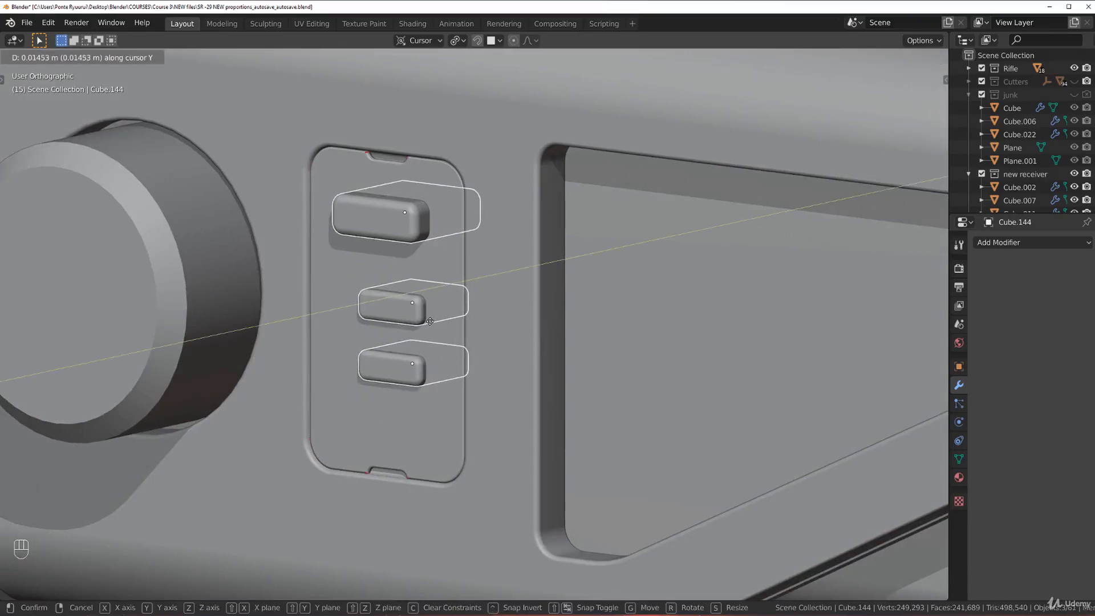
{"action": "left_click", "coordinate": [430, 321]}
Examine the three panel buttons and the sight's overall look against the whole rifle from the front and at an angle.
{"action": "scroll", "coordinate": [430, 321], "scroll_direction": "down", "scroll_amount": 4}
{"action": "key", "text": "grave"}
{"action": "key", "text": "Tab"}
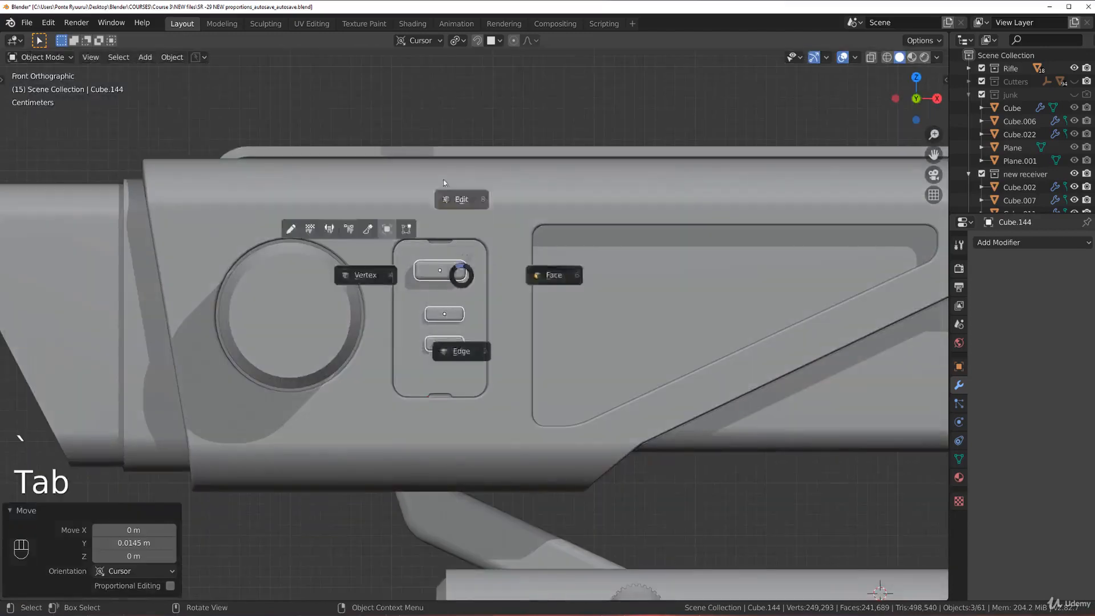
{"action": "key", "text": "Tab"}
{"action": "scroll", "coordinate": [480, 222], "scroll_direction": "down", "scroll_amount": 3}
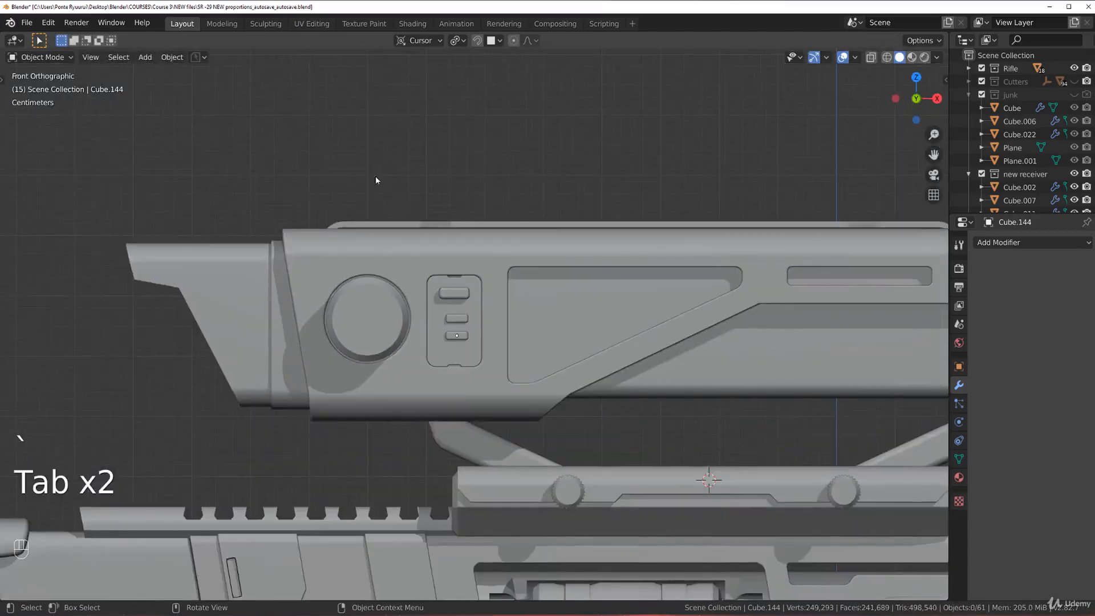
{"action": "scroll", "coordinate": [360, 218], "scroll_direction": "down", "scroll_amount": 5}
{"action": "middle_click_drag", "start_coordinate": [360, 218], "coordinate": [466, 231], "text": "shift"}
{"action": "scroll", "coordinate": [344, 239], "scroll_direction": "down", "scroll_amount": 2}
{"action": "scroll", "coordinate": [450, 204], "scroll_direction": "up", "scroll_amount": 3}
{"action": "scroll", "coordinate": [483, 229], "scroll_direction": "up", "scroll_amount": 2}
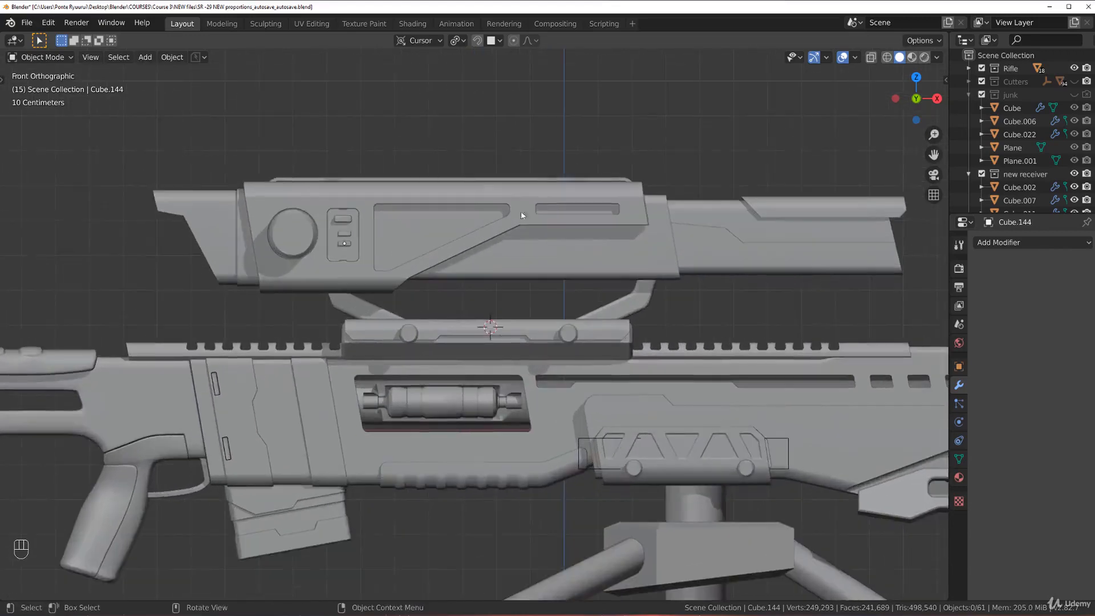
{"action": "middle_click_drag", "start_coordinate": [522, 211], "coordinate": [401, 226]}
Add another cube mesh at the 3D cursor and scale it uniformly to about 0.12.
{"action": "key", "text": "grave"}
{"action": "scroll", "coordinate": [572, 281], "scroll_direction": "up", "scroll_amount": 2}
{"action": "middle_click_drag", "start_coordinate": [655, 289], "coordinate": [459, 298], "text": "shift"}
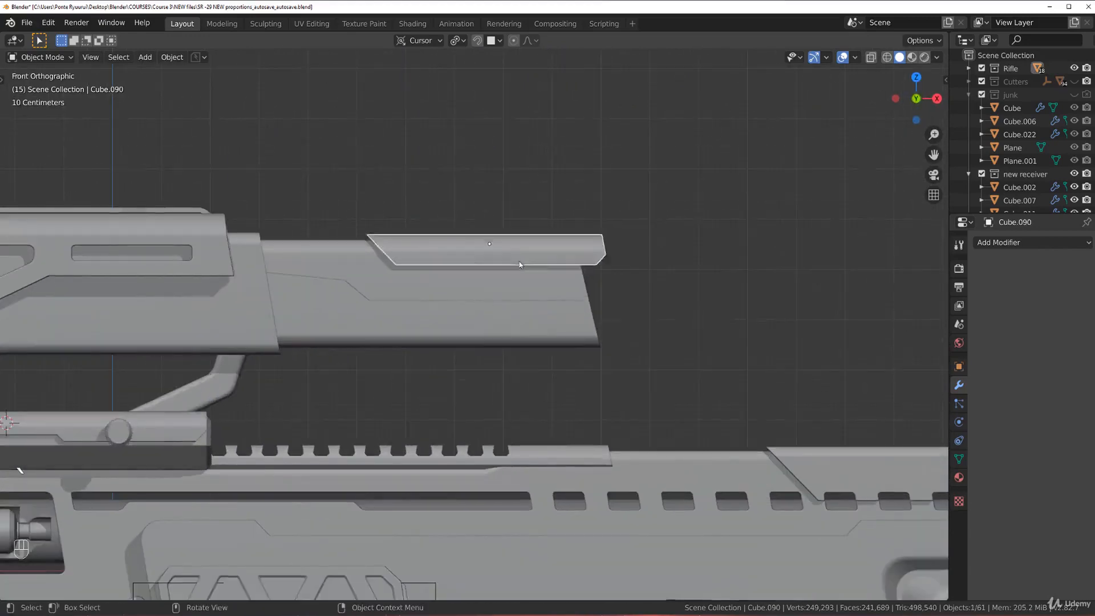
{"action": "scroll", "coordinate": [520, 264], "scroll_direction": "down", "scroll_amount": 2}
{"action": "key", "text": "shift+a"}
{"action": "mouse_move", "coordinate": [536, 318]}
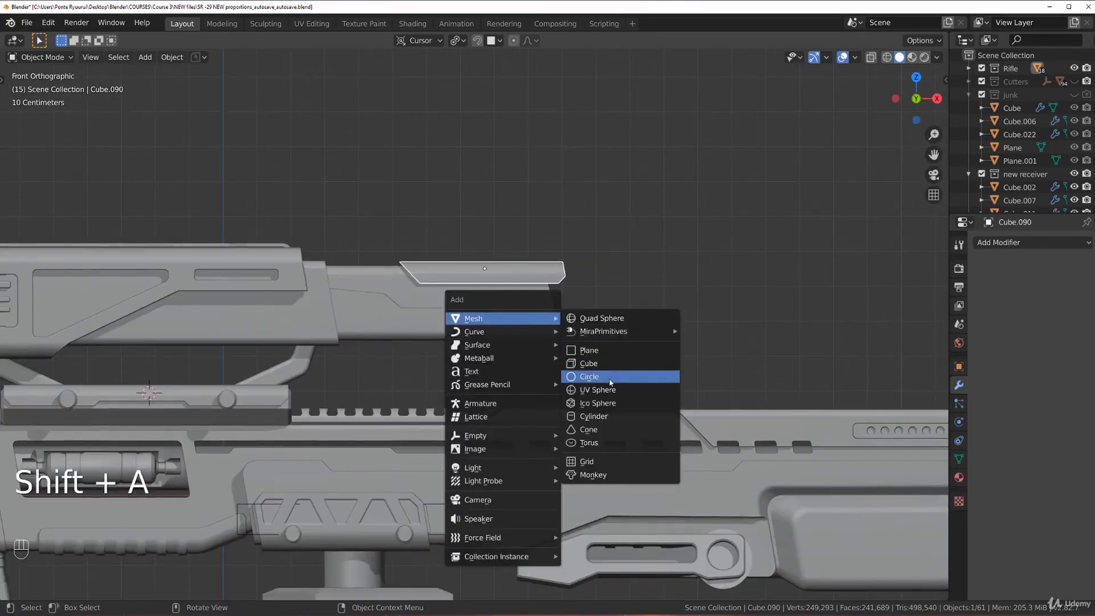
{"action": "left_click", "coordinate": [618, 369]}
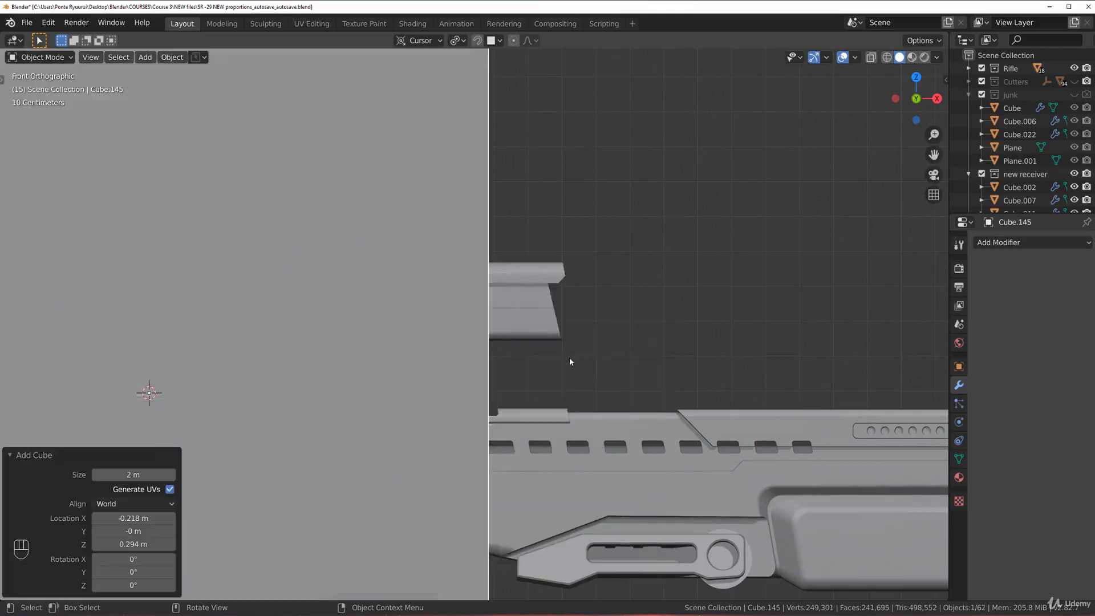
{"action": "scroll", "coordinate": [569, 357], "scroll_direction": "down", "scroll_amount": 5}
{"action": "key", "text": "s"}
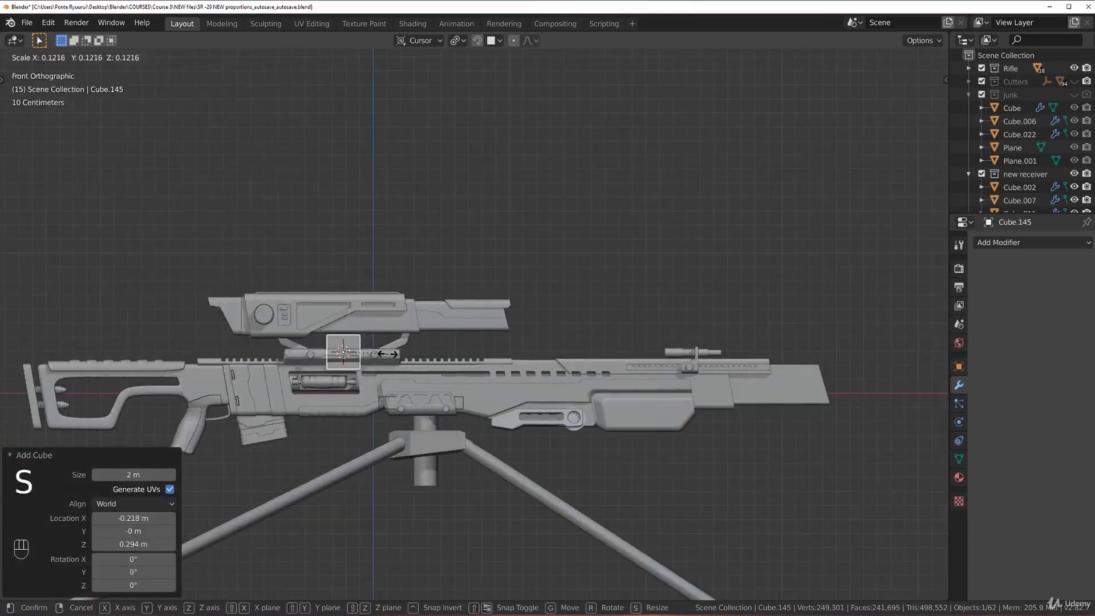
{"action": "left_click", "coordinate": [387, 352]}
Move the cube 0.912 m along X and 0.254 m up onto the sight's front section, and flatten it to 0.113 along Z.
{"action": "scroll", "coordinate": [388, 352], "scroll_direction": "up", "scroll_amount": 4}
{"action": "key", "text": "g"}
{"action": "left_click", "coordinate": [678, 286]}
{"action": "scroll", "coordinate": [661, 291], "scroll_direction": "up", "scroll_amount": 4}
{"action": "key", "text": "s"}
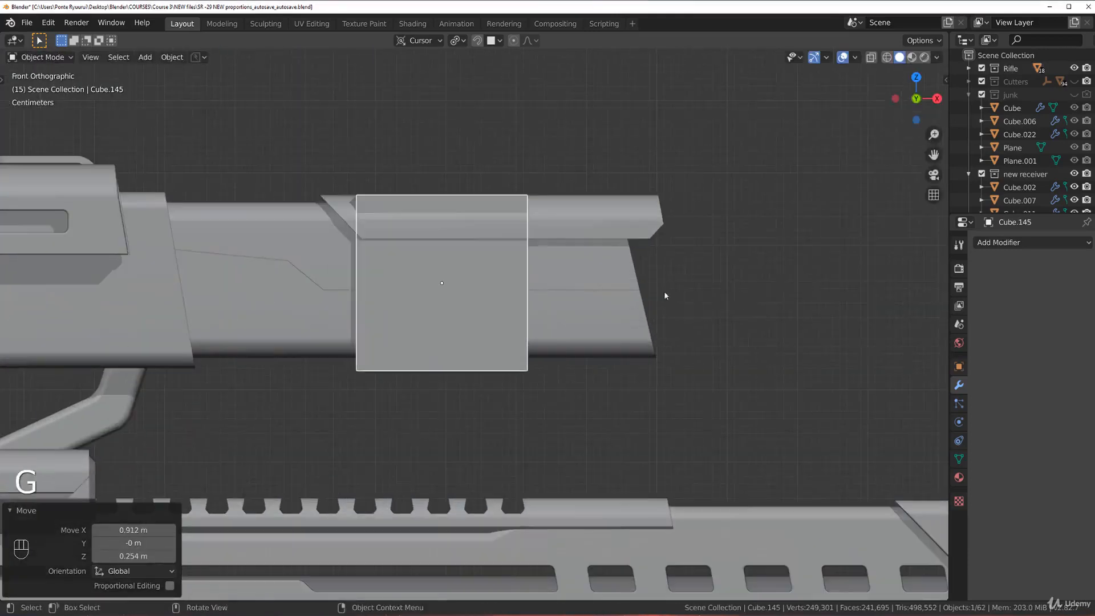
{"action": "key", "text": "z"}
{"action": "left_click", "coordinate": [471, 293]}
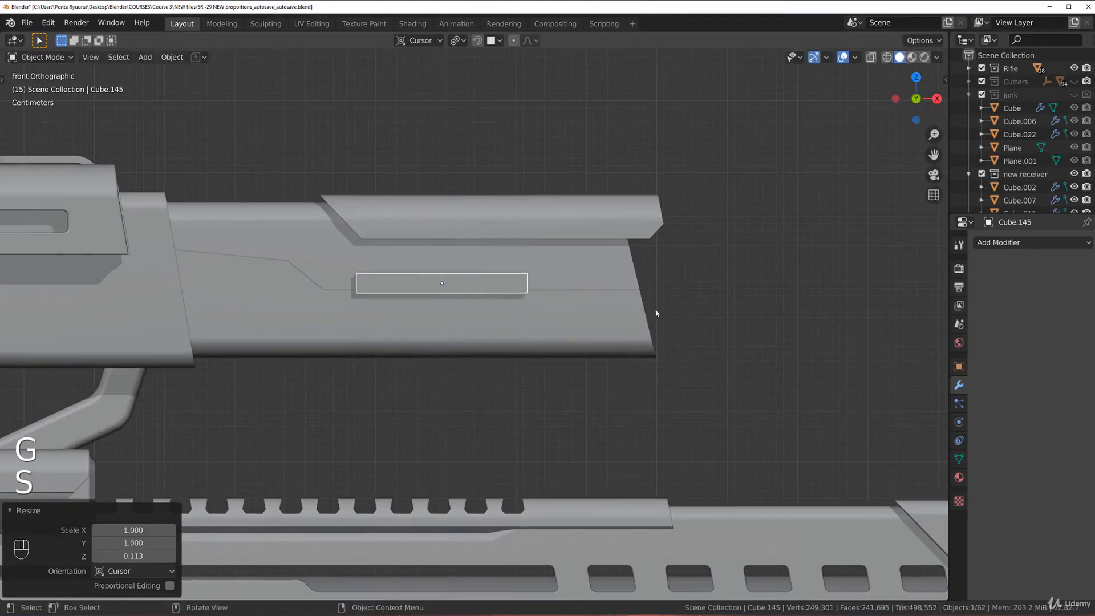
Scale the flat bar to 0.298 and move it up 0.073 m onto the side of the sight's front hood.
{"action": "key", "text": "s"}
{"action": "left_click", "coordinate": [528, 295]}
{"action": "key", "text": "g"}
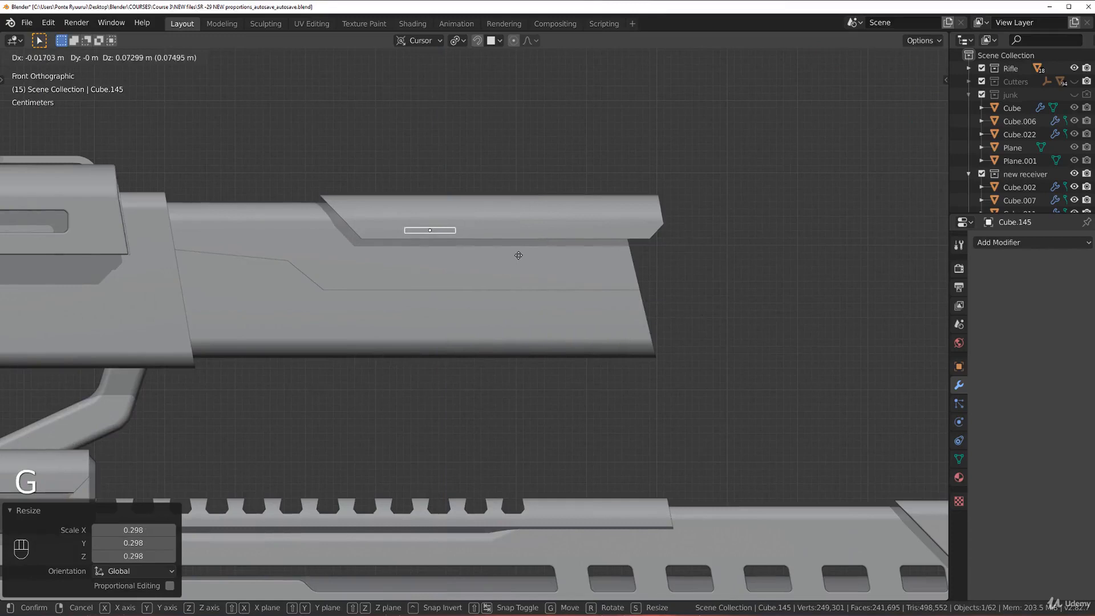
{"action": "left_click", "coordinate": [518, 255]}
Stretch the bar across the hood's full width by scaling it to 5.103 along Y, and apply the scale.
{"action": "key", "text": "grave"}
{"action": "key", "text": "s"}
{"action": "key", "text": "x"}
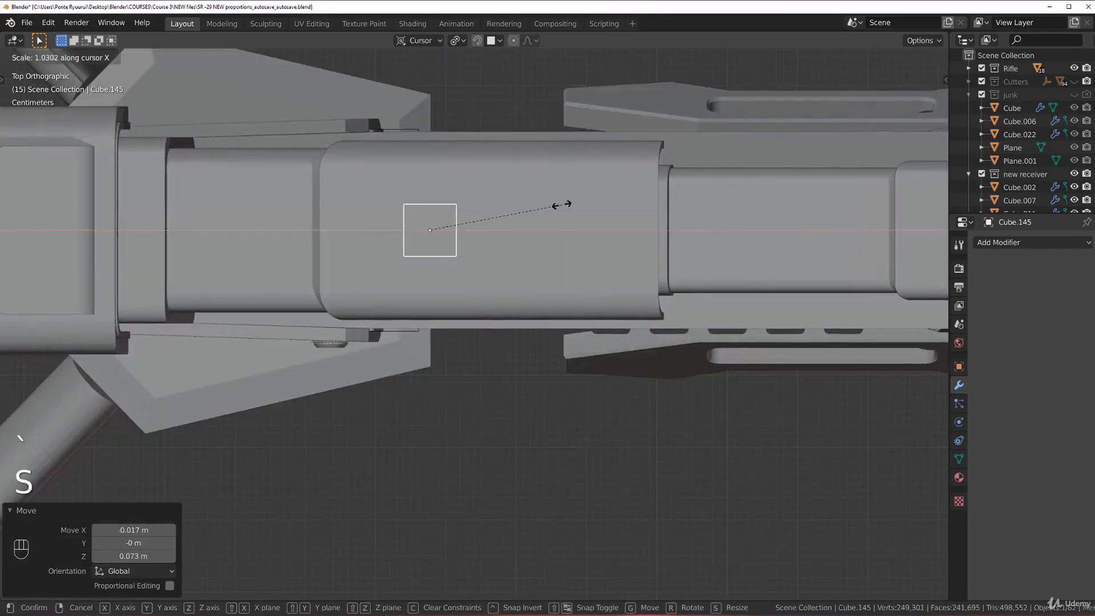
{"action": "left_click", "coordinate": [396, 268]}
{"action": "key", "text": "grave"}
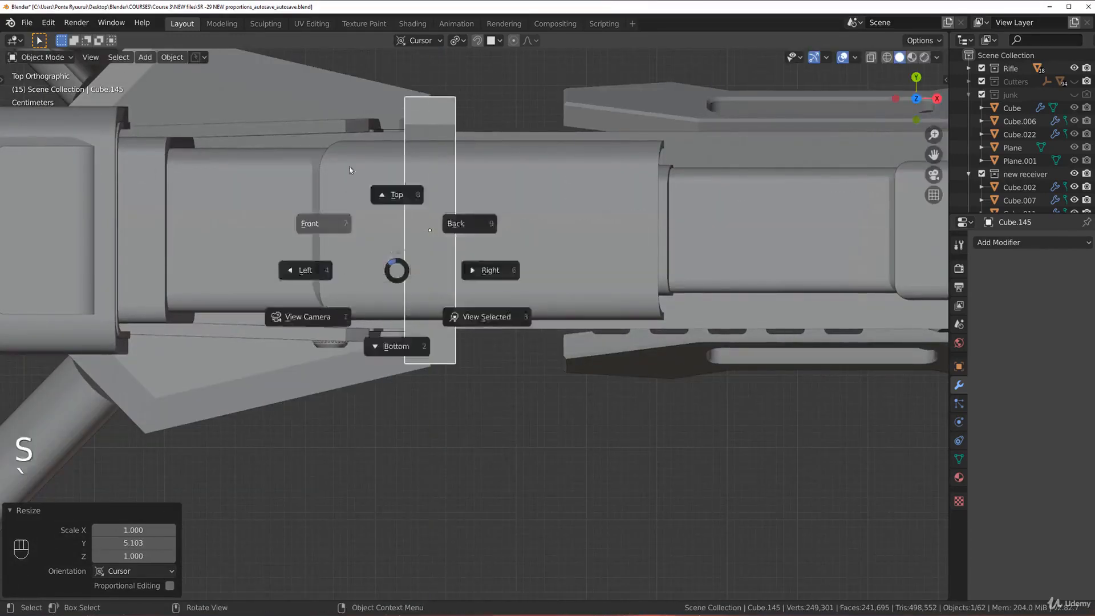
{"action": "left_click", "coordinate": [313, 223]}
{"action": "key", "text": "ctrl+a"}
{"action": "left_click", "coordinate": [456, 269]}
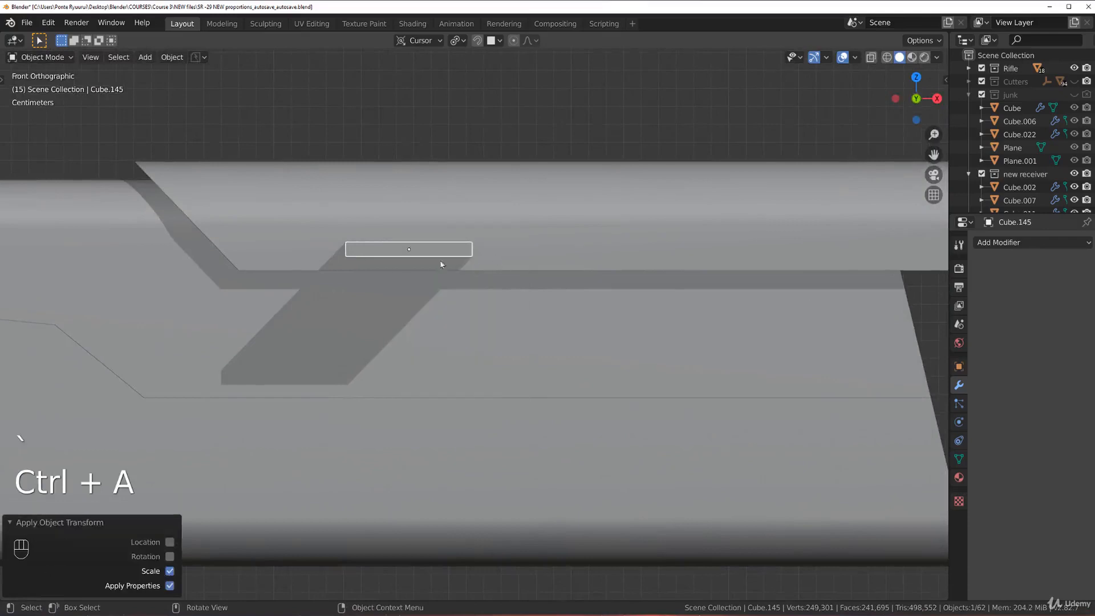
Select the bar's short vertical corner edges by similarity and round them with a multi-segment bevel.
{"action": "middle_click_drag", "start_coordinate": [458, 262], "coordinate": [409, 338]}
{"action": "key", "text": "Tab"}
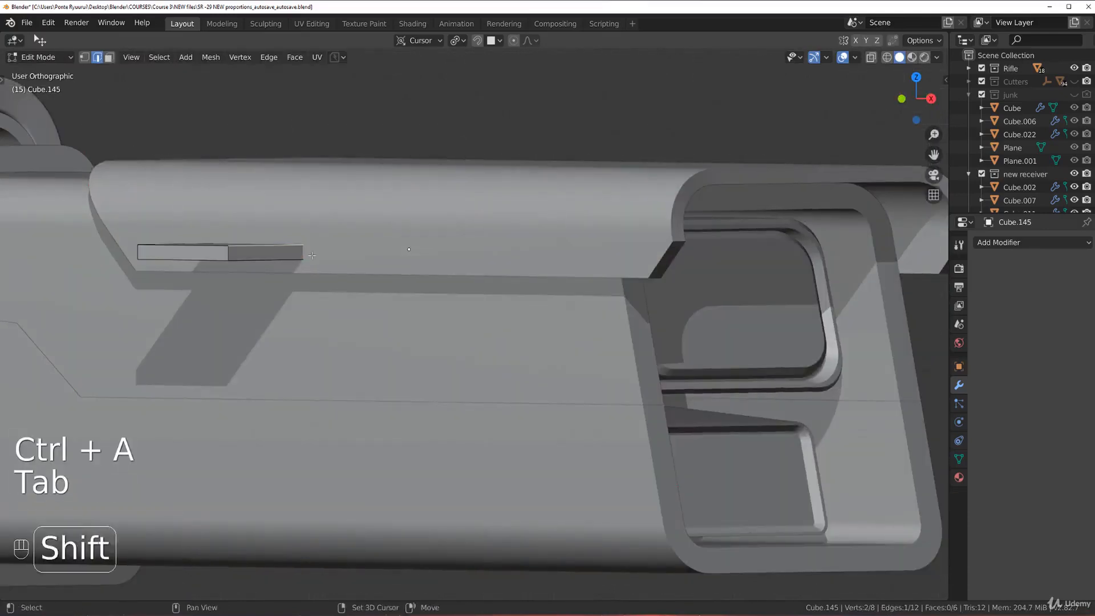
{"action": "key", "text": "shift+g"}
{"action": "left_click", "coordinate": [313, 255]}
{"action": "key", "text": "ctrl+b"}
{"action": "scroll", "coordinate": [320, 261], "scroll_direction": "up", "scroll_amount": 12}
{"action": "left_click", "coordinate": [308, 259]}
{"action": "key", "text": "KP_1"}
{"action": "key", "text": "Tab"}
Cut the bar out of the front hood with a Boolean Difference.
{"action": "scroll", "coordinate": [389, 162], "scroll_direction": "down", "scroll_amount": 3}
{"action": "middle_click_drag", "start_coordinate": [337, 200], "coordinate": [259, 261], "text": "shift"}
{"action": "scroll", "coordinate": [298, 292], "scroll_direction": "up", "scroll_amount": 3}
{"action": "left_click", "coordinate": [351, 304], "text": "shift"}
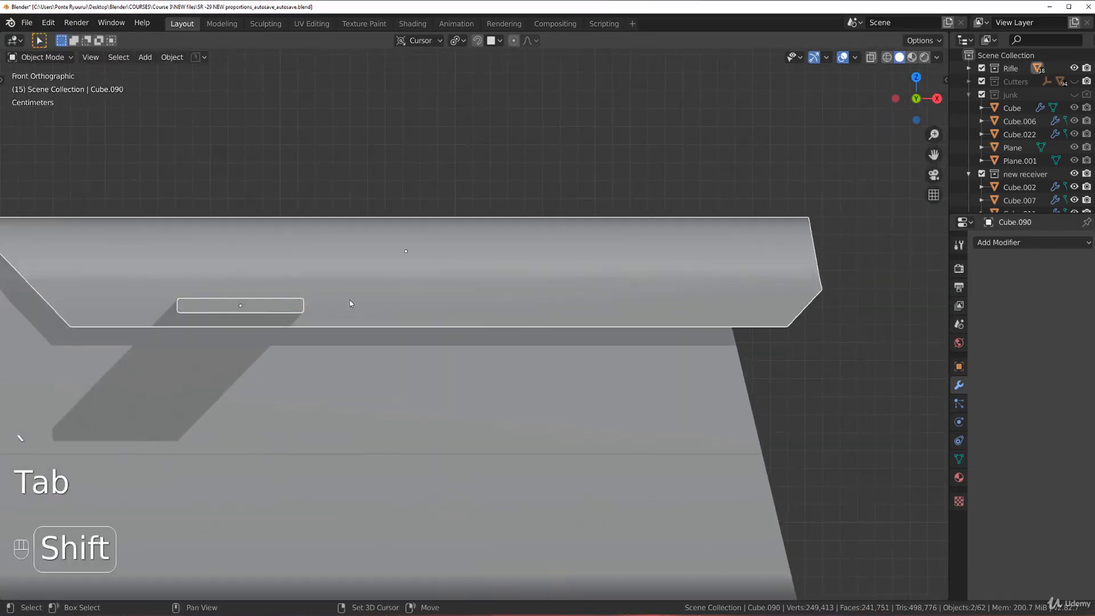
{"action": "key", "text": "ctrl+KP_Subtract"}
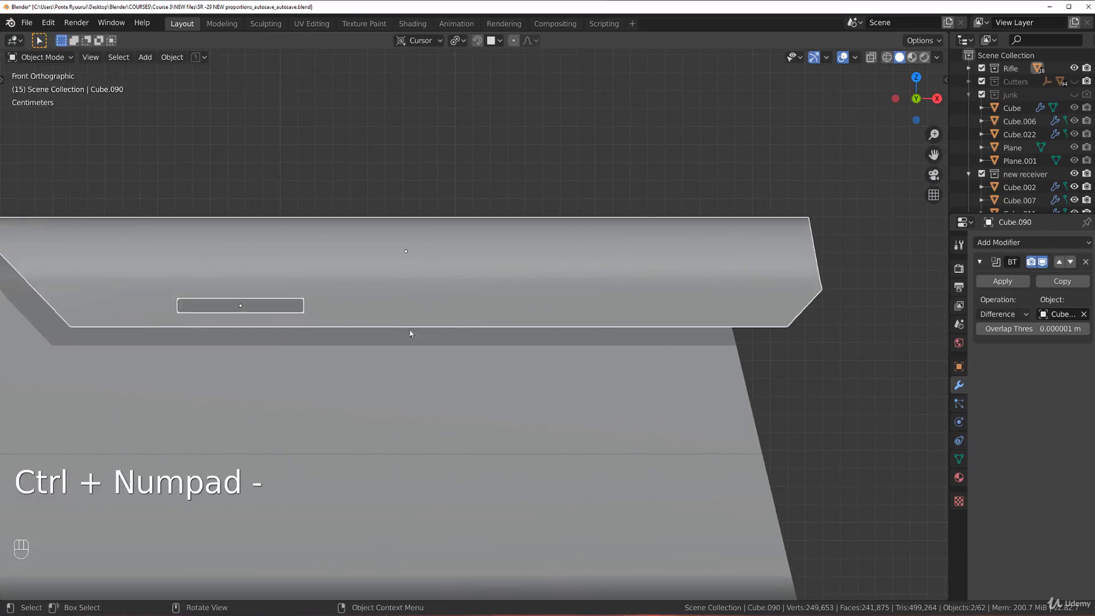
Duplicate the cutter's whole mesh along X toward the hood's front end to cut a second slot.
{"action": "key", "text": "Tab"}
{"action": "key", "text": "Tab"}
{"action": "key", "text": "Tab"}
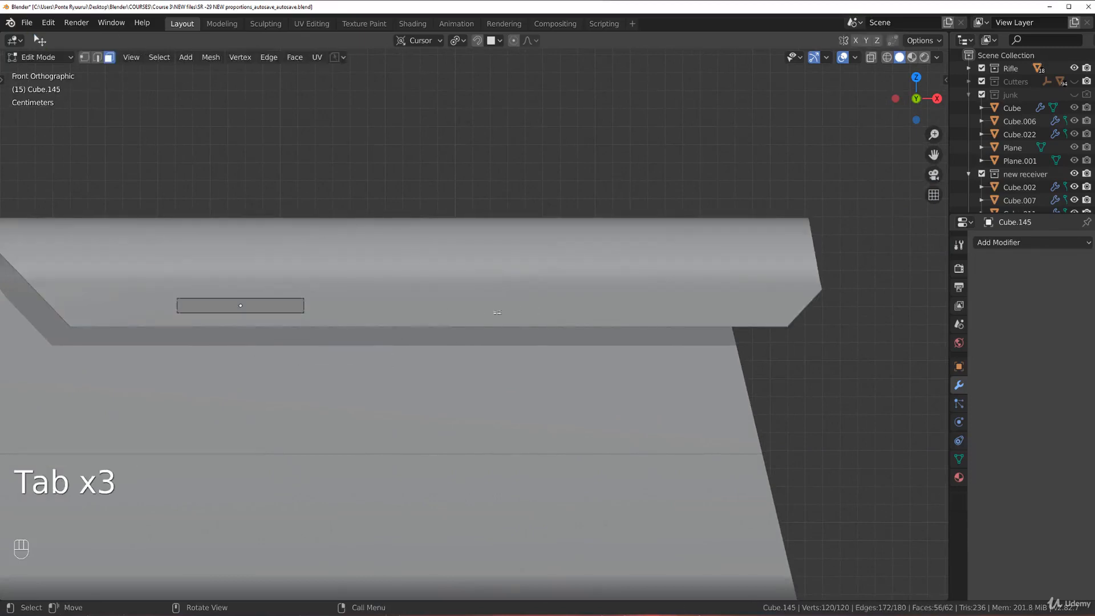
{"action": "key", "text": "a"}
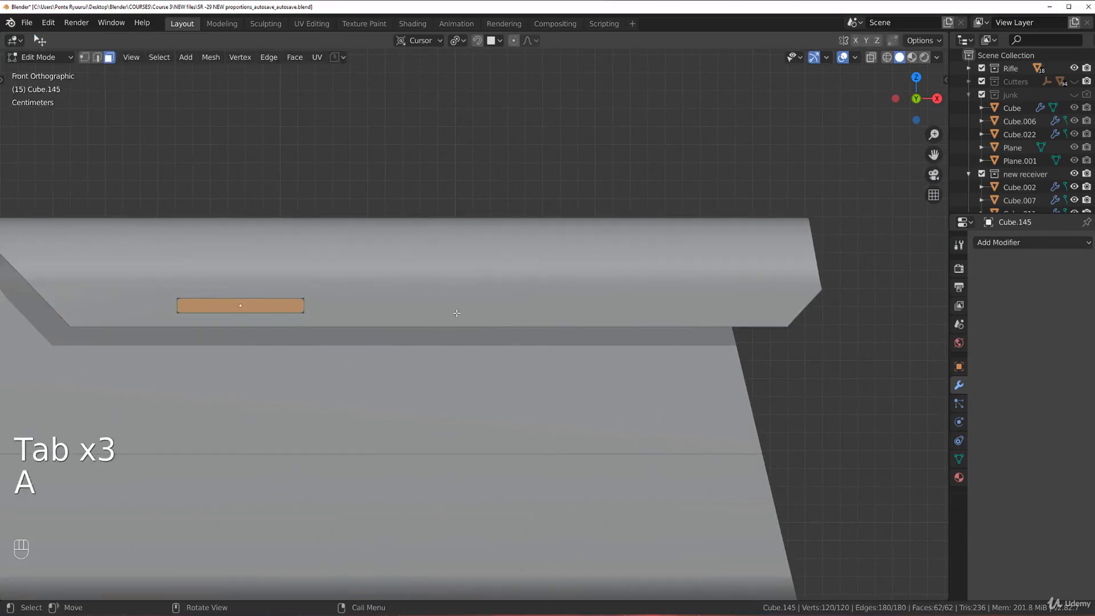
{"action": "key", "text": "shift+d"}
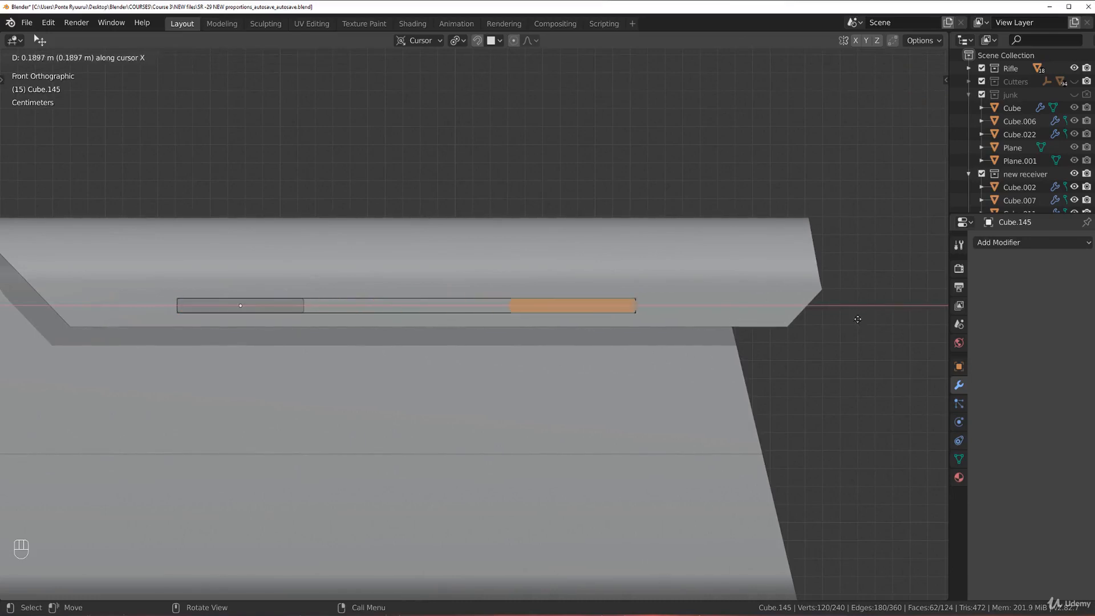
{"action": "left_click", "coordinate": [919, 318]}
{"action": "key", "text": "Tab"}
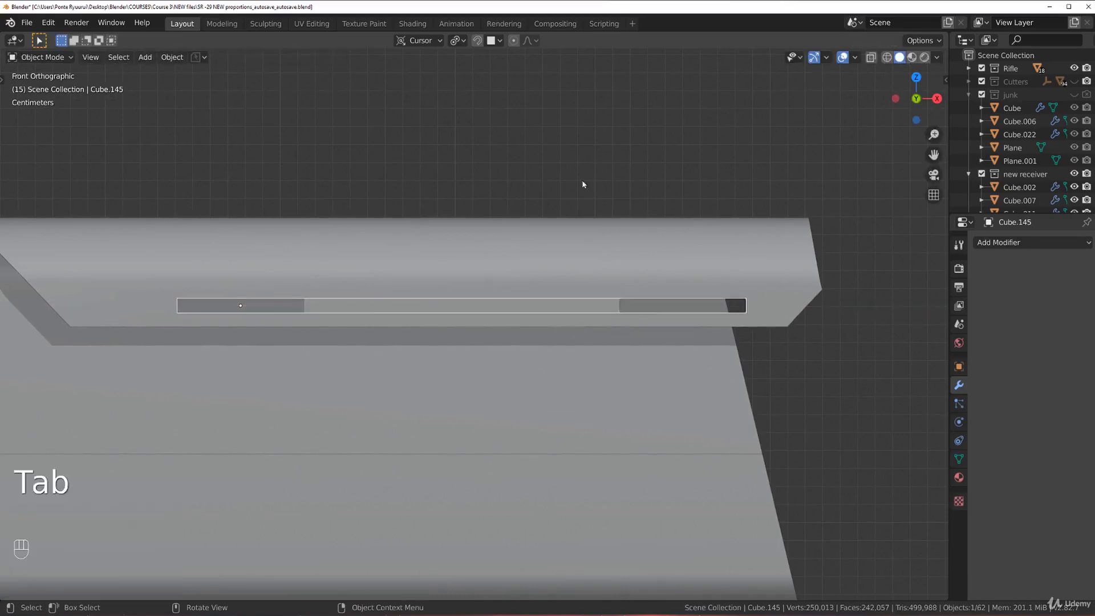
Move the slot cutter object to the Cutters collection.
{"action": "scroll", "coordinate": [586, 235], "scroll_direction": "down", "scroll_amount": 3}
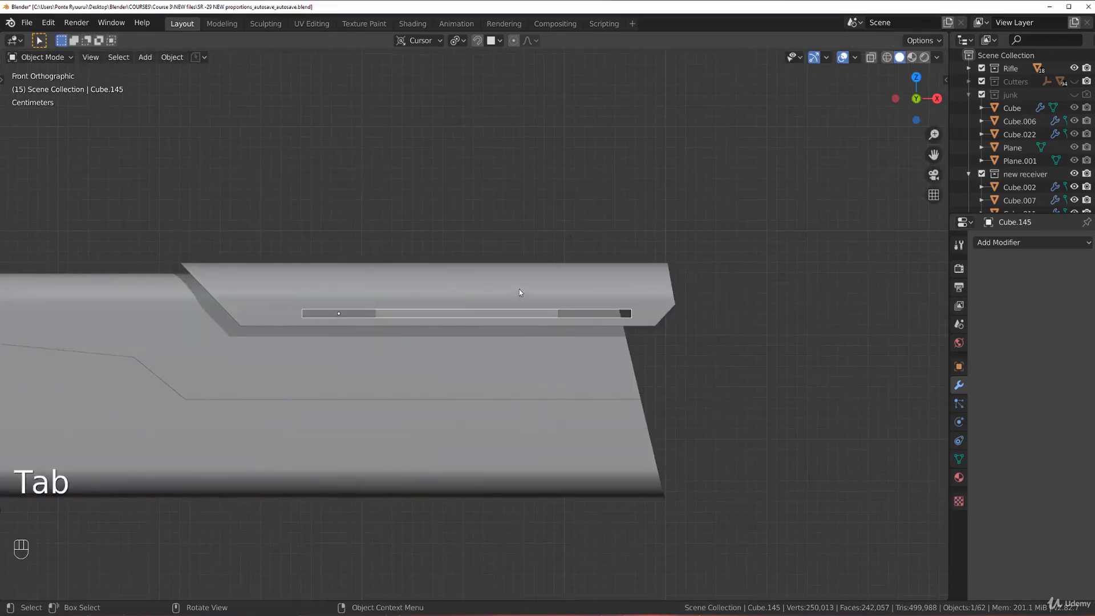
{"action": "key", "text": "comma"}
{"action": "key", "text": "m"}
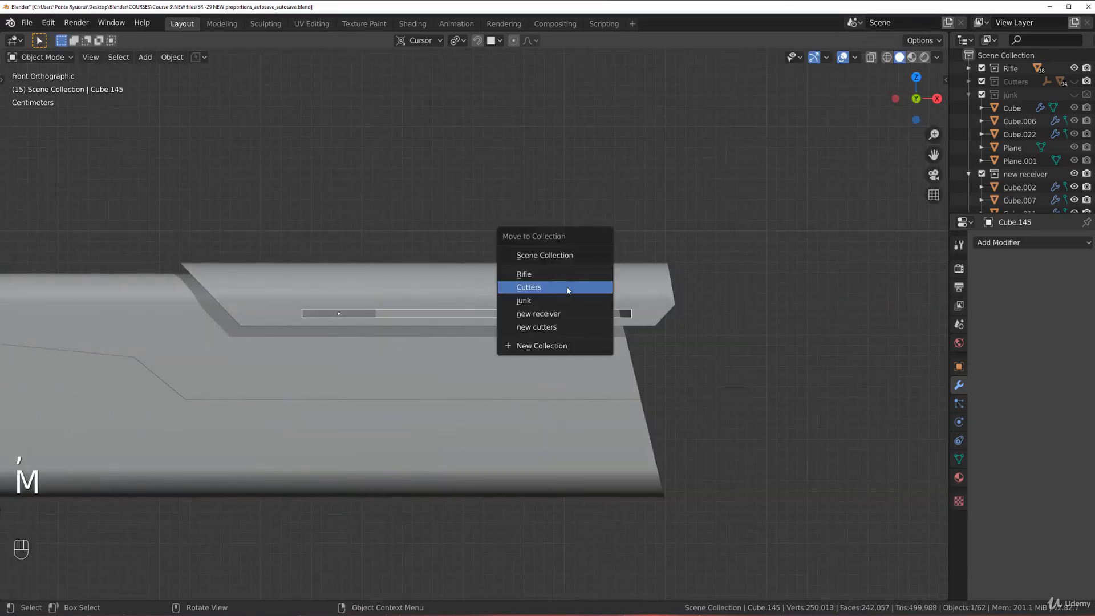
{"action": "left_click", "coordinate": [566, 291]}
Examine the two hood slots on the sight up close, at an angle and against the rifle.
{"action": "scroll", "coordinate": [481, 222], "scroll_direction": "down", "scroll_amount": 4}
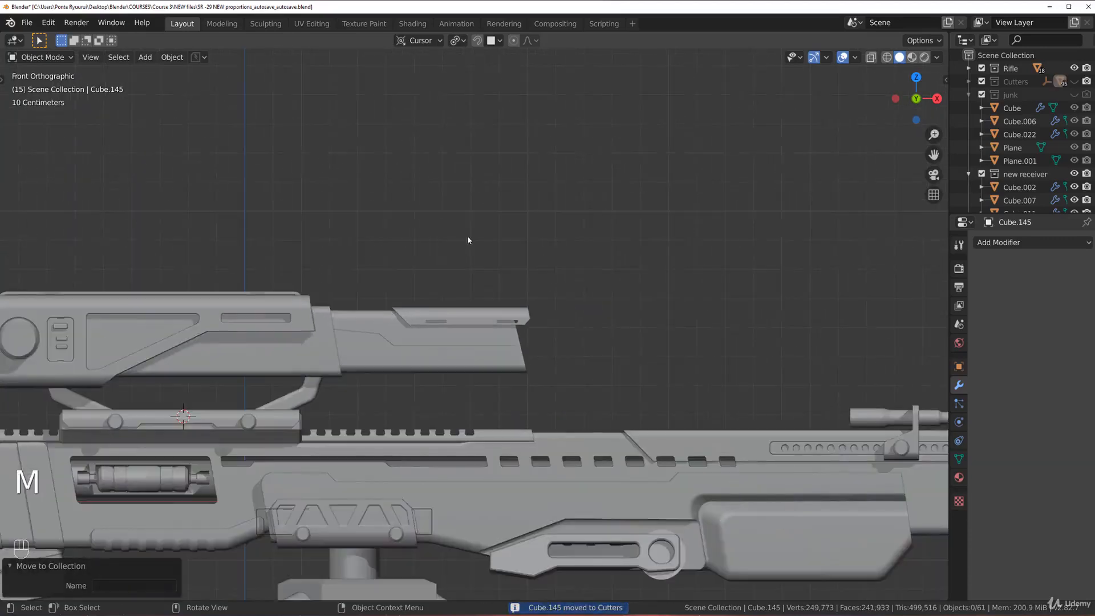
{"action": "scroll", "coordinate": [468, 248], "scroll_direction": "up", "scroll_amount": 6}
{"action": "scroll", "coordinate": [515, 270], "scroll_direction": "down", "scroll_amount": 5}
{"action": "scroll", "coordinate": [509, 275], "scroll_direction": "up", "scroll_amount": 4}
{"action": "mouse_move", "coordinate": [495, 276]}
{"action": "middle_mouse_down"}
{"action": "mouse_move", "coordinate": [462, 271]}
{"action": "mouse_move", "coordinate": [474, 280]}
{"action": "middle_mouse_up"}
{"action": "key", "text": "KP_1"}
{"action": "scroll", "coordinate": [474, 276], "scroll_direction": "up", "scroll_amount": 6}
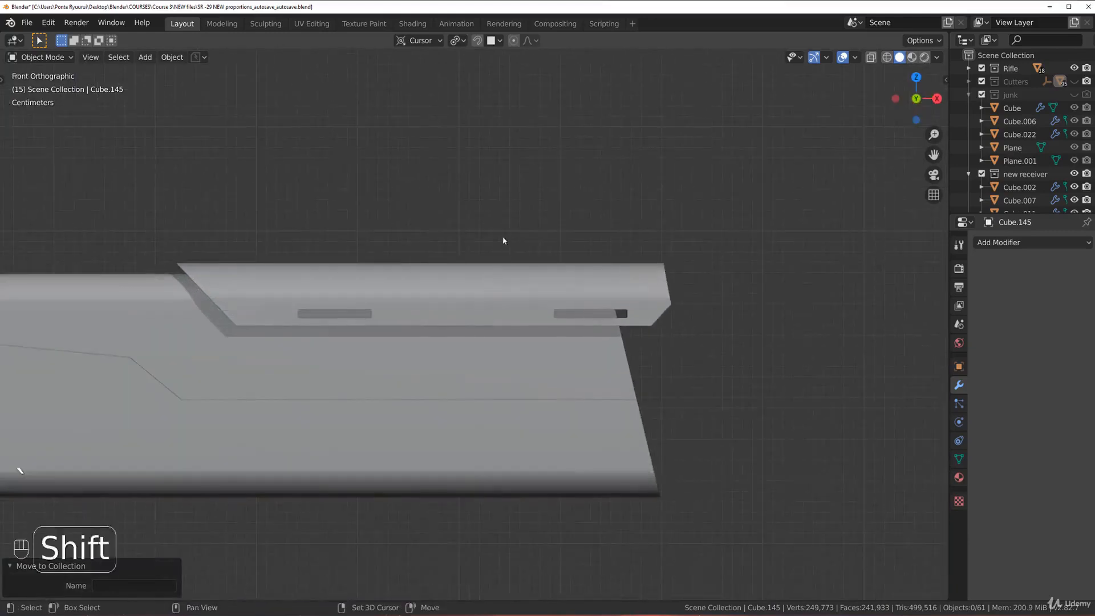
{"action": "middle_click_drag", "start_coordinate": [505, 232], "coordinate": [518, 258], "text": "shift"}
{"action": "scroll", "coordinate": [520, 254], "scroll_direction": "up", "scroll_amount": 2}
{"action": "scroll", "coordinate": [393, 340], "scroll_direction": "down", "scroll_amount": 3}
{"action": "scroll", "coordinate": [393, 342], "scroll_direction": "down", "scroll_amount": 2, "text": "shift"}
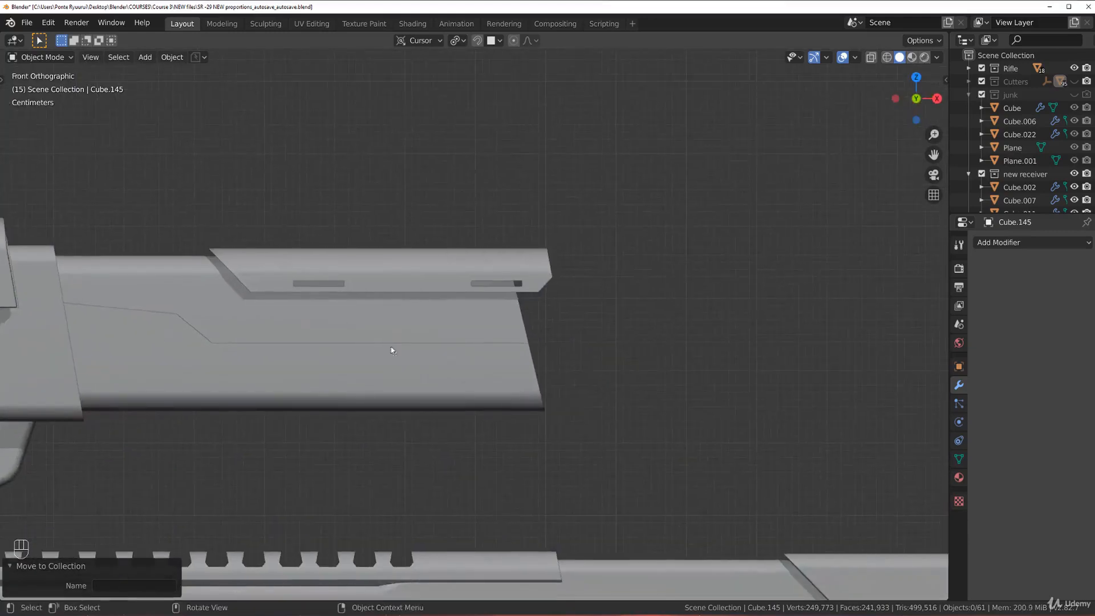
Bevel the lower seam edges on both sides of the sight's upper front body by about 0.007 m.
{"action": "left_click", "coordinate": [448, 349]}
{"action": "scroll", "coordinate": [456, 345], "scroll_direction": "up", "scroll_amount": 2}
{"action": "scroll", "coordinate": [476, 339], "scroll_direction": "down", "scroll_amount": 2}
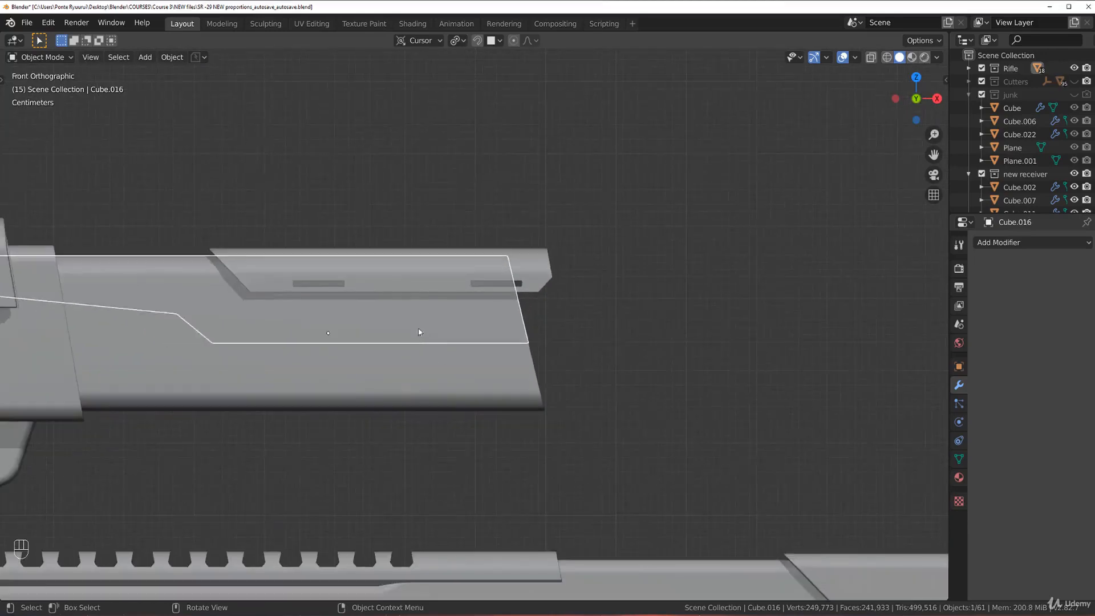
{"action": "key", "text": "Tab"}
{"action": "scroll", "coordinate": [388, 355], "scroll_direction": "up", "scroll_amount": 2}
{"action": "left_click", "coordinate": [423, 350]}
{"action": "middle_click_drag", "start_coordinate": [429, 346], "coordinate": [285, 359]}
{"action": "left_click", "coordinate": [366, 363], "text": "shift"}
{"action": "middle_click_drag", "start_coordinate": [388, 367], "coordinate": [509, 372]}
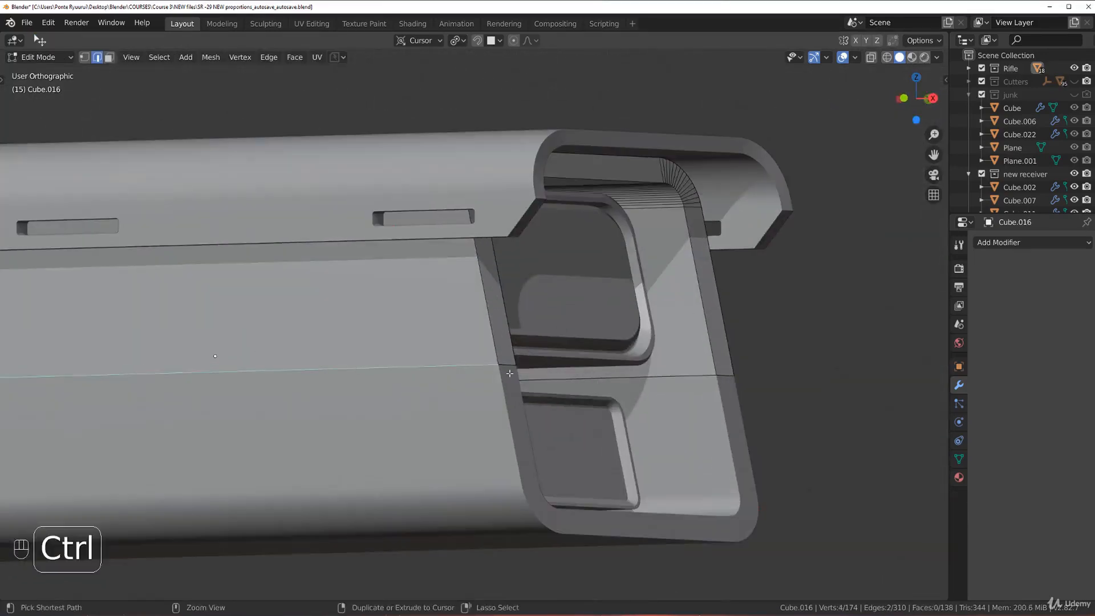
{"action": "key", "text": "ctrl+b"}
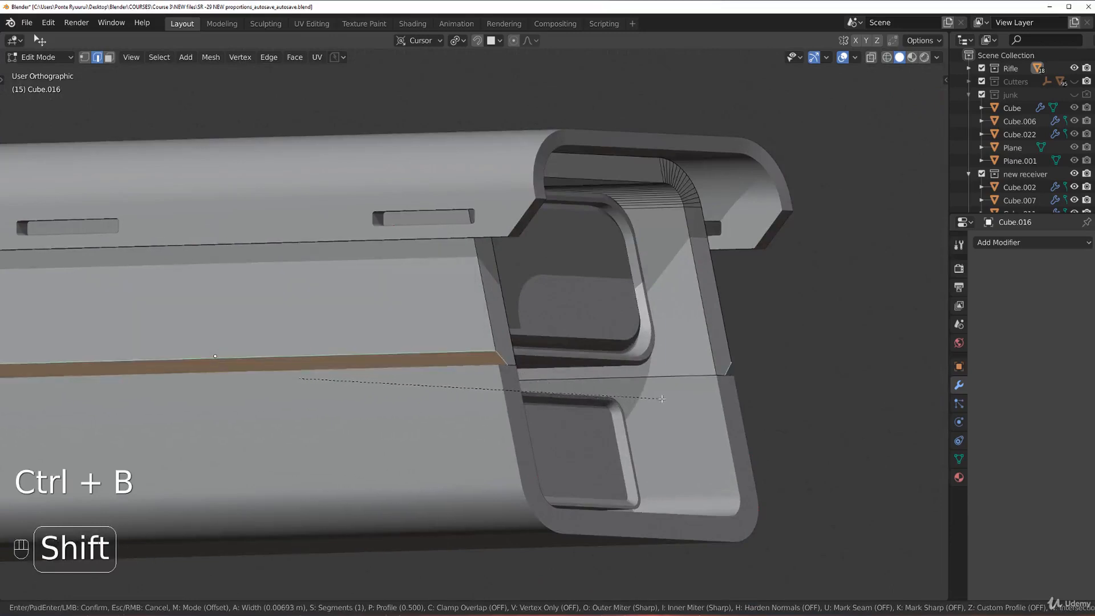
{"action": "left_click", "coordinate": [662, 399]}
{"action": "key", "text": "Tab"}
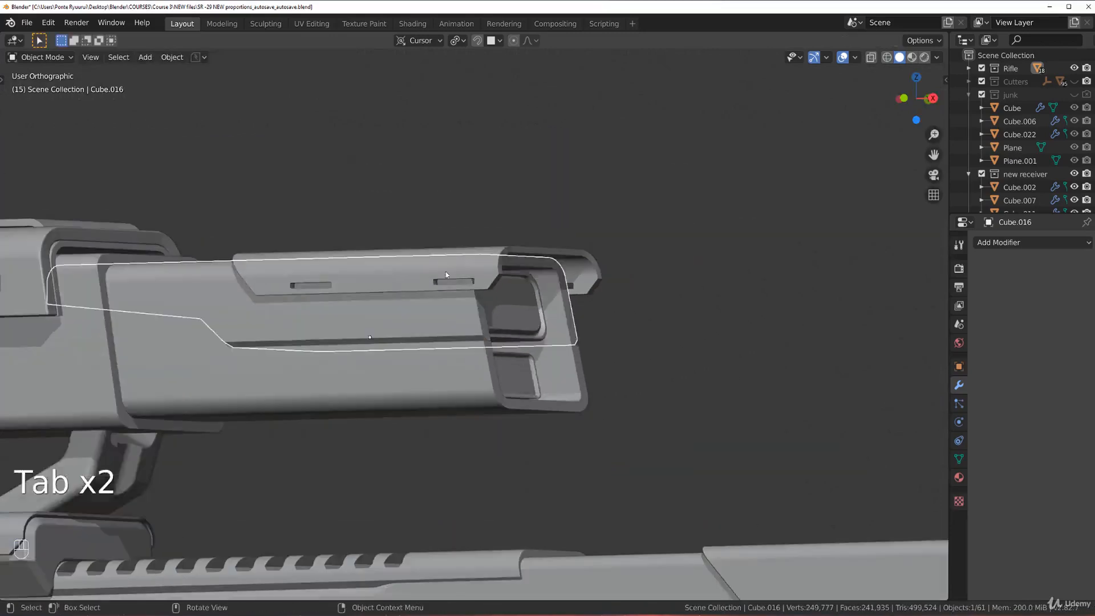
Examine the bevelled seam and the sight's side details from the front.
{"action": "key", "text": "Tab"}
{"action": "scroll", "coordinate": [445, 241], "scroll_direction": "down", "scroll_amount": 5}
{"action": "middle_click_drag", "start_coordinate": [445, 242], "coordinate": [479, 249], "text": "shift"}
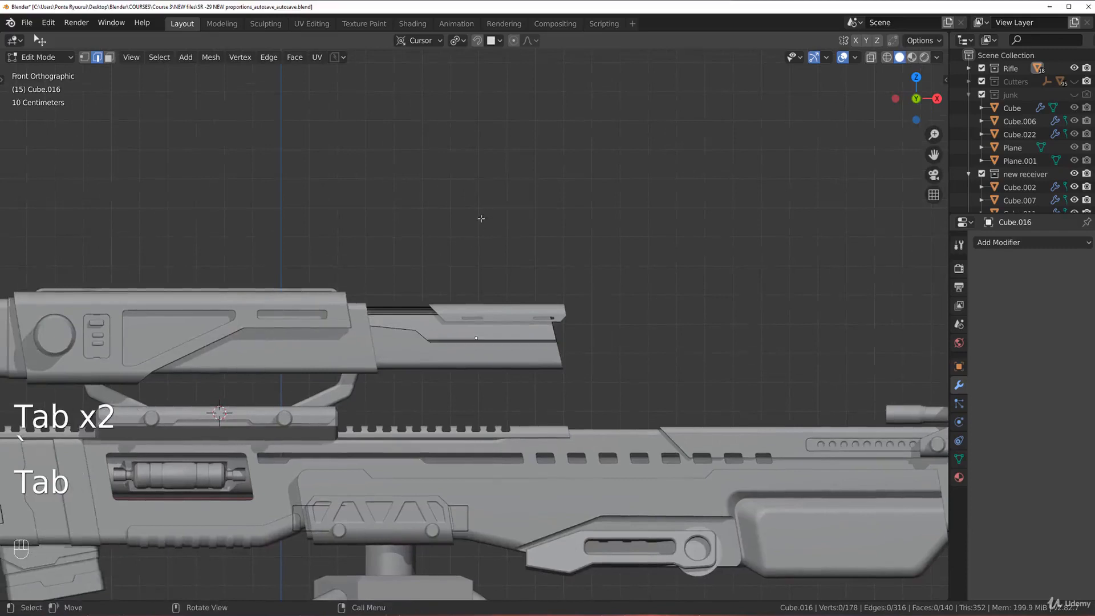
{"action": "scroll", "coordinate": [479, 218], "scroll_direction": "up", "scroll_amount": 3}
{"action": "middle_click_drag", "start_coordinate": [205, 320], "coordinate": [459, 311], "text": "shift"}
{"action": "scroll", "coordinate": [460, 310], "scroll_direction": "up", "scroll_amount": 3}
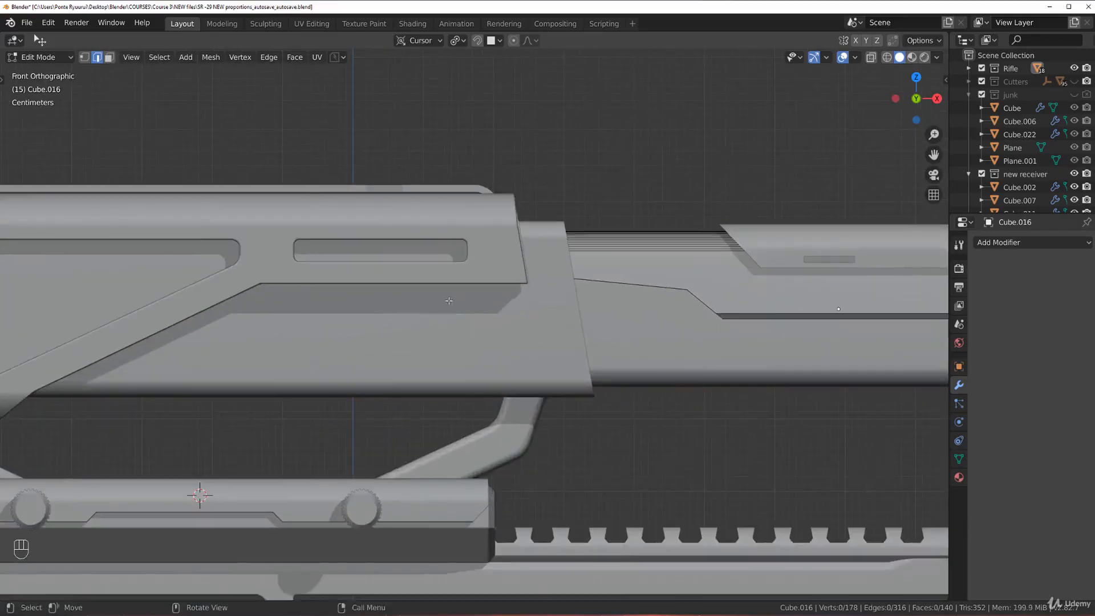
{"action": "middle_click_drag", "start_coordinate": [710, 321], "coordinate": [472, 307], "text": "shift"}
{"action": "scroll", "coordinate": [474, 311], "scroll_direction": "down", "scroll_amount": 3}
{"action": "key", "text": "Tab"}
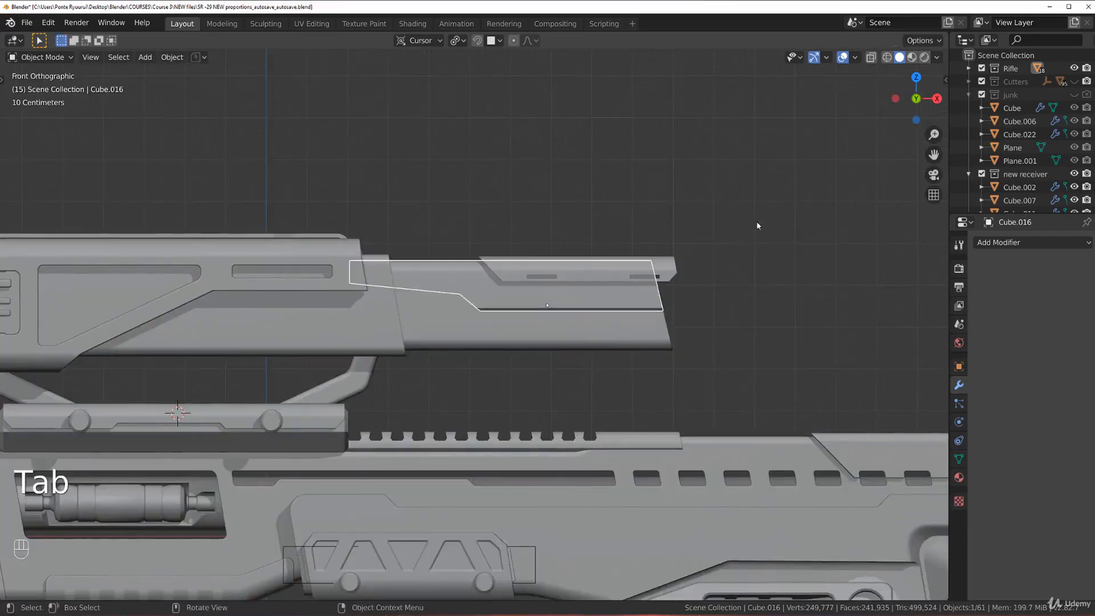
Examine the whole rifle's proportions and the plain barrel section at its front end.
{"action": "scroll", "coordinate": [495, 255], "scroll_direction": "down", "scroll_amount": 4}
{"action": "scroll", "coordinate": [457, 316], "scroll_direction": "down", "scroll_amount": 9}
{"action": "middle_click_drag", "start_coordinate": [300, 333], "coordinate": [423, 233], "text": "shift"}
{"action": "scroll", "coordinate": [393, 309], "scroll_direction": "up", "scroll_amount": 3}
{"action": "key", "text": "grave"}
{"action": "left_click", "coordinate": [423, 215]}
{"action": "scroll", "coordinate": [450, 281], "scroll_direction": "down", "scroll_amount": 6}
{"action": "scroll", "coordinate": [423, 234], "scroll_direction": "up", "scroll_amount": 2}
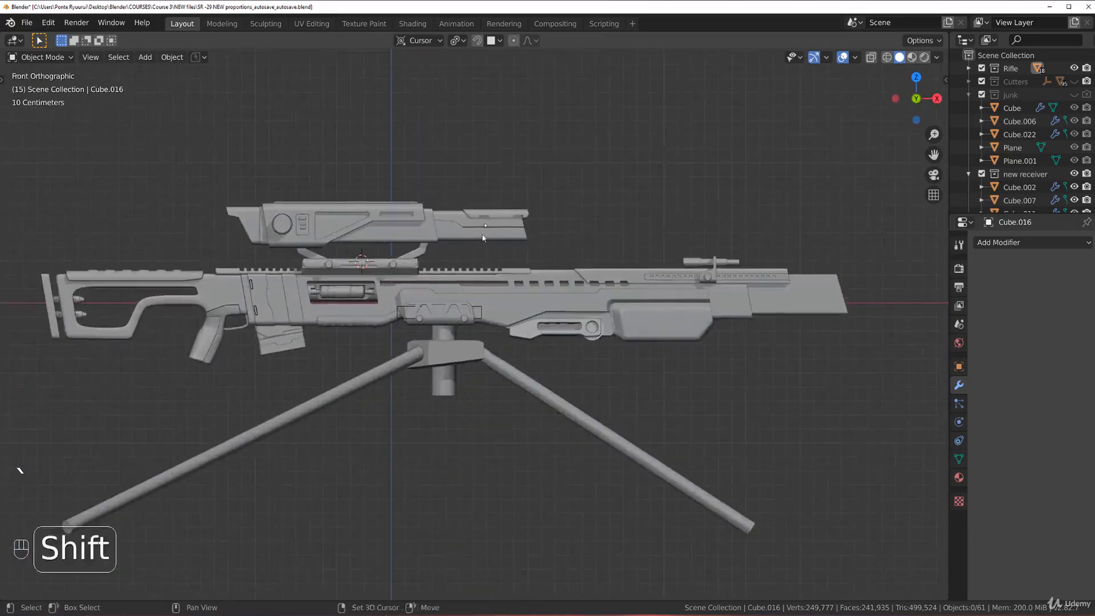
{"action": "middle_click_drag", "start_coordinate": [509, 255], "coordinate": [401, 263], "text": "shift"}
{"action": "scroll", "coordinate": [401, 262], "scroll_direction": "up", "scroll_amount": 3}
{"action": "scroll", "coordinate": [405, 269], "scroll_direction": "up", "scroll_amount": 3}
{"action": "middle_click_drag", "start_coordinate": [627, 264], "coordinate": [325, 290], "text": "shift"}
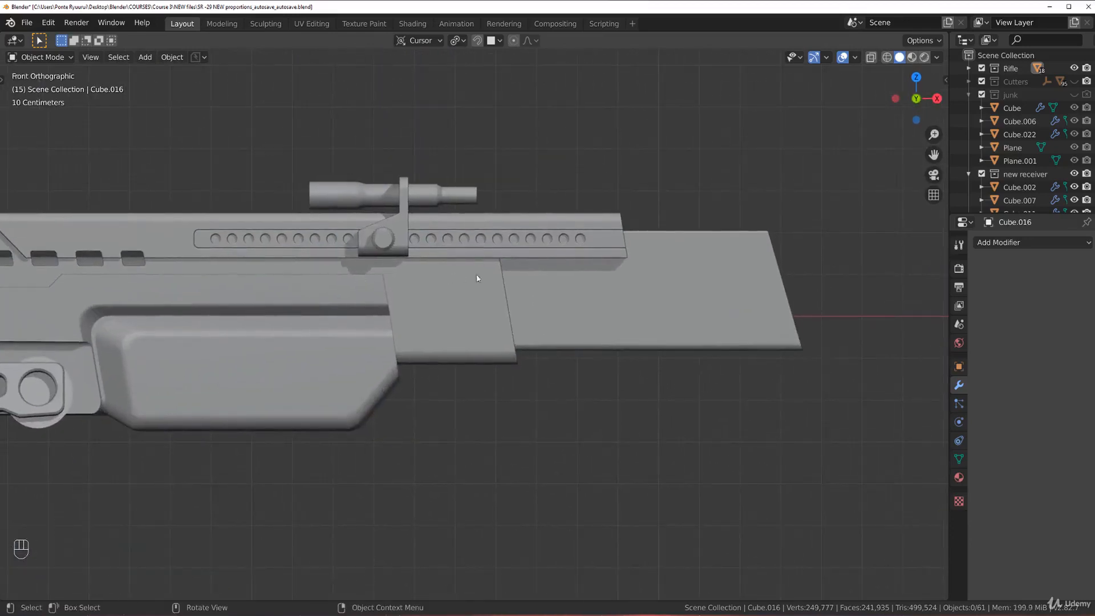
{"action": "scroll", "coordinate": [496, 282], "scroll_direction": "down", "scroll_amount": 2}
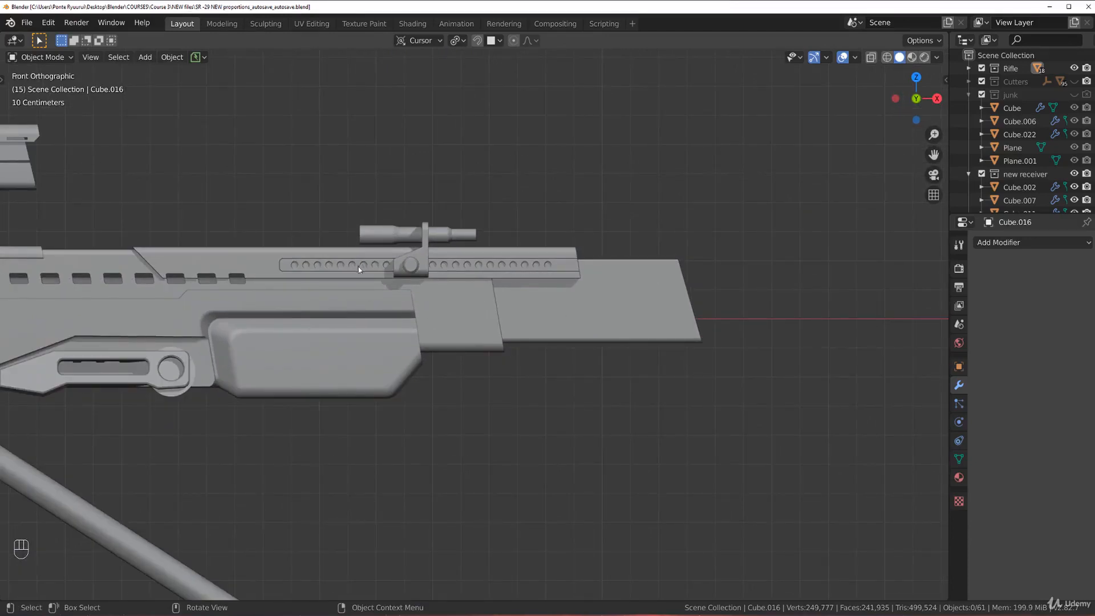
{"action": "scroll", "coordinate": [407, 254], "scroll_direction": "up", "scroll_amount": 2}
{"action": "middle_click_drag", "start_coordinate": [407, 254], "coordinate": [456, 248], "text": "shift"}
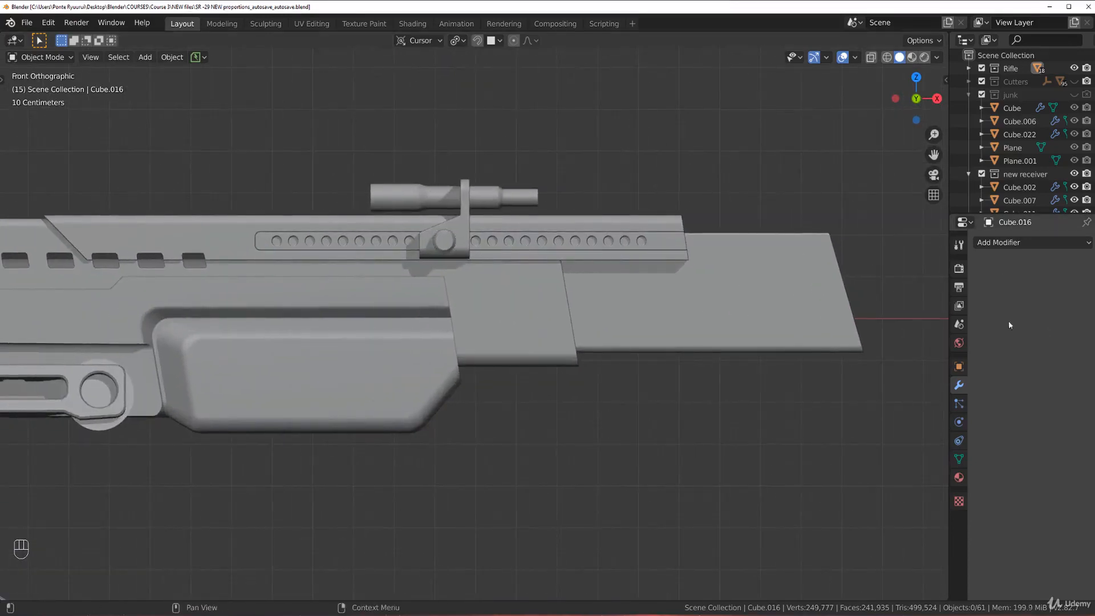